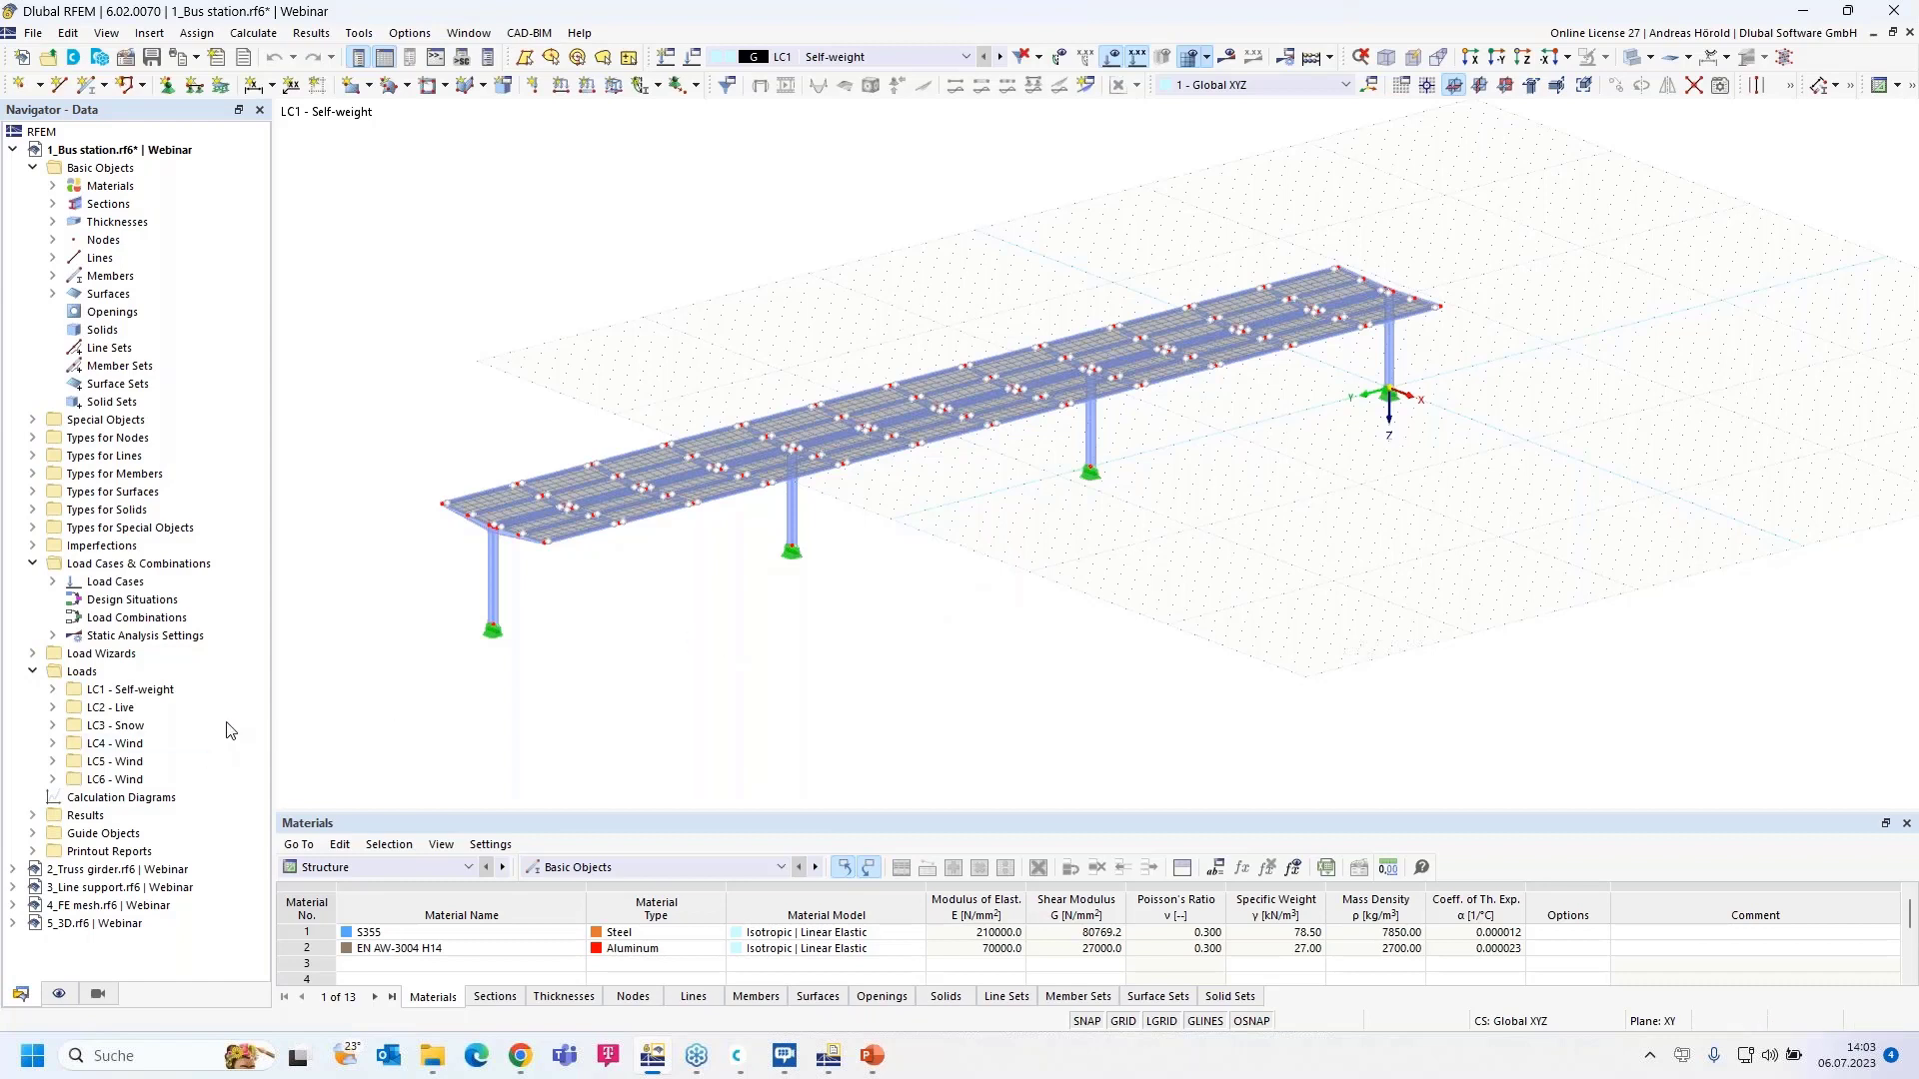
# - Start a new guideline in the Global XYZ system on work plane XY, keeping the Parallel to X type
pyautogui.click(33, 835)
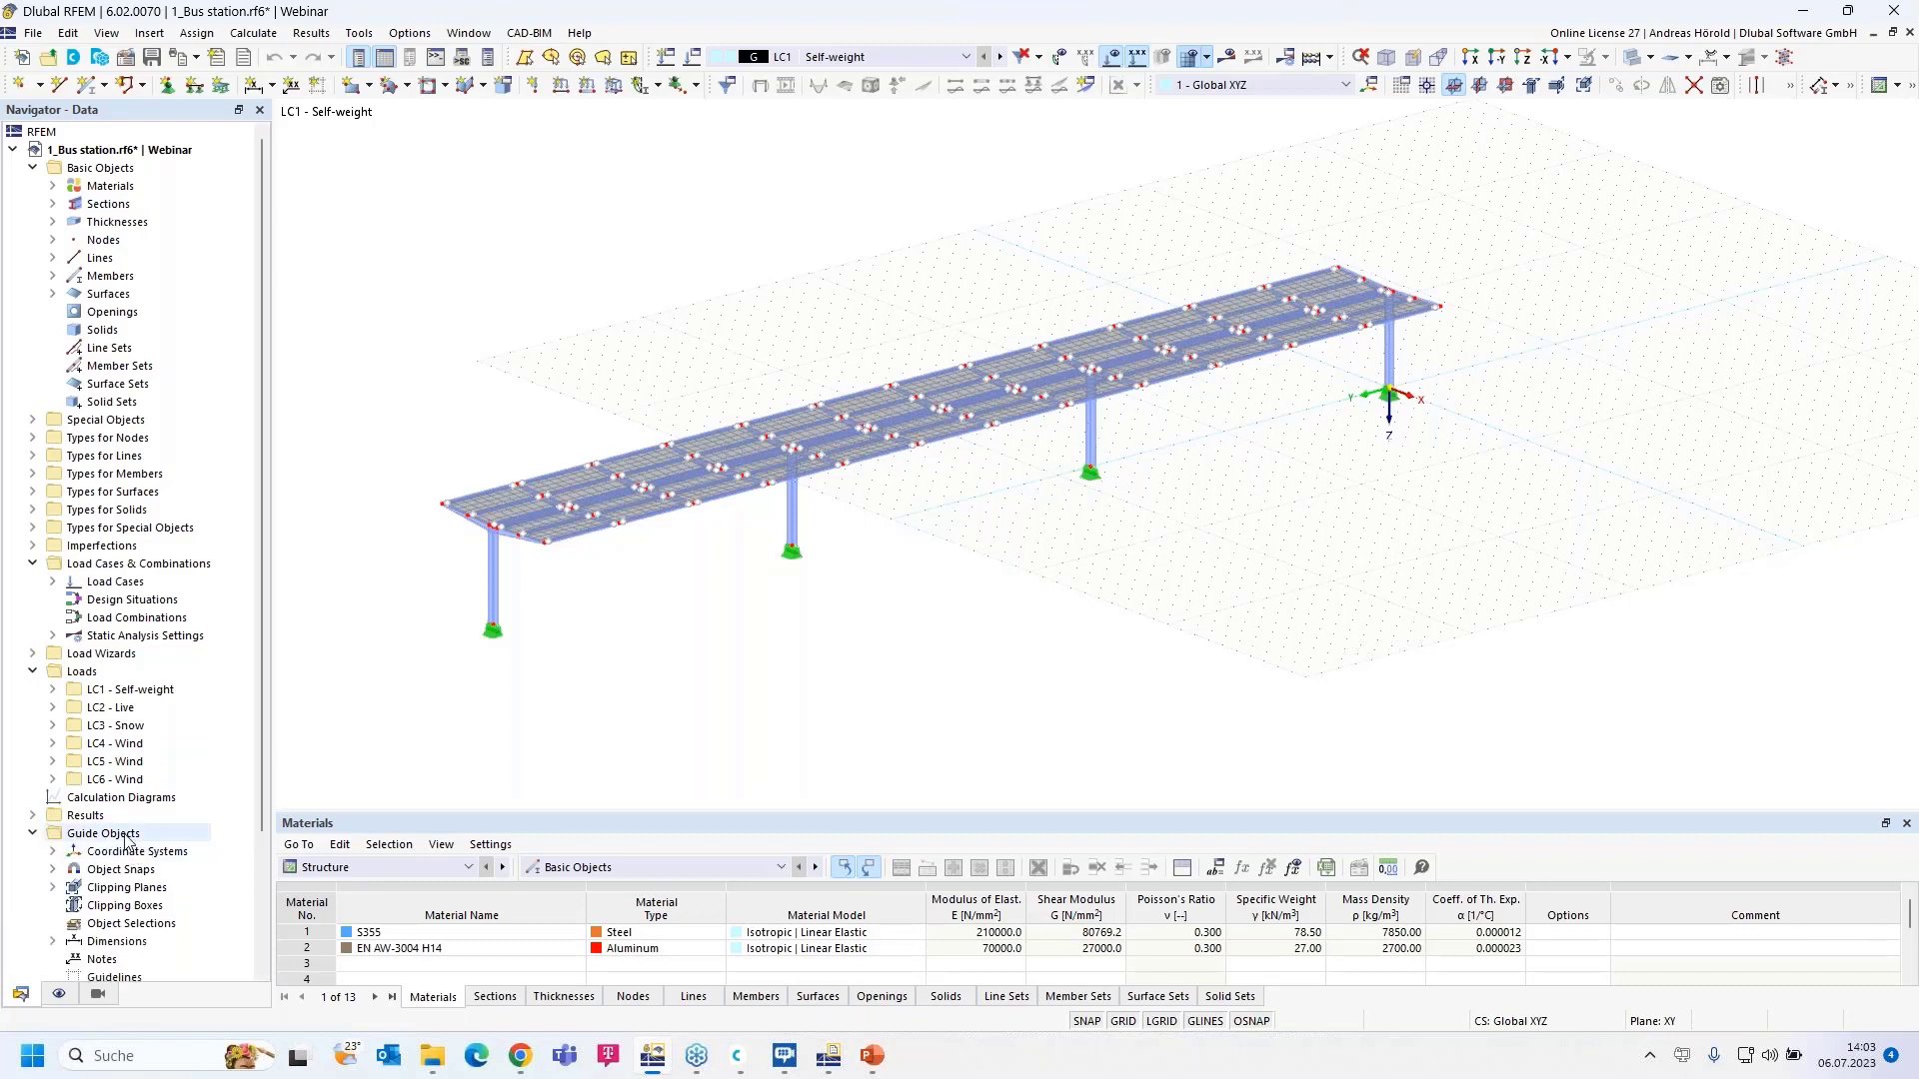
pyautogui.scroll(-3, 127, 842)
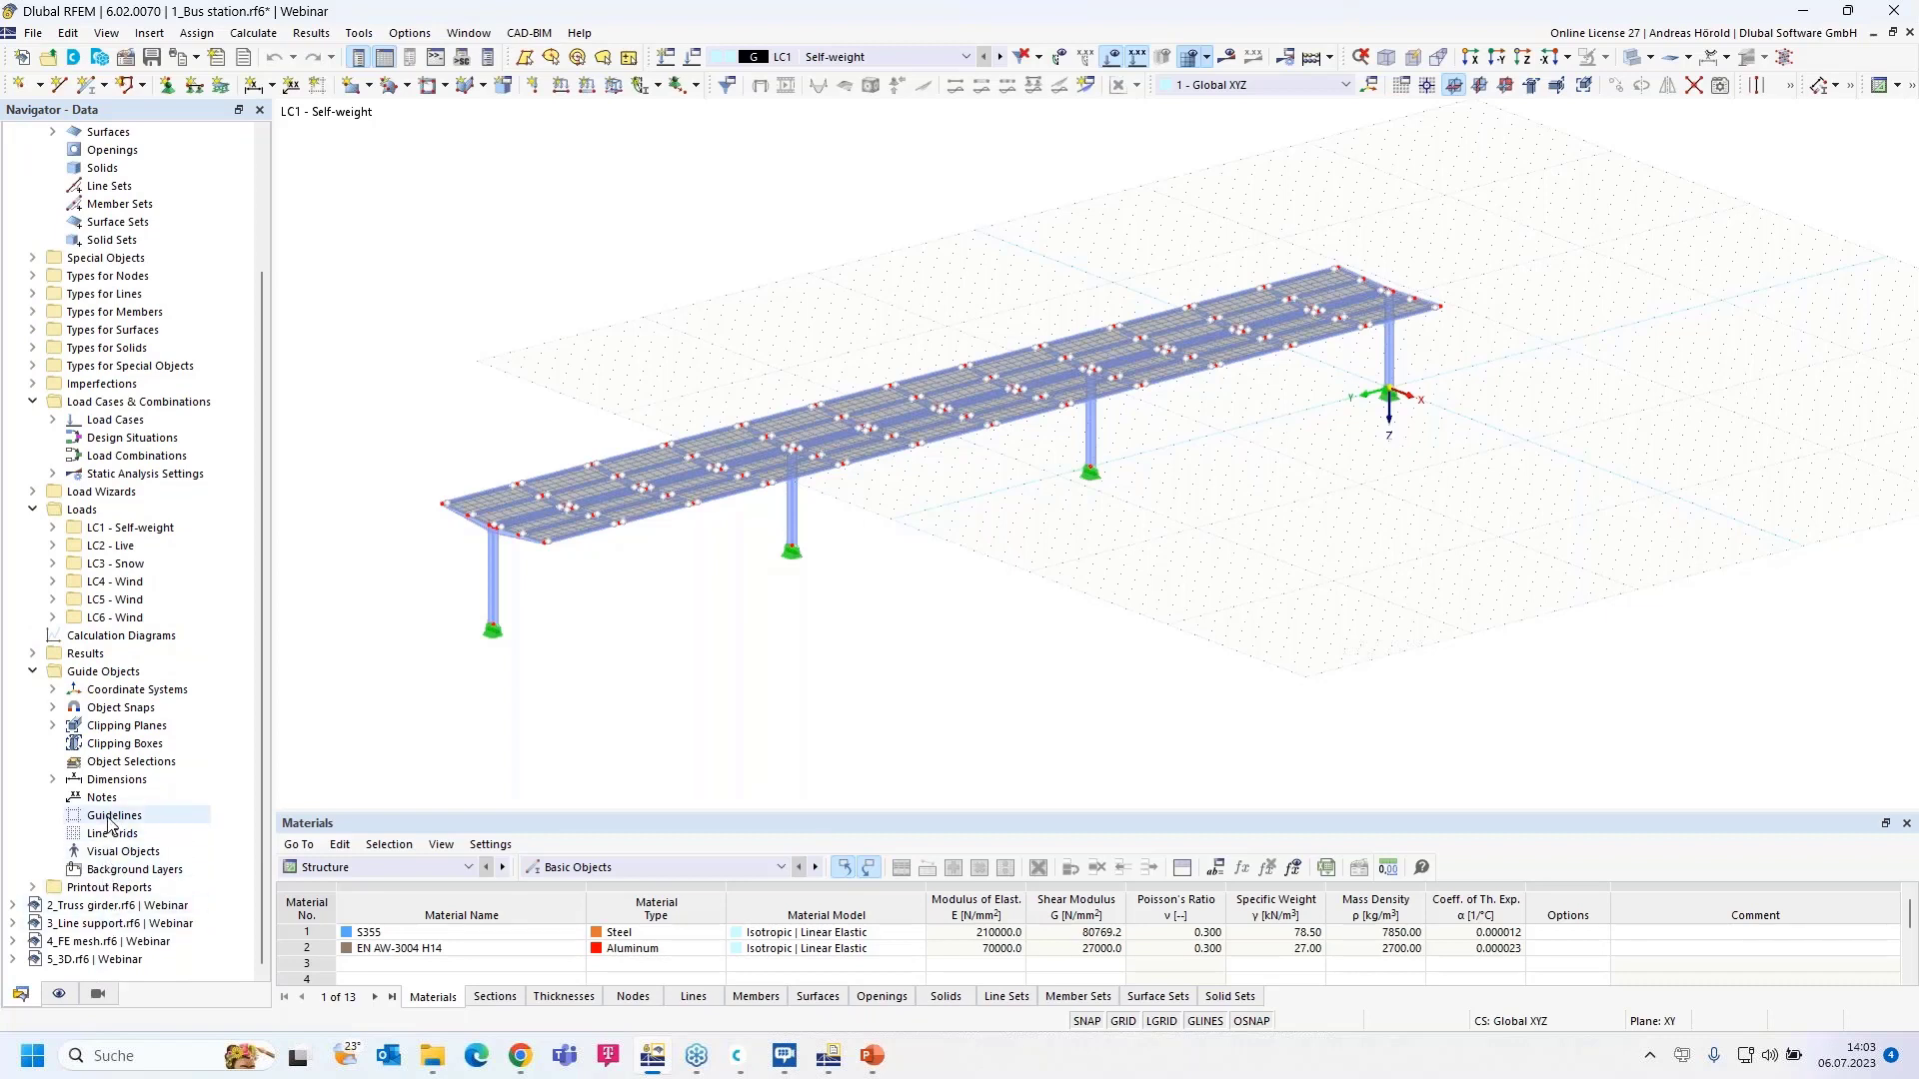
pyautogui.rightClick(112, 817)
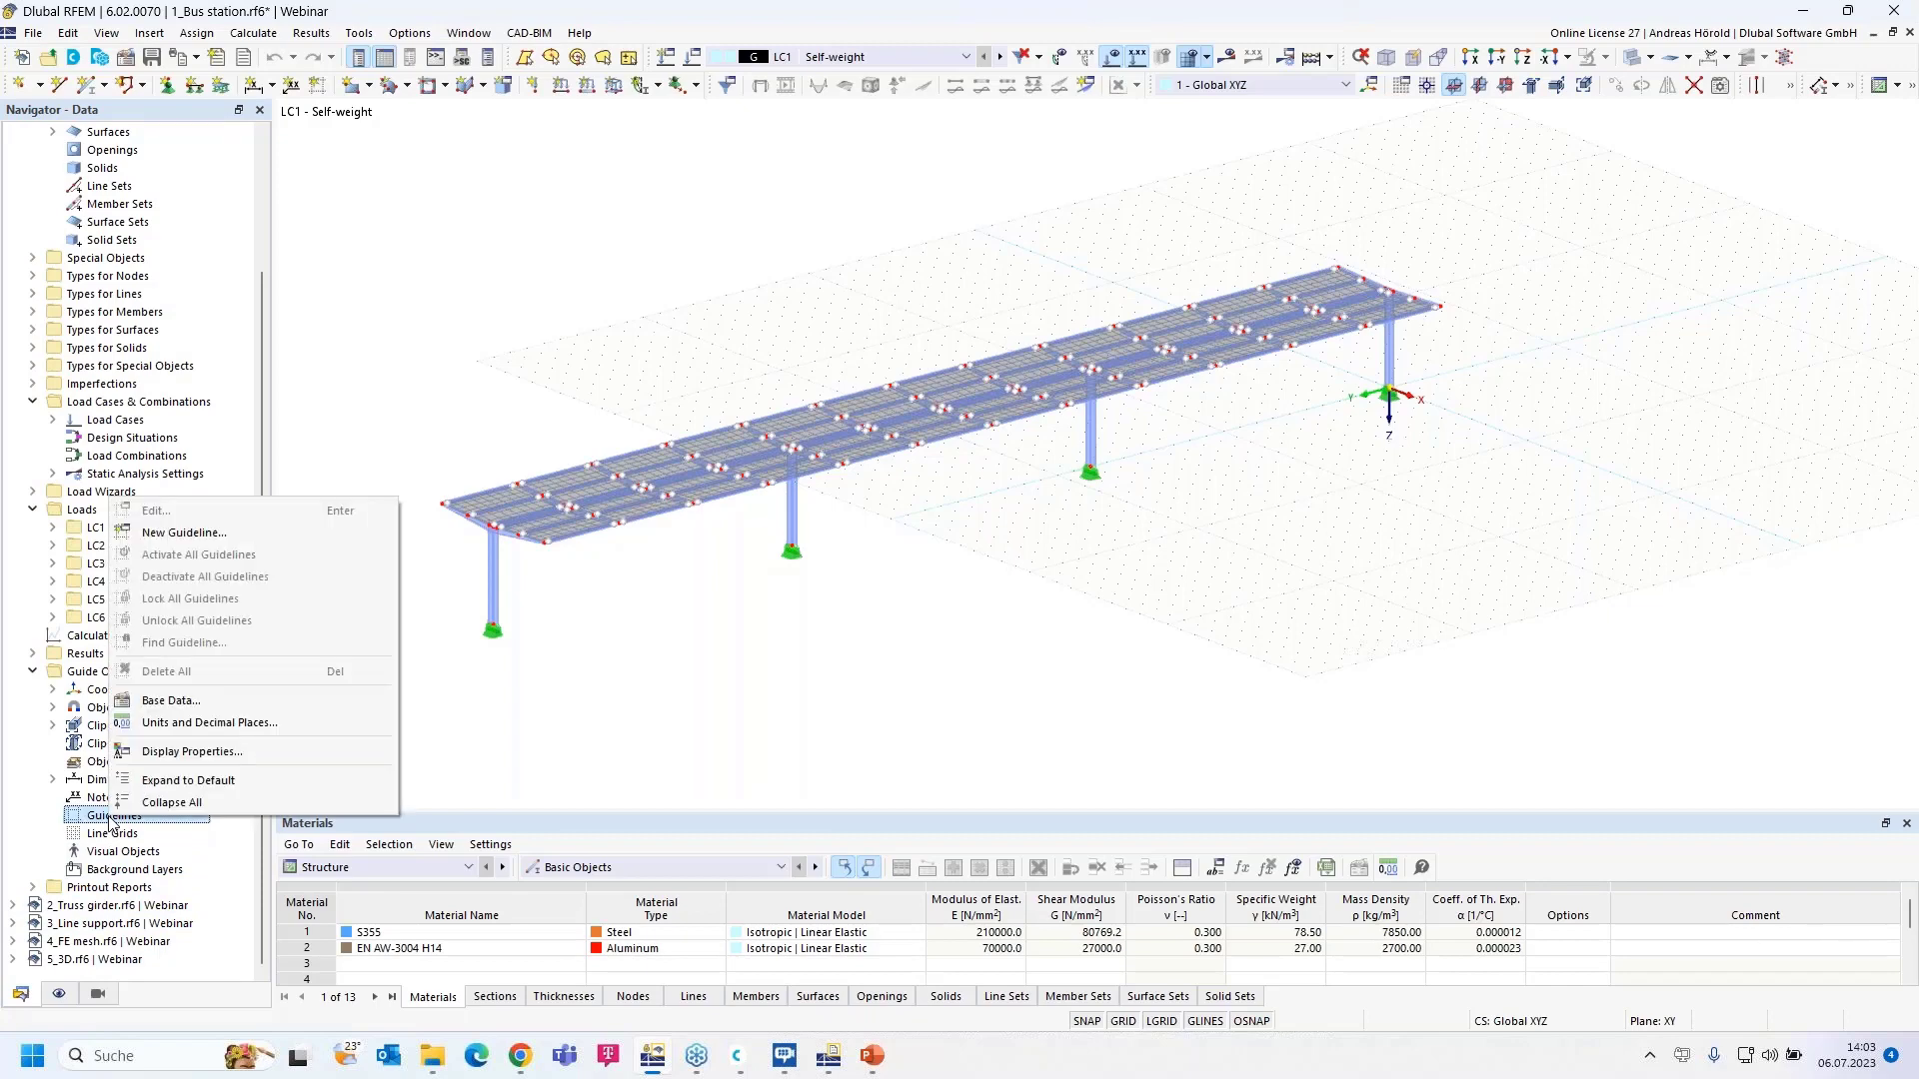
pyautogui.click(218, 534)
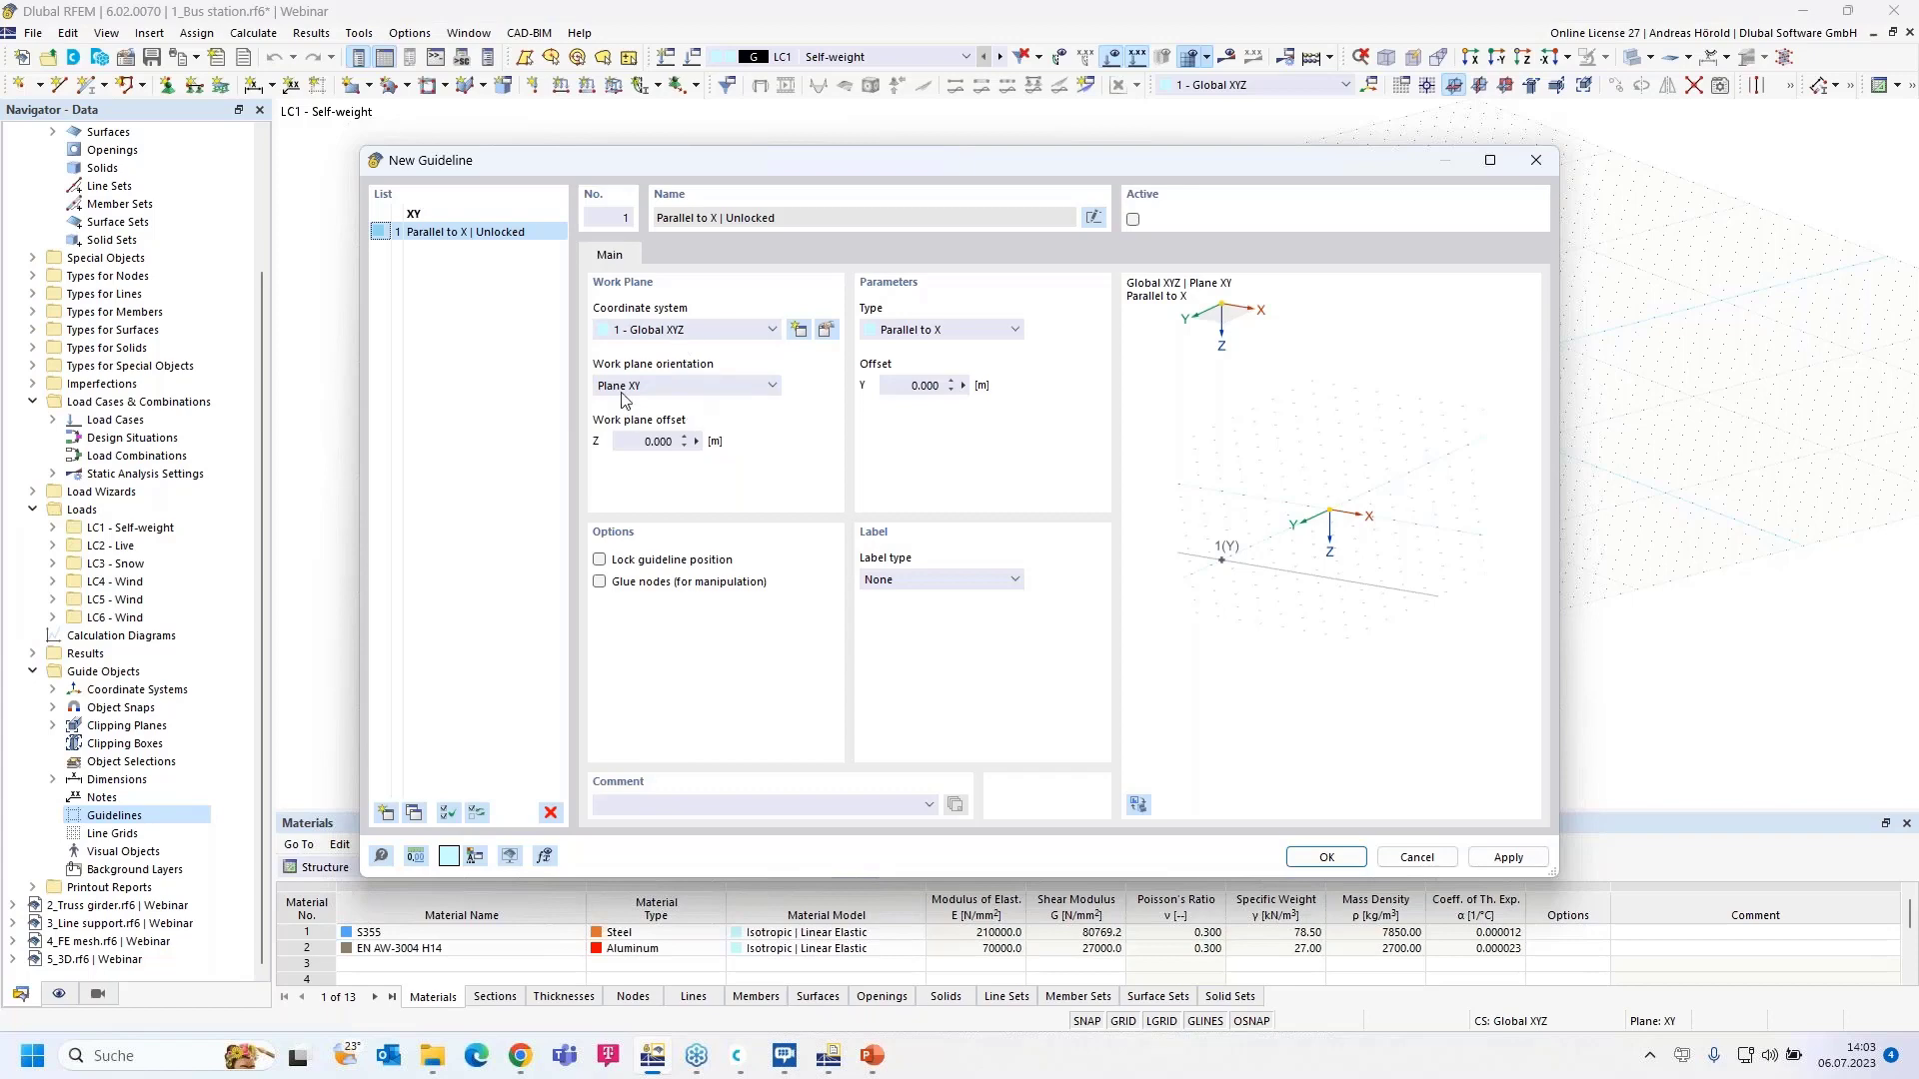
pyautogui.moveTo(1090, 172); pyautogui.dragTo(669, 324)
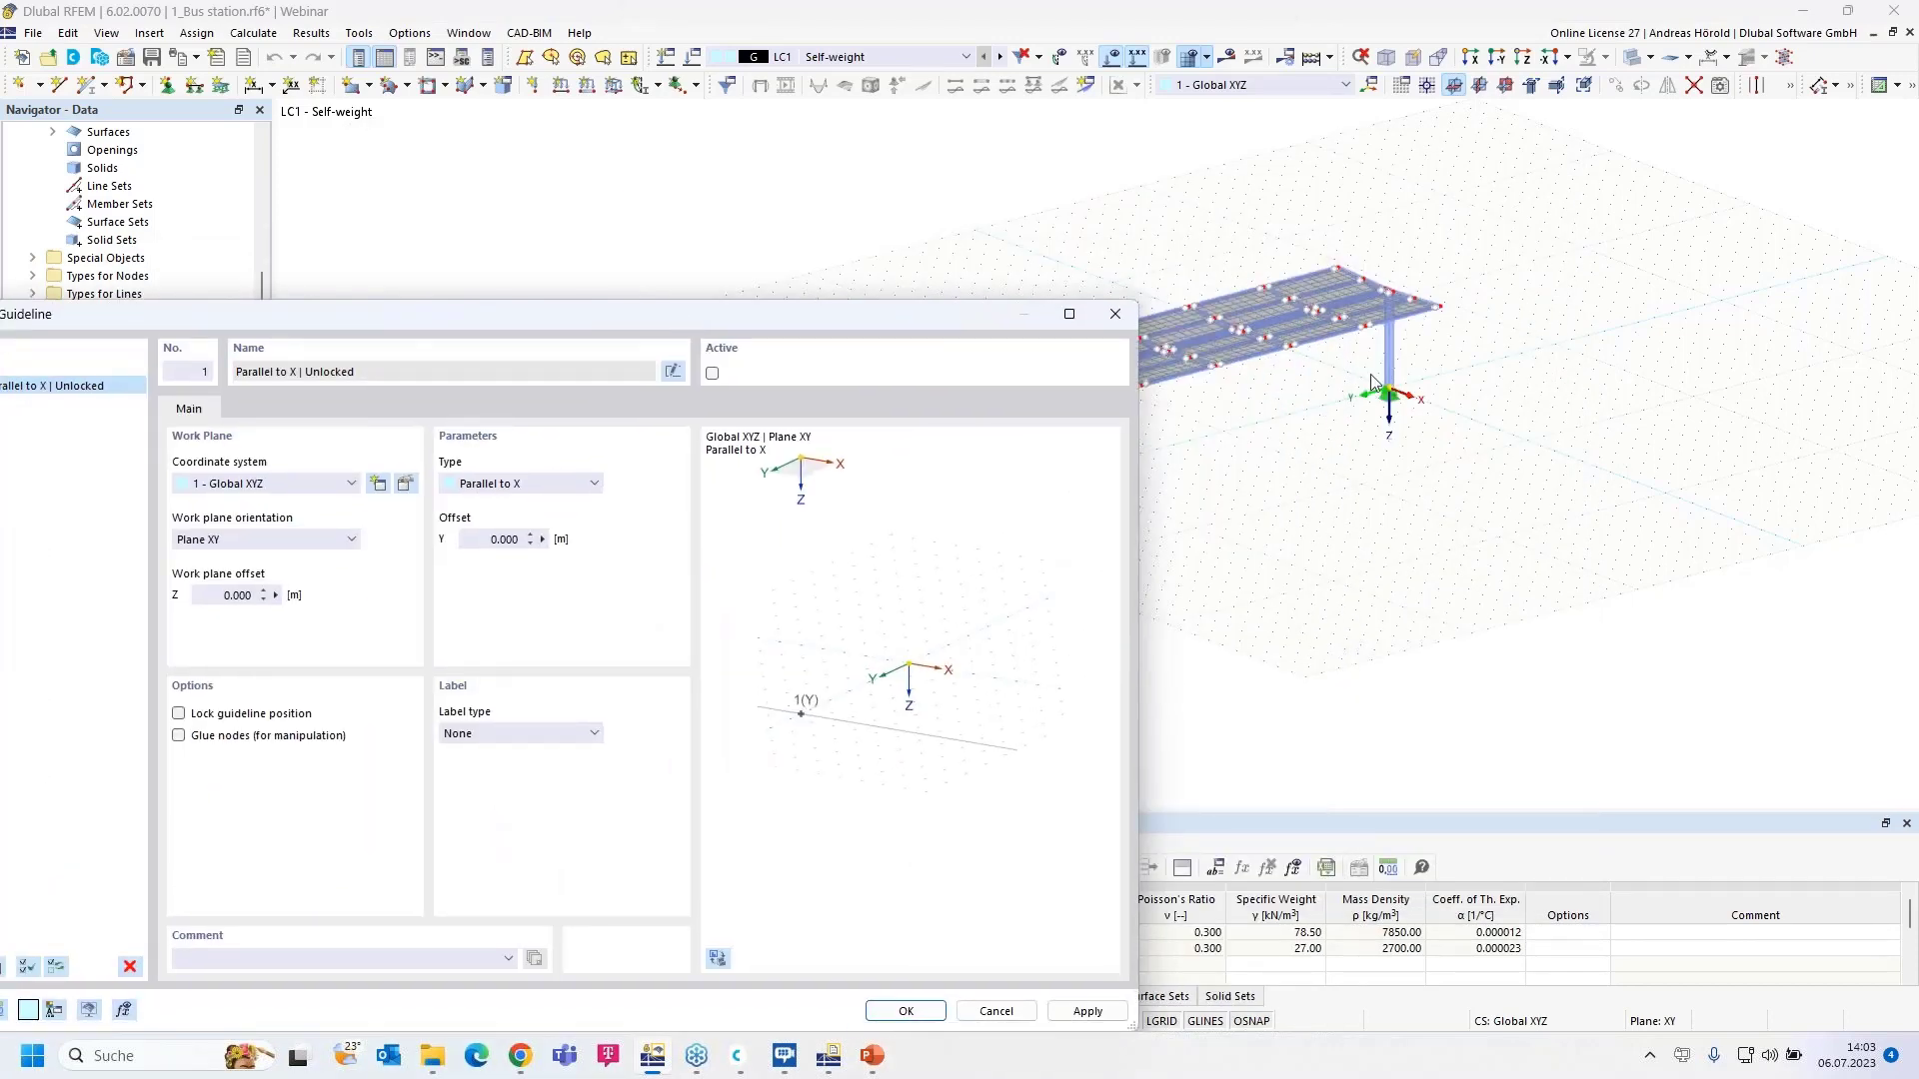
pyautogui.moveTo(734, 331); pyautogui.dragTo(1084, 175)
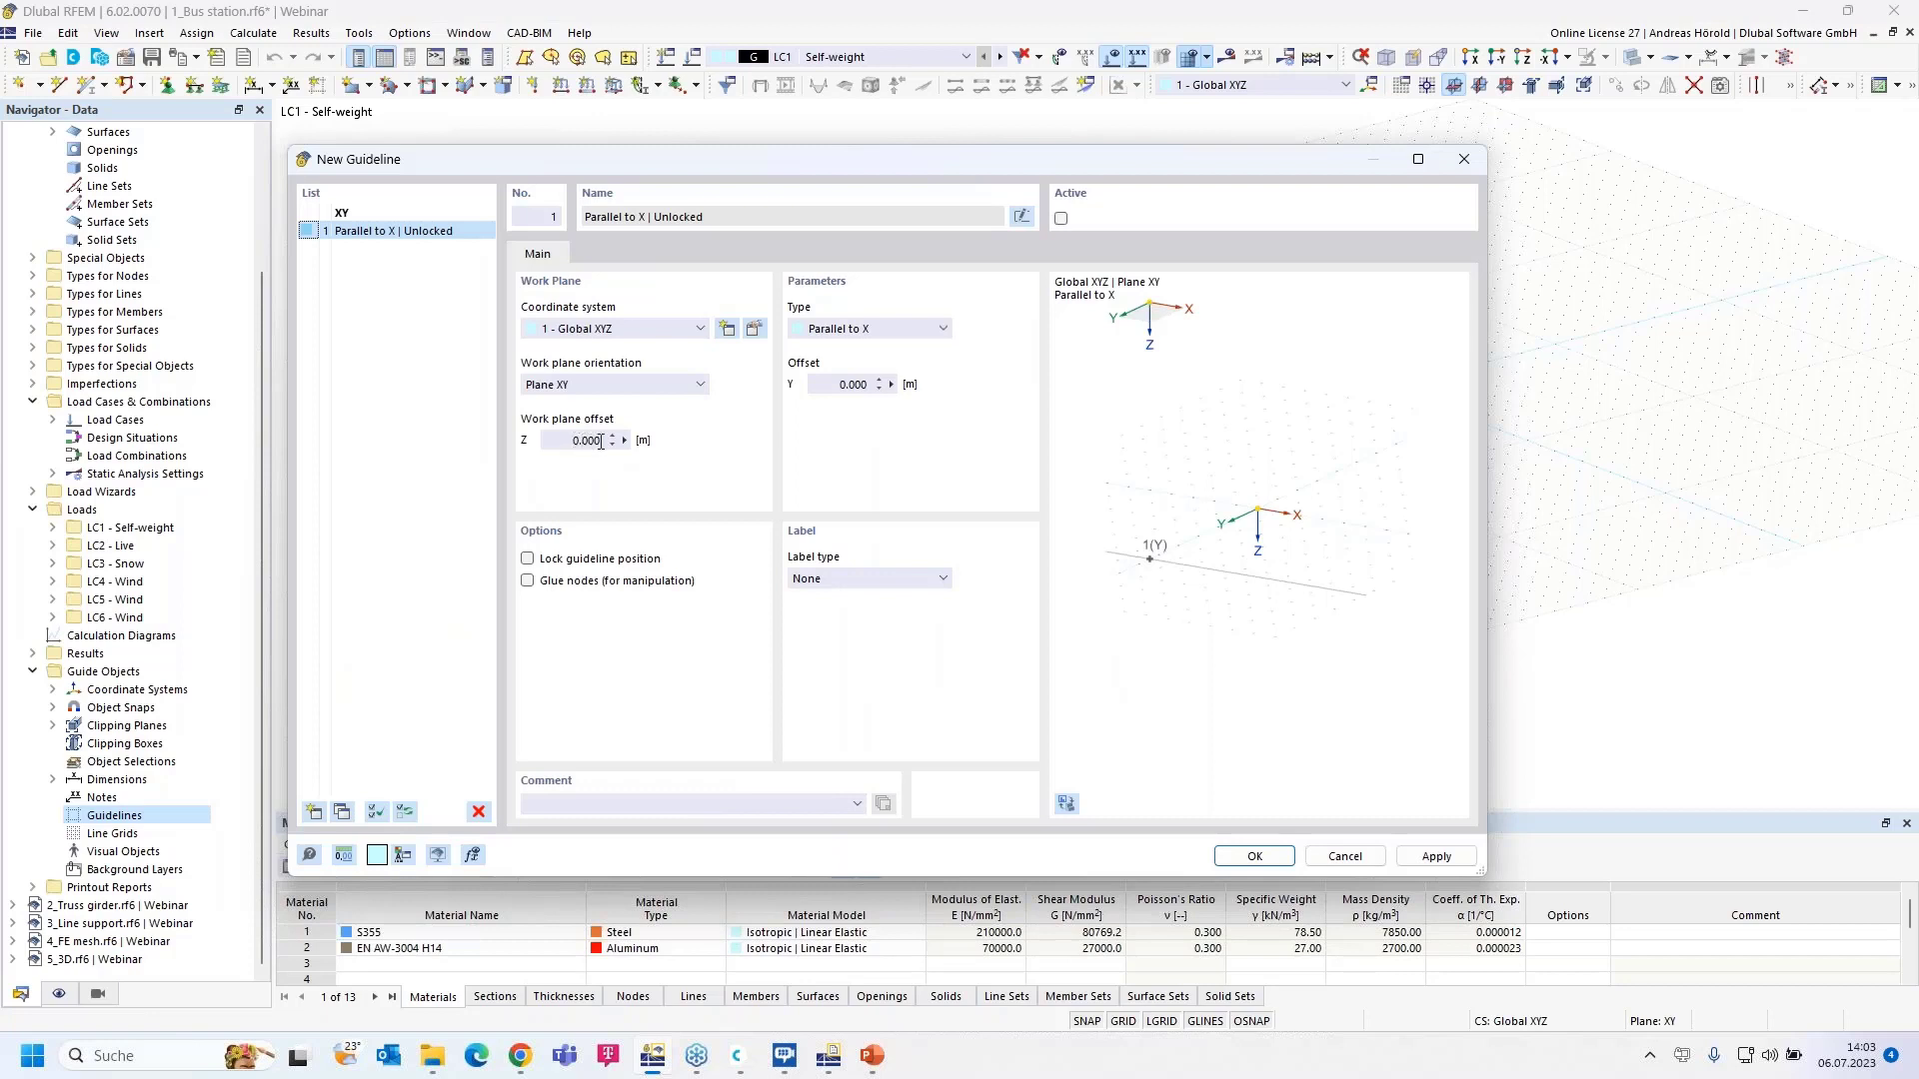
pyautogui.click(887, 331)
pyautogui.click(885, 329)
pyautogui.moveTo(1109, 164); pyautogui.dragTo(895, 192)
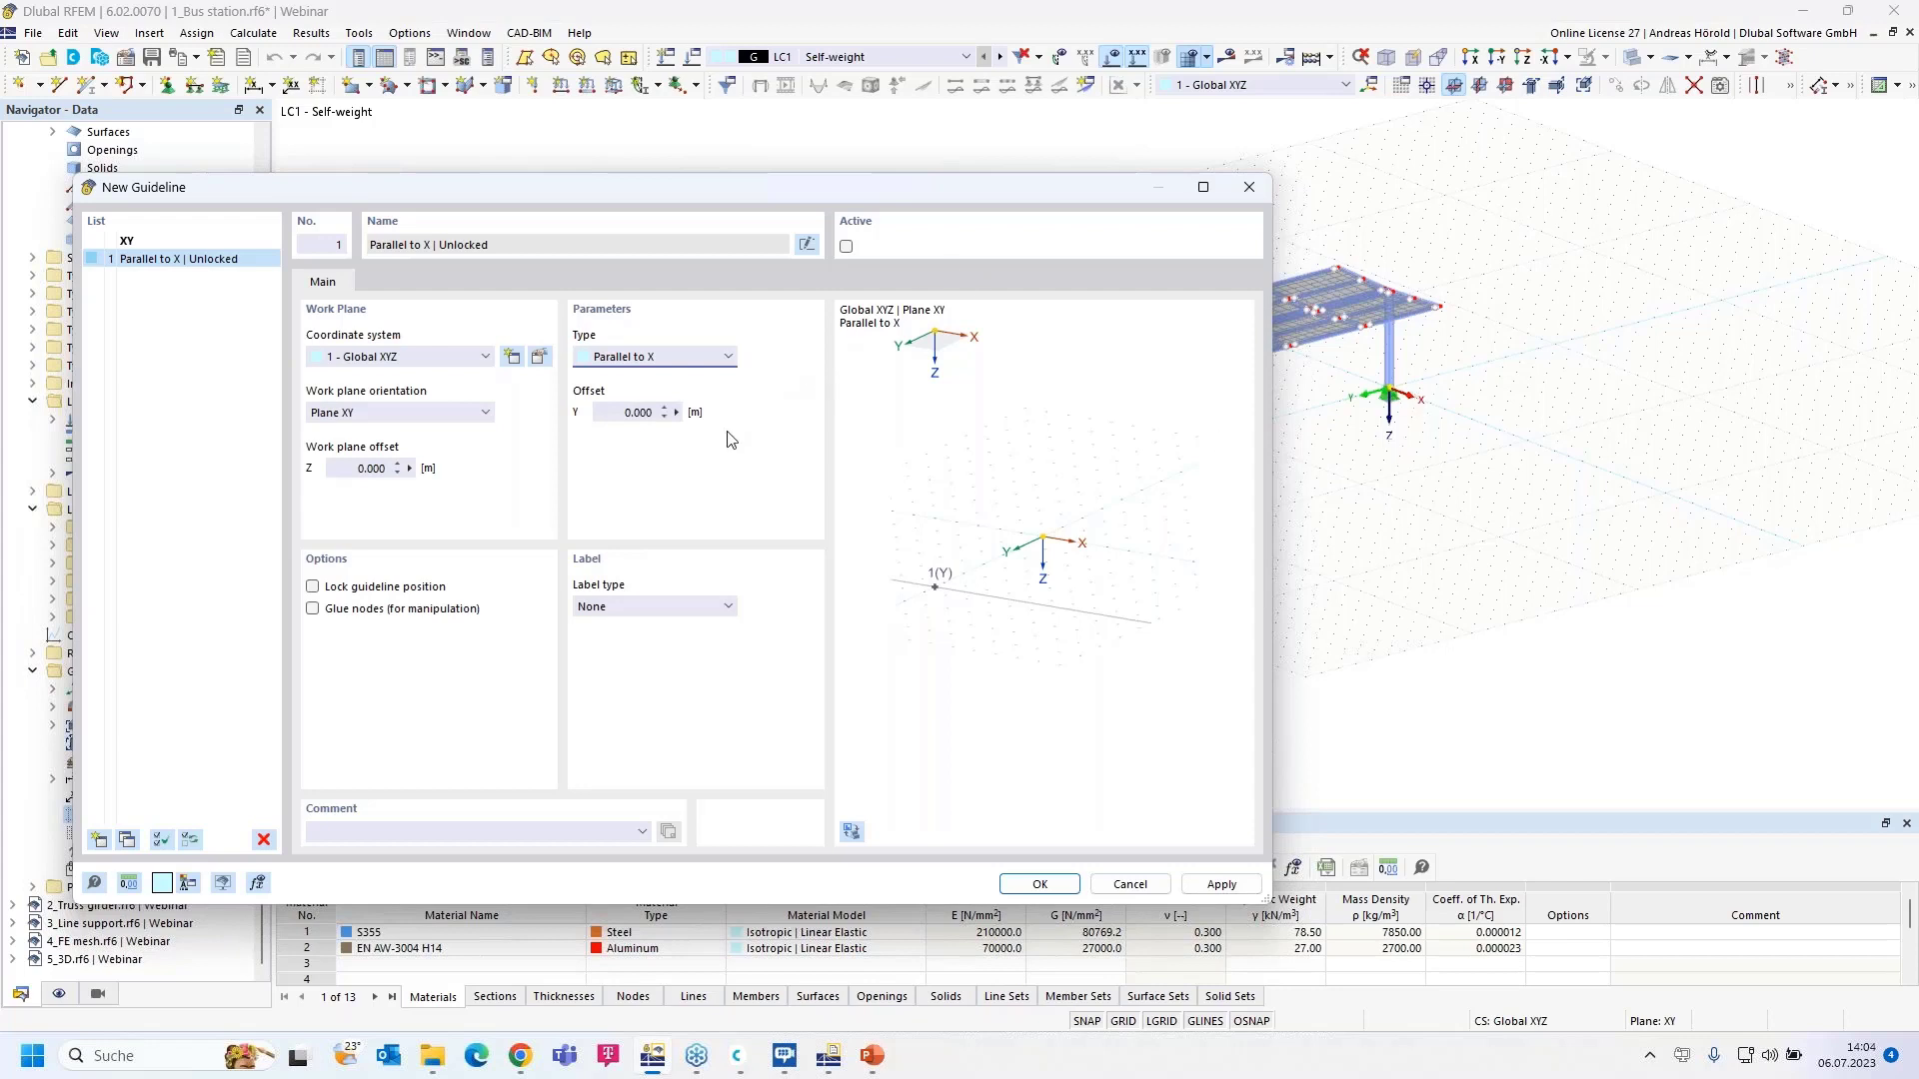
# - Give the new guideline the user-defined label A and apply it to the model
pyautogui.click(655, 609)
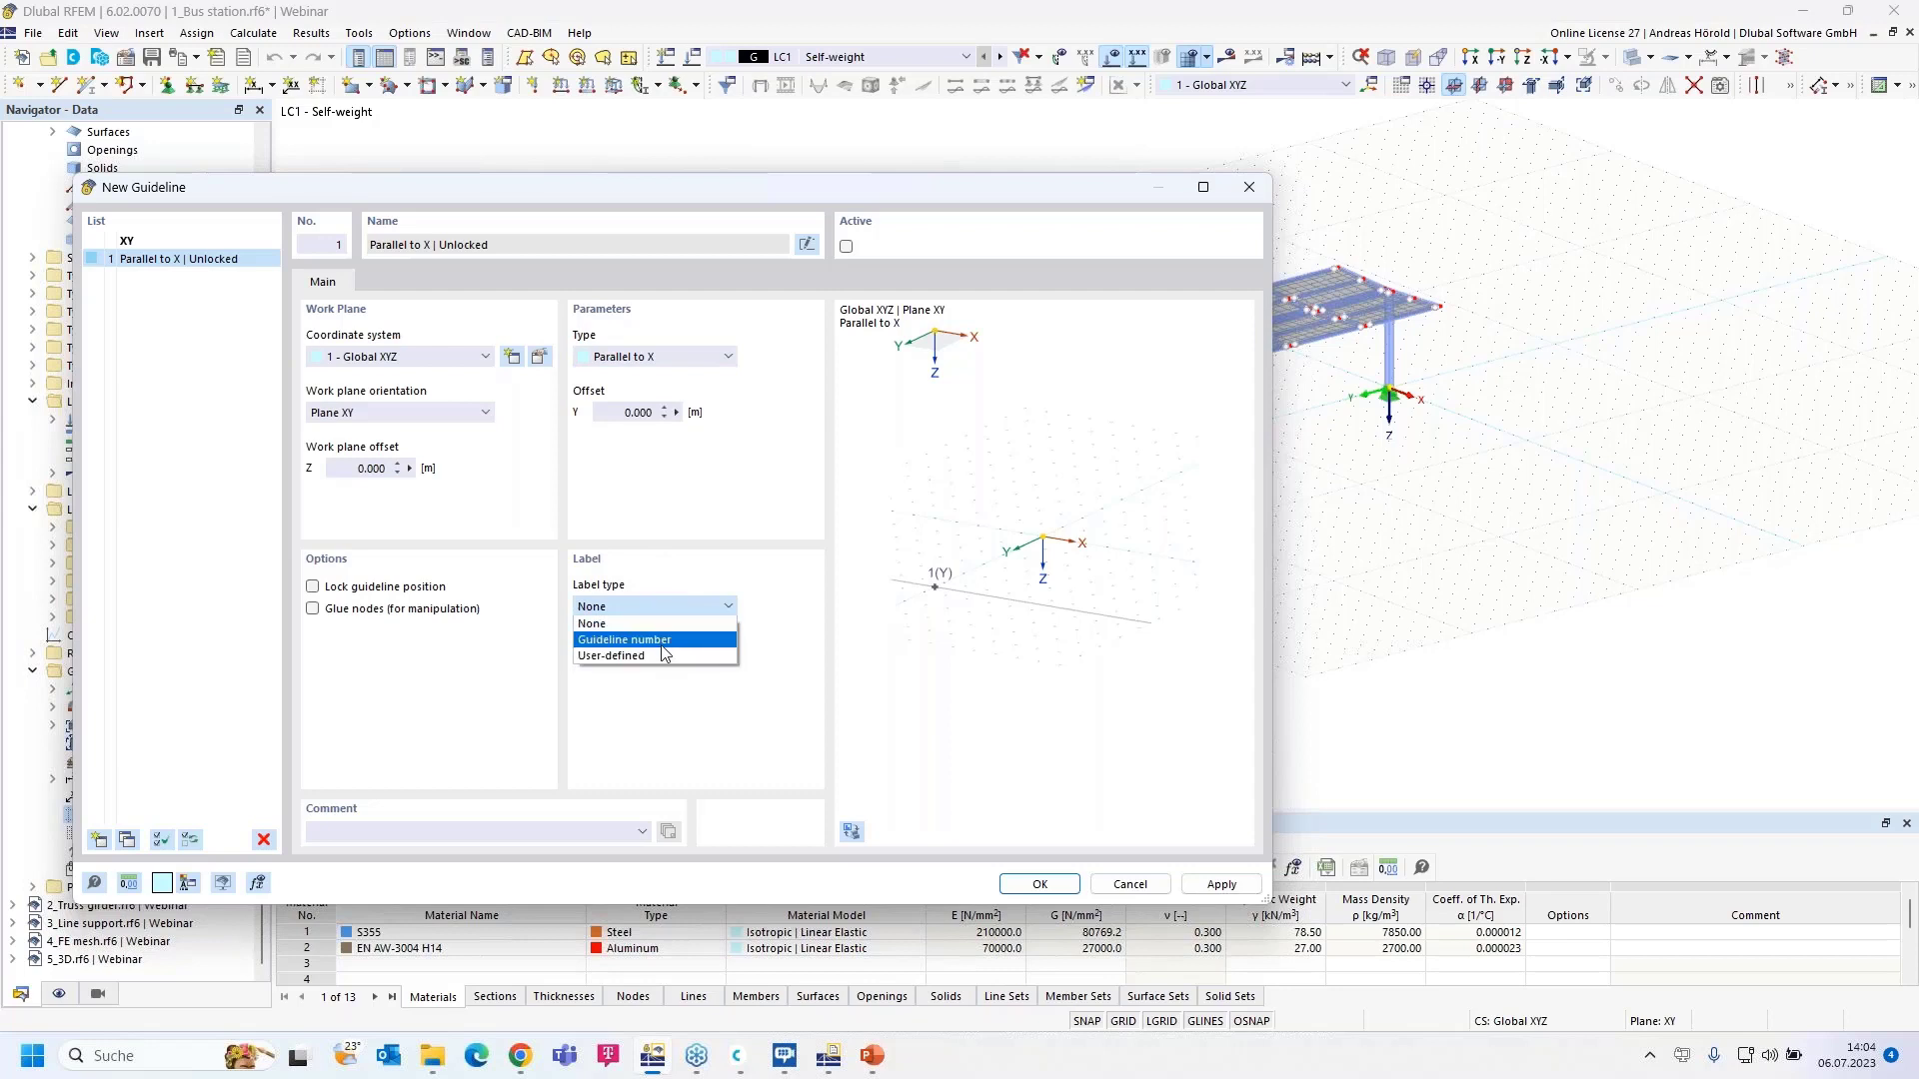
pyautogui.click(667, 643)
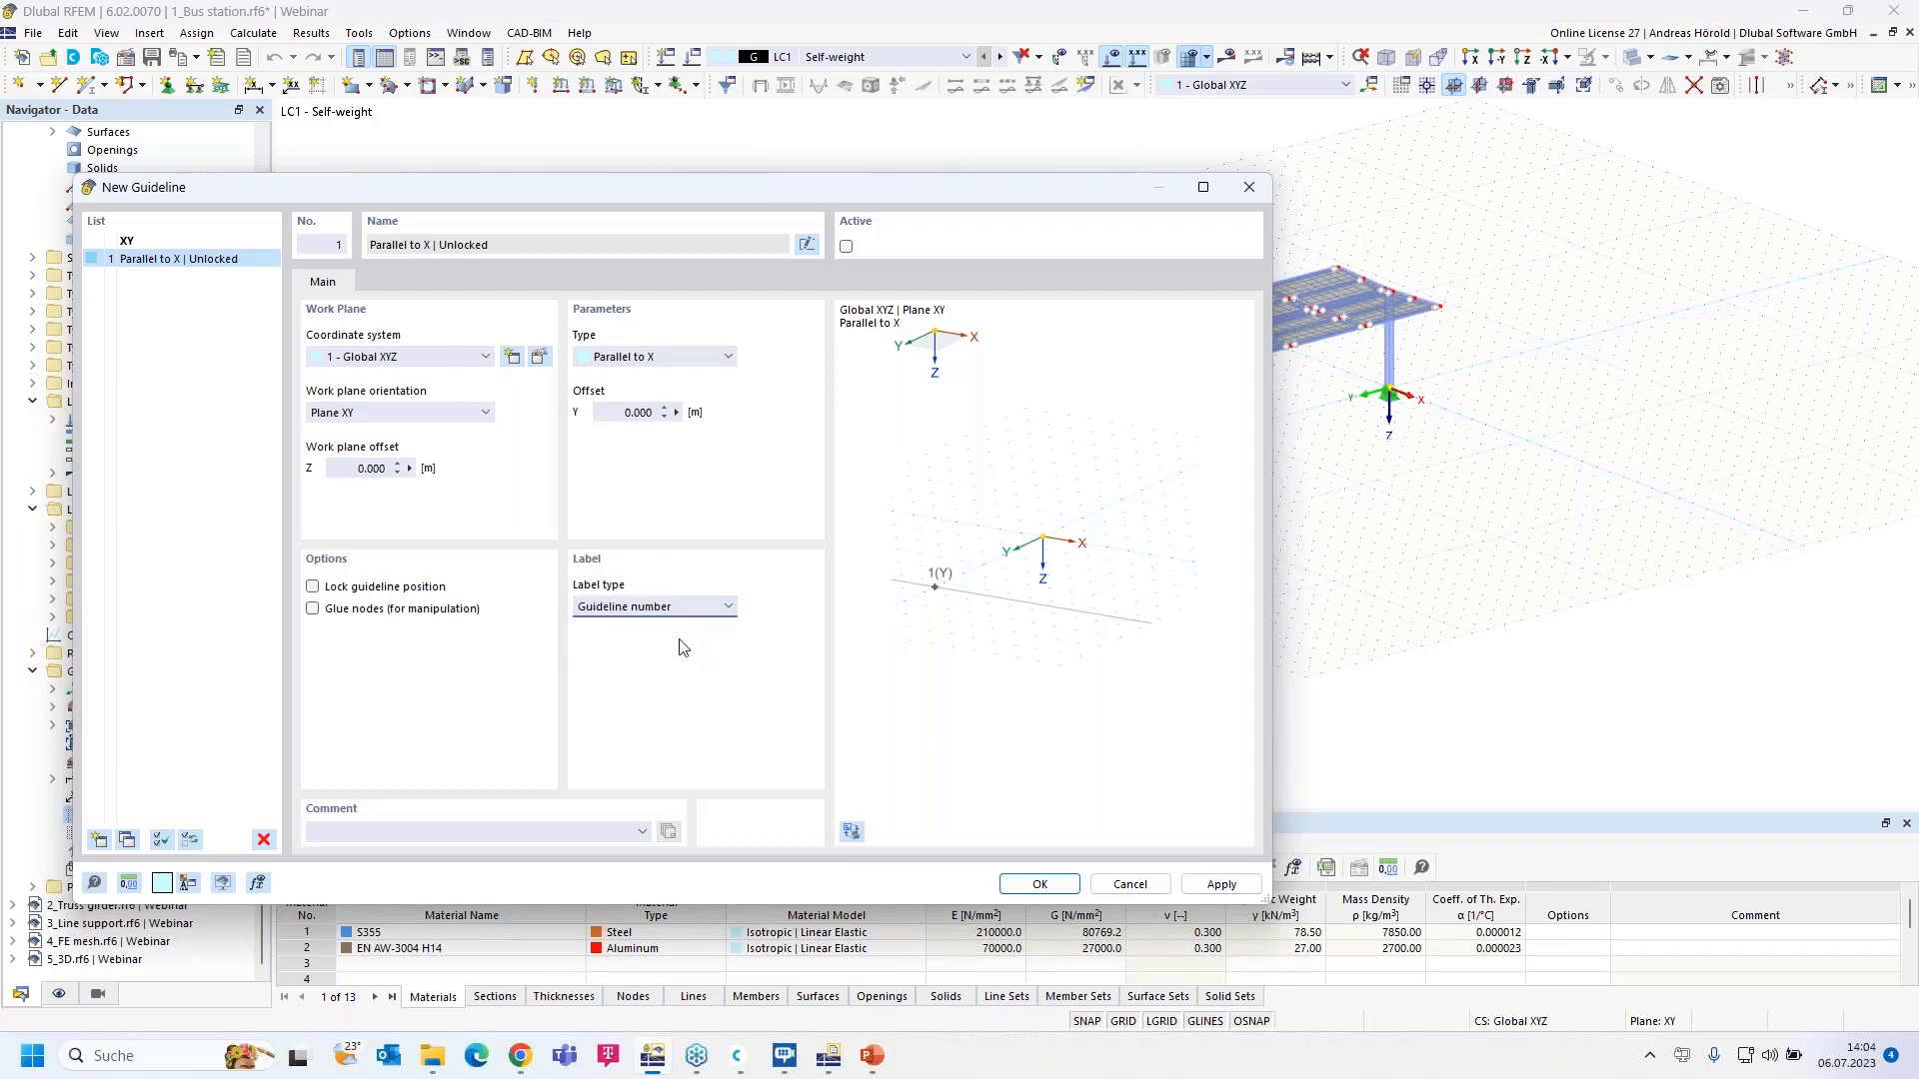
pyautogui.click(667, 609)
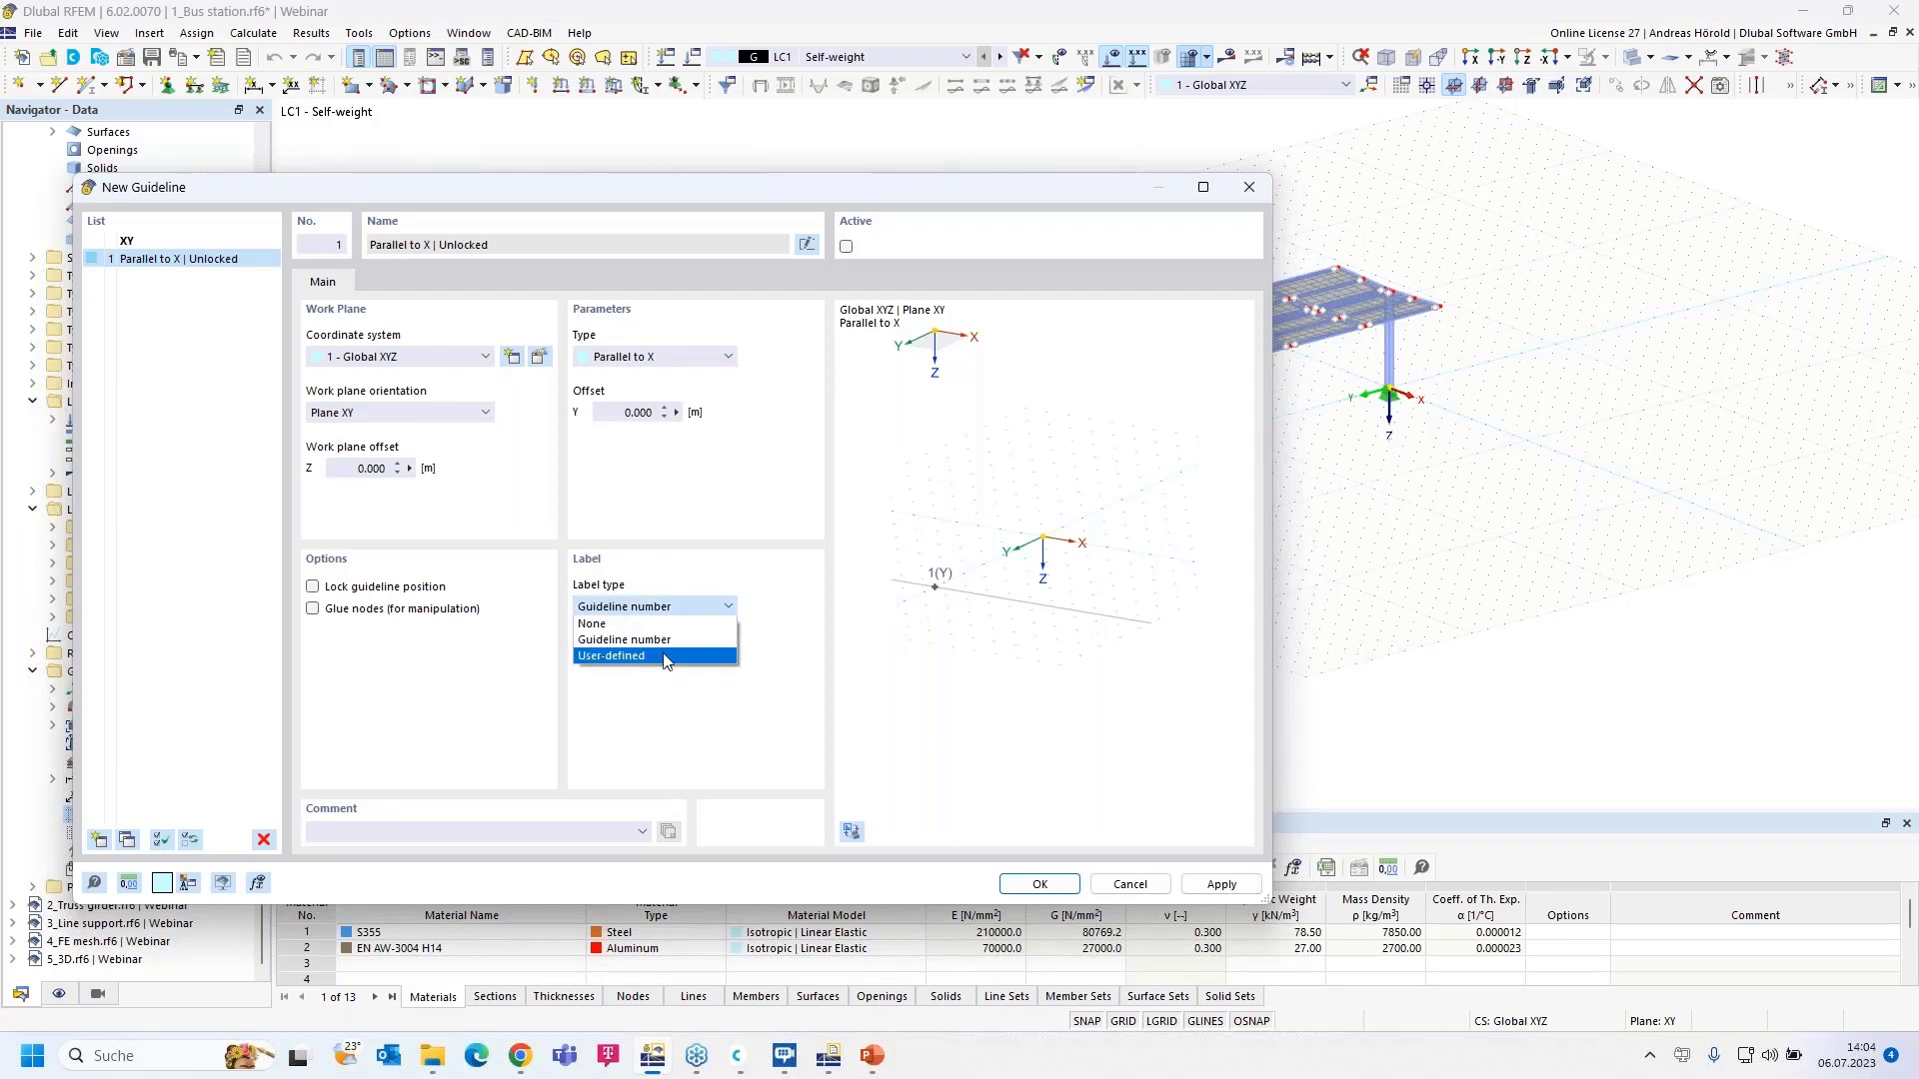
pyautogui.click(665, 657)
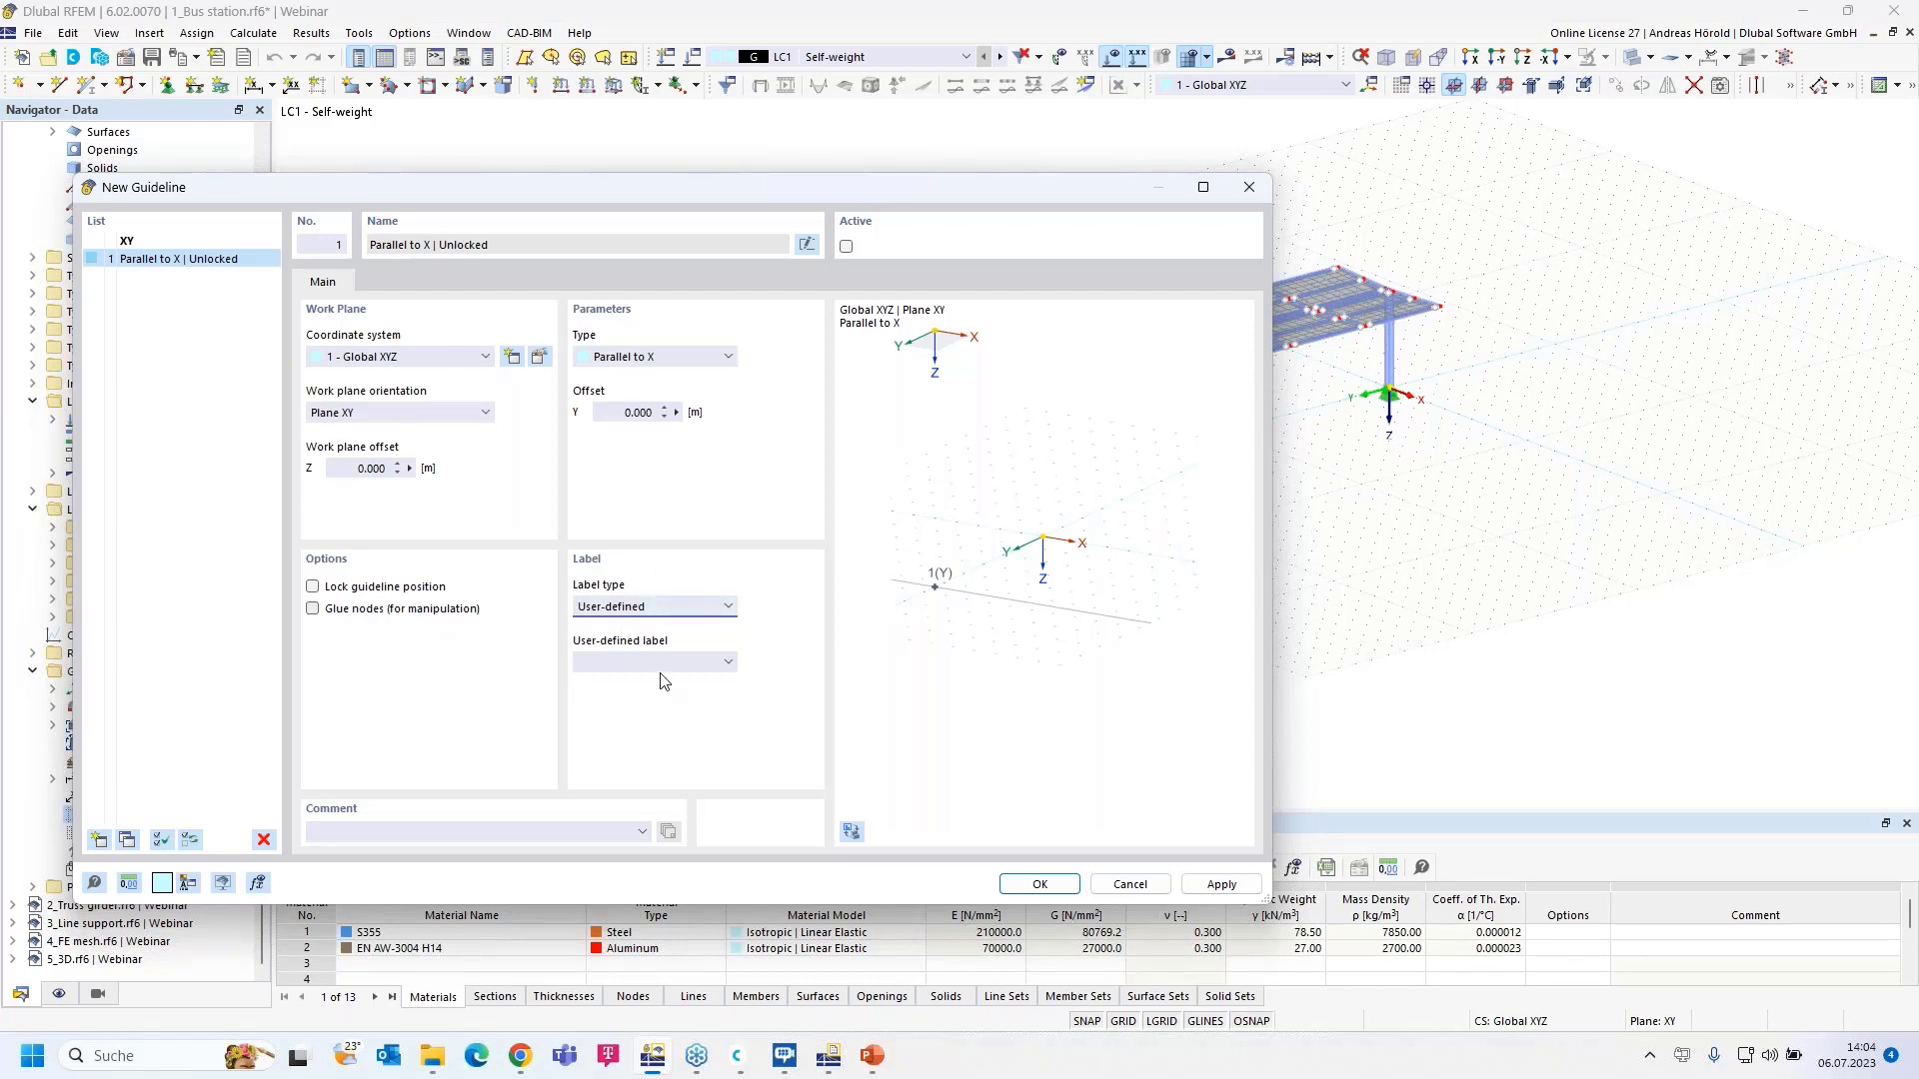
pyautogui.click(731, 667)
pyautogui.click(1221, 885)
pyautogui.moveTo(1083, 190); pyautogui.dragTo(759, 308)
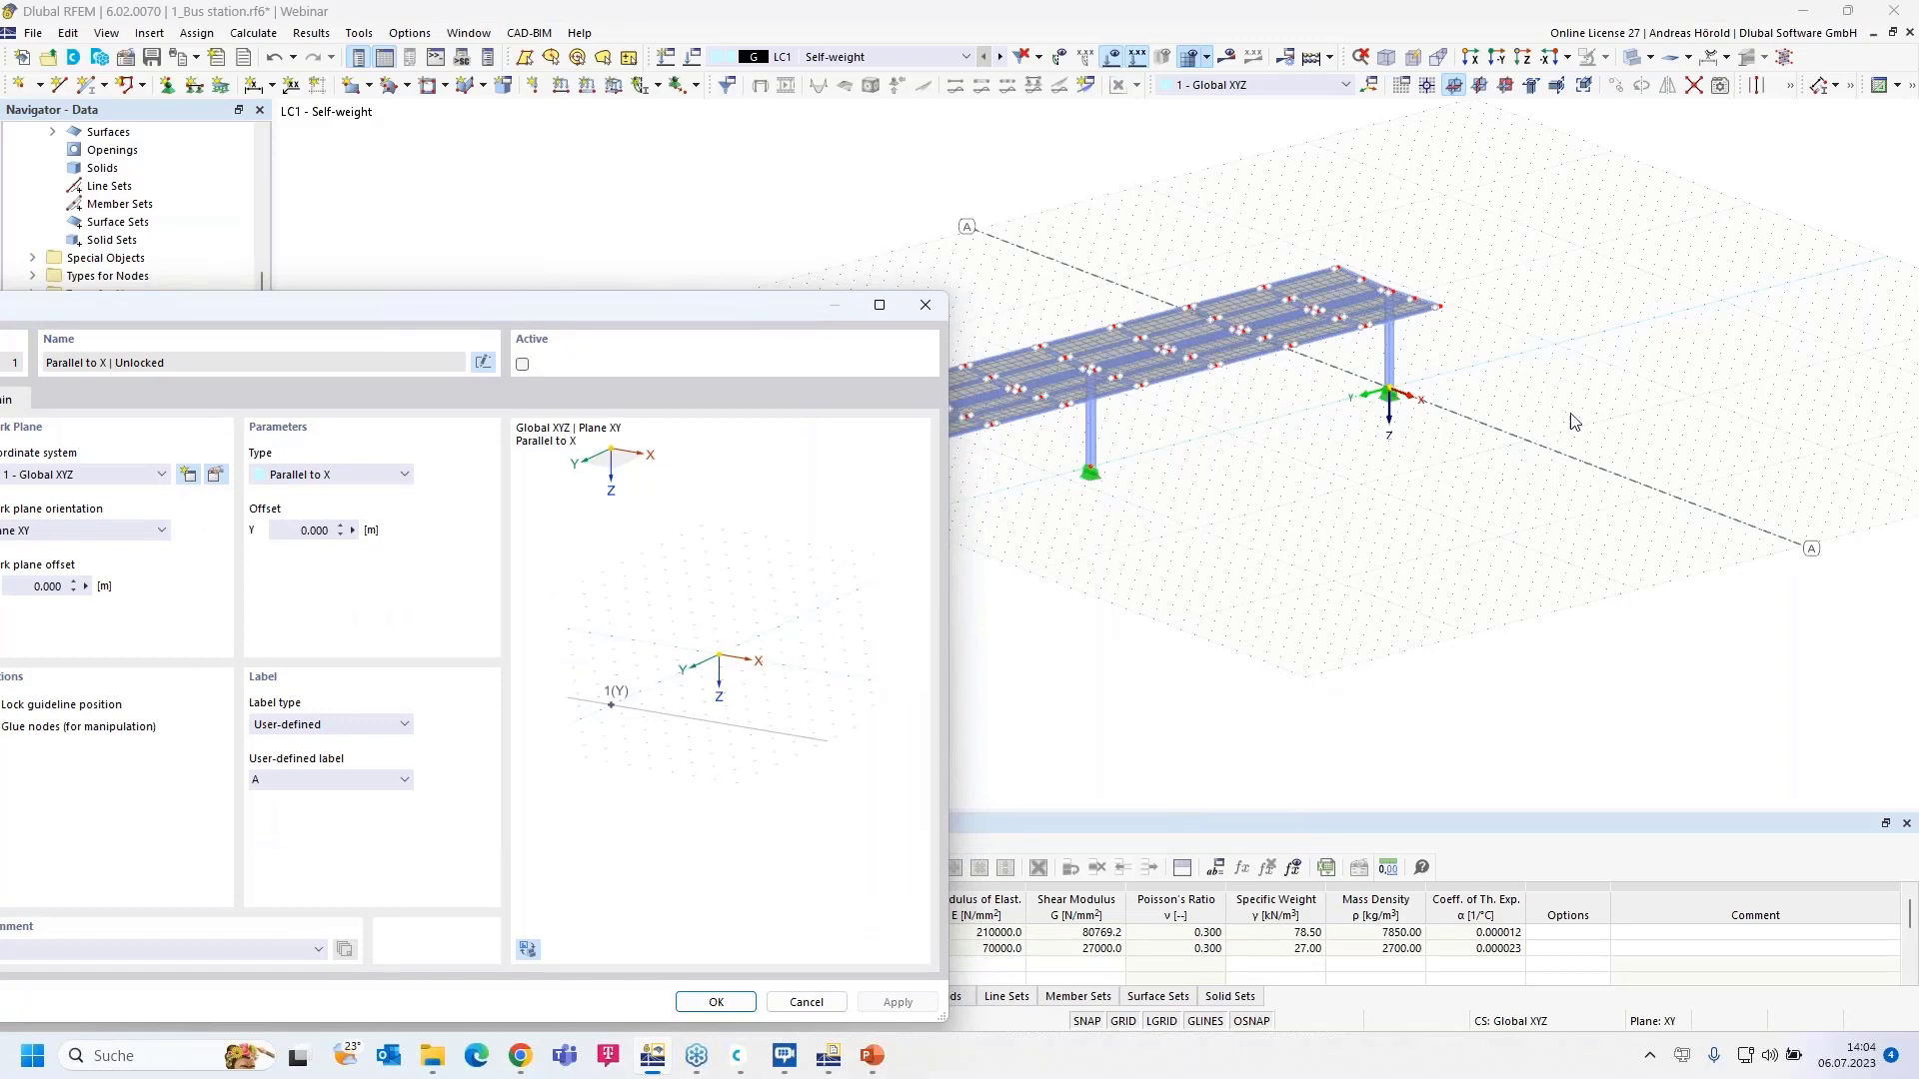
pyautogui.moveTo(512, 308); pyautogui.dragTo(1113, 178)
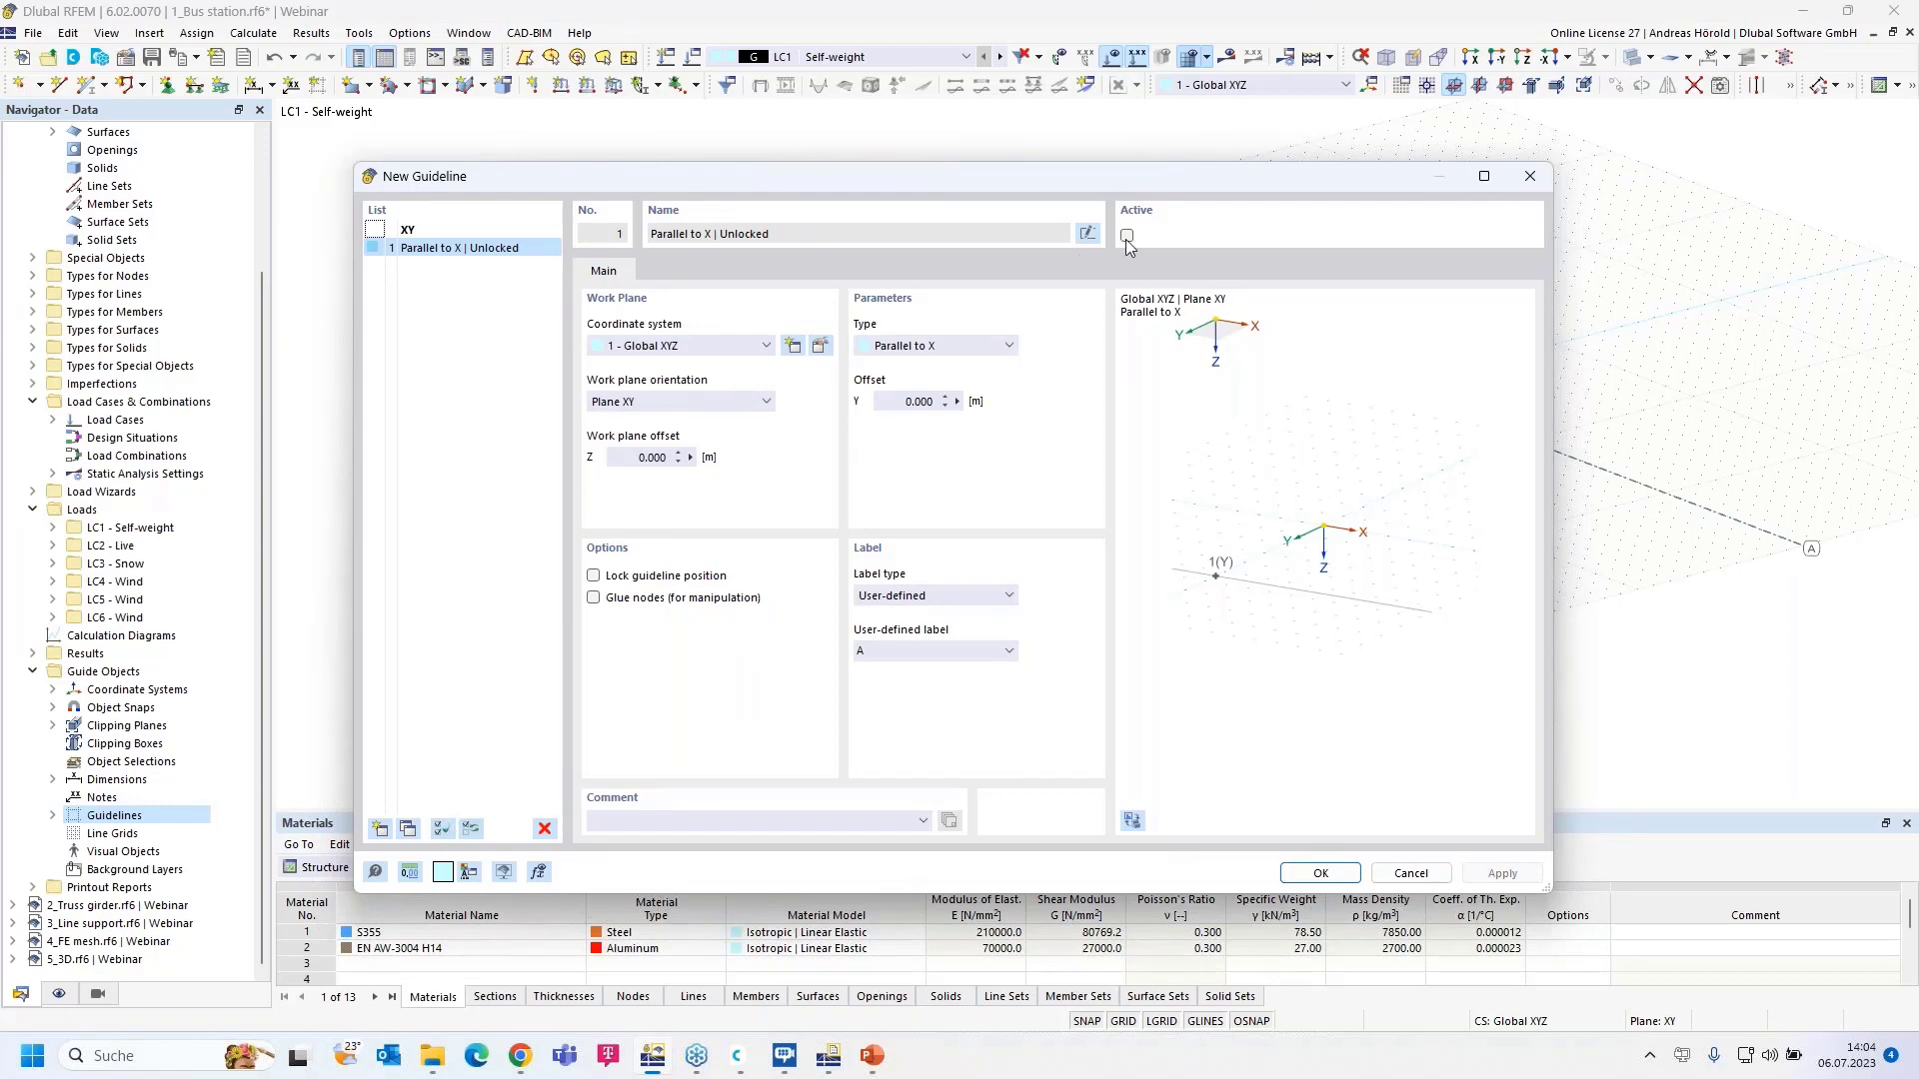
# - Copy guideline A, set the copy's Y offset to 18 m by measuring in the model, label it B, and apply
pyautogui.click(408, 825)
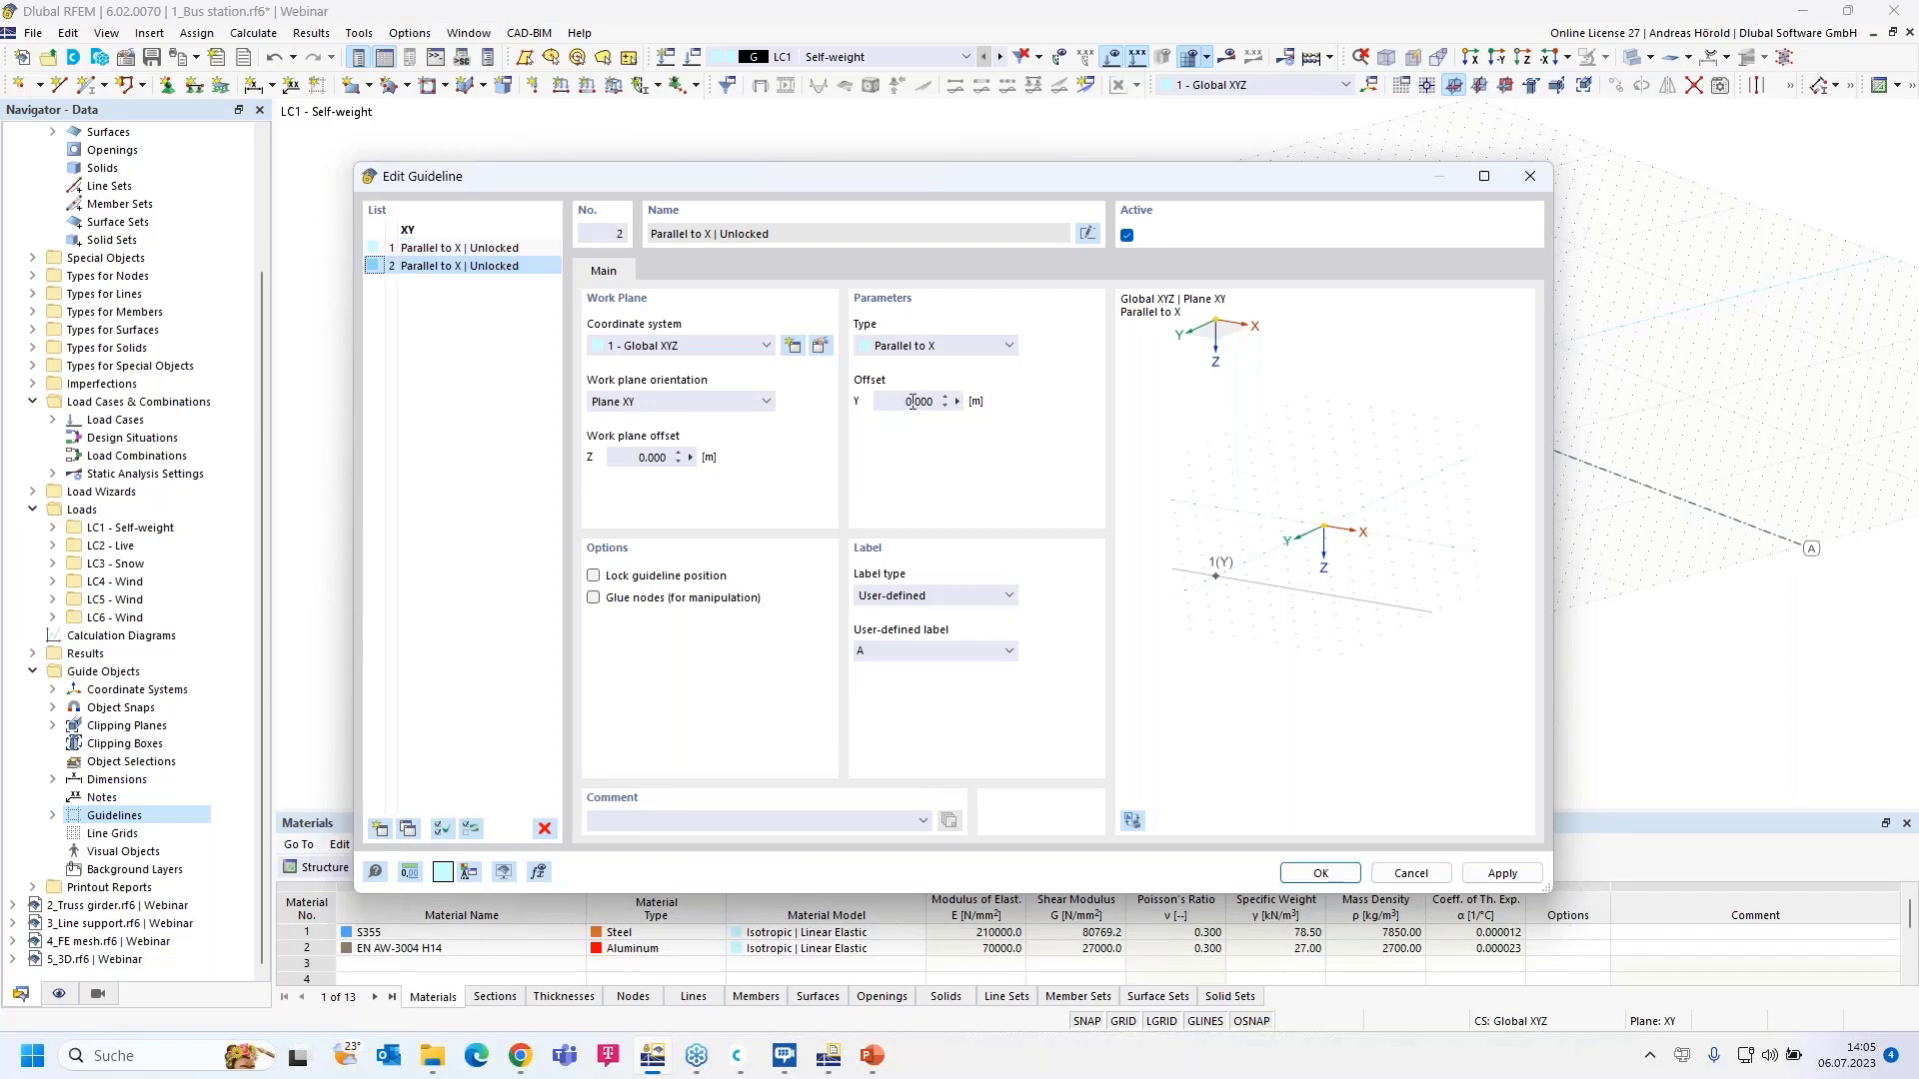
pyautogui.click(959, 409)
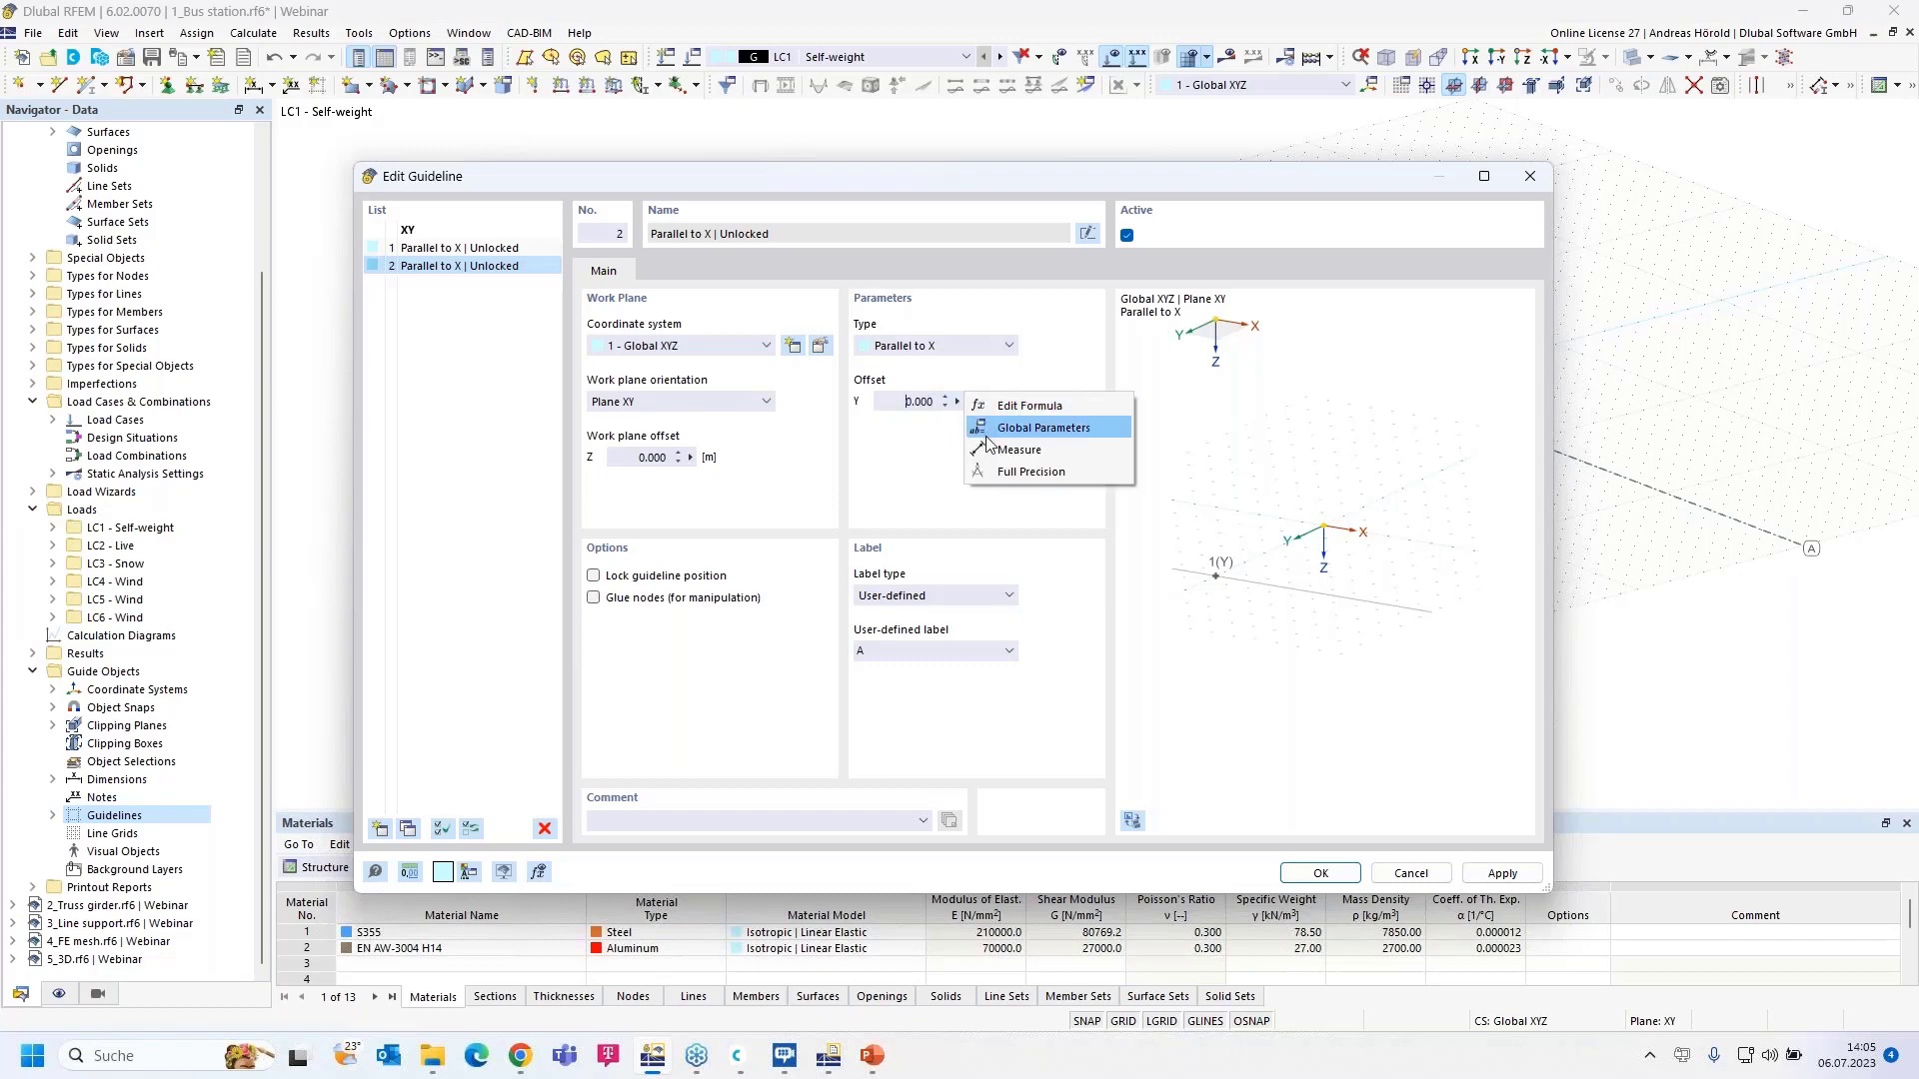
pyautogui.click(981, 454)
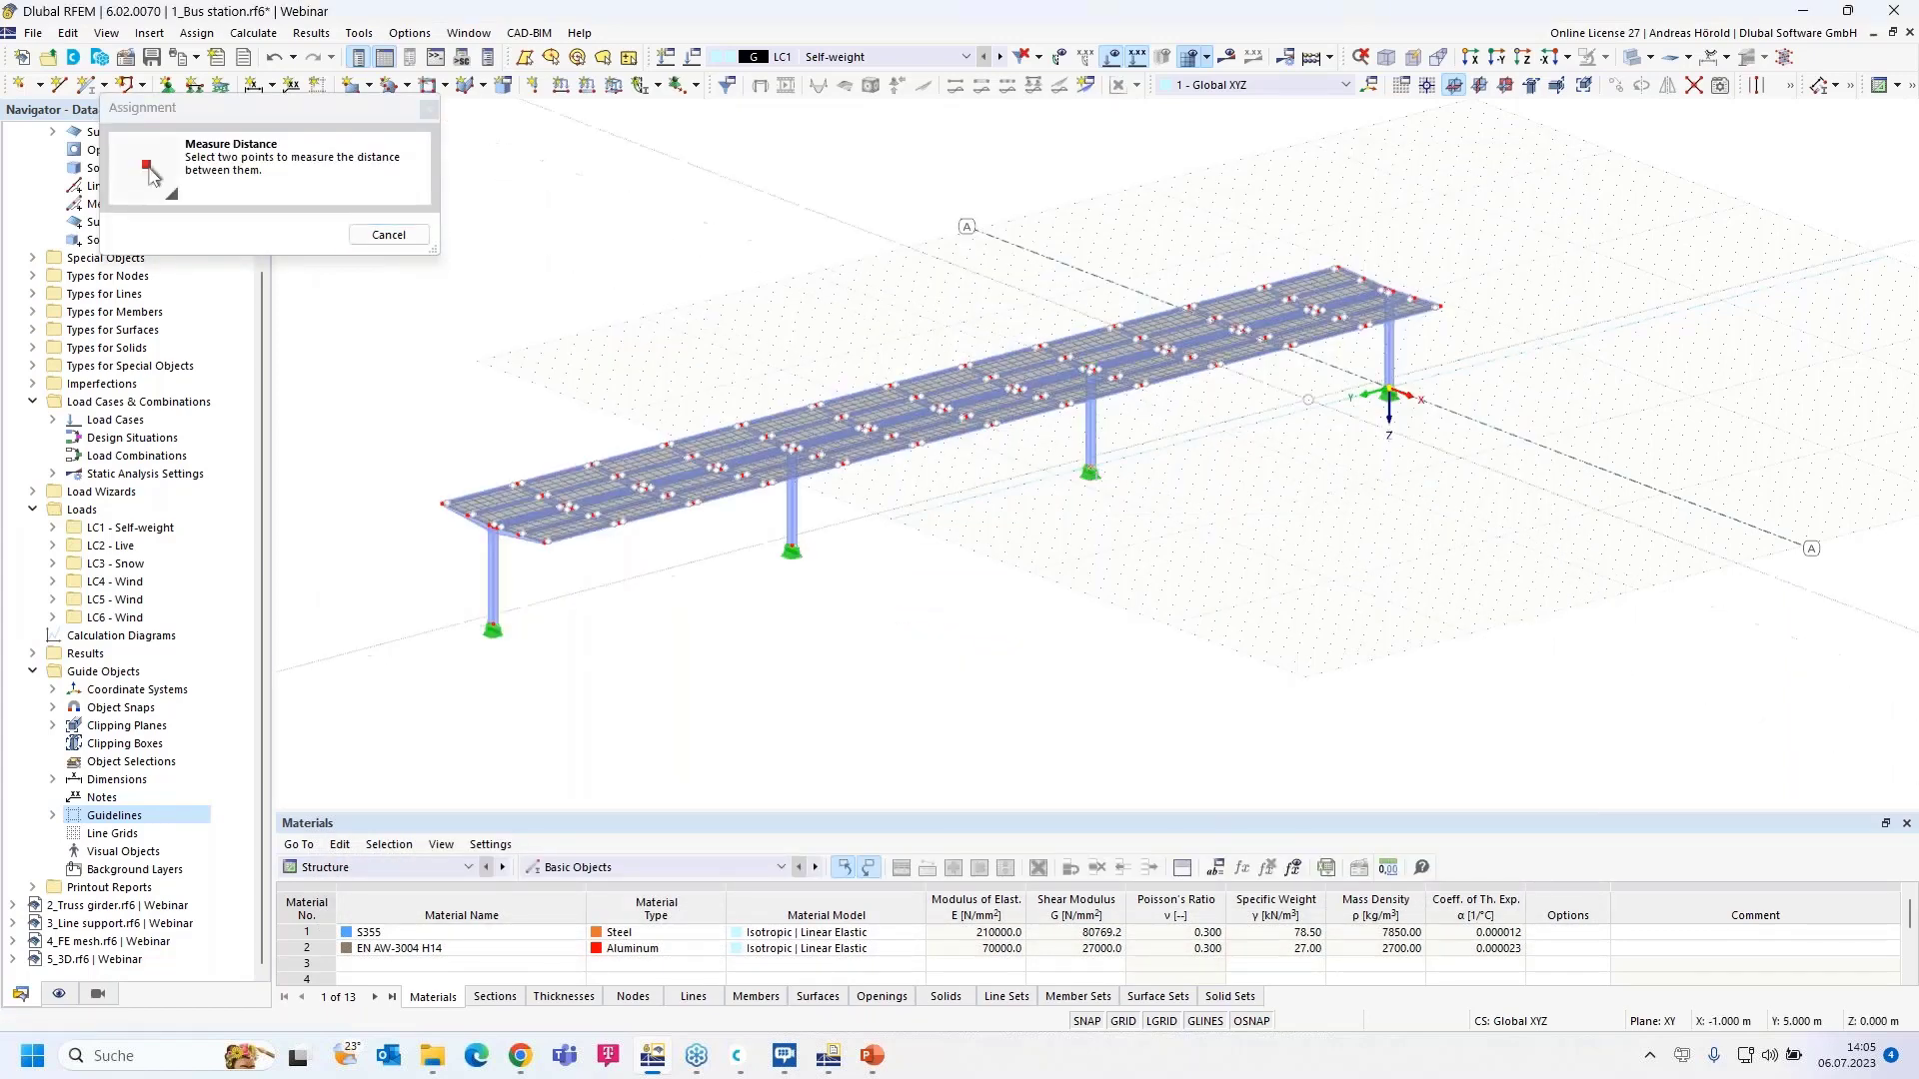
pyautogui.click(1389, 388)
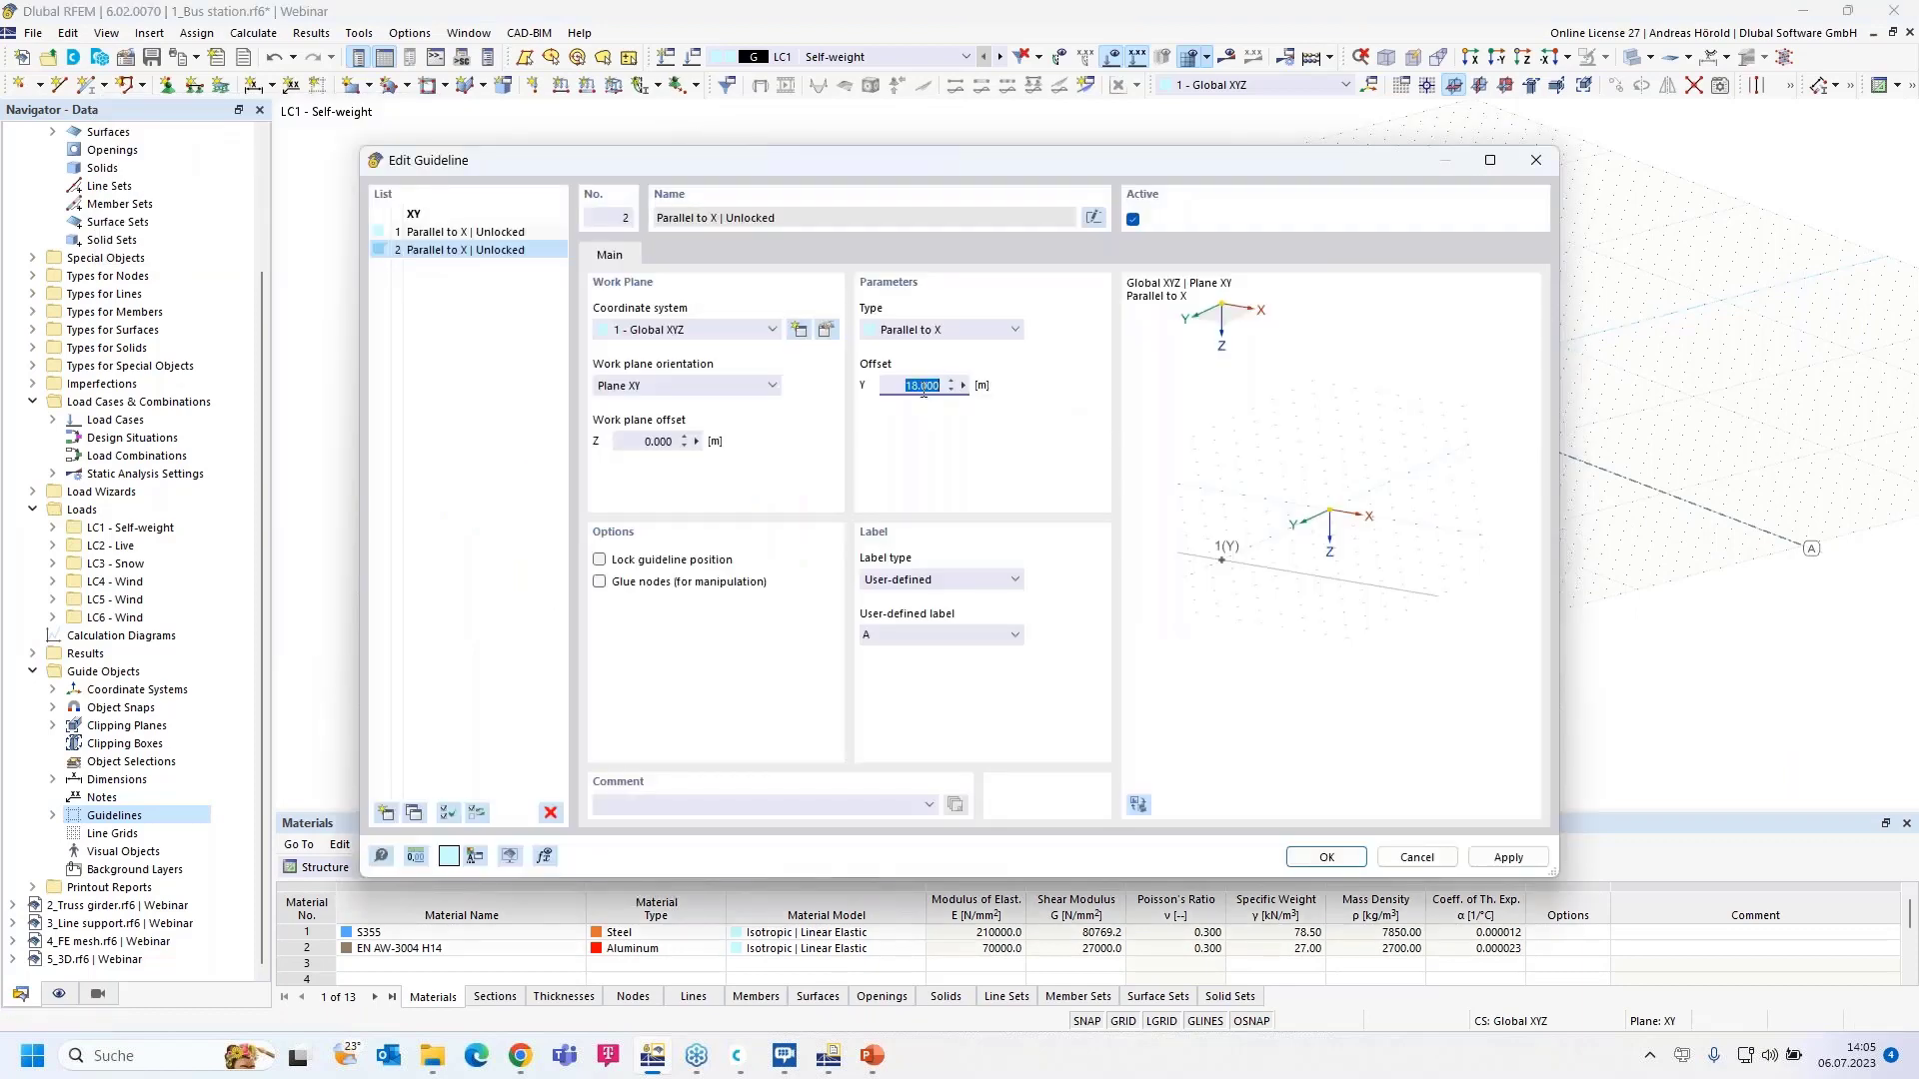
pyautogui.doubleClick(866, 635)
pyautogui.click(1508, 856)
pyautogui.moveTo(1345, 166); pyautogui.dragTo(1375, 129)
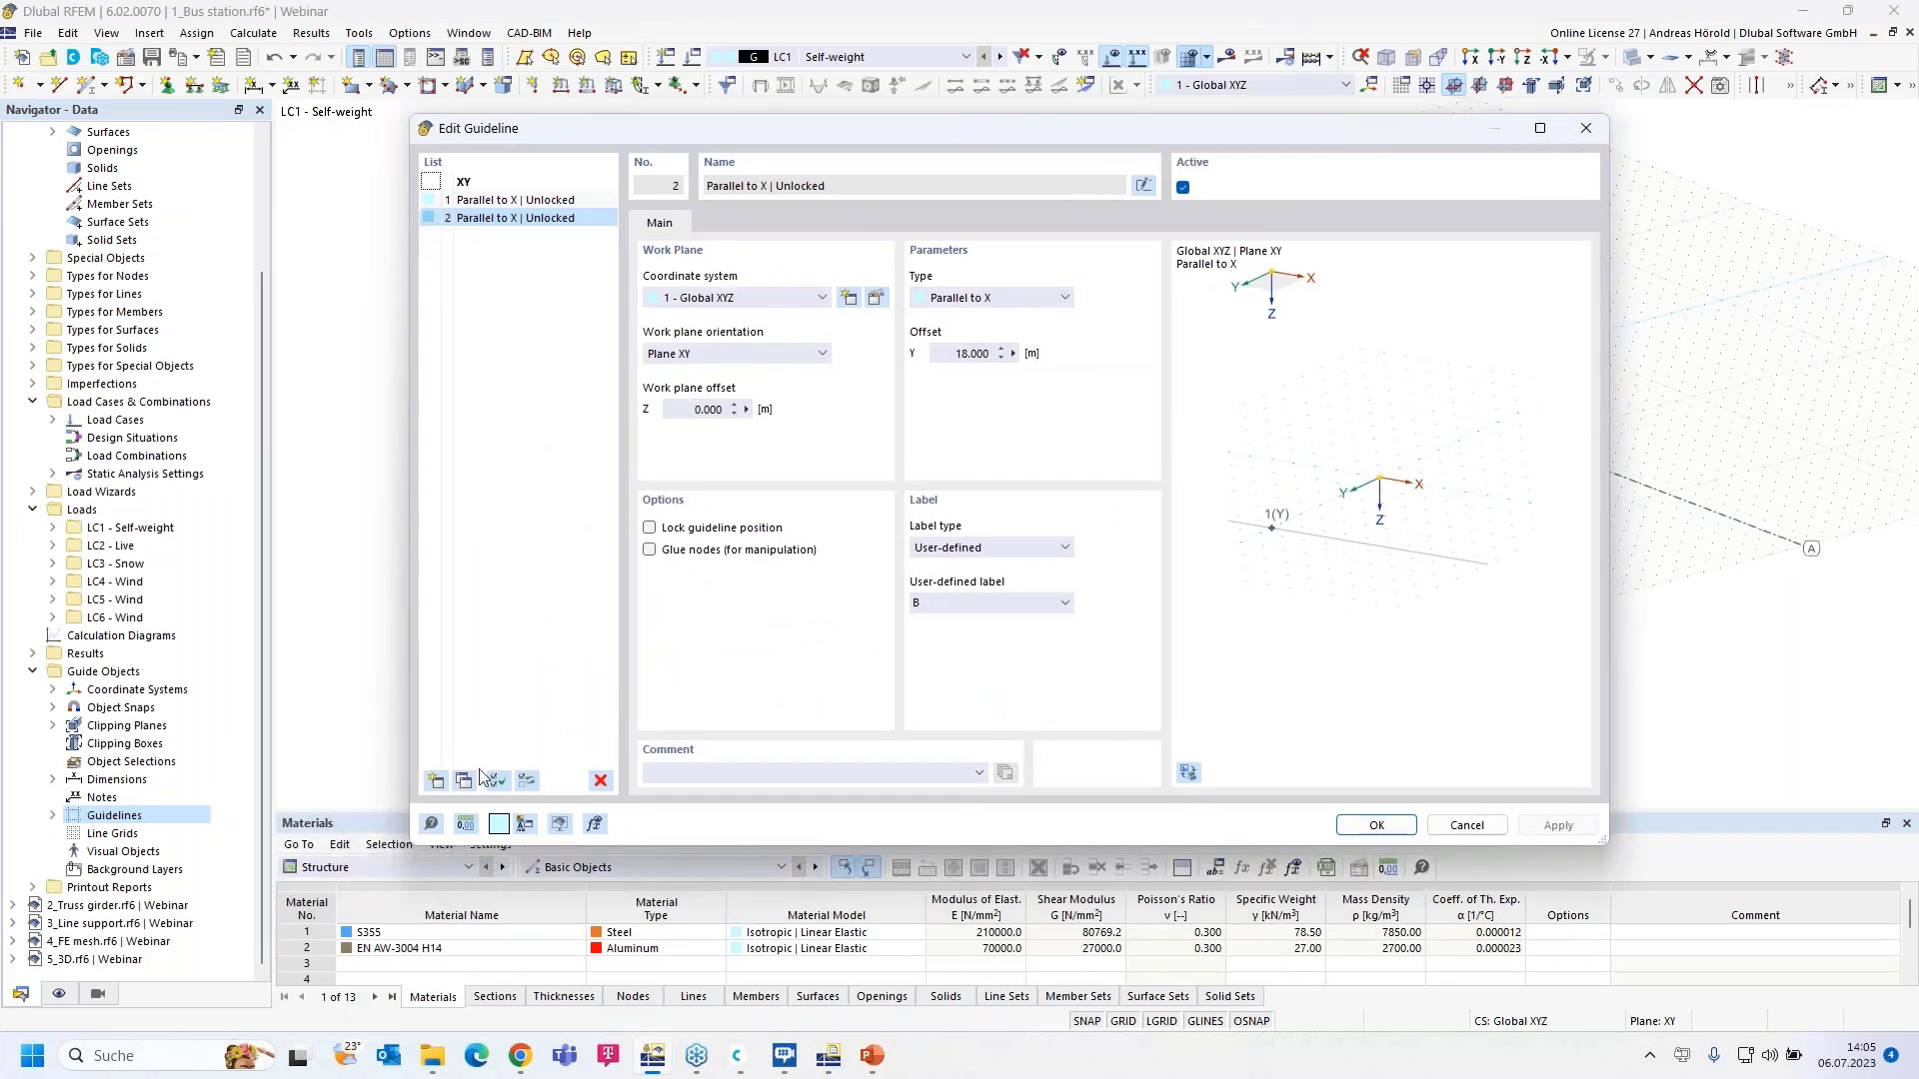
# - Copy guideline B, set the copy's Y offset to 36 m, label it C, and apply
pyautogui.click(464, 780)
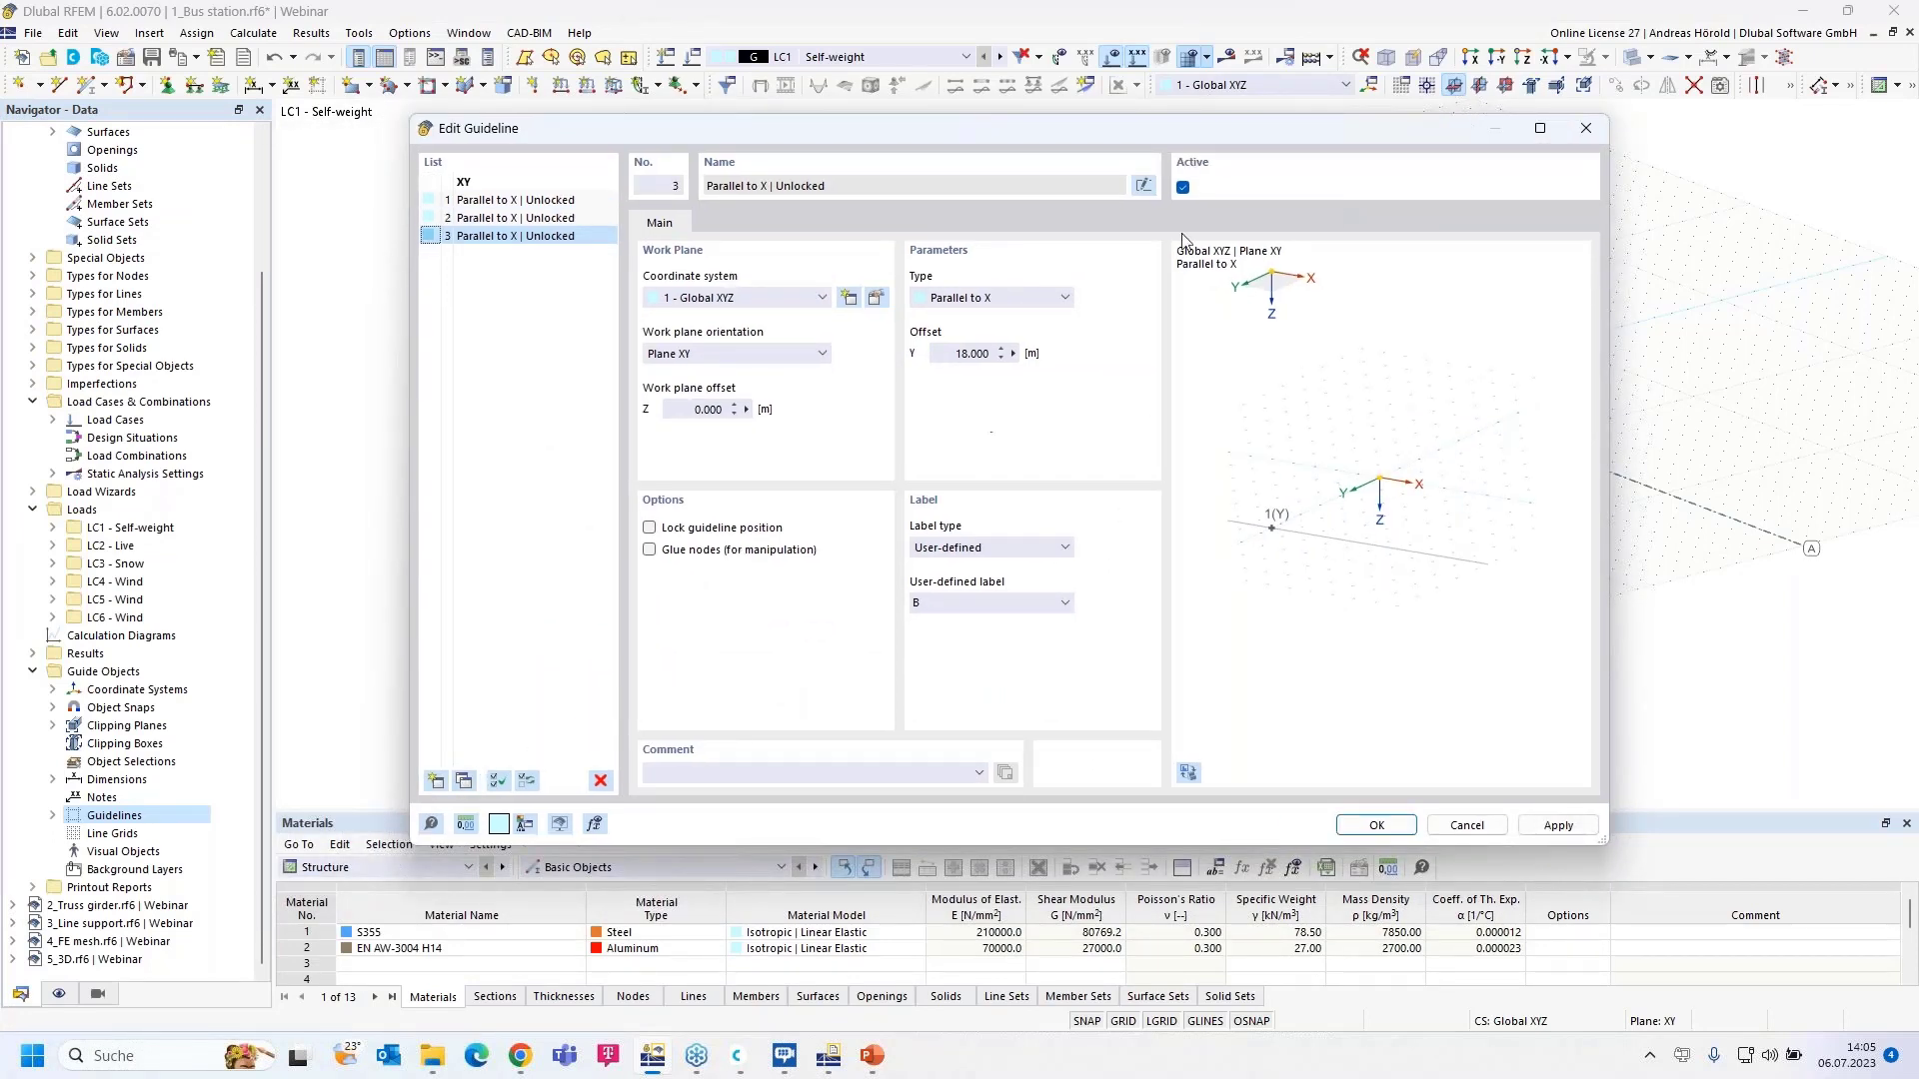
pyautogui.moveTo(955, 356); pyautogui.dragTo(1084, 355)
pyautogui.write('36')
pyautogui.click(916, 602)
pyautogui.click(1557, 825)
pyautogui.moveTo(1345, 128); pyautogui.dragTo(1390, 191)
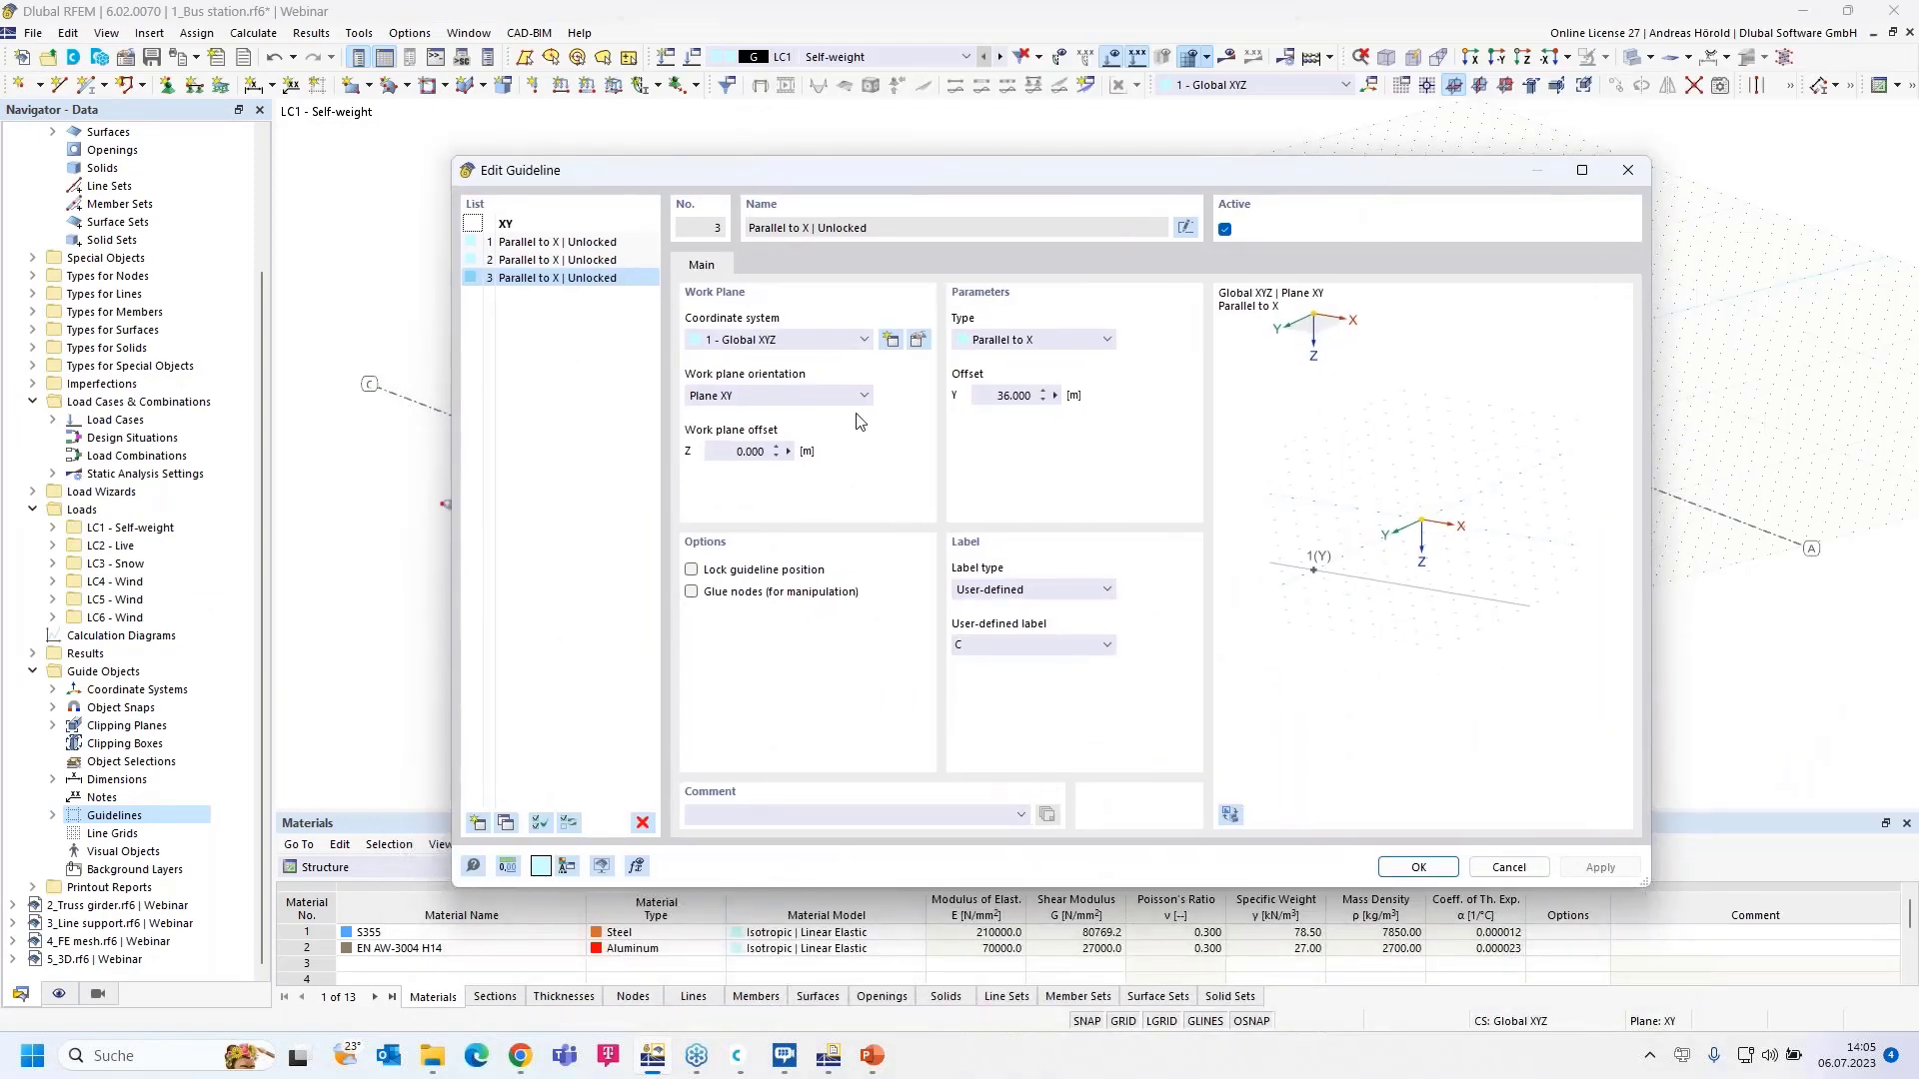
# - Copy guideline C, set the copy's Y offset to 54 m, label it D, and finish creating the guidelines
pyautogui.click(507, 822)
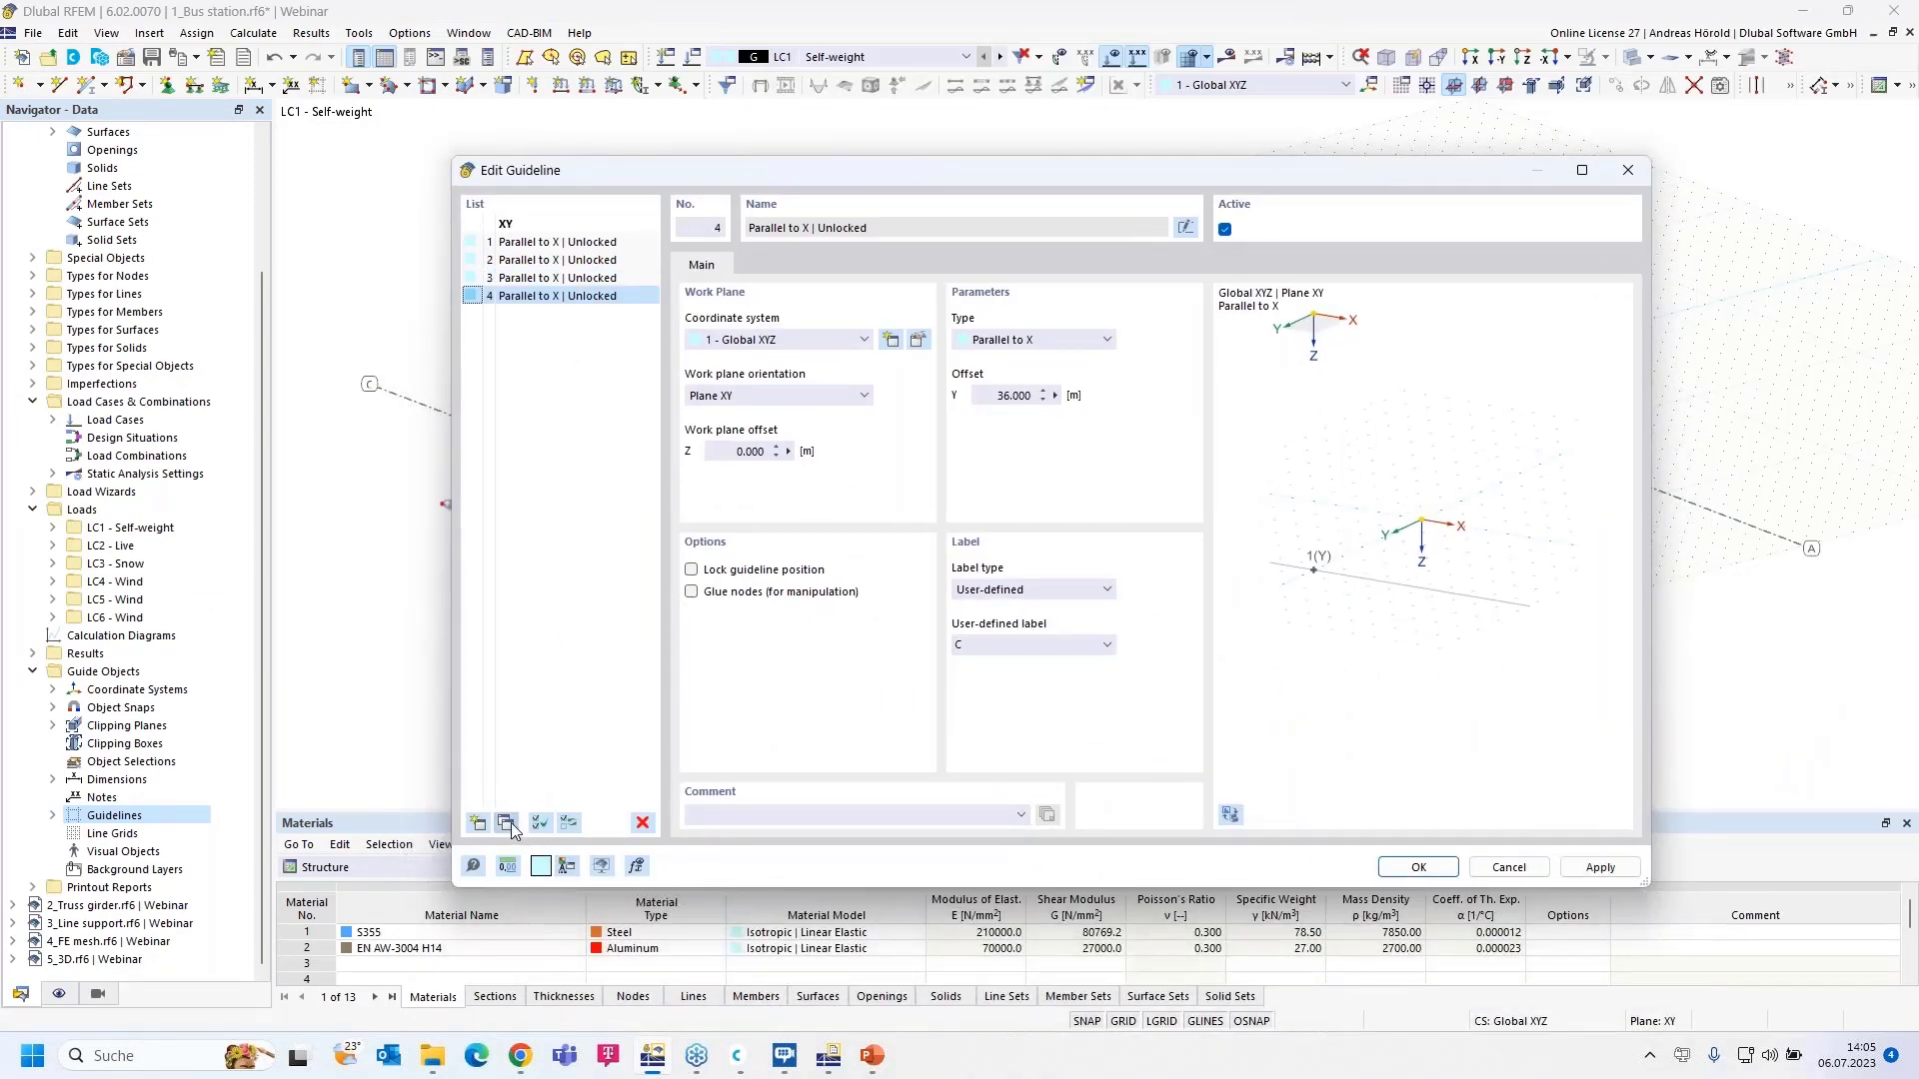
pyautogui.moveTo(997, 395); pyautogui.dragTo(1065, 393)
pyautogui.write('54')
pyautogui.click(1012, 645)
pyautogui.write('D')
pyautogui.click(1417, 867)
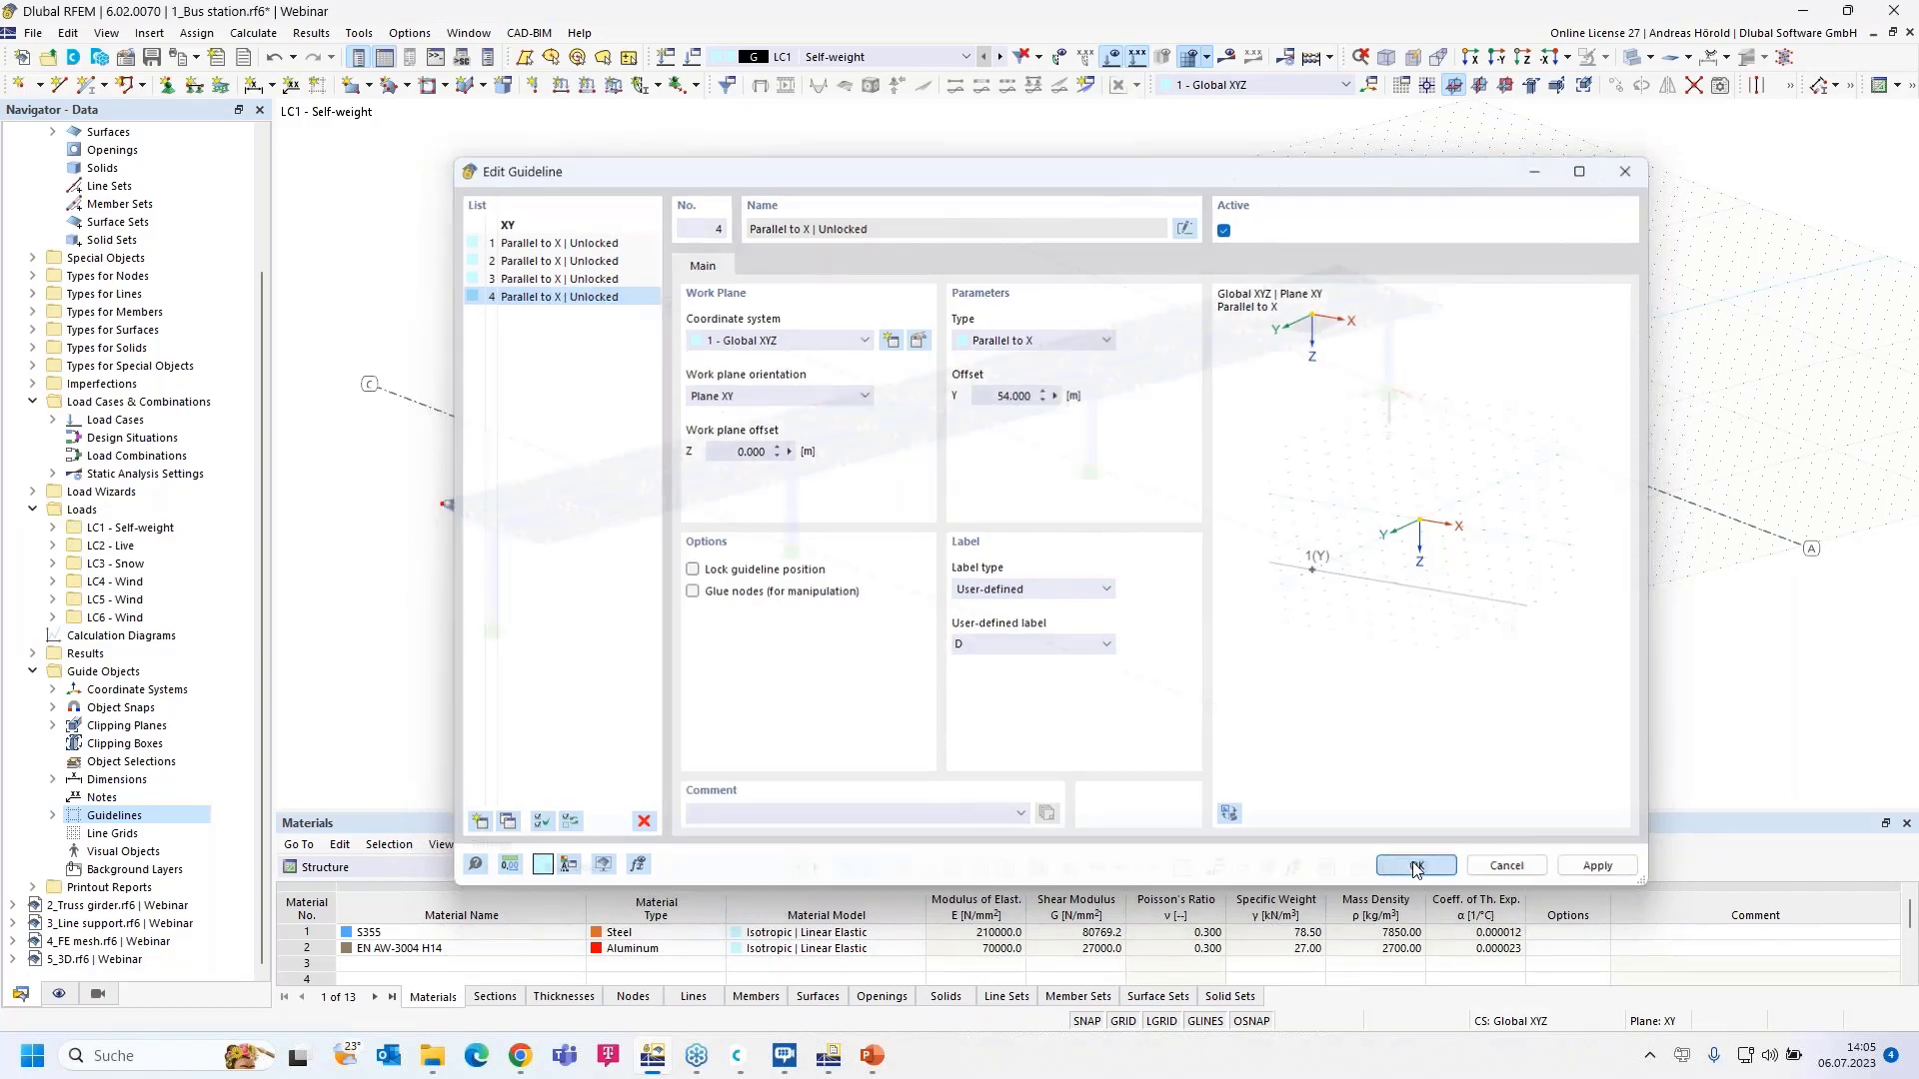
pyautogui.scroll(-1, 1010, 649)
pyautogui.moveTo(1118, 621); pyautogui.dragTo(1295, 592, button='middle')
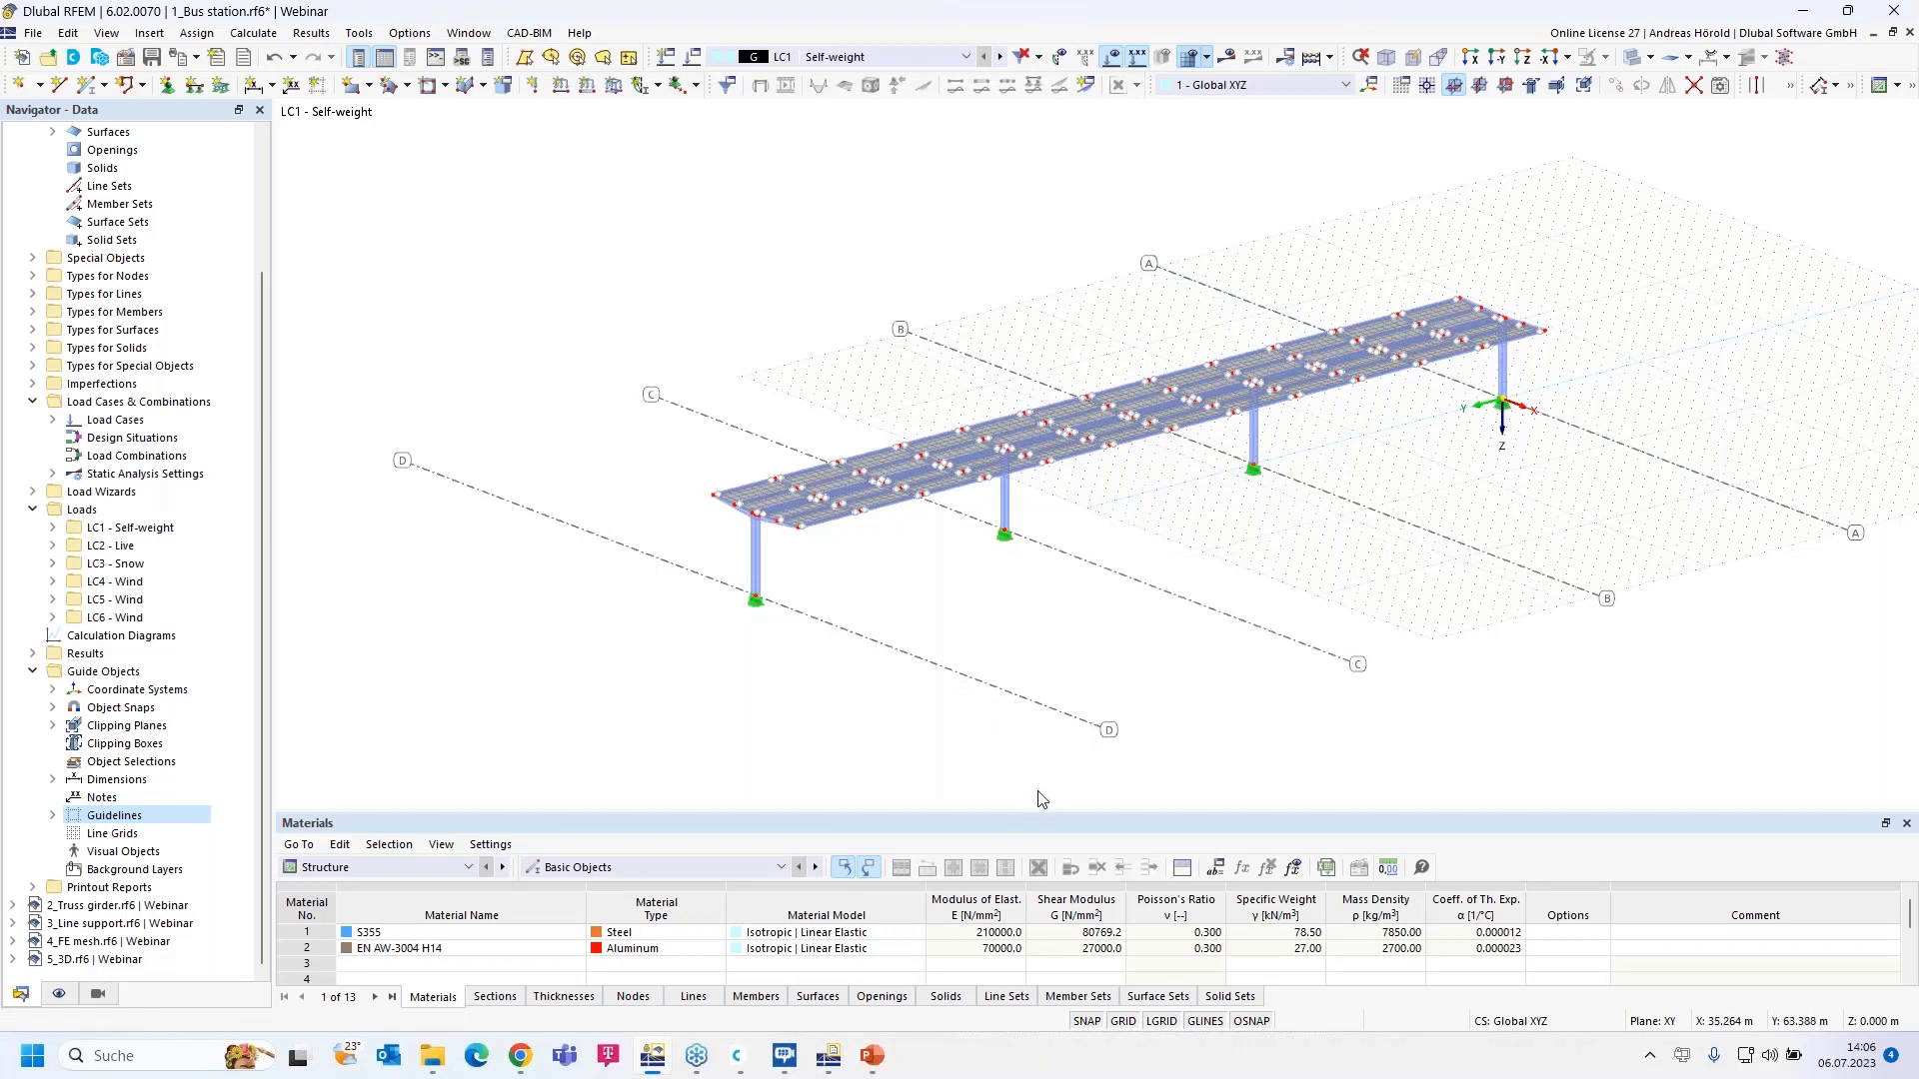
pyautogui.rightClick(1125, 1023)
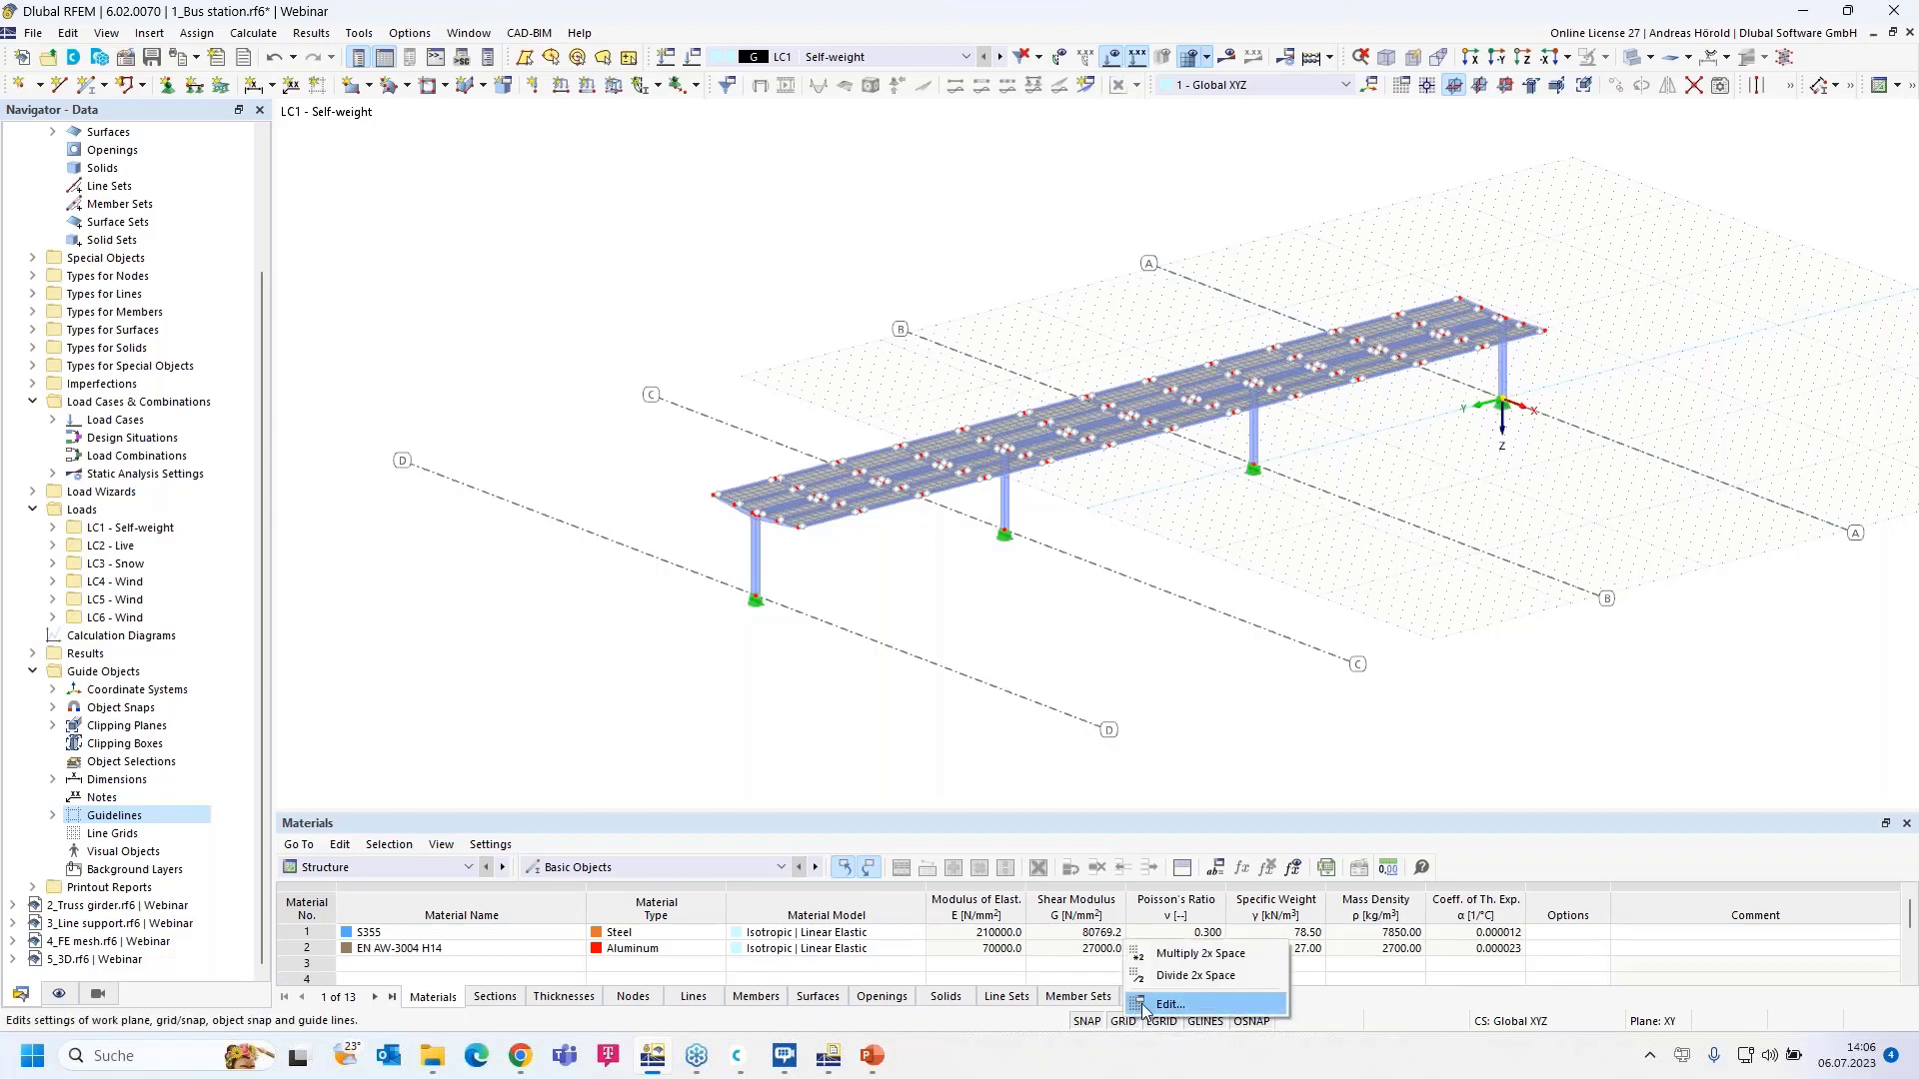
pyautogui.click(1150, 1005)
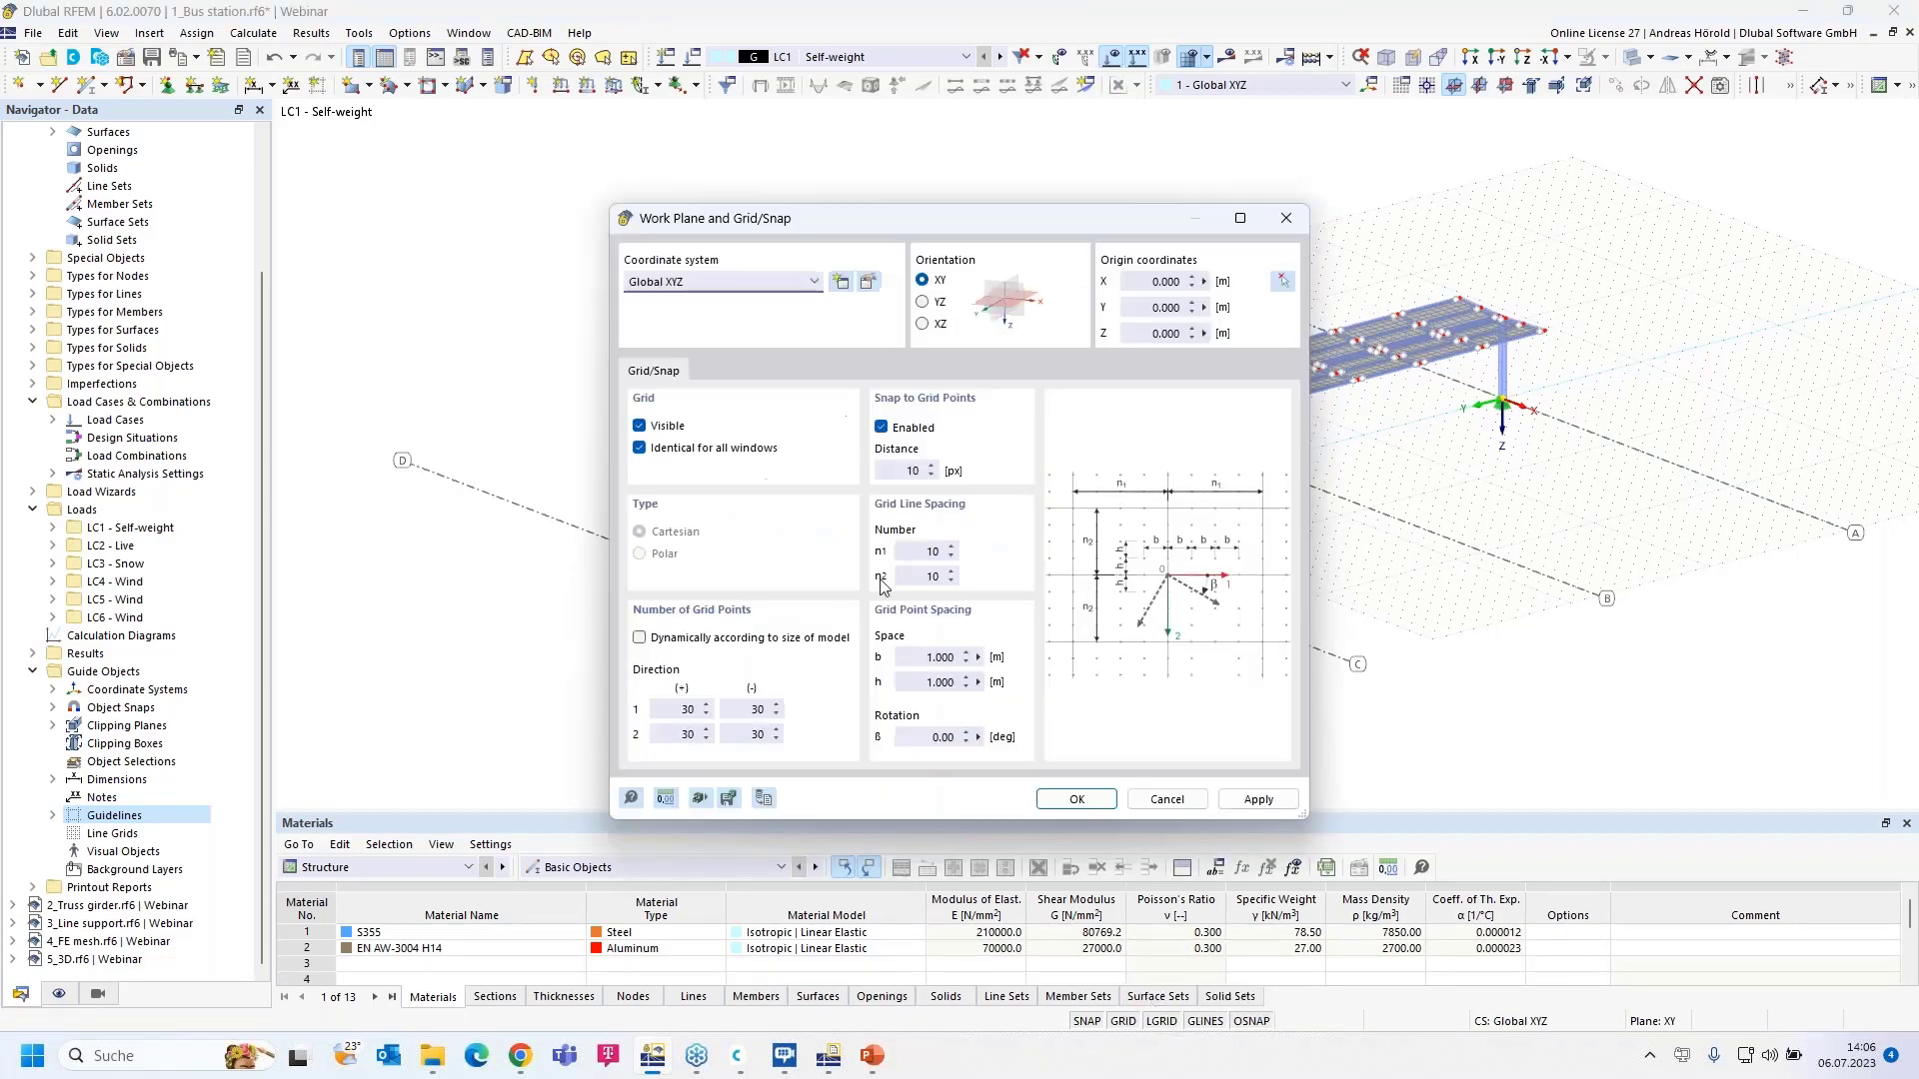
pyautogui.click(1167, 799)
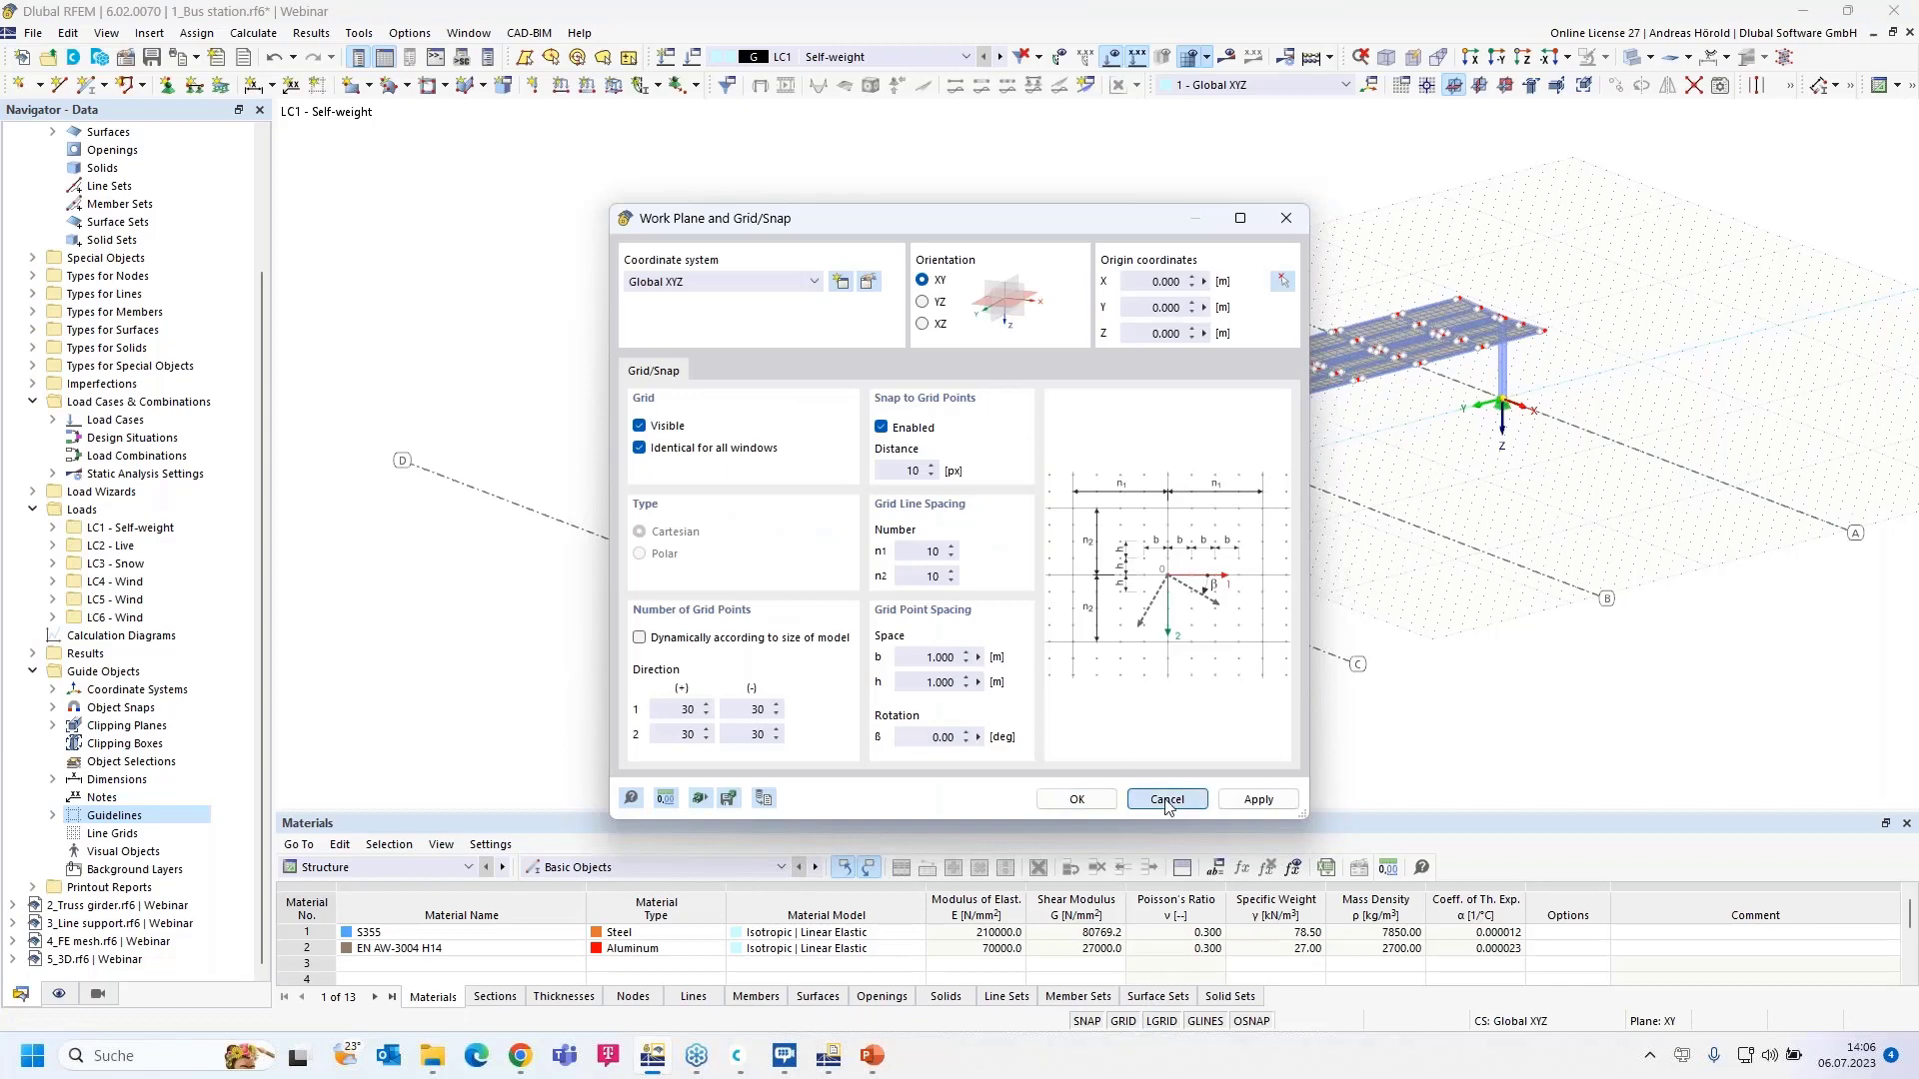
# - In the work plane grid settings, apply 15 grid points both ways in direction 1, and 70 positive and 10 negative in direction 2
pyautogui.click(359, 33)
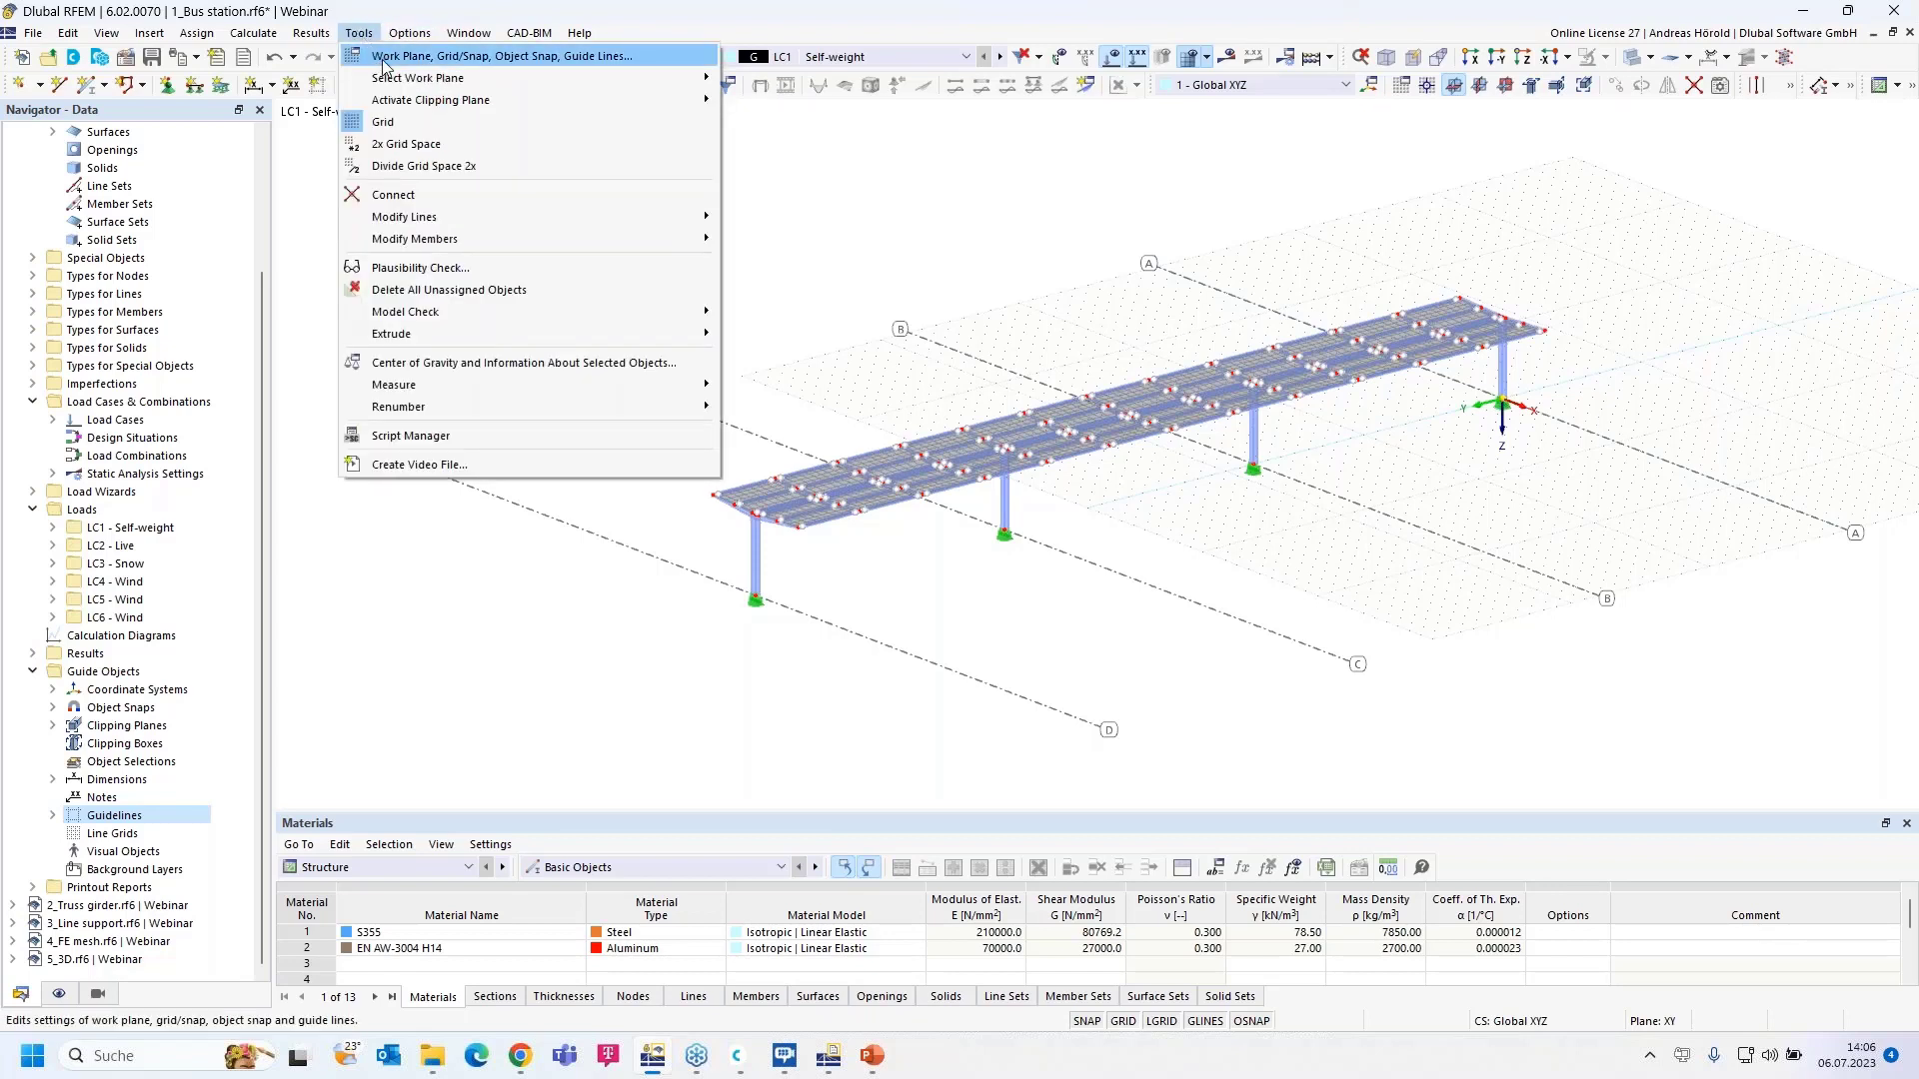
pyautogui.click(458, 63)
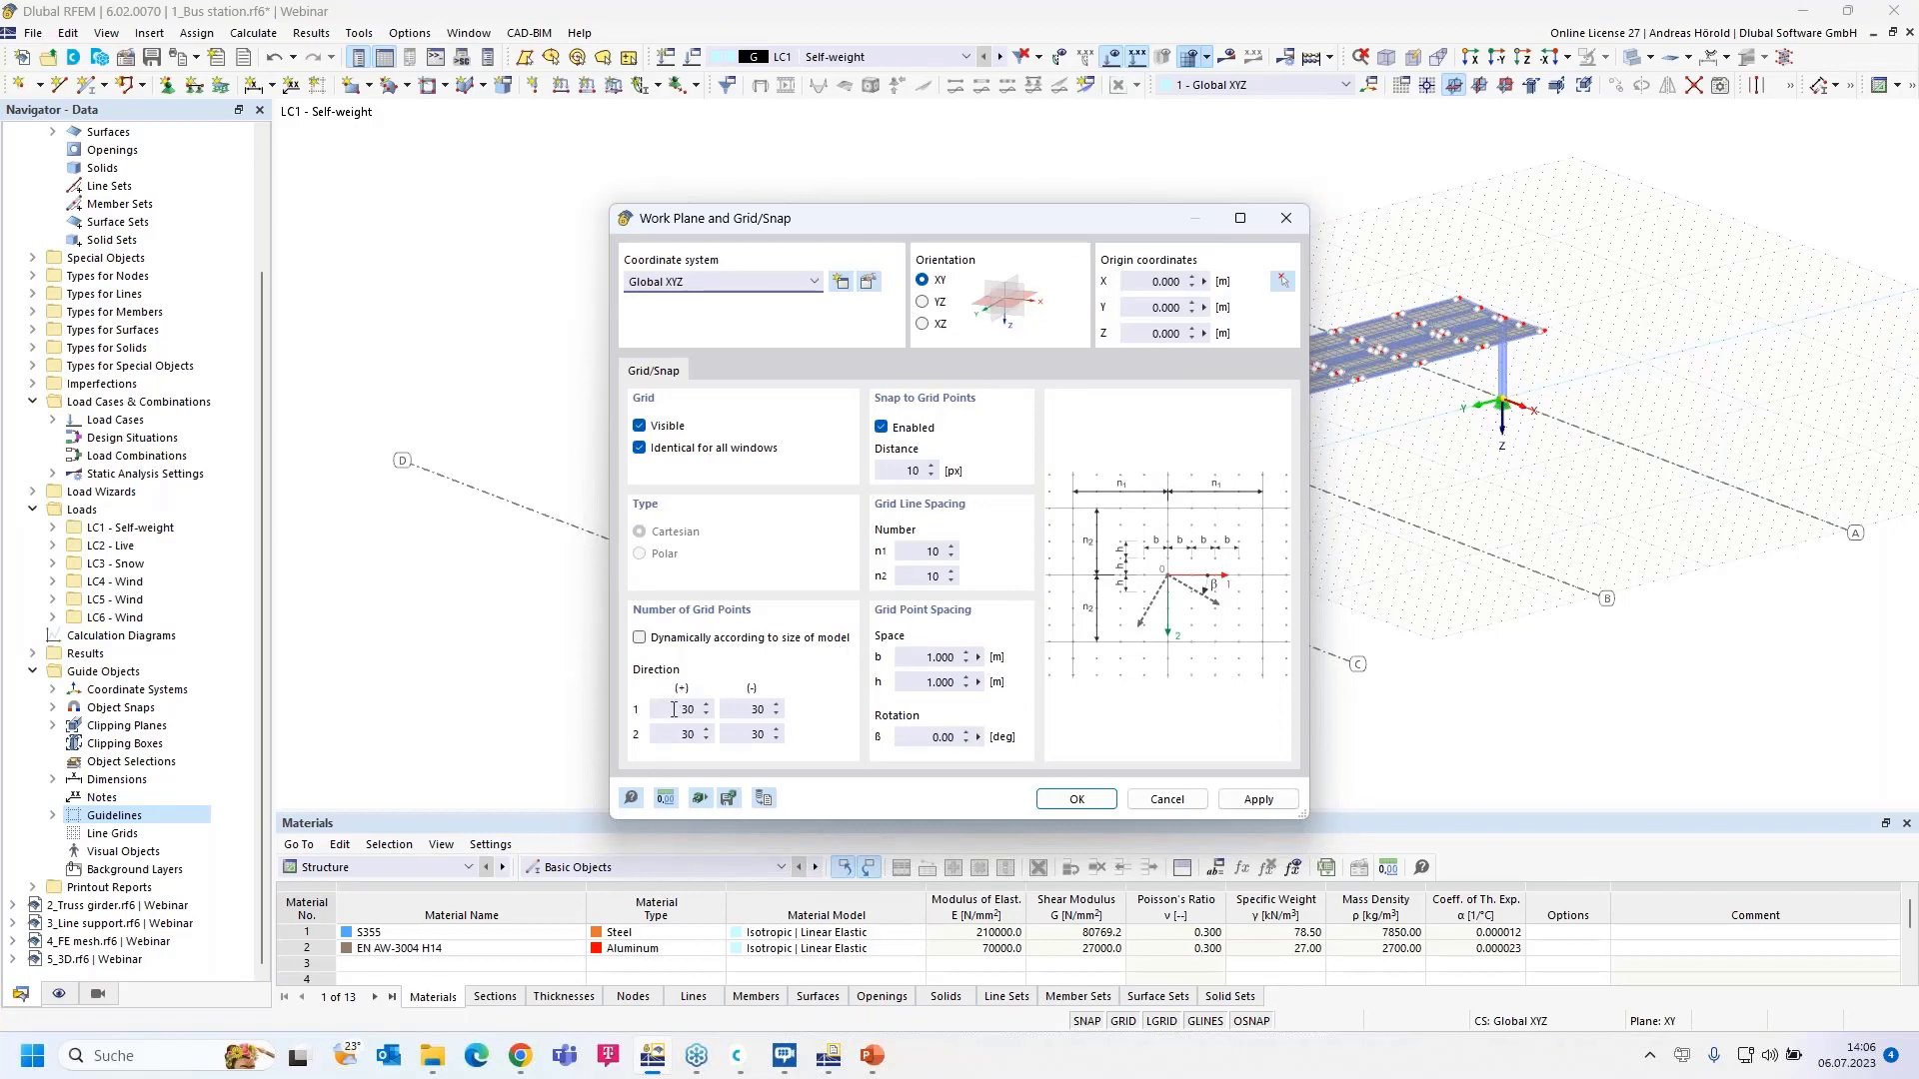
pyautogui.moveTo(670, 709); pyautogui.dragTo(713, 707)
pyautogui.press('Tab')
pyautogui.moveTo(948, 218); pyautogui.dragTo(692, 134)
pyautogui.click(440, 650)
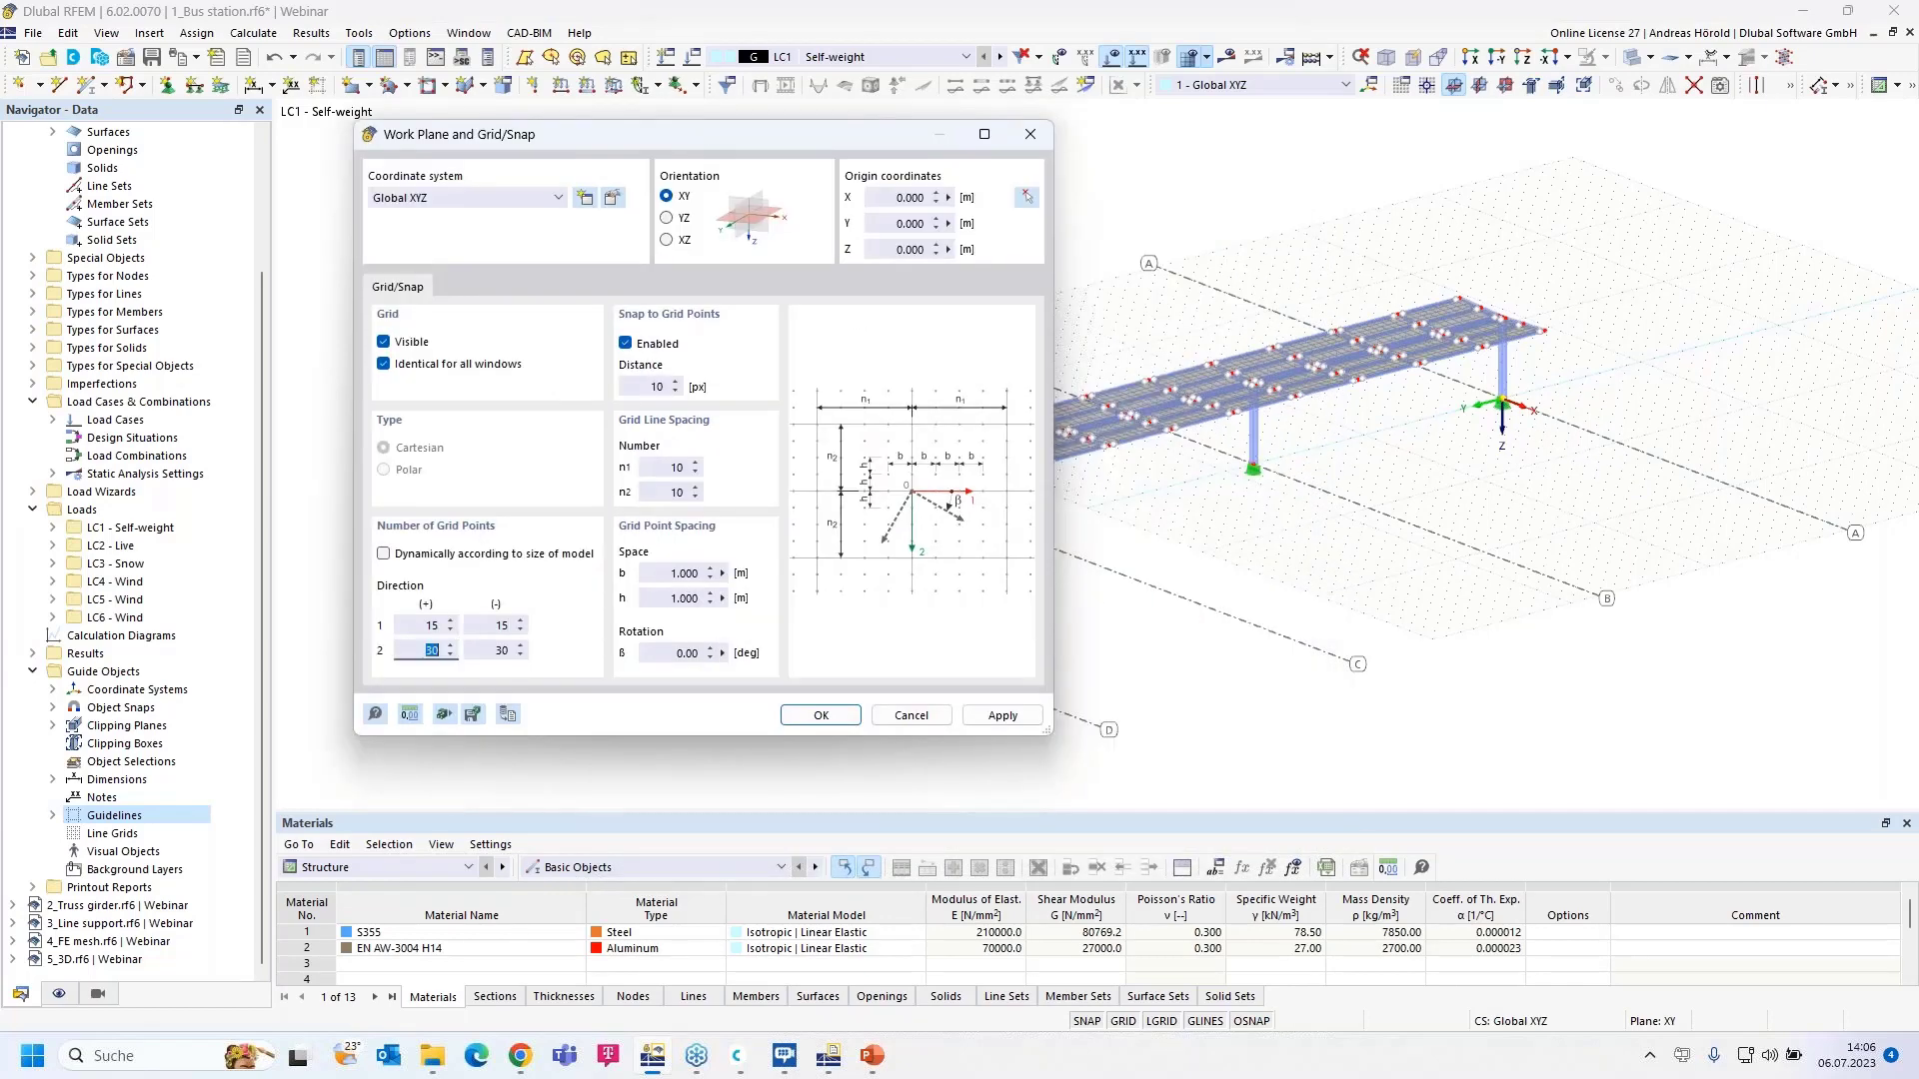
pyautogui.write('70')
pyautogui.click(499, 652)
pyautogui.click(1007, 716)
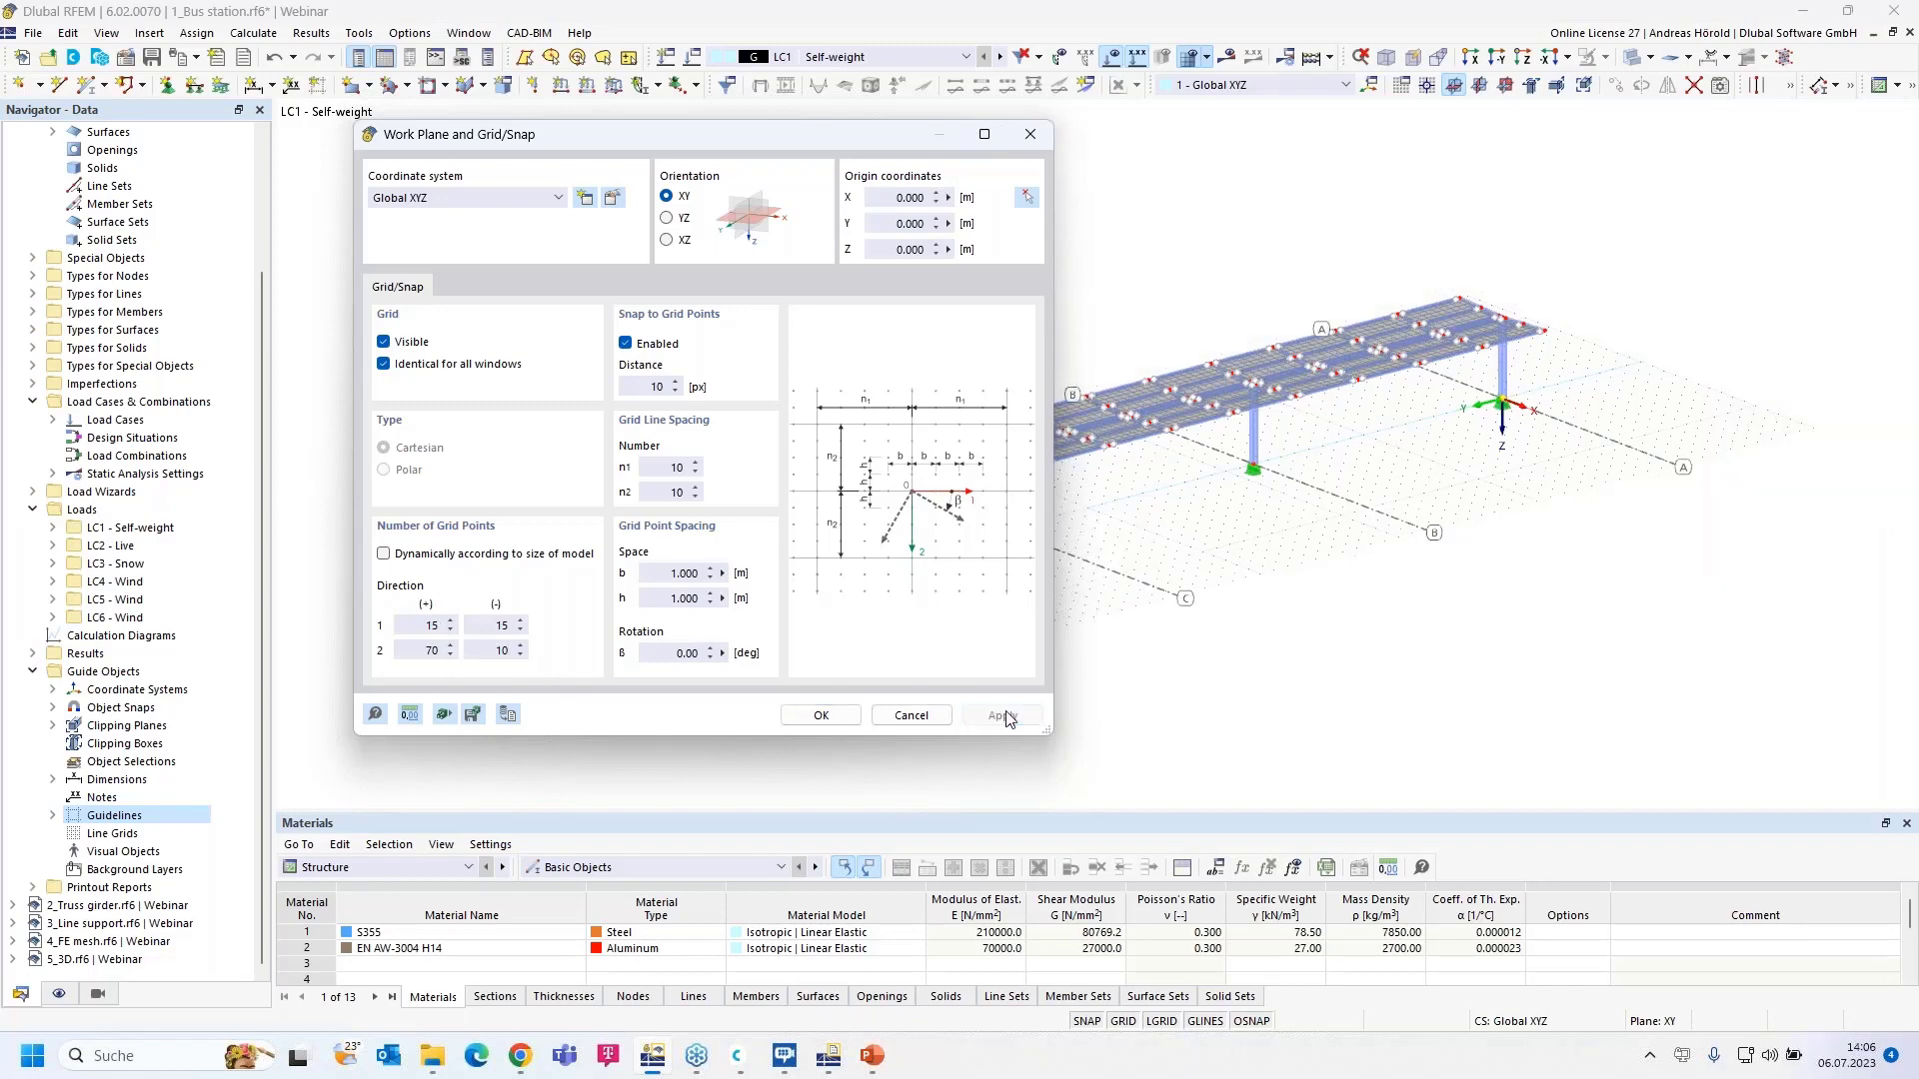
pyautogui.moveTo(874, 147); pyautogui.dragTo(463, 272)
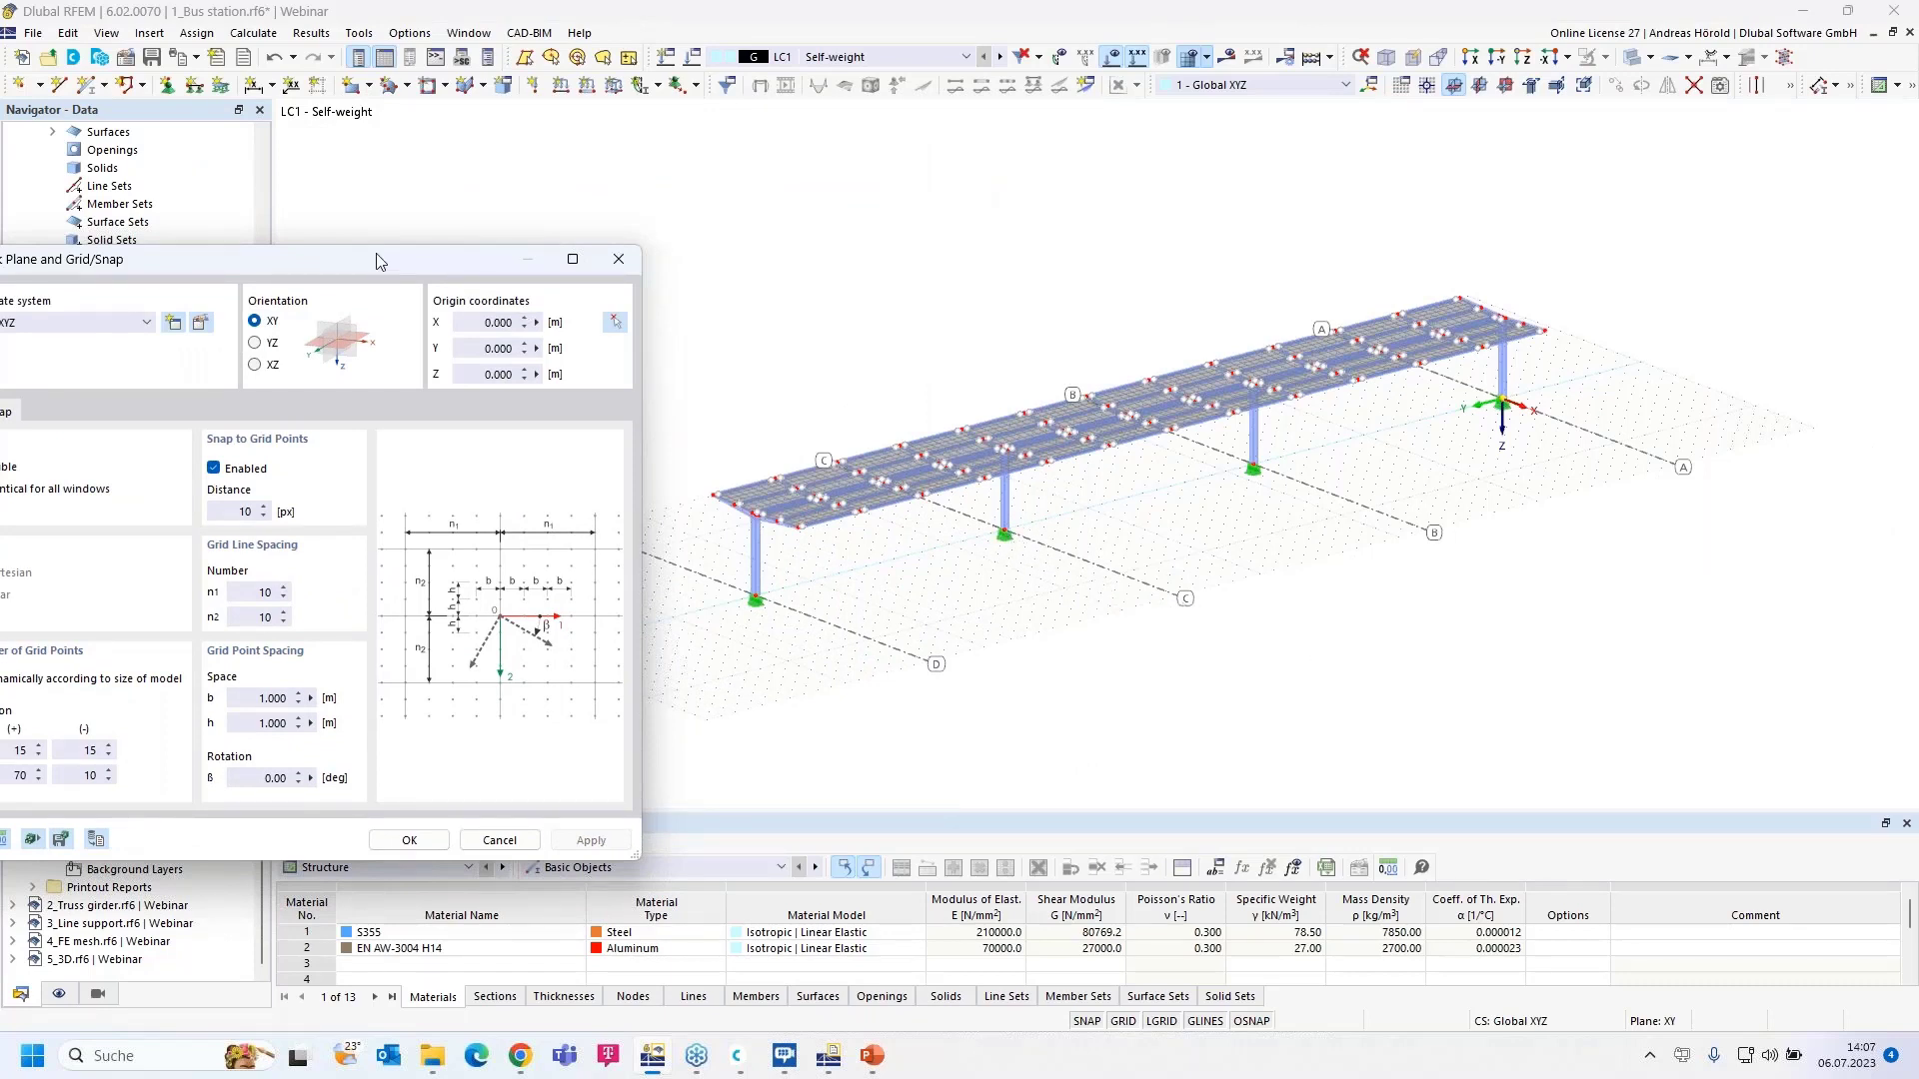
pyautogui.moveTo(357, 256); pyautogui.dragTo(893, 153)
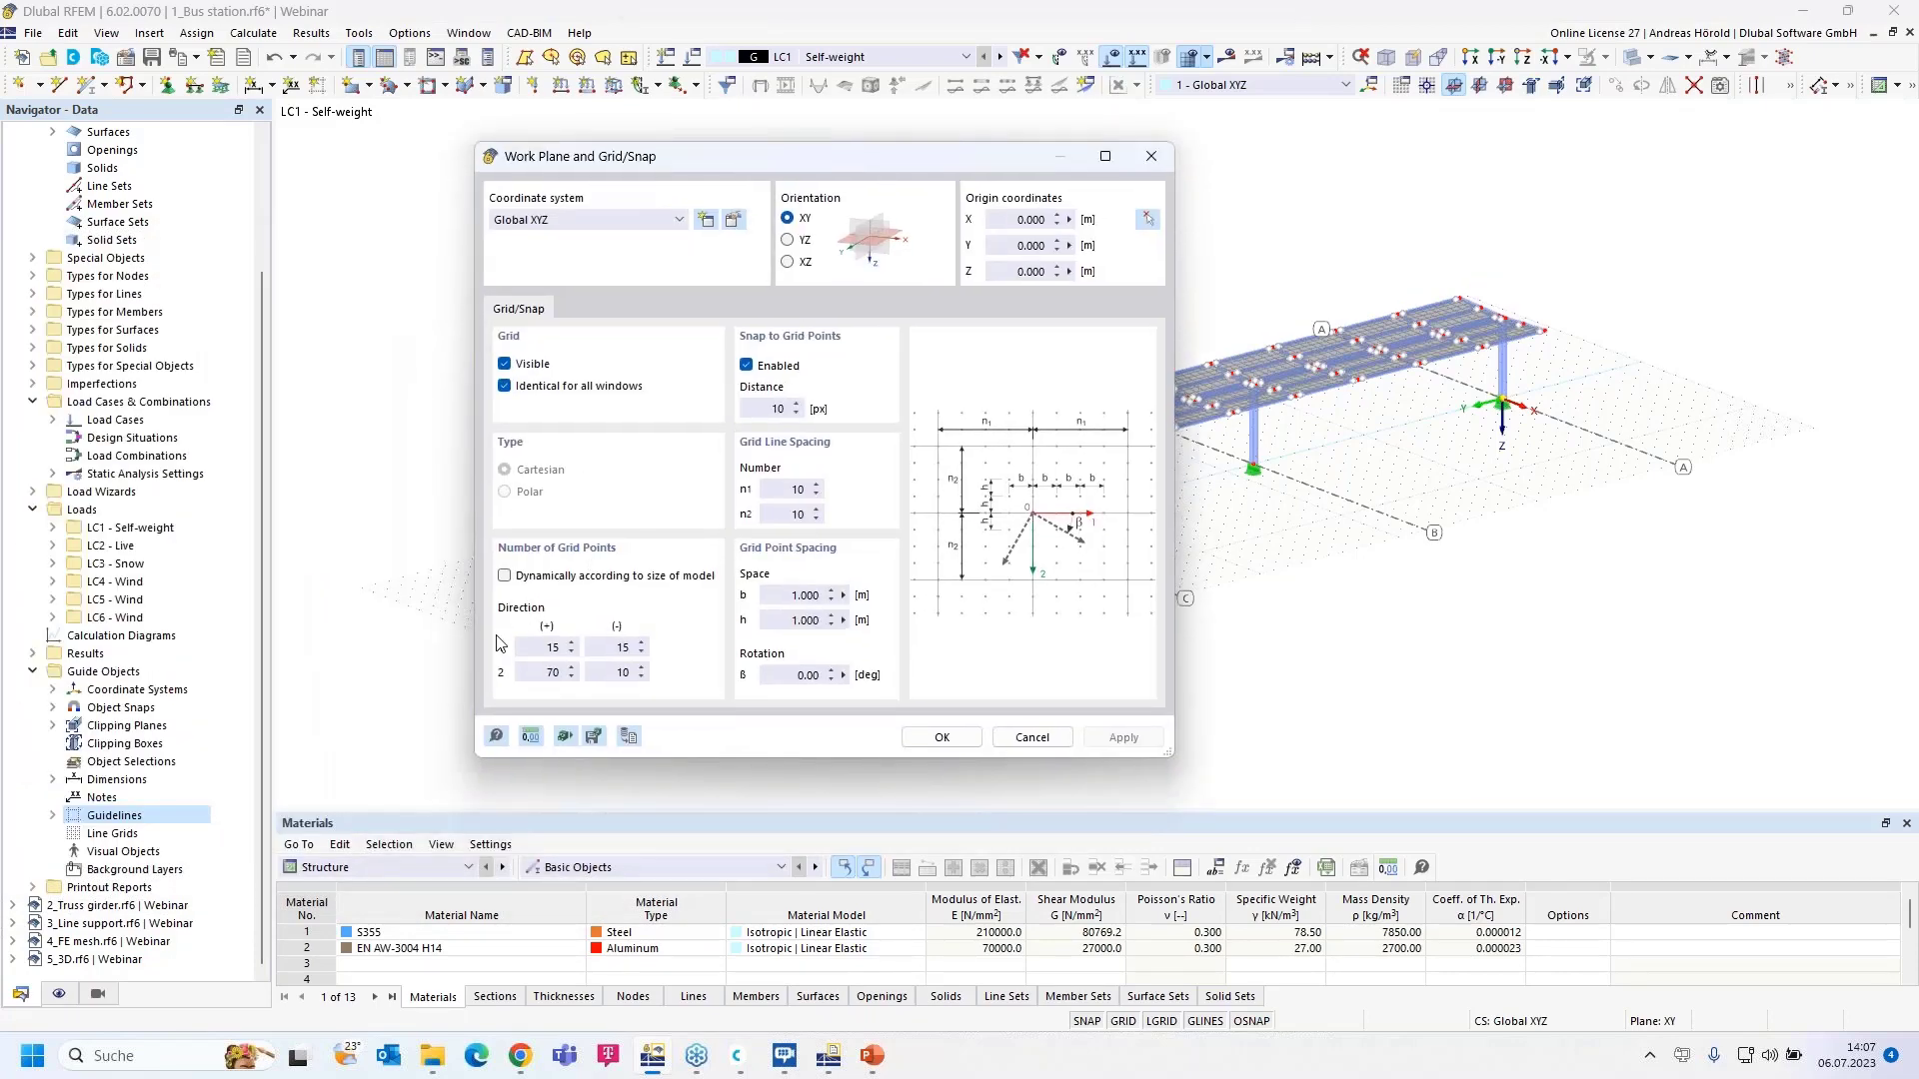
# - Make the number of grid points adapt dynamically to the size of the model and accept the grid settings
pyautogui.click(506, 577)
pyautogui.click(939, 736)
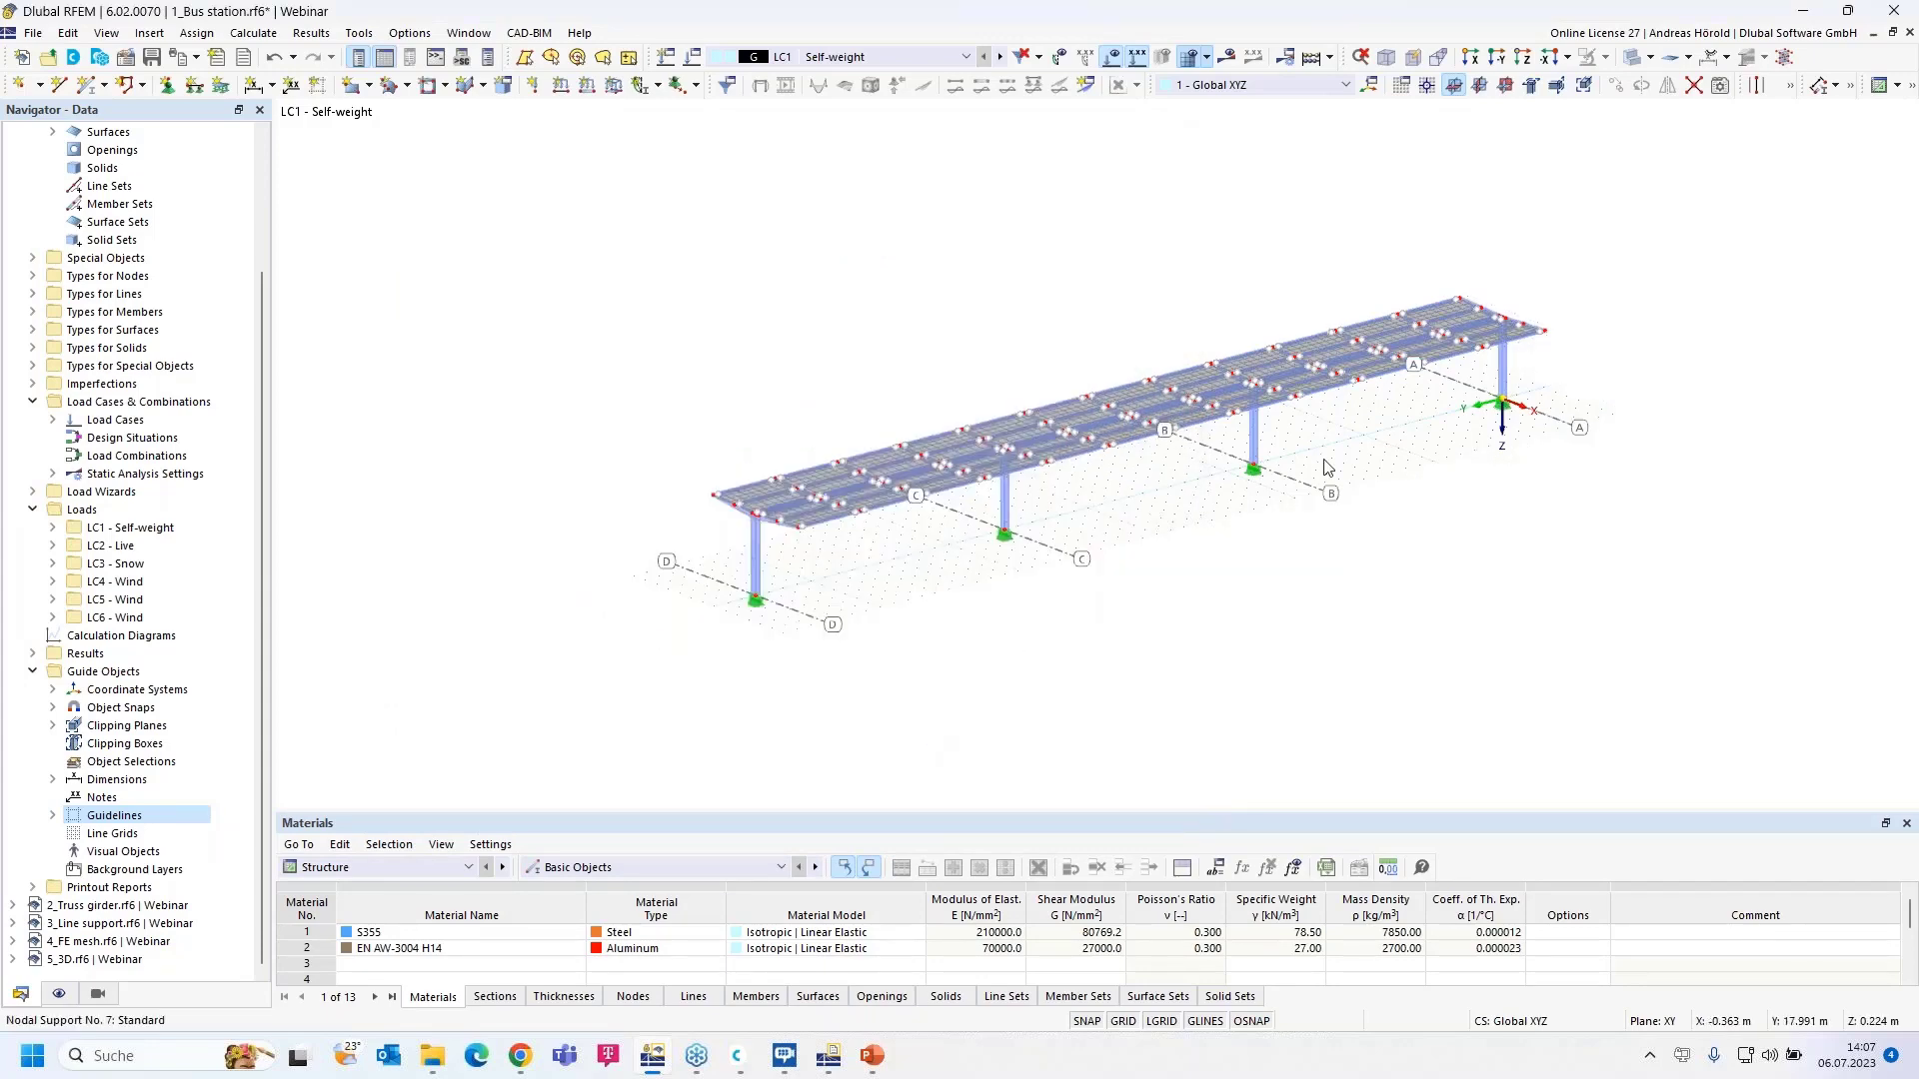
pyautogui.keyDown('ctrl'); pyautogui.moveTo(1555, 574); pyautogui.dragTo(1469, 436, button='middle'); pyautogui.keyUp('ctrl')
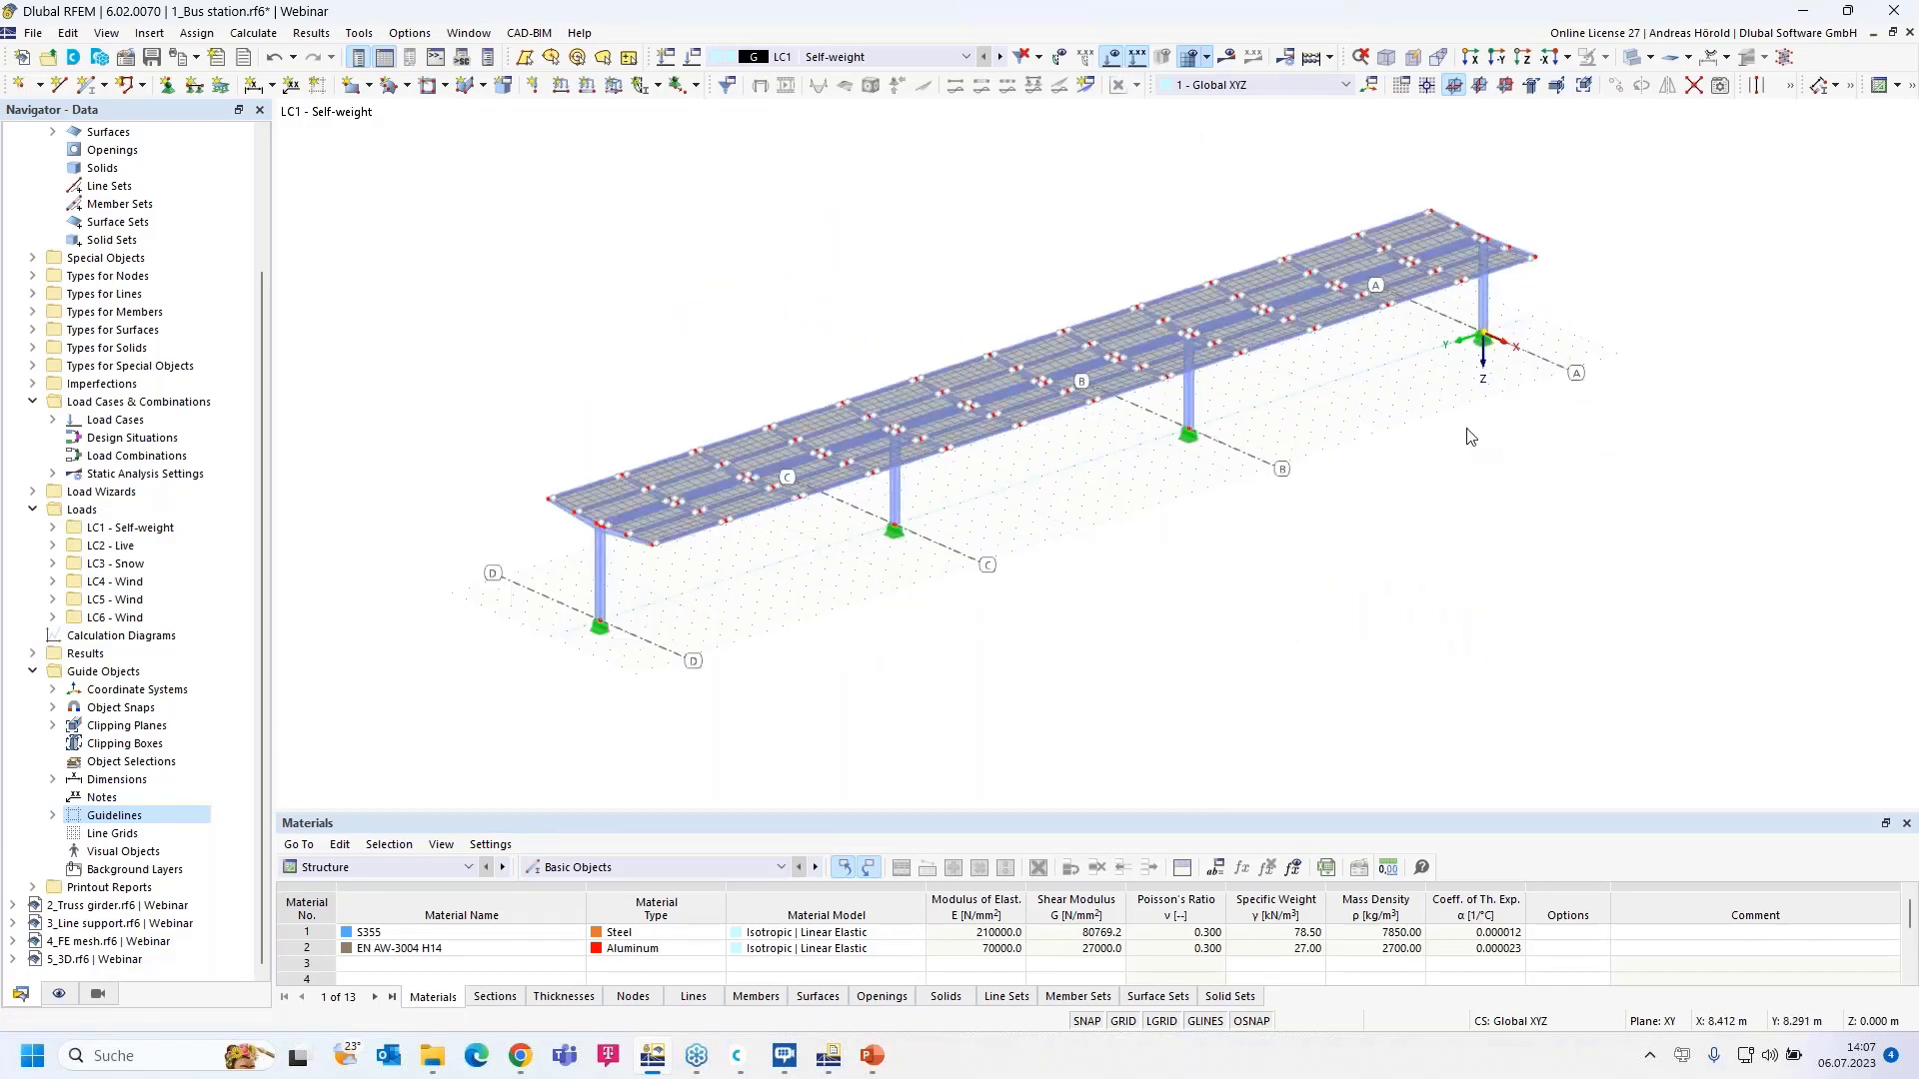
pyautogui.scroll(1, 1423, 370)
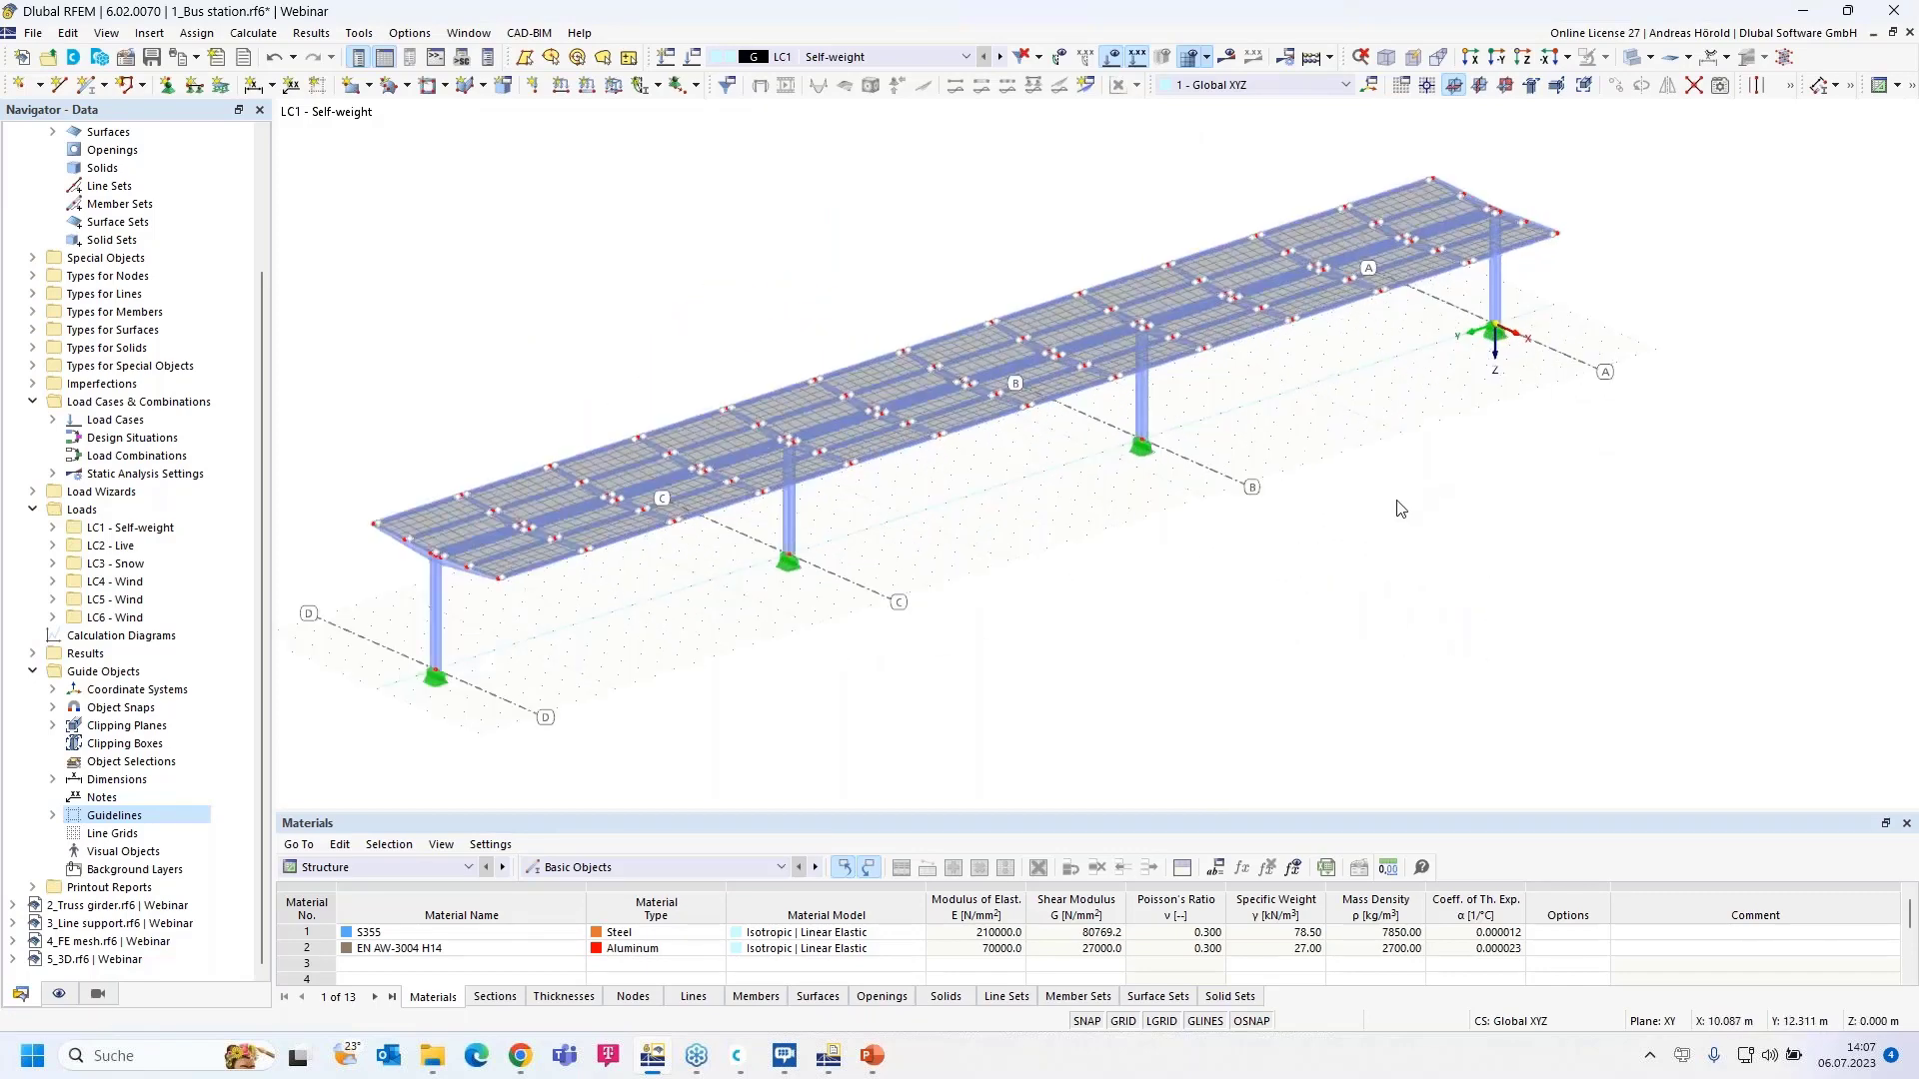
# - Create an active guideline parallel to Y in plane XY, give it the user-defined label 1, and apply it
pyautogui.scroll(-2, 1404, 499)
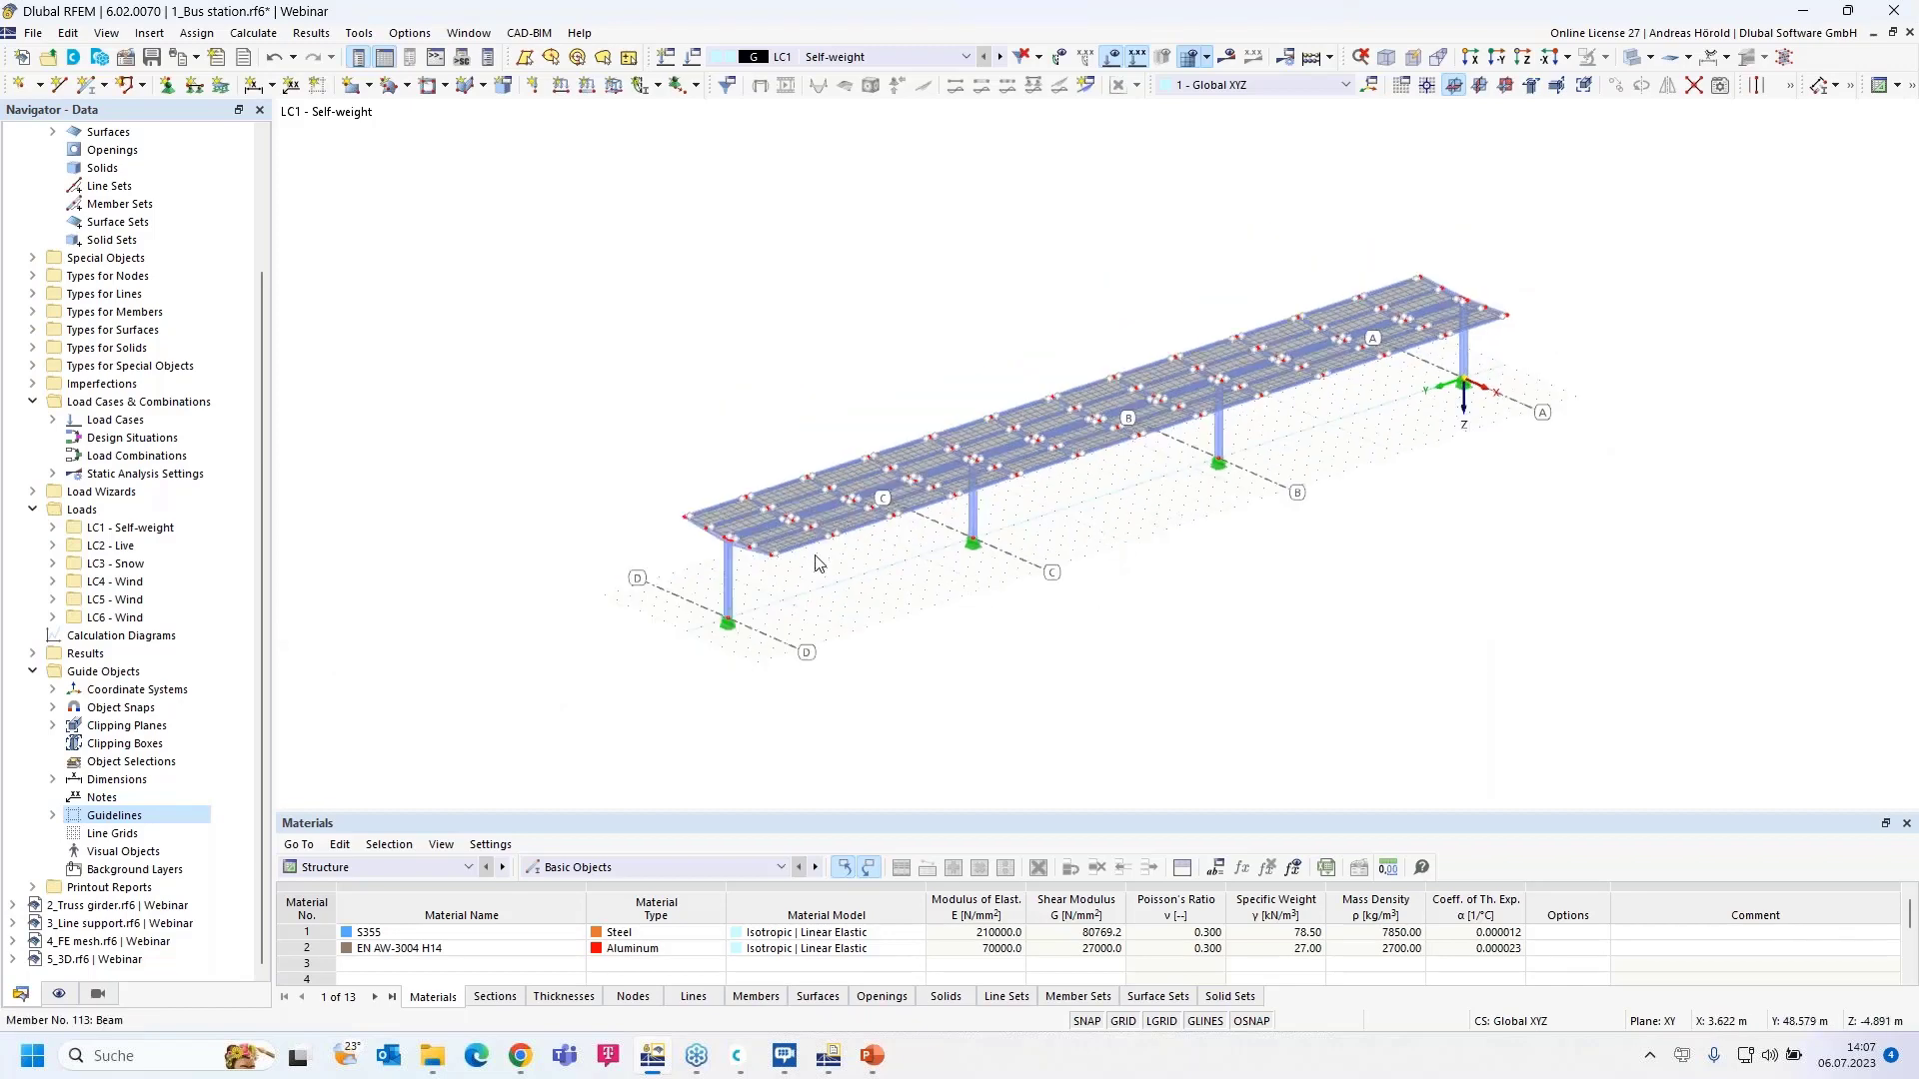
pyautogui.rightClick(139, 819)
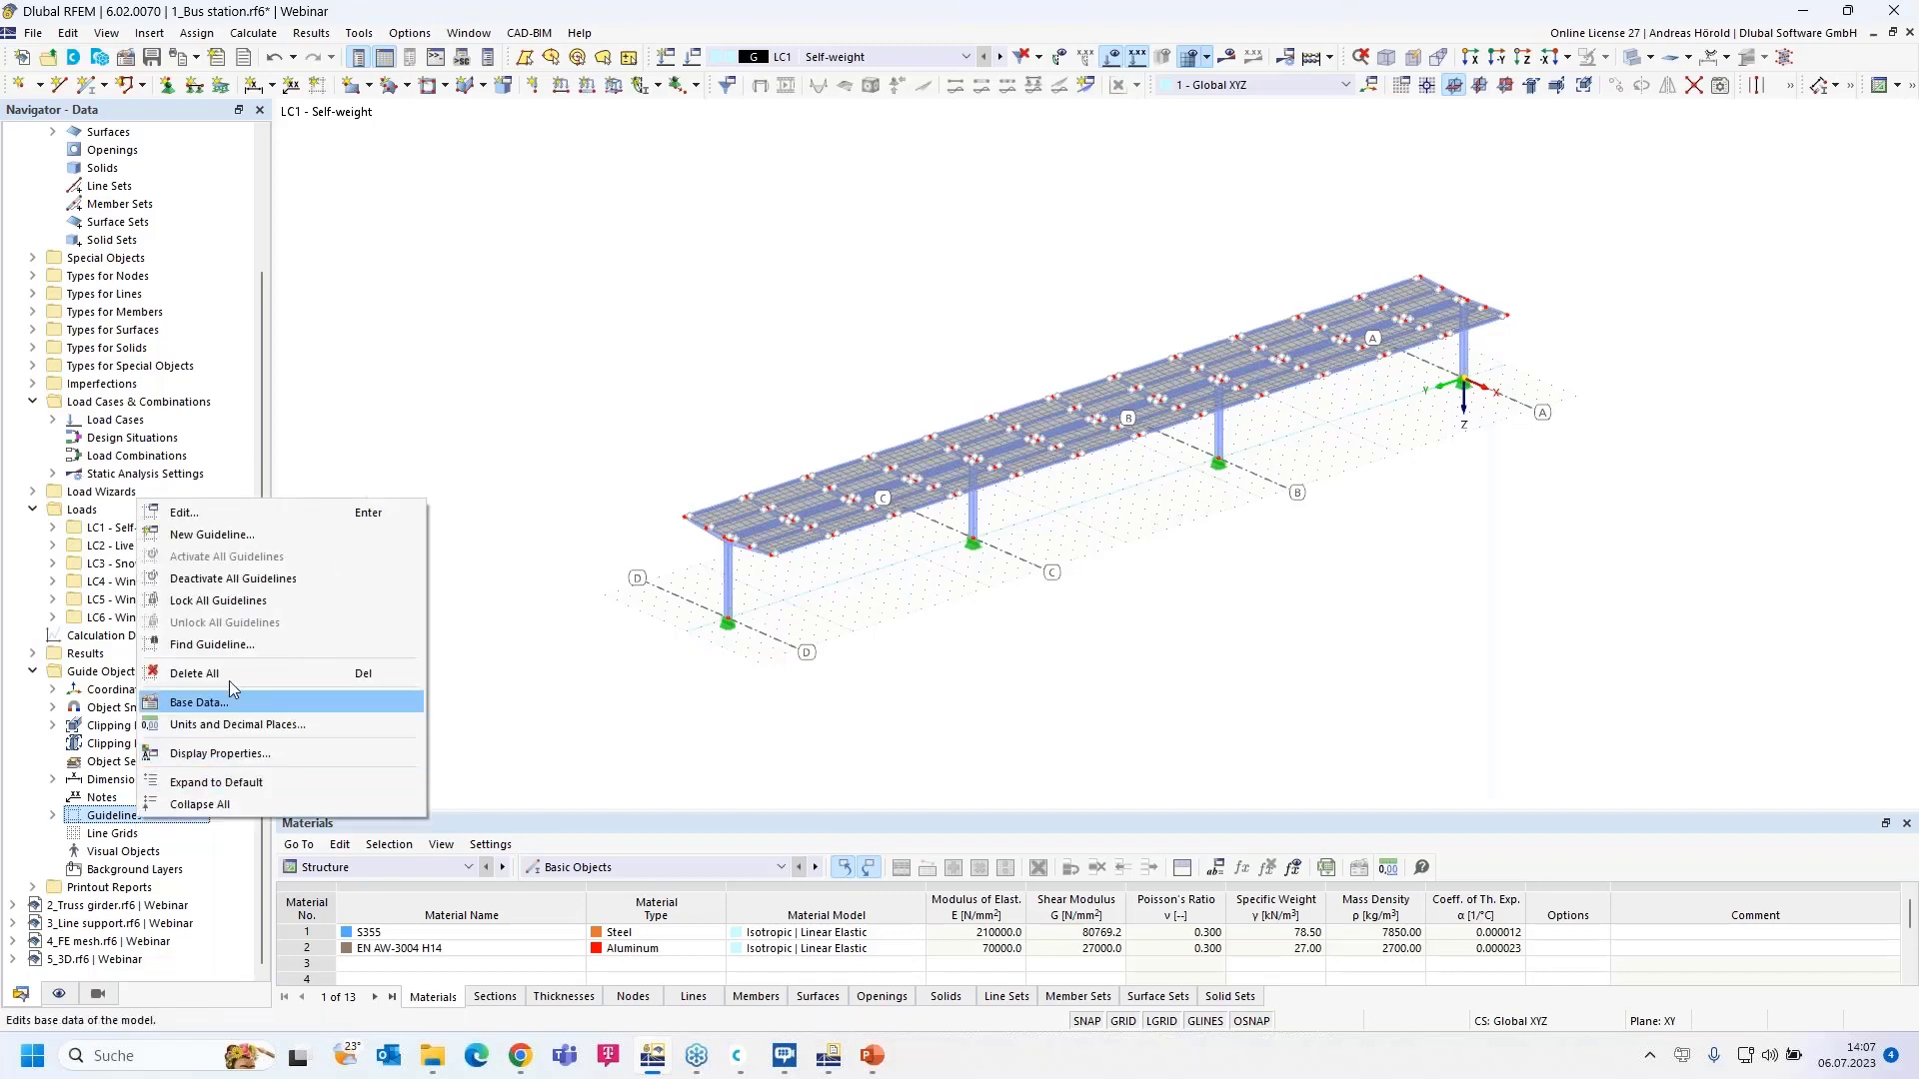
pyautogui.click(223, 539)
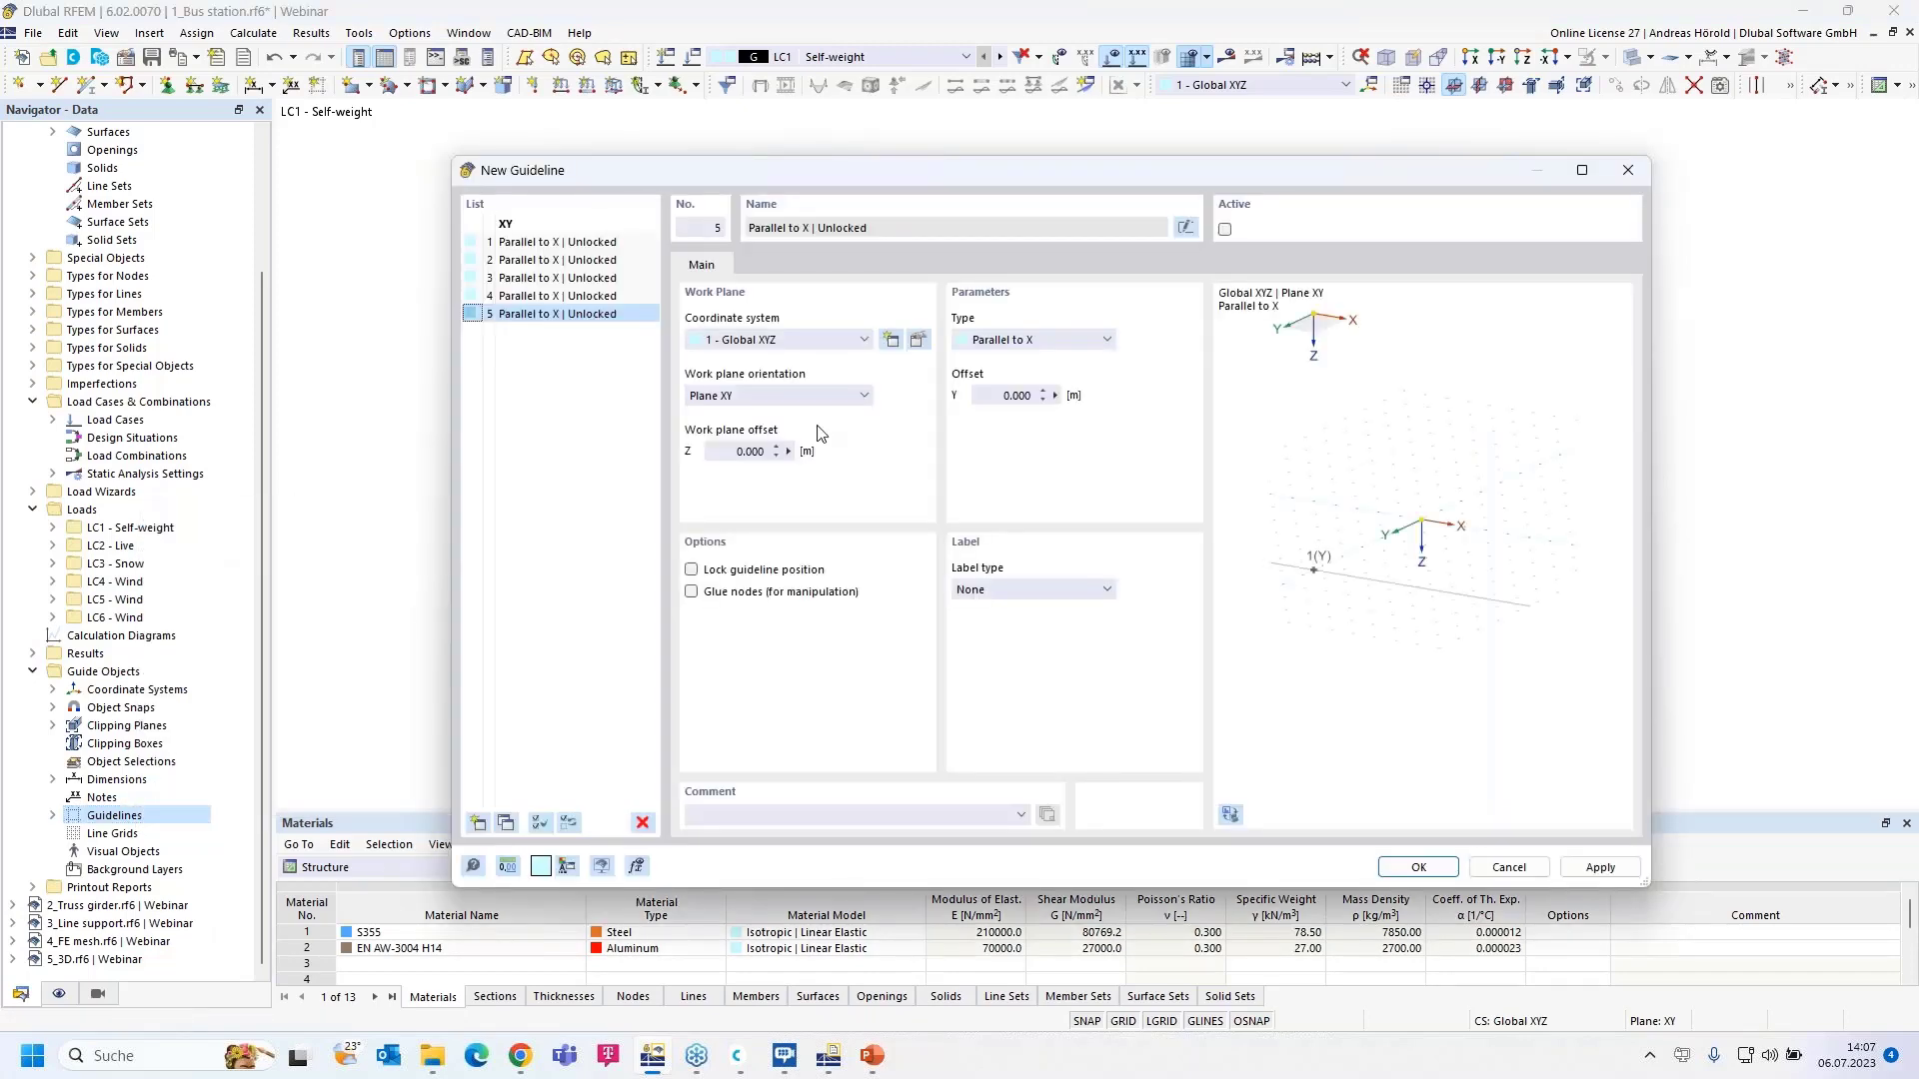
pyautogui.click(477, 822)
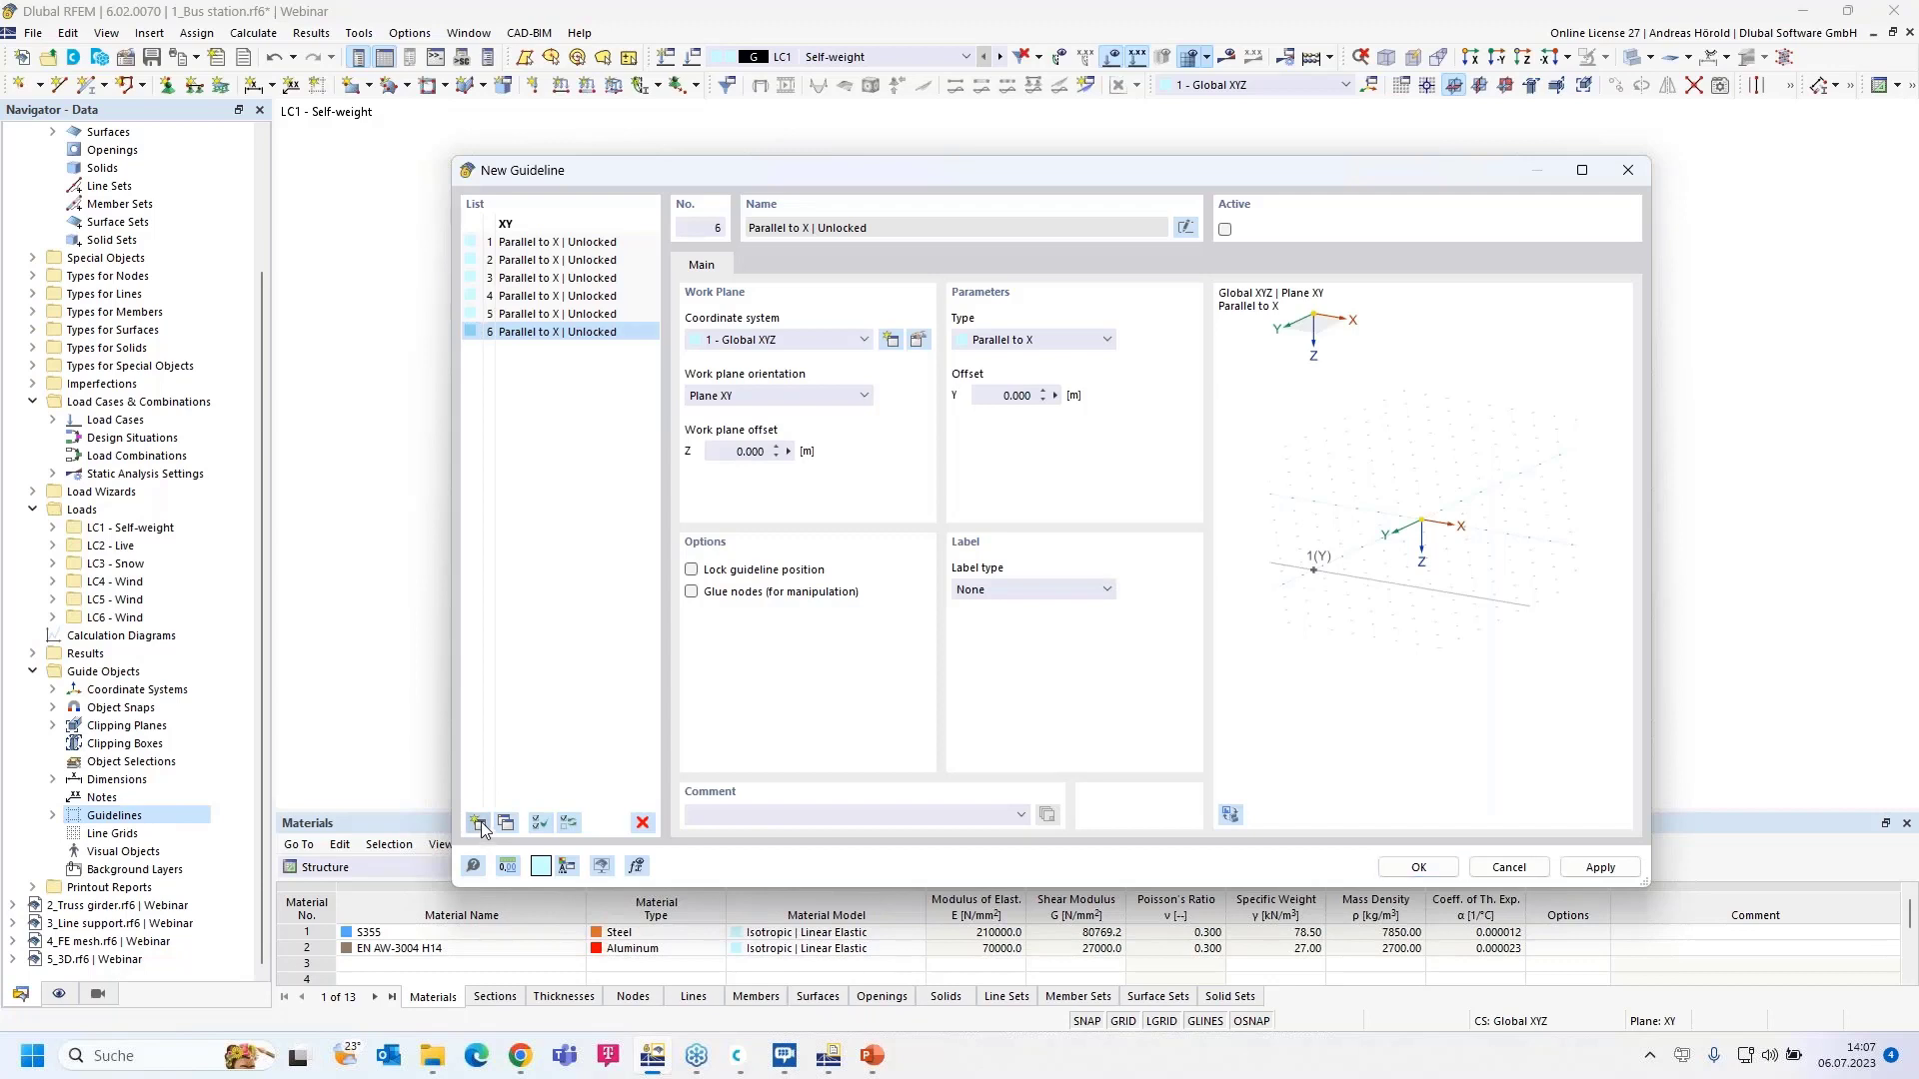
pyautogui.click(1010, 340)
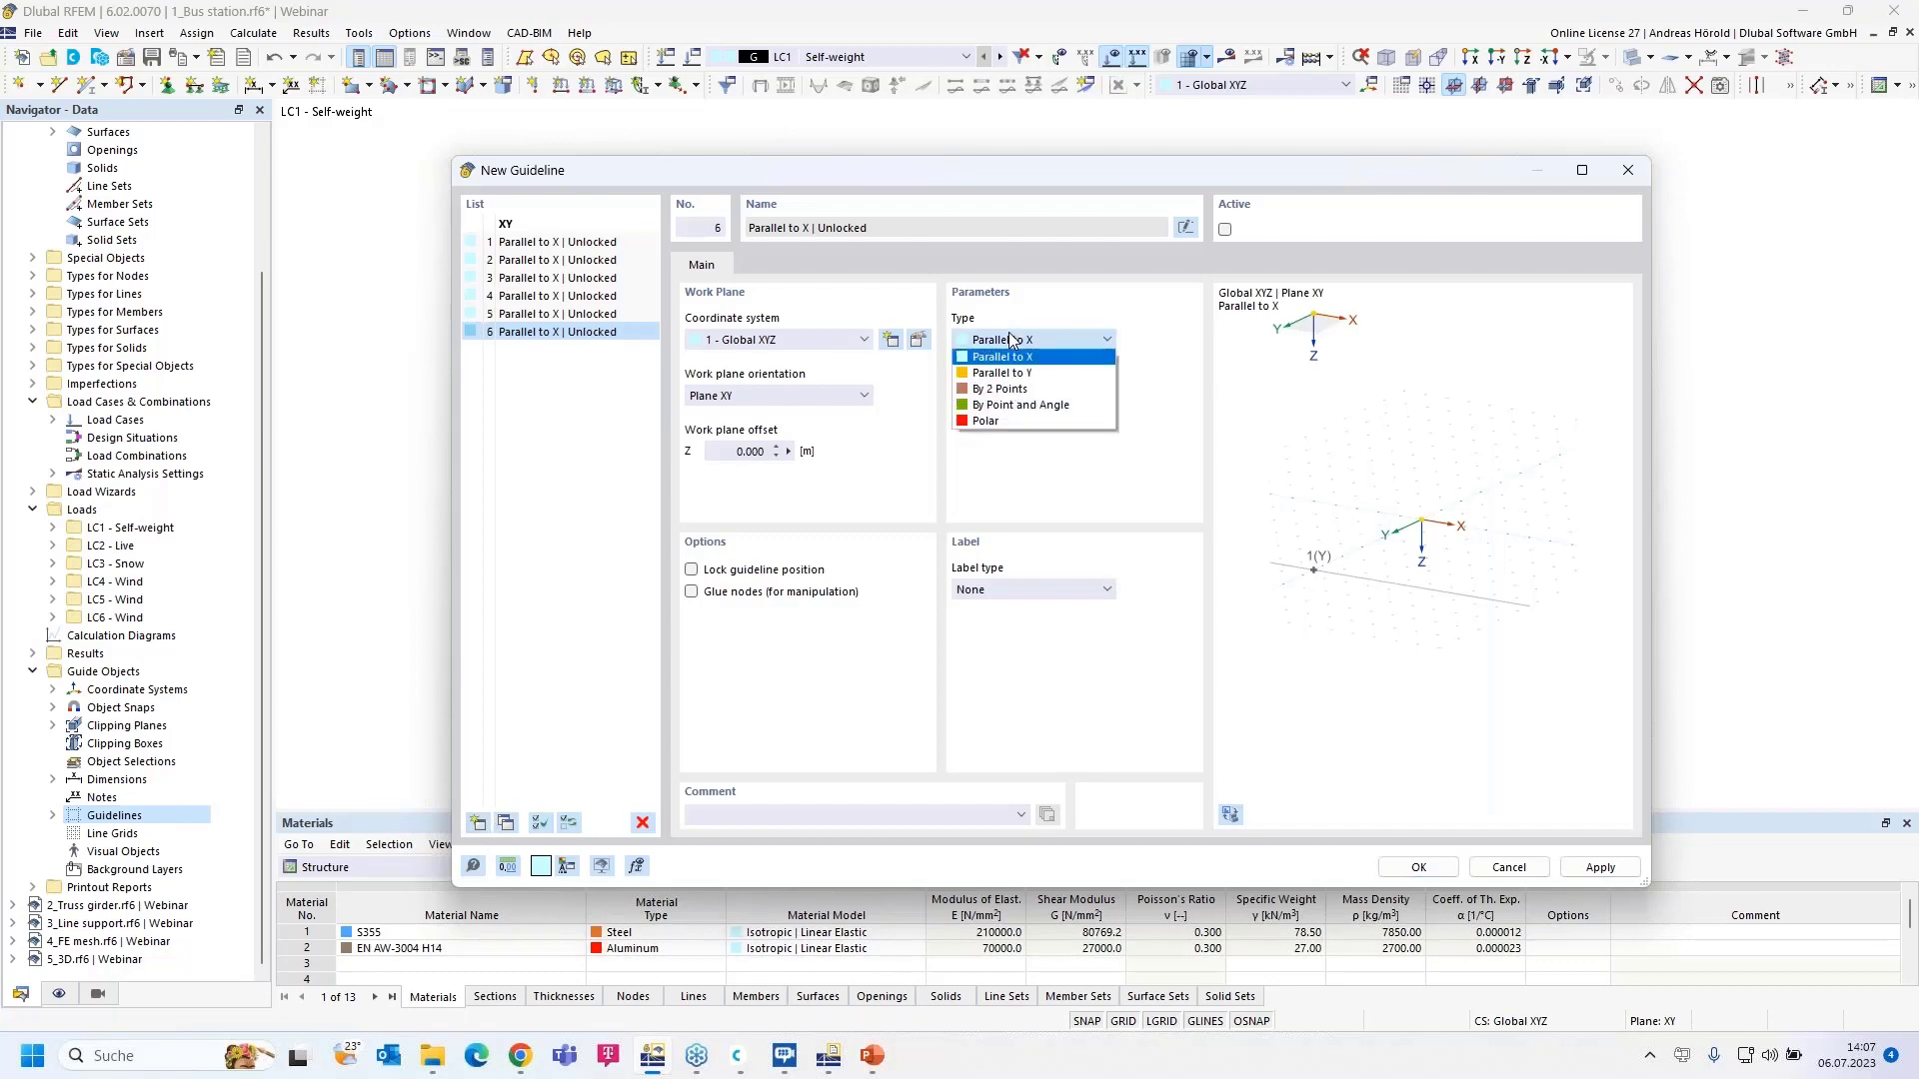
pyautogui.click(1044, 382)
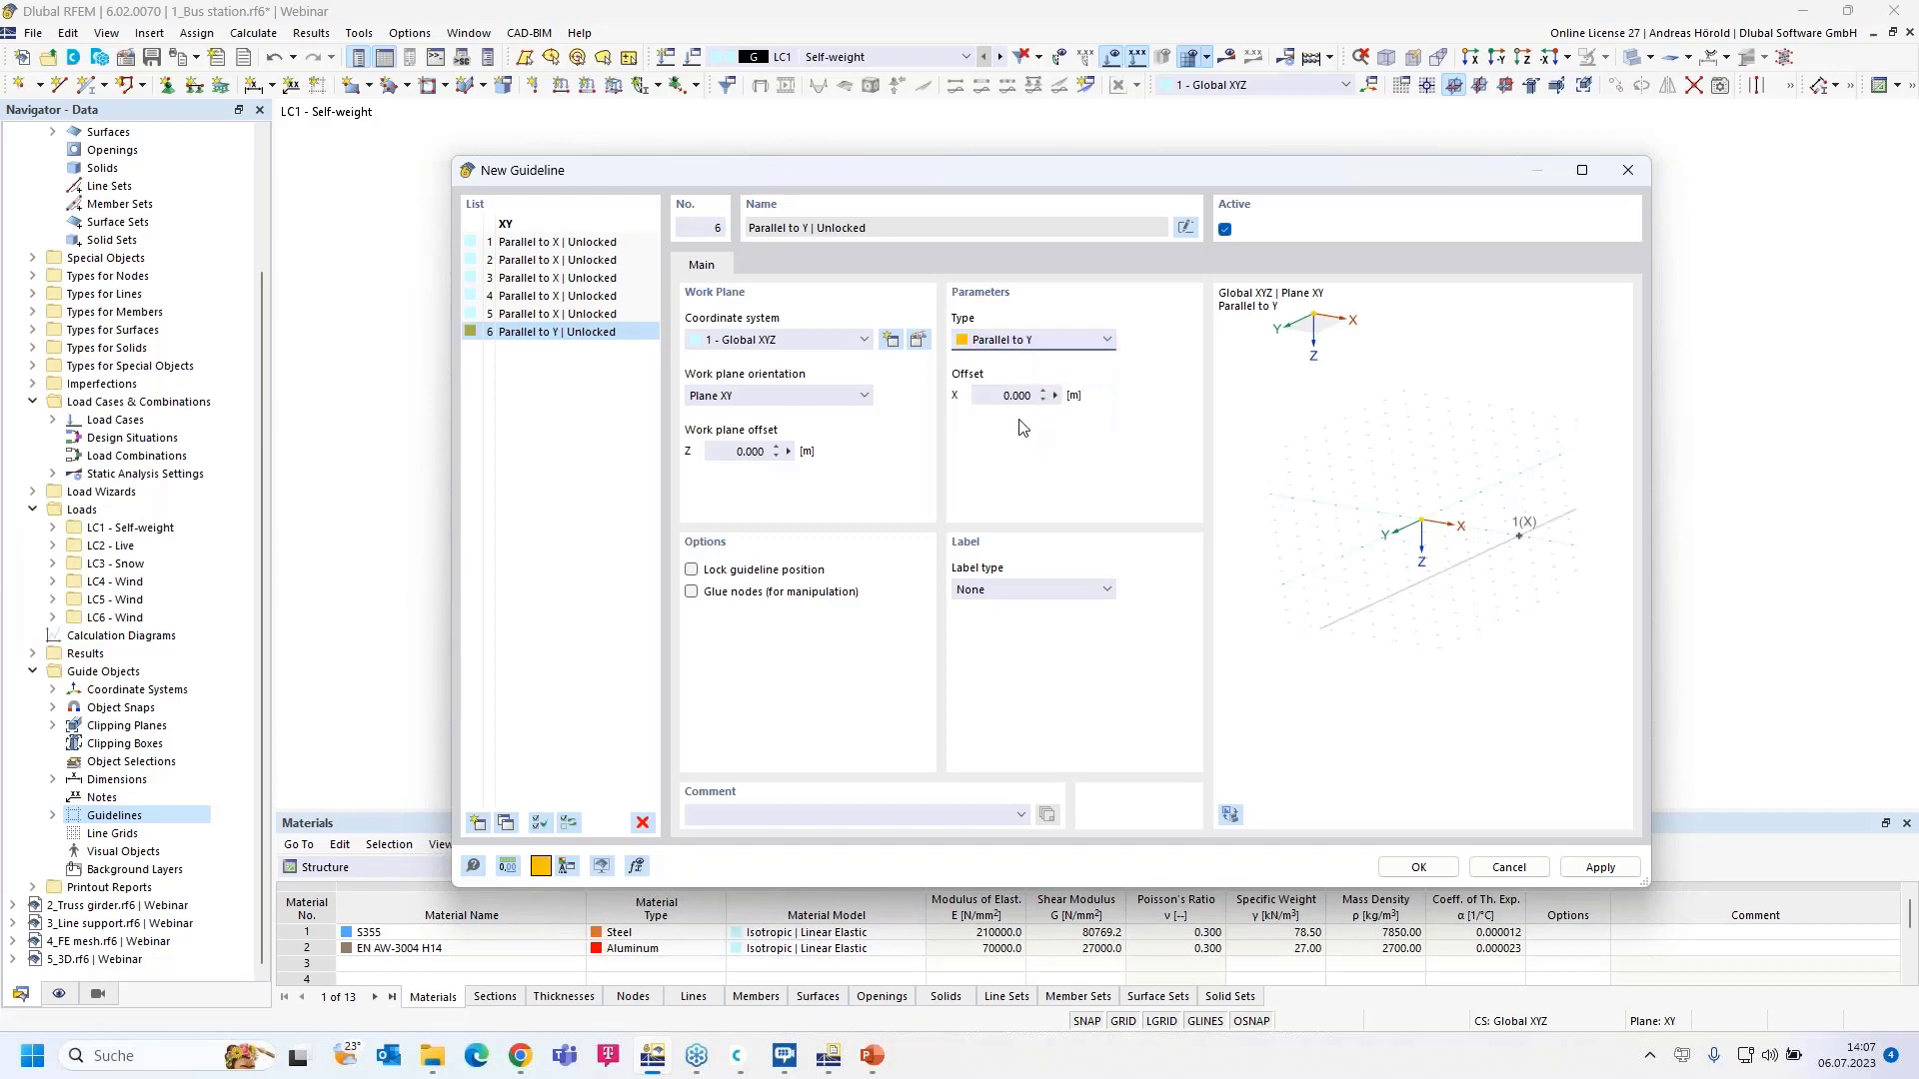
pyautogui.click(1079, 589)
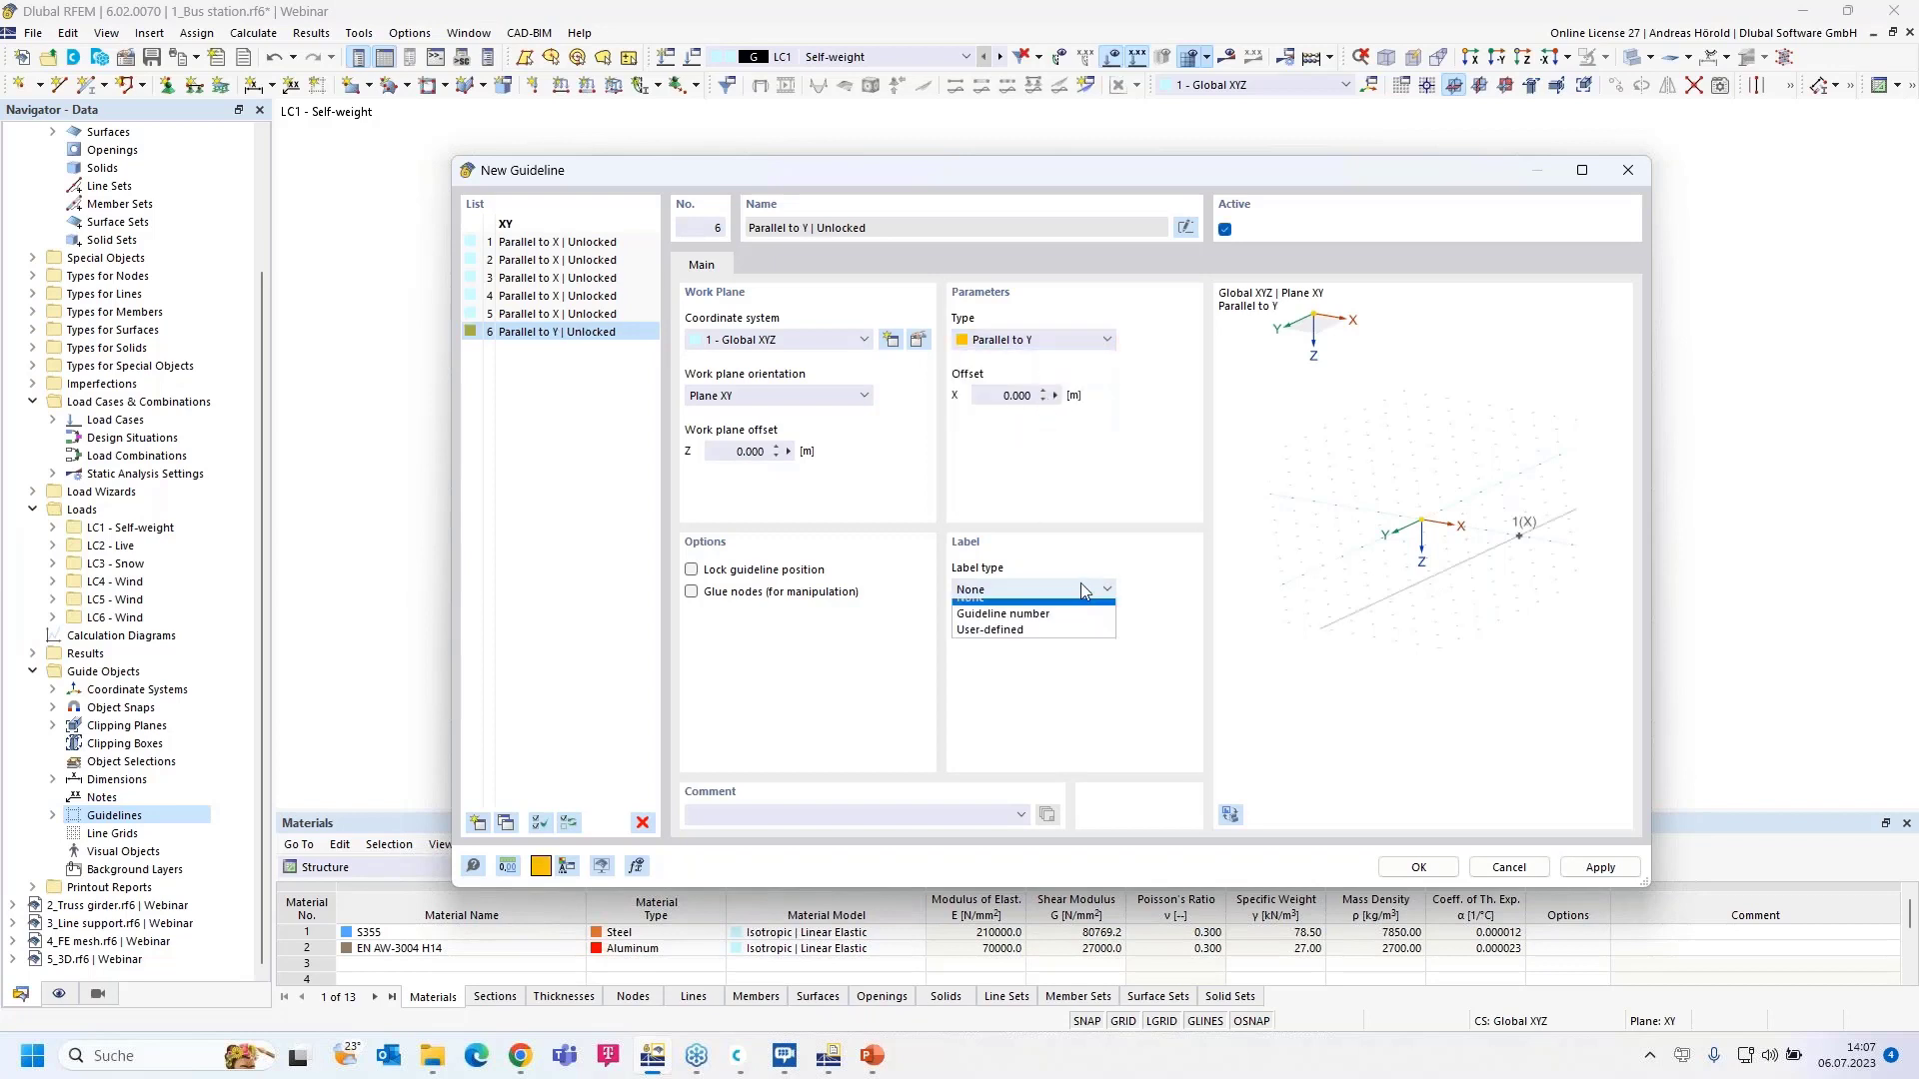
pyautogui.click(1038, 640)
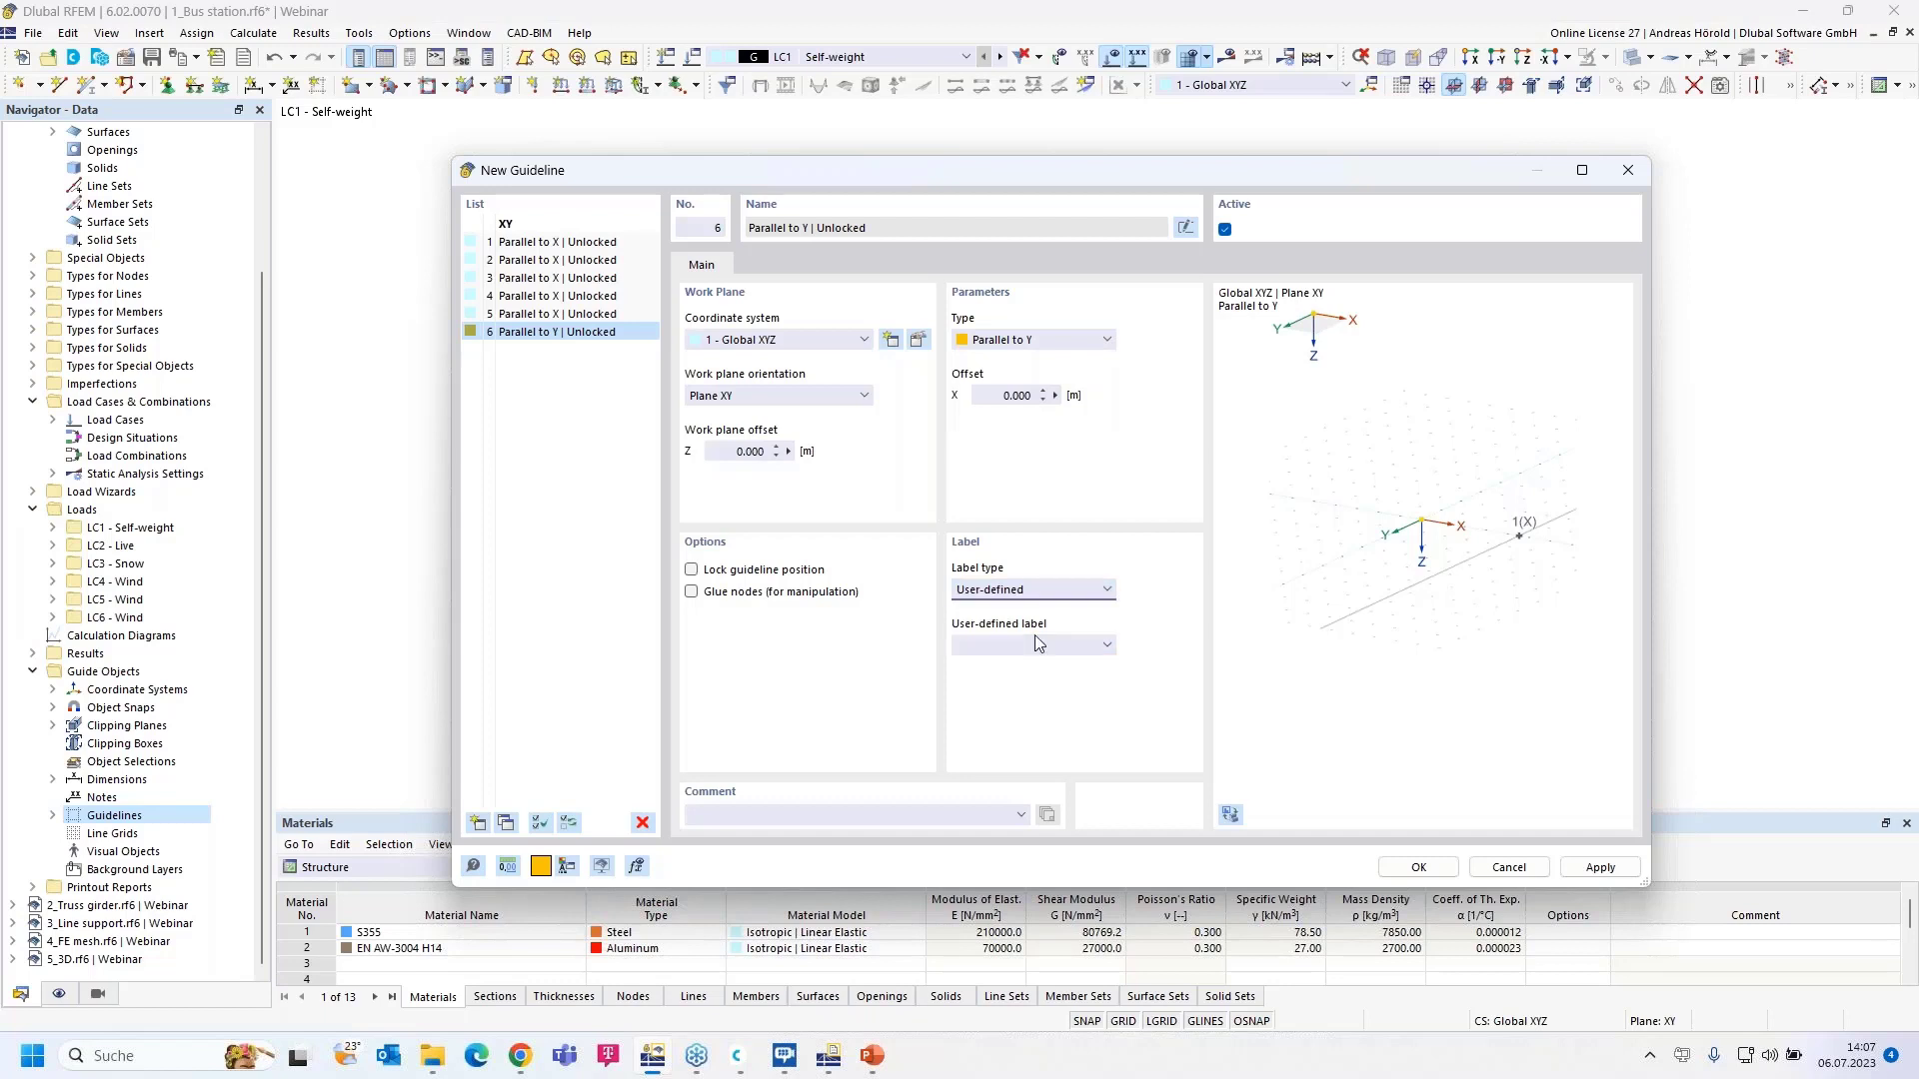
pyautogui.click(979, 647)
pyautogui.click(1600, 868)
pyautogui.moveTo(1346, 186)
pyautogui.mouseDown()
pyautogui.moveTo(888, 377)
pyautogui.moveTo(752, 585)
pyautogui.moveTo(1156, 268)
pyautogui.moveTo(1345, 186)
pyautogui.mouseUp()
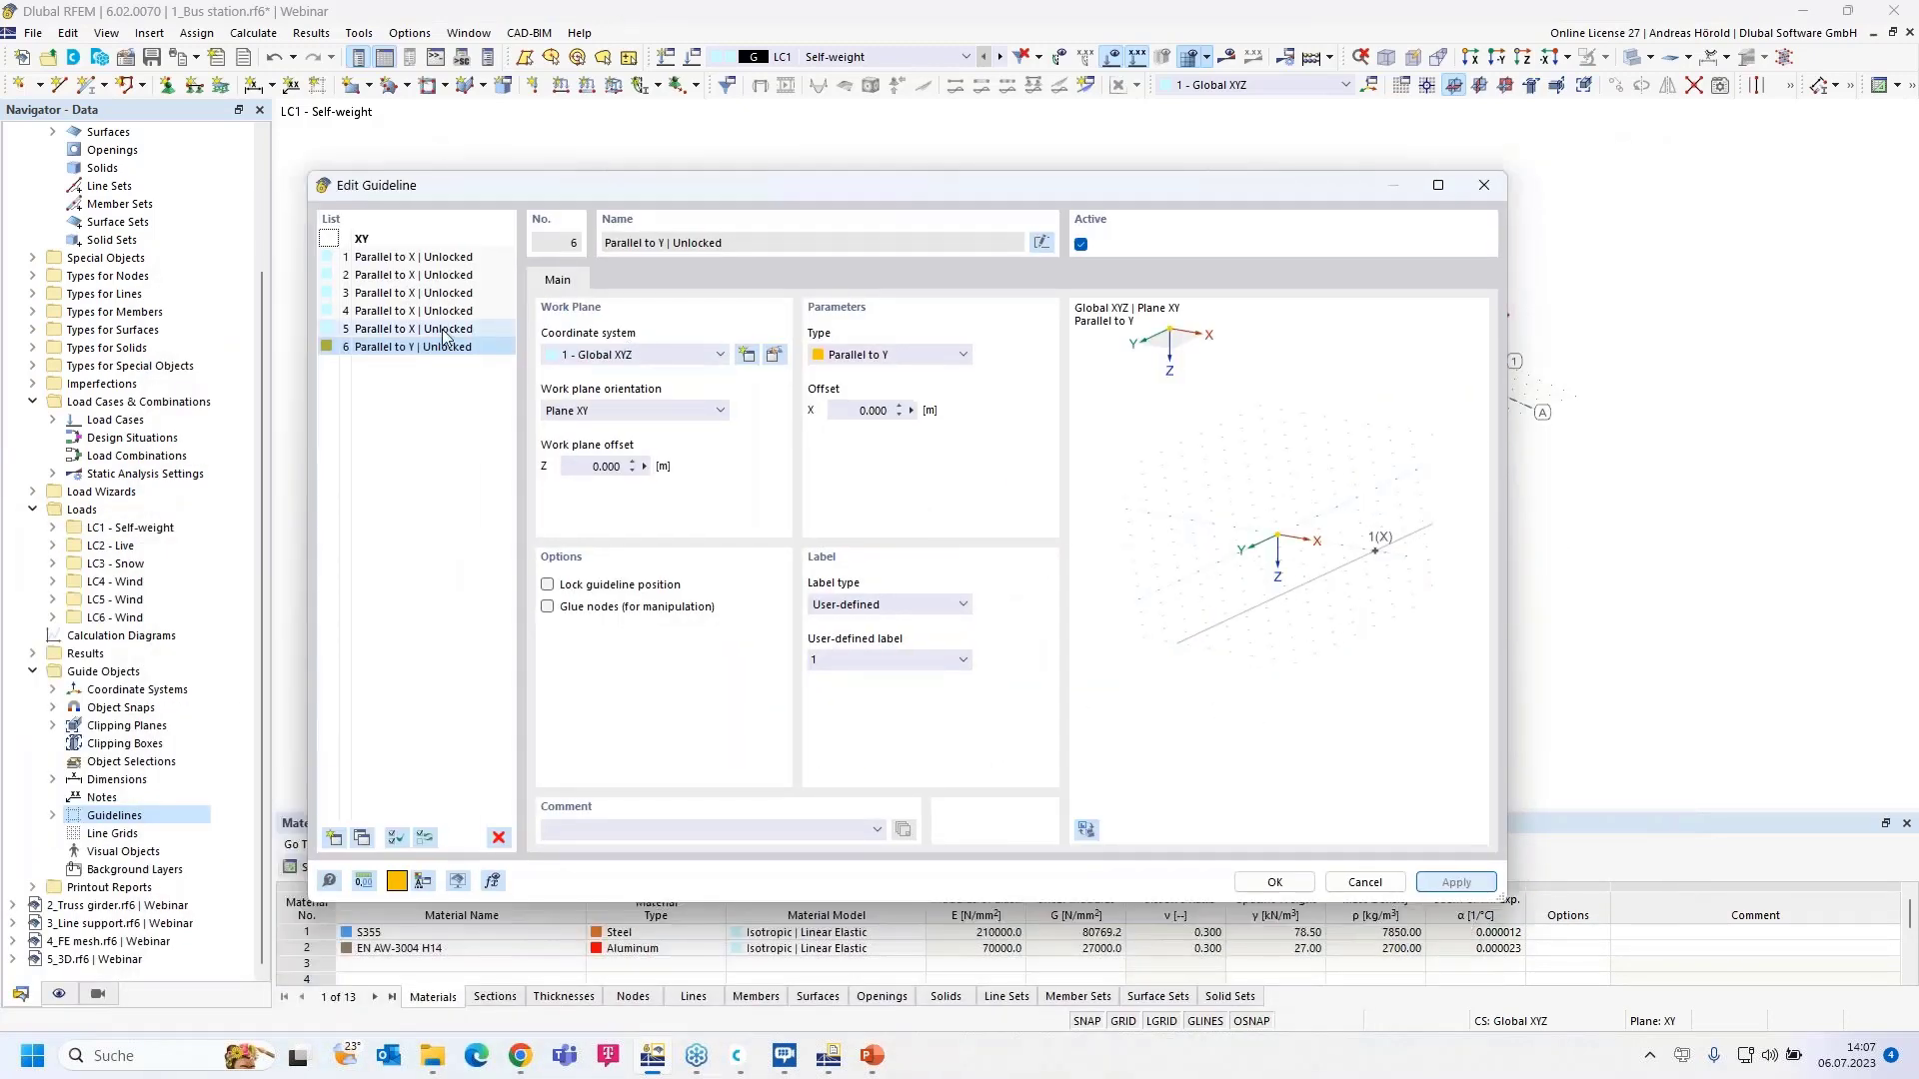
# - Delete the redundant unlabelled guideline 5 parallel to X and accept the guideline changes
pyautogui.click(445, 329)
pyautogui.click(448, 311)
pyautogui.click(448, 329)
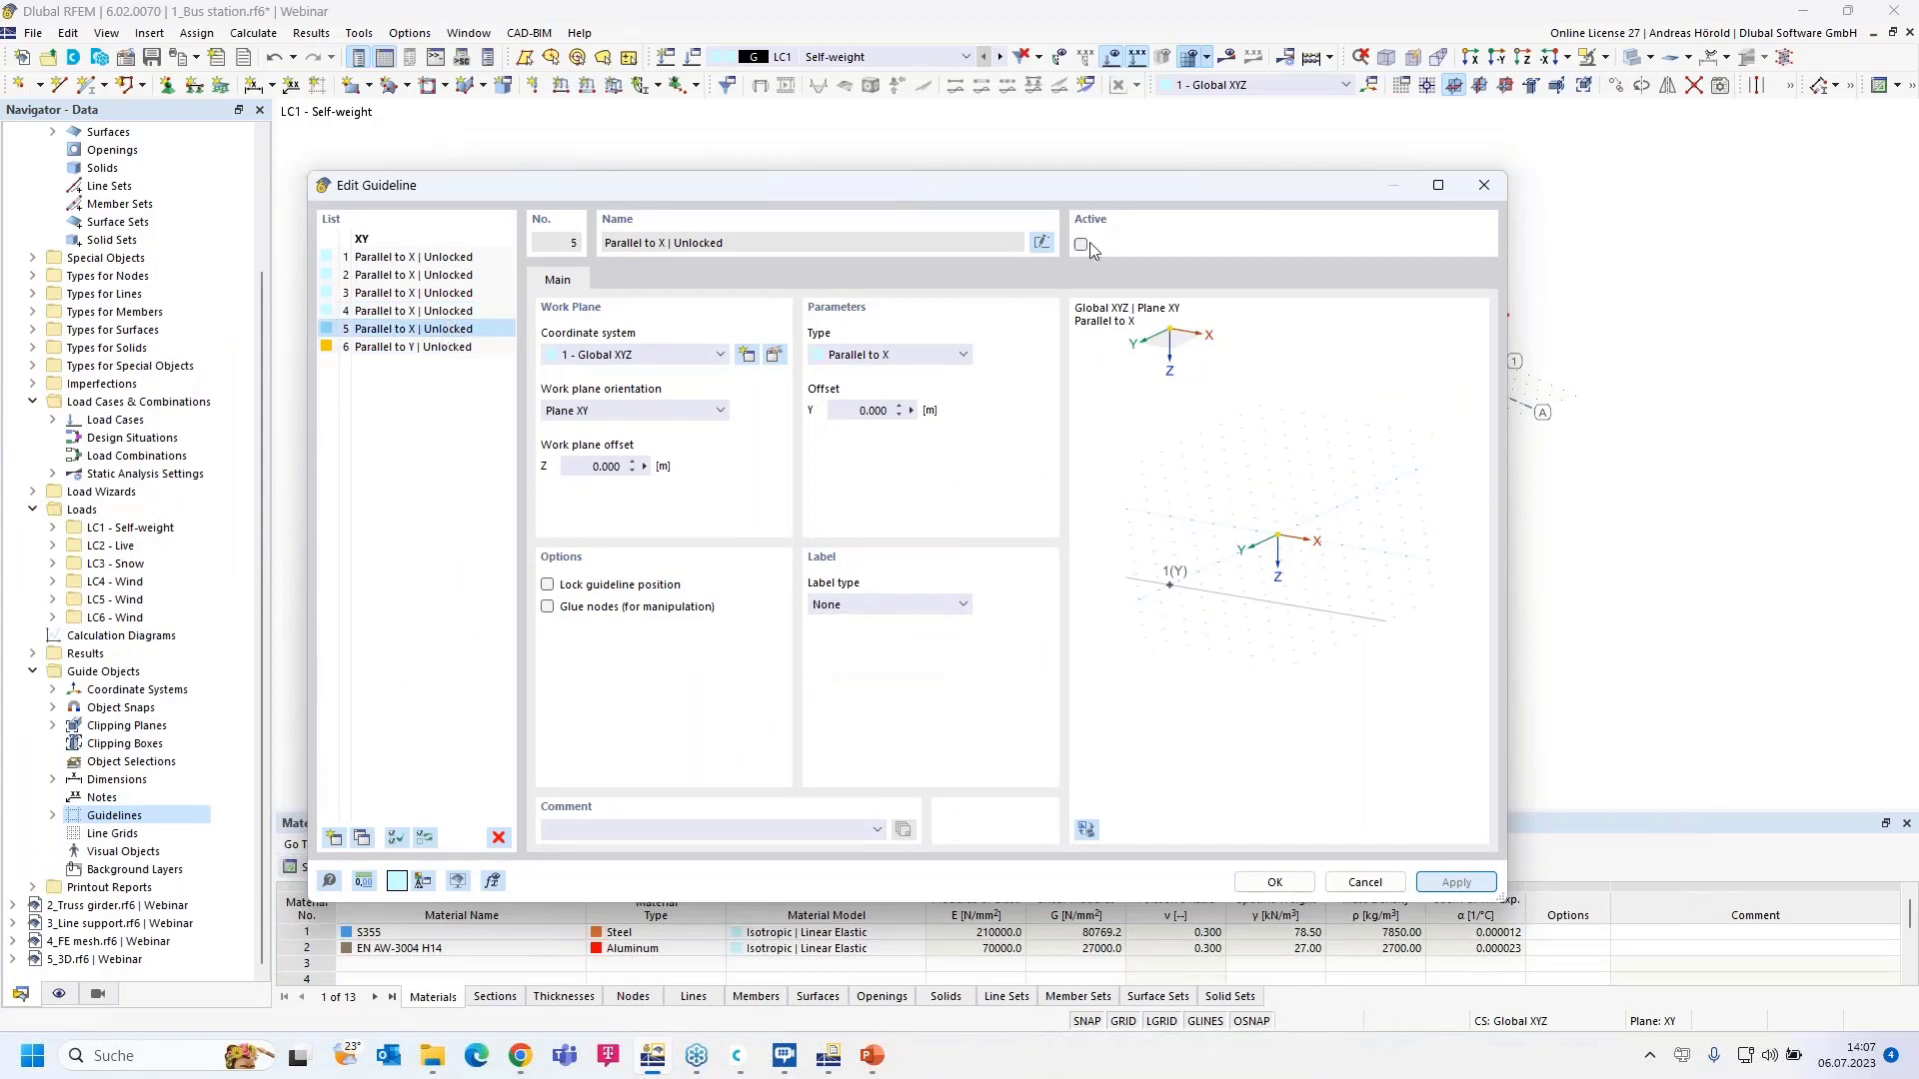
pyautogui.click(1080, 243)
pyautogui.moveTo(1137, 196); pyautogui.dragTo(1185, 193)
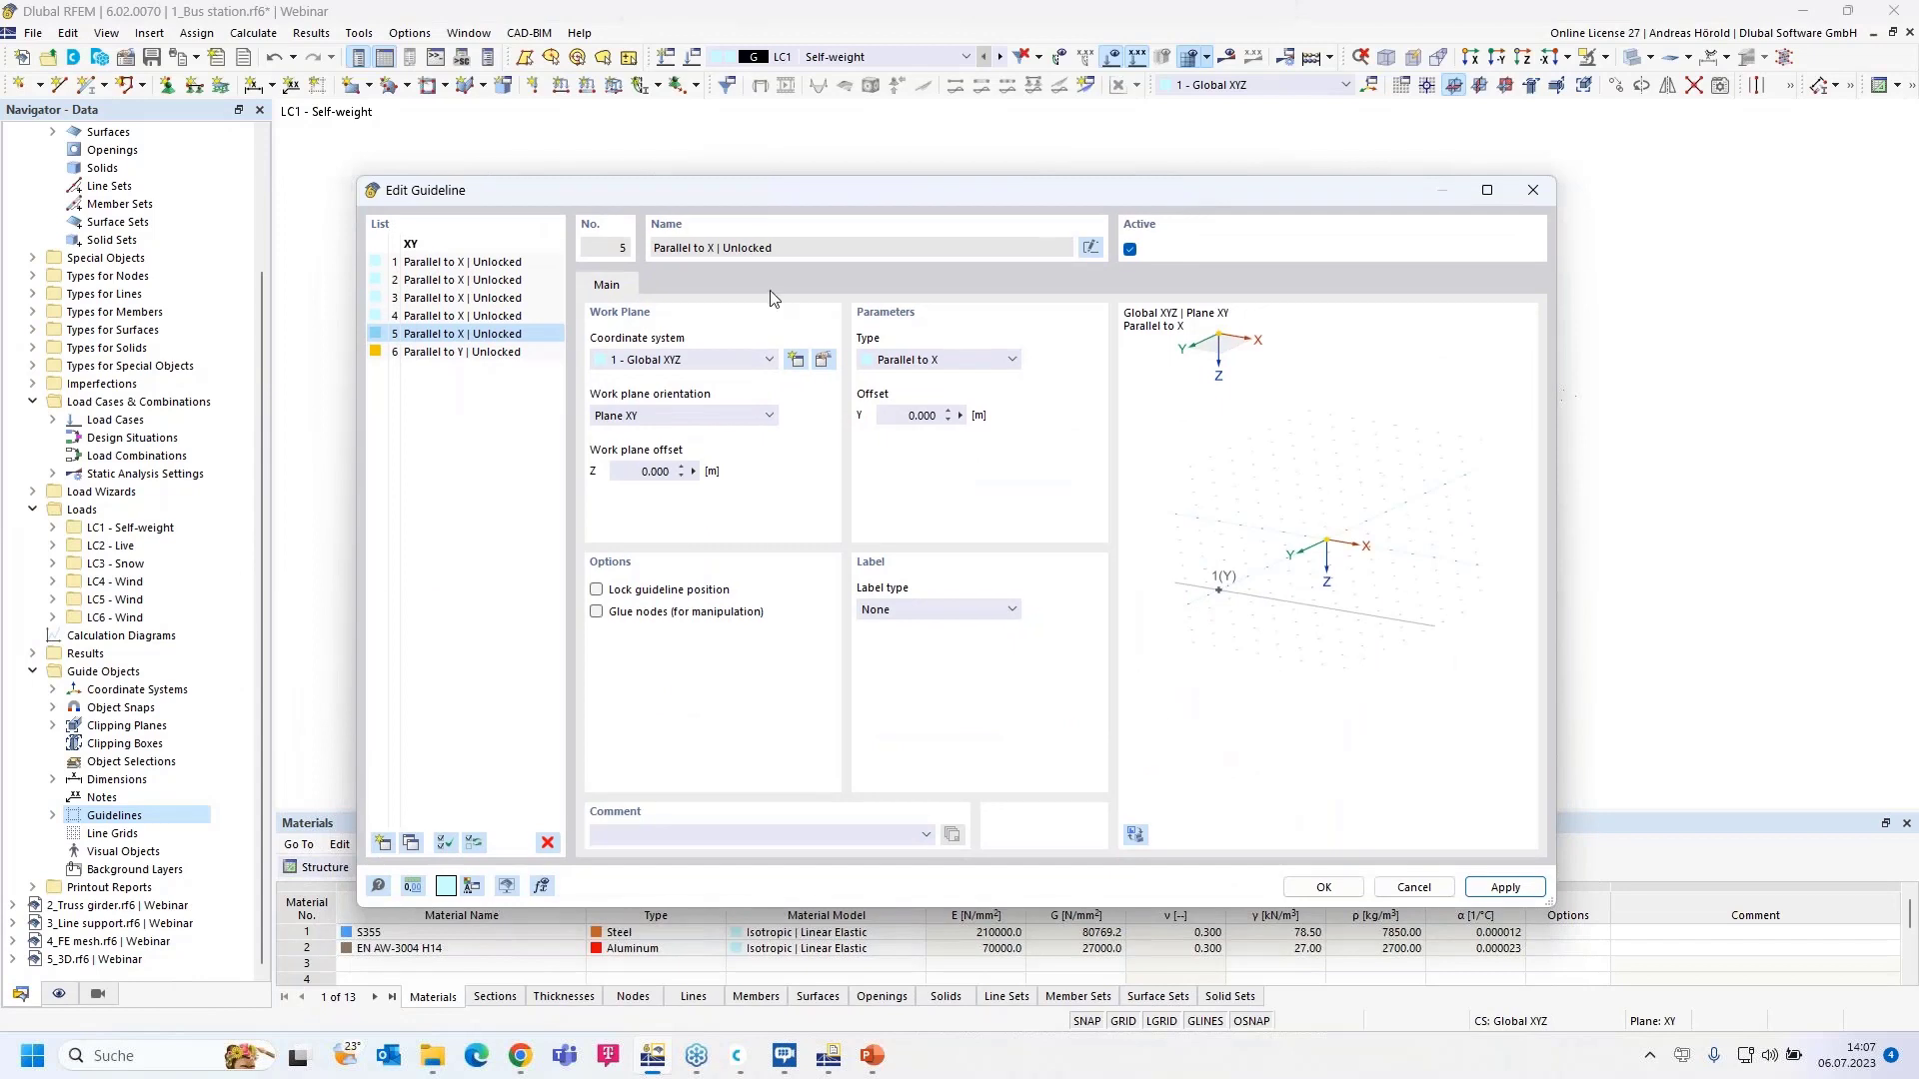
pyautogui.click(492, 317)
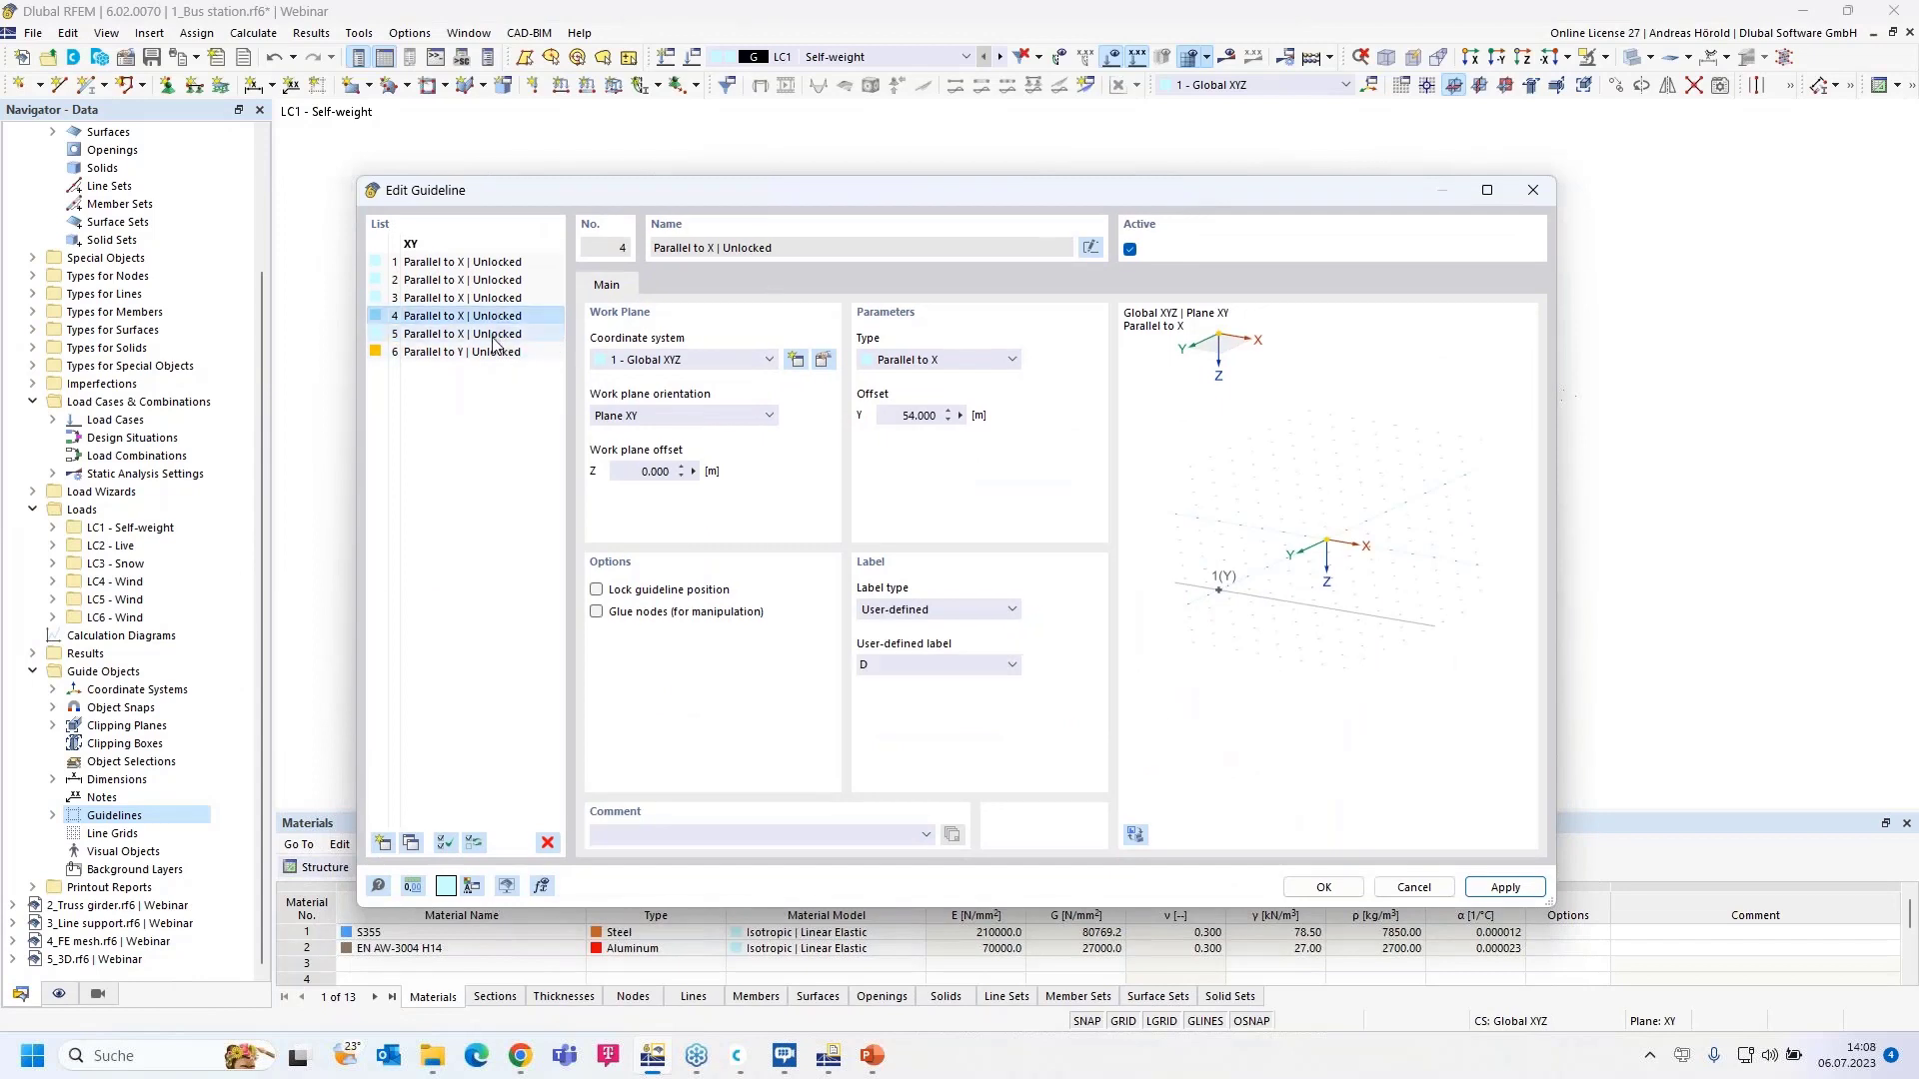
pyautogui.click(494, 335)
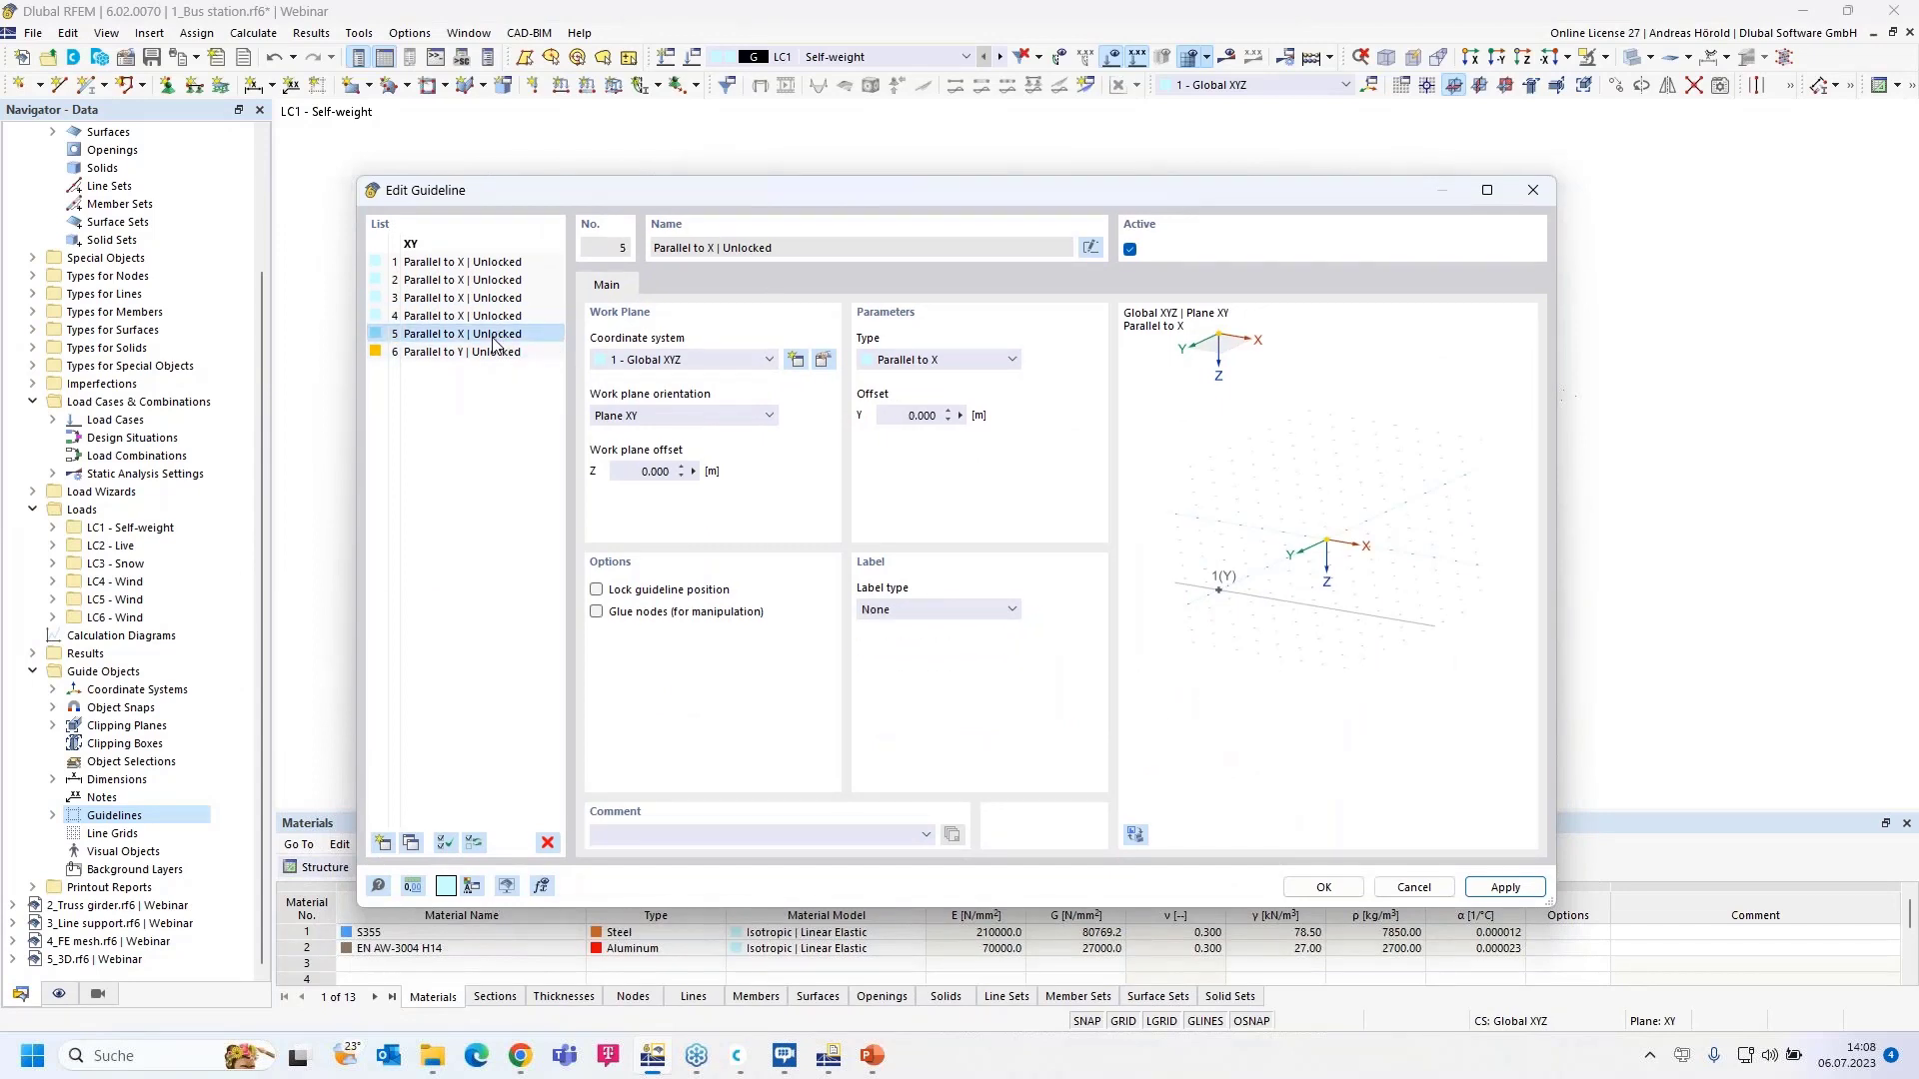
pyautogui.click(549, 844)
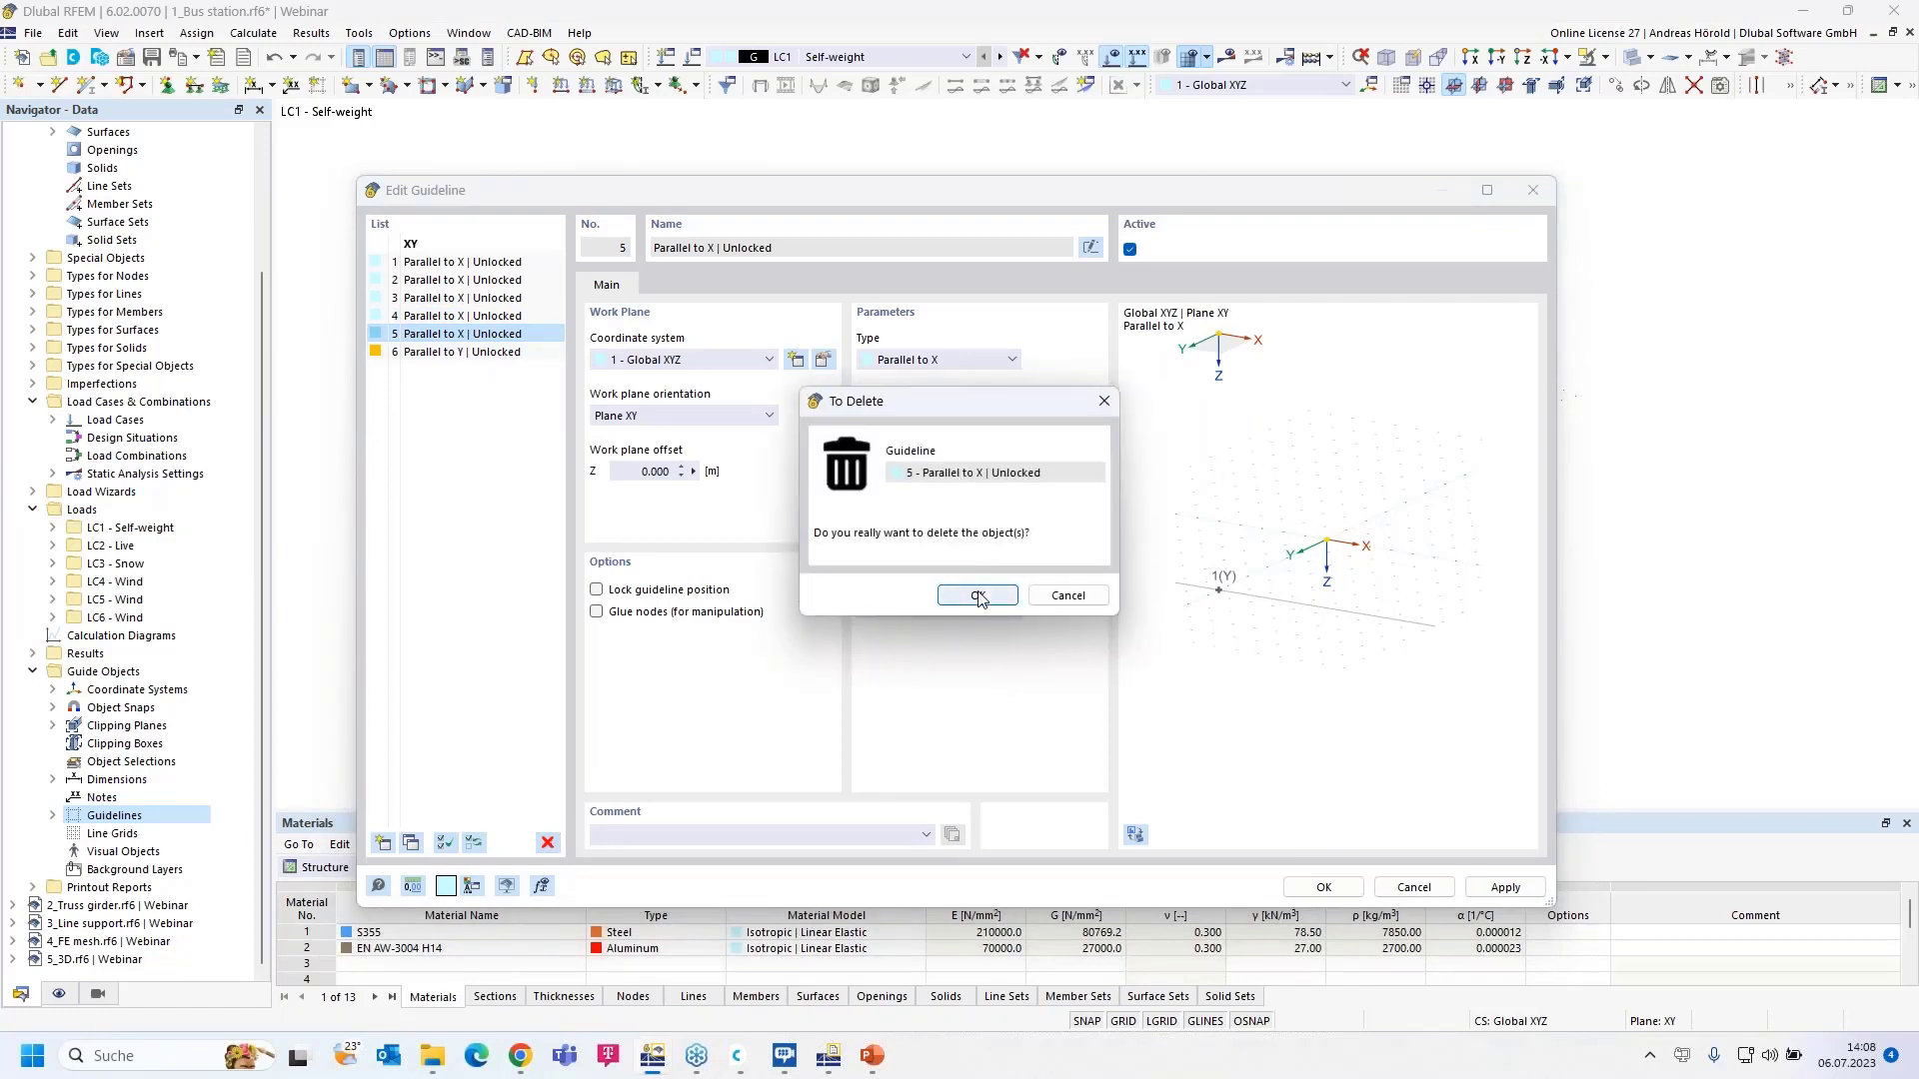
pyautogui.click(980, 596)
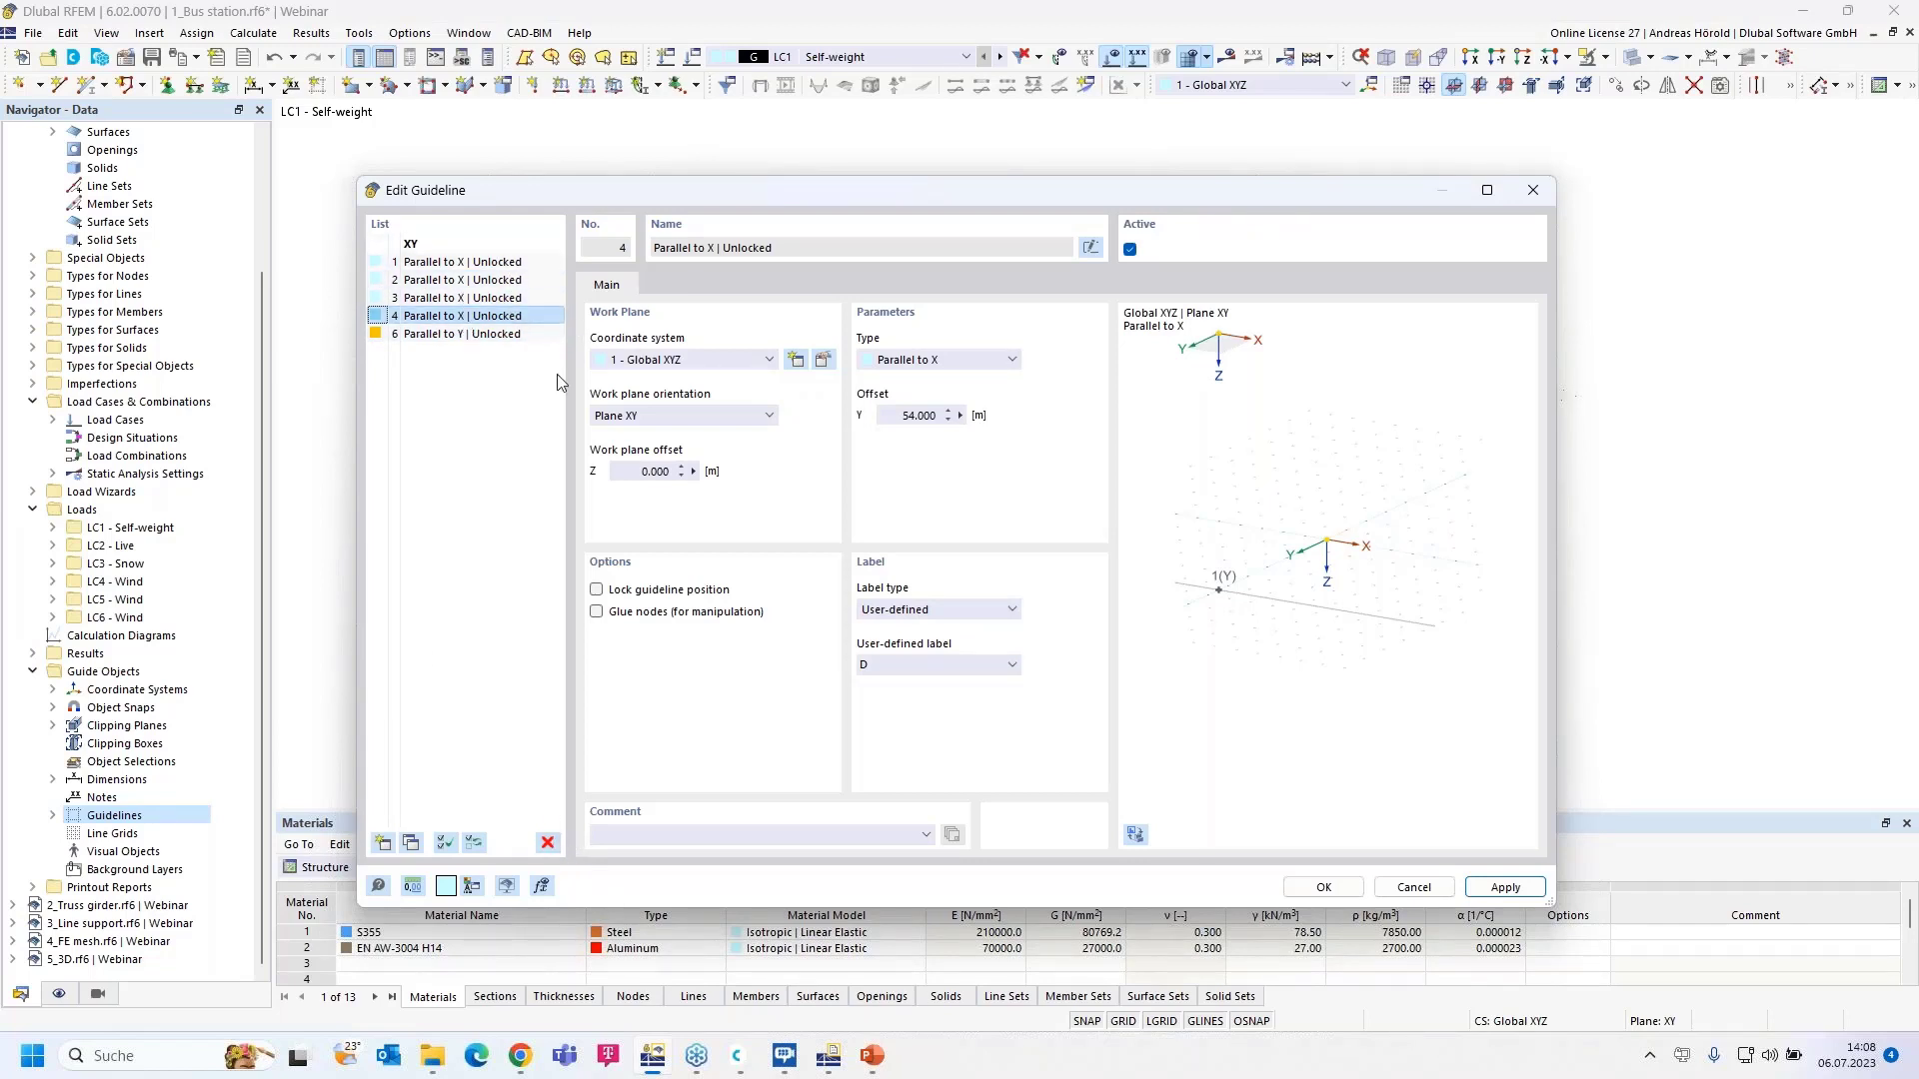
pyautogui.click(1317, 889)
pyautogui.scroll(2, 1306, 640)
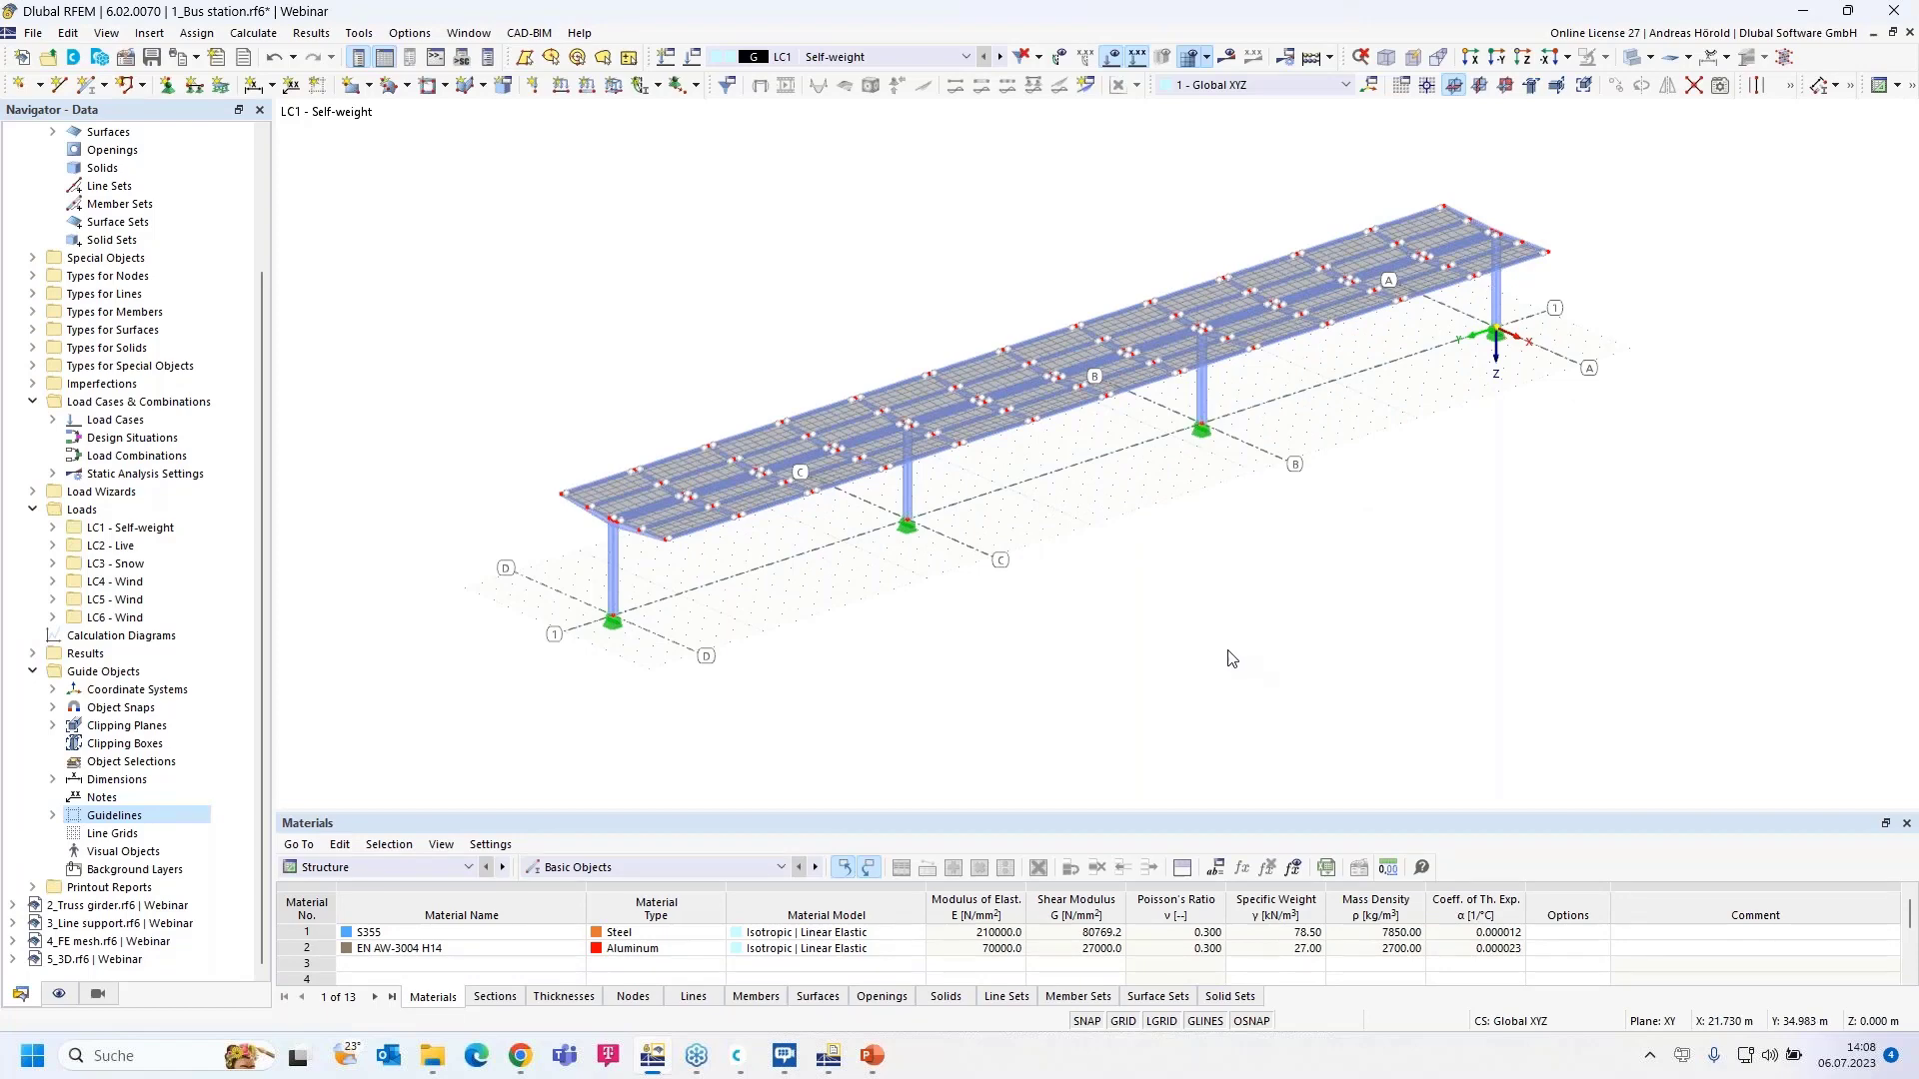
# - Collapse the bus station model's data tree and switch to the 2_Truss girder.rf6 model
pyautogui.scroll(3, 16, 154)
pyautogui.click(14, 150)
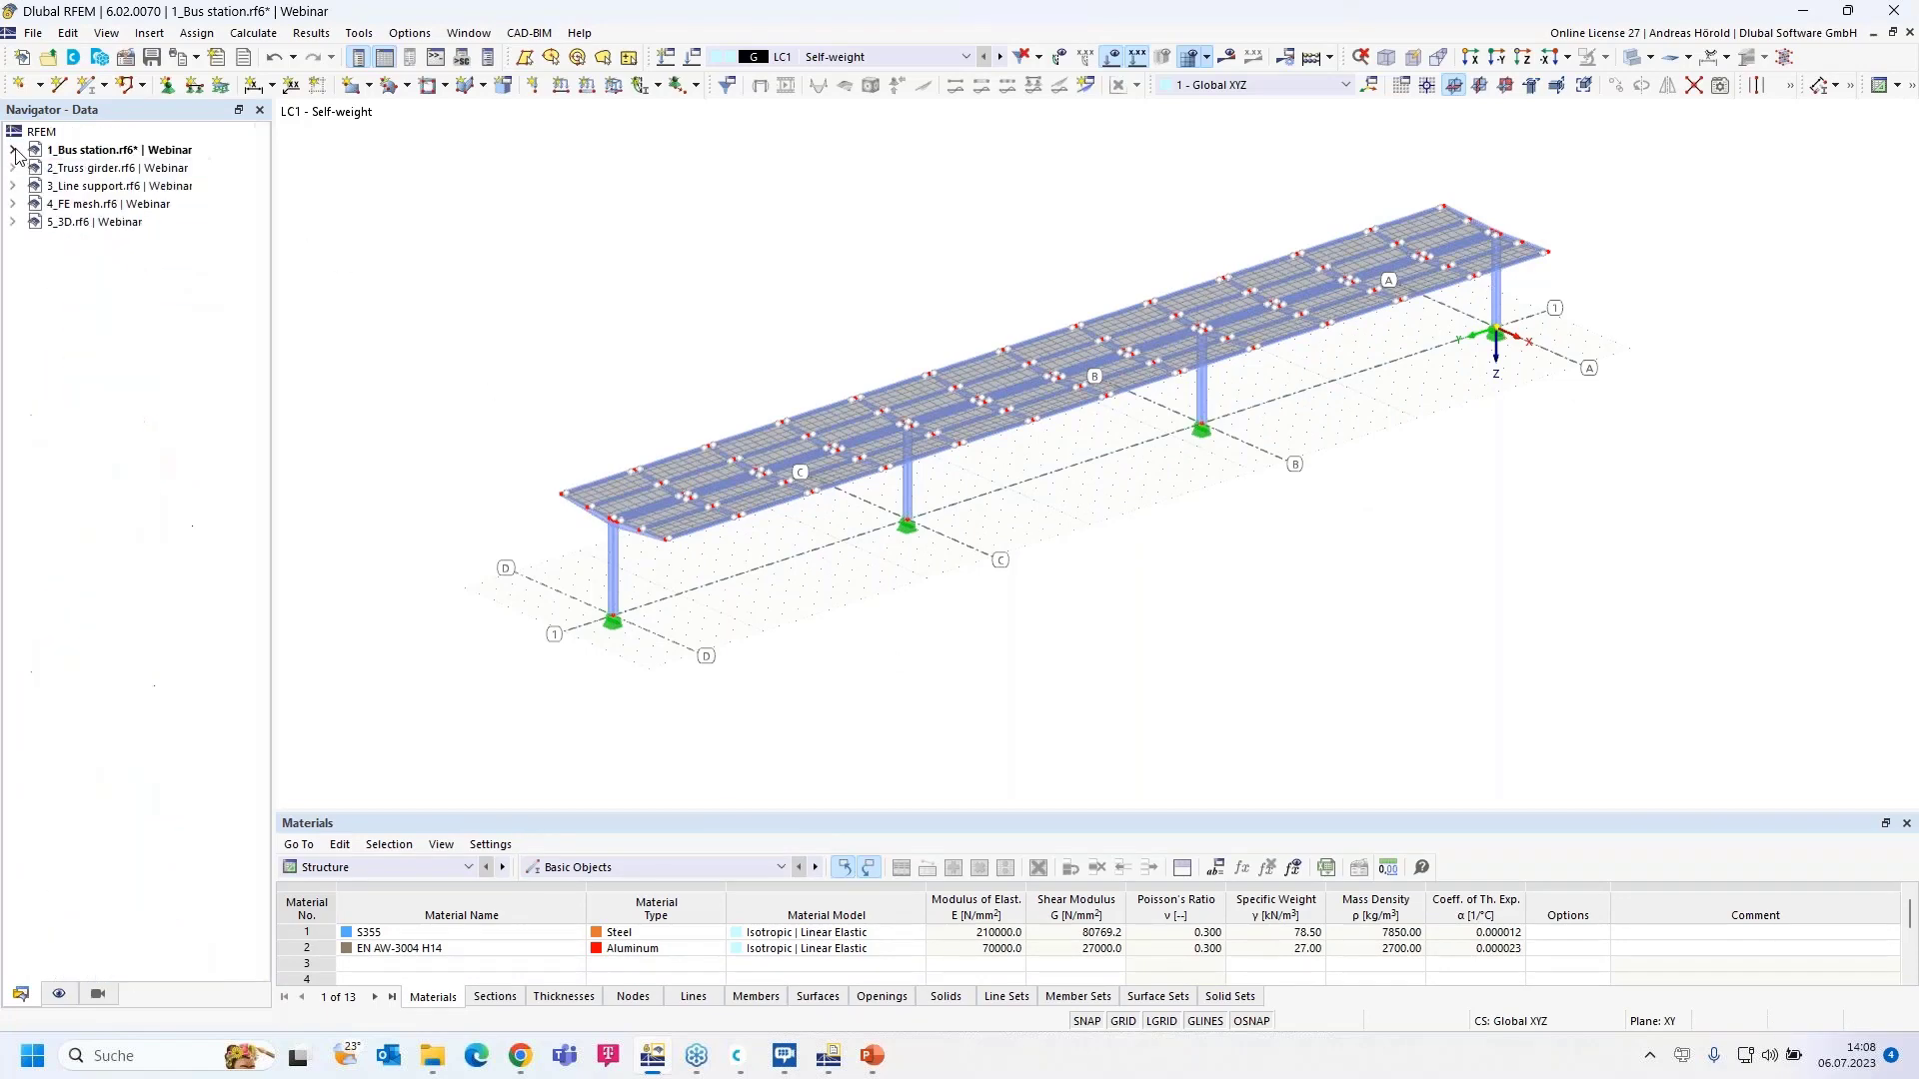
pyautogui.click(128, 172)
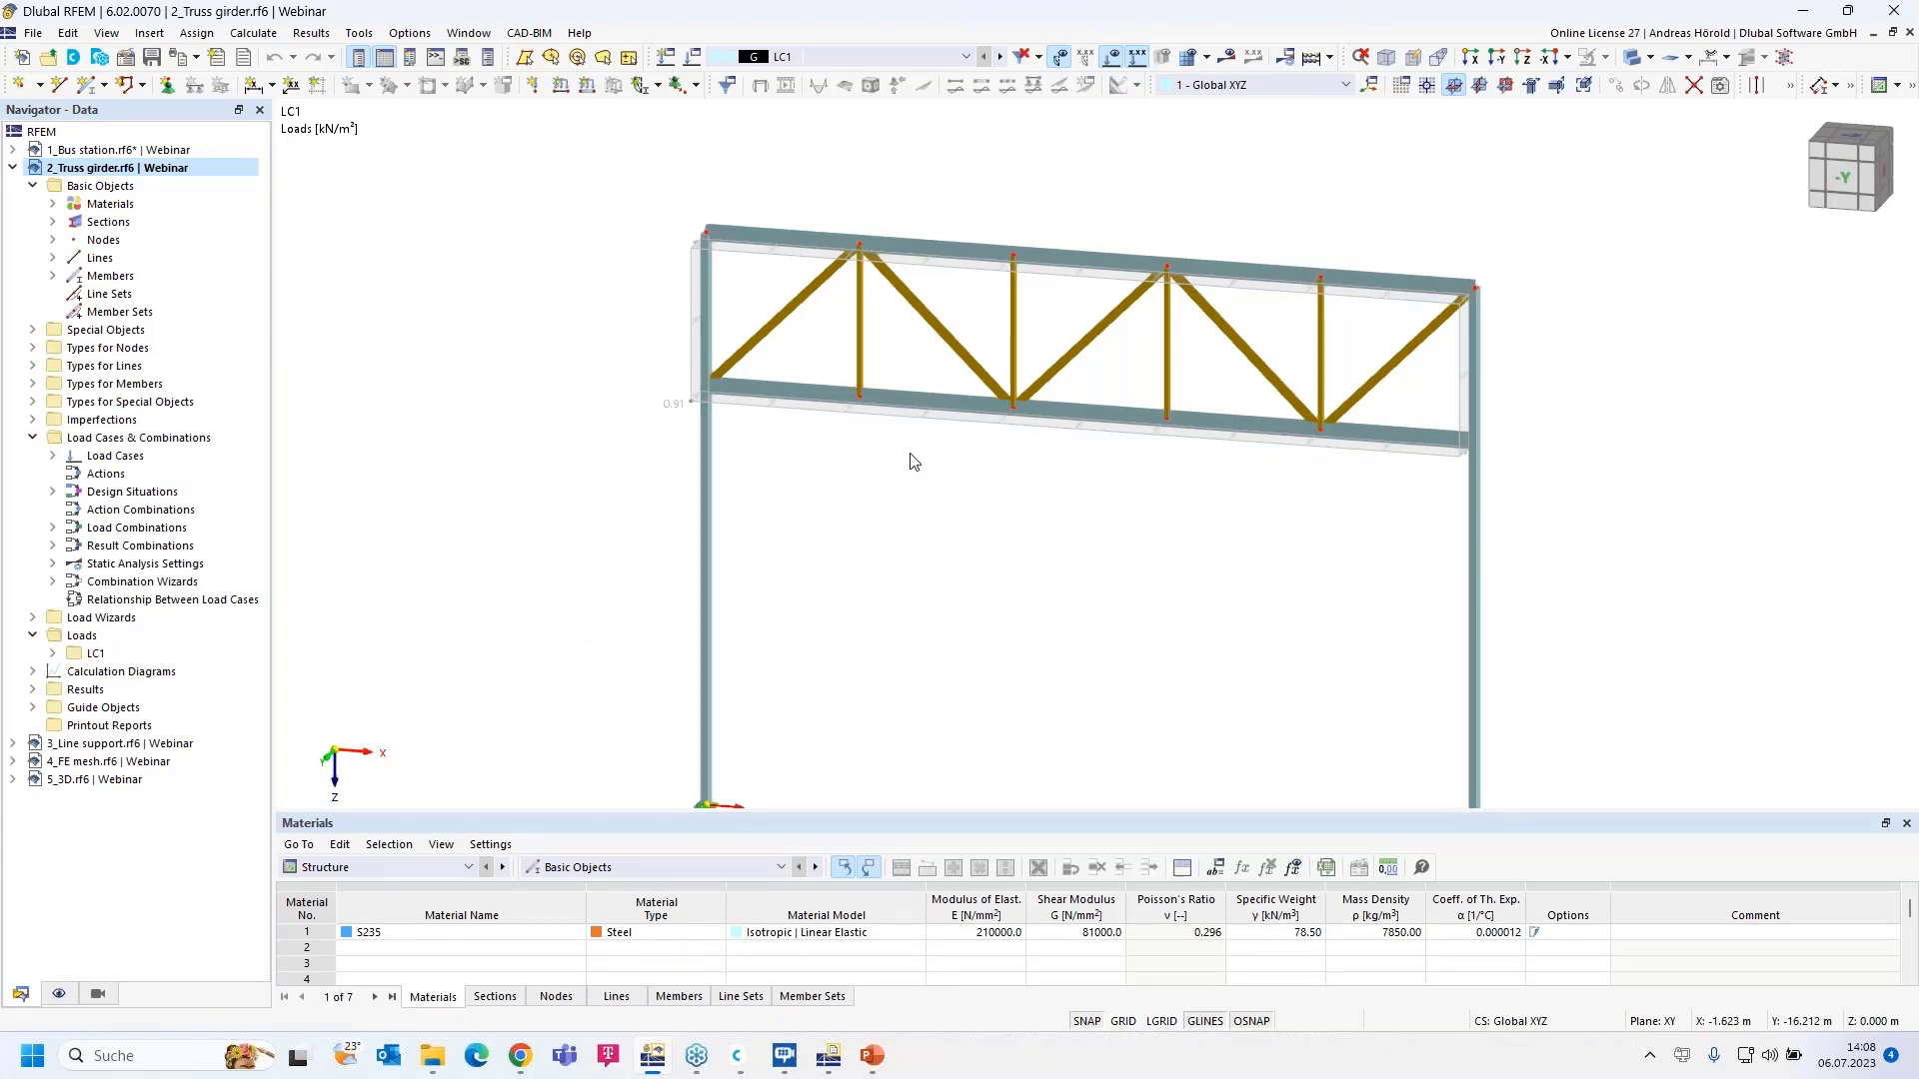
# - Examine the settings of the truss girder's area load in the Member Loads from Area Load wizard, then close them without changes
pyautogui.moveTo(927, 427)
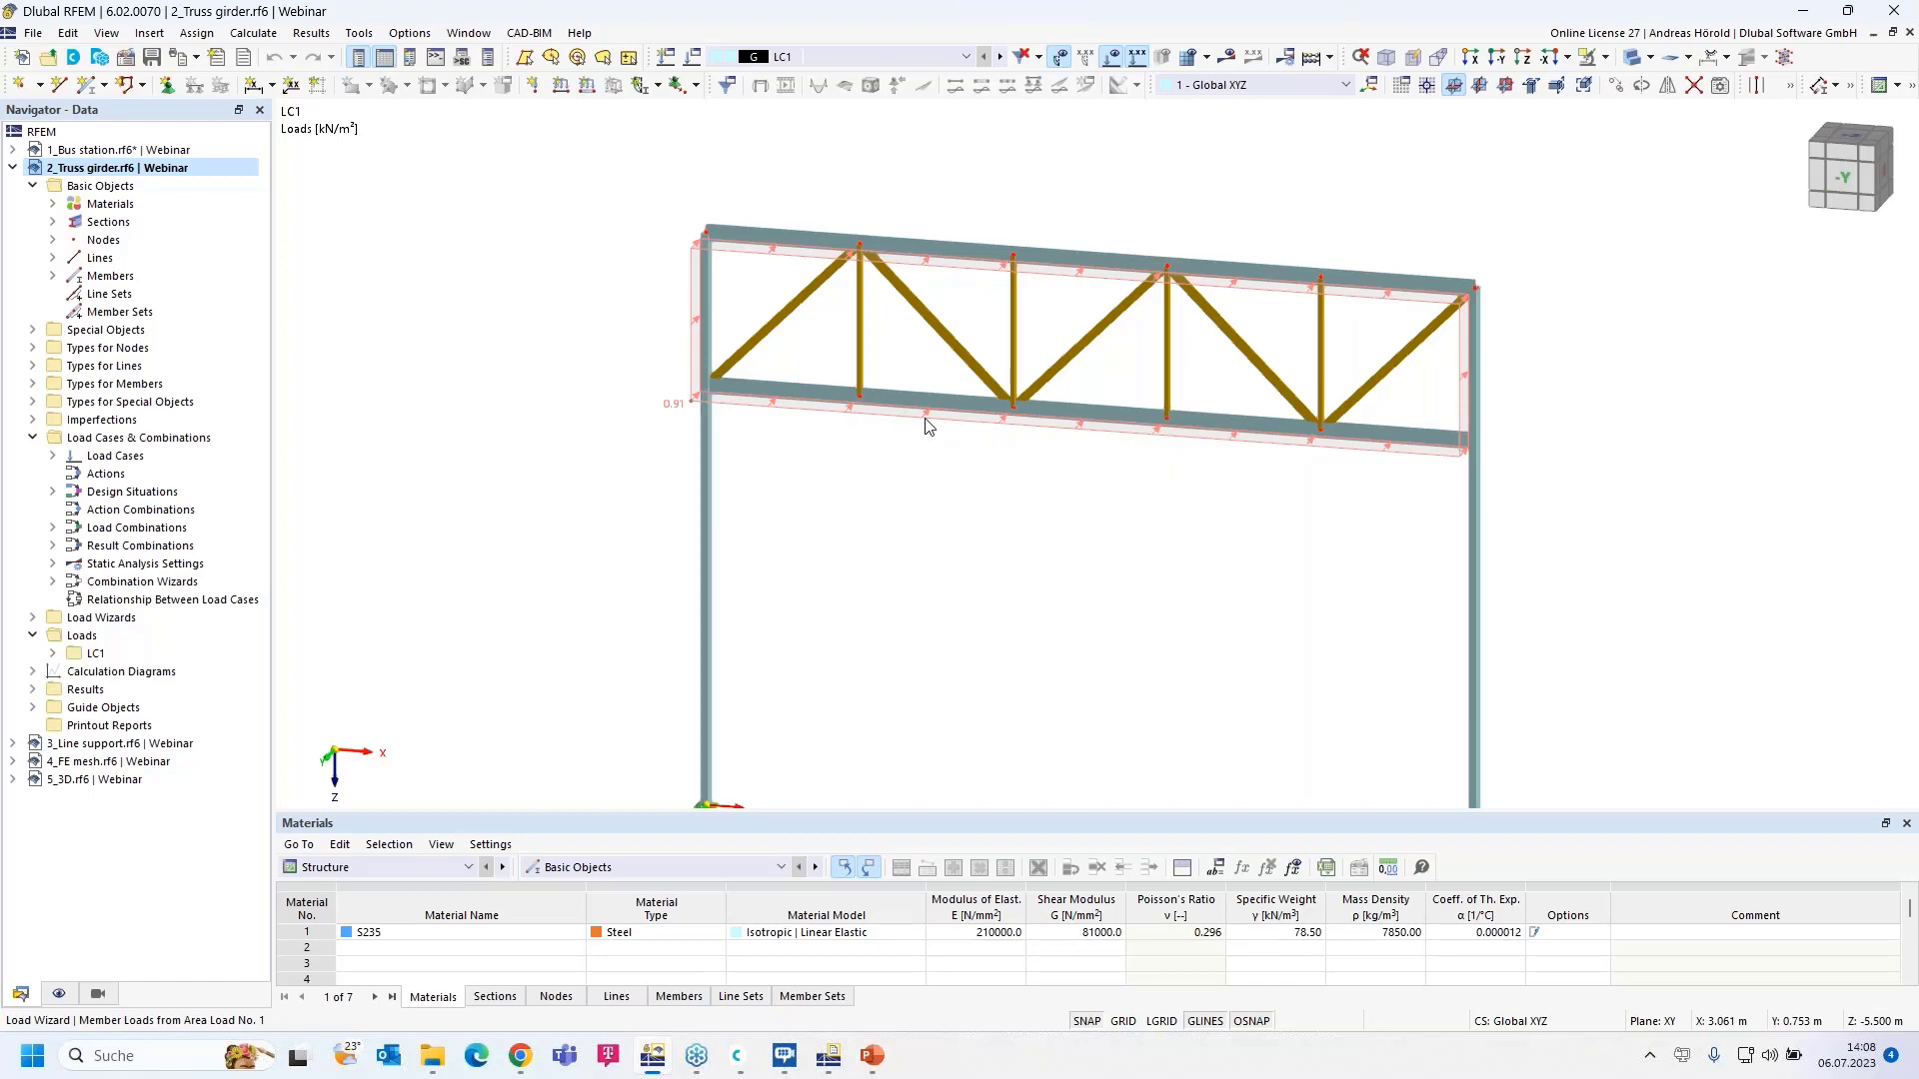
pyautogui.doubleClick(926, 427)
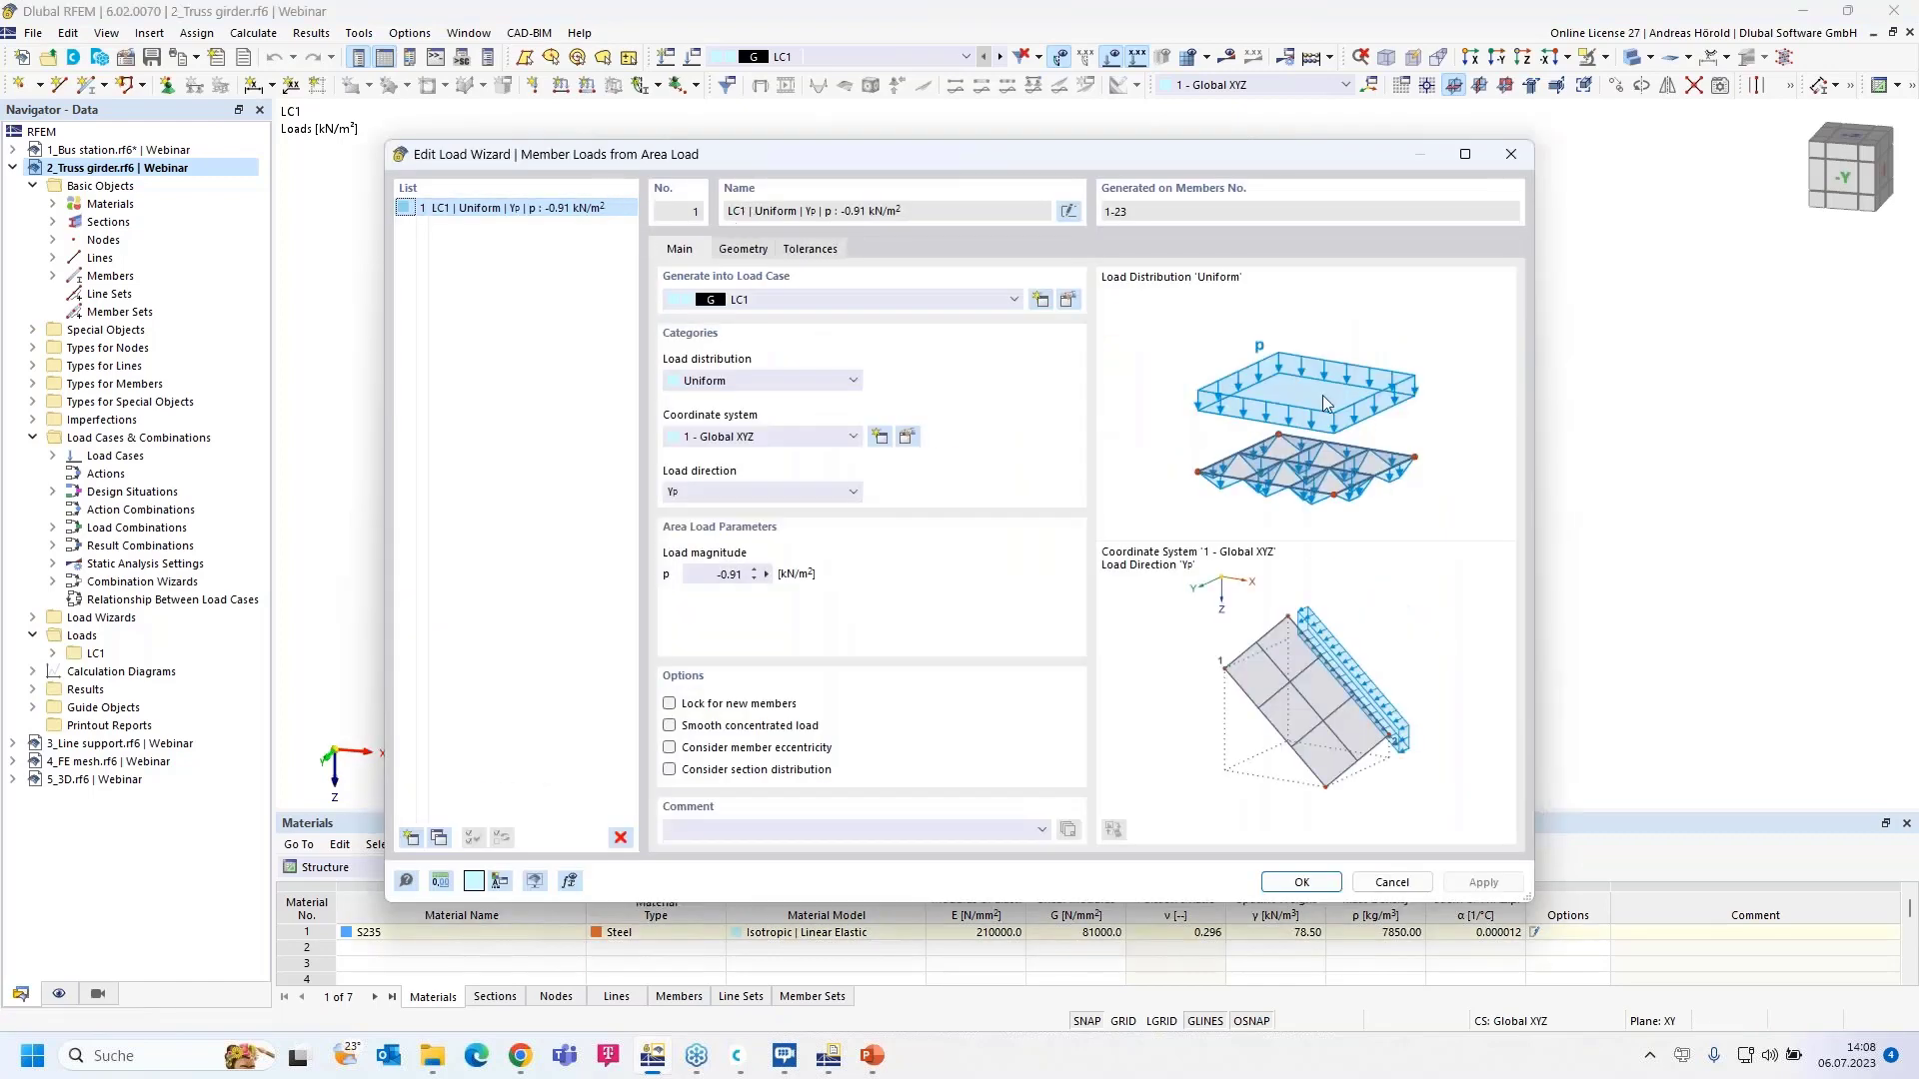
pyautogui.click(1392, 884)
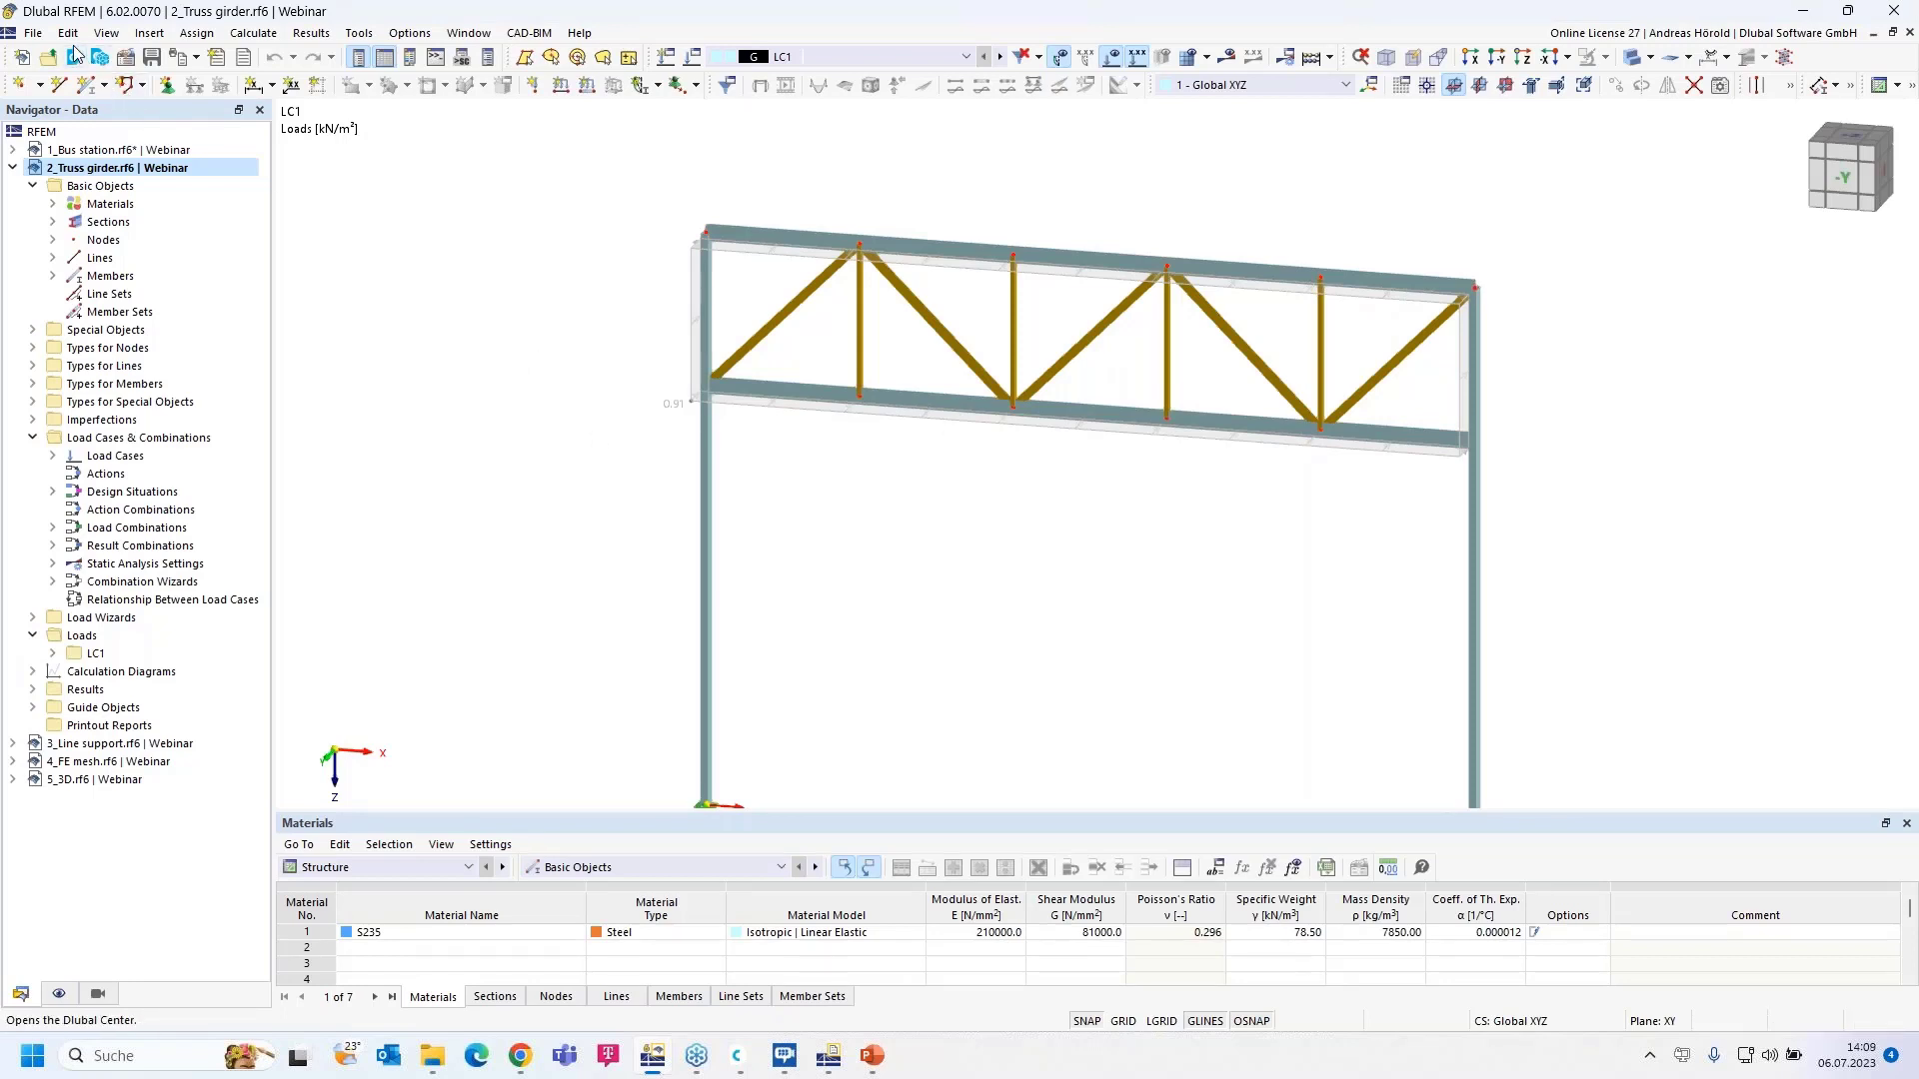
# - Check the add-ons in the model's base data for the Load wizards option and leave the dialog without changes
pyautogui.click(127, 59)
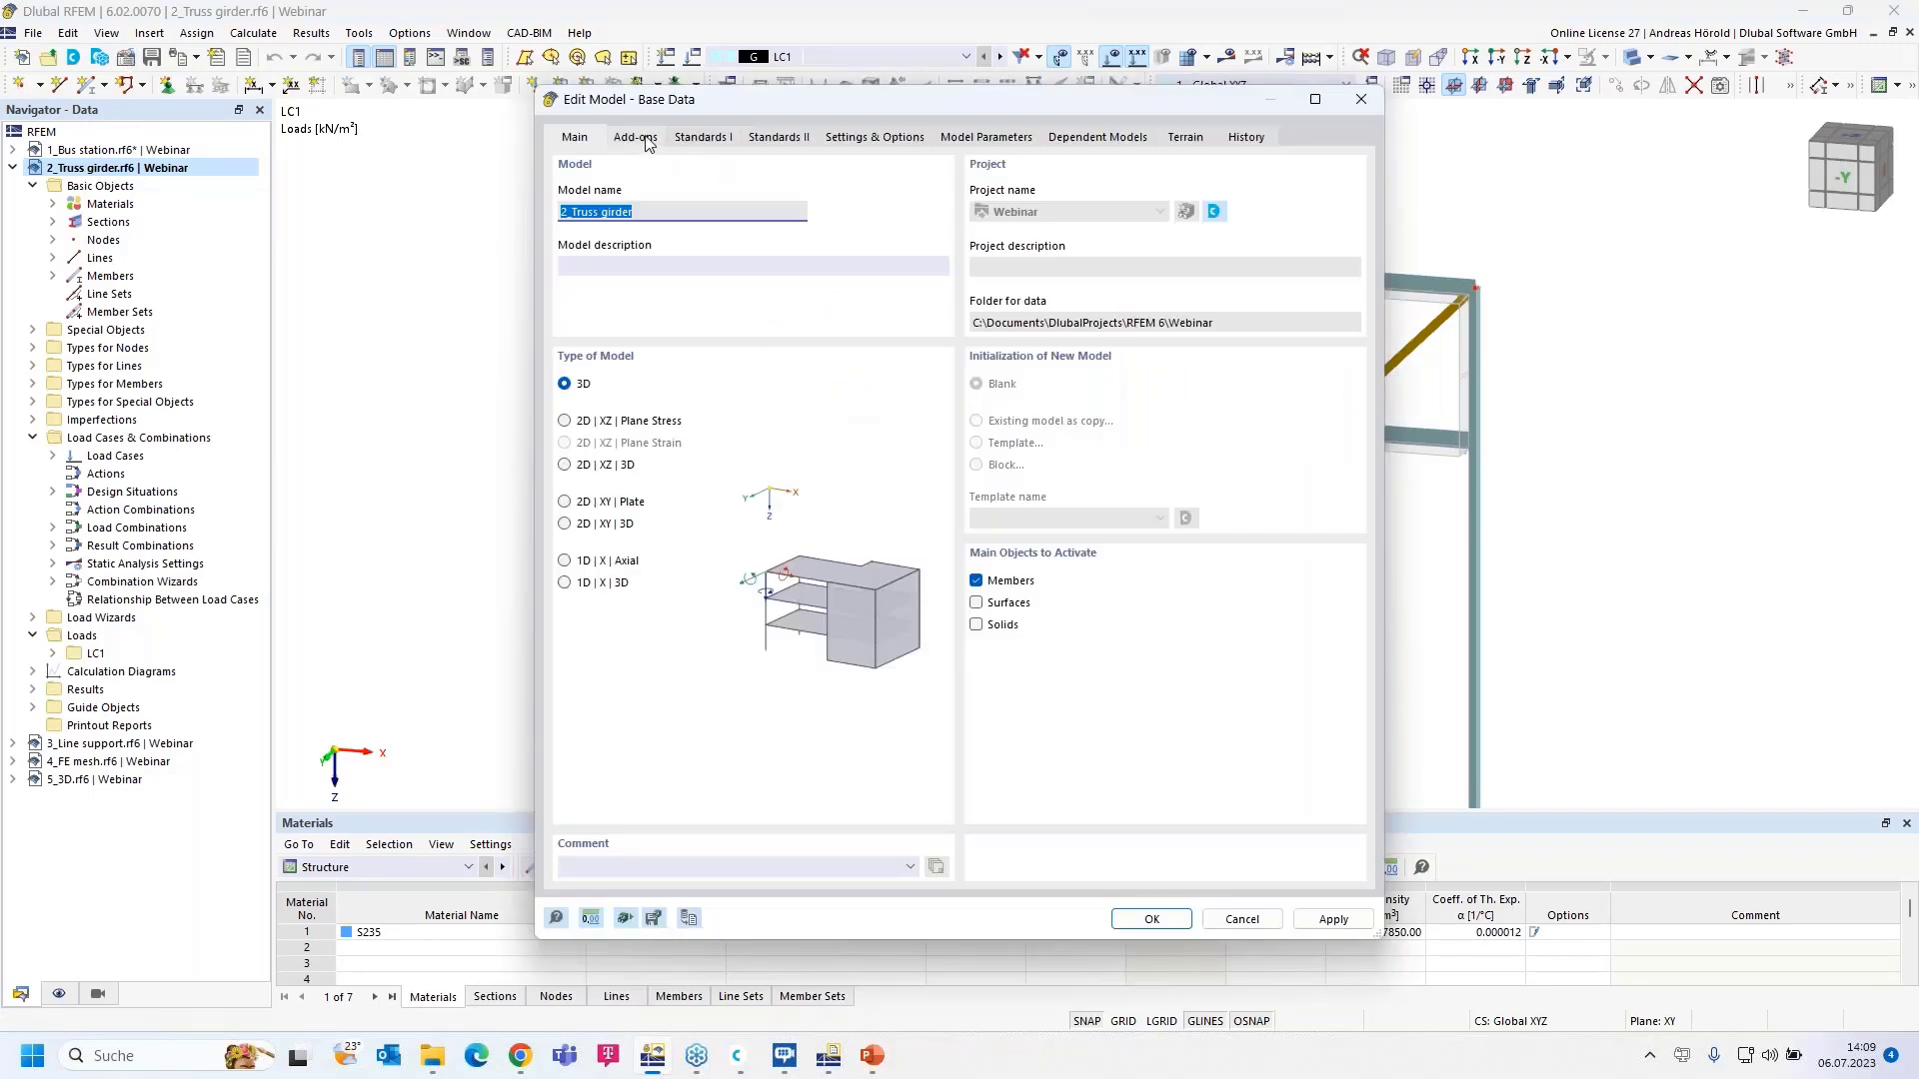
pyautogui.click(645, 140)
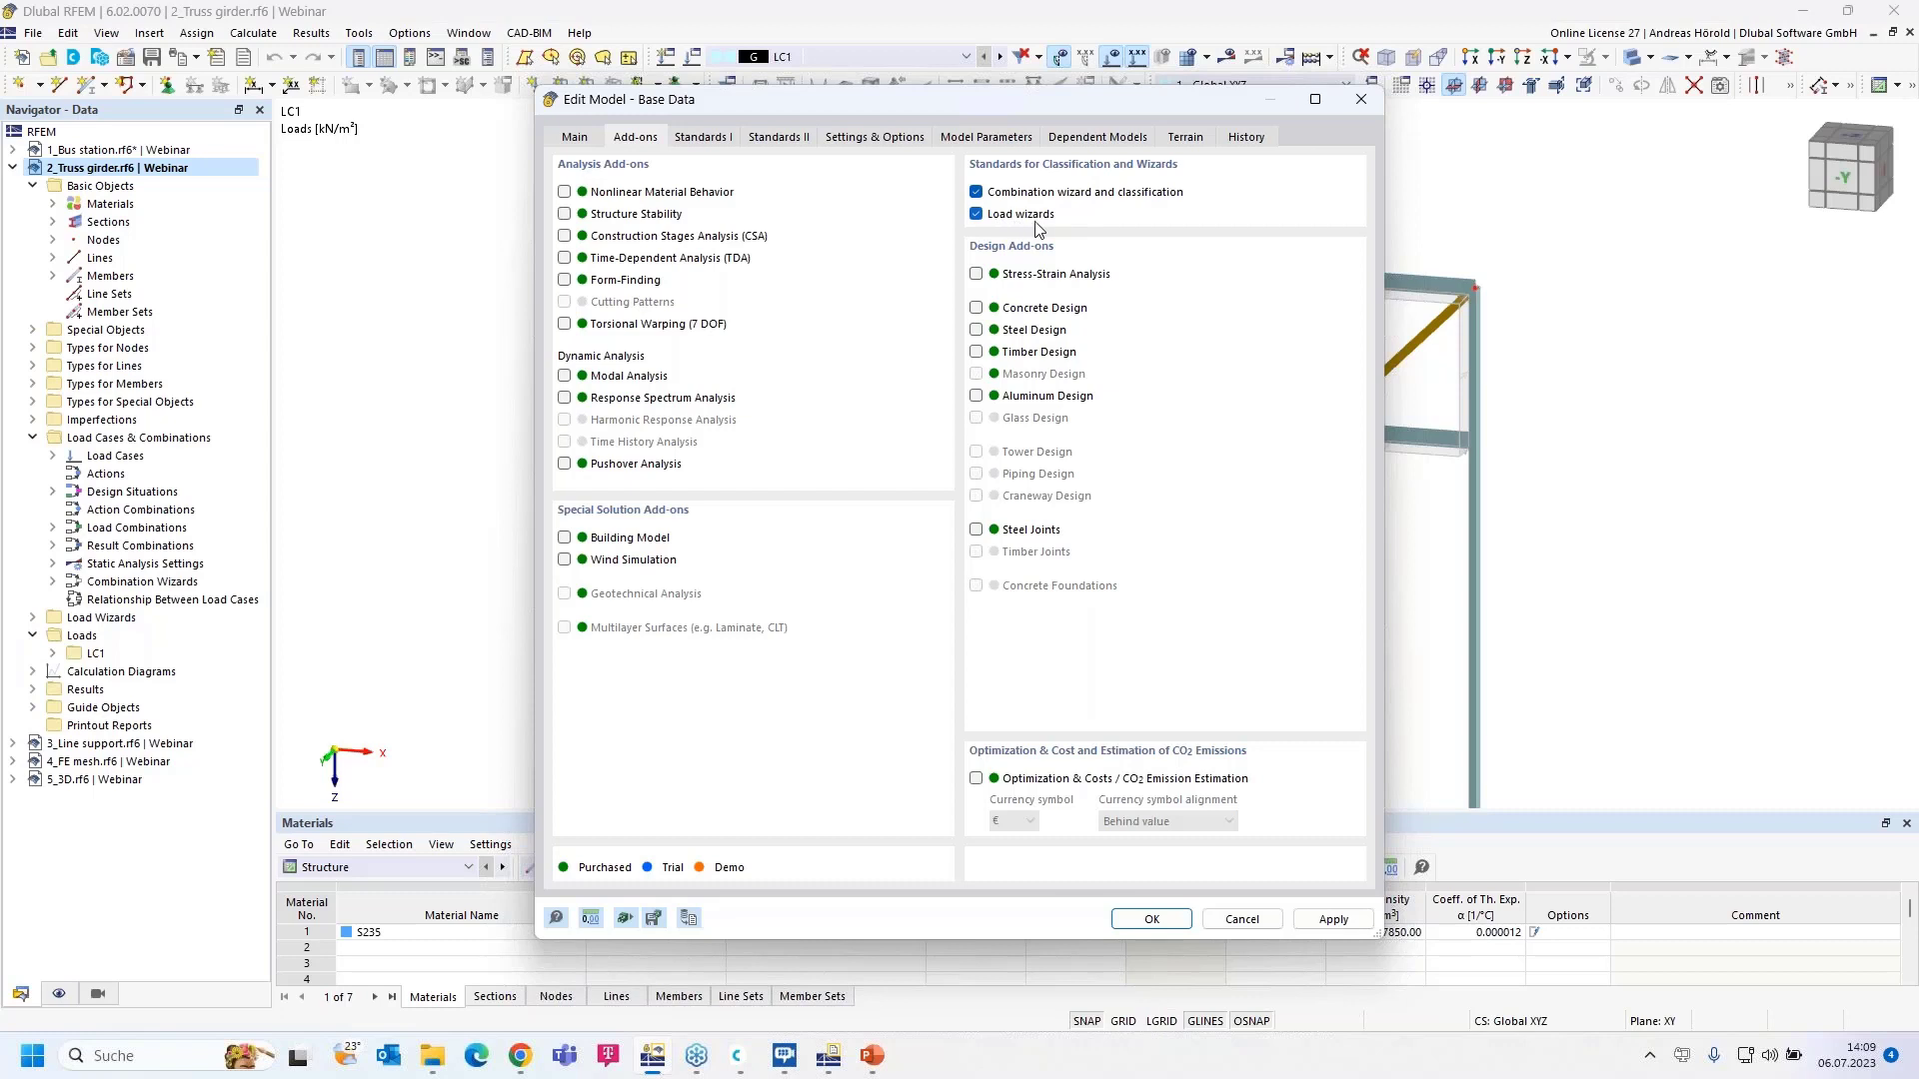
pyautogui.click(1241, 919)
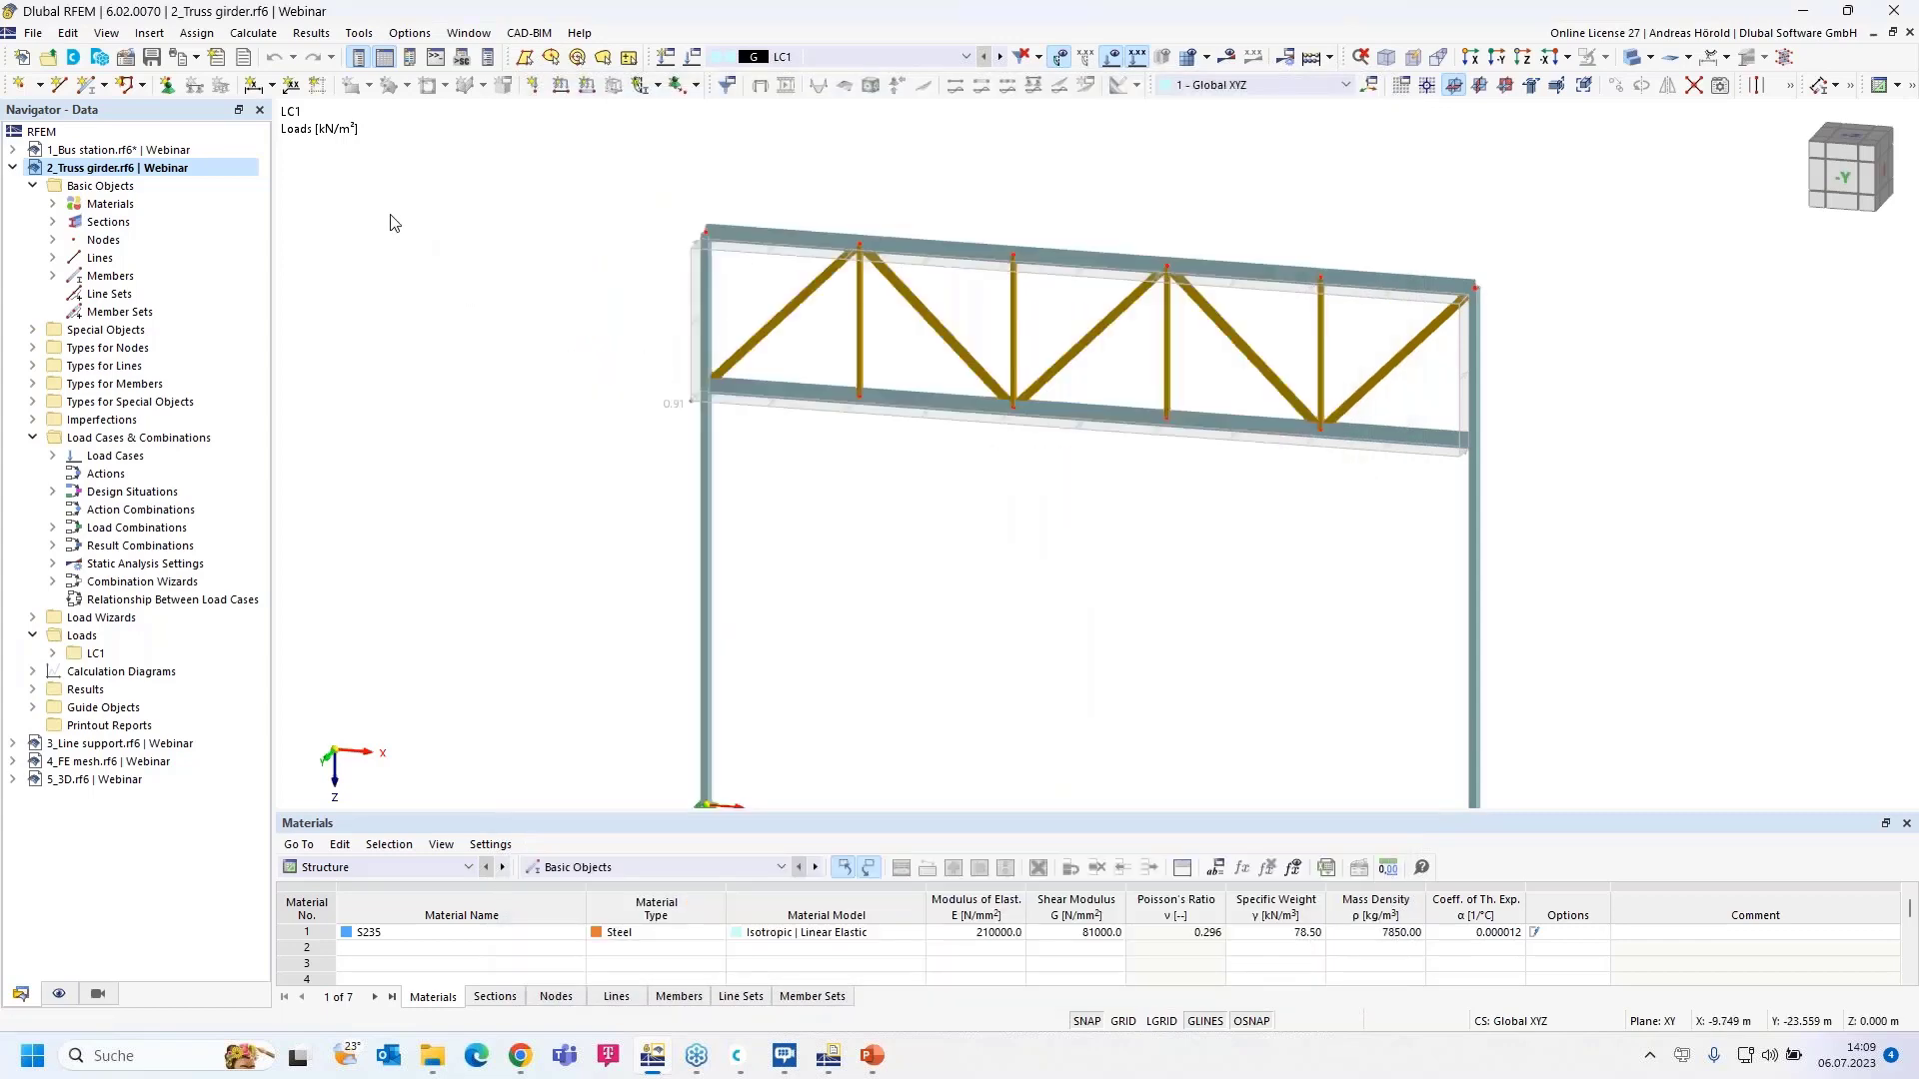
# - Review the load wizards available for insertion, including area load, free line load, support reactions, snow and wind
pyautogui.click(148, 34)
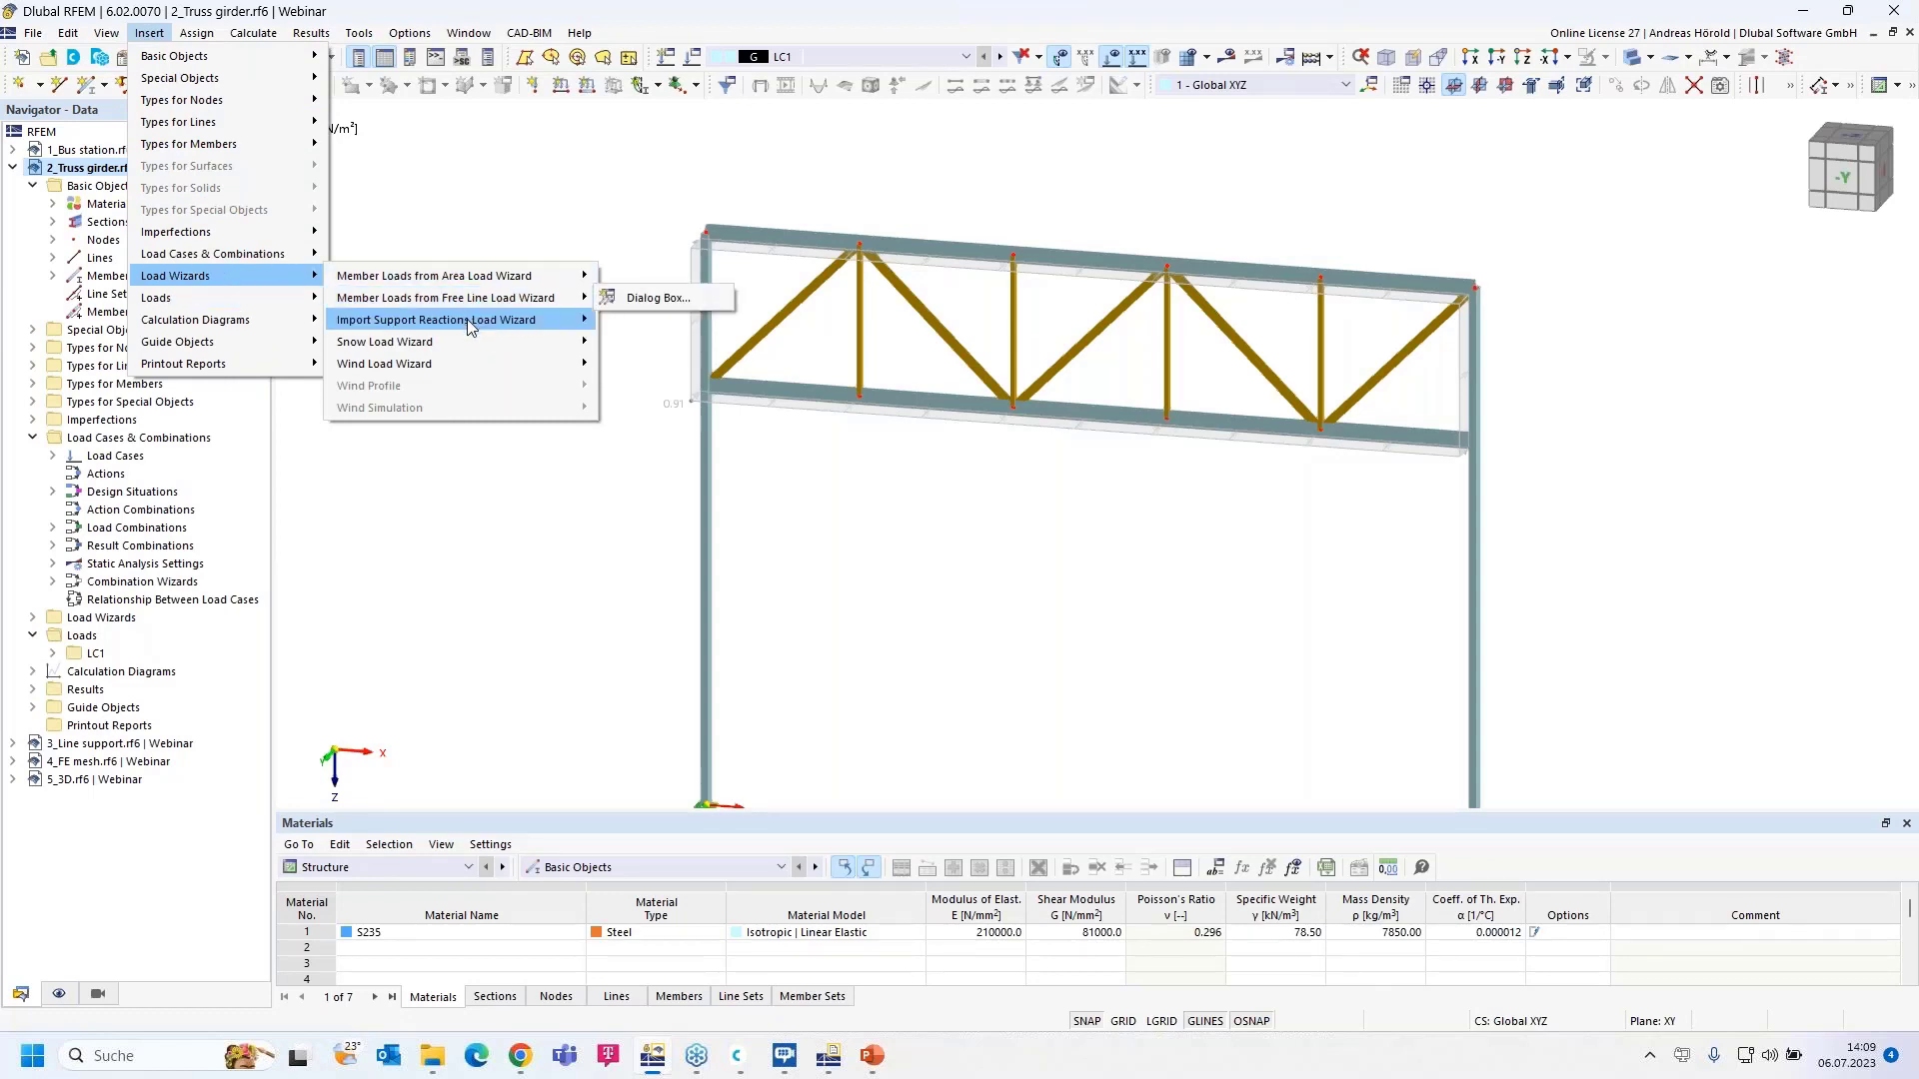
pyautogui.moveTo(477, 282)
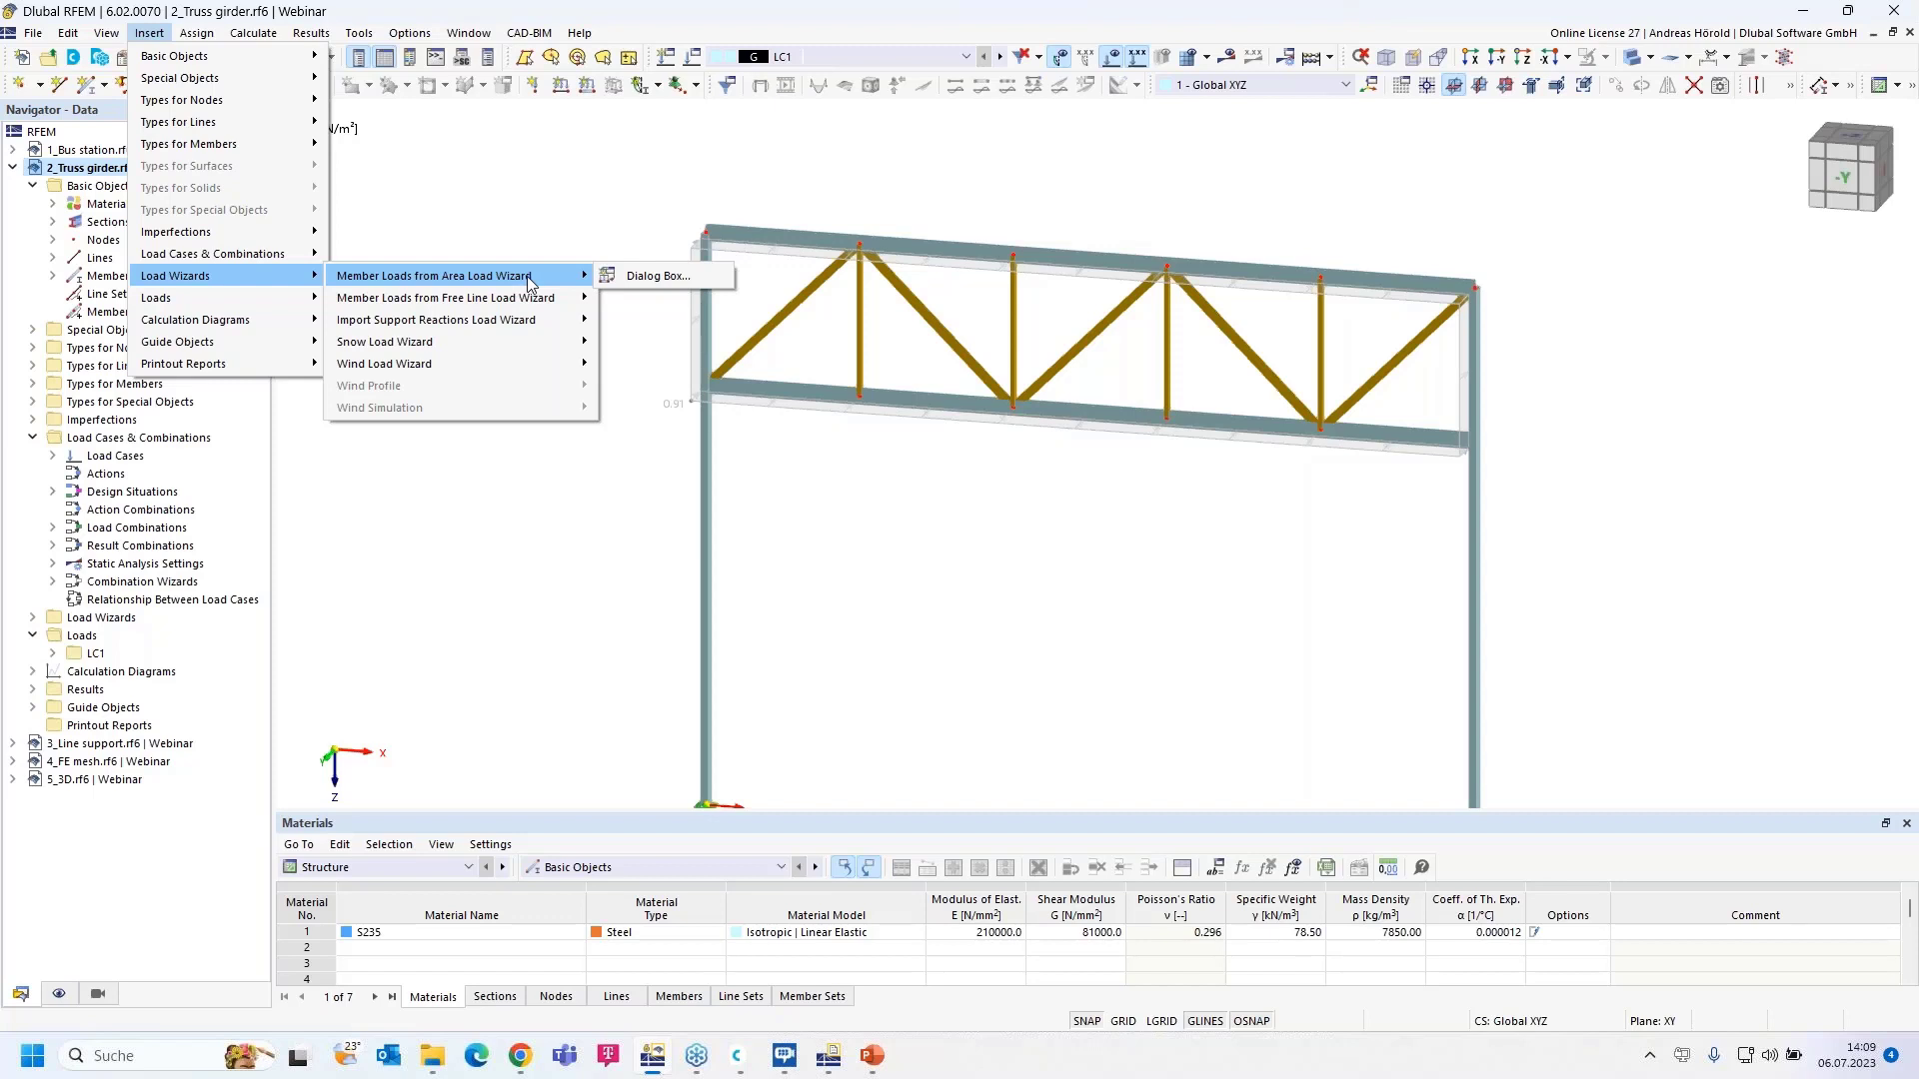
pyautogui.moveTo(473, 341)
pyautogui.click(908, 445)
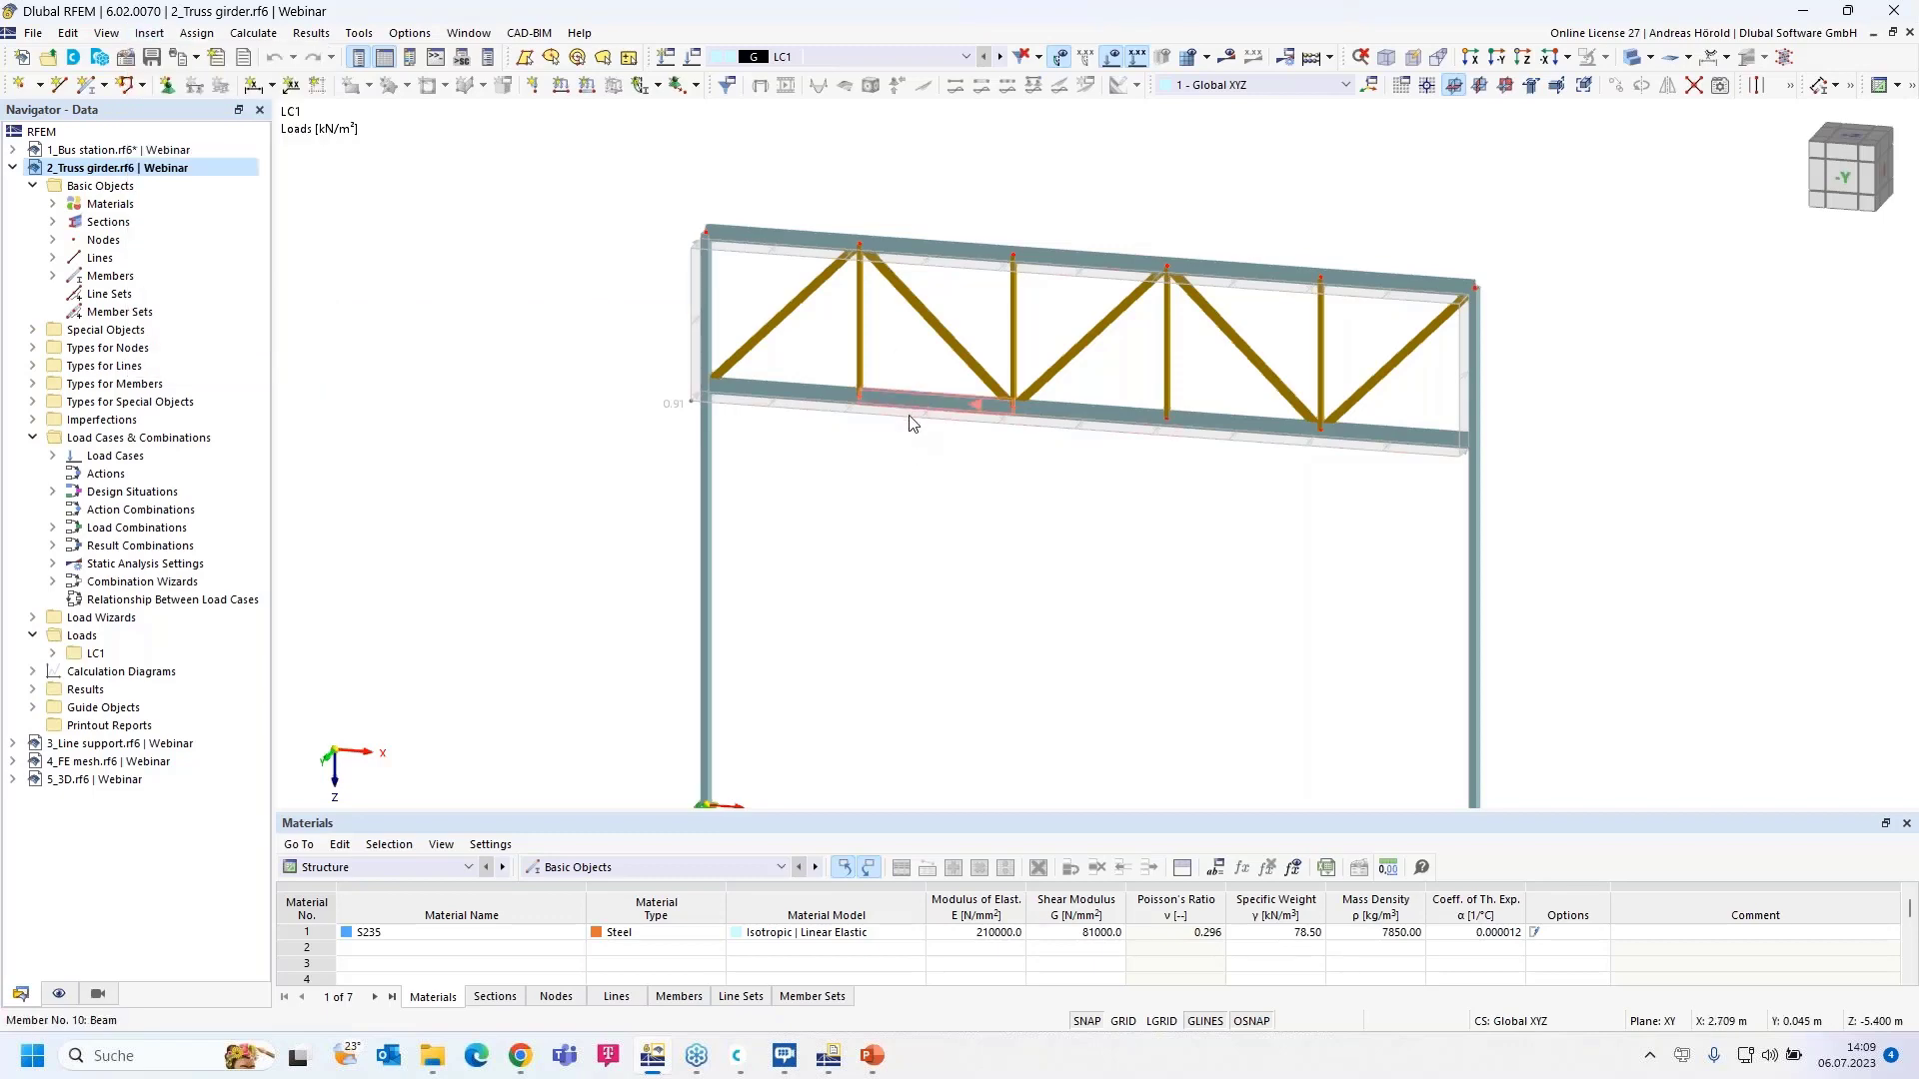
# - Display separately the member loads generated from the truss girder's area load
pyautogui.doubleClick(908, 424)
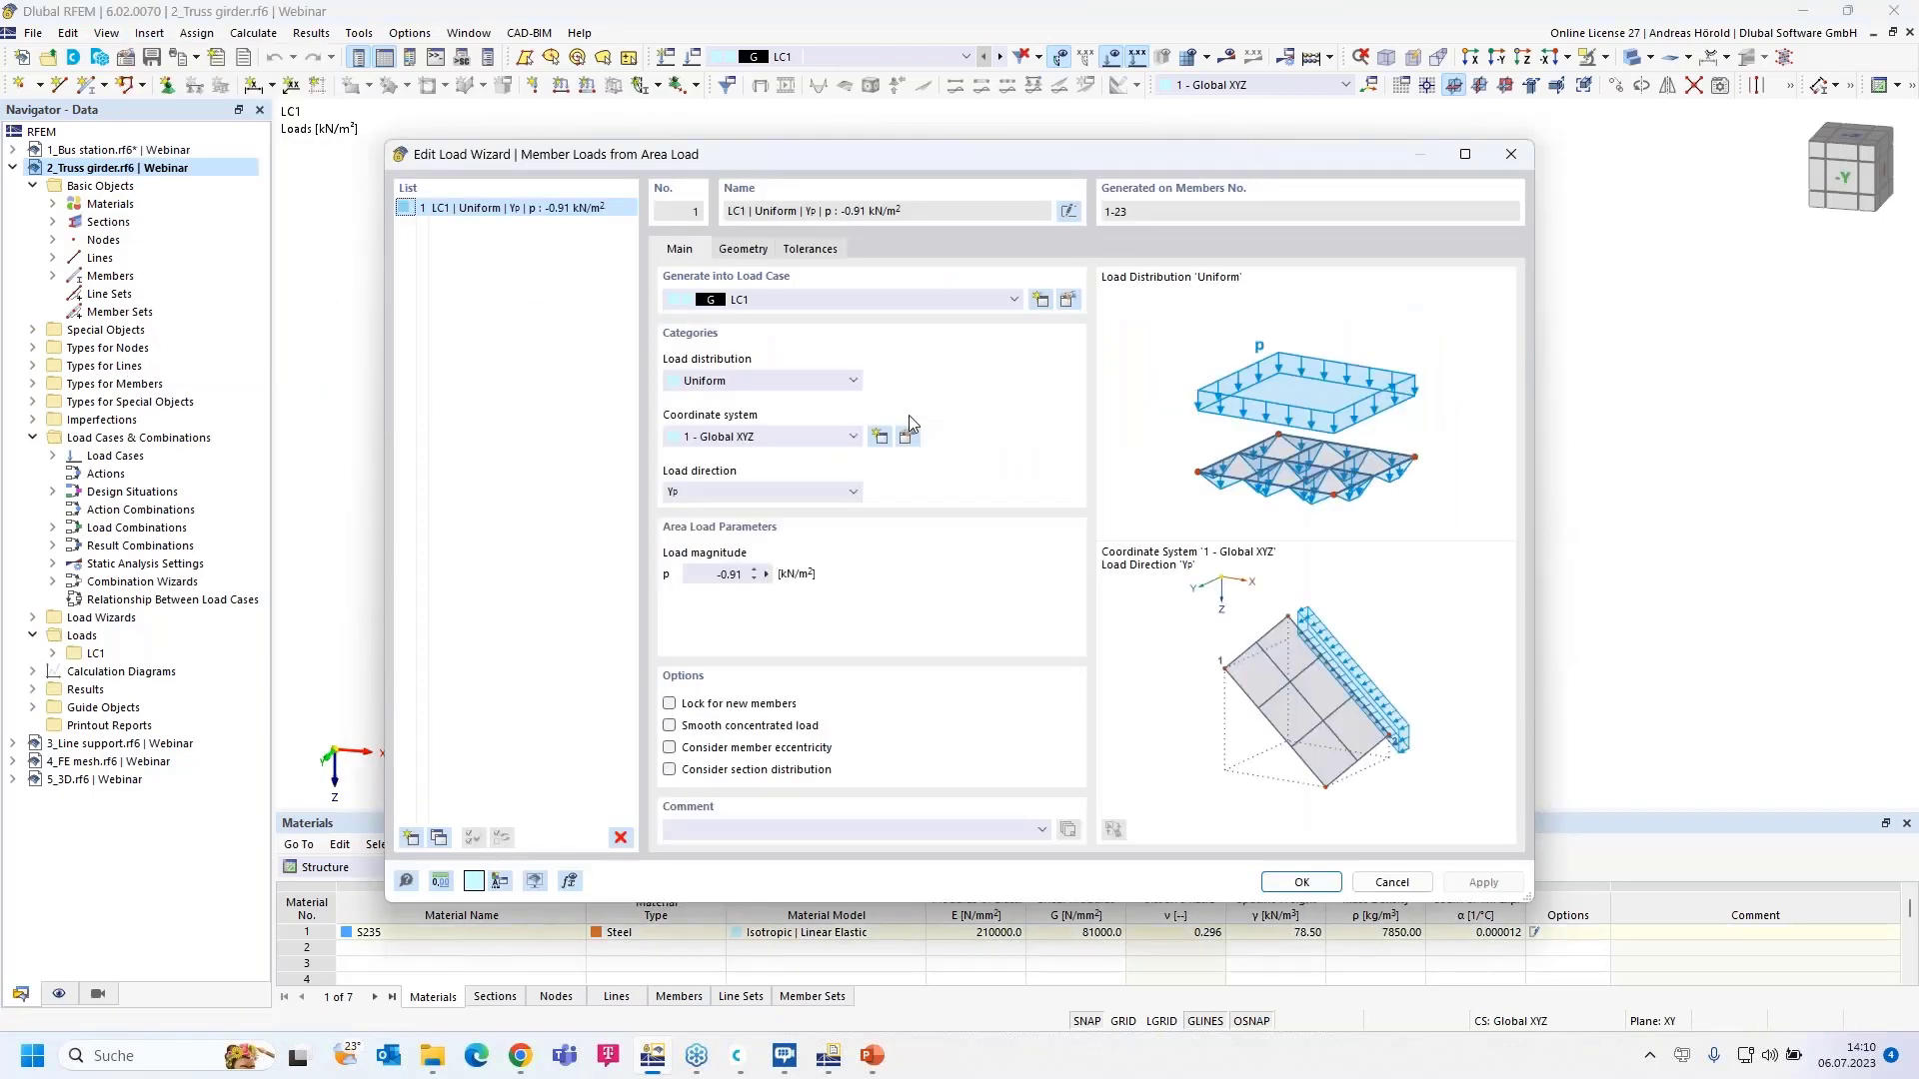
pyautogui.click(1383, 885)
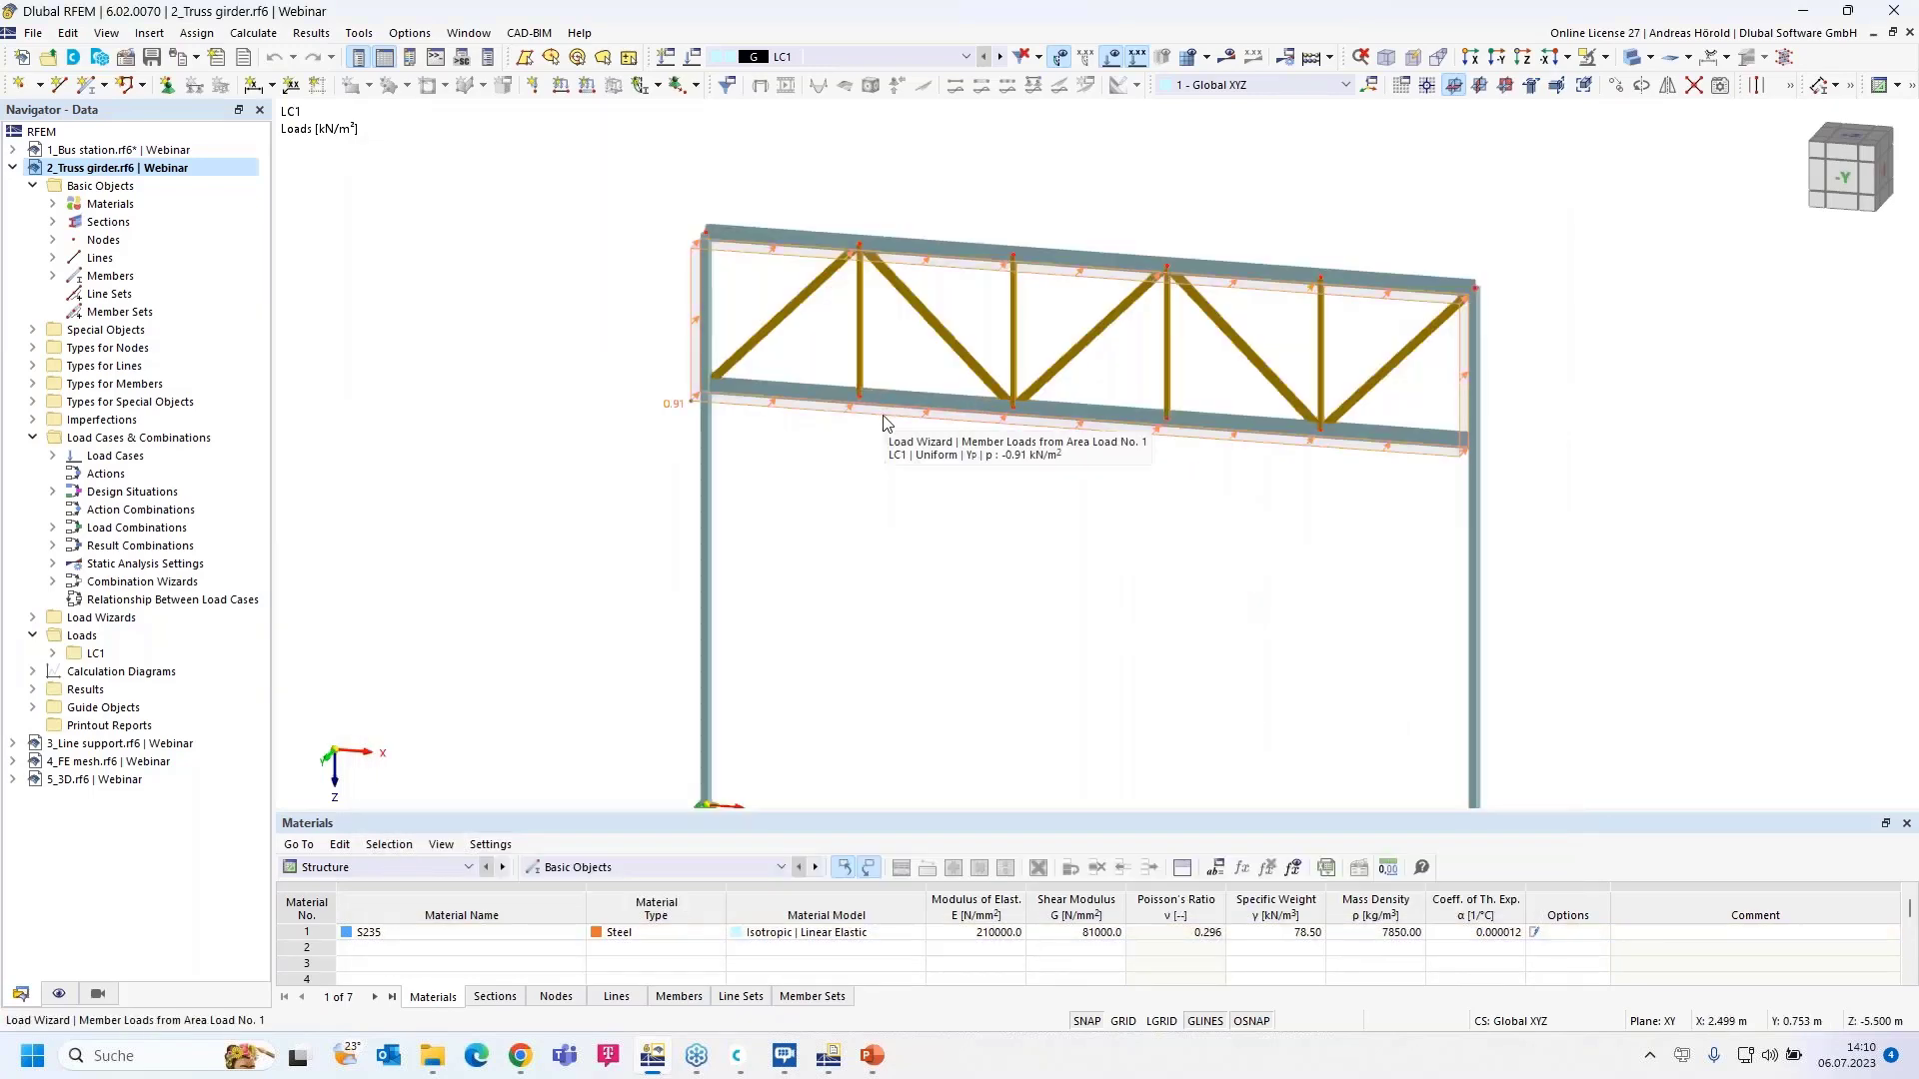
pyautogui.rightClick(884, 419)
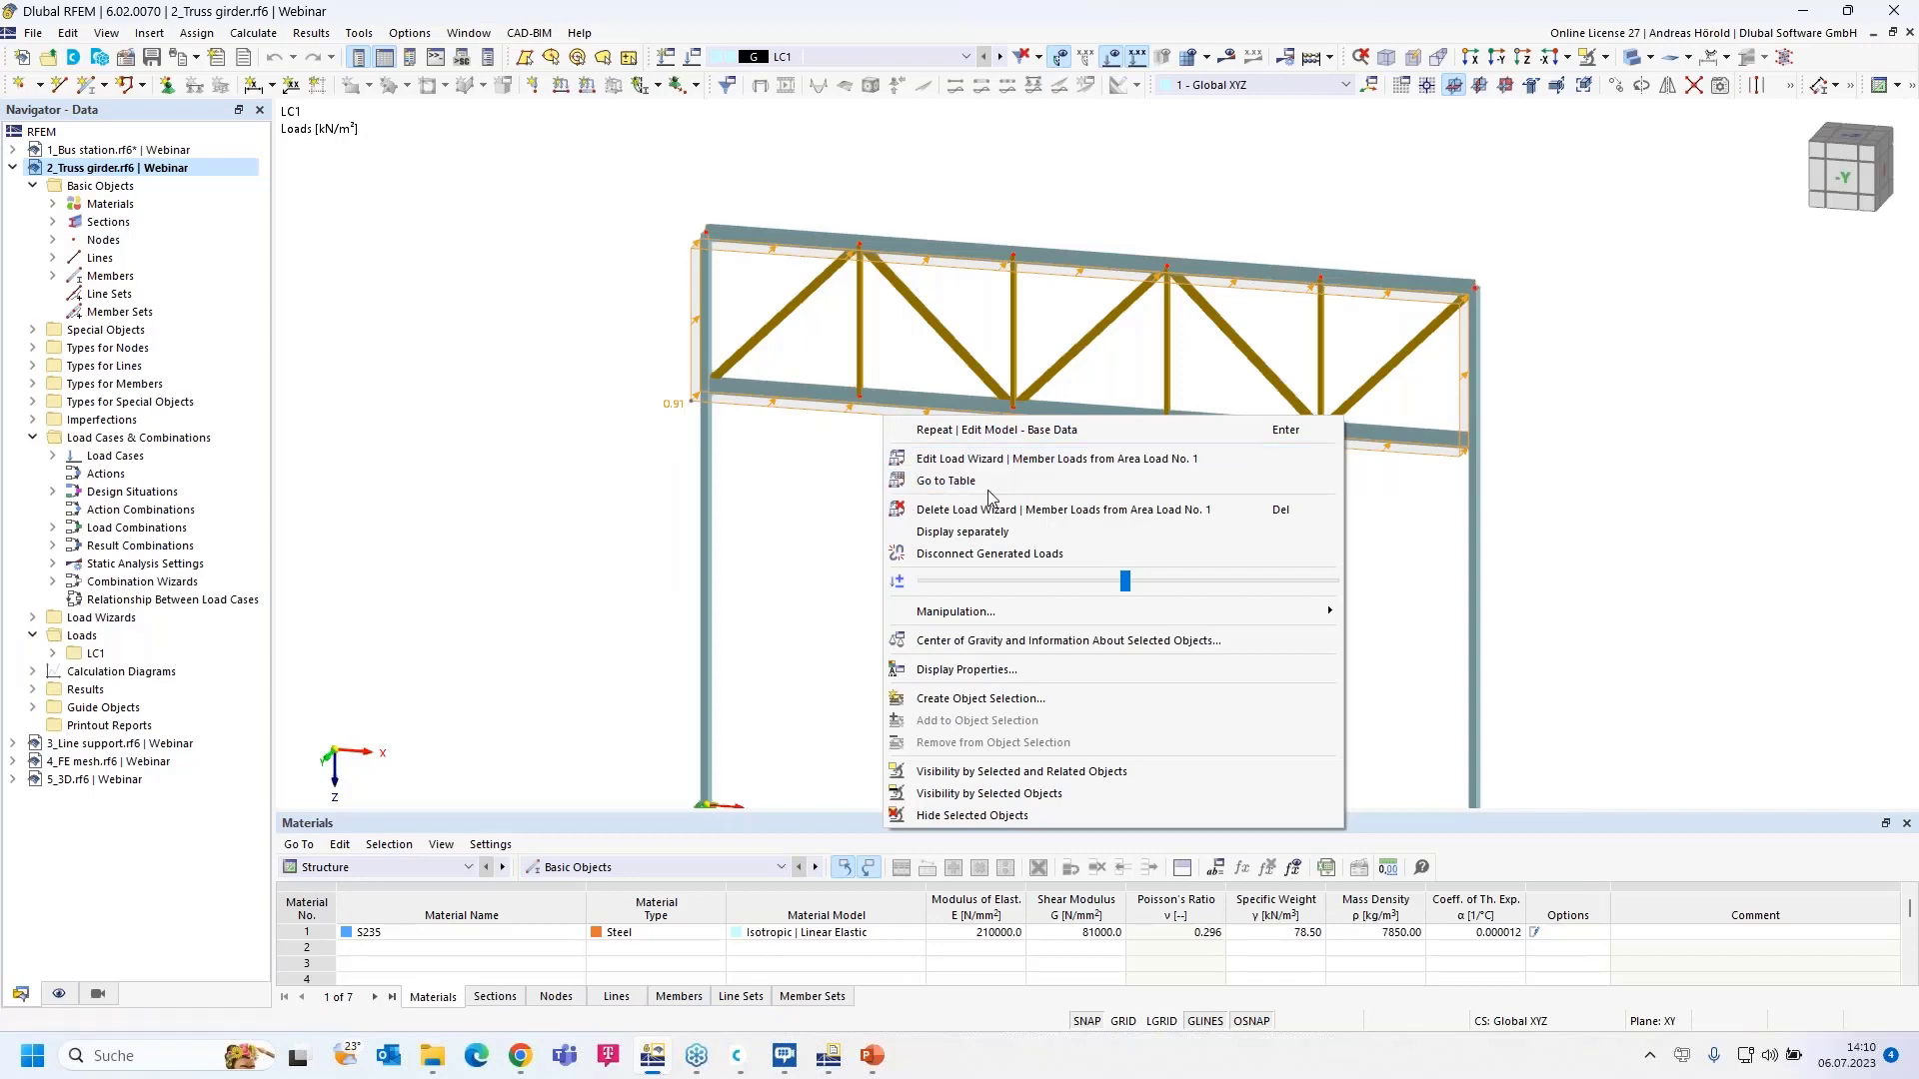
pyautogui.click(974, 531)
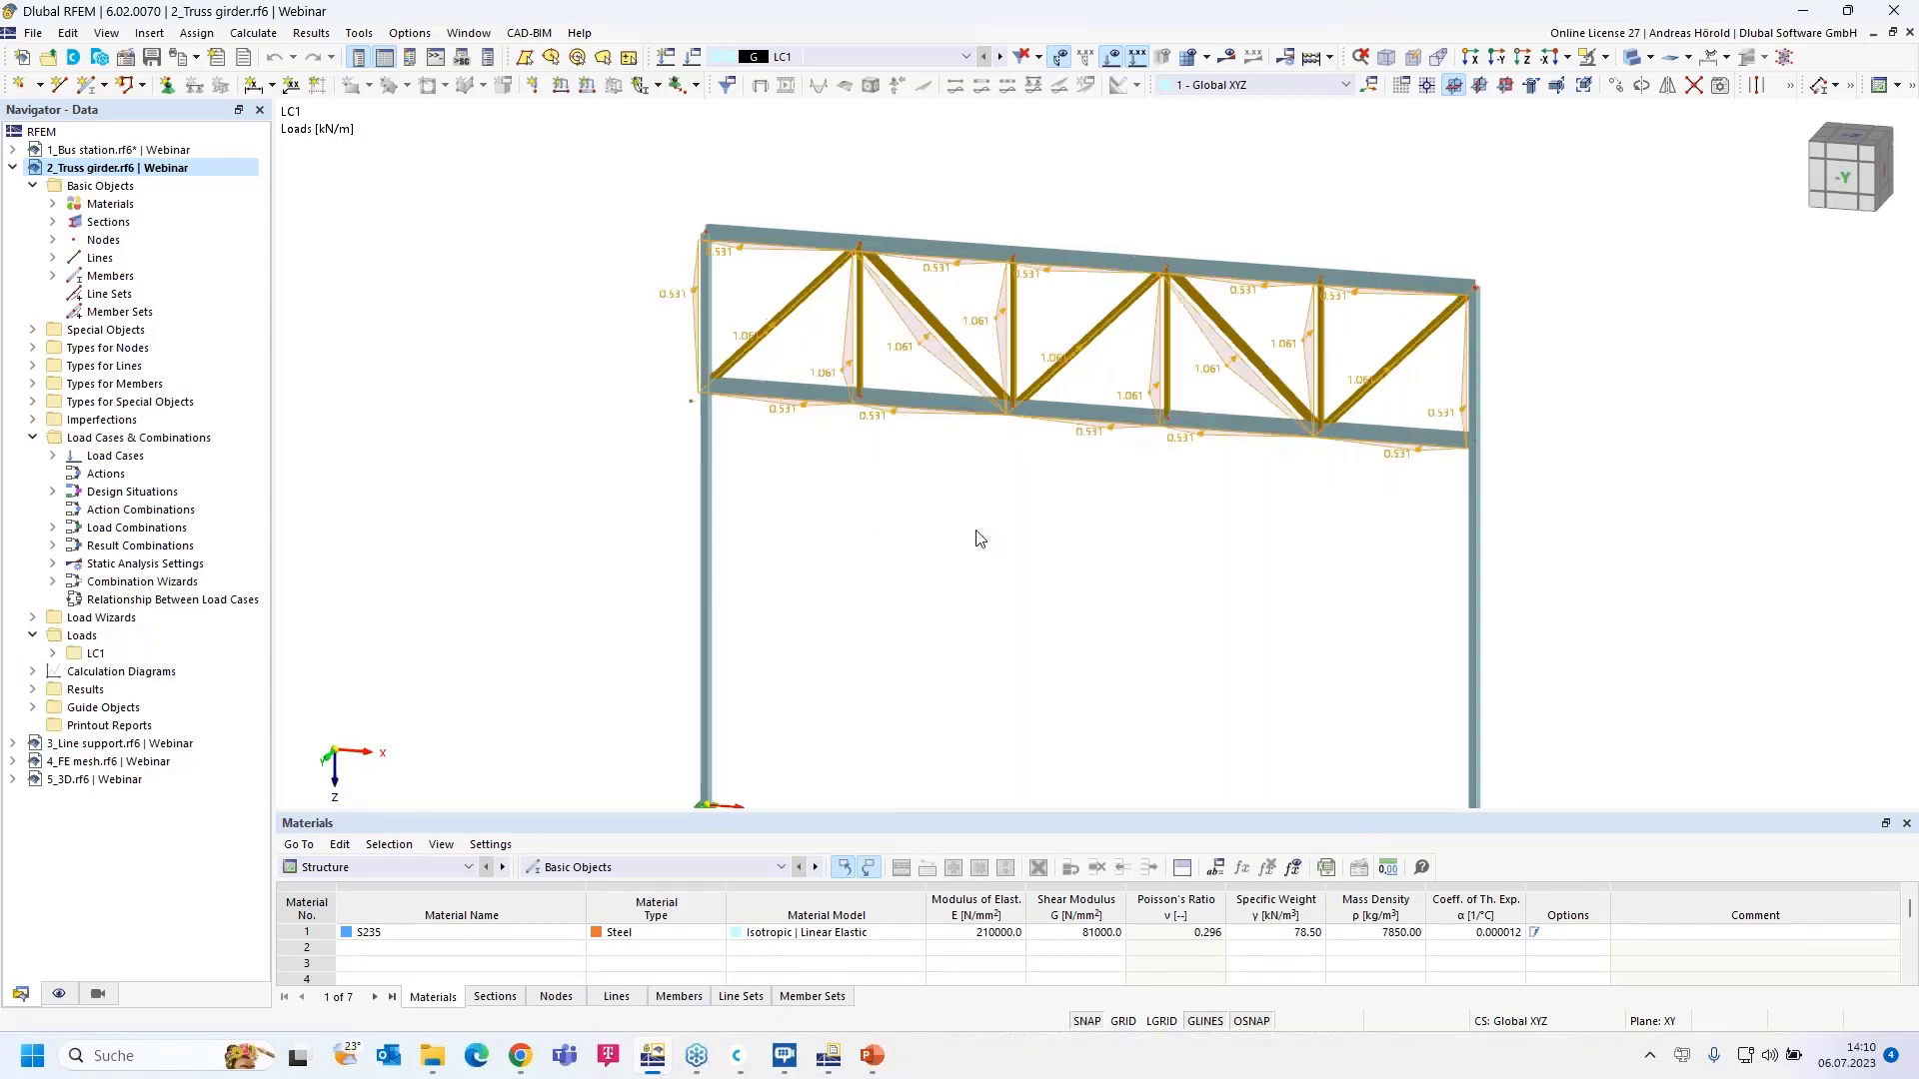
pyautogui.scroll(5, 685, 364)
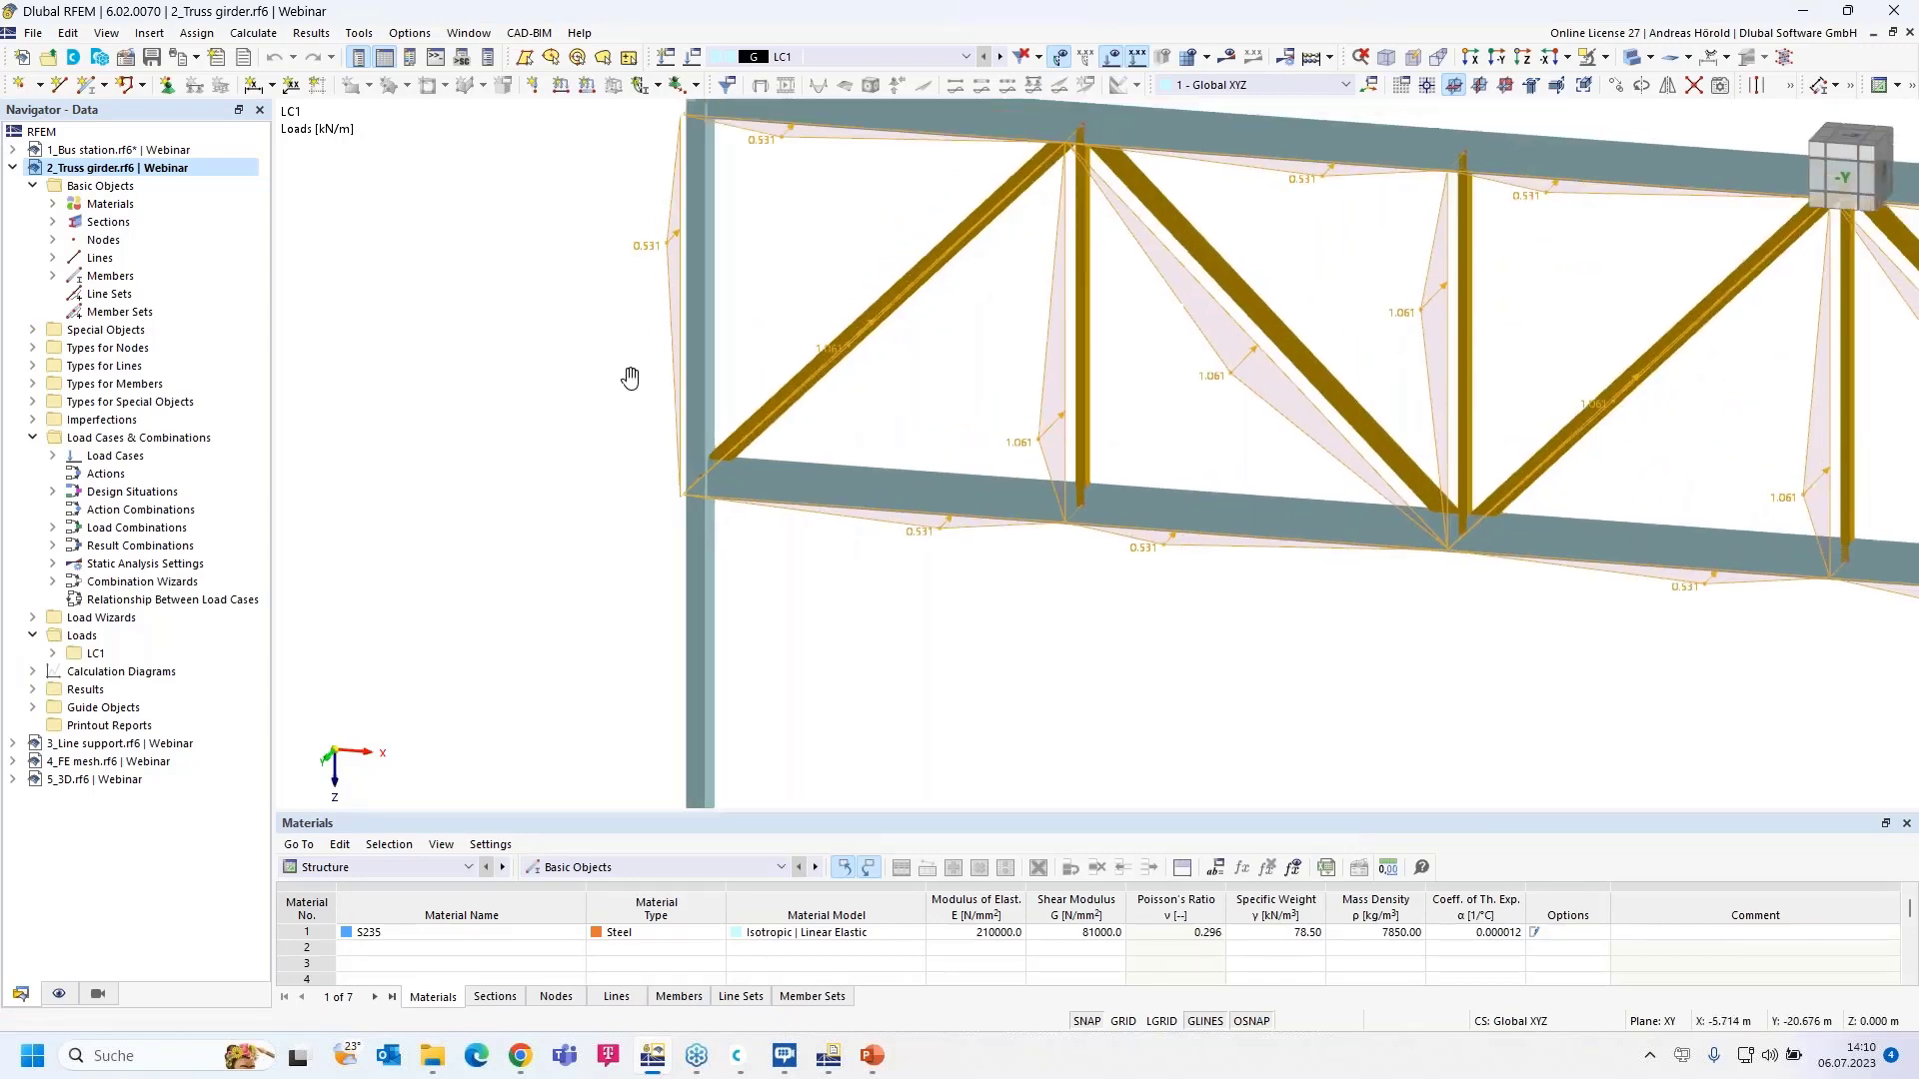
pyautogui.moveTo(631, 377); pyautogui.dragTo(500, 472, button='middle')
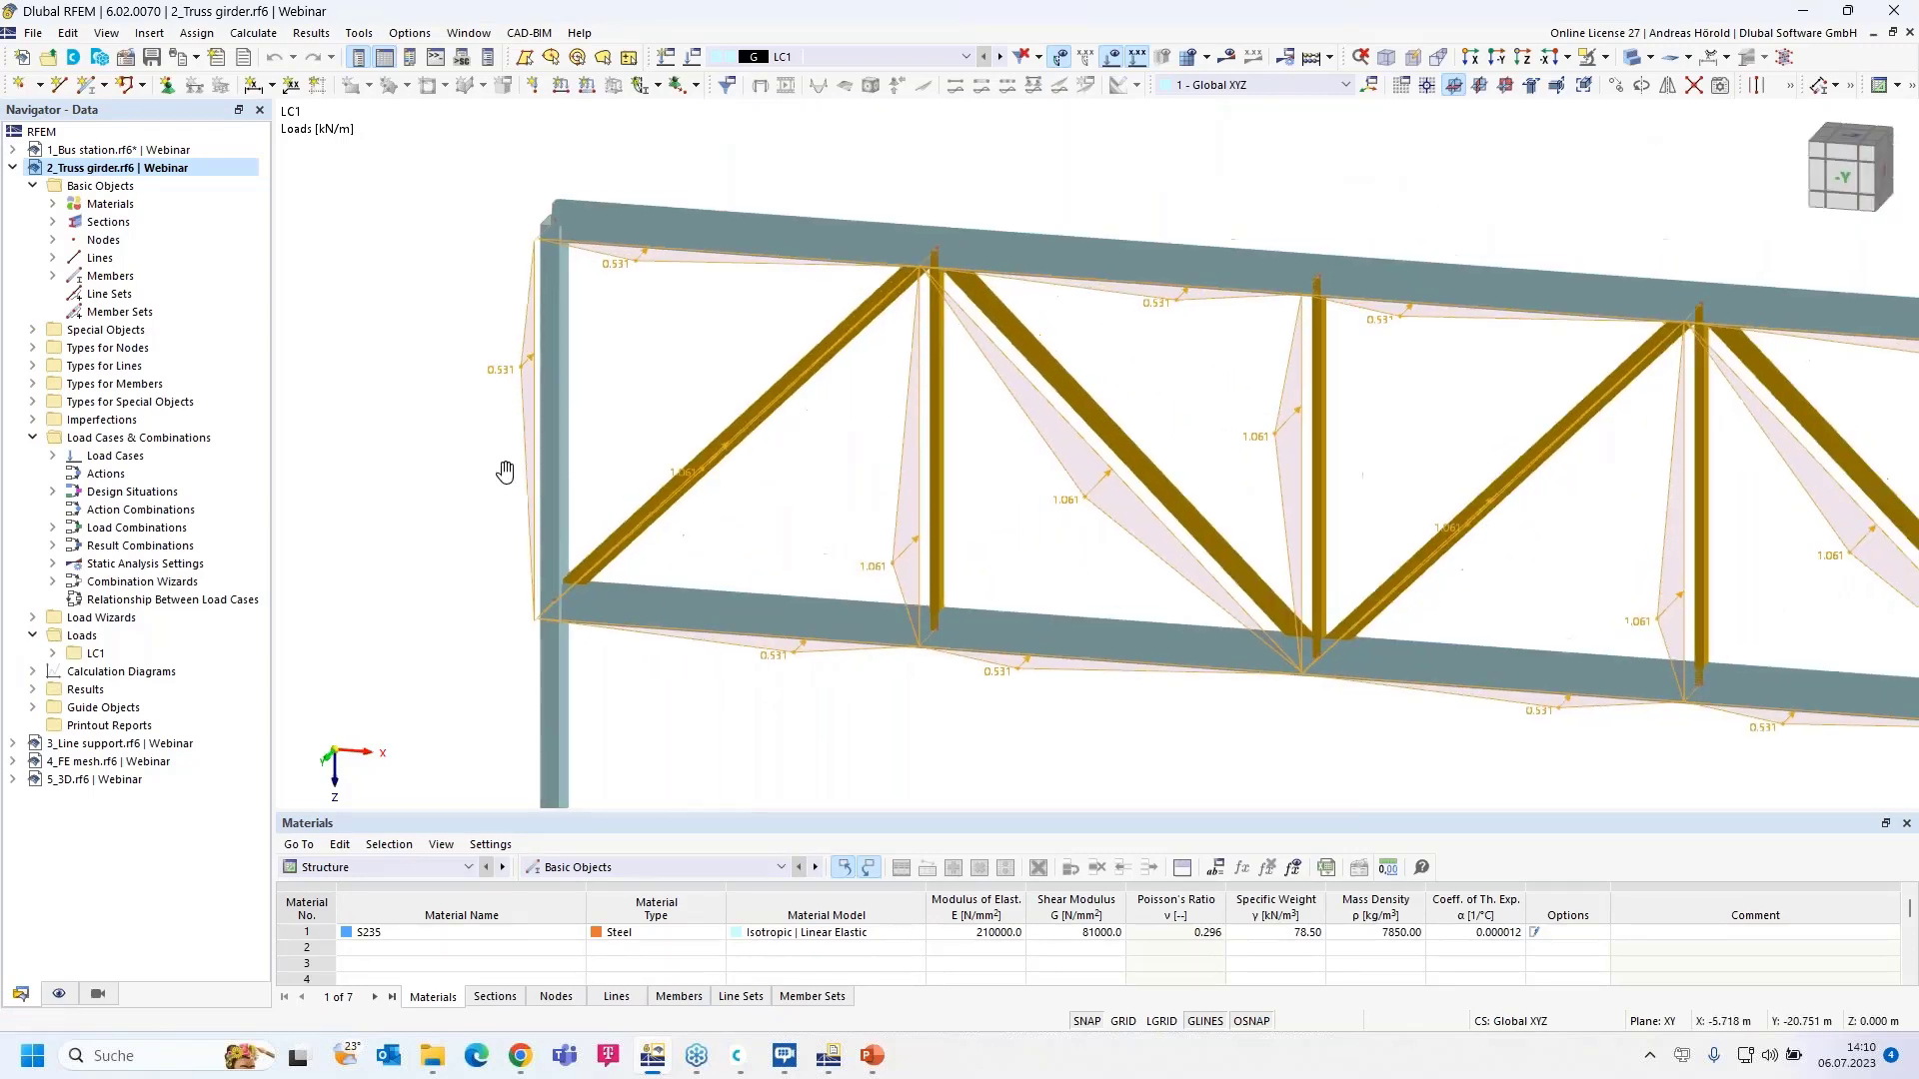
# - Change the truss girder area load's area of load application to Empty, on members only, and apply it
pyautogui.doubleClick(532, 394)
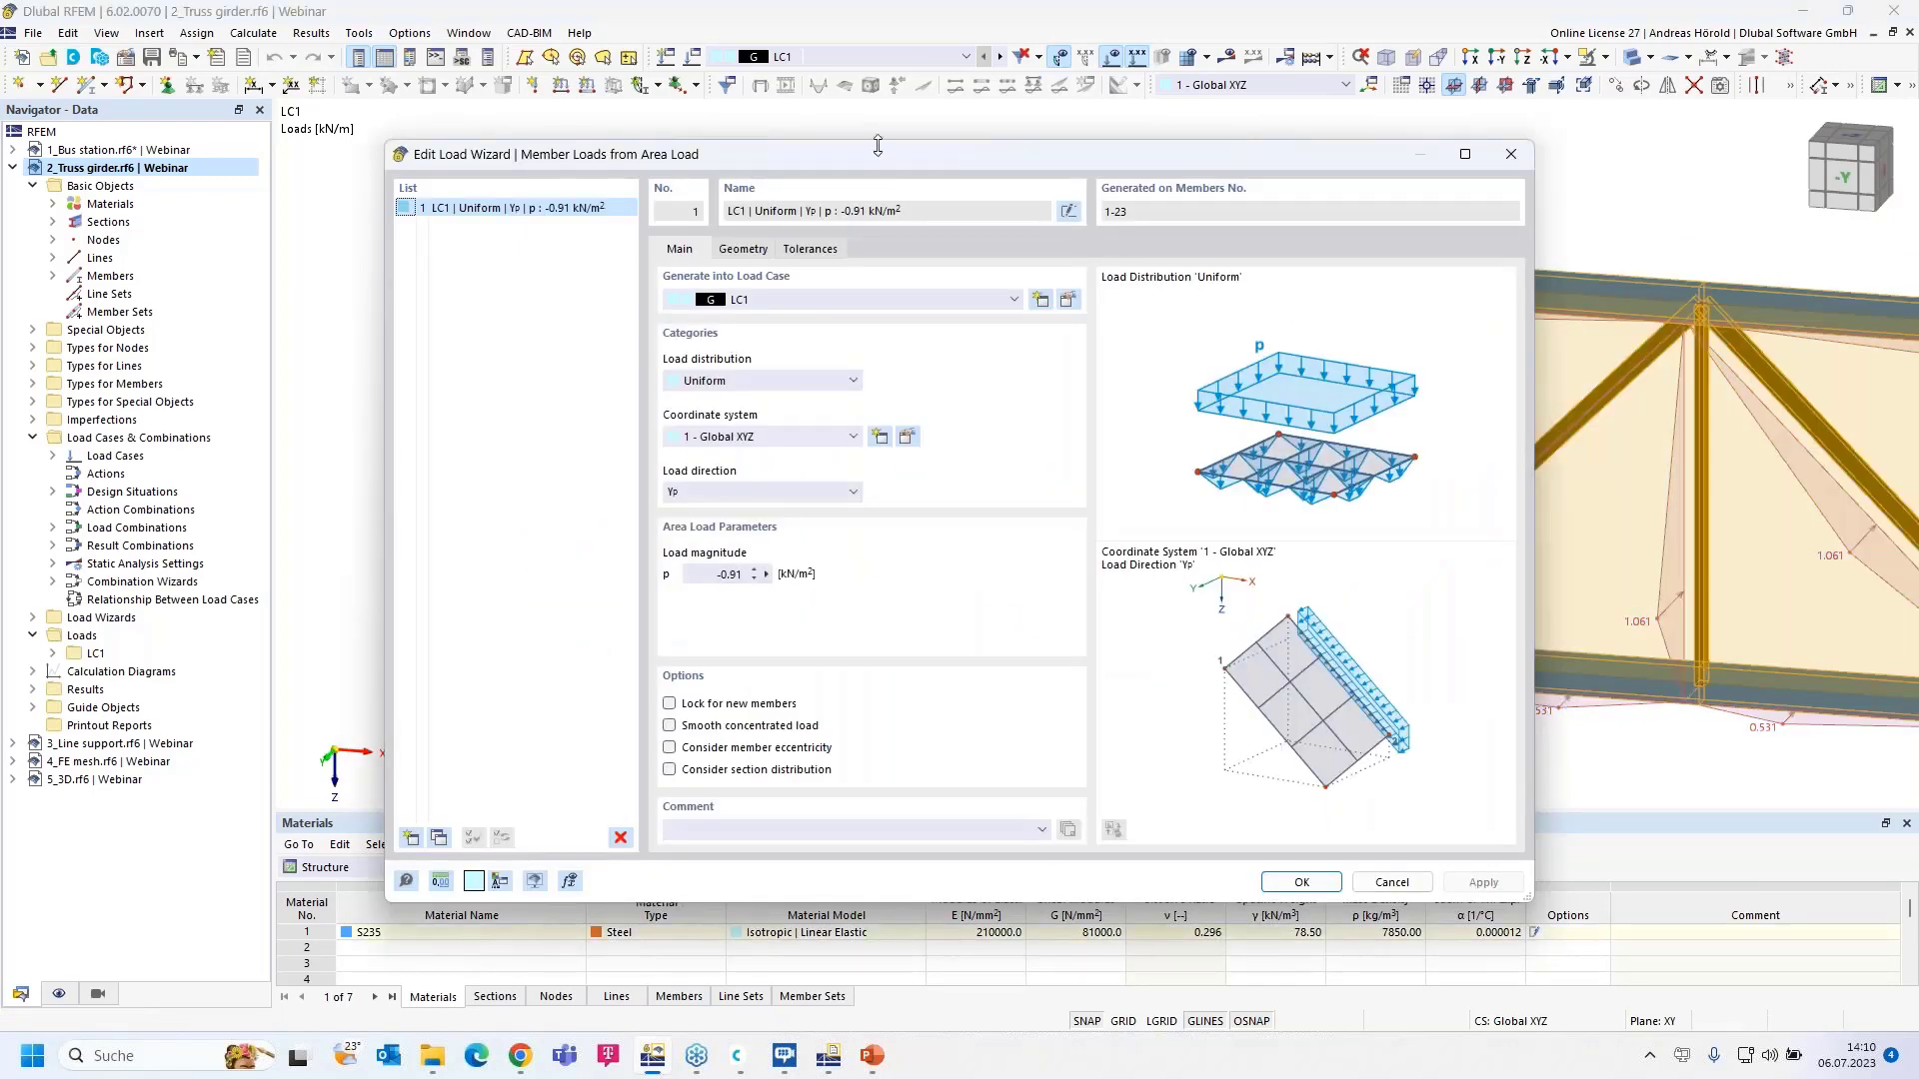
pyautogui.moveTo(878, 158); pyautogui.dragTo(629, 211)
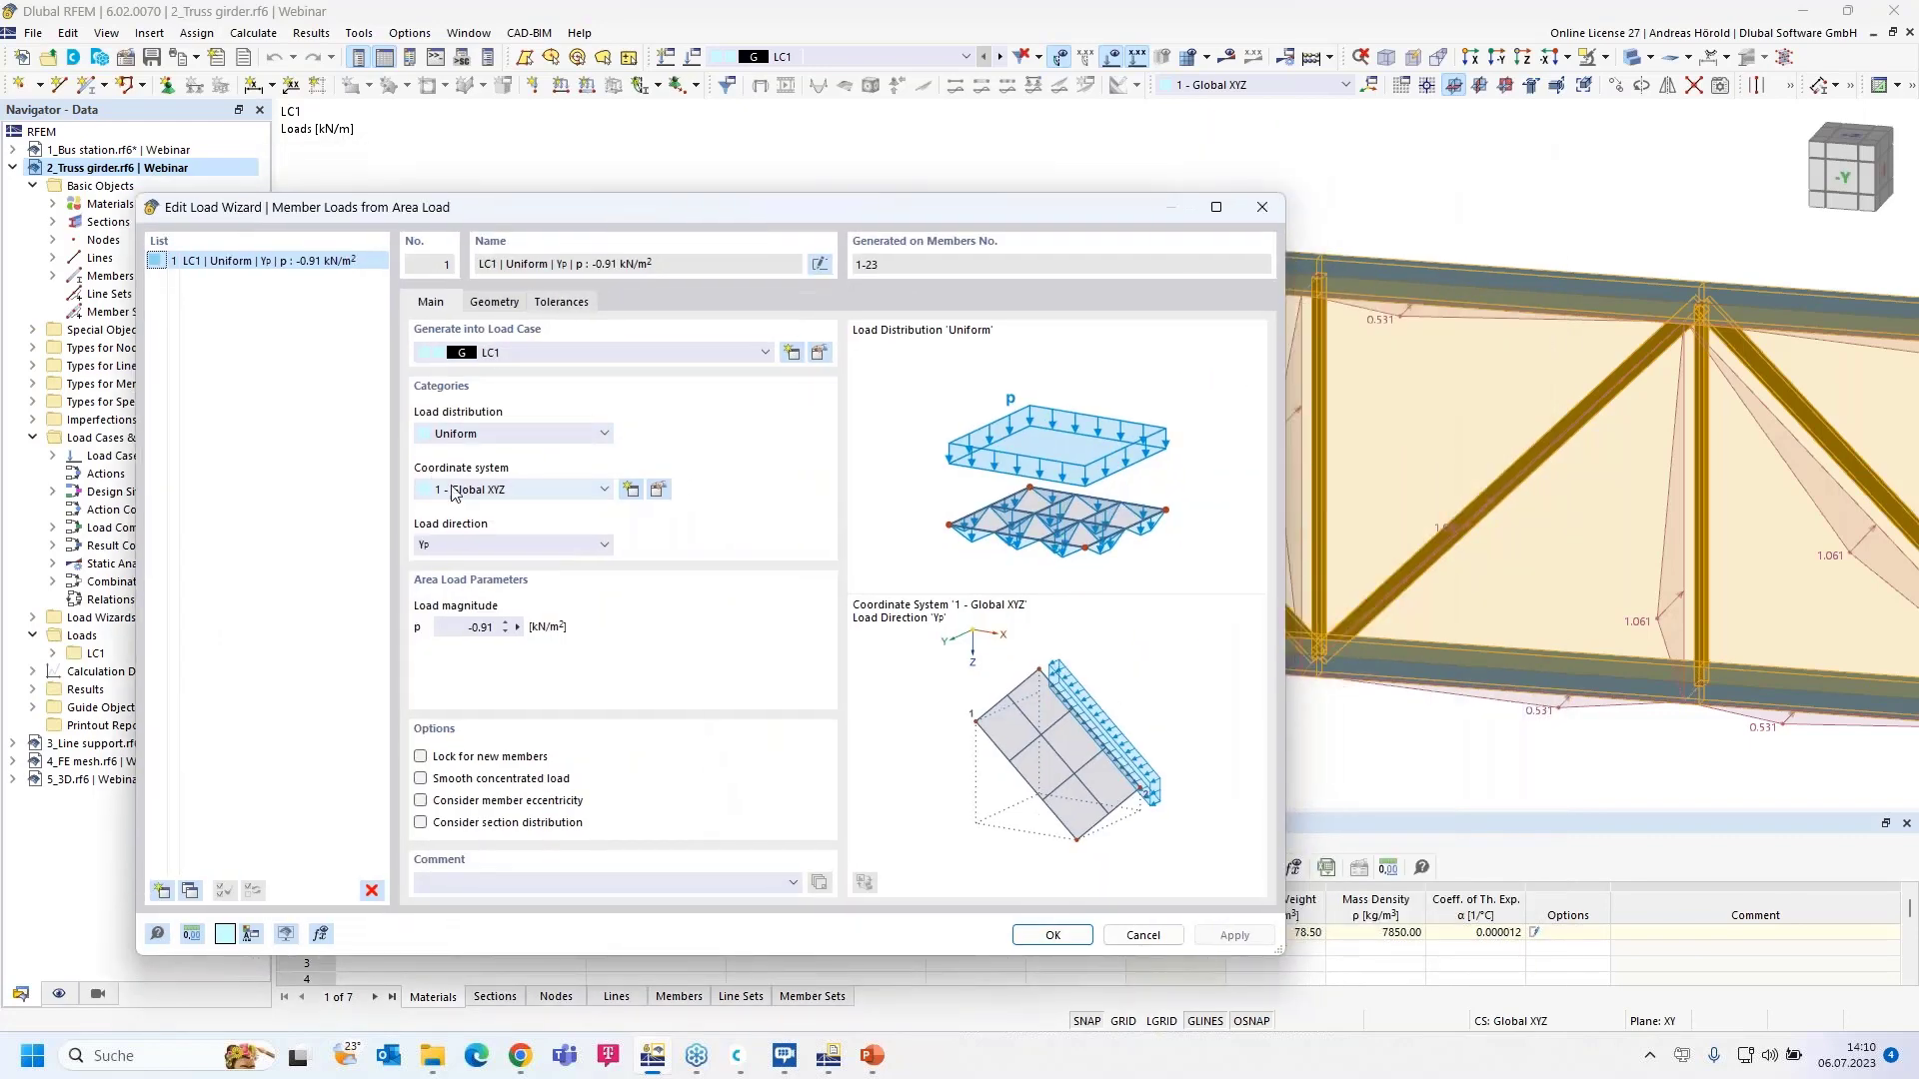
pyautogui.click(494, 304)
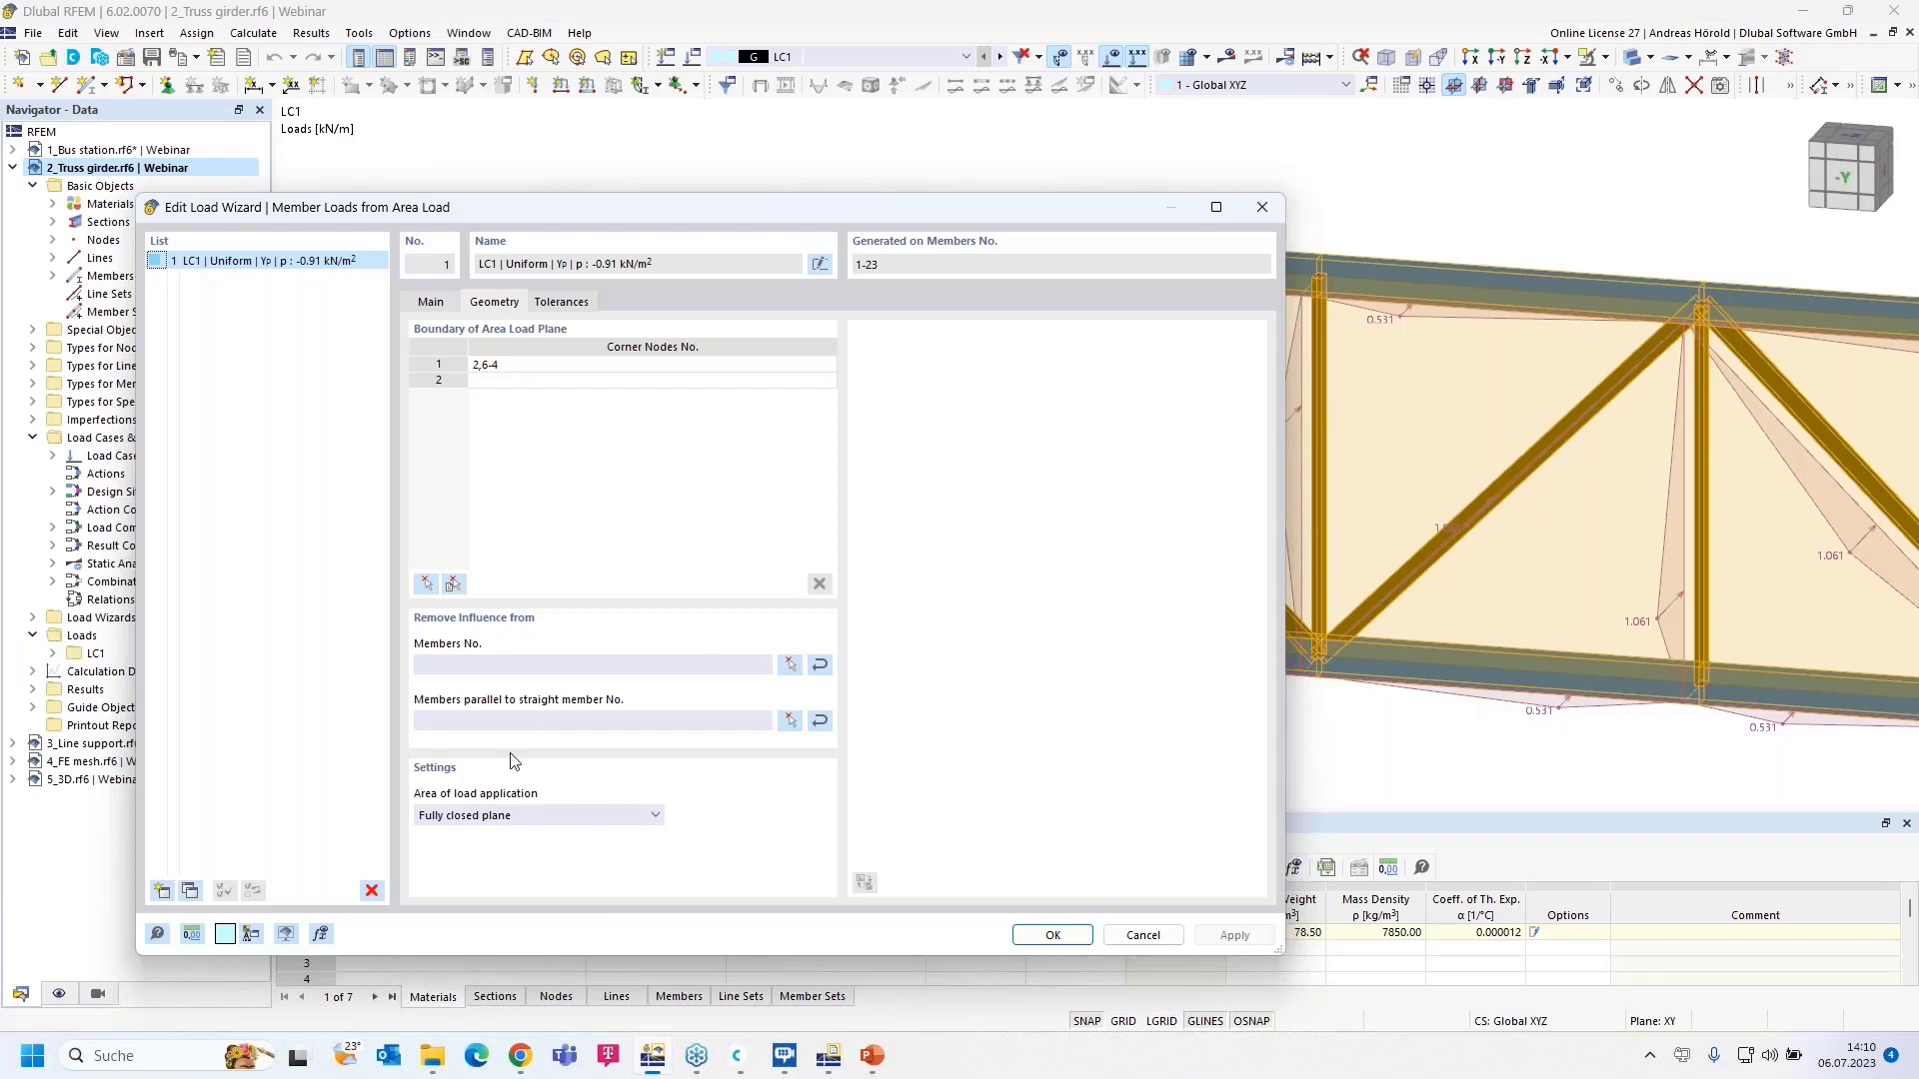
pyautogui.click(513, 816)
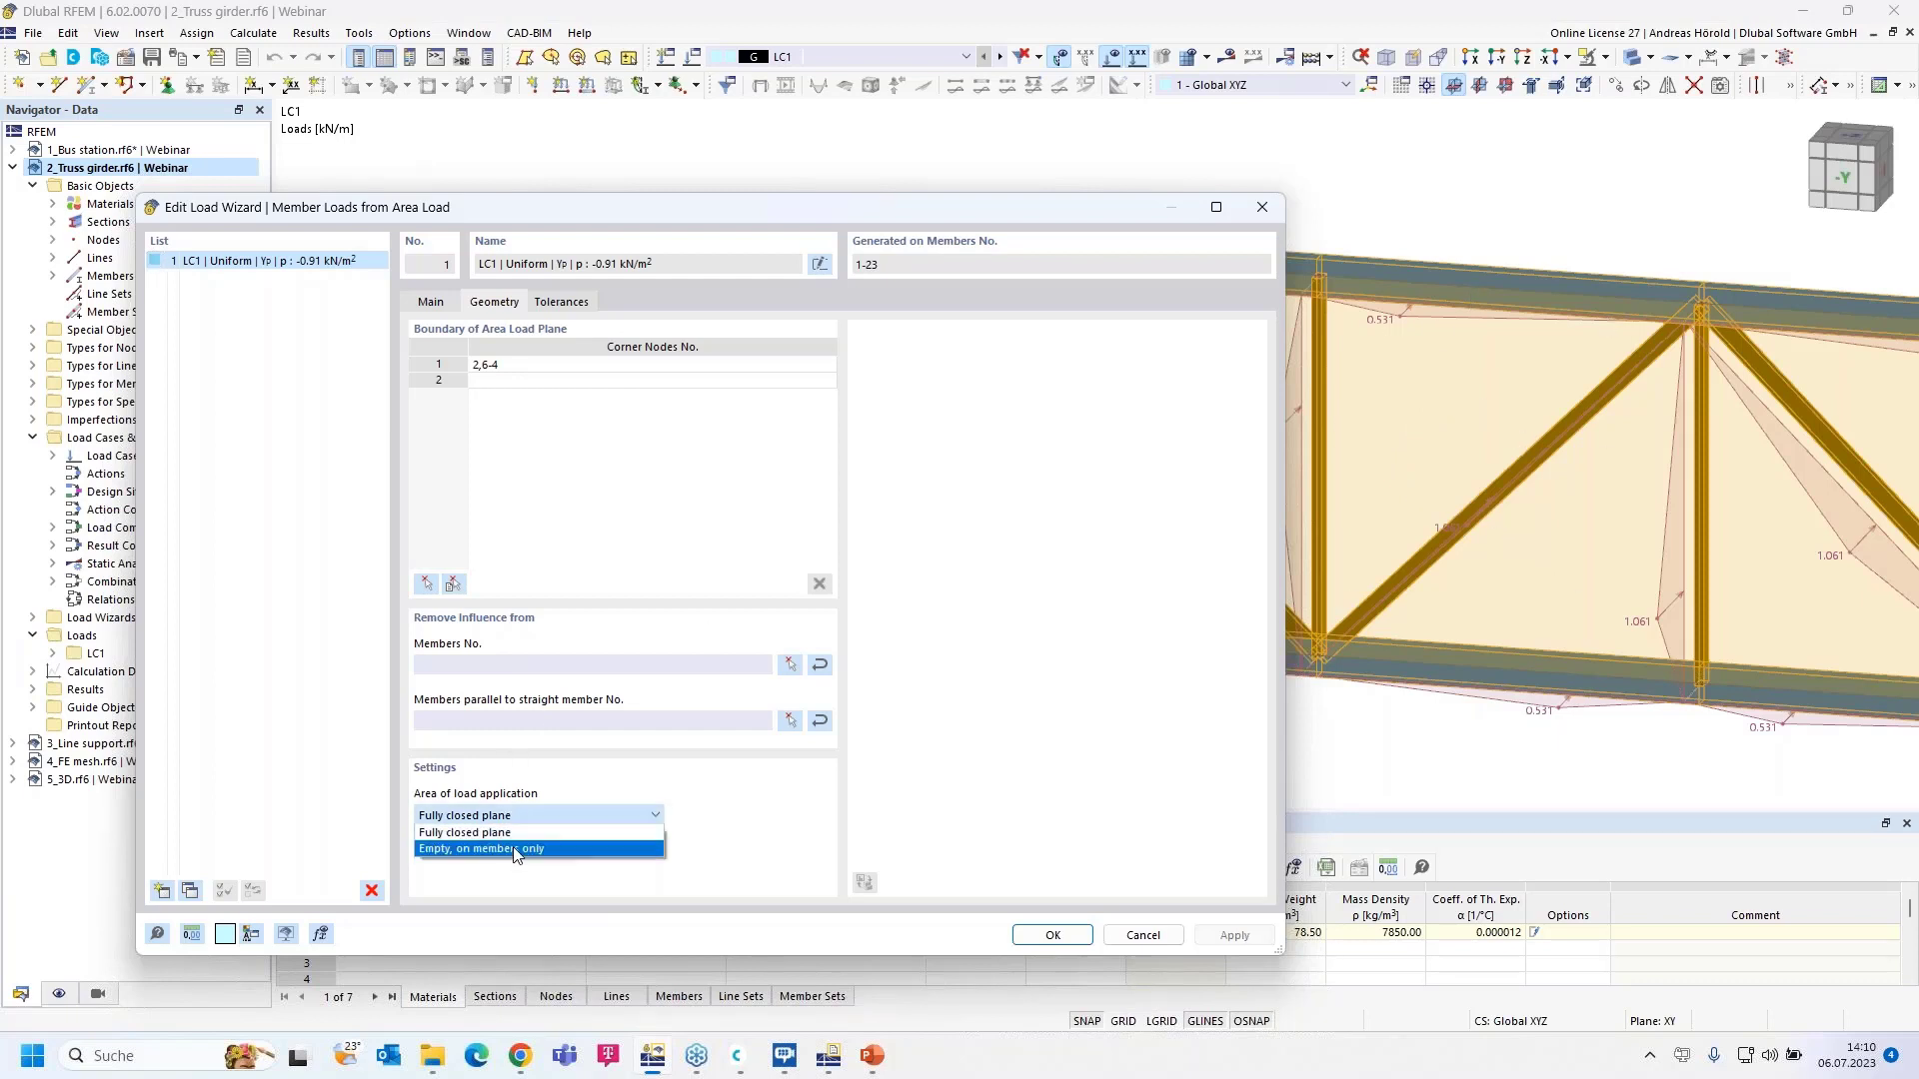
pyautogui.click(513, 848)
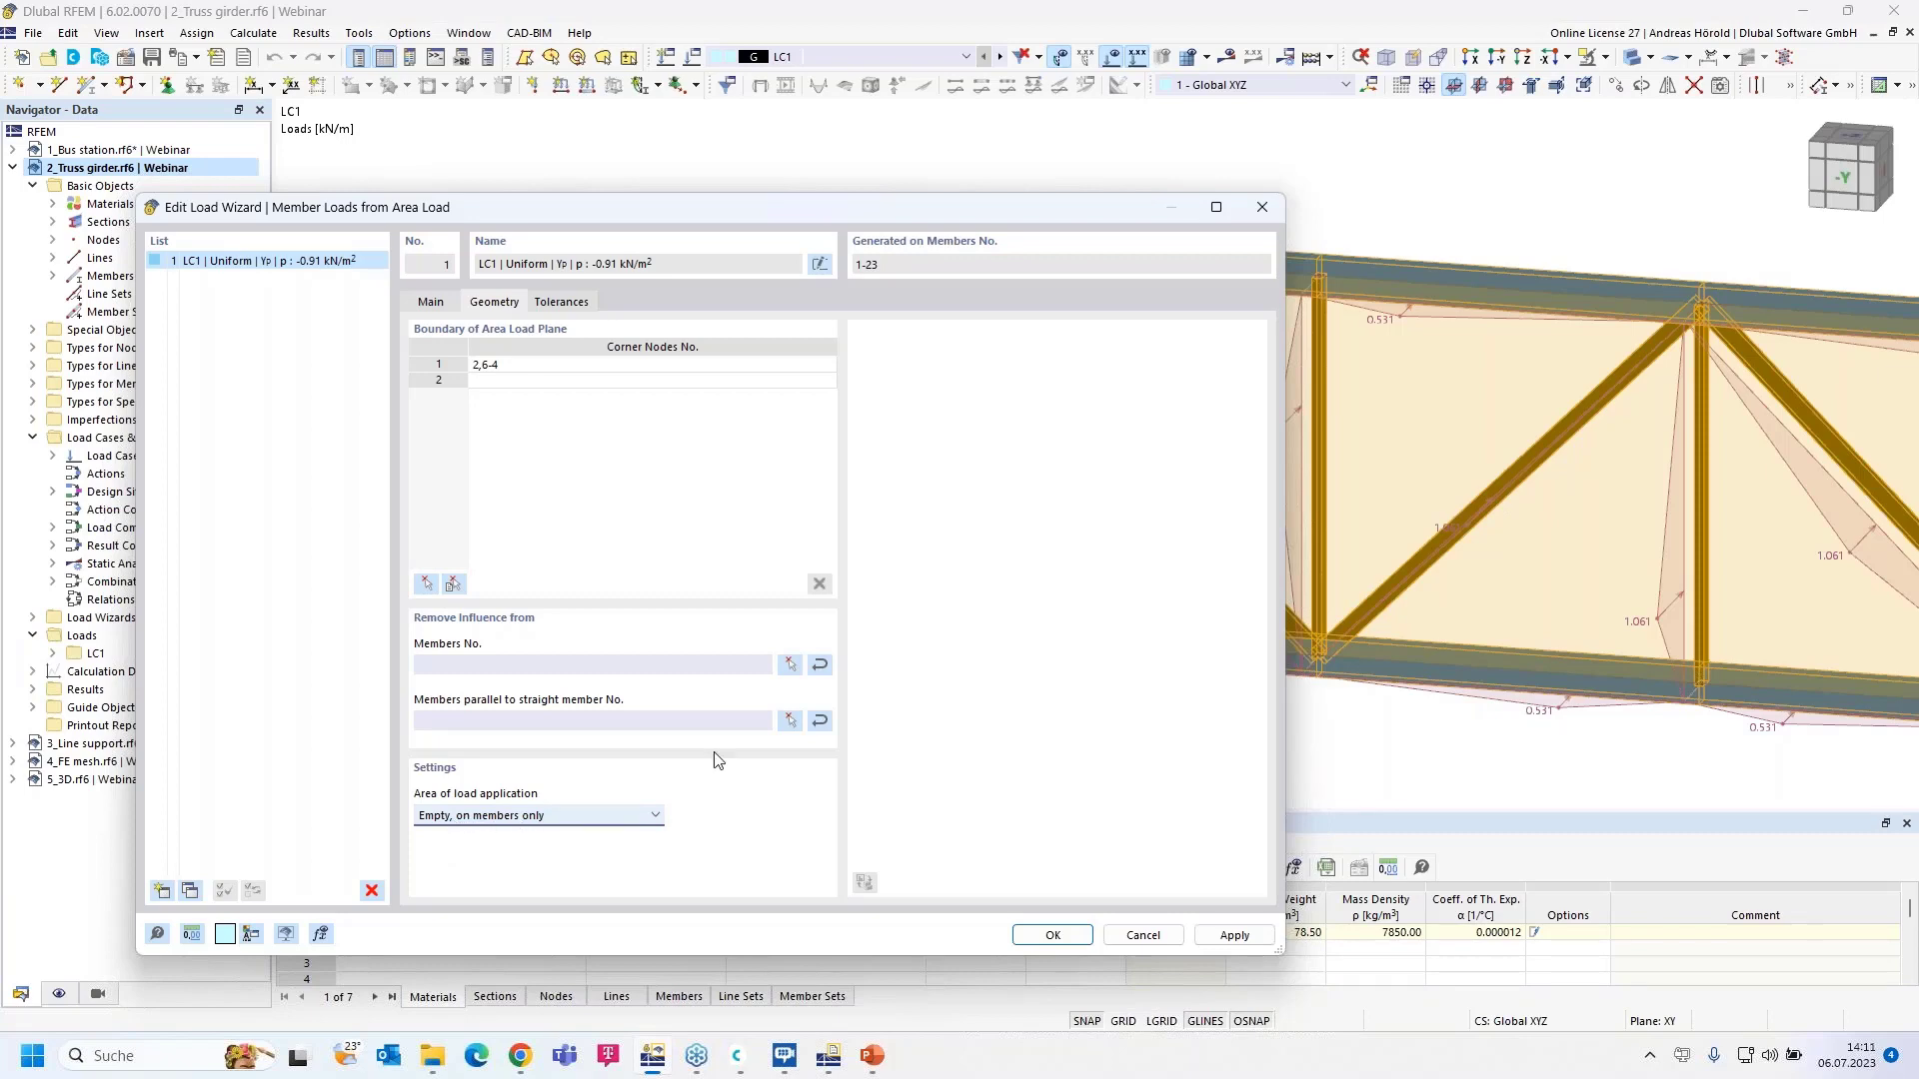
pyautogui.moveTo(943, 208); pyautogui.dragTo(564, 192)
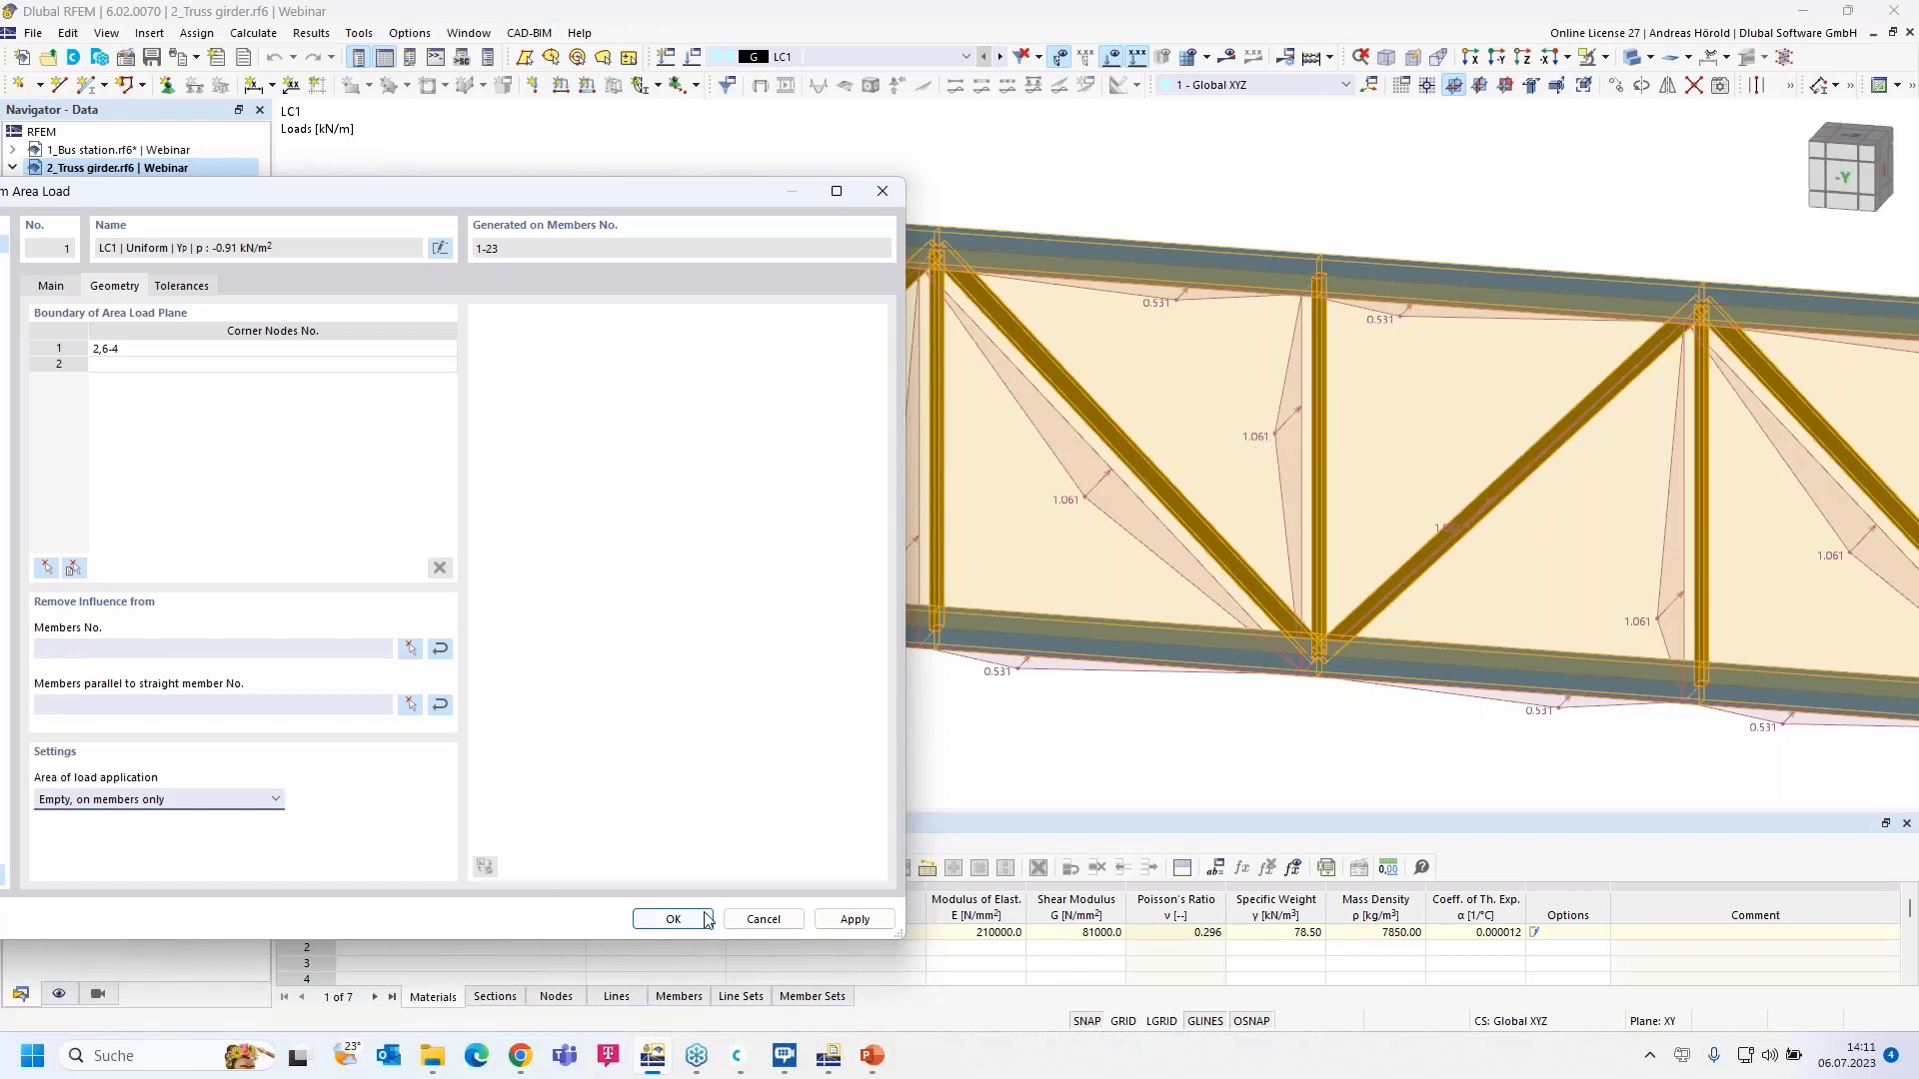
pyautogui.click(854, 919)
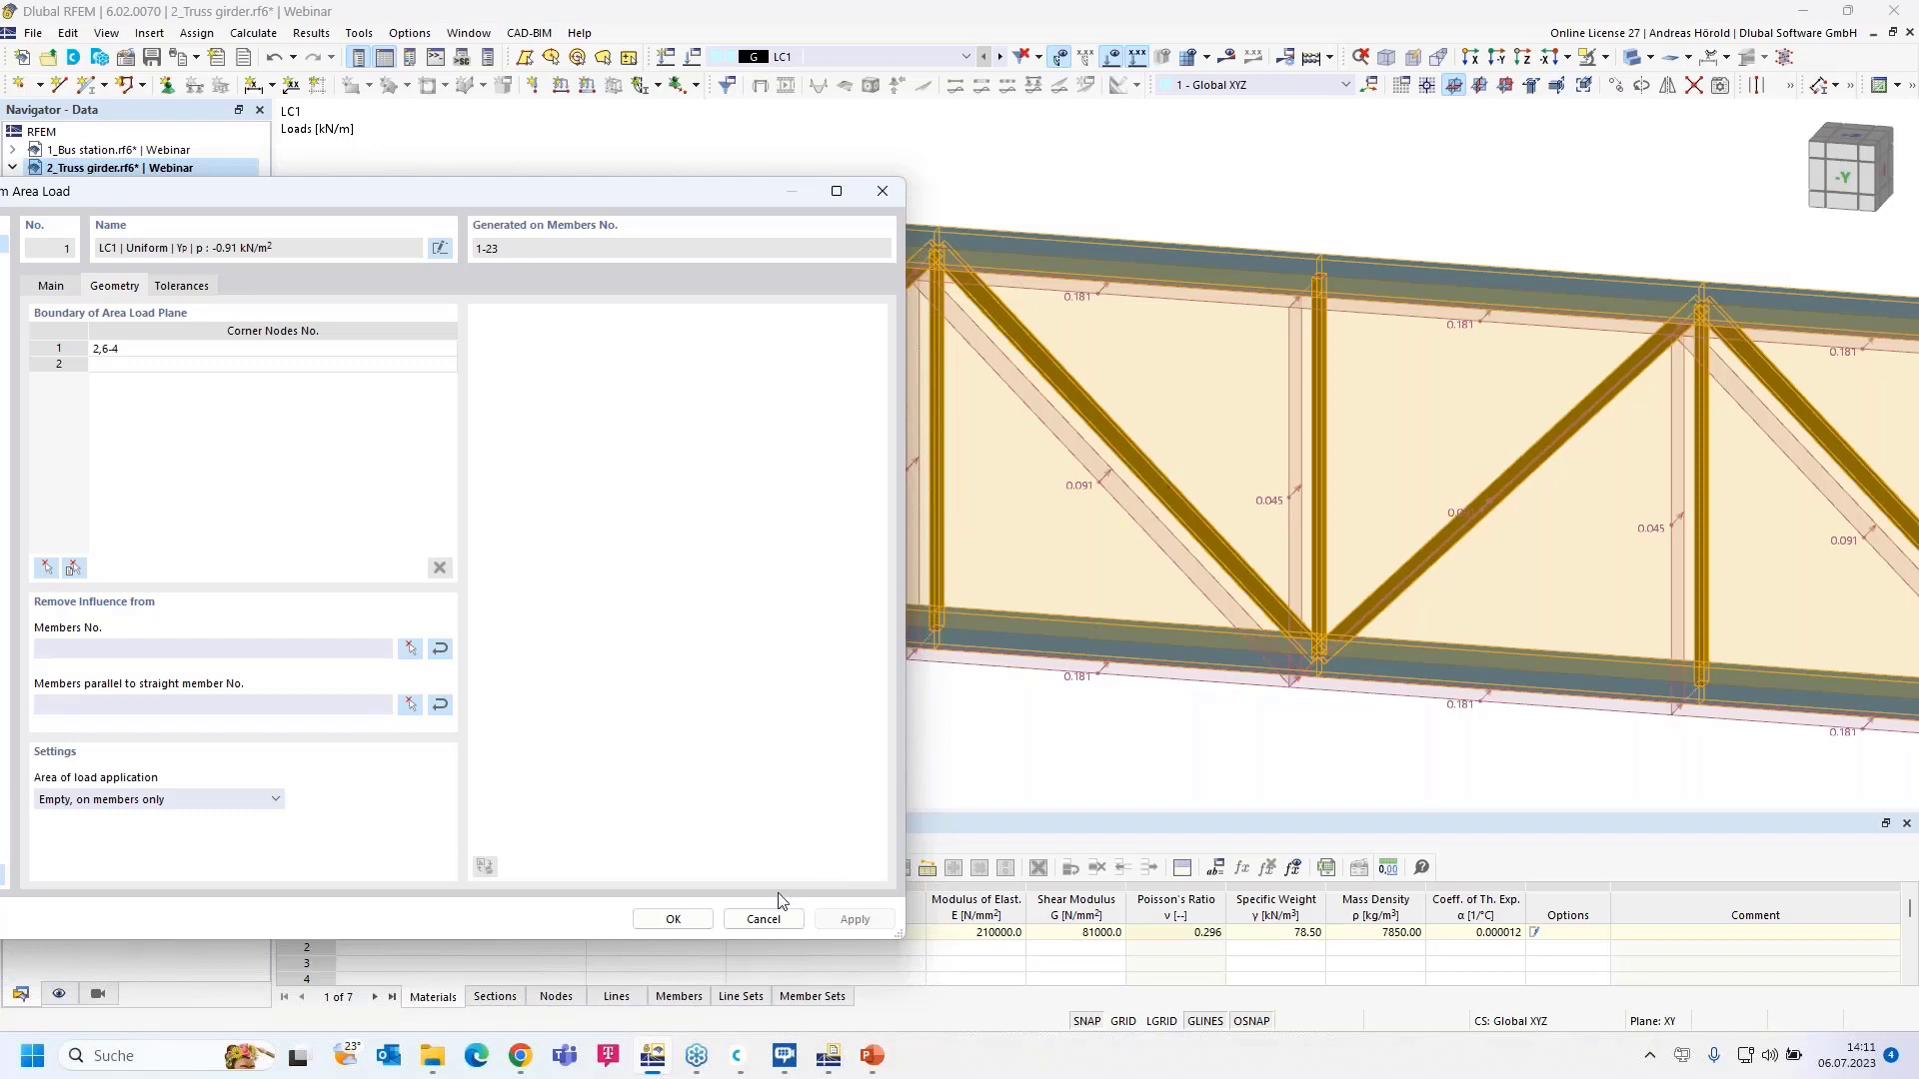
pyautogui.click(671, 917)
# - Set the section rotation angle of the truss girder's first diagonal, member 8, to 90°
pyautogui.scroll(6, 741, 495)
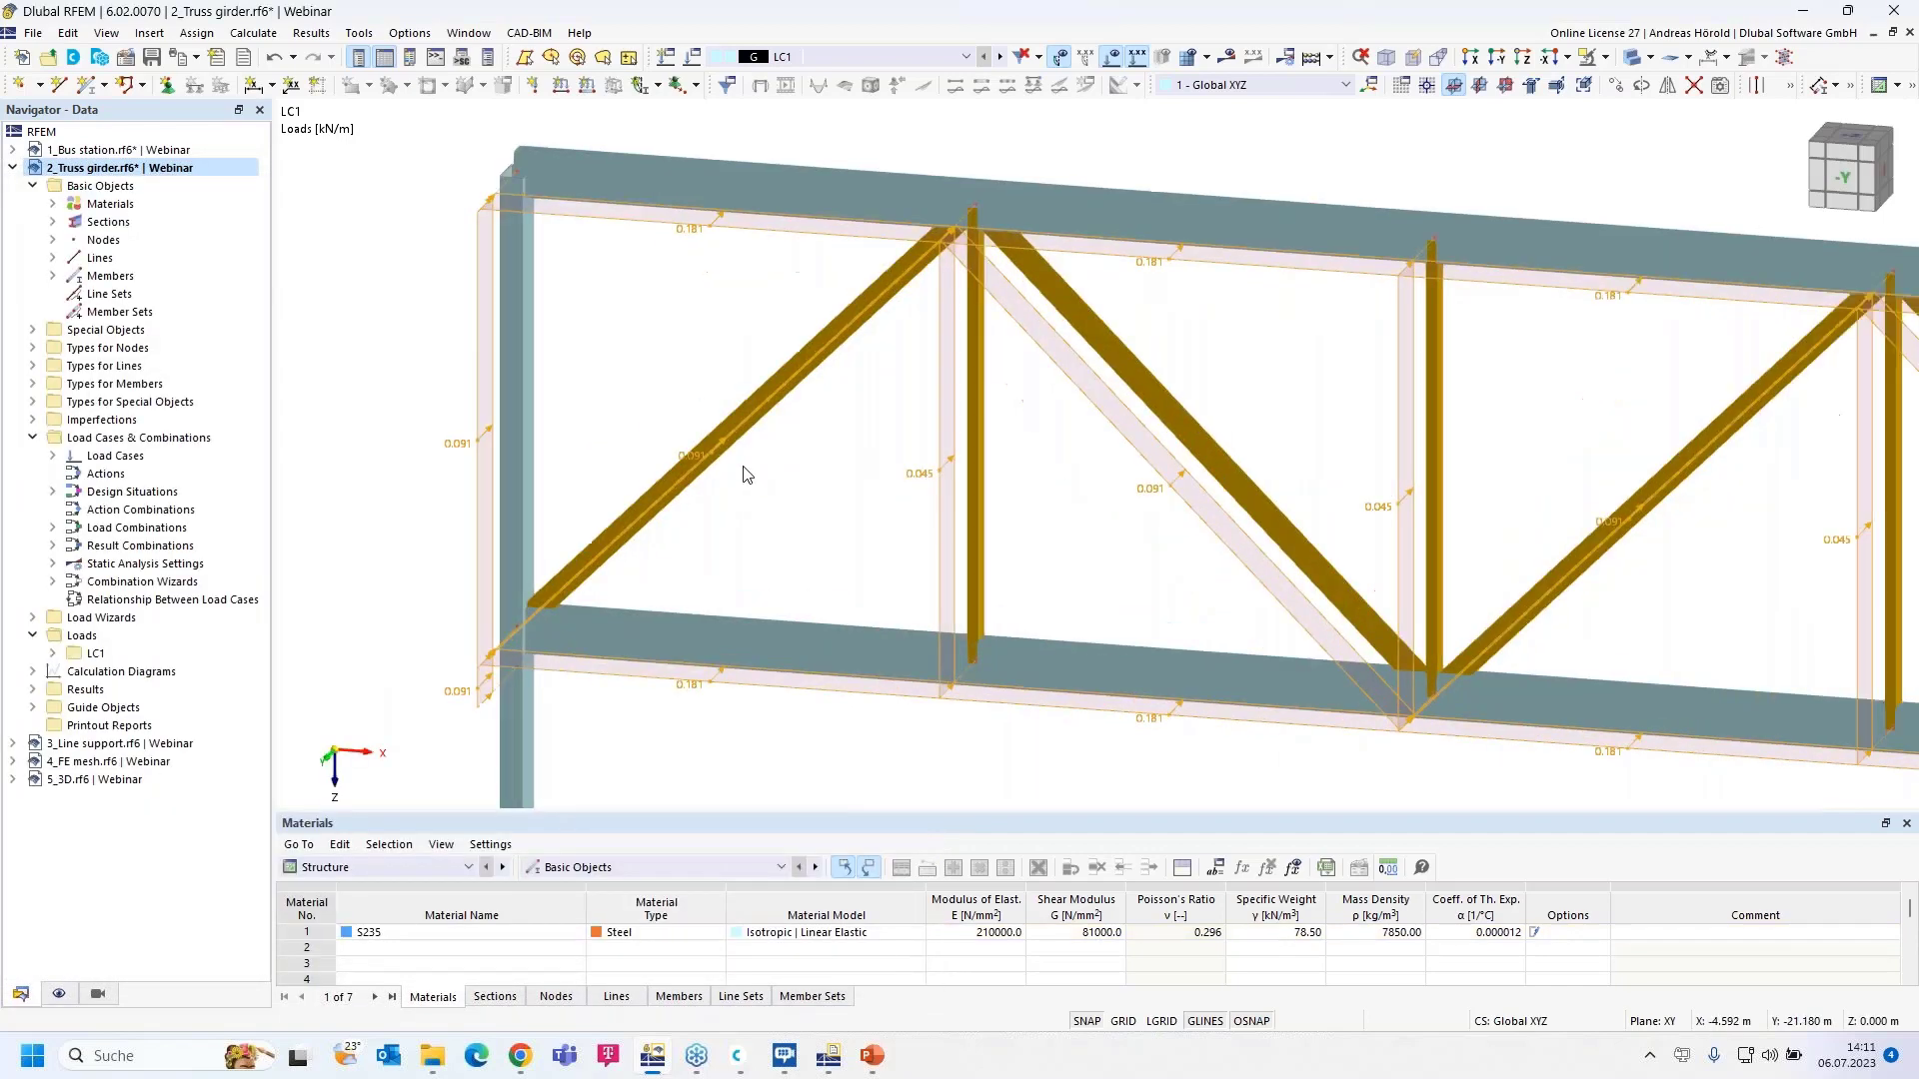
pyautogui.moveTo(763, 480); pyautogui.dragTo(867, 518, button='middle')
pyautogui.scroll(-4, 867, 519)
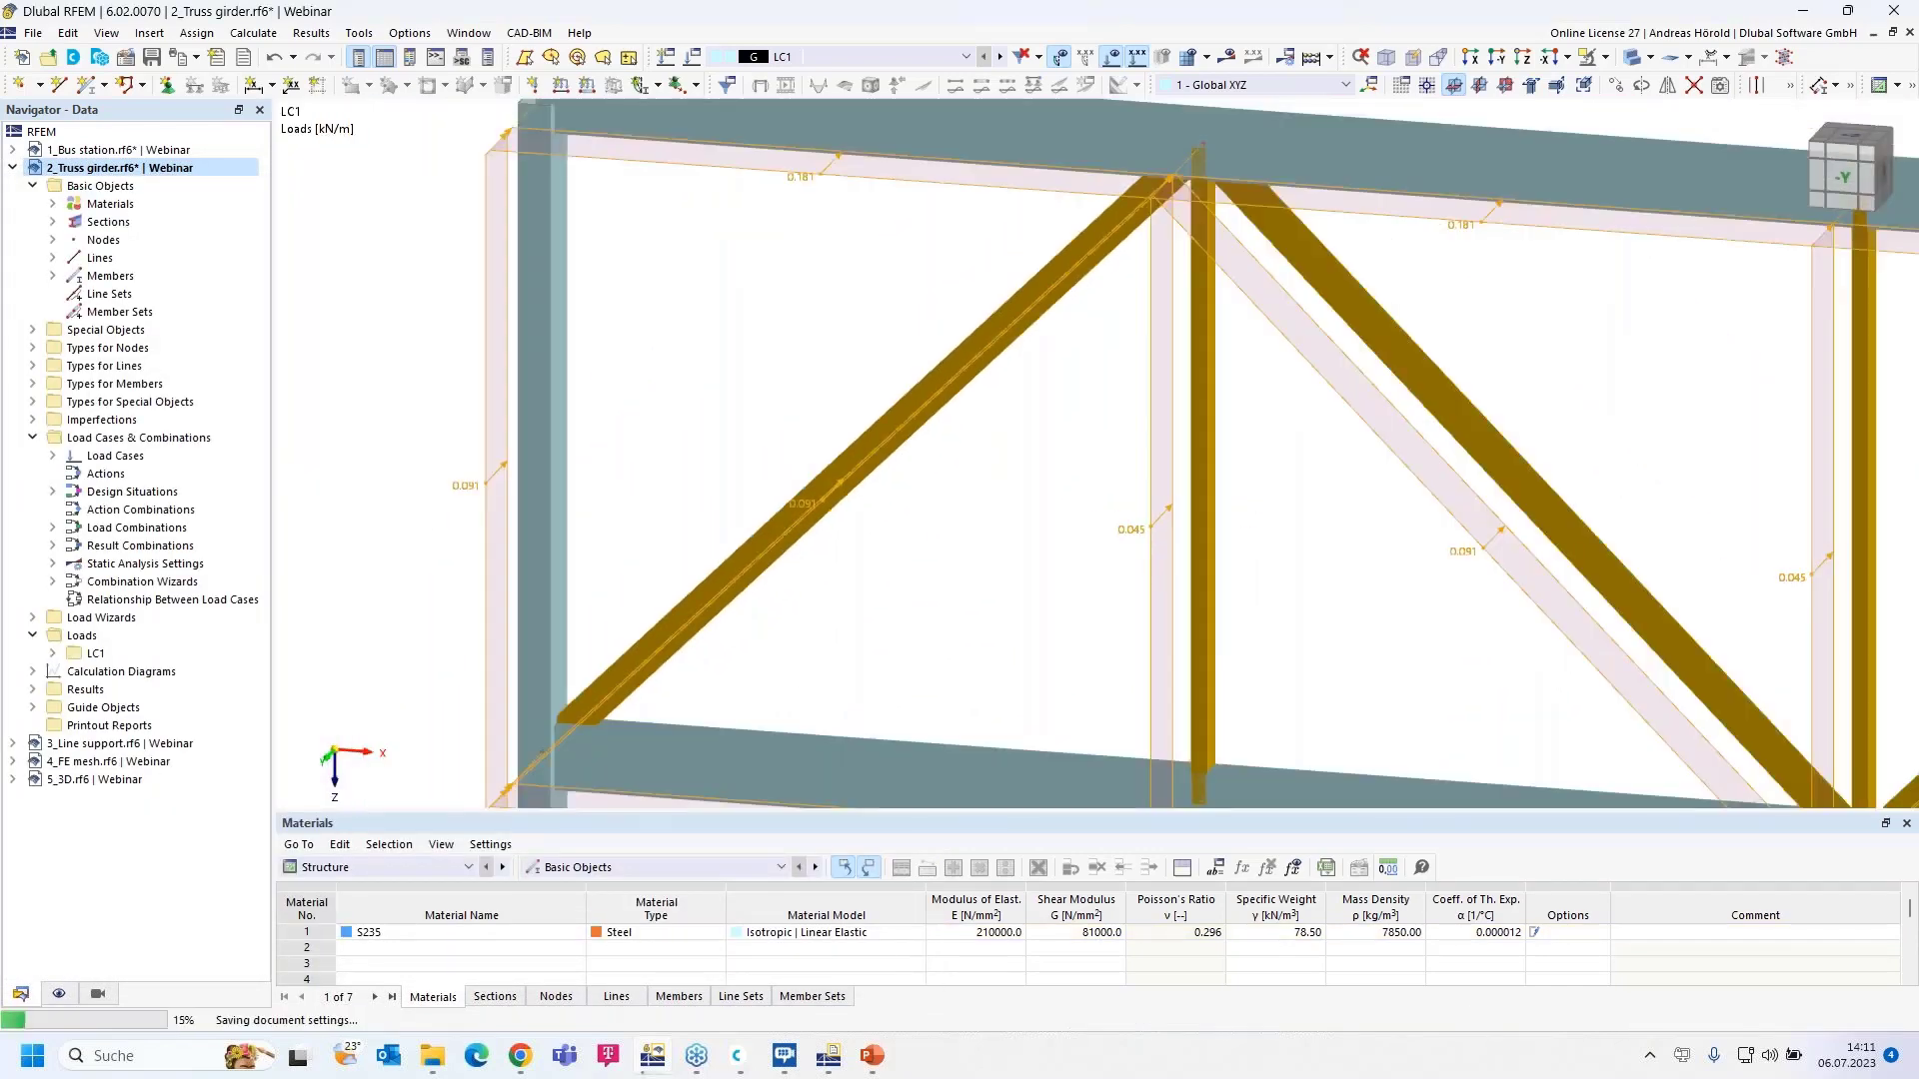
pyautogui.scroll(2, 866, 453)
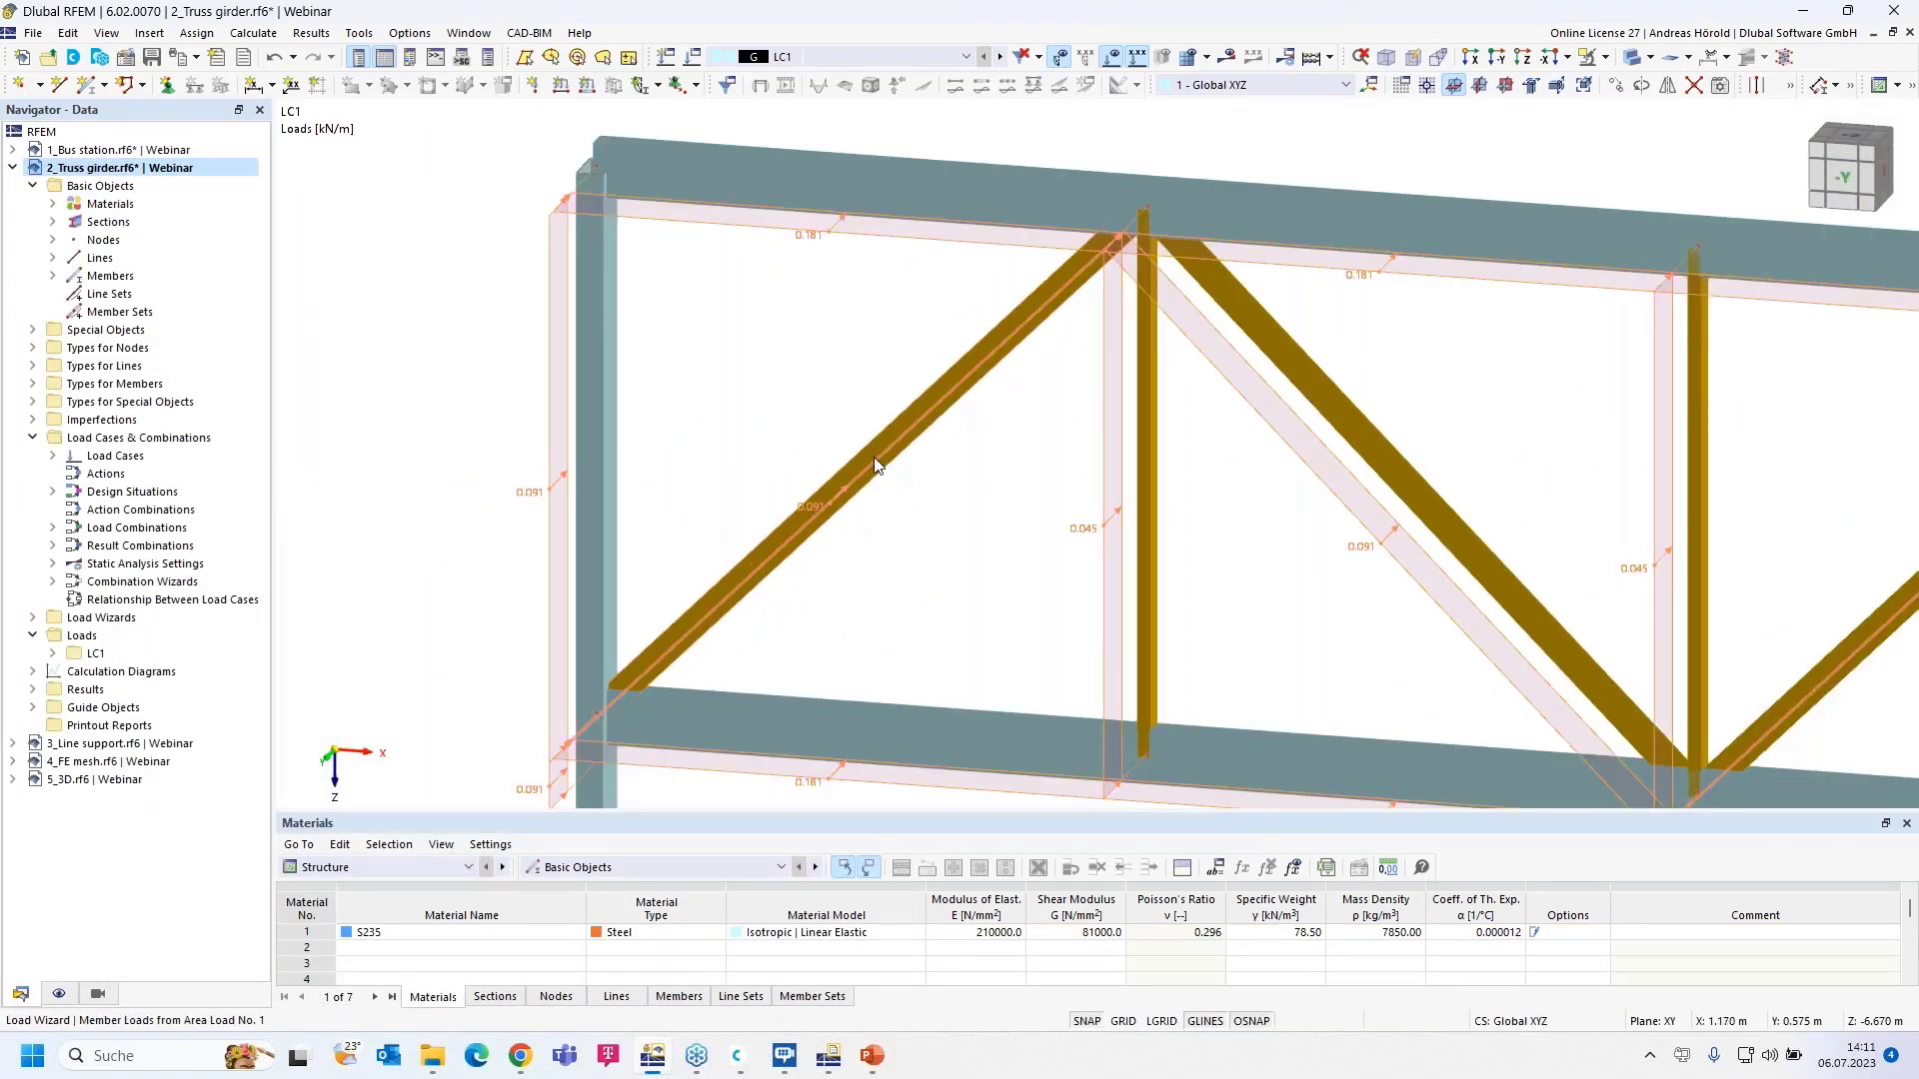
pyautogui.doubleClick(873, 457)
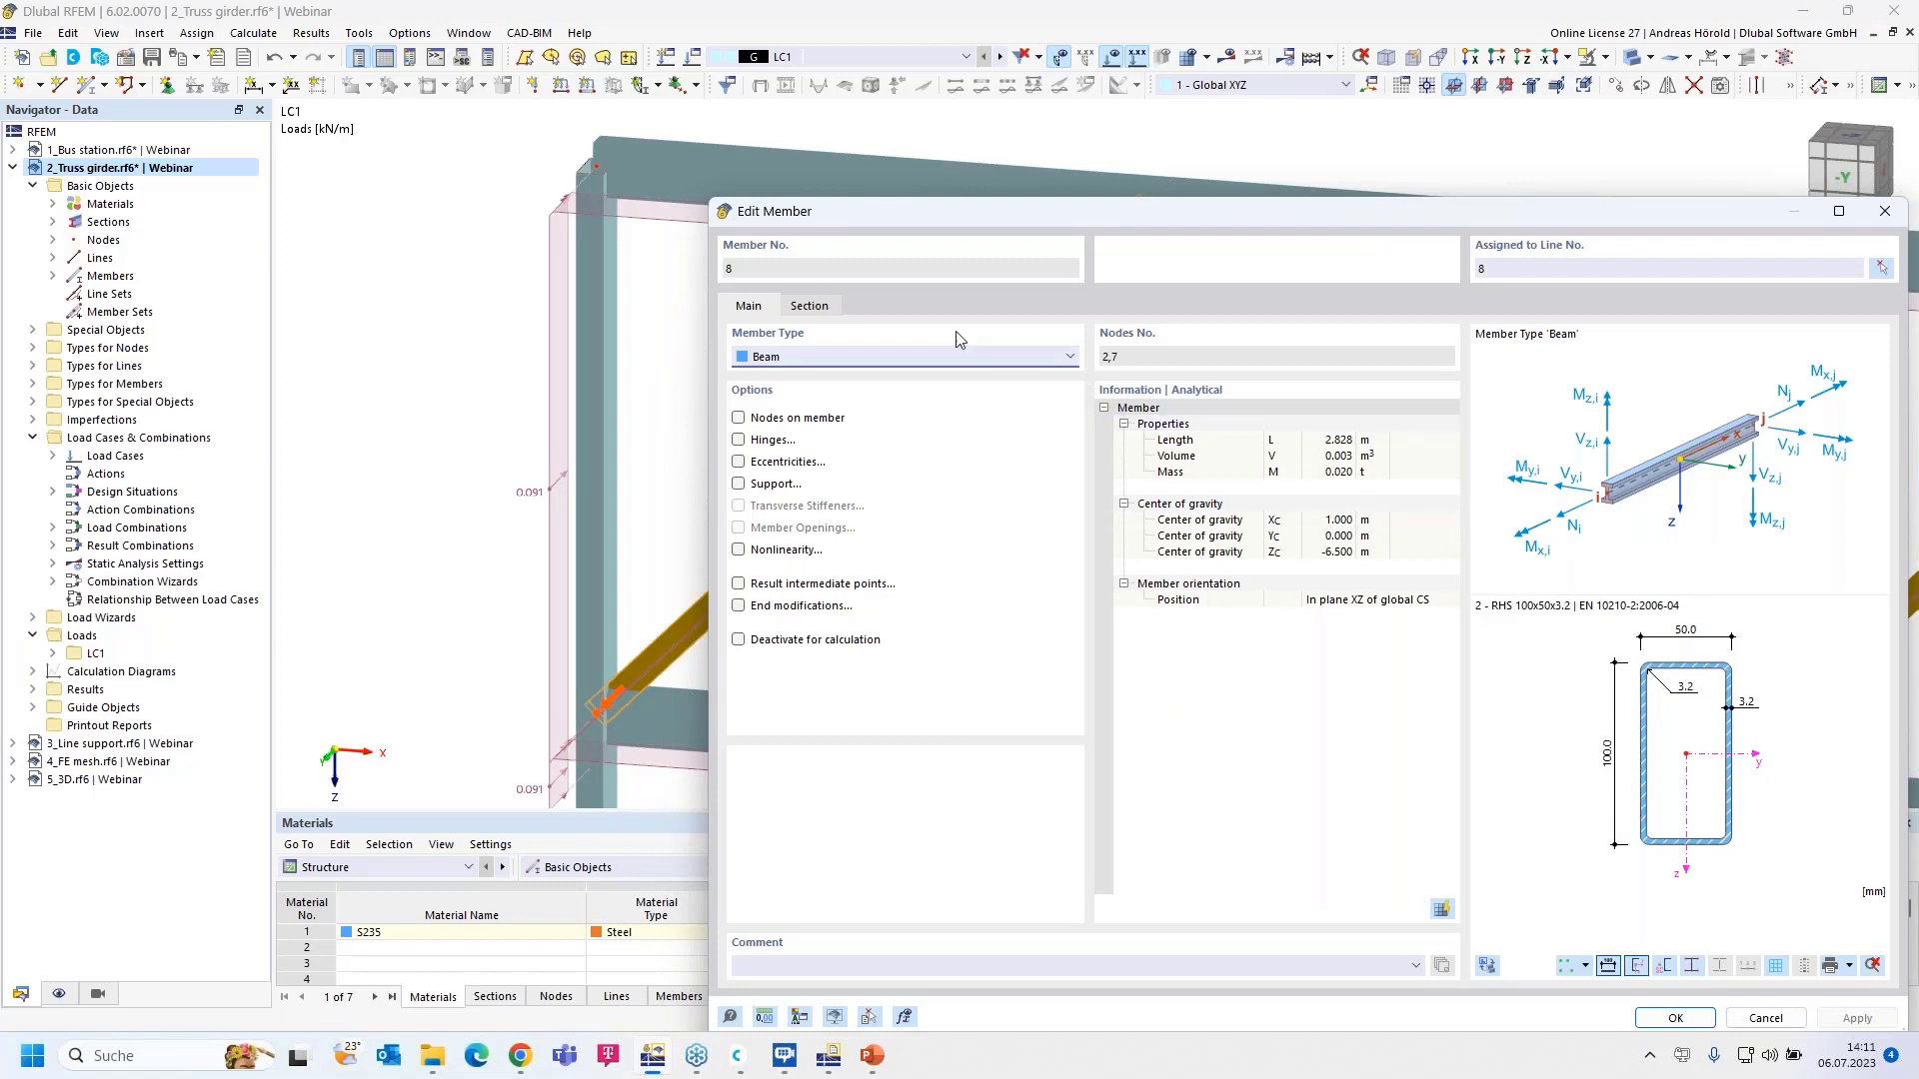
pyautogui.click(822, 312)
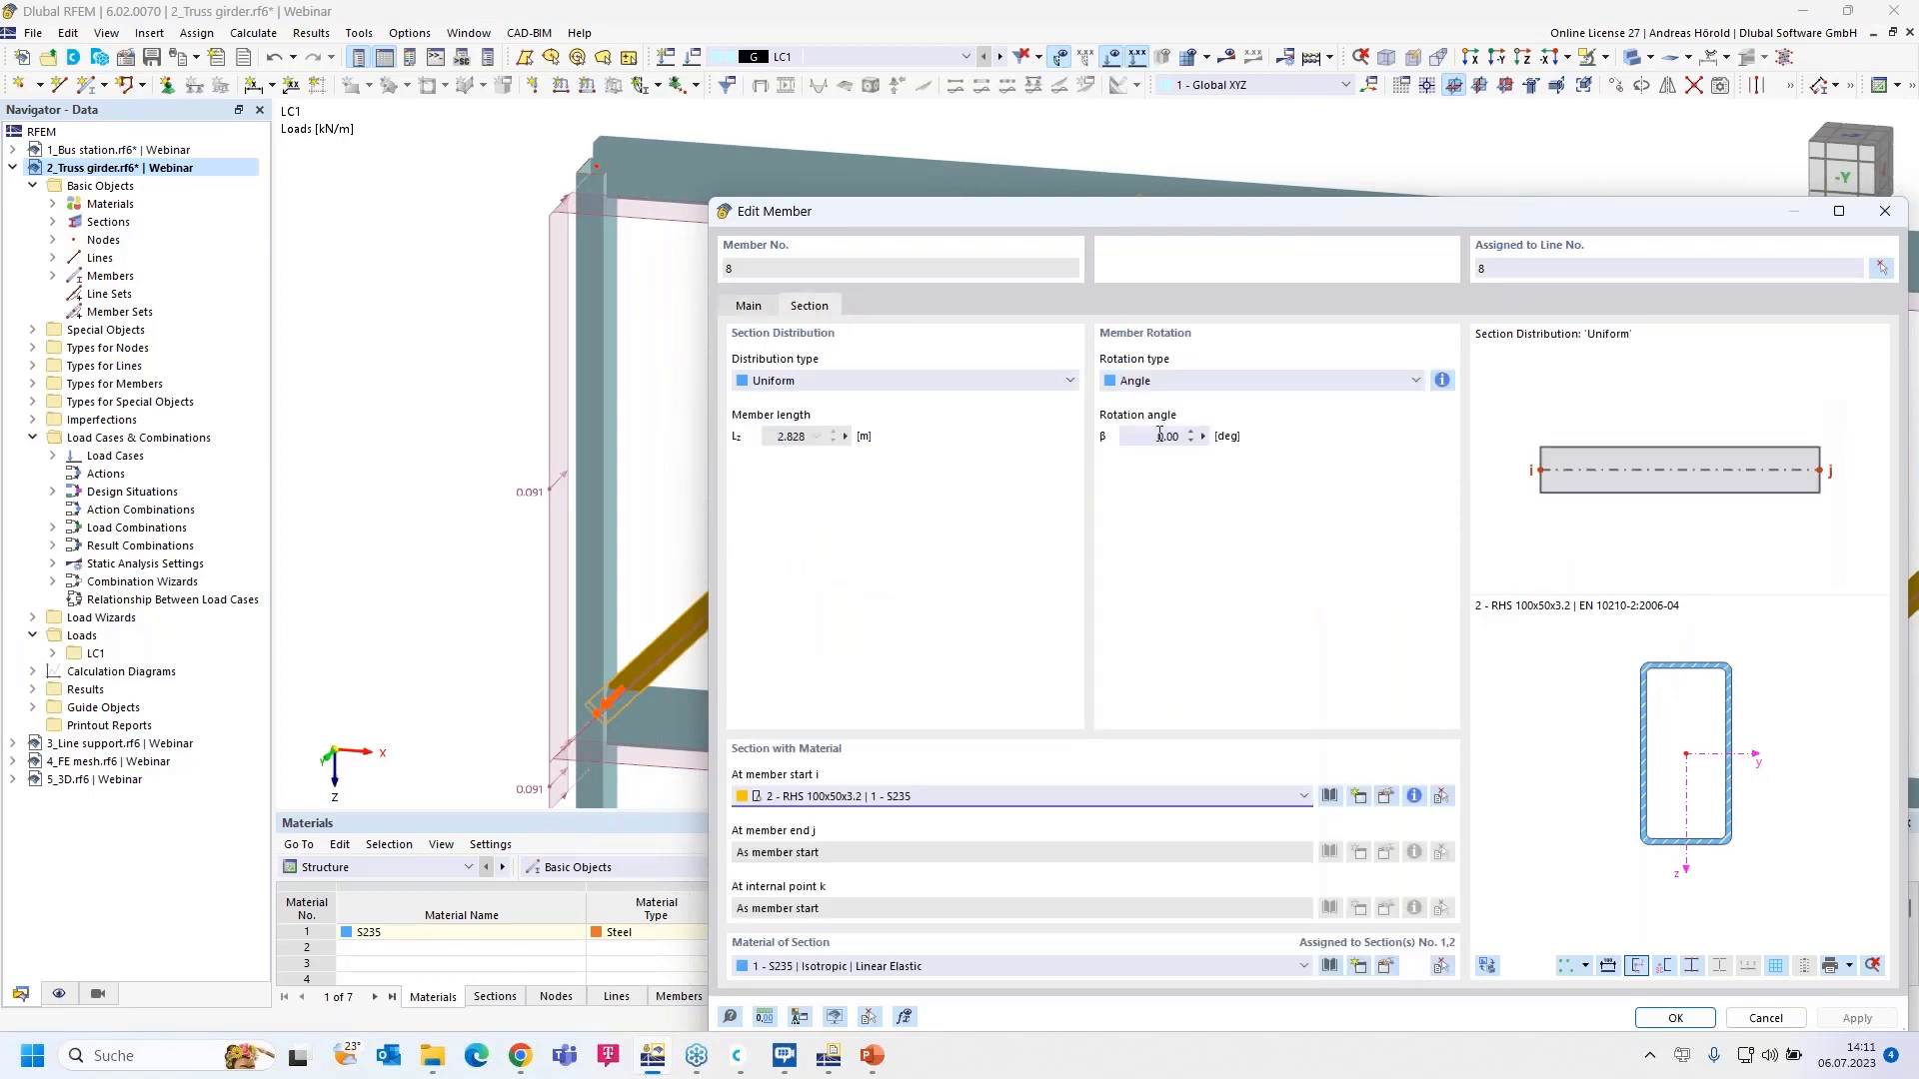
pyautogui.click(1160, 436)
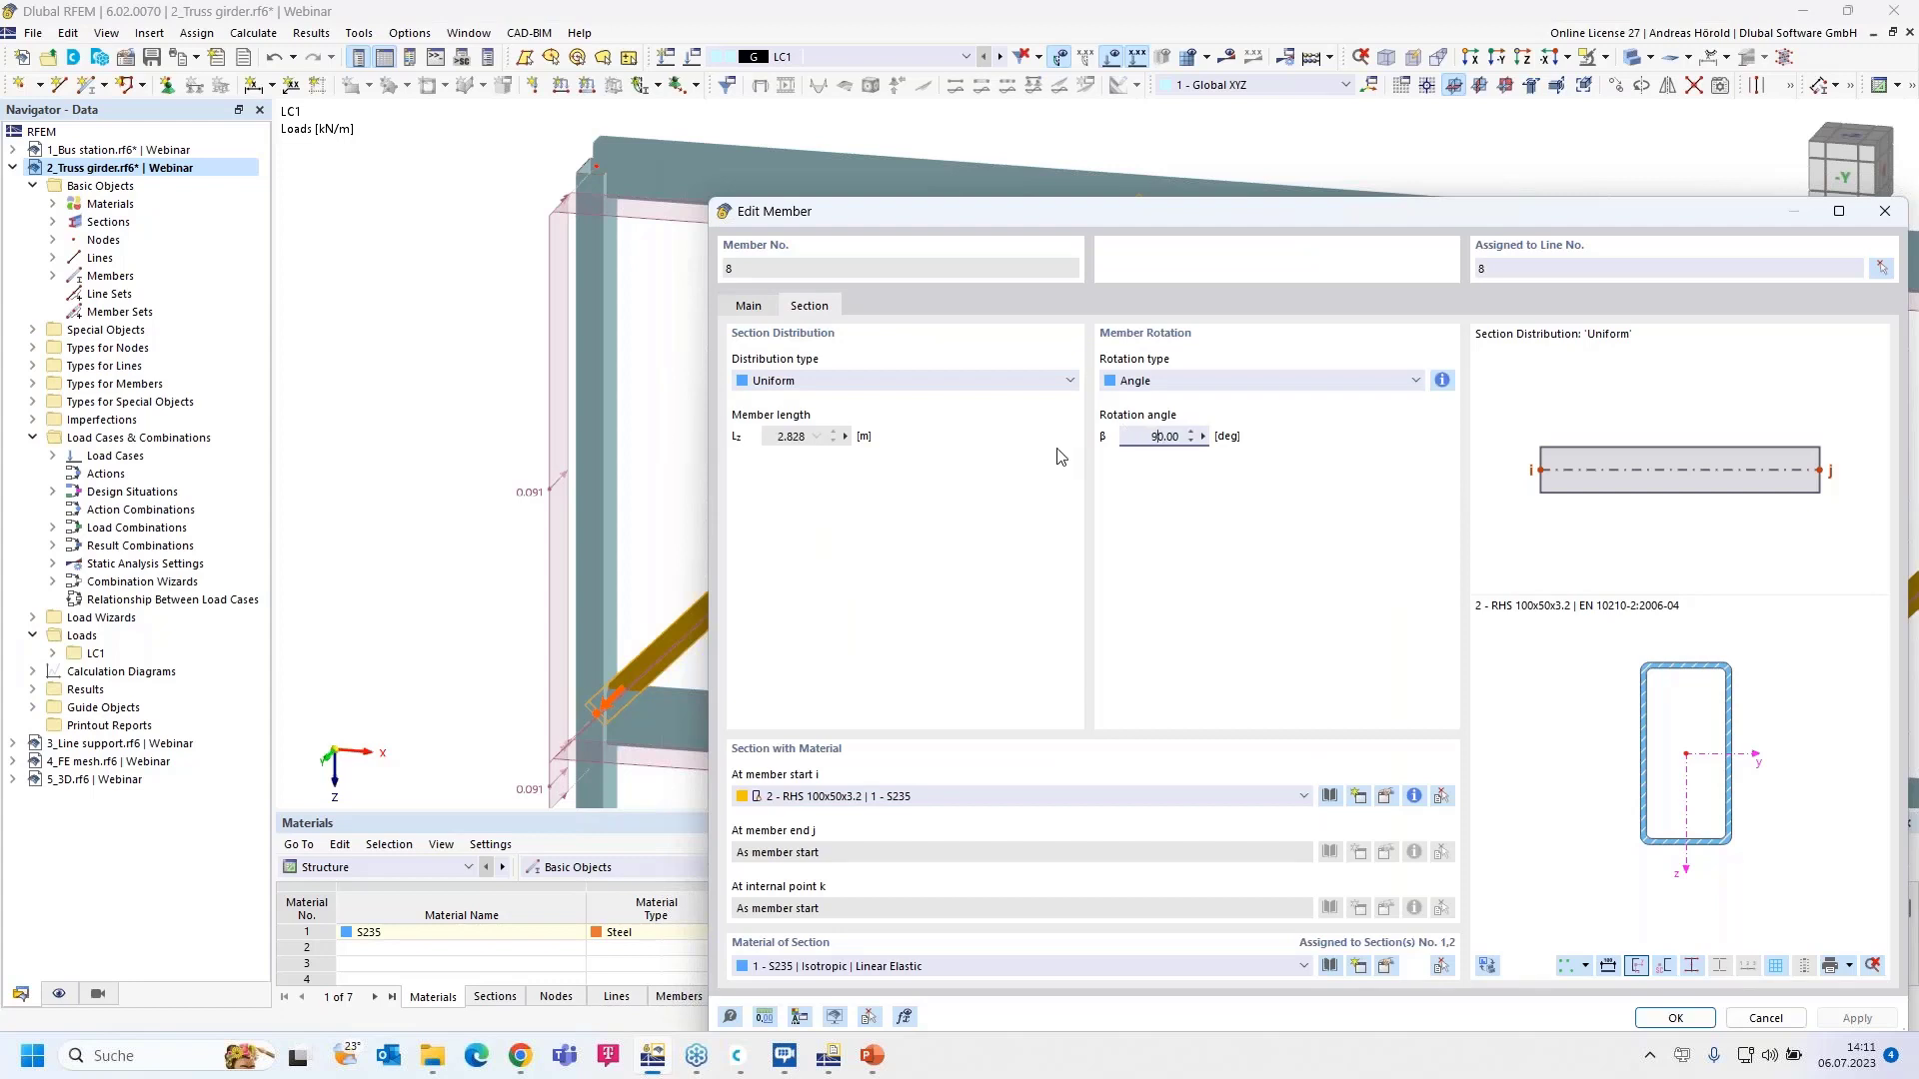
pyautogui.click(1657, 1015)
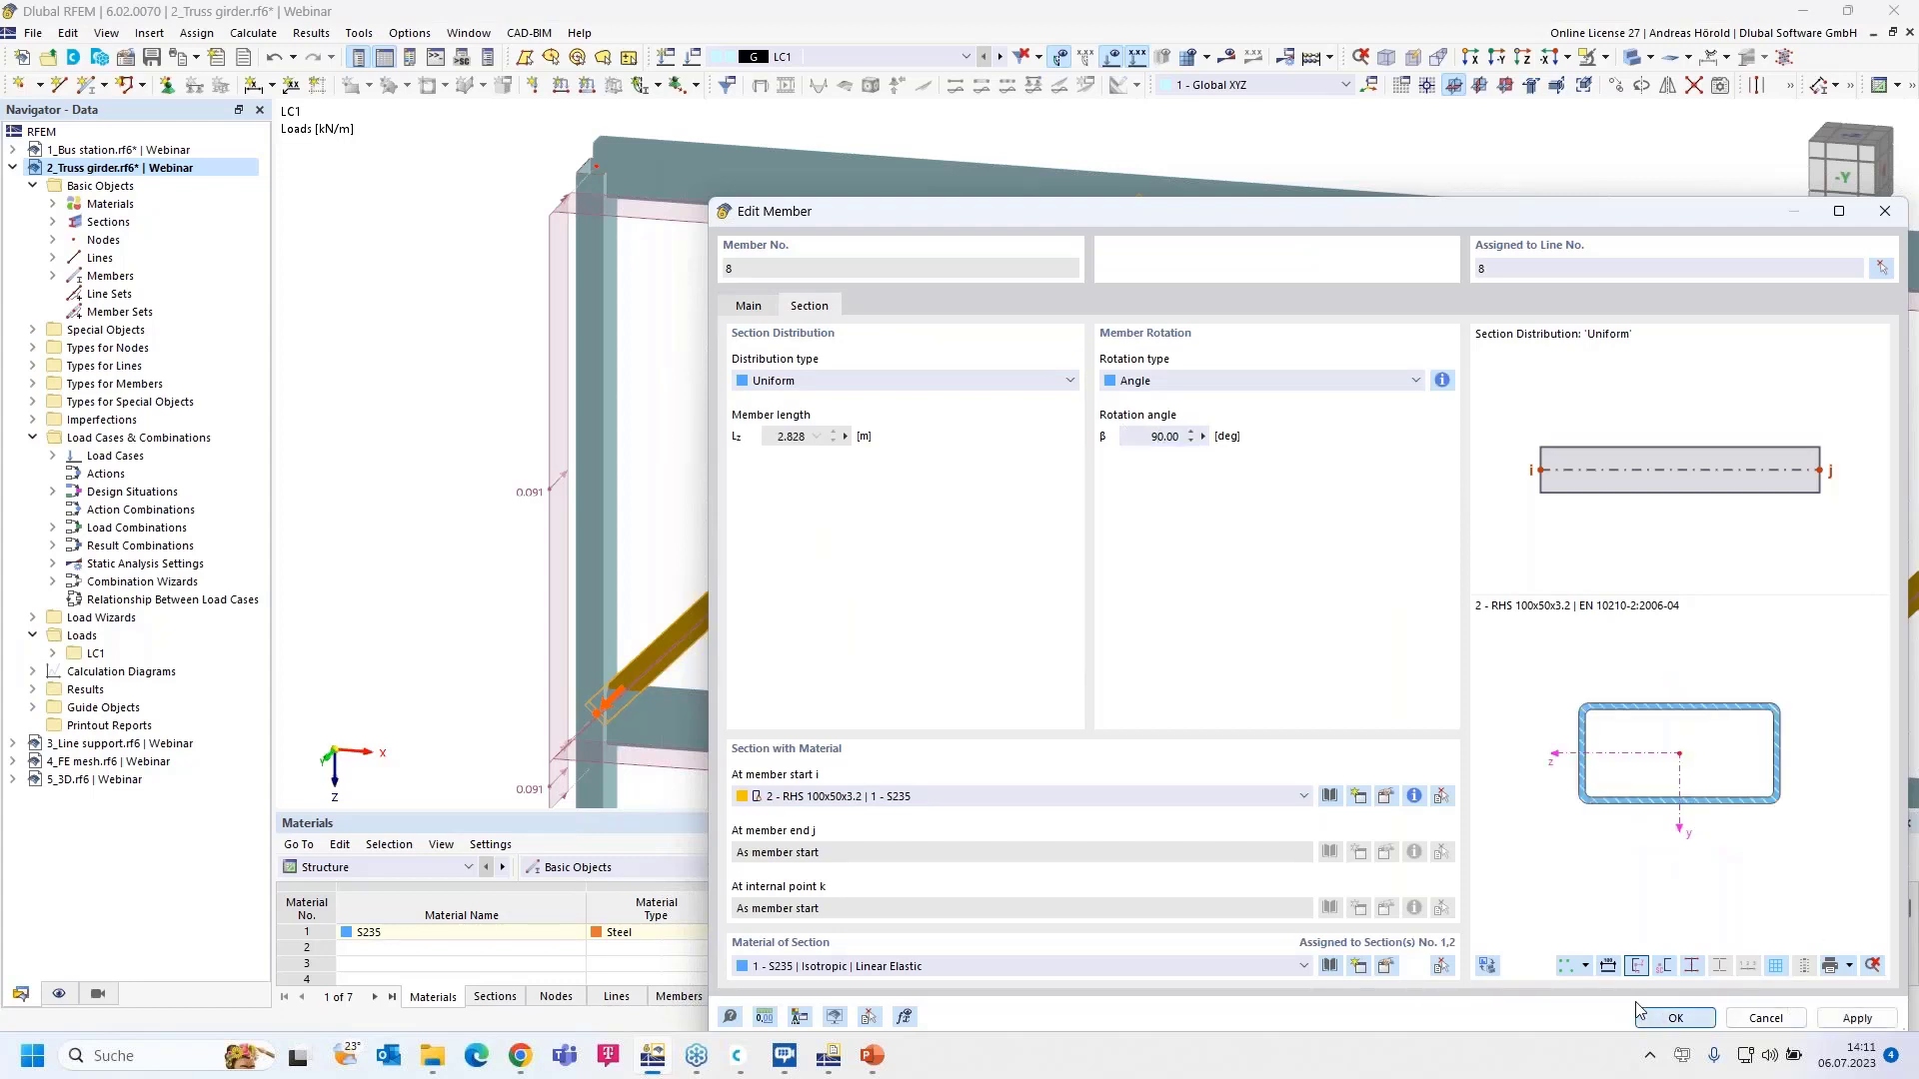
# - Check the generated load on the rotated diagonal, leave the area load unchanged, and undo the diagonal's rotation
pyautogui.keyDown('ctrl'); pyautogui.moveTo(945, 580); pyautogui.dragTo(850, 555, button='middle'); pyautogui.keyUp('ctrl')
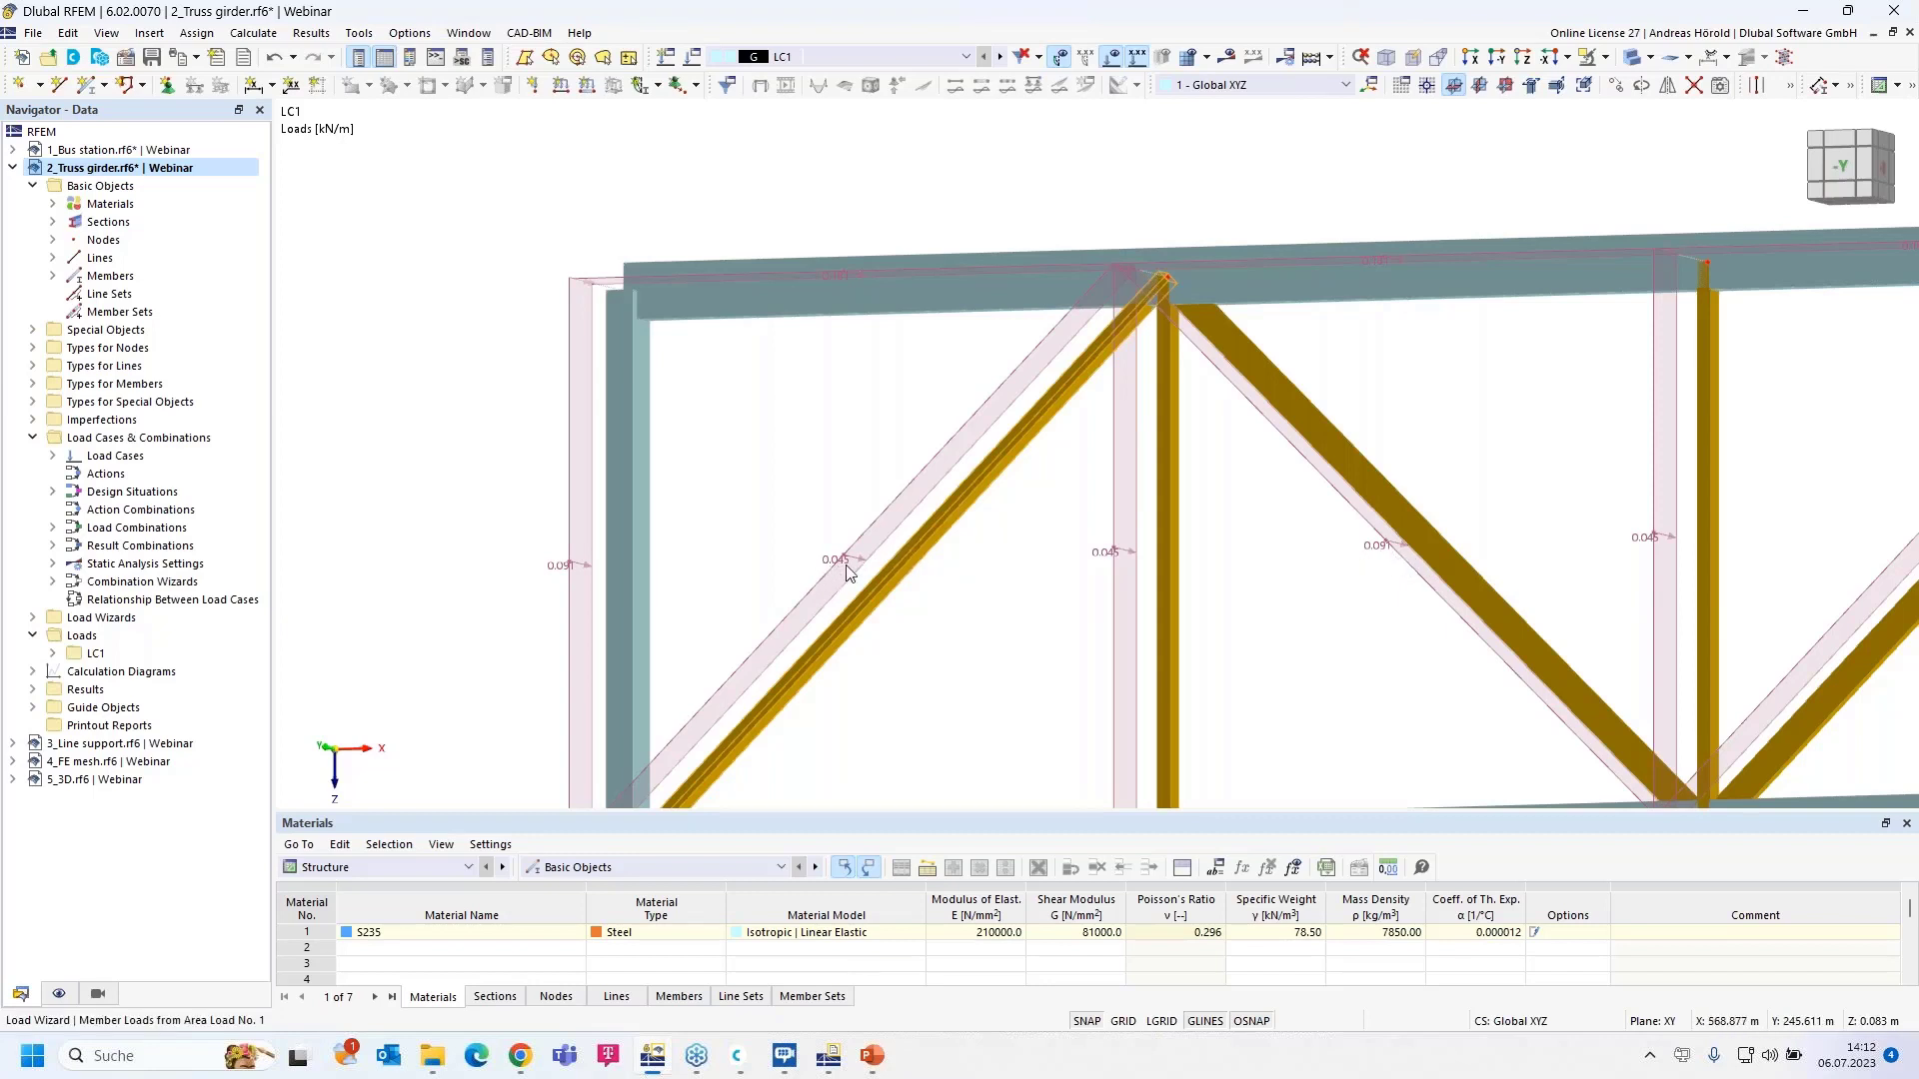
pyautogui.moveTo(842, 578)
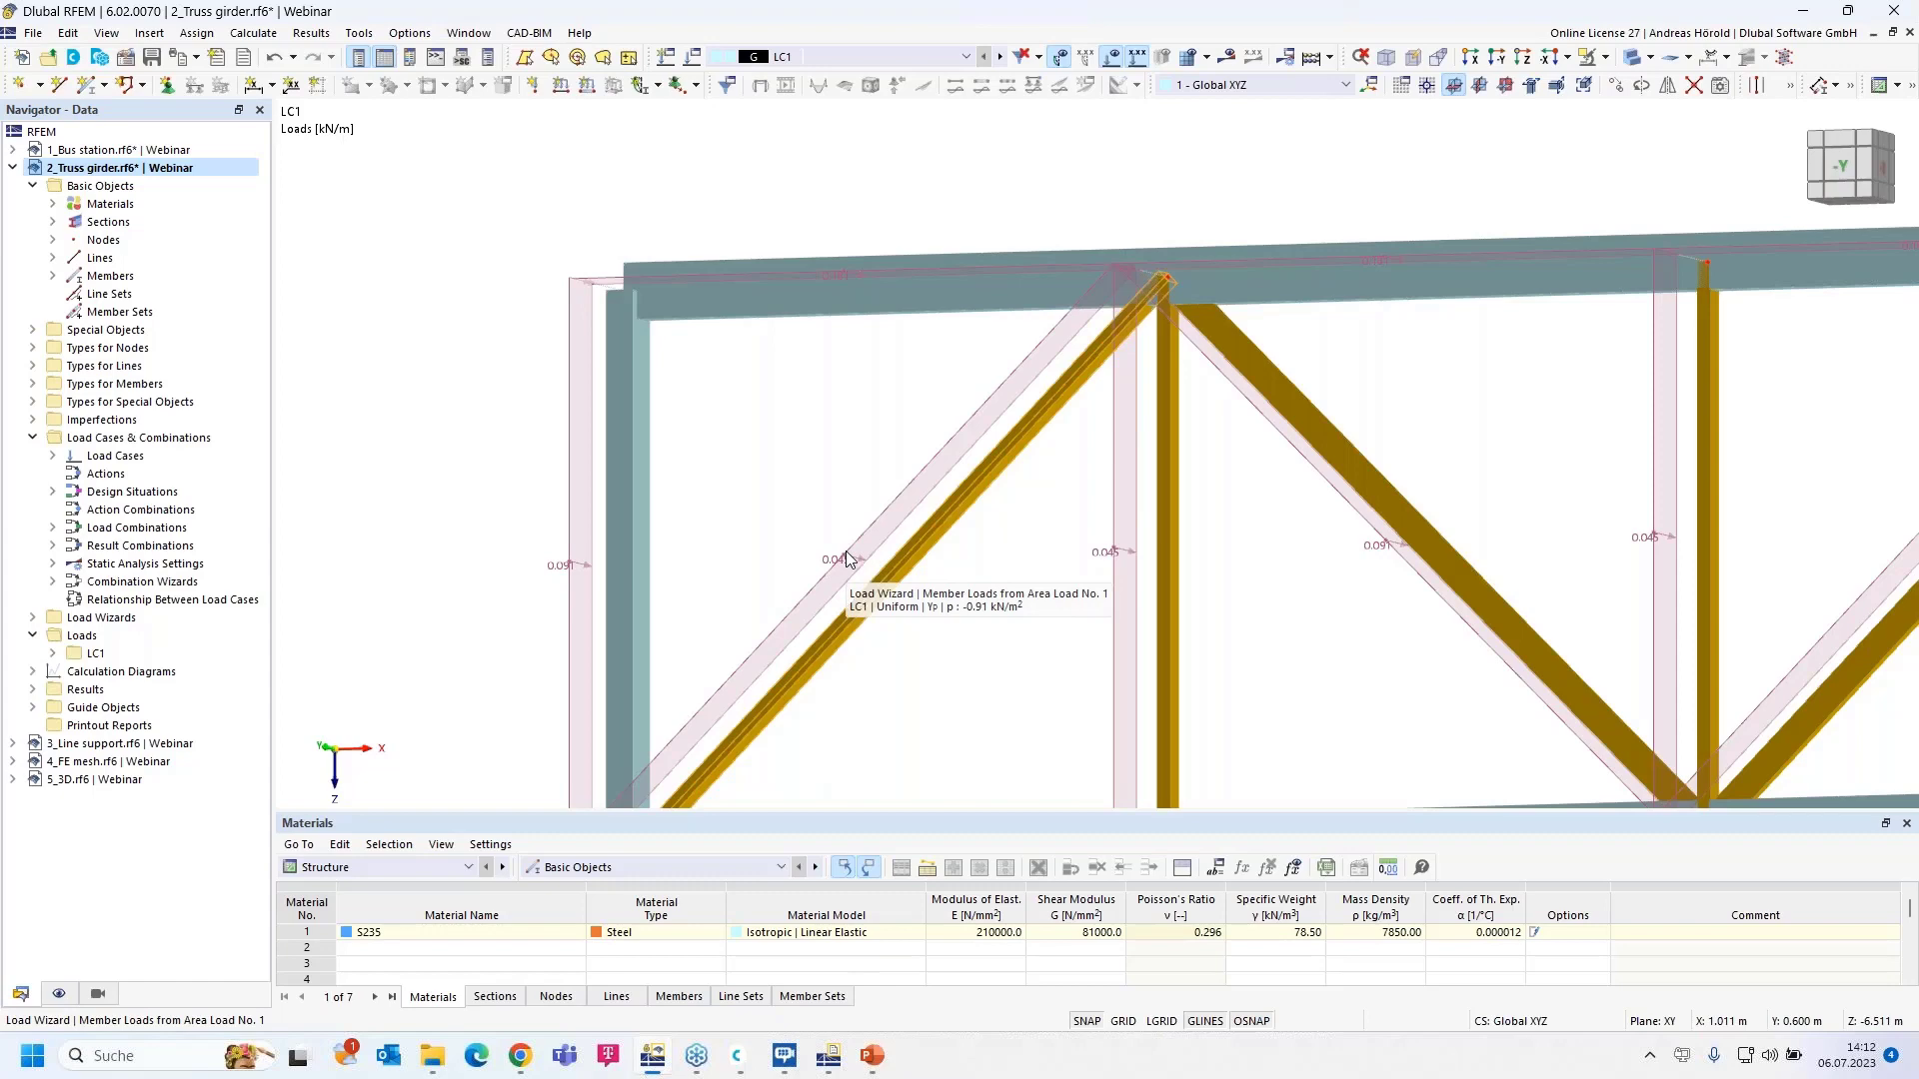
pyautogui.doubleClick(846, 552)
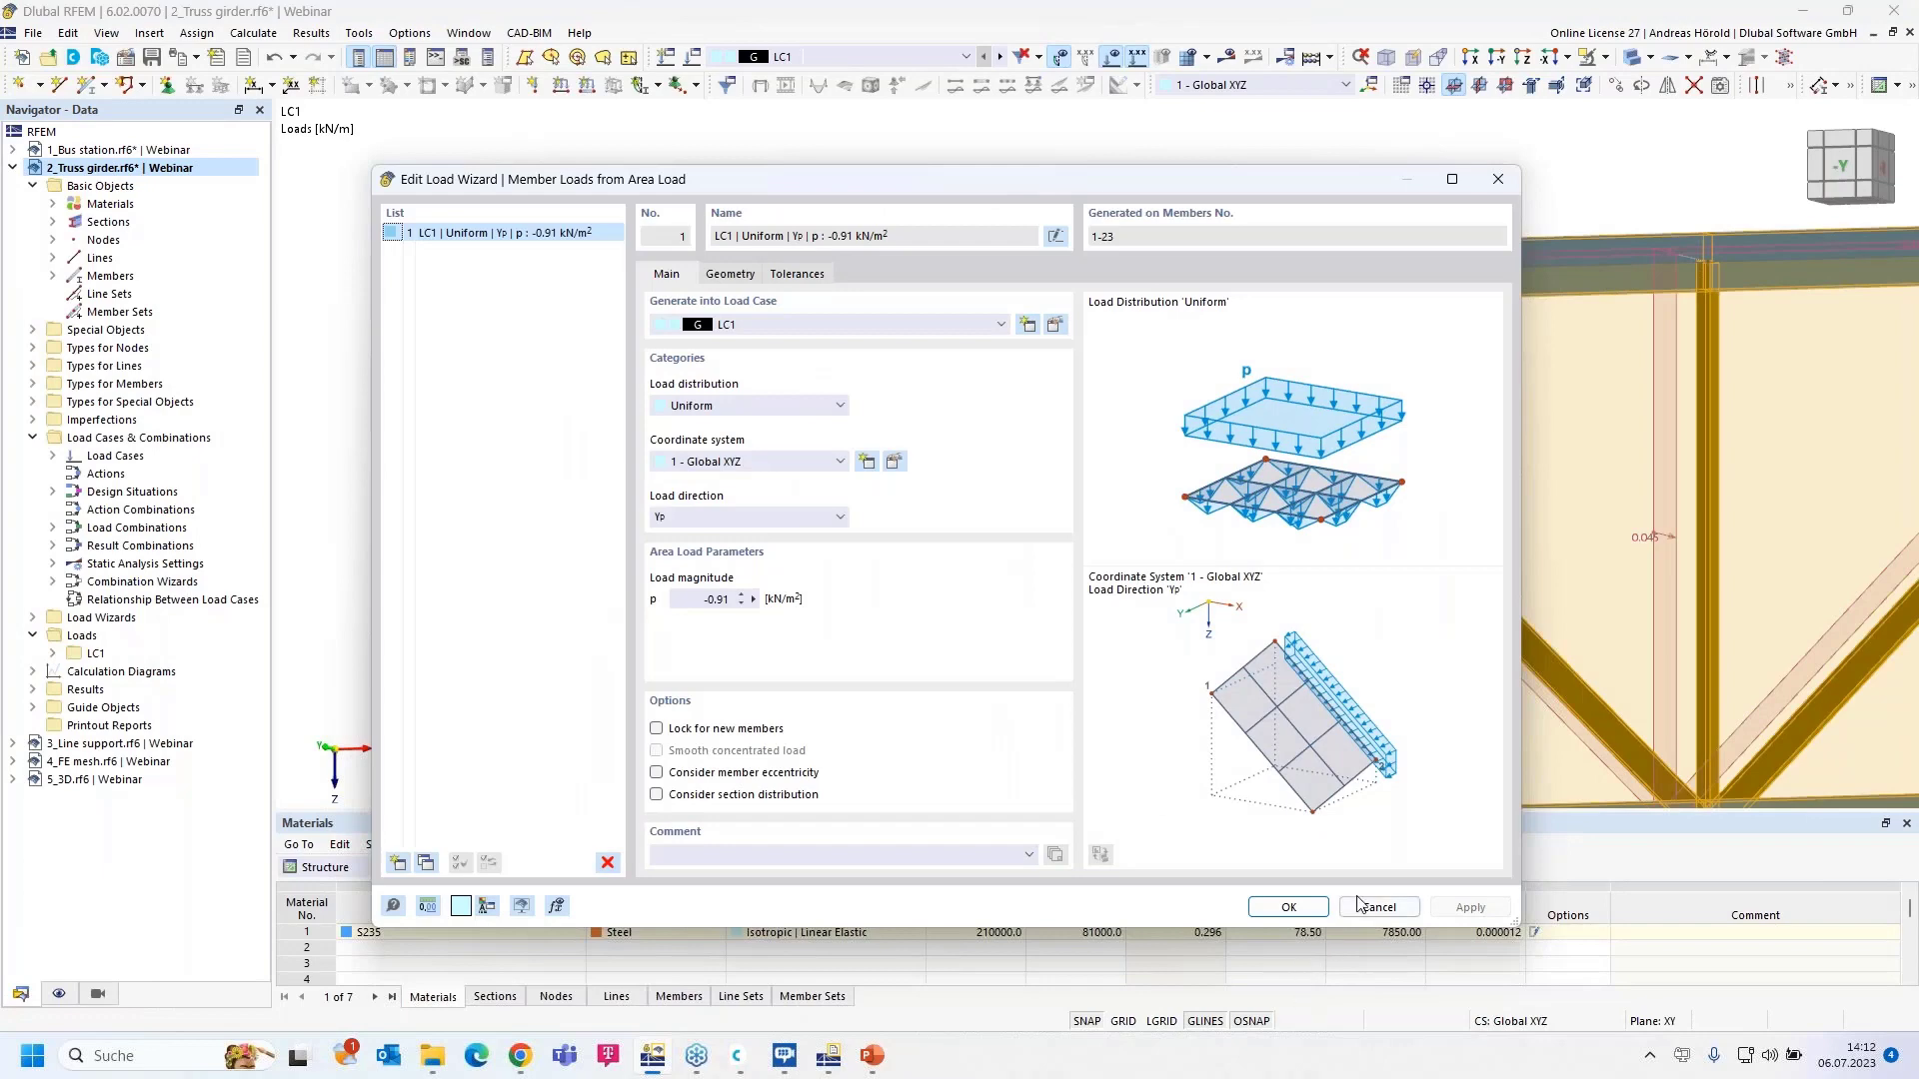
pyautogui.click(1376, 907)
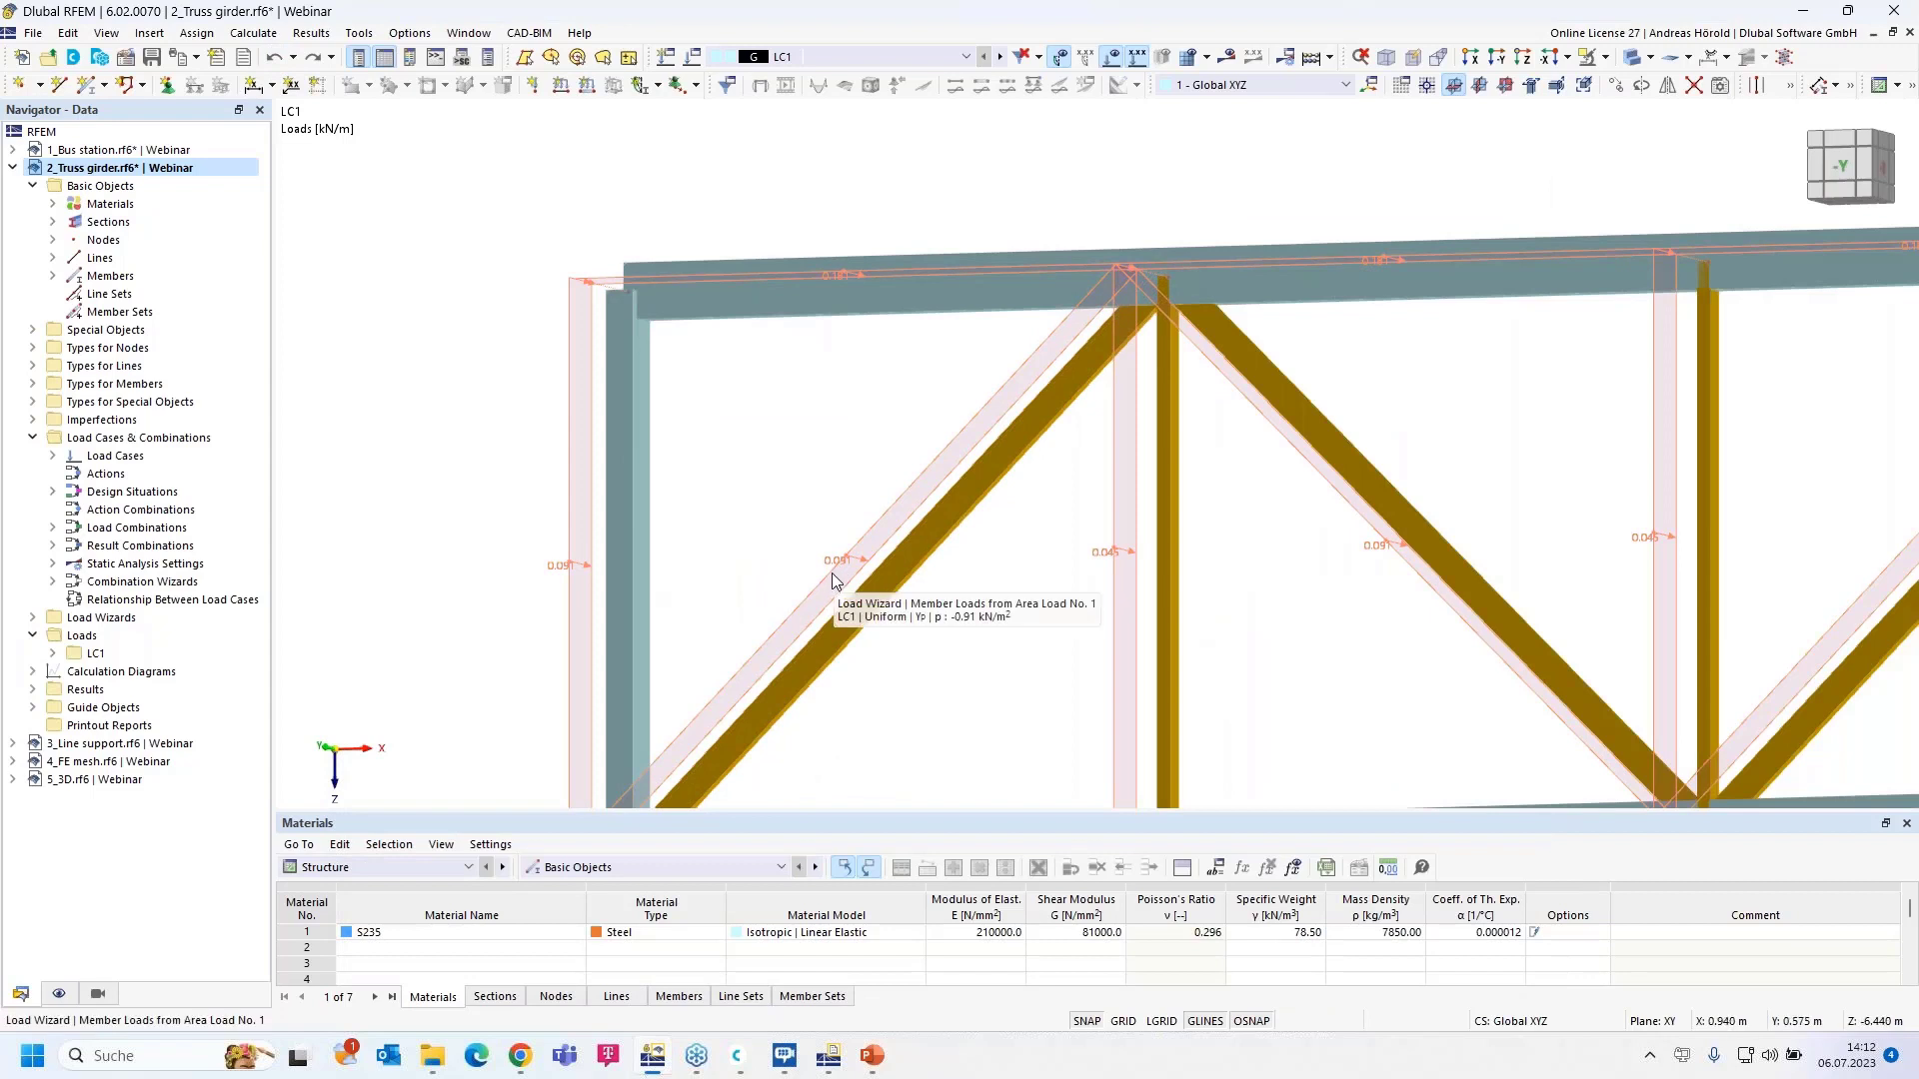
pyautogui.moveTo(830, 569)
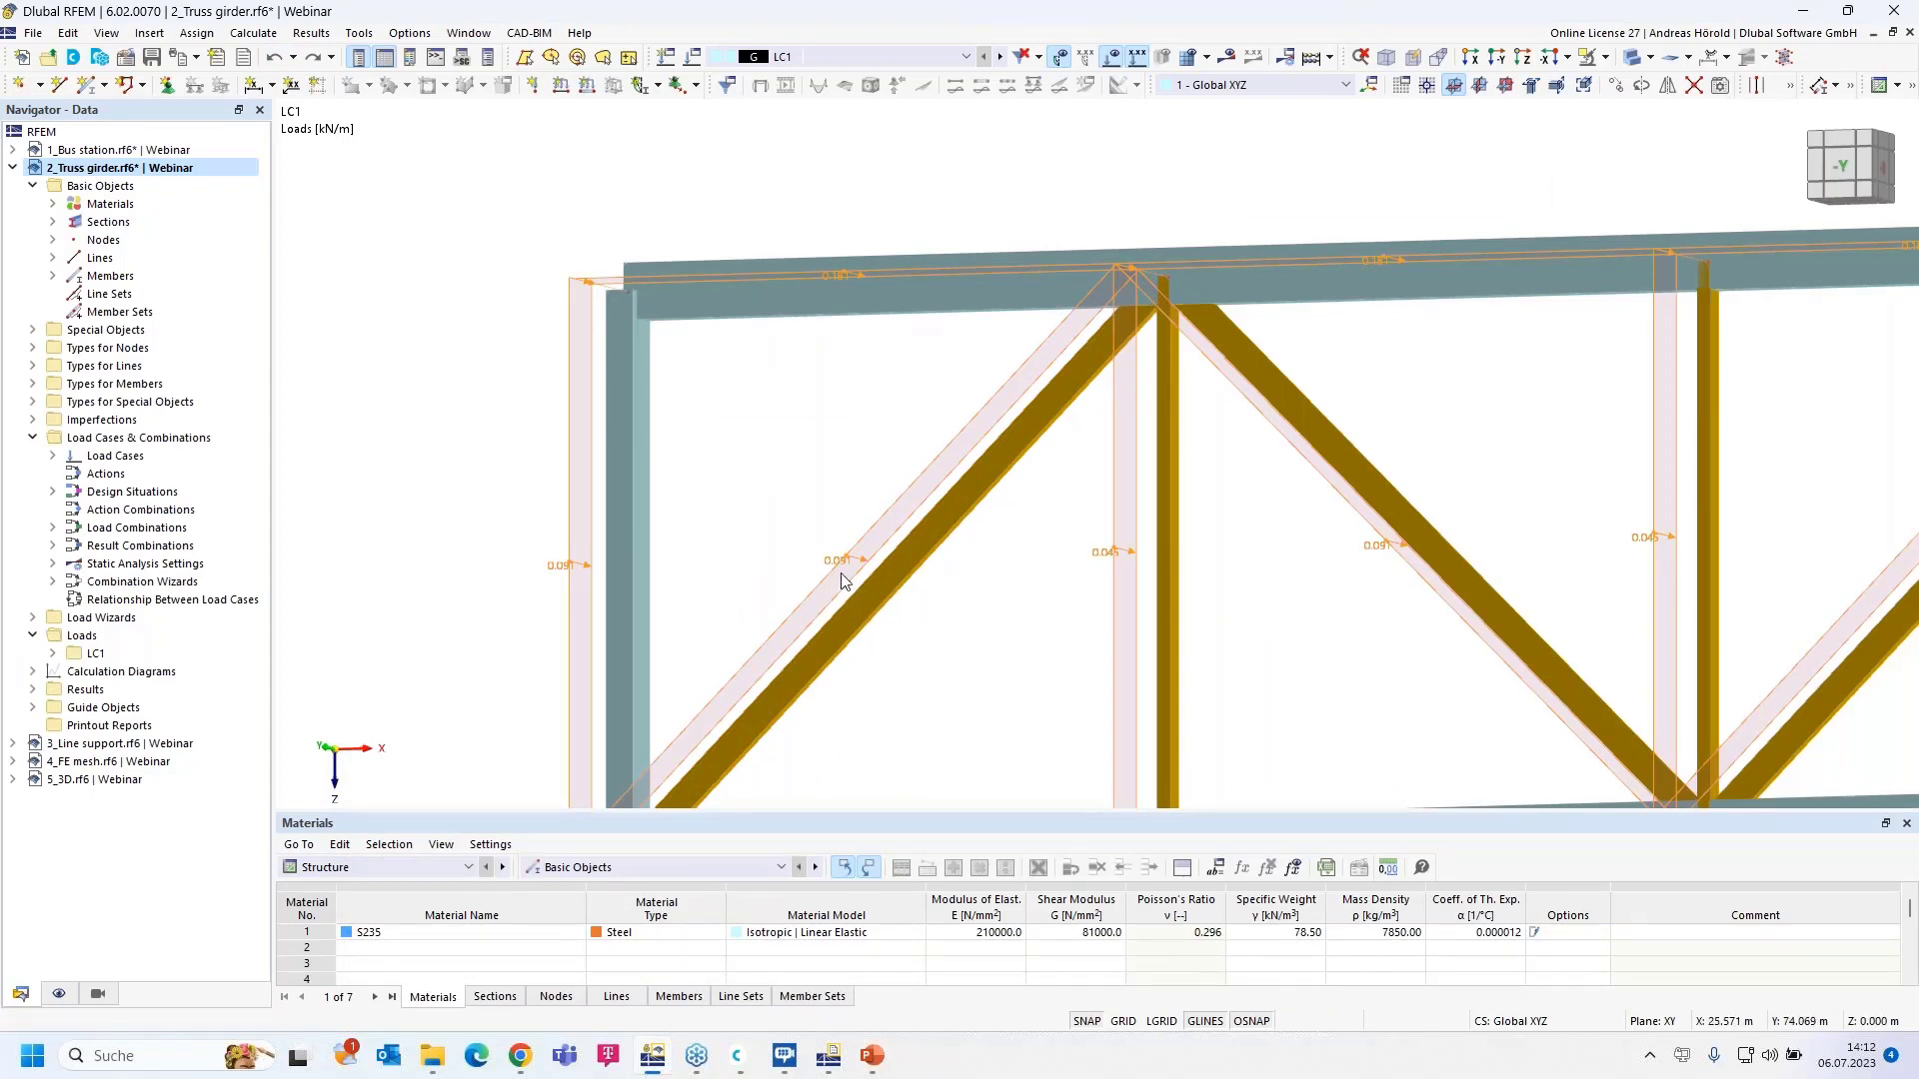
# - In the area load's geometry settings, remove the influence of members parallel to straight members 8, 9 and 16
pyautogui.doubleClick(876, 524)
pyautogui.click(731, 274)
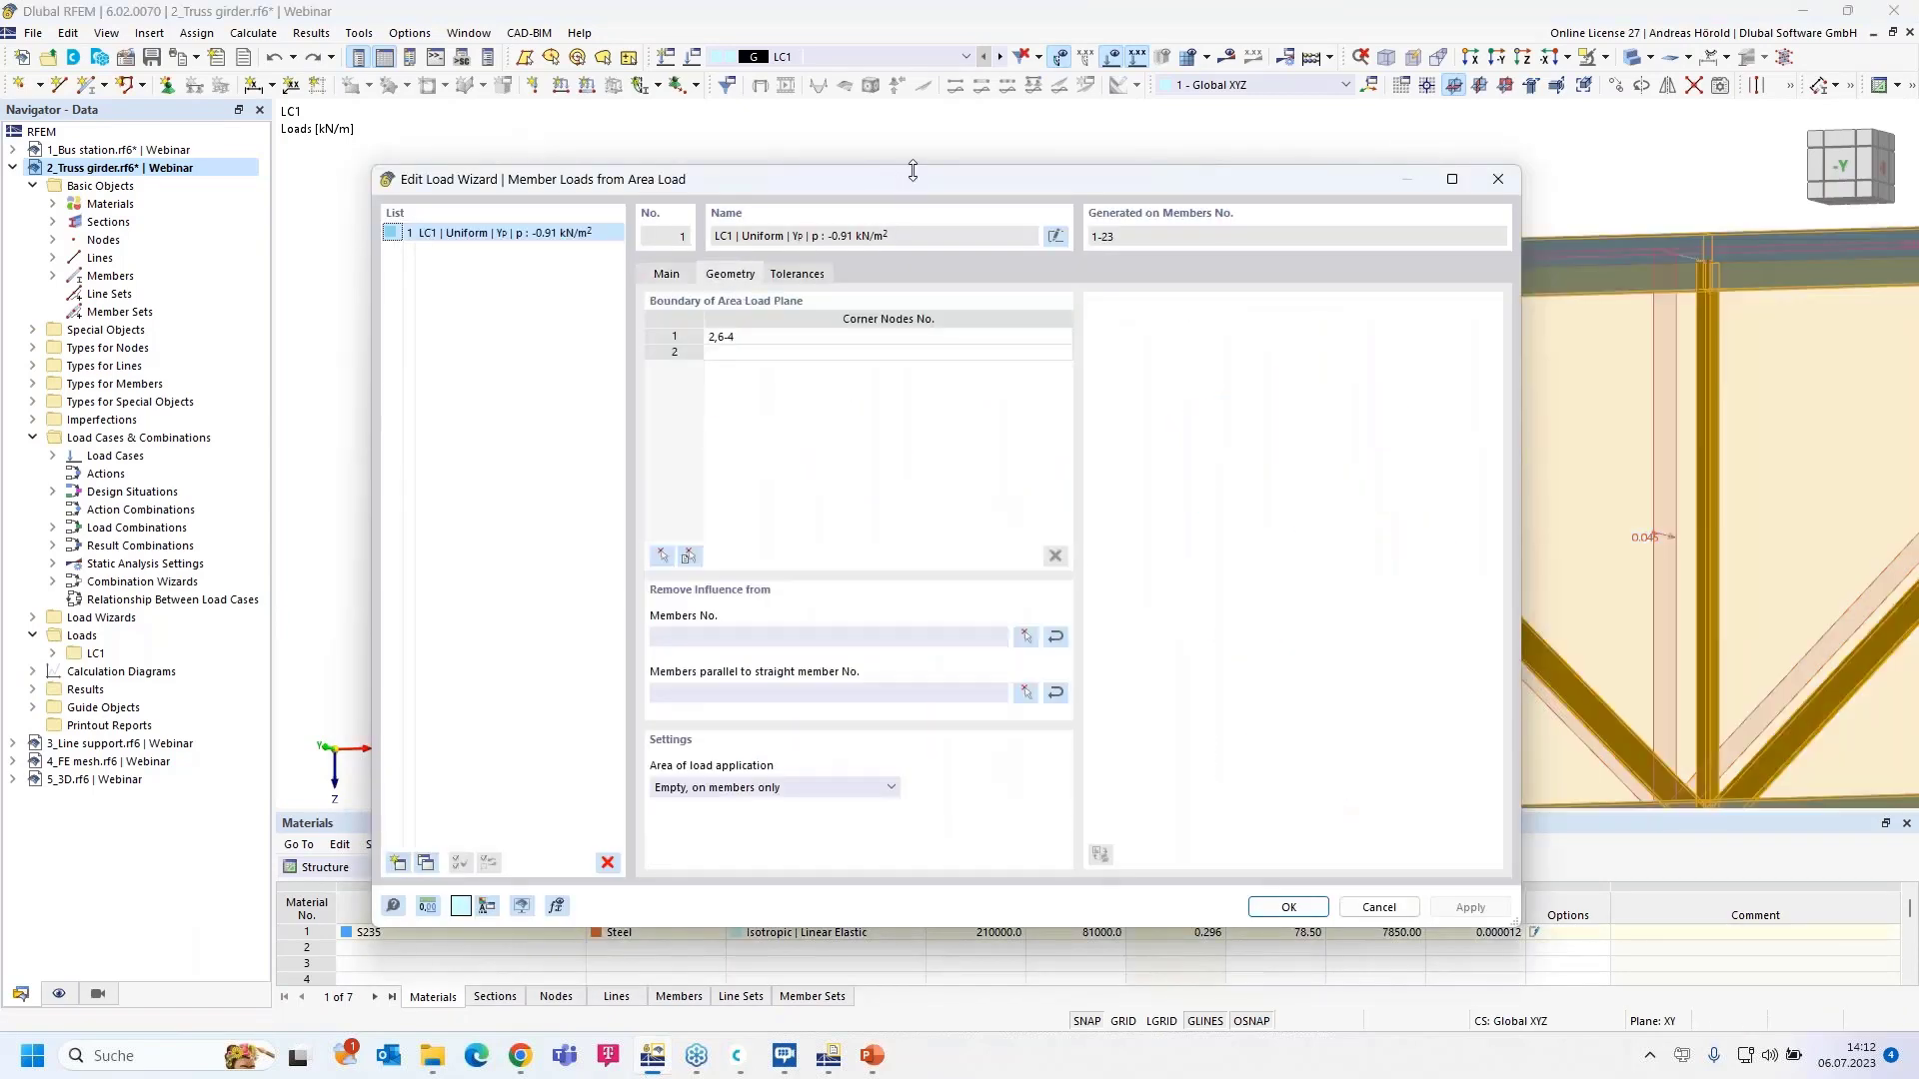
pyautogui.moveTo(987, 178); pyautogui.dragTo(560, 159)
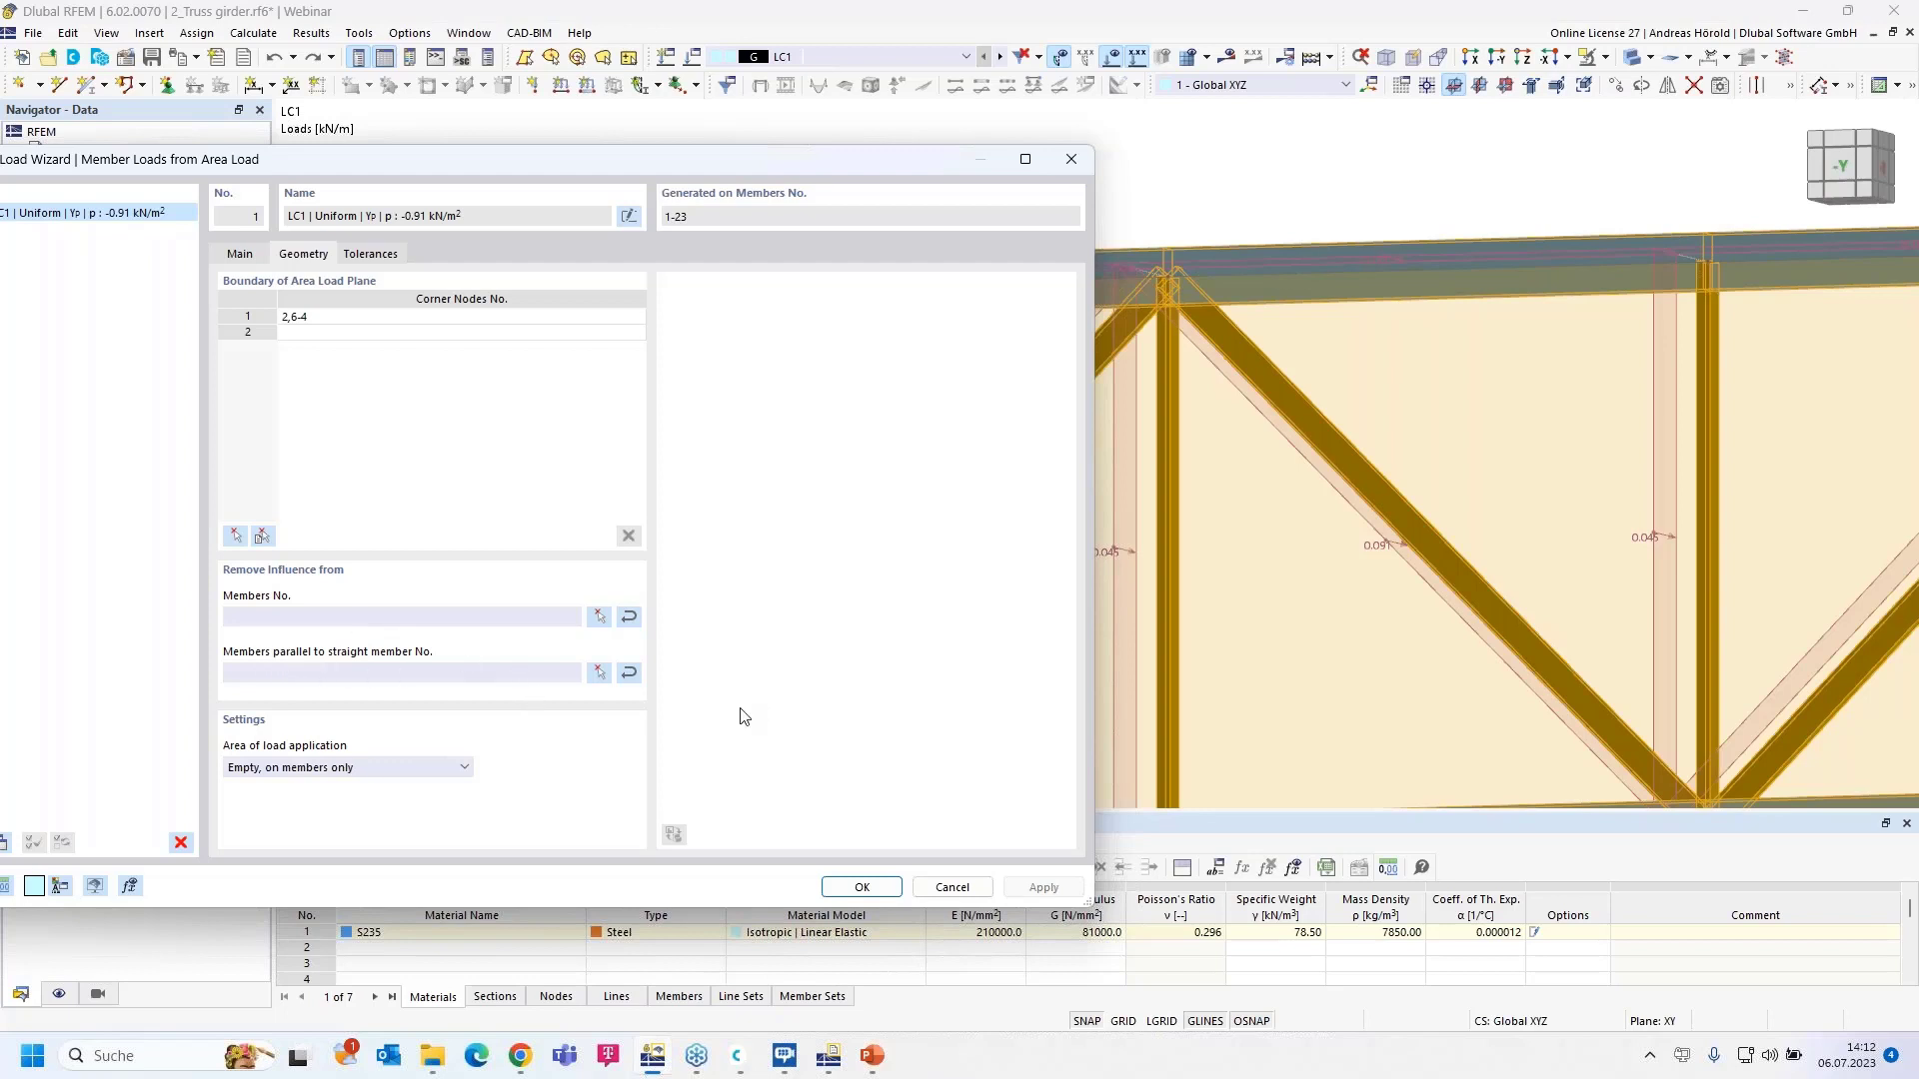
pyautogui.click(600, 674)
pyautogui.moveTo(1475, 370); pyautogui.dragTo(744, 606)
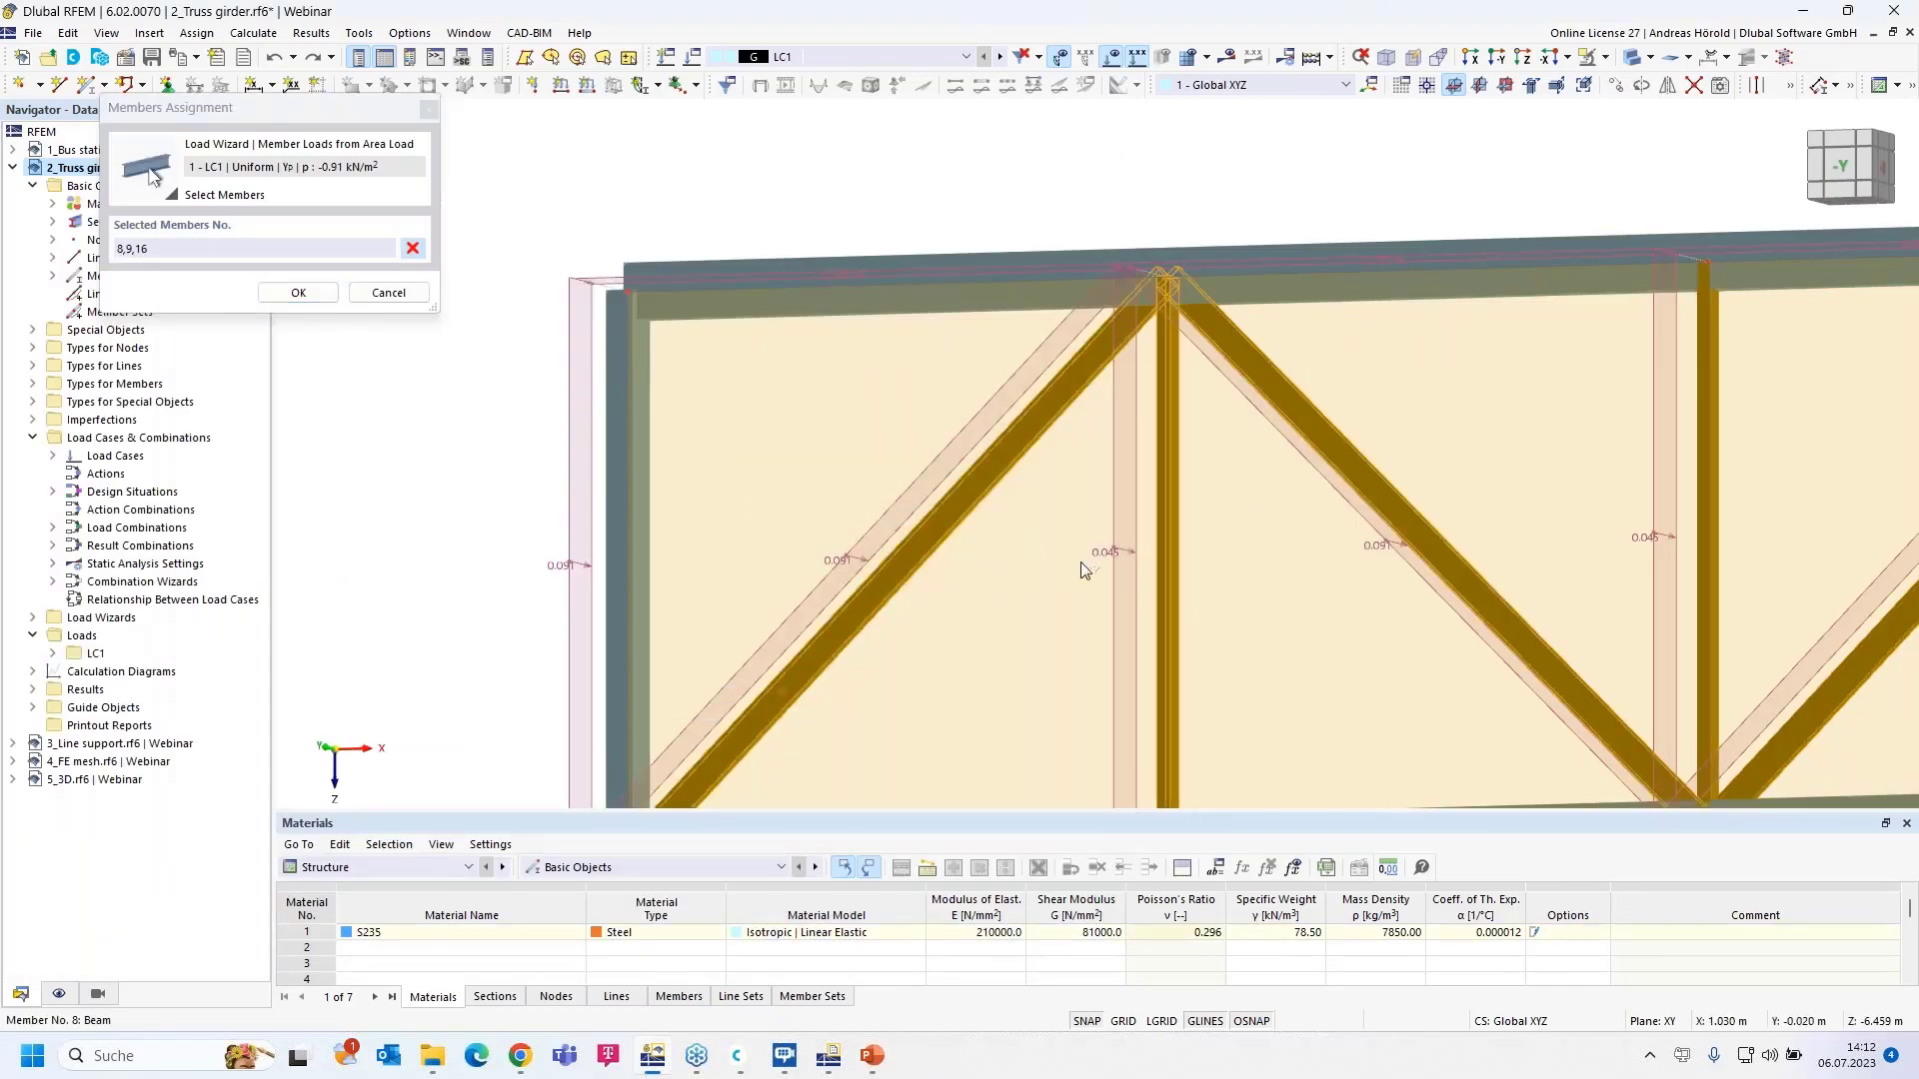
pyautogui.scroll(-3, 1315, 545)
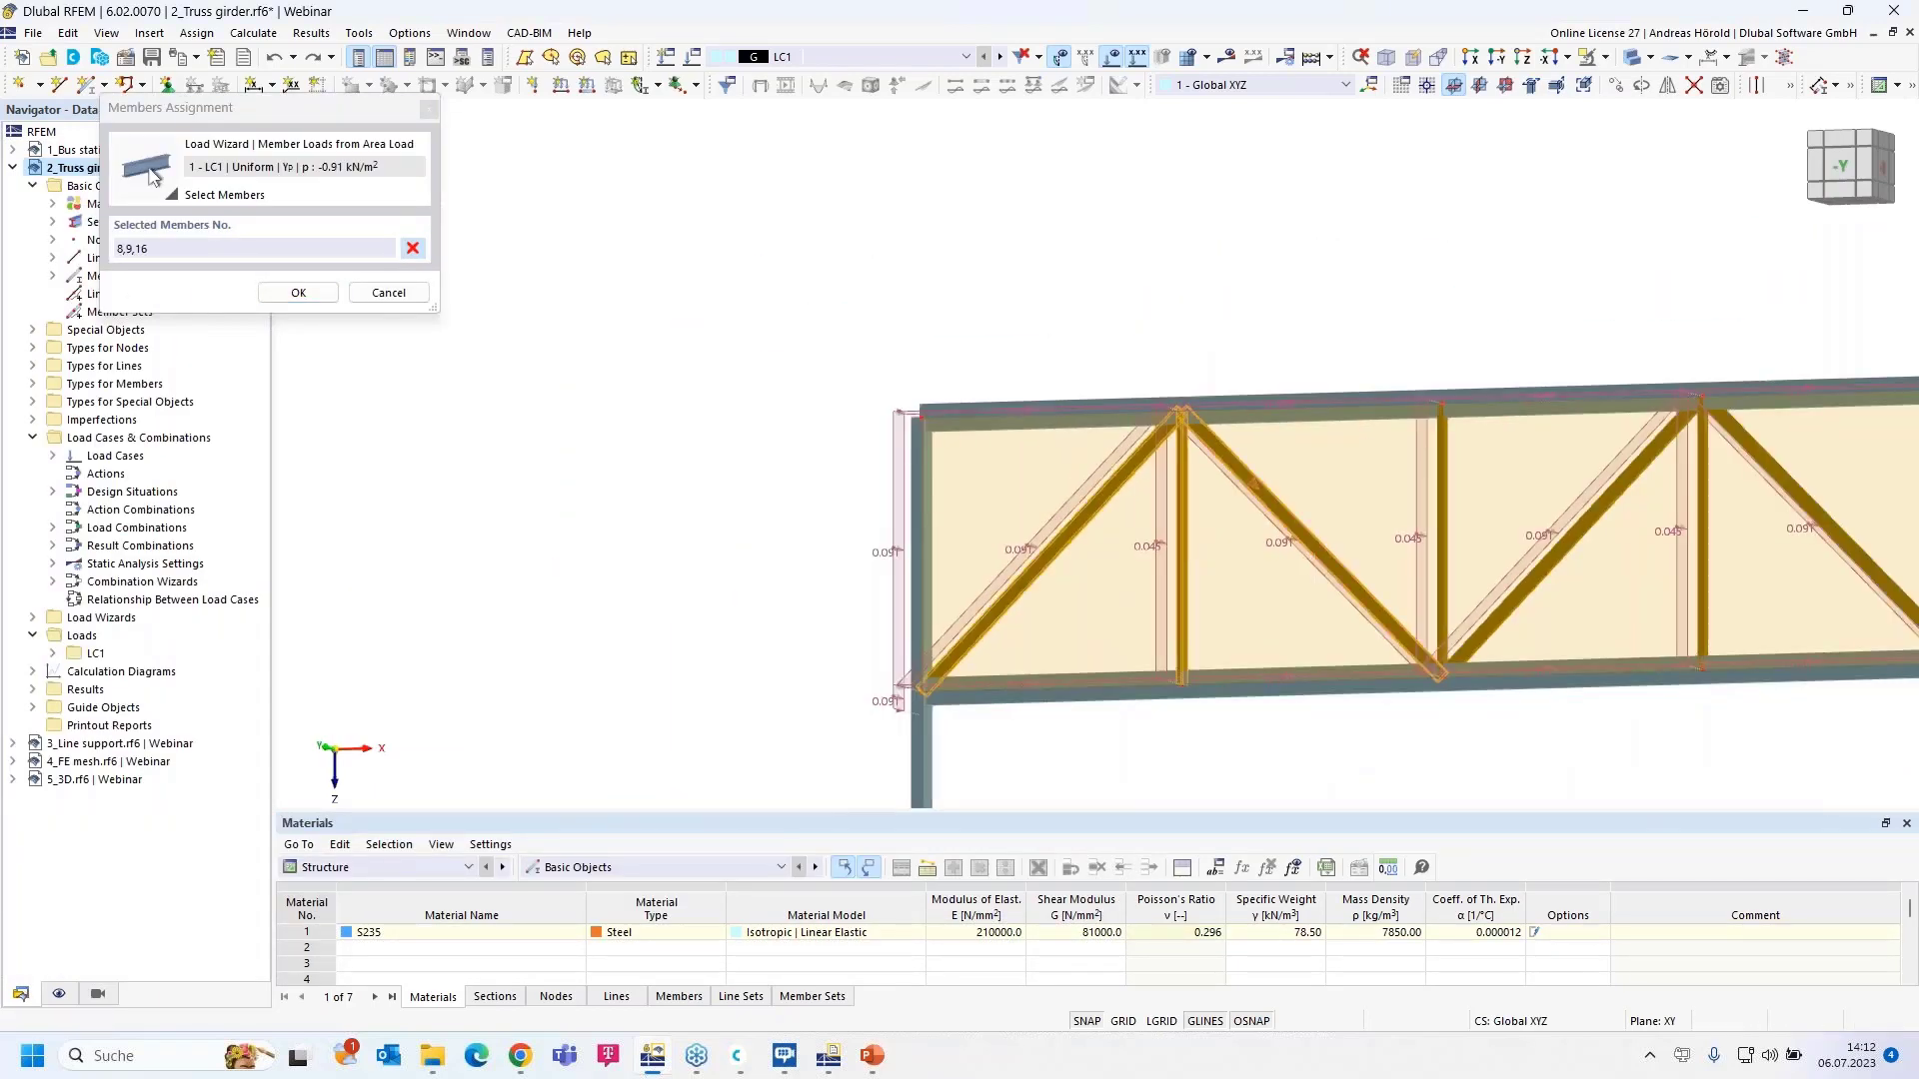
pyautogui.moveTo(1314, 545); pyautogui.dragTo(983, 531, button='middle')
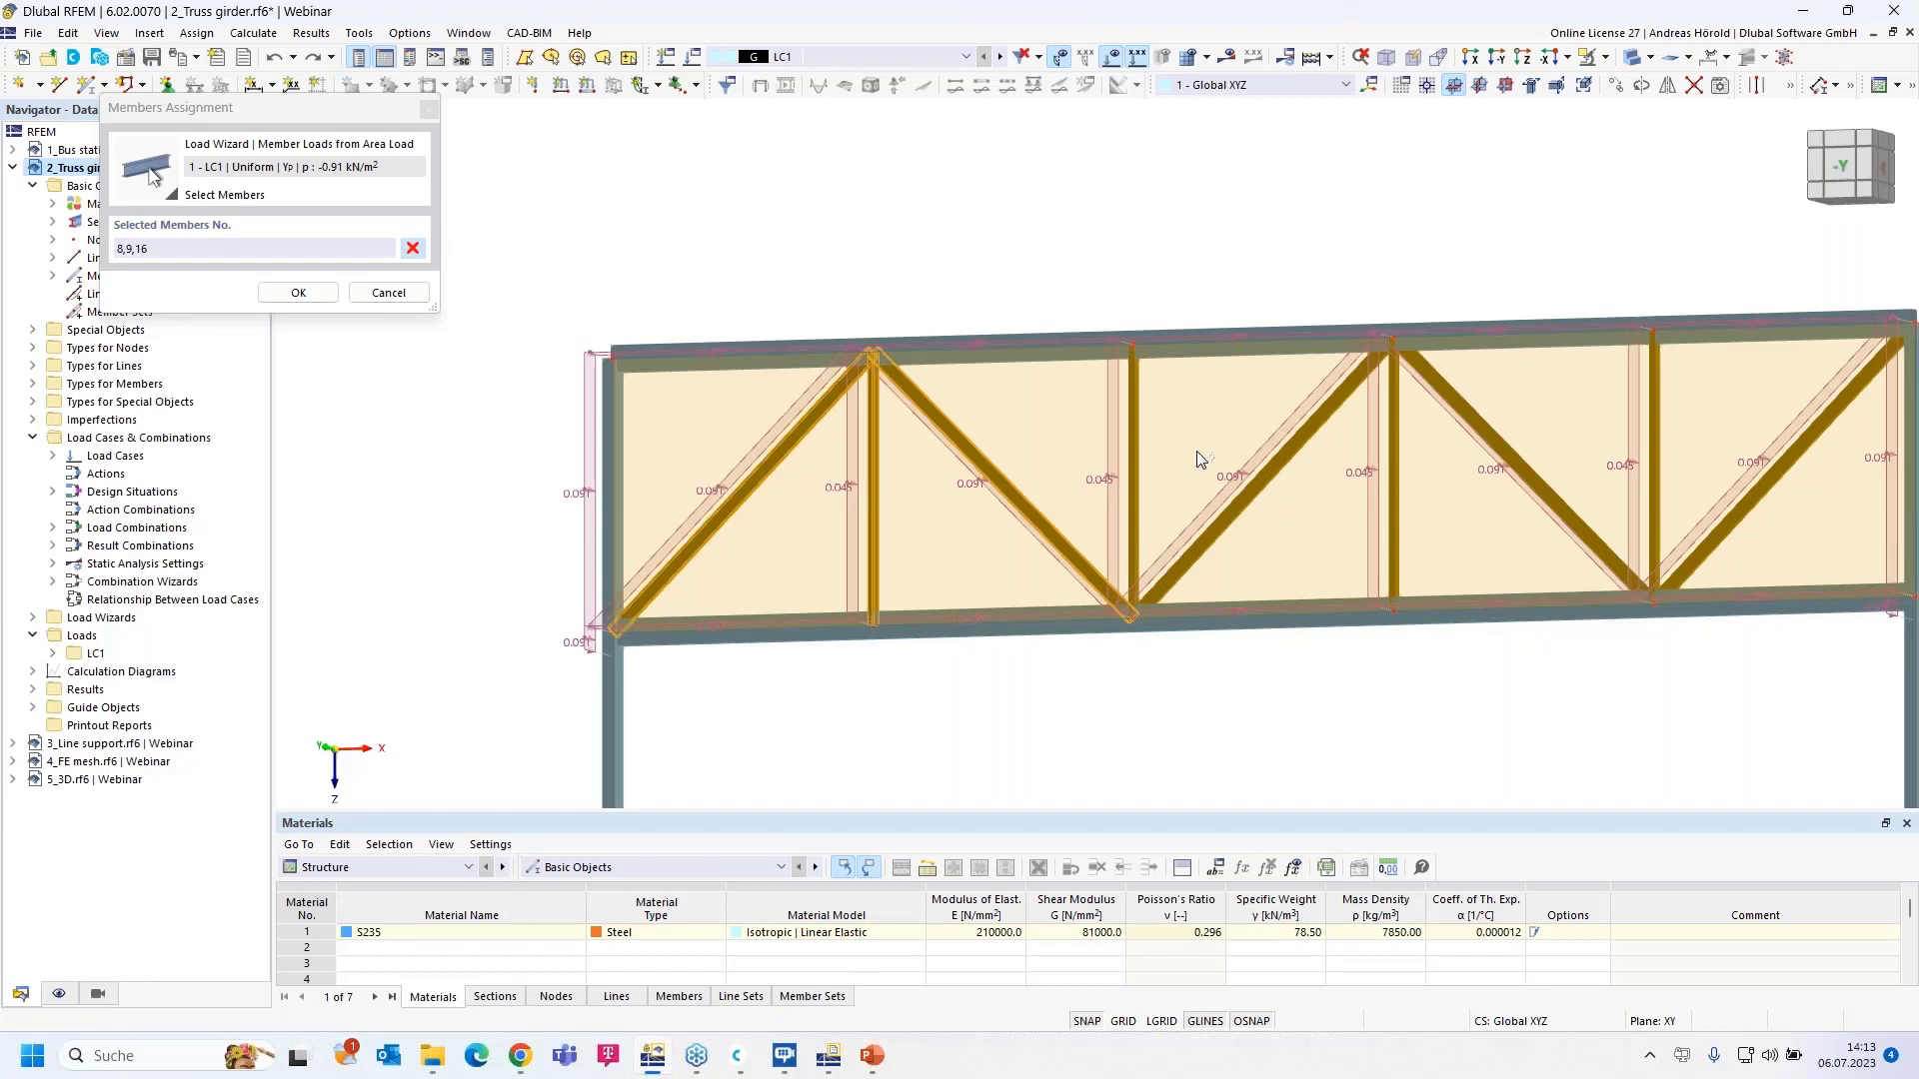
pyautogui.click(297, 292)
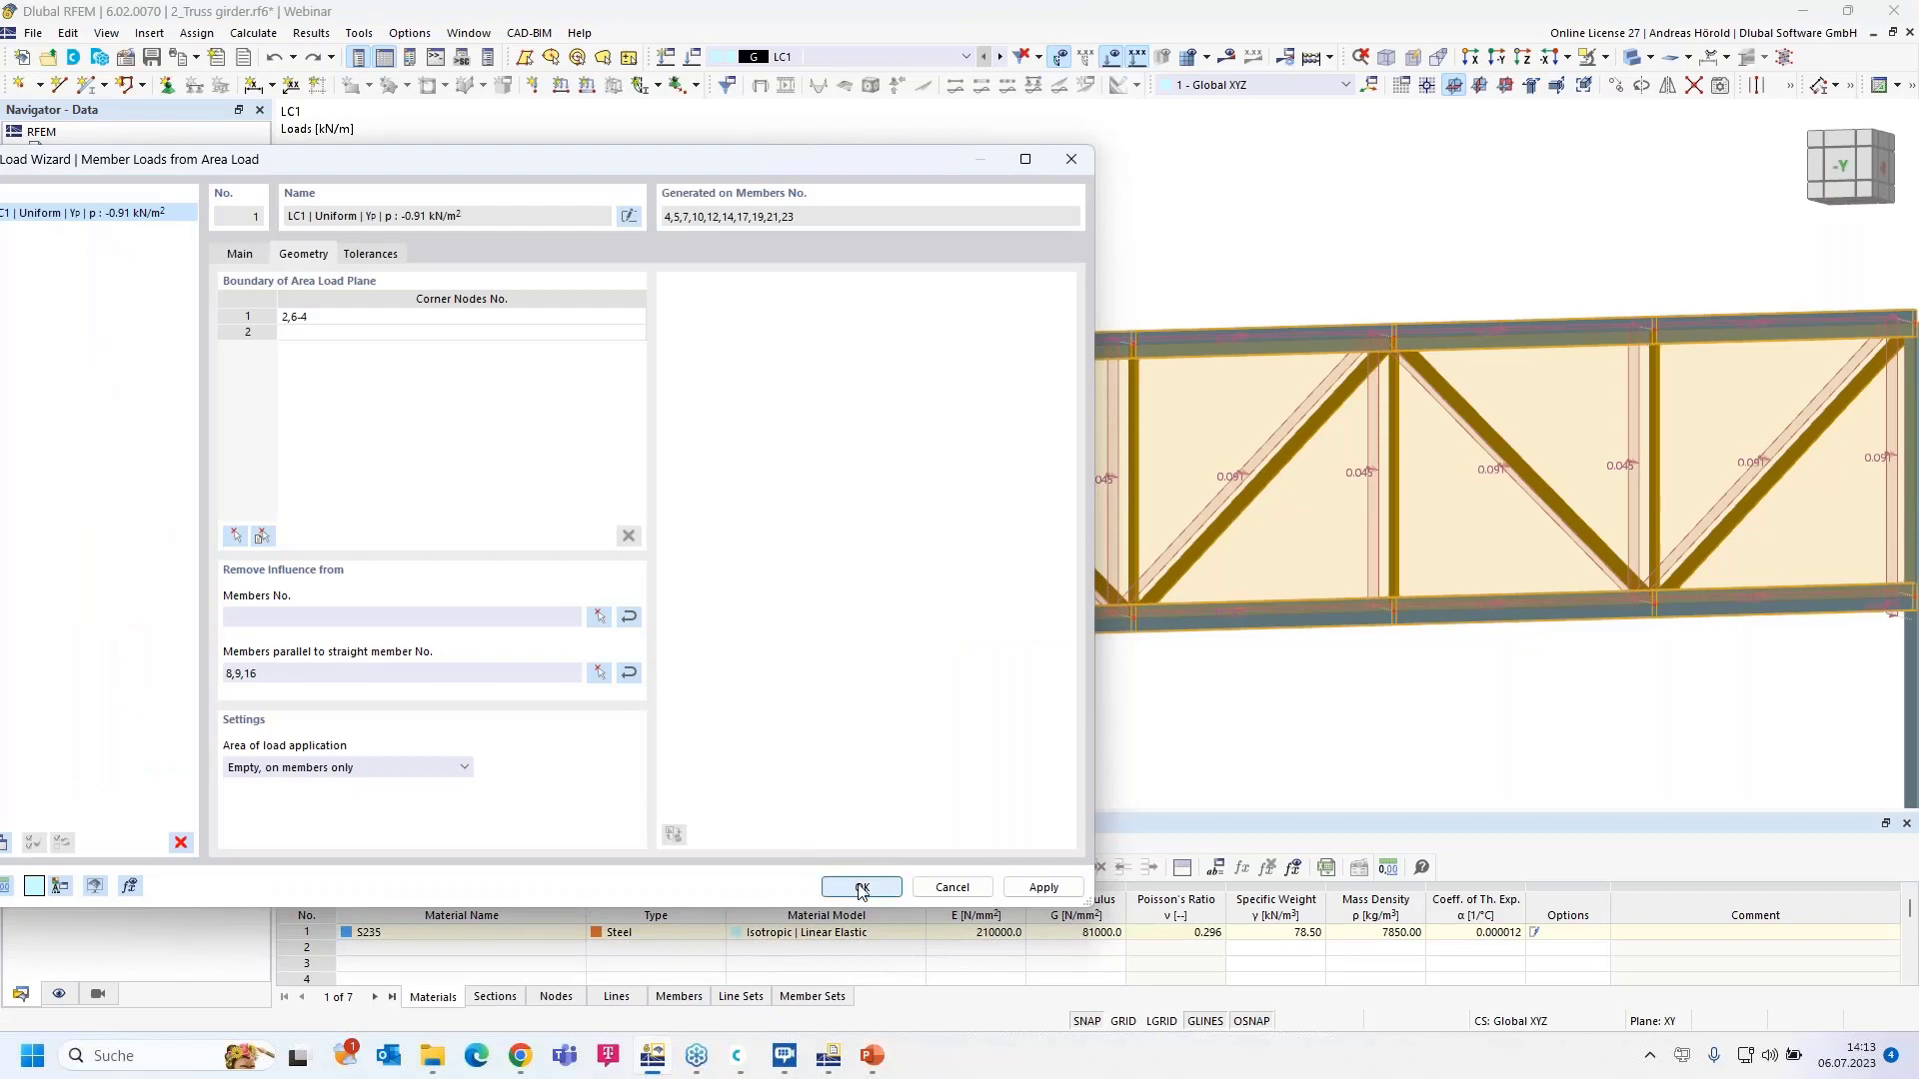
# - Set the area of load application to Fully closed plane, confirm the area load, and view the member loads on the chords
pyautogui.click(320, 768)
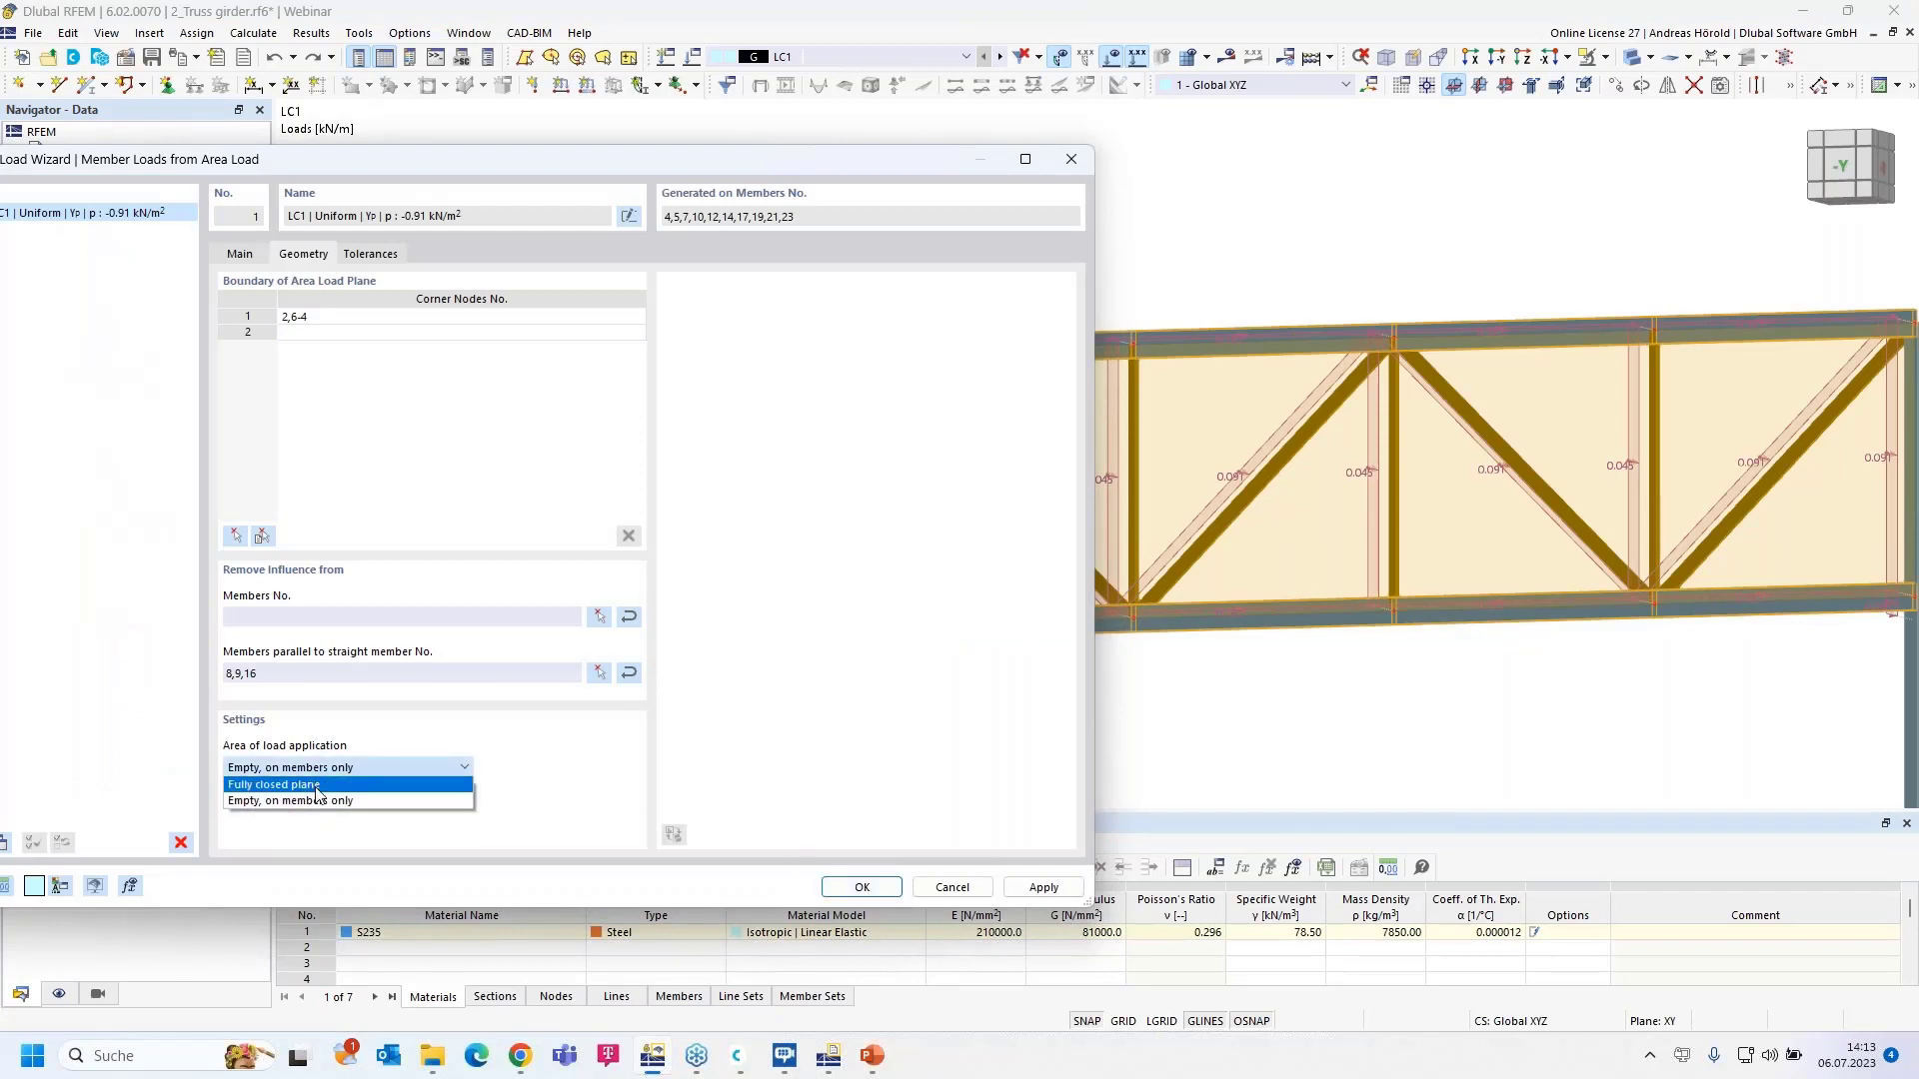
pyautogui.click(318, 786)
pyautogui.click(868, 898)
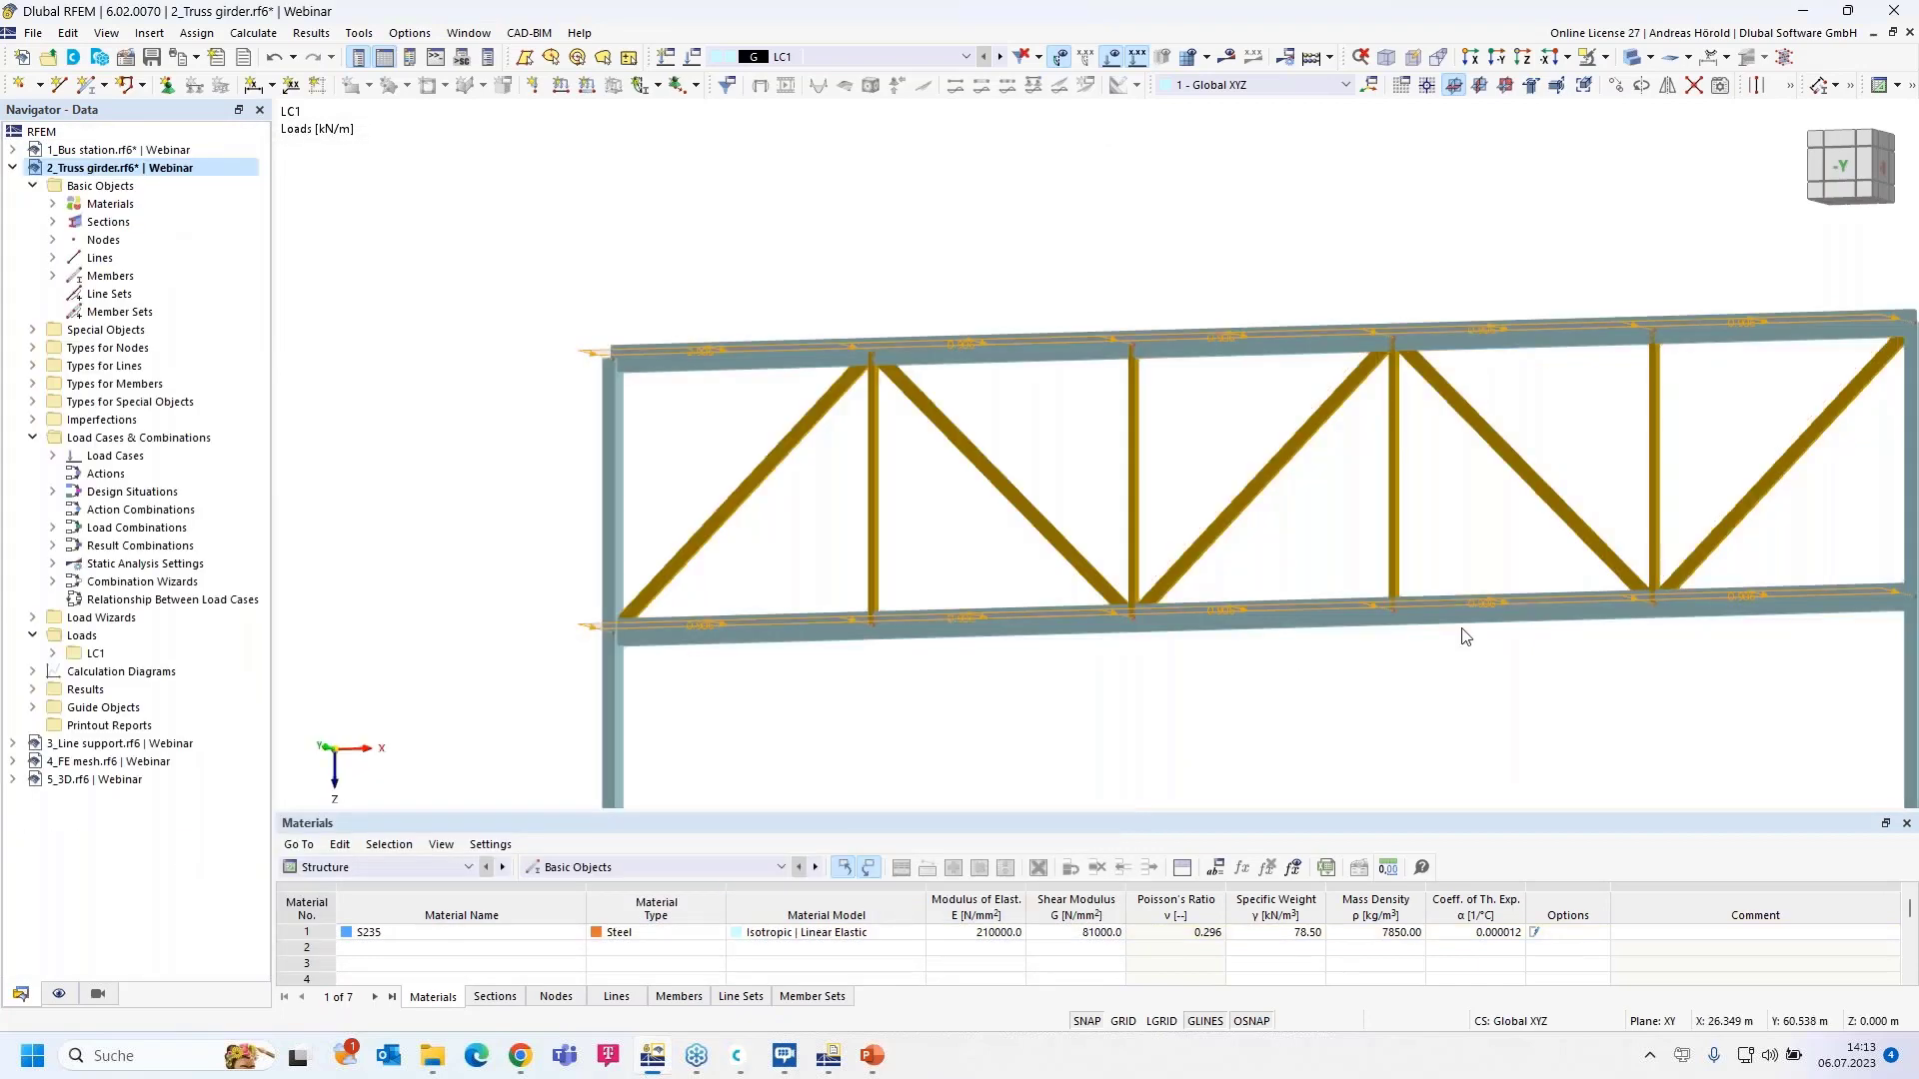
pyautogui.moveTo(1418, 711); pyautogui.dragTo(1439, 783, button='right')
pyautogui.click(895, 708)
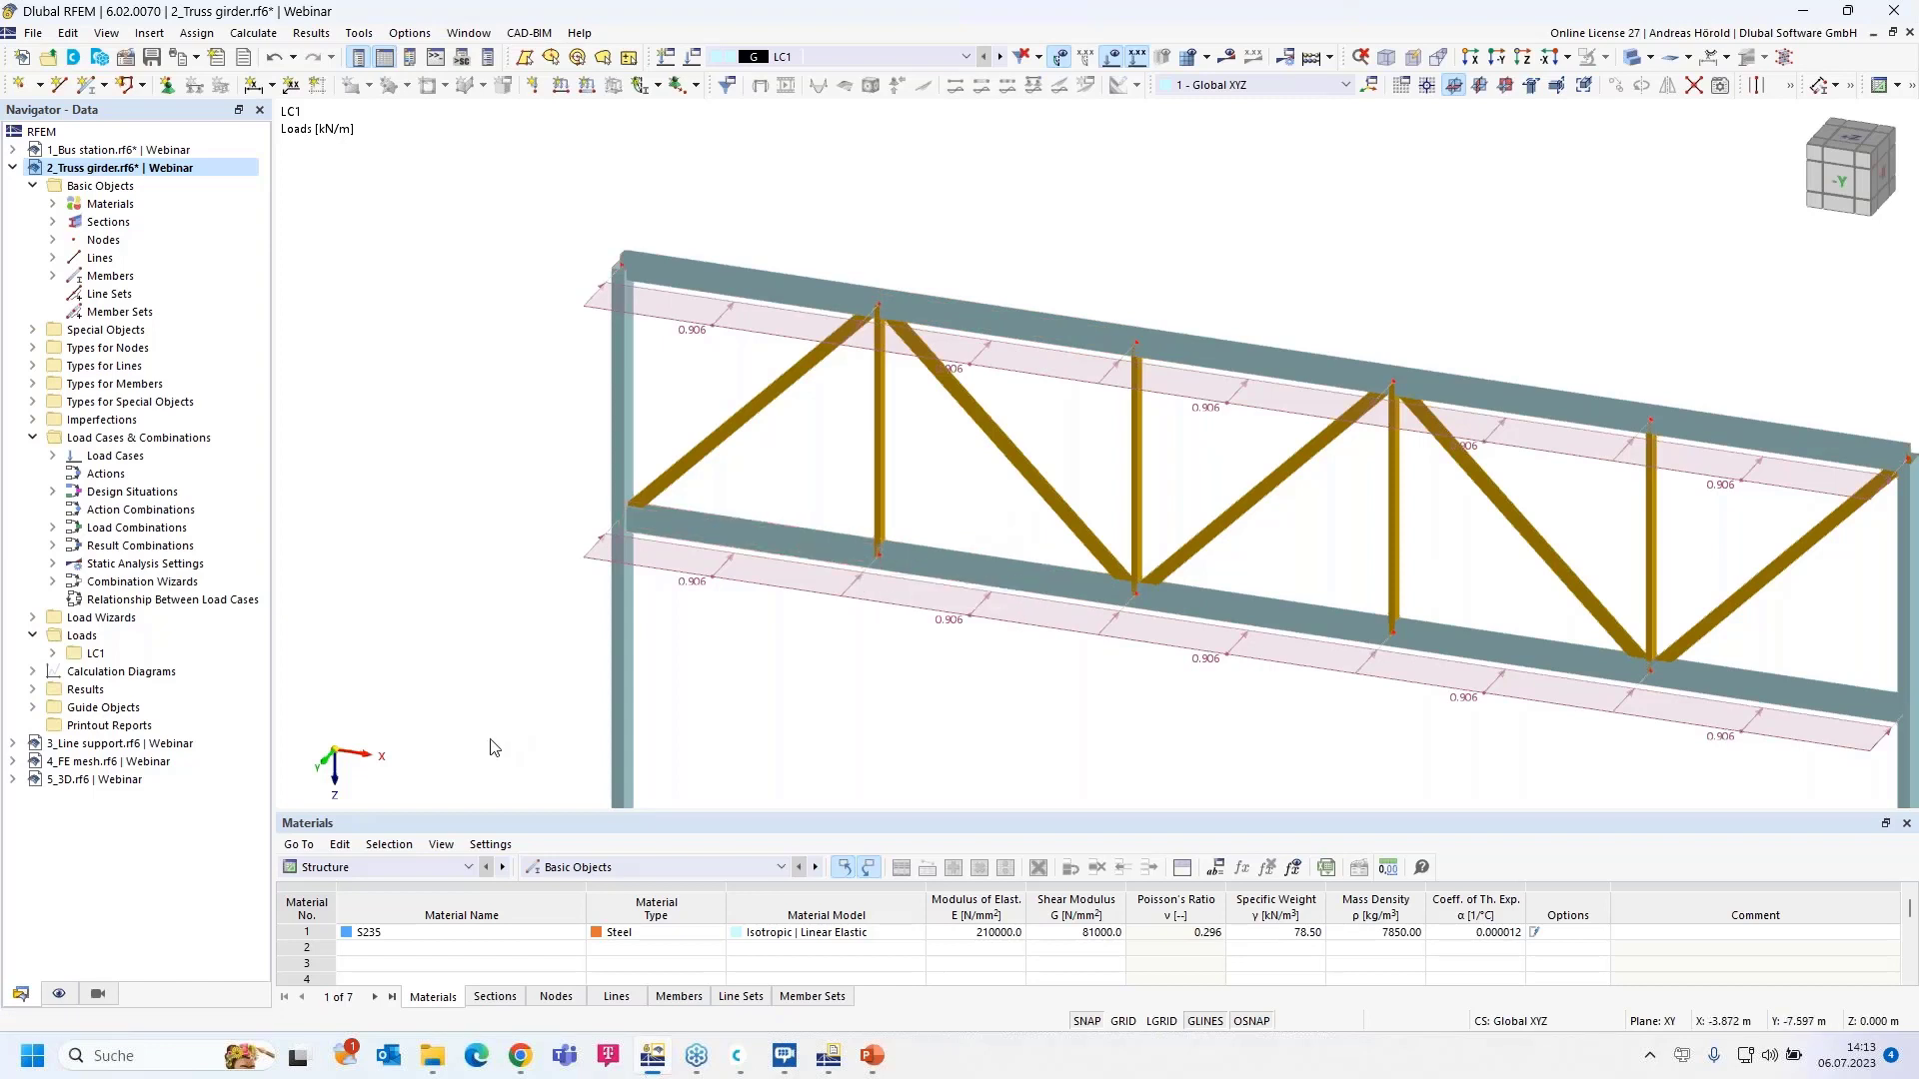
# - Switch to the 3_Line support model and open the nodal support 7 assigned to node 10
pyautogui.click(12, 167)
pyautogui.click(115, 187)
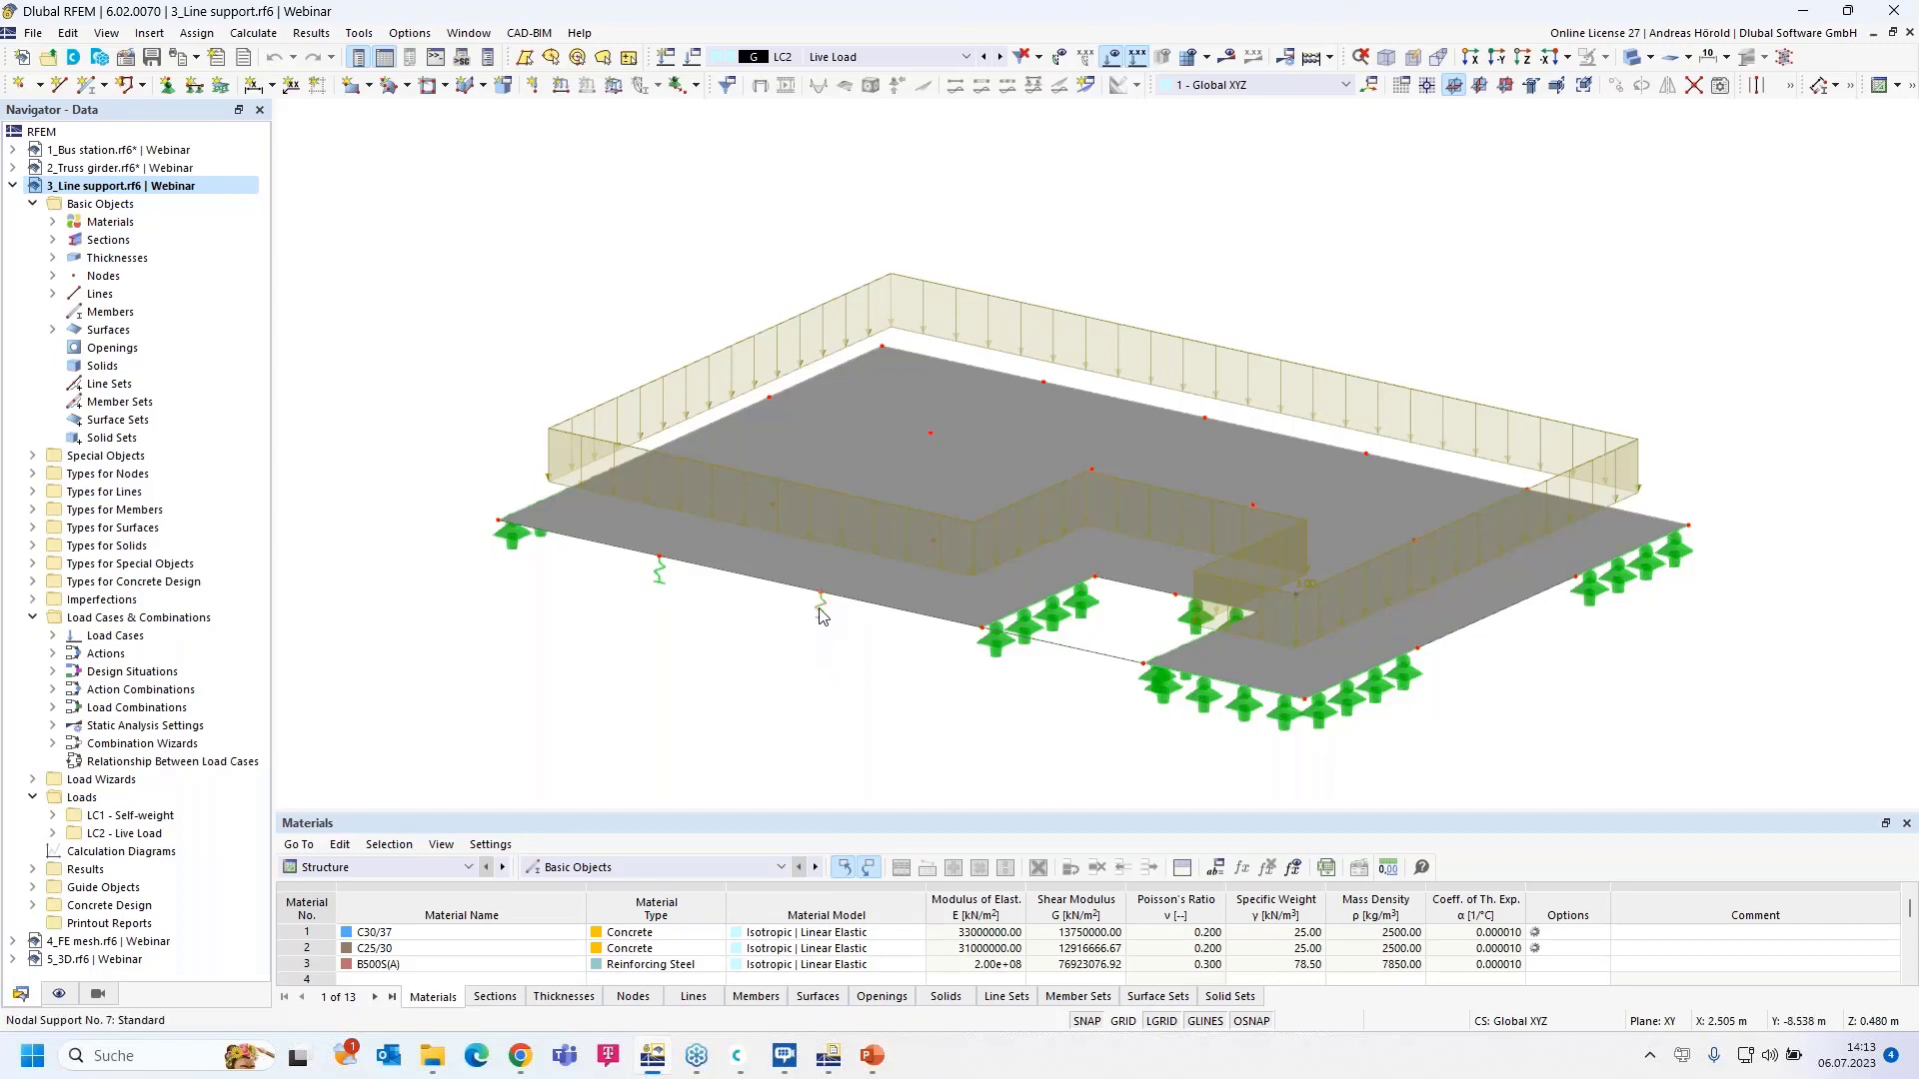
pyautogui.moveTo(820, 621)
pyautogui.doubleClick(819, 618)
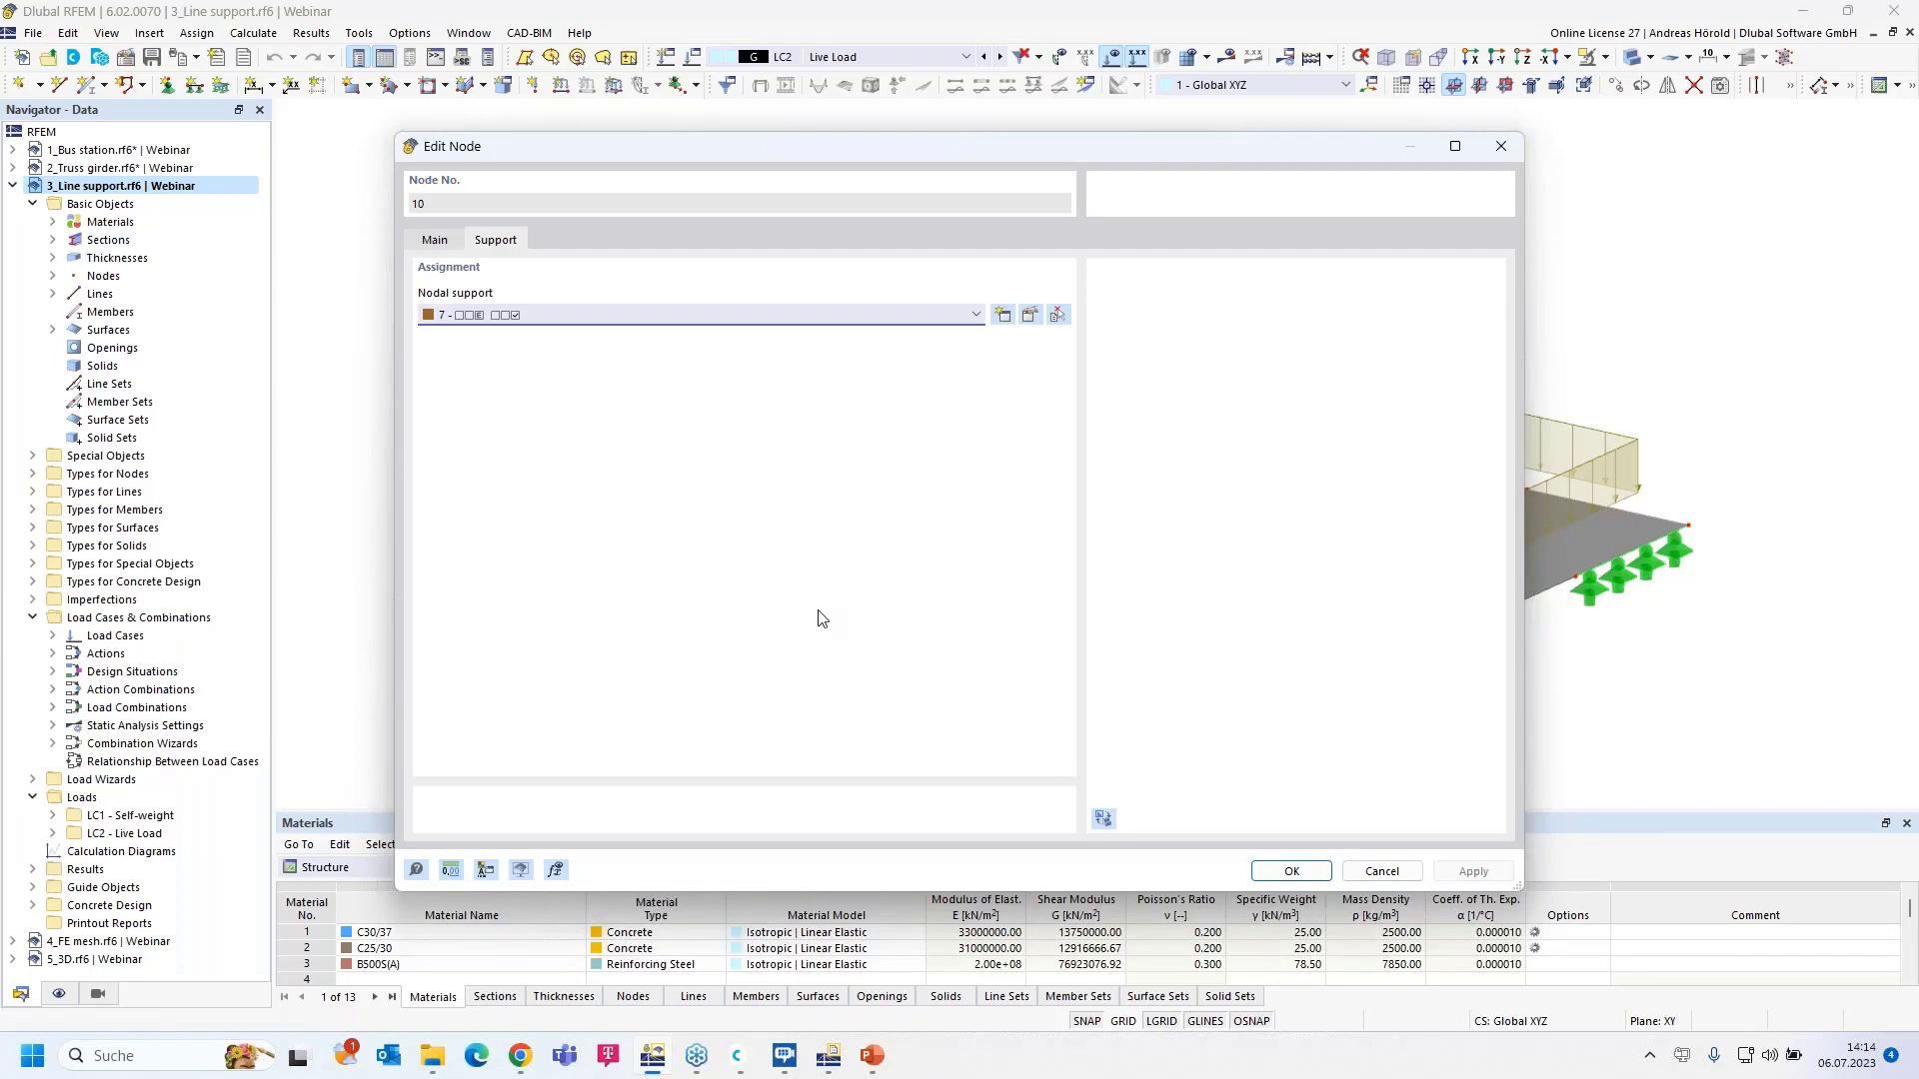
pyautogui.click(1030, 315)
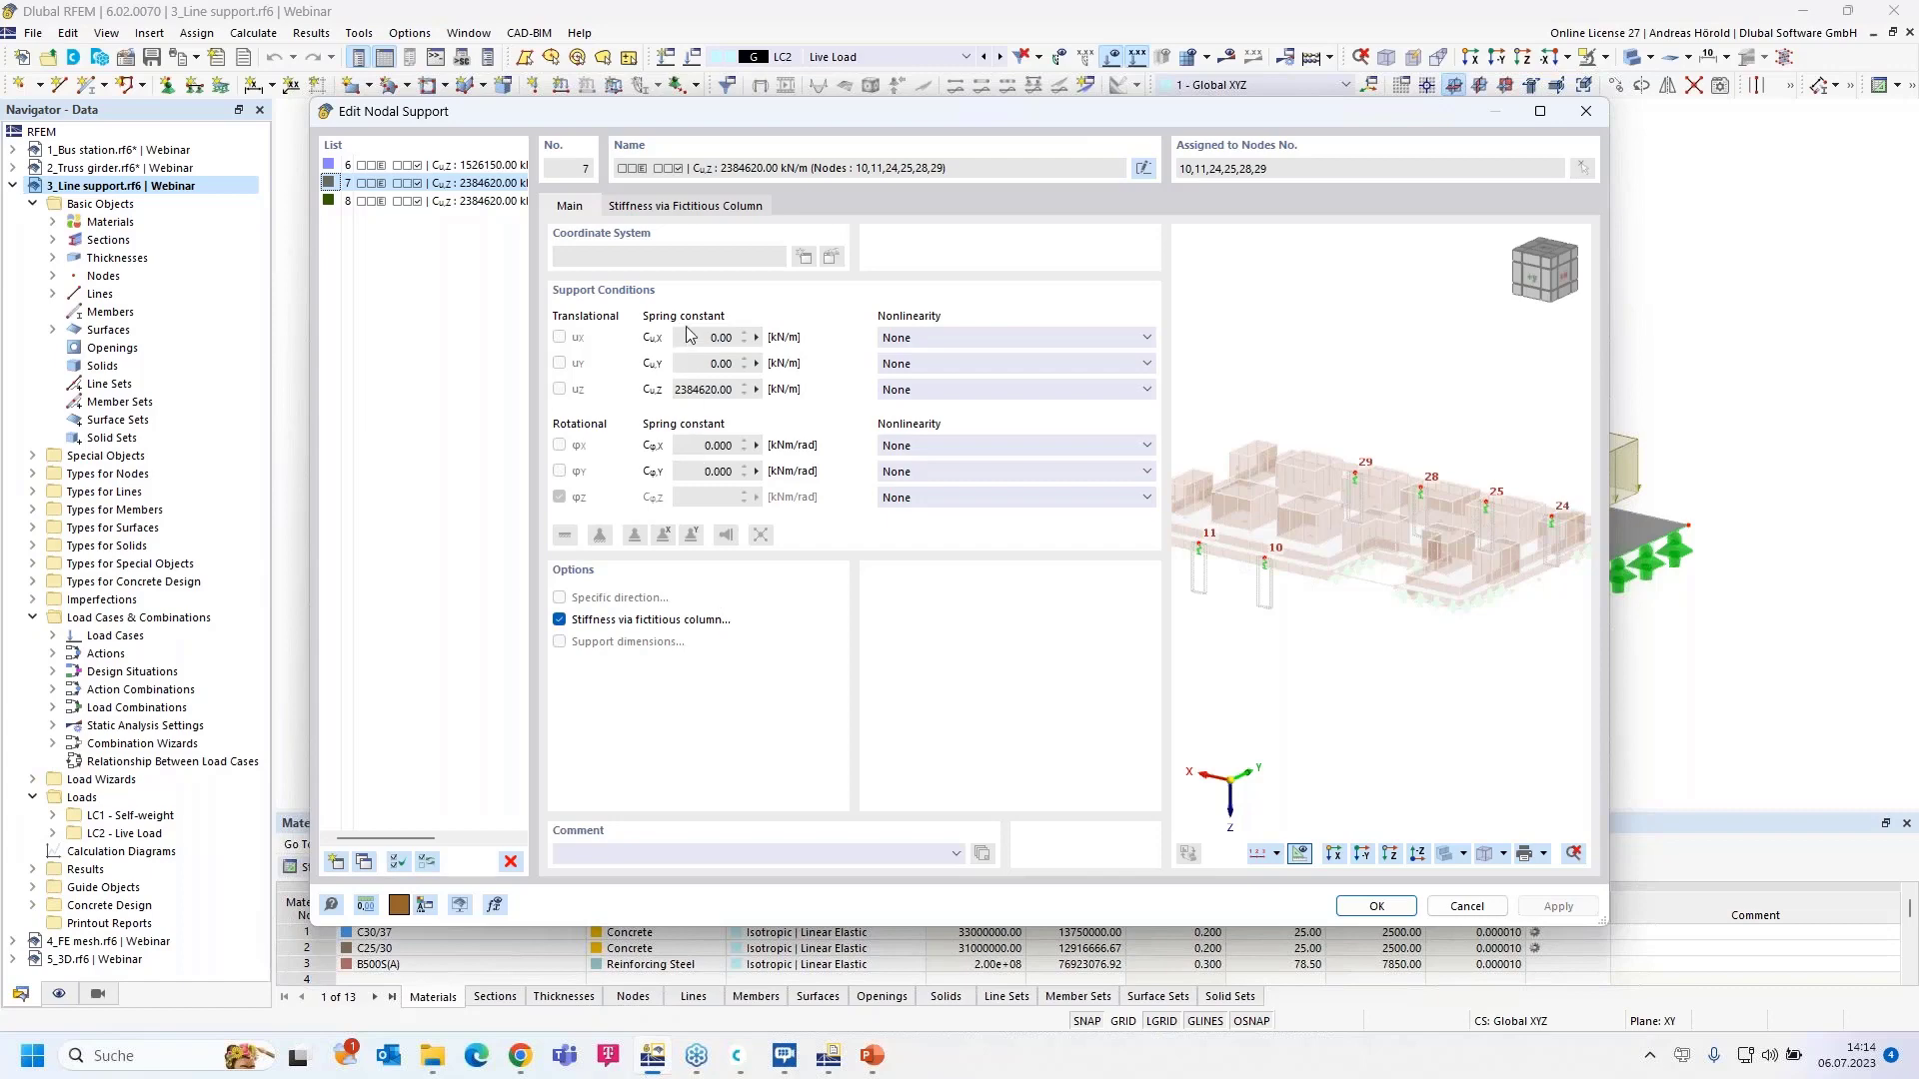
# - Review nodal support 7's fictitious column settings, keeping Elastic nodal support as the support model and Hinged at the column head
pyautogui.click(683, 207)
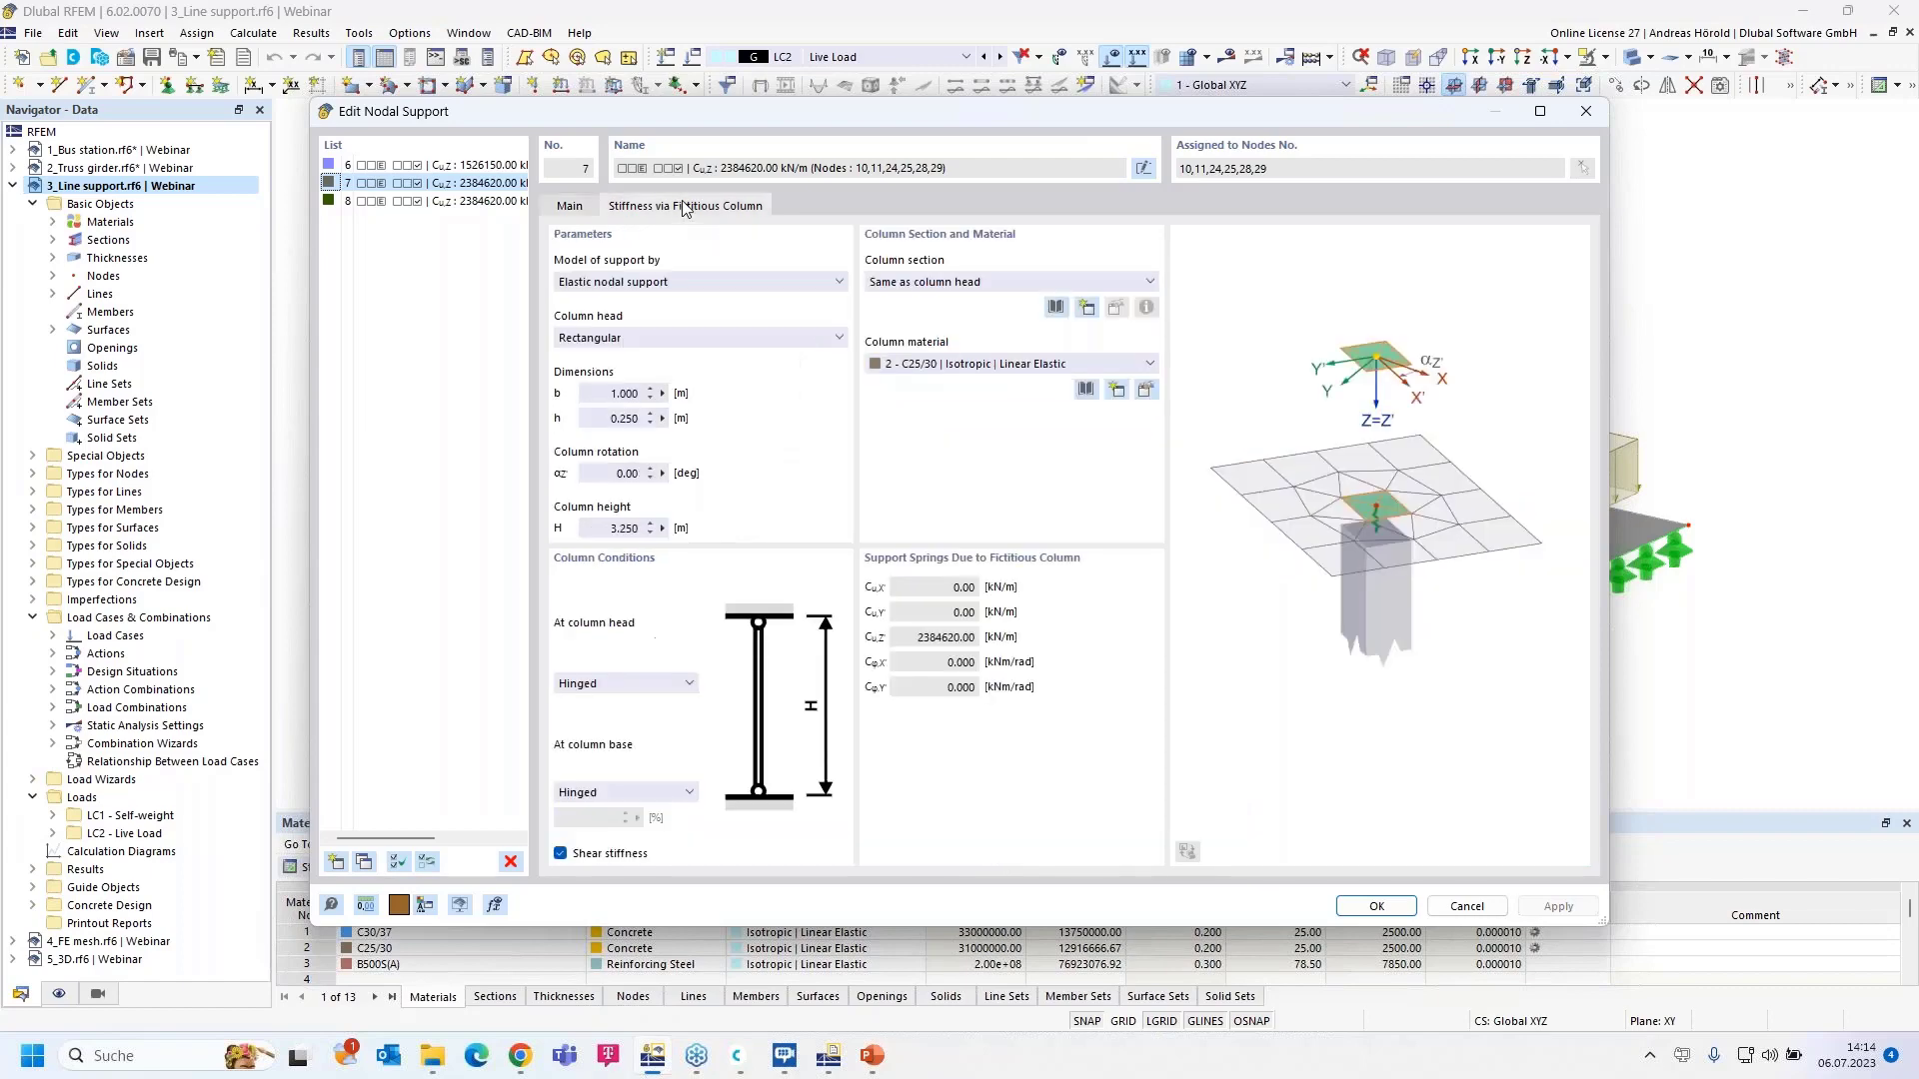
pyautogui.click(694, 284)
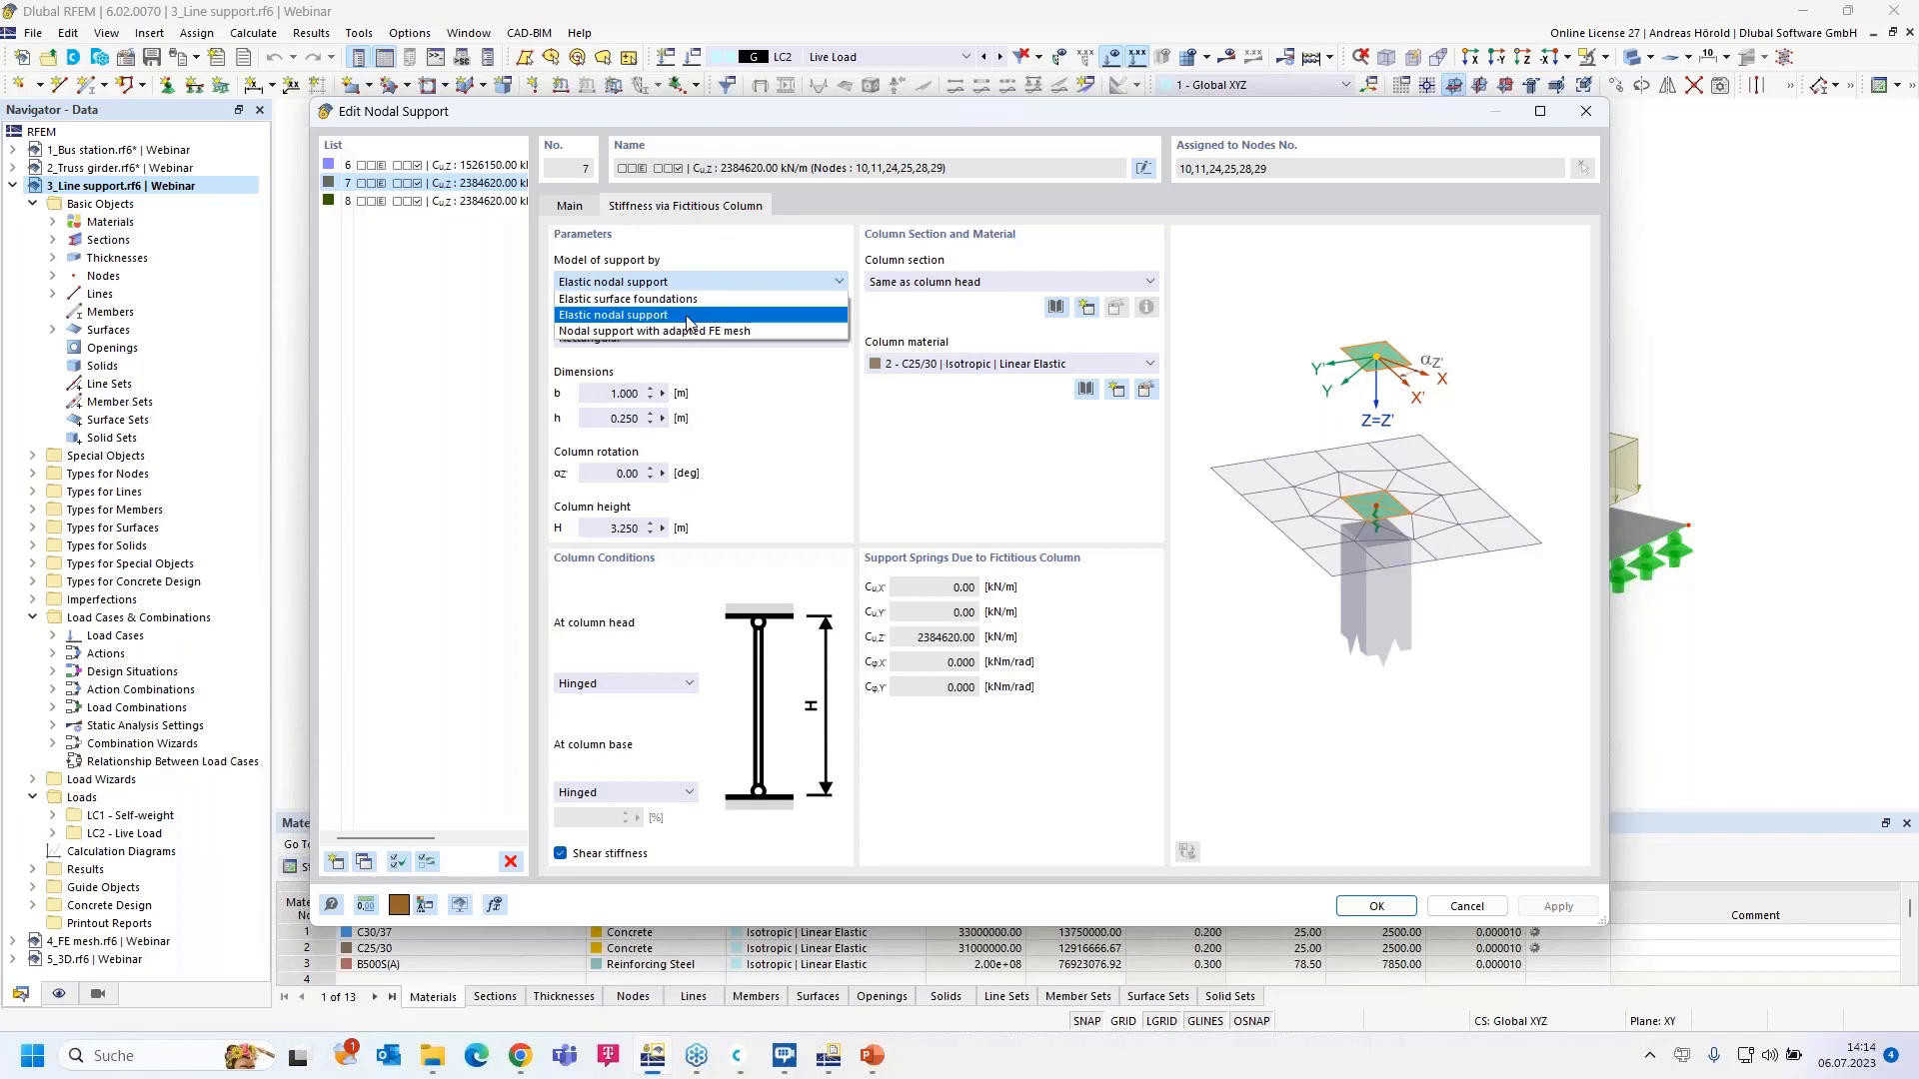
pyautogui.click(689, 320)
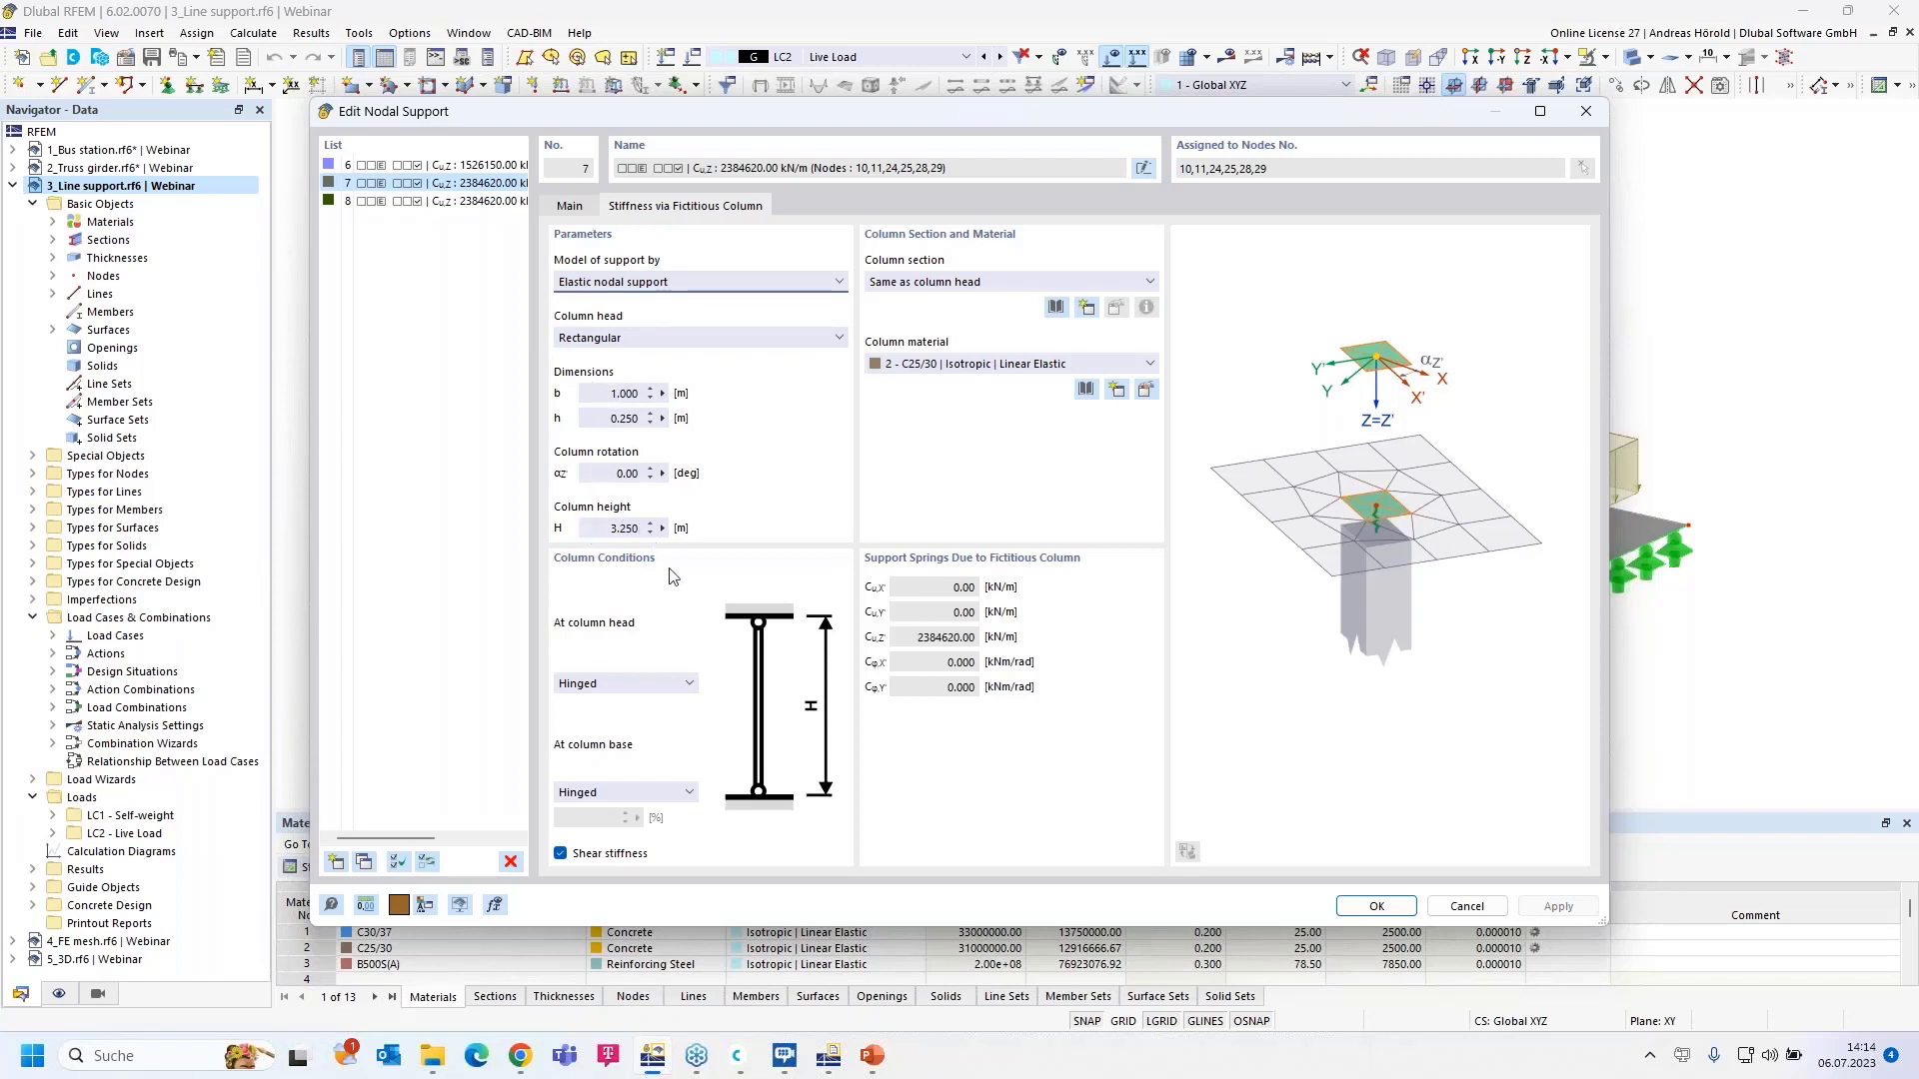
pyautogui.click(614, 688)
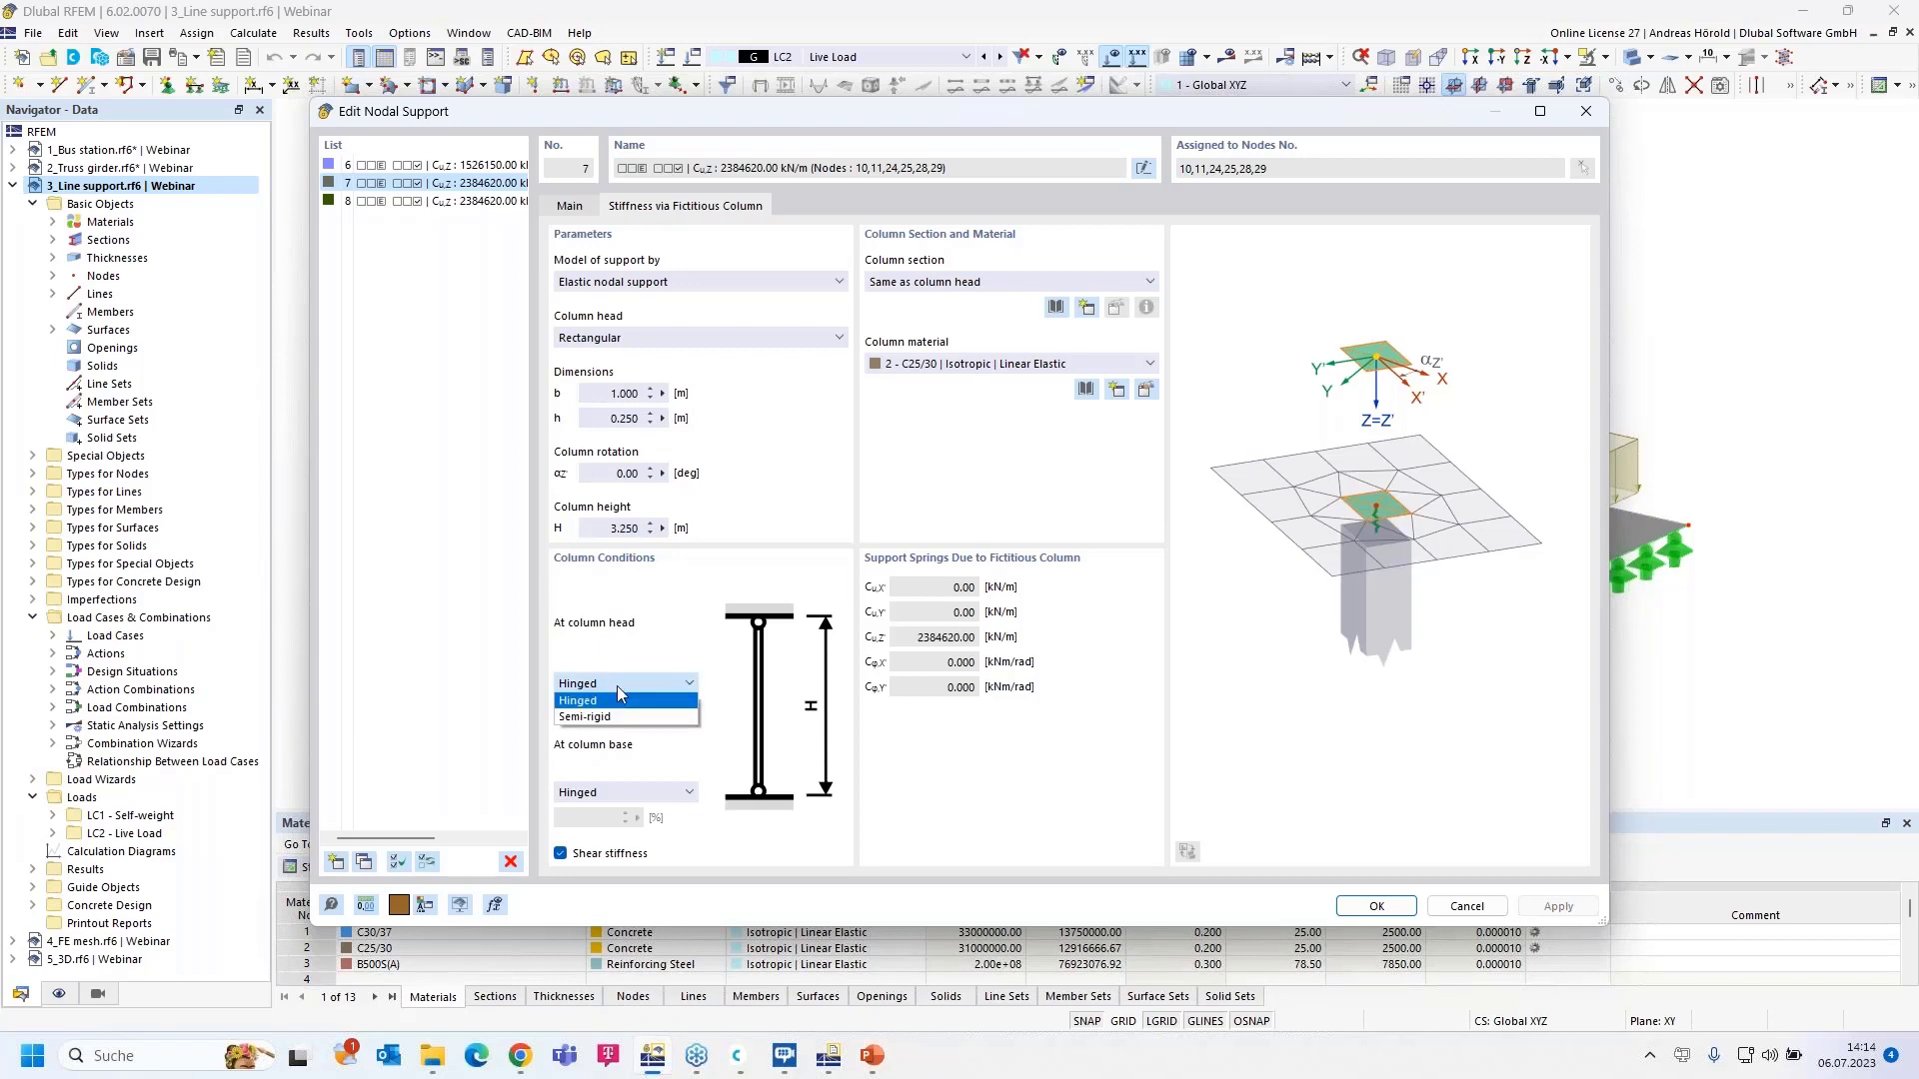
pyautogui.click(616, 685)
# - Try Semi-rigid and Rigid at the column base, restore Hinged, and leave the nodal support and node 10 without saving changes
pyautogui.click(639, 793)
pyautogui.click(610, 828)
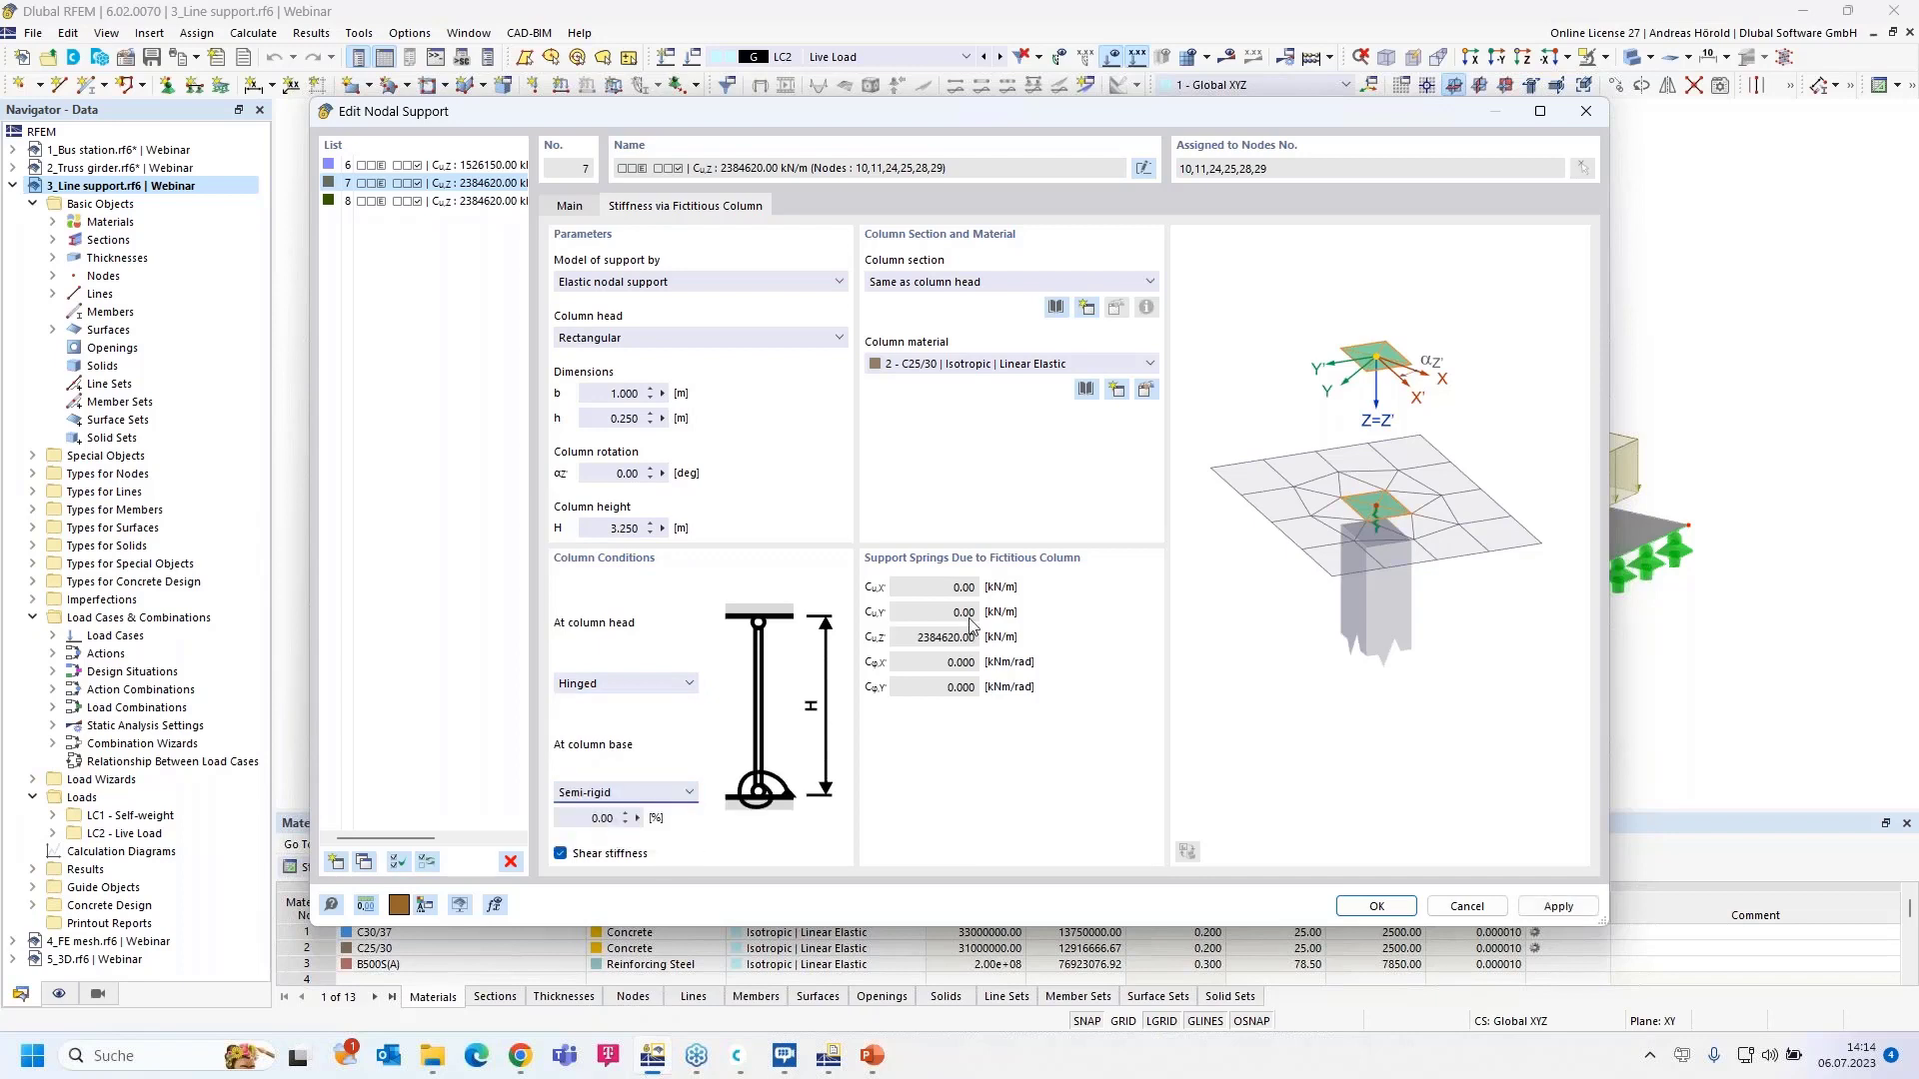
pyautogui.click(606, 796)
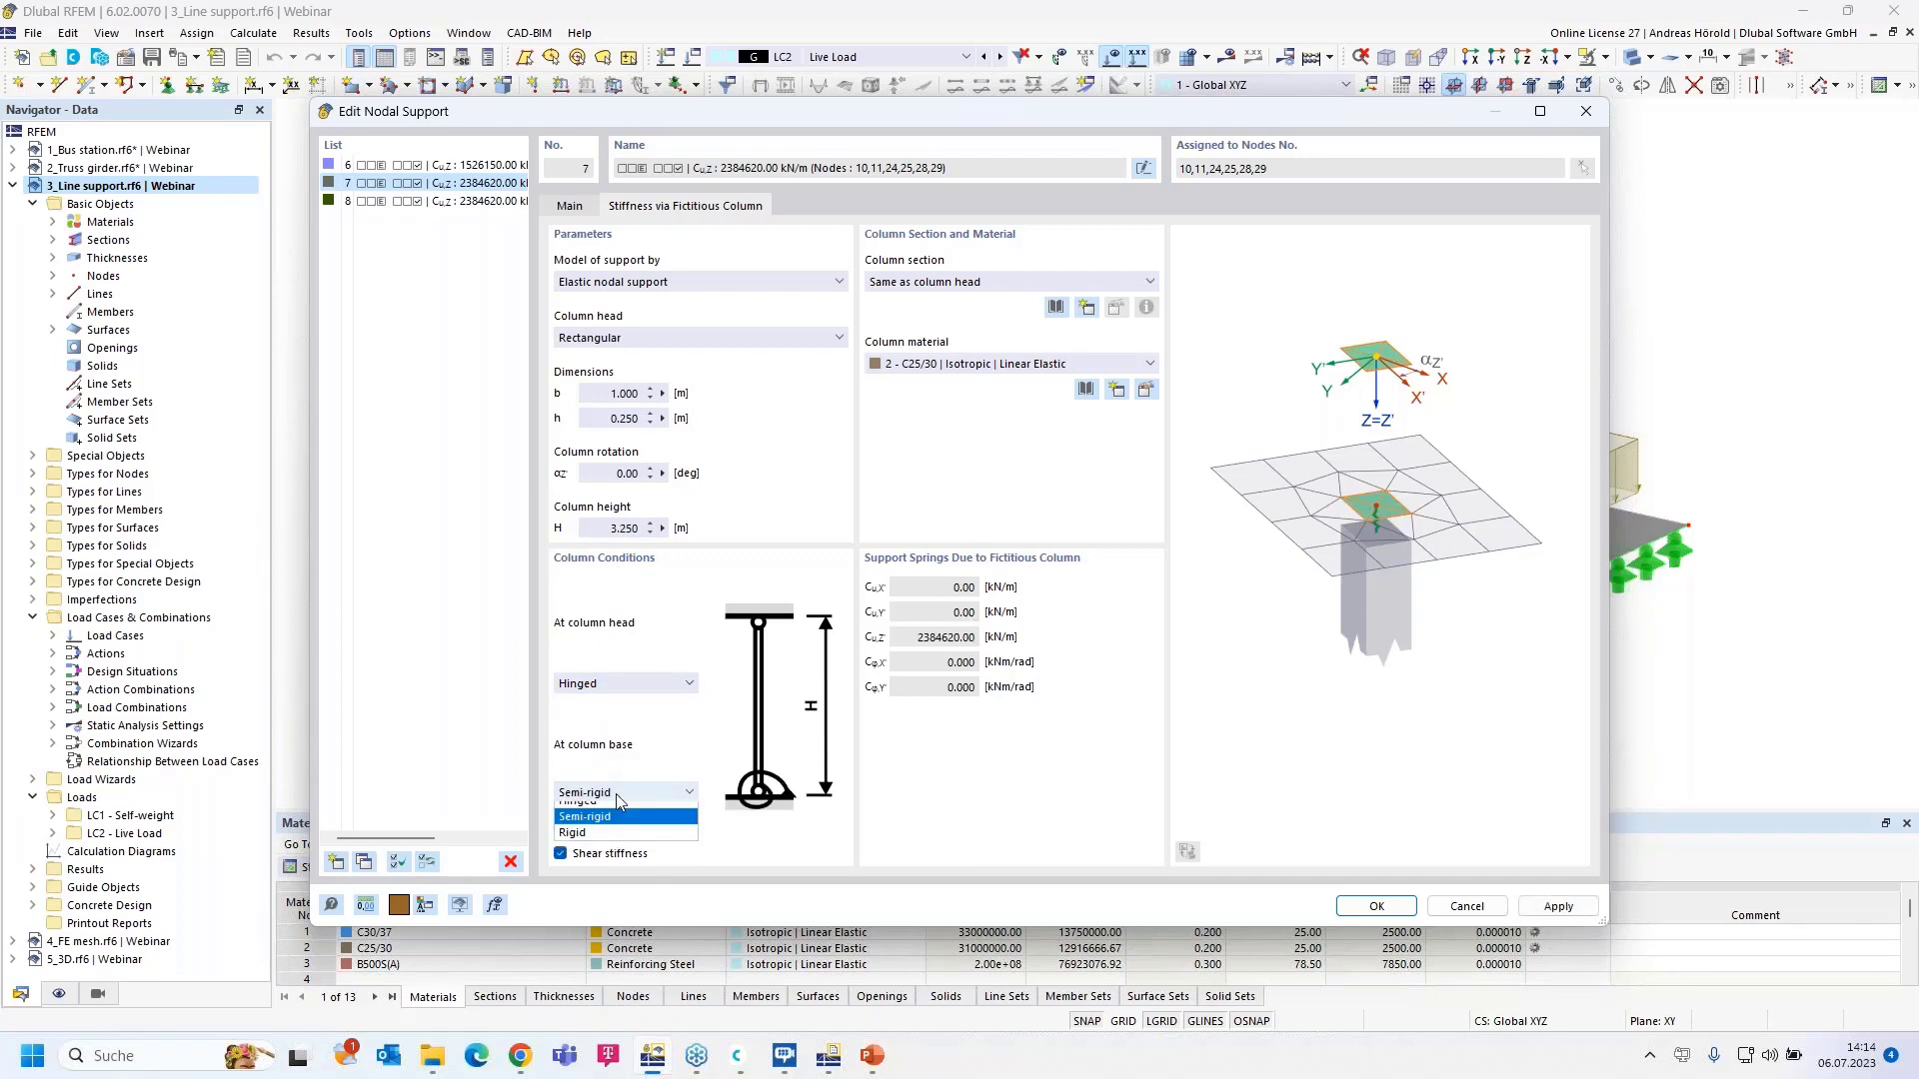
pyautogui.click(589, 845)
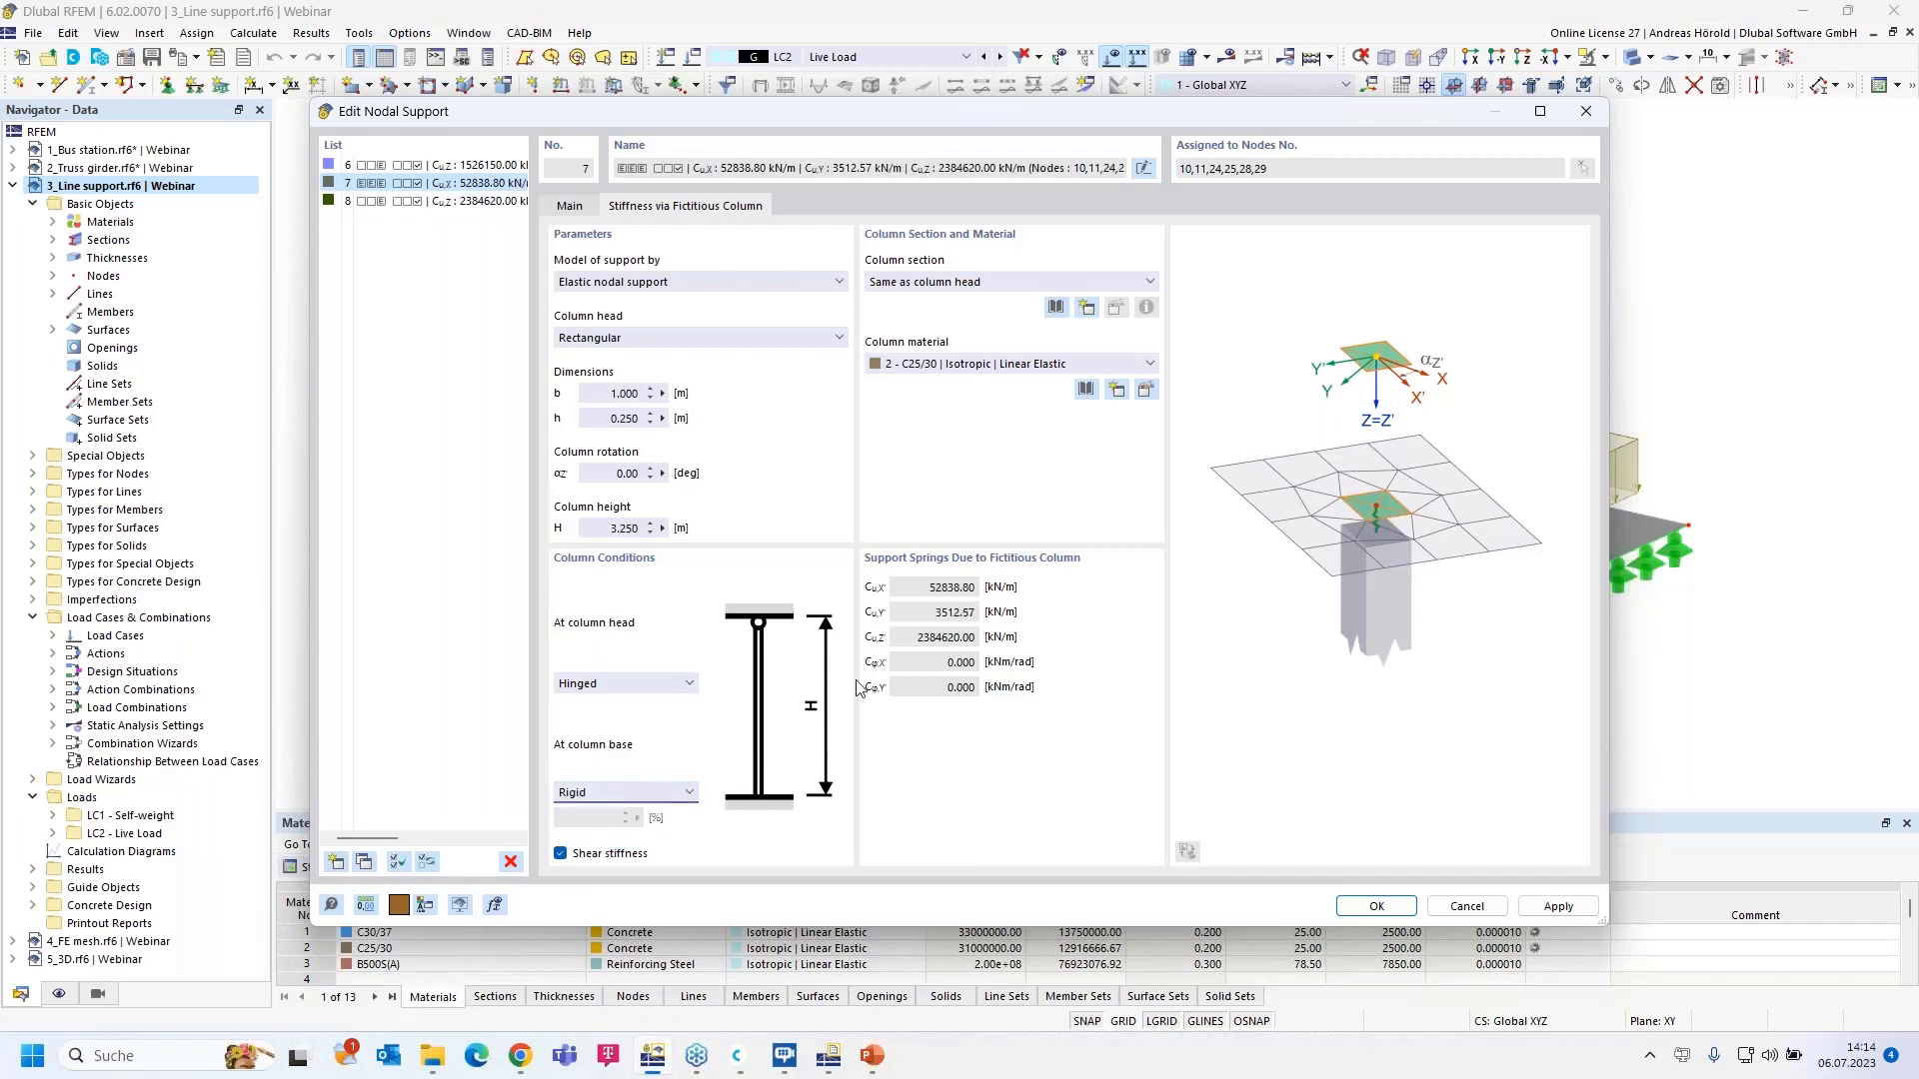
pyautogui.click(624, 793)
pyautogui.click(590, 809)
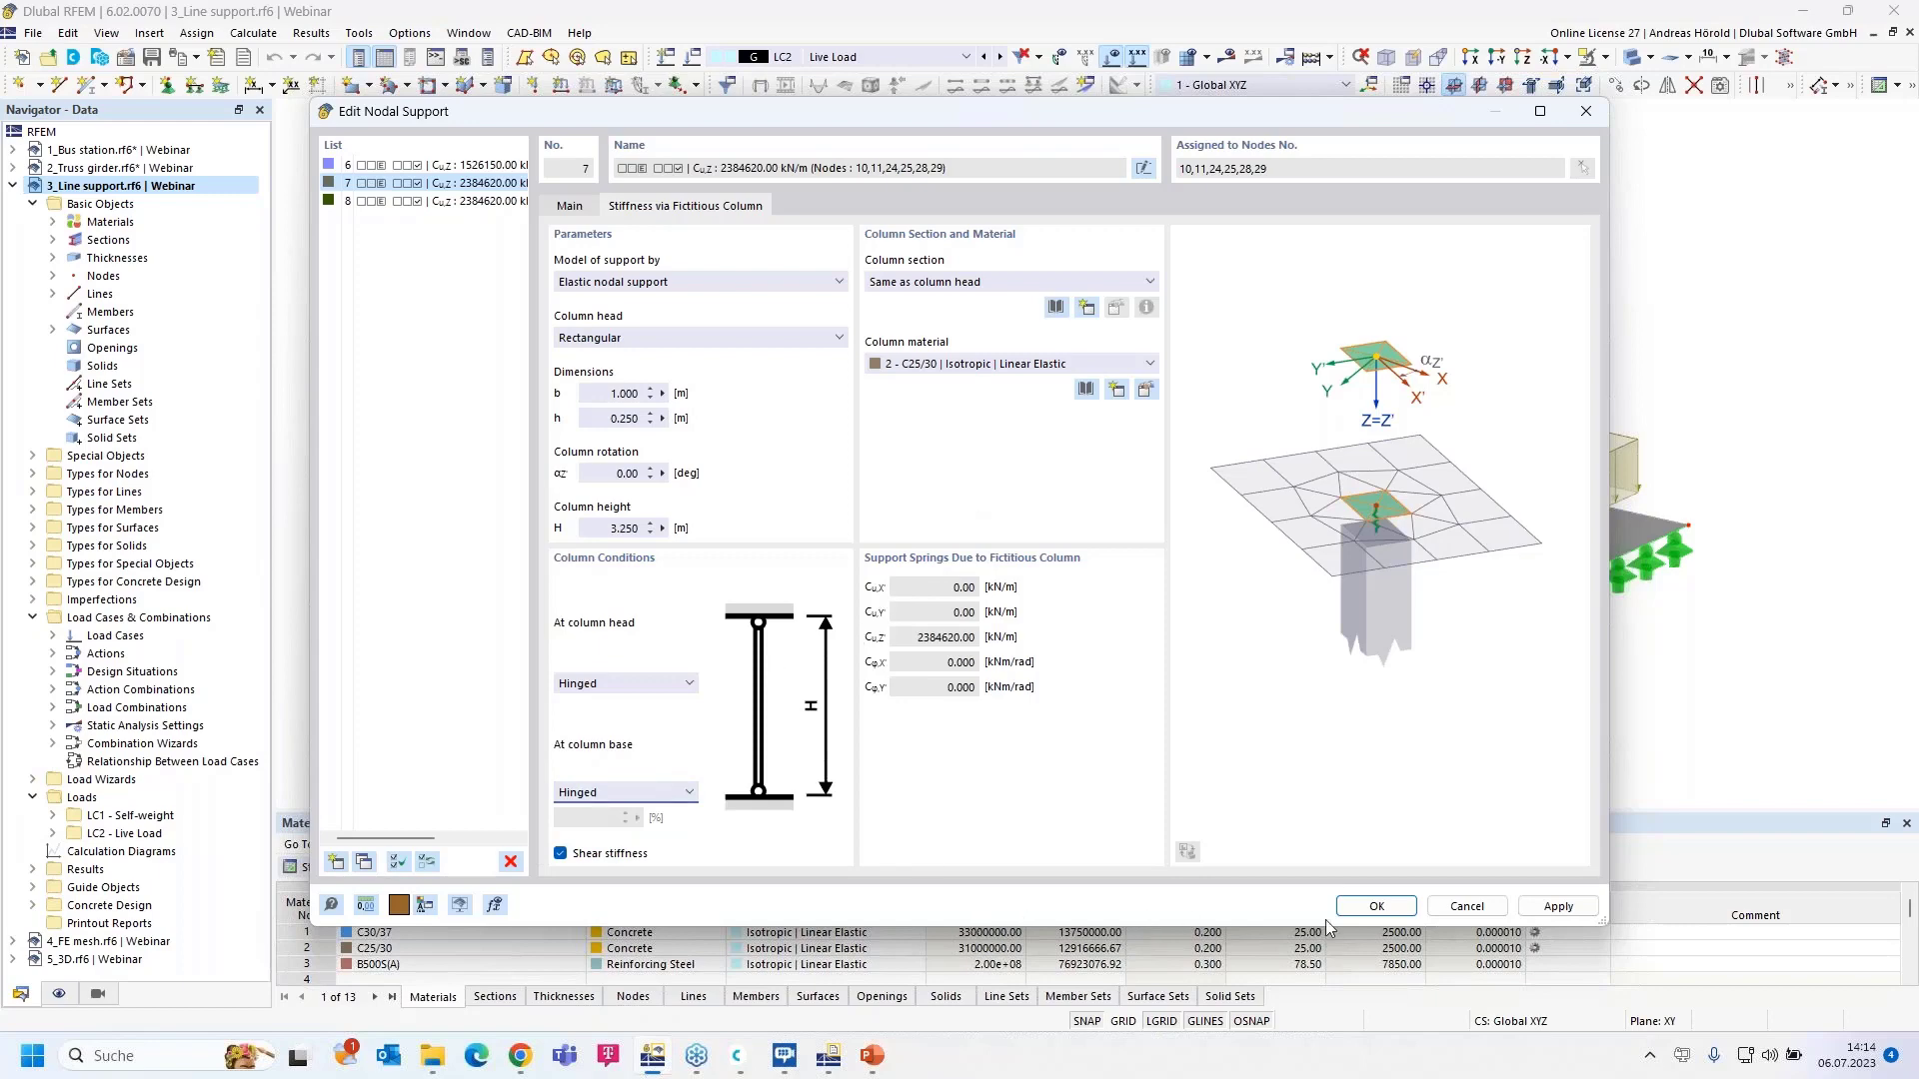
pyautogui.click(1474, 905)
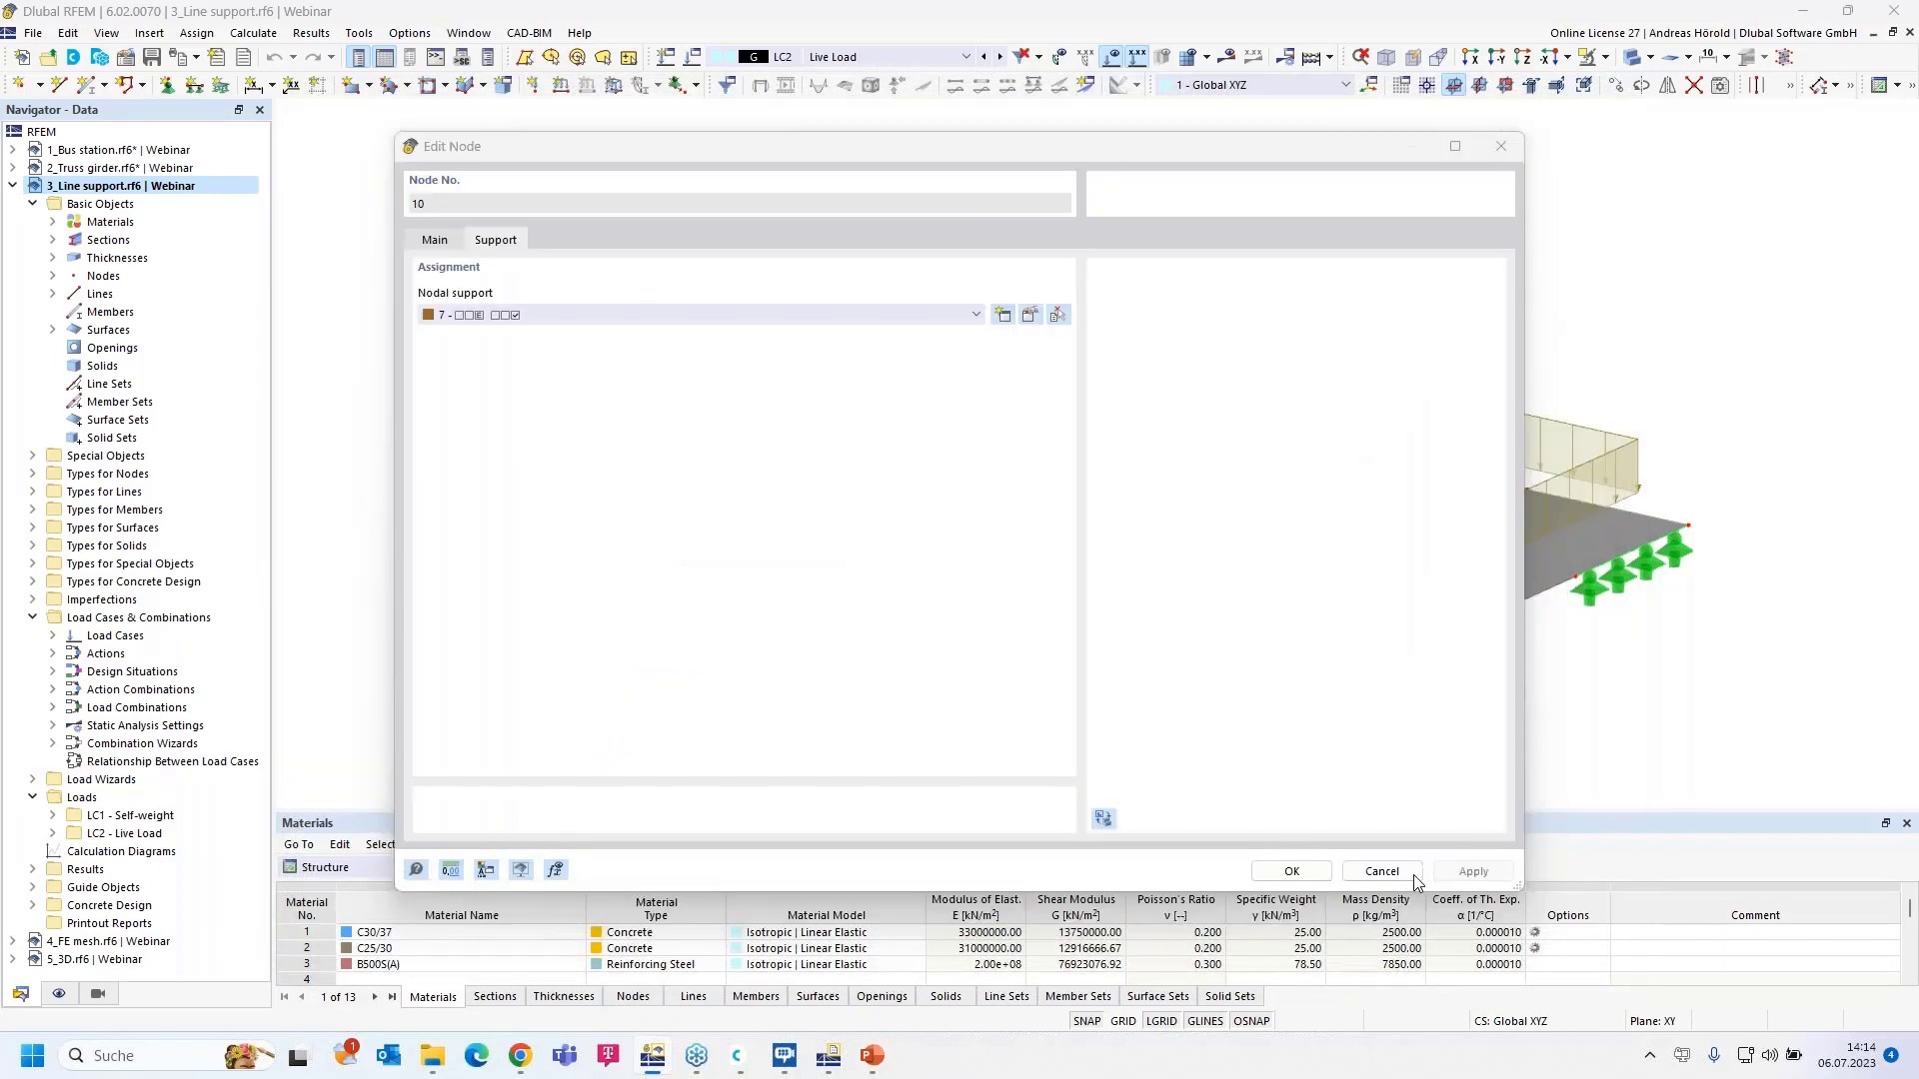
pyautogui.click(1387, 871)
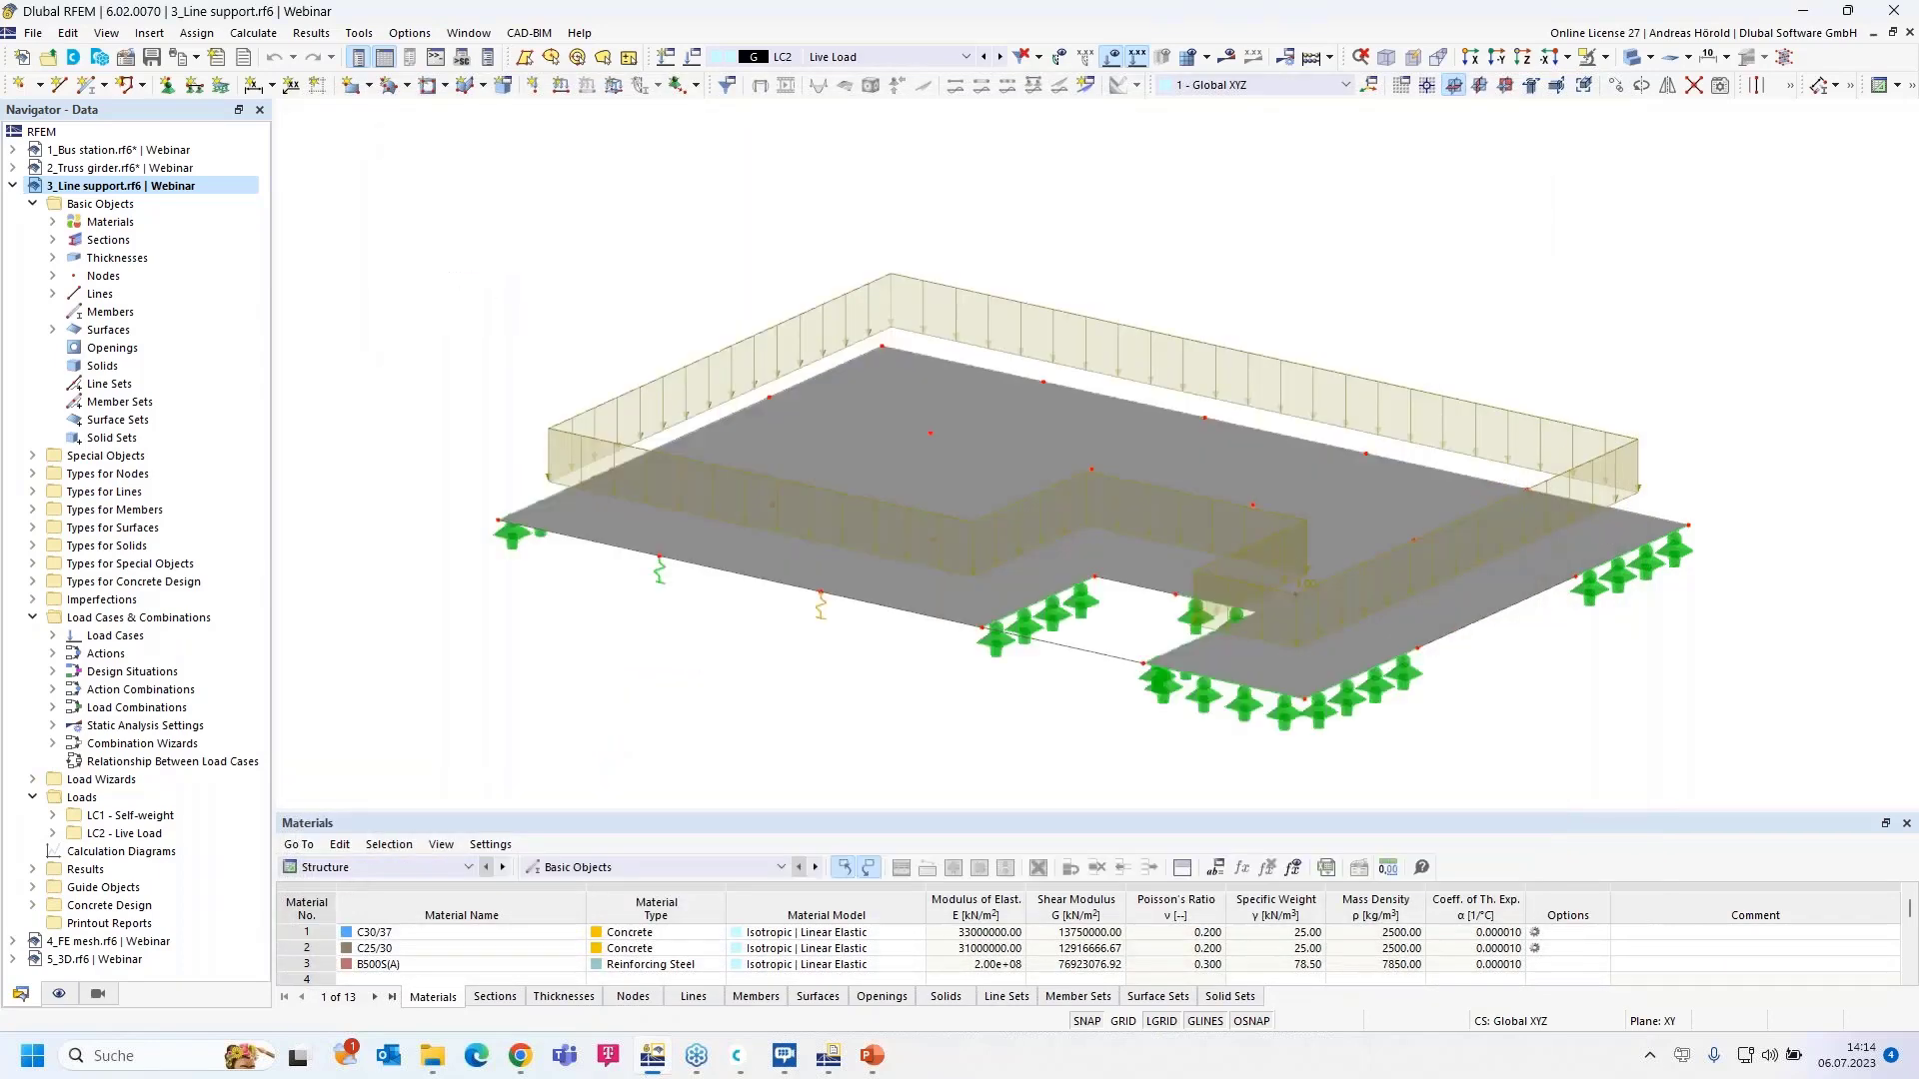
# - Open line support 3 assigned to line 1 and activate stiffness via fictitious wall
pyautogui.click(1202, 695)
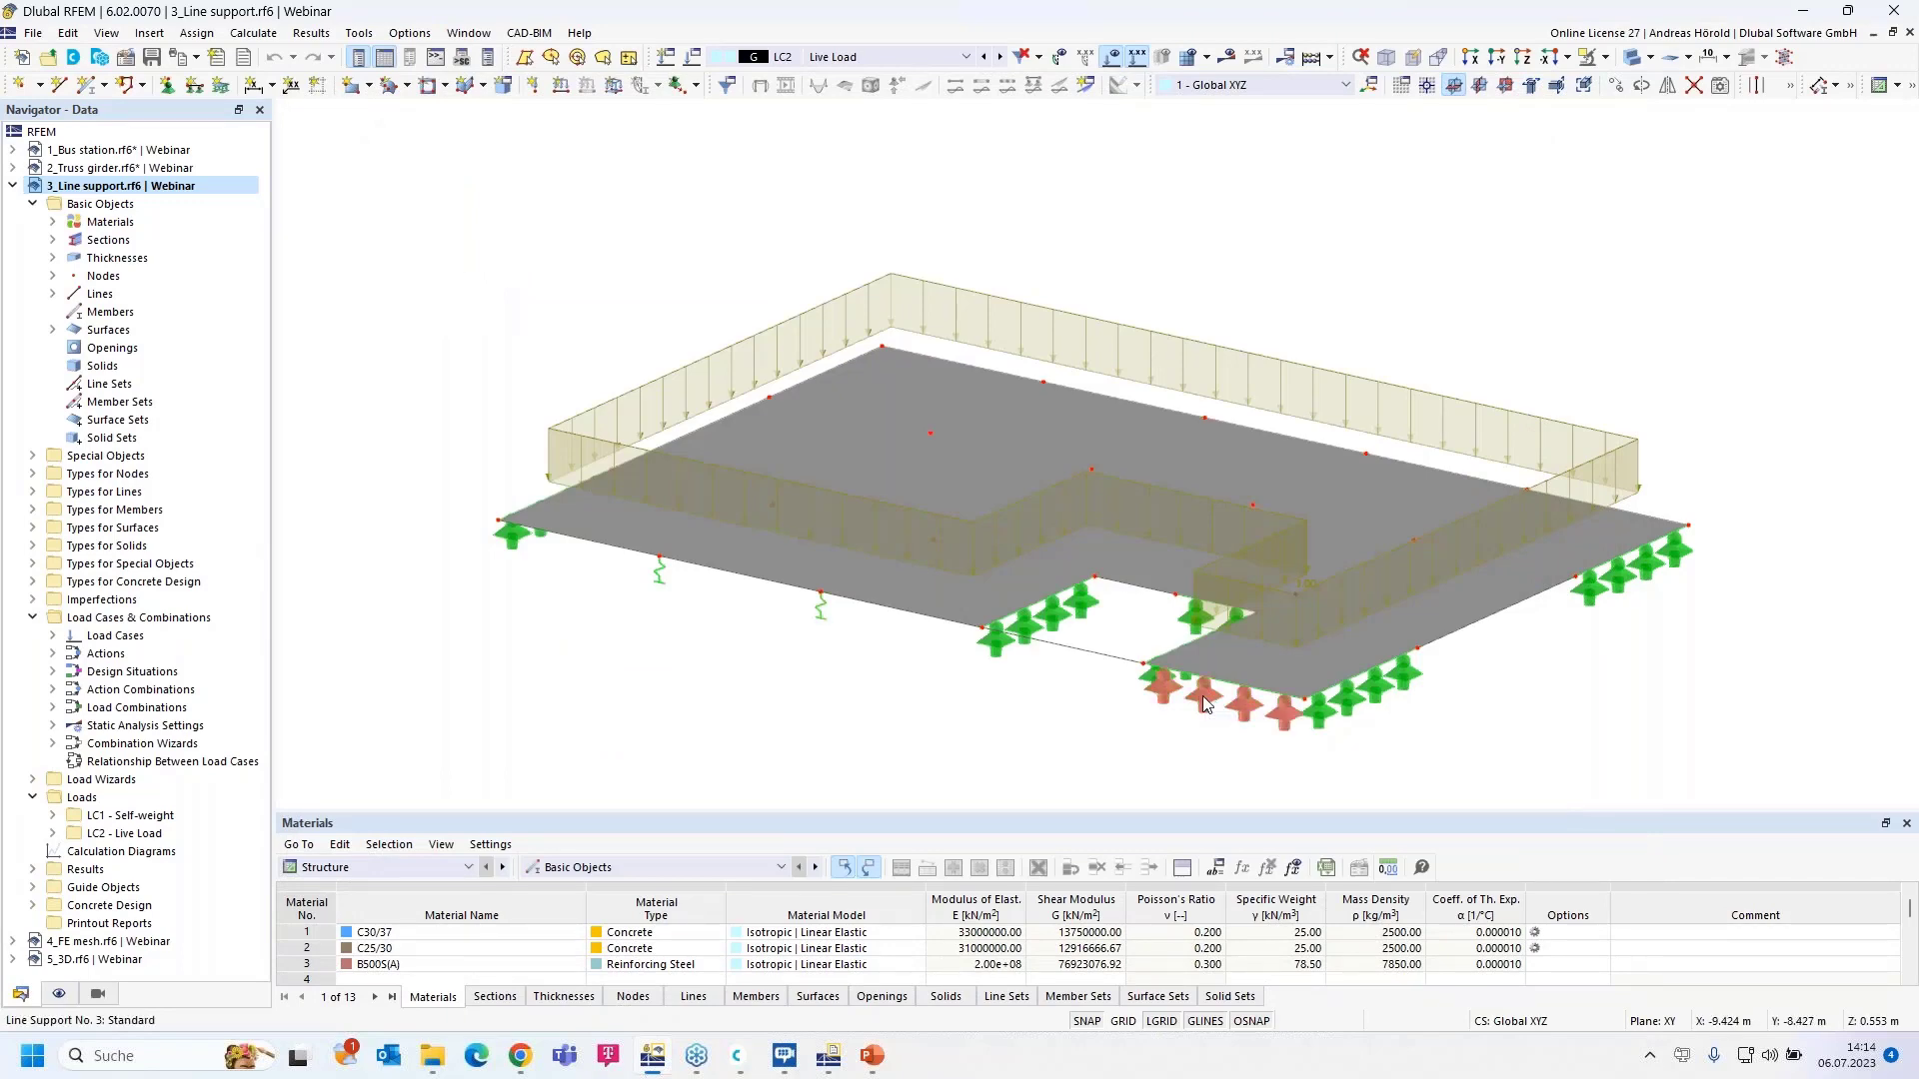
pyautogui.doubleClick(1203, 696)
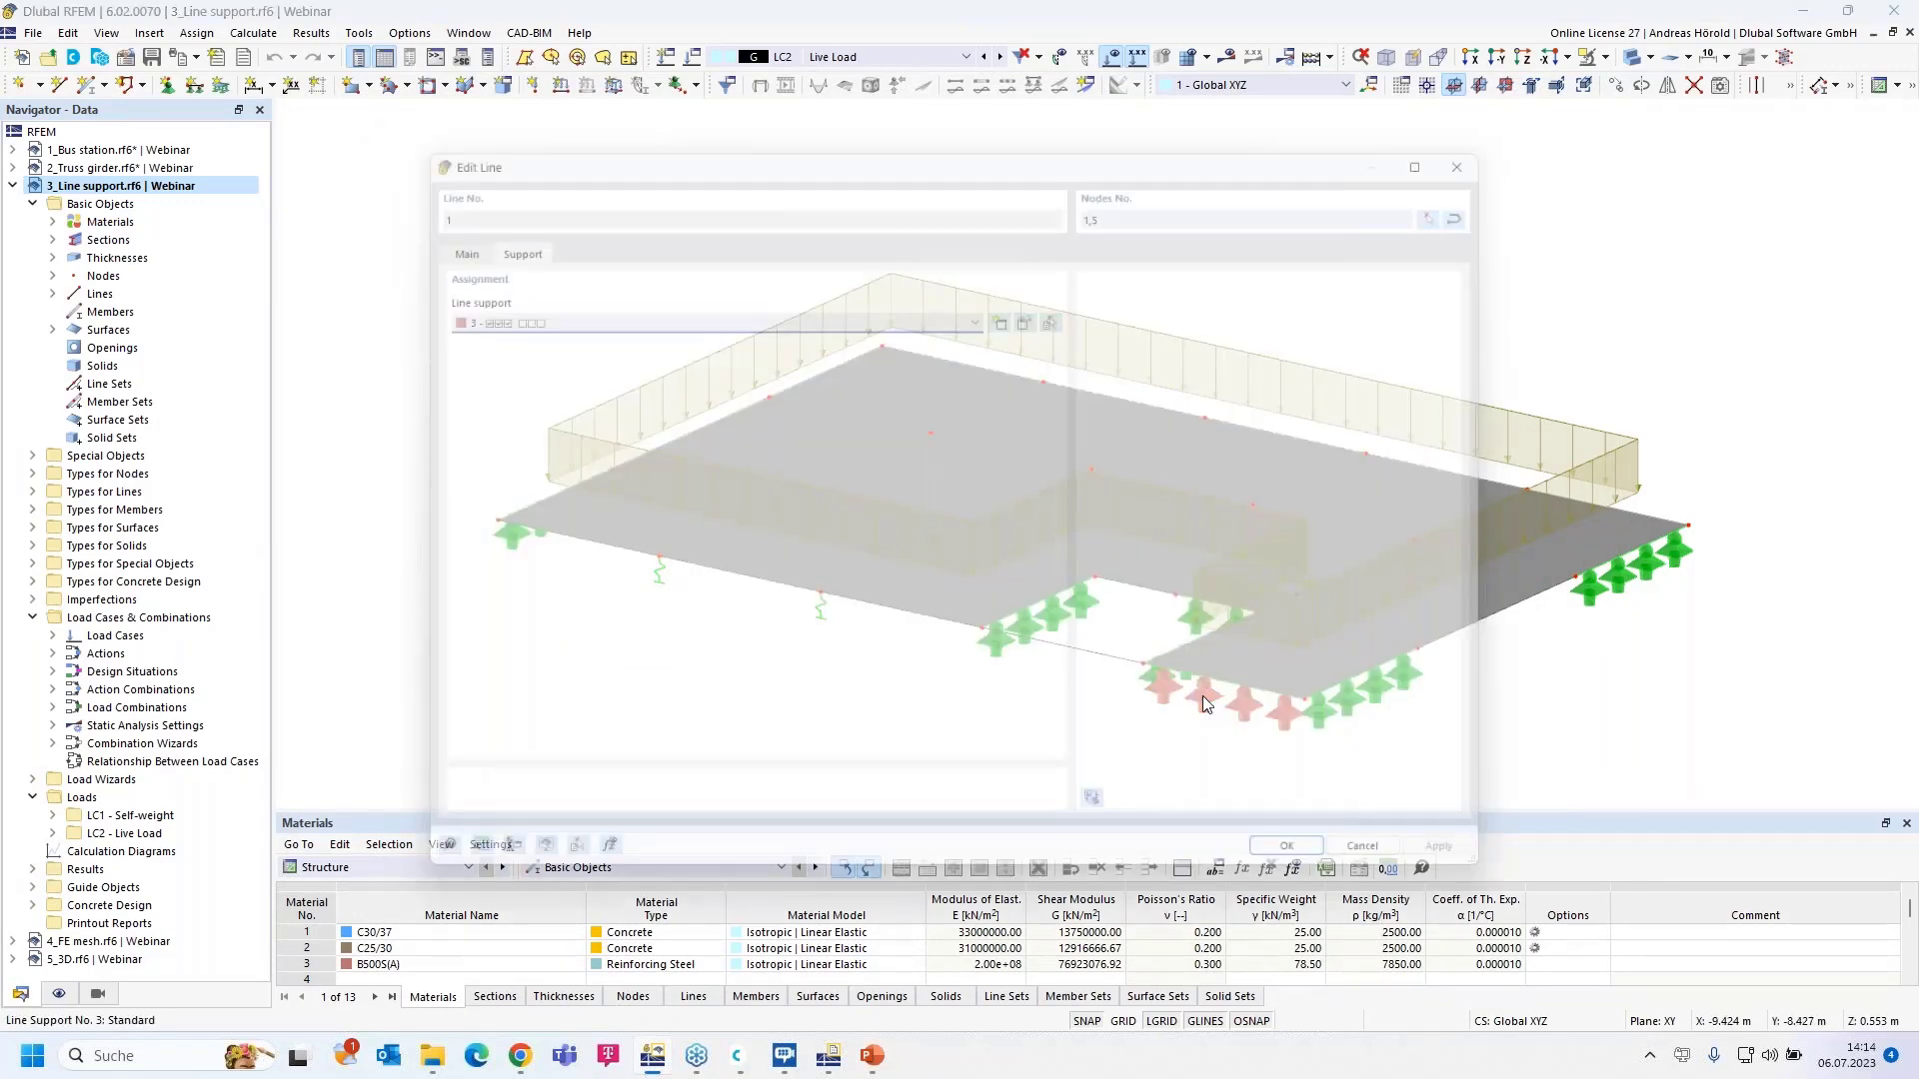
pyautogui.click(1037, 310)
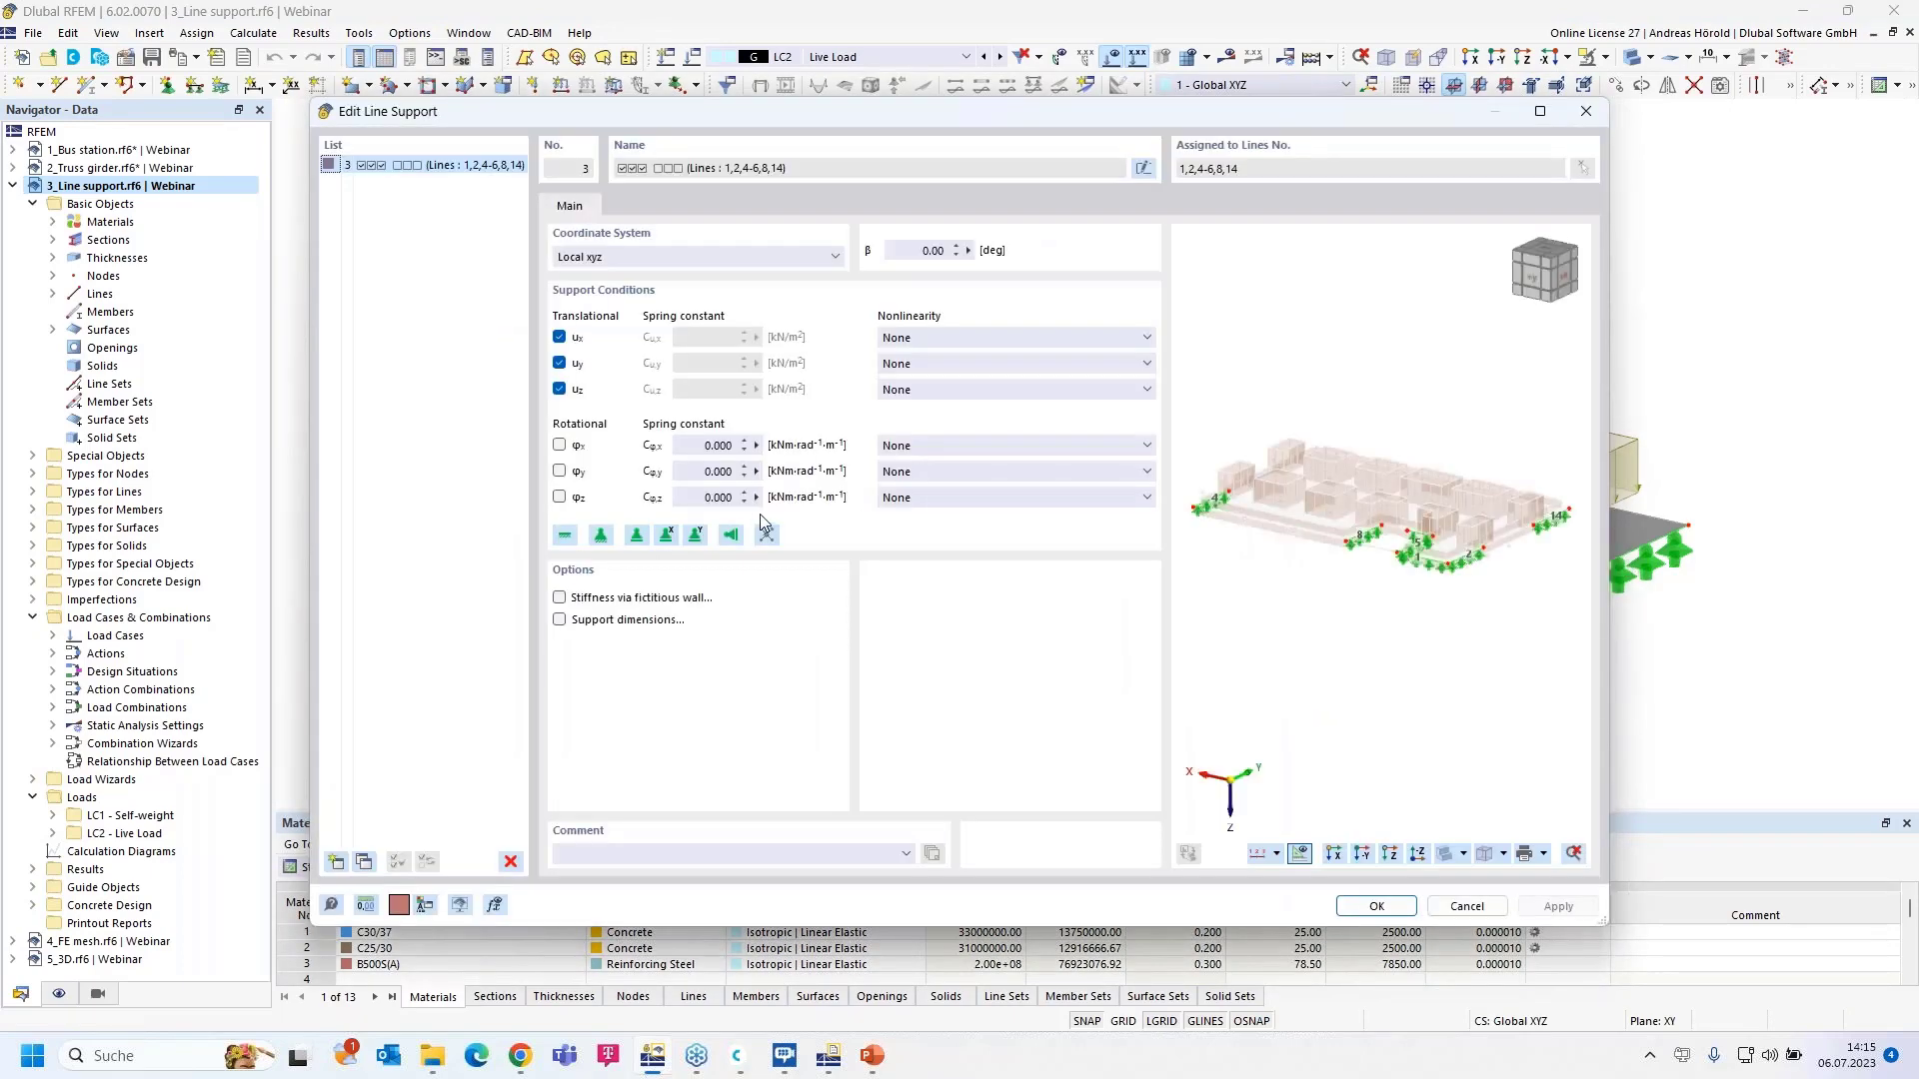
pyautogui.click(560, 599)
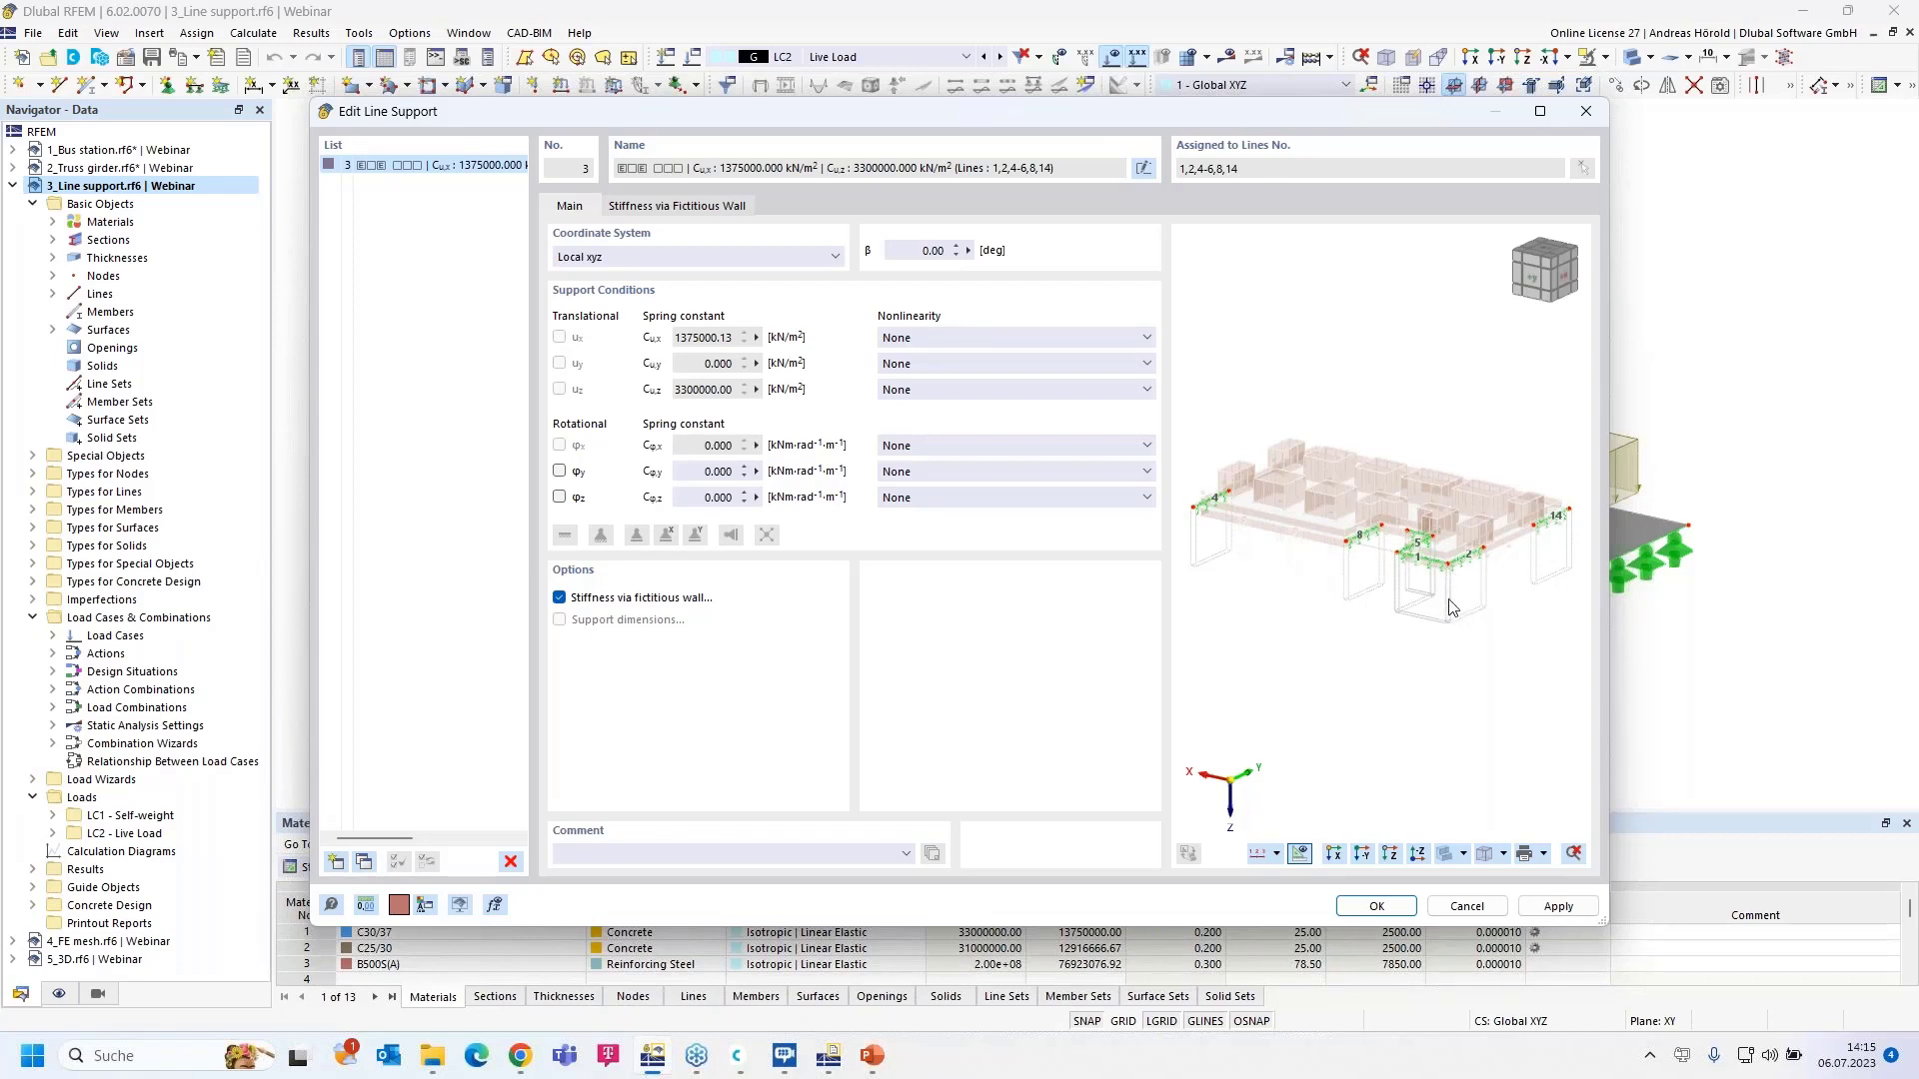
# - Set the fictitious wall's width to 0.250 m and its height to 4 m
pyautogui.click(696, 208)
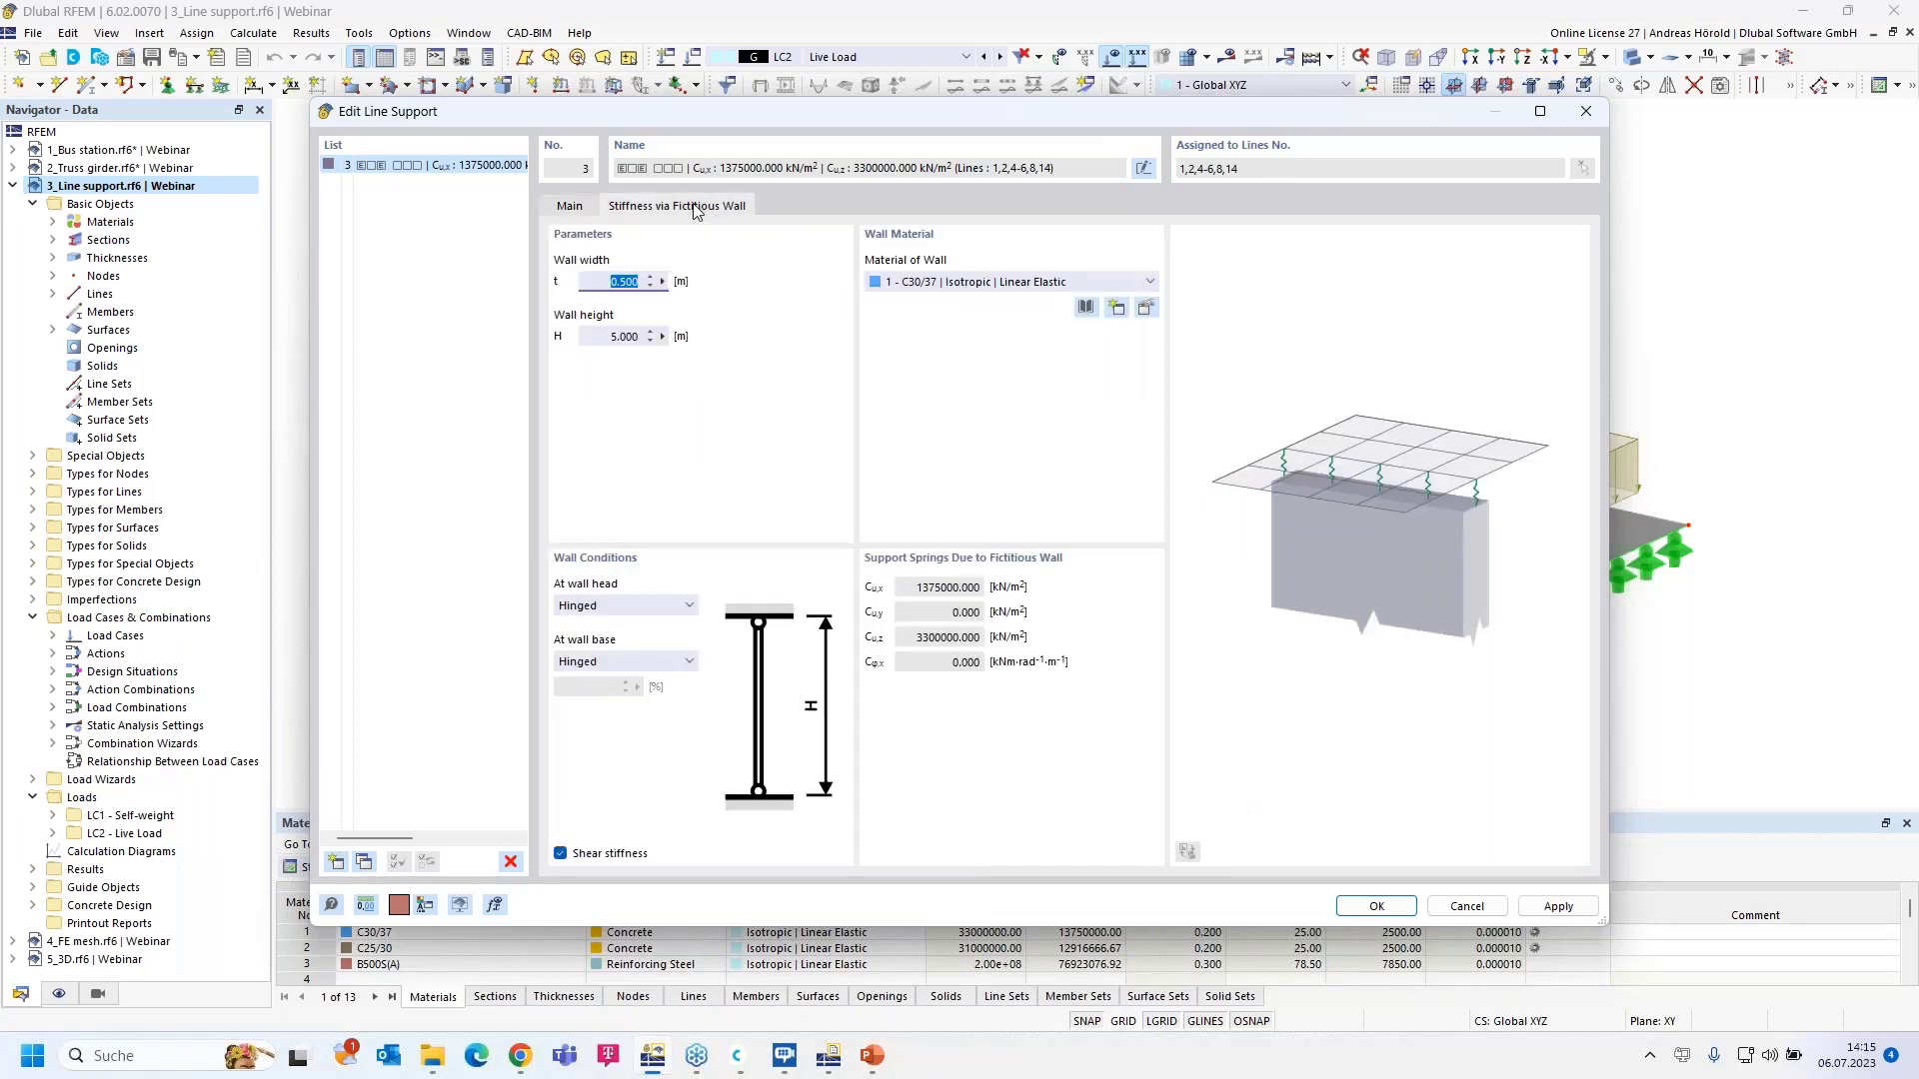
pyautogui.press('BackSpace')
pyautogui.click(603, 336)
pyautogui.write('4')
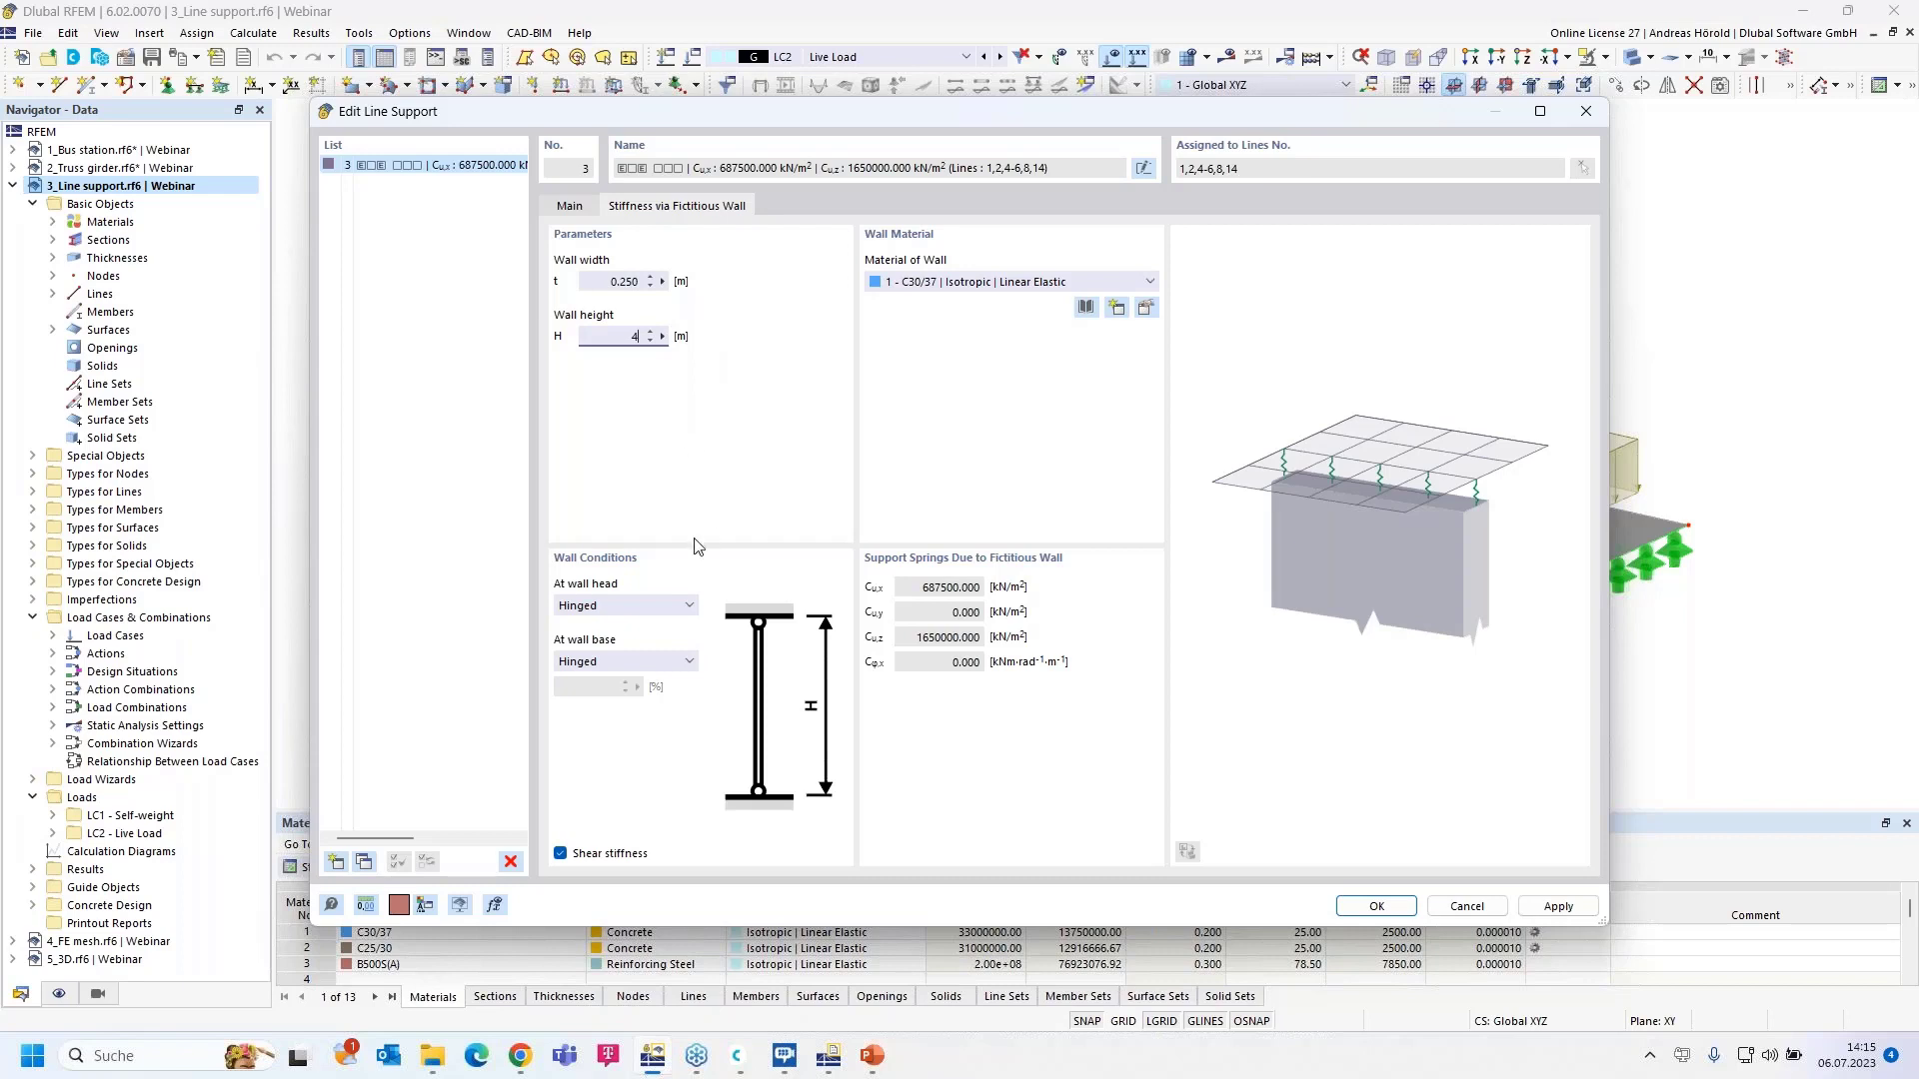
# - Check the wall head and base condition options, keep both Hinged, and confirm the line support and line 1
pyautogui.click(632, 605)
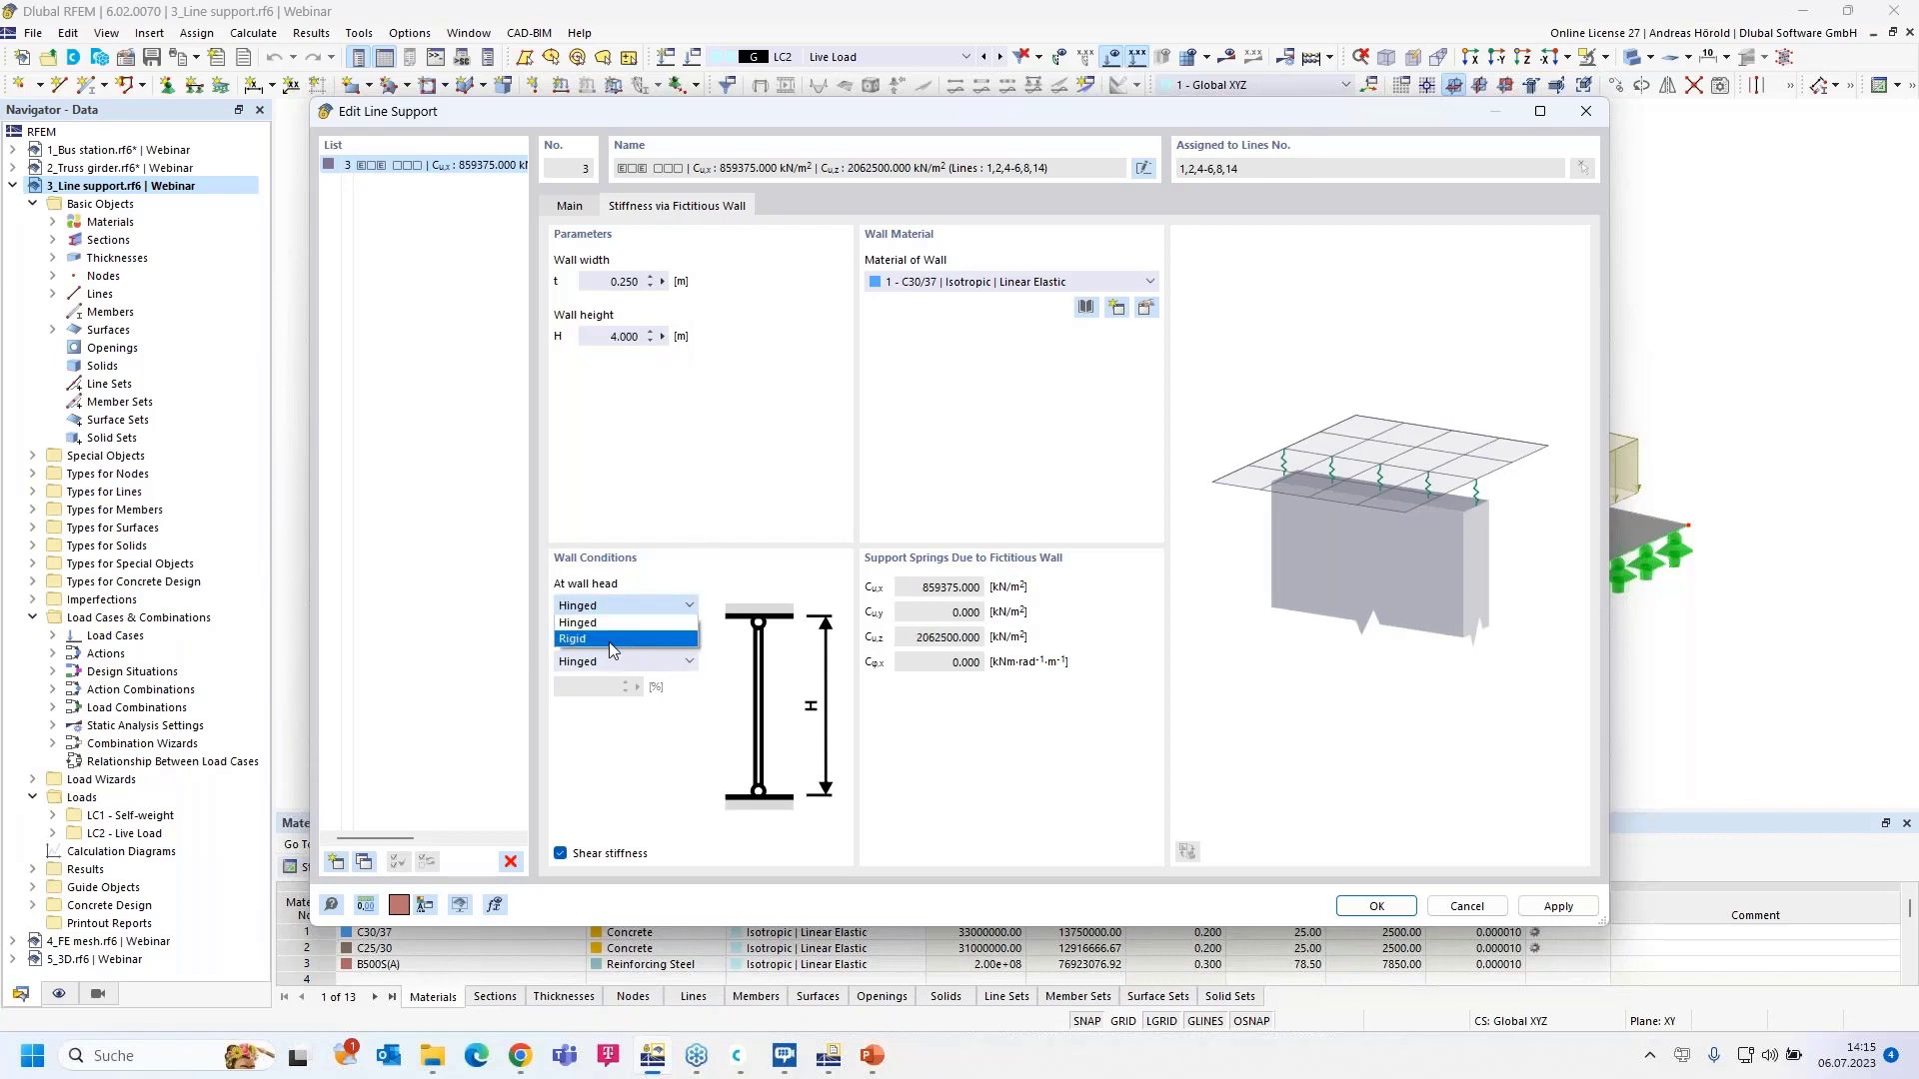
pyautogui.click(670, 536)
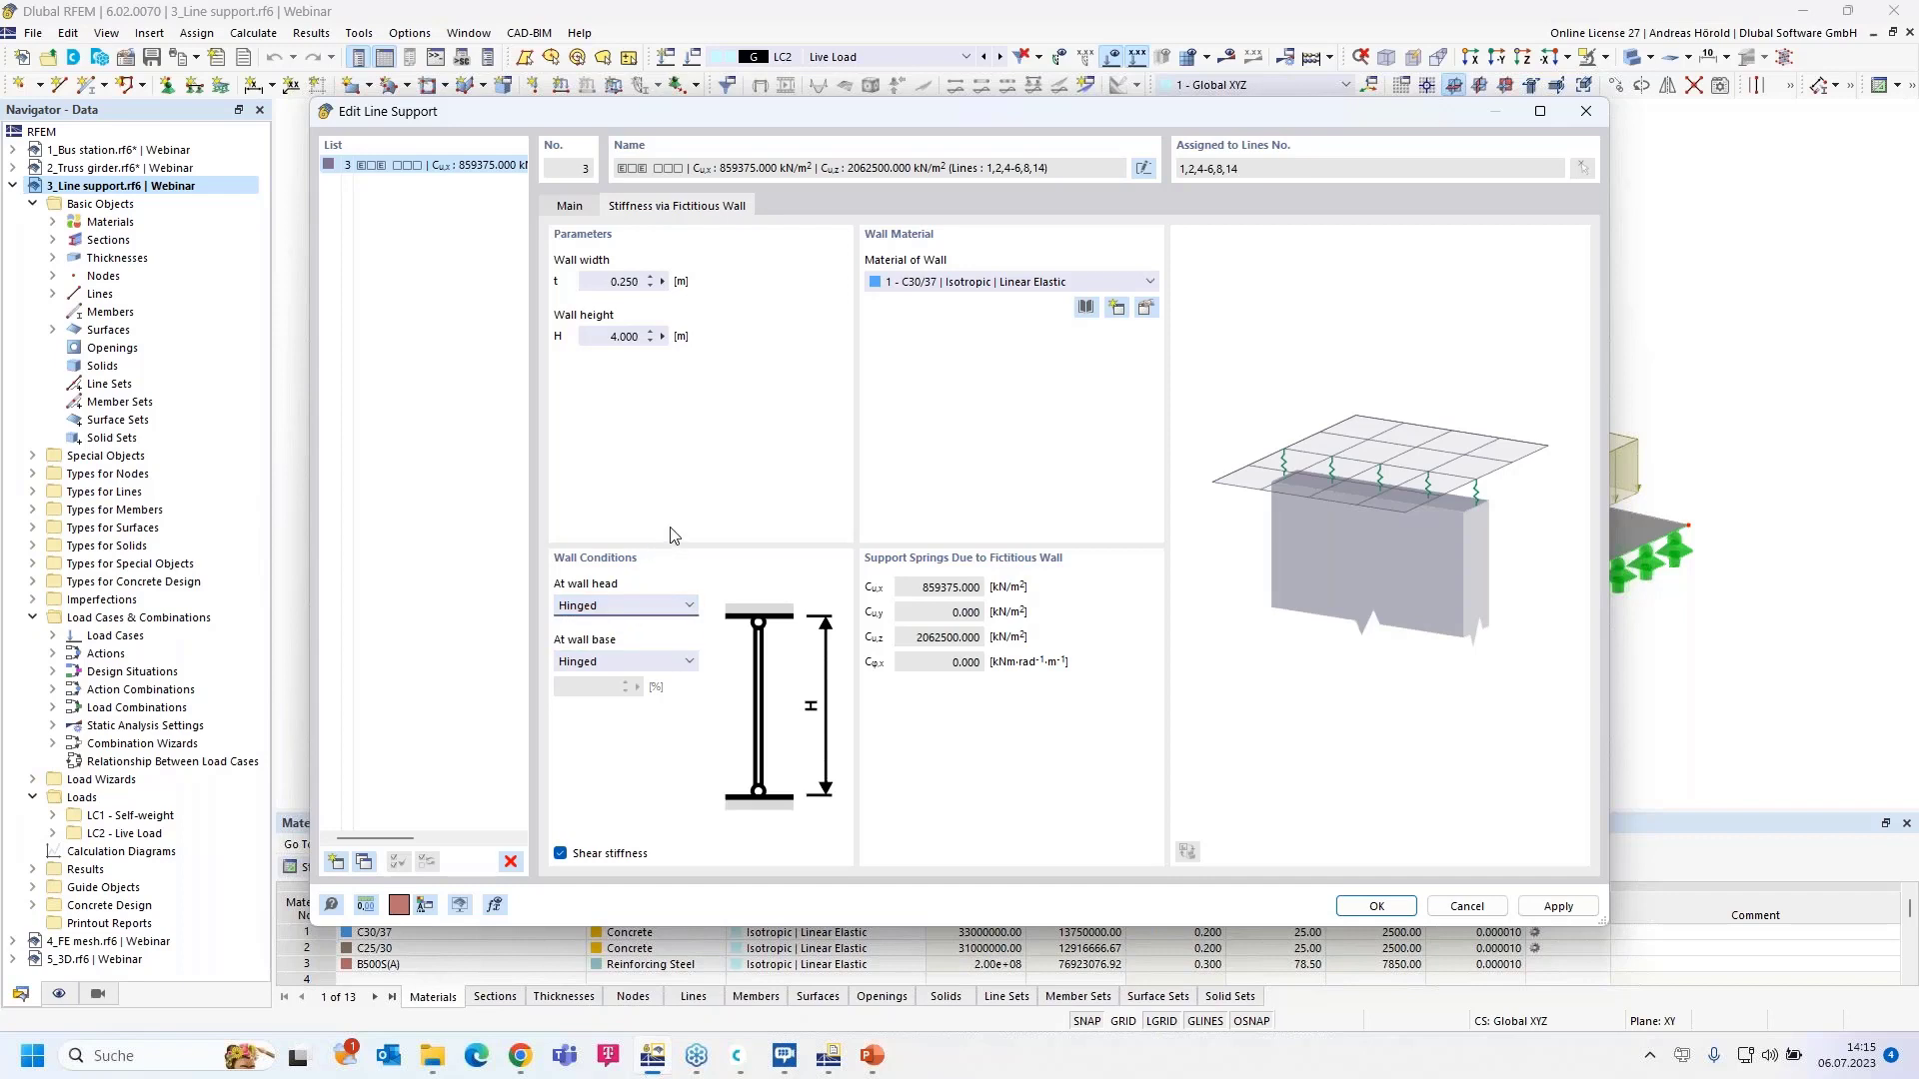
pyautogui.click(622, 664)
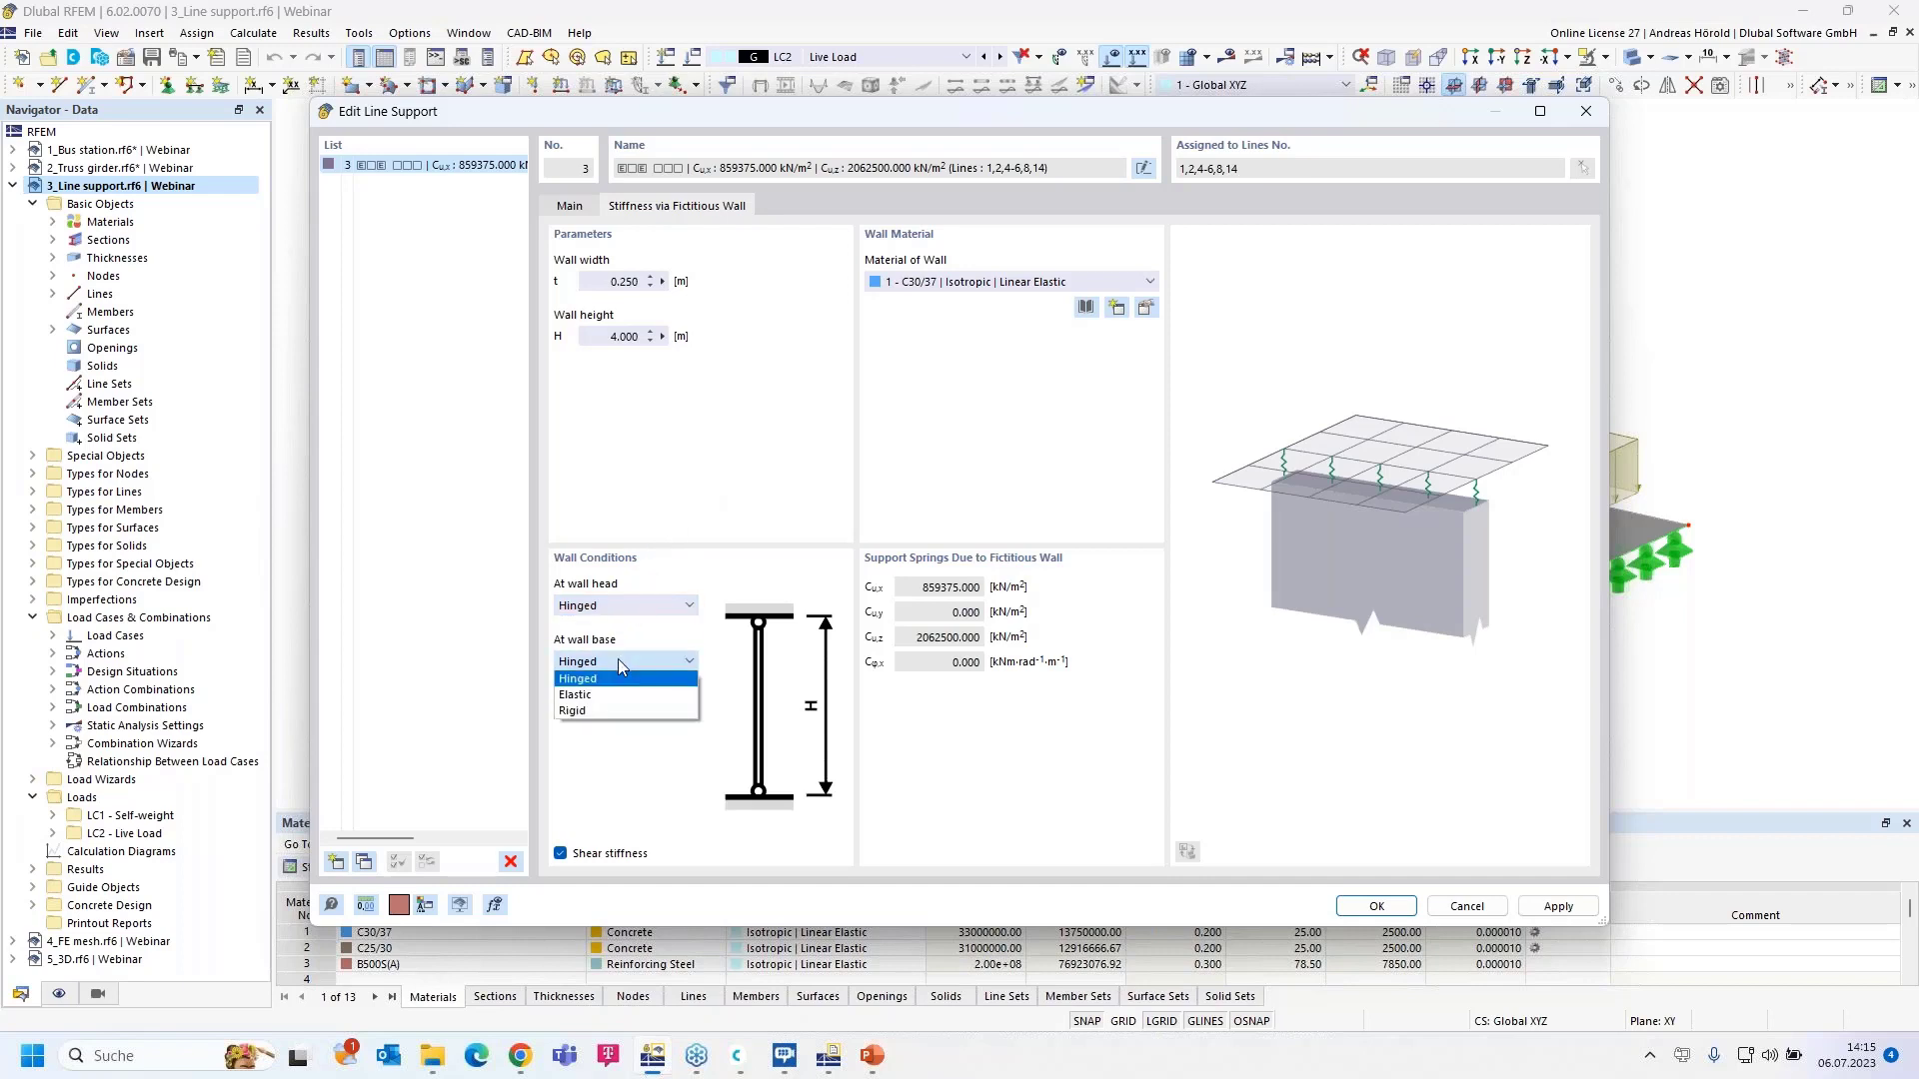
pyautogui.click(622, 663)
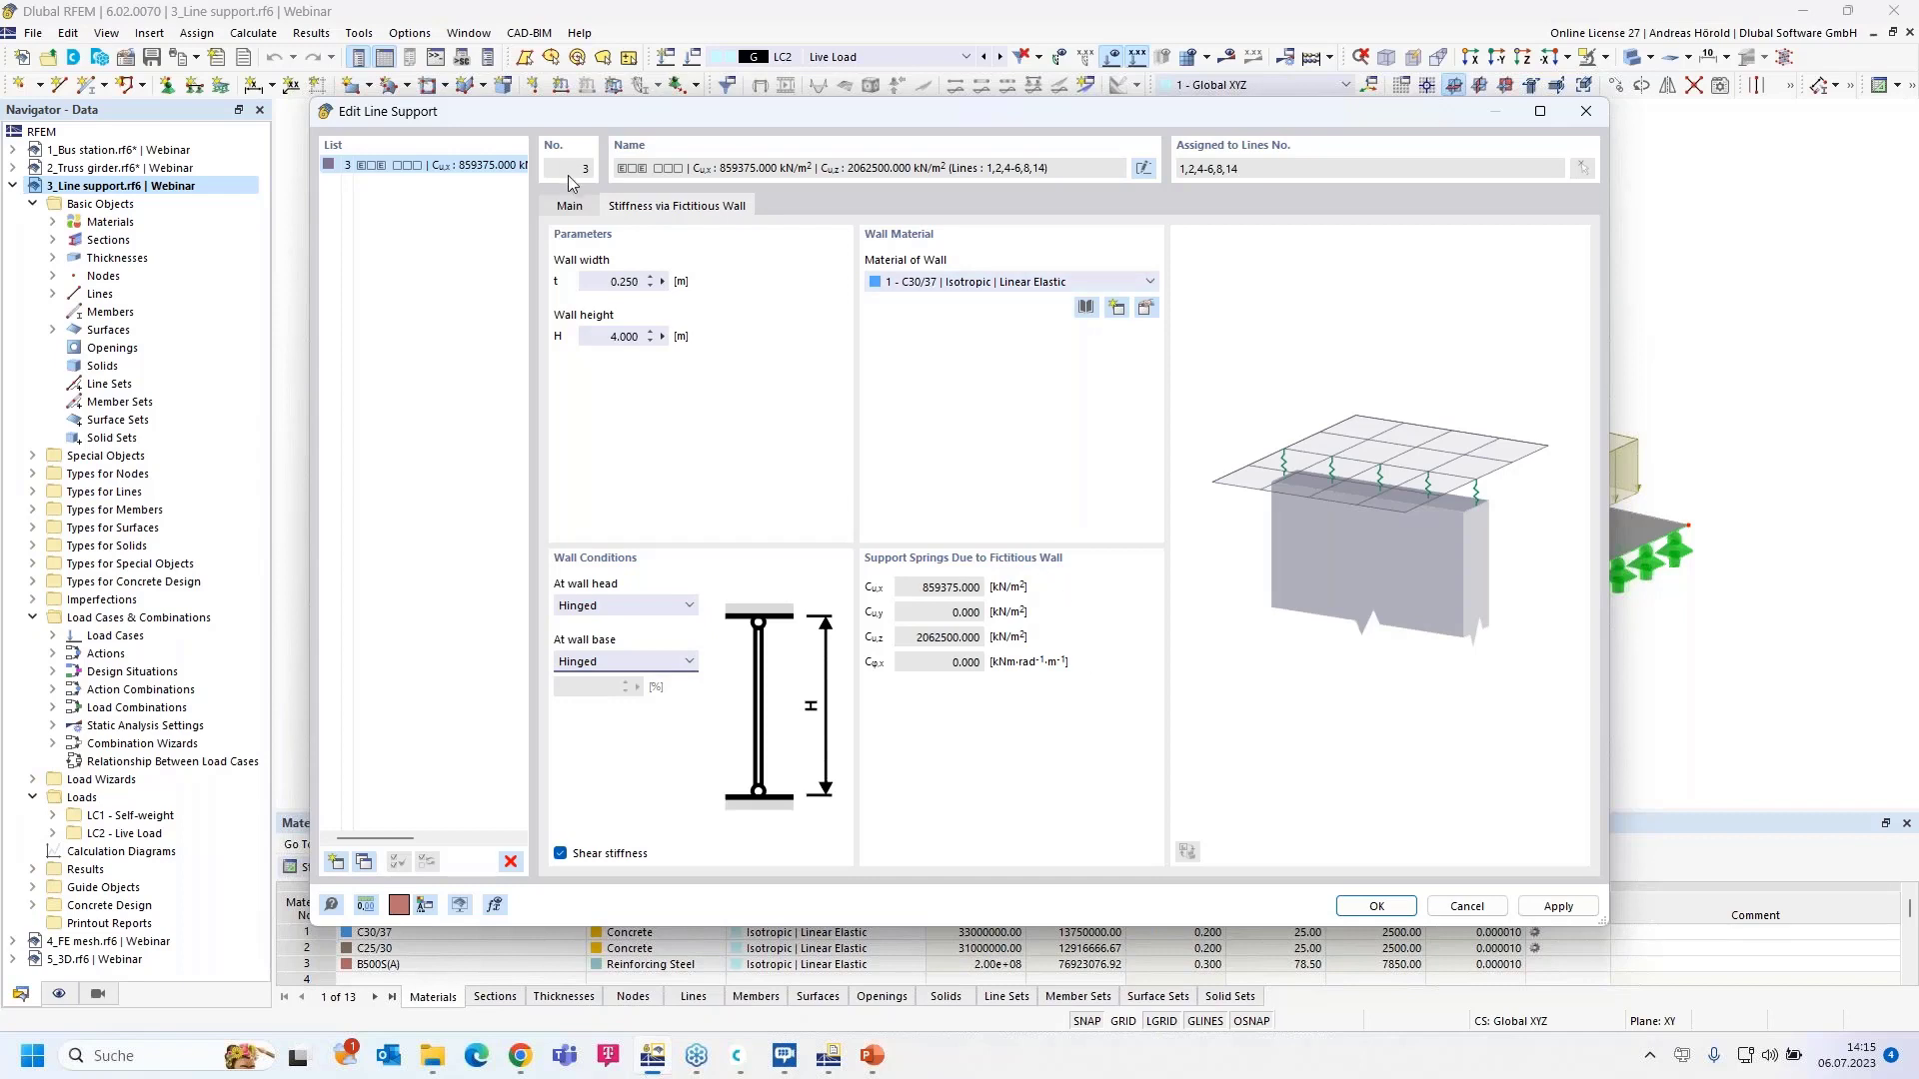
pyautogui.click(566, 207)
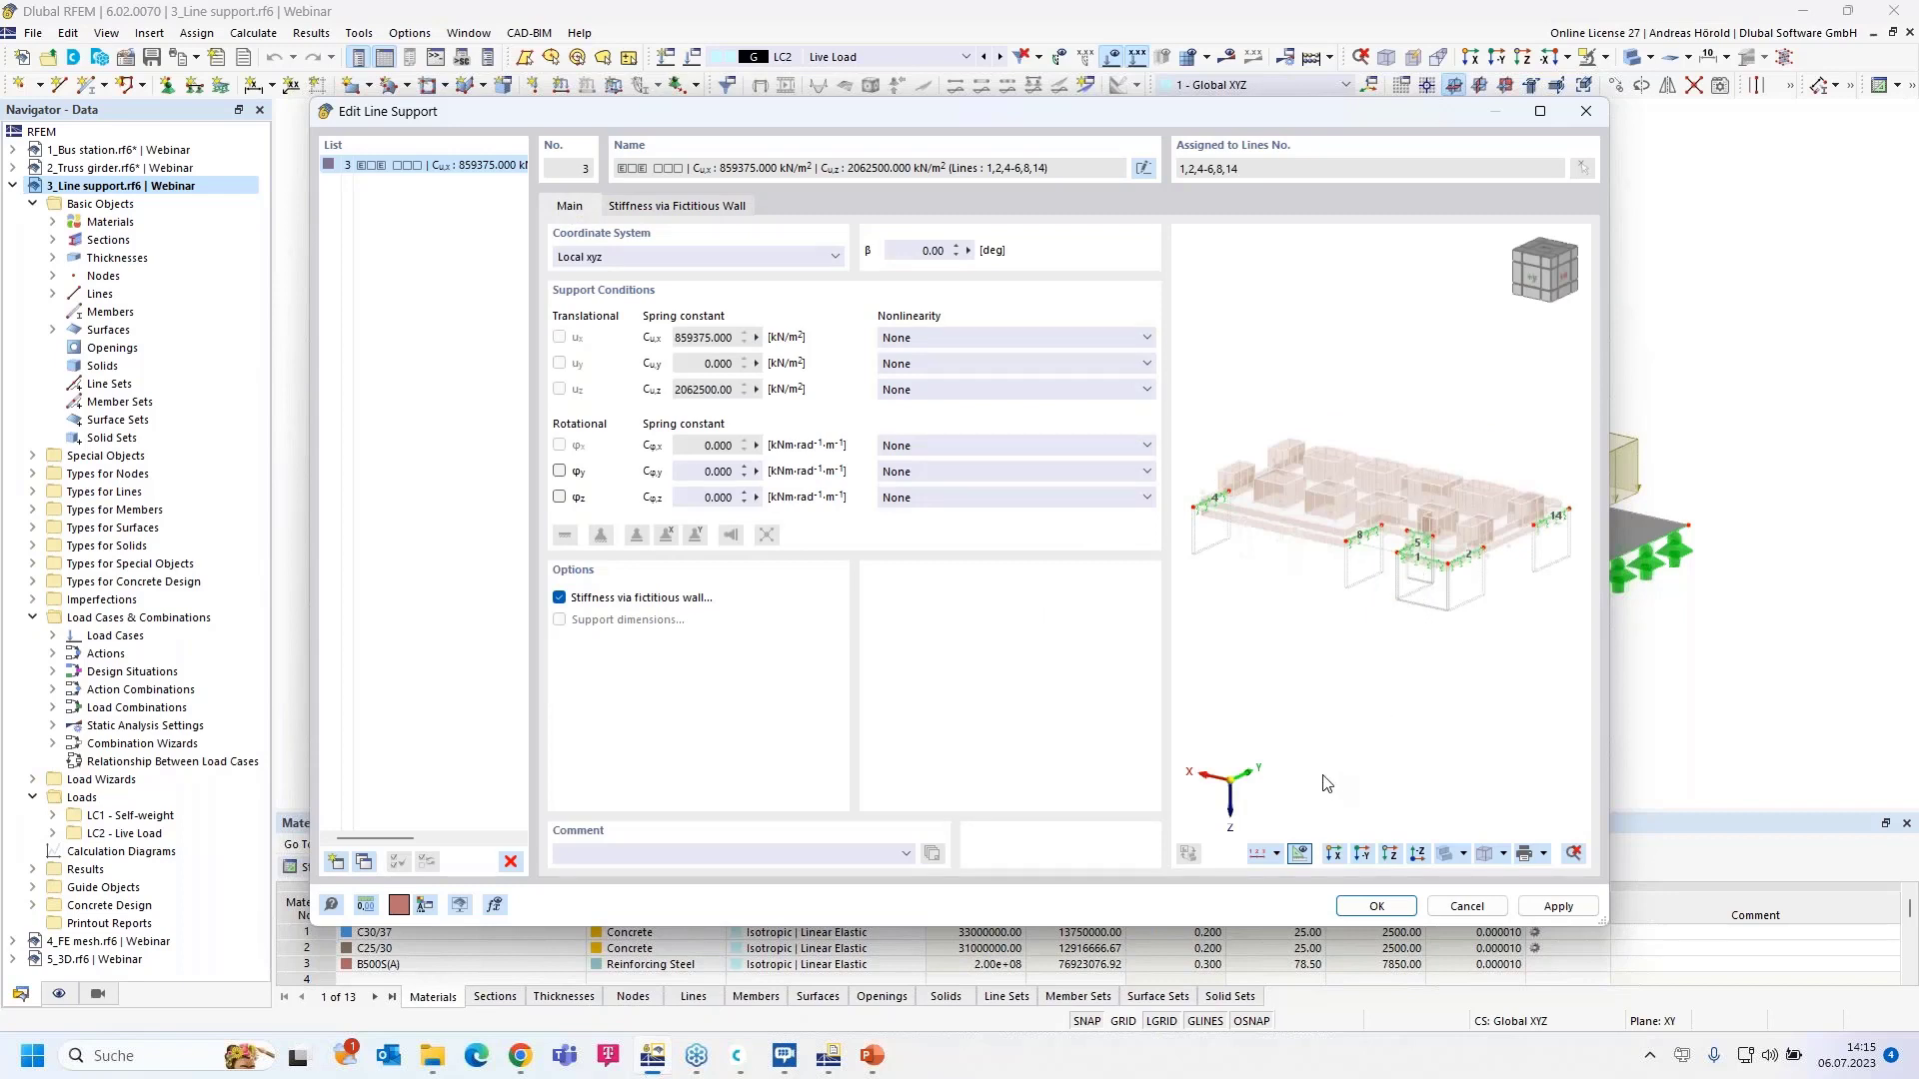
pyautogui.click(1371, 906)
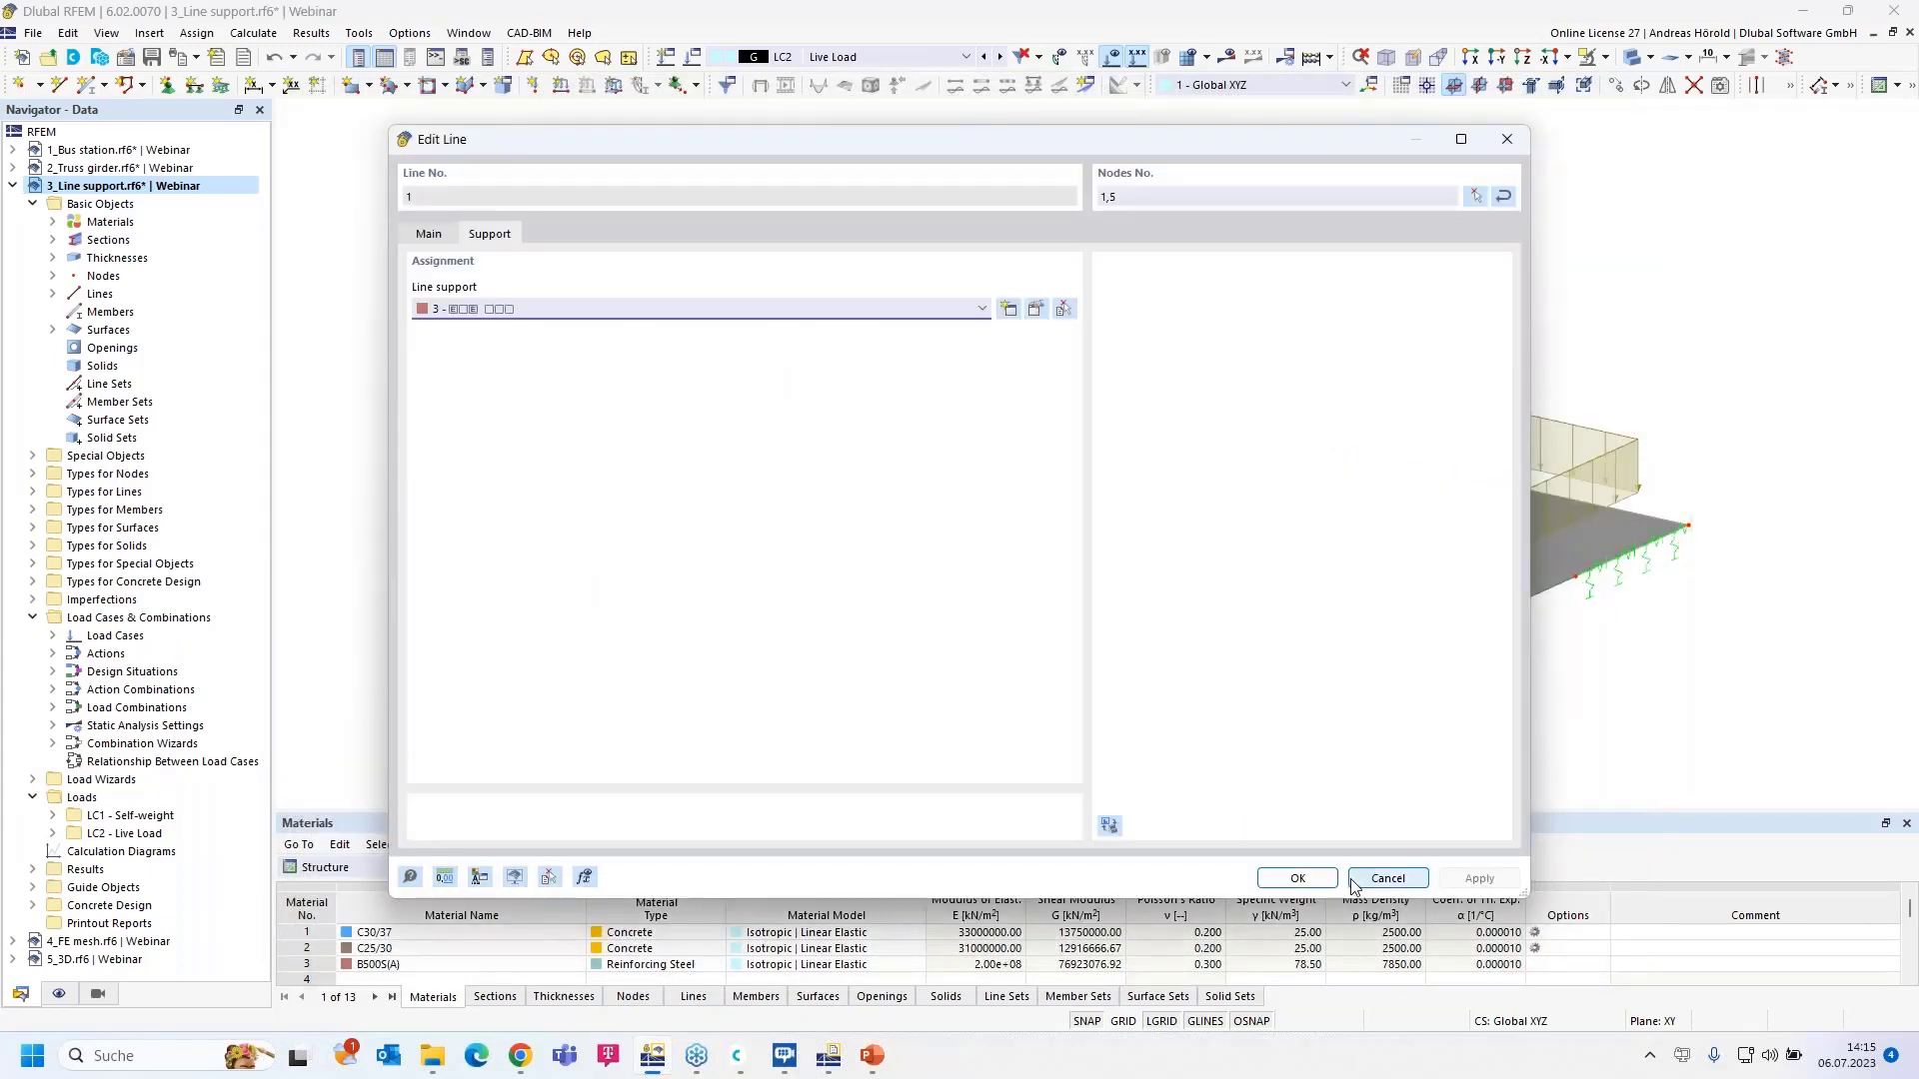
pyautogui.click(1299, 878)
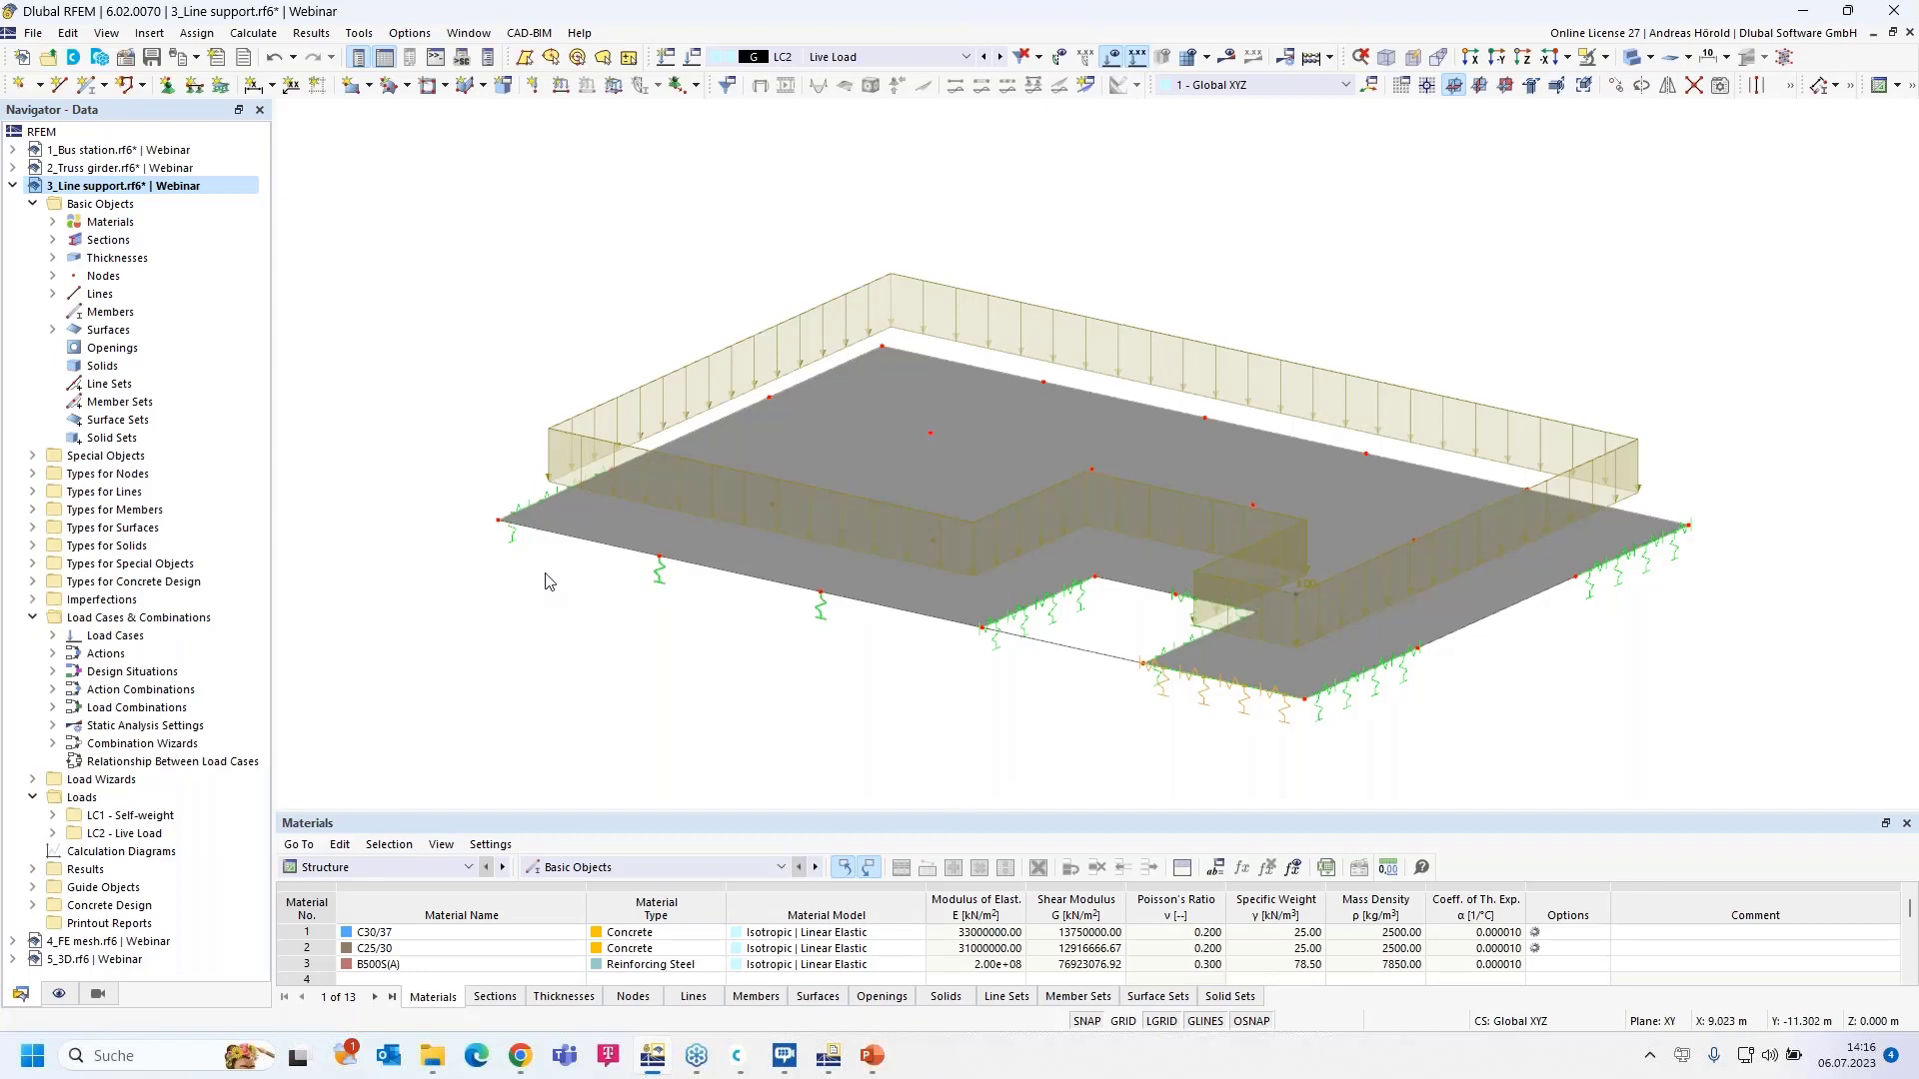
# - Switch to the 4_FE mesh model and review its general mesh settings, closing them without changes
pyautogui.click(13, 186)
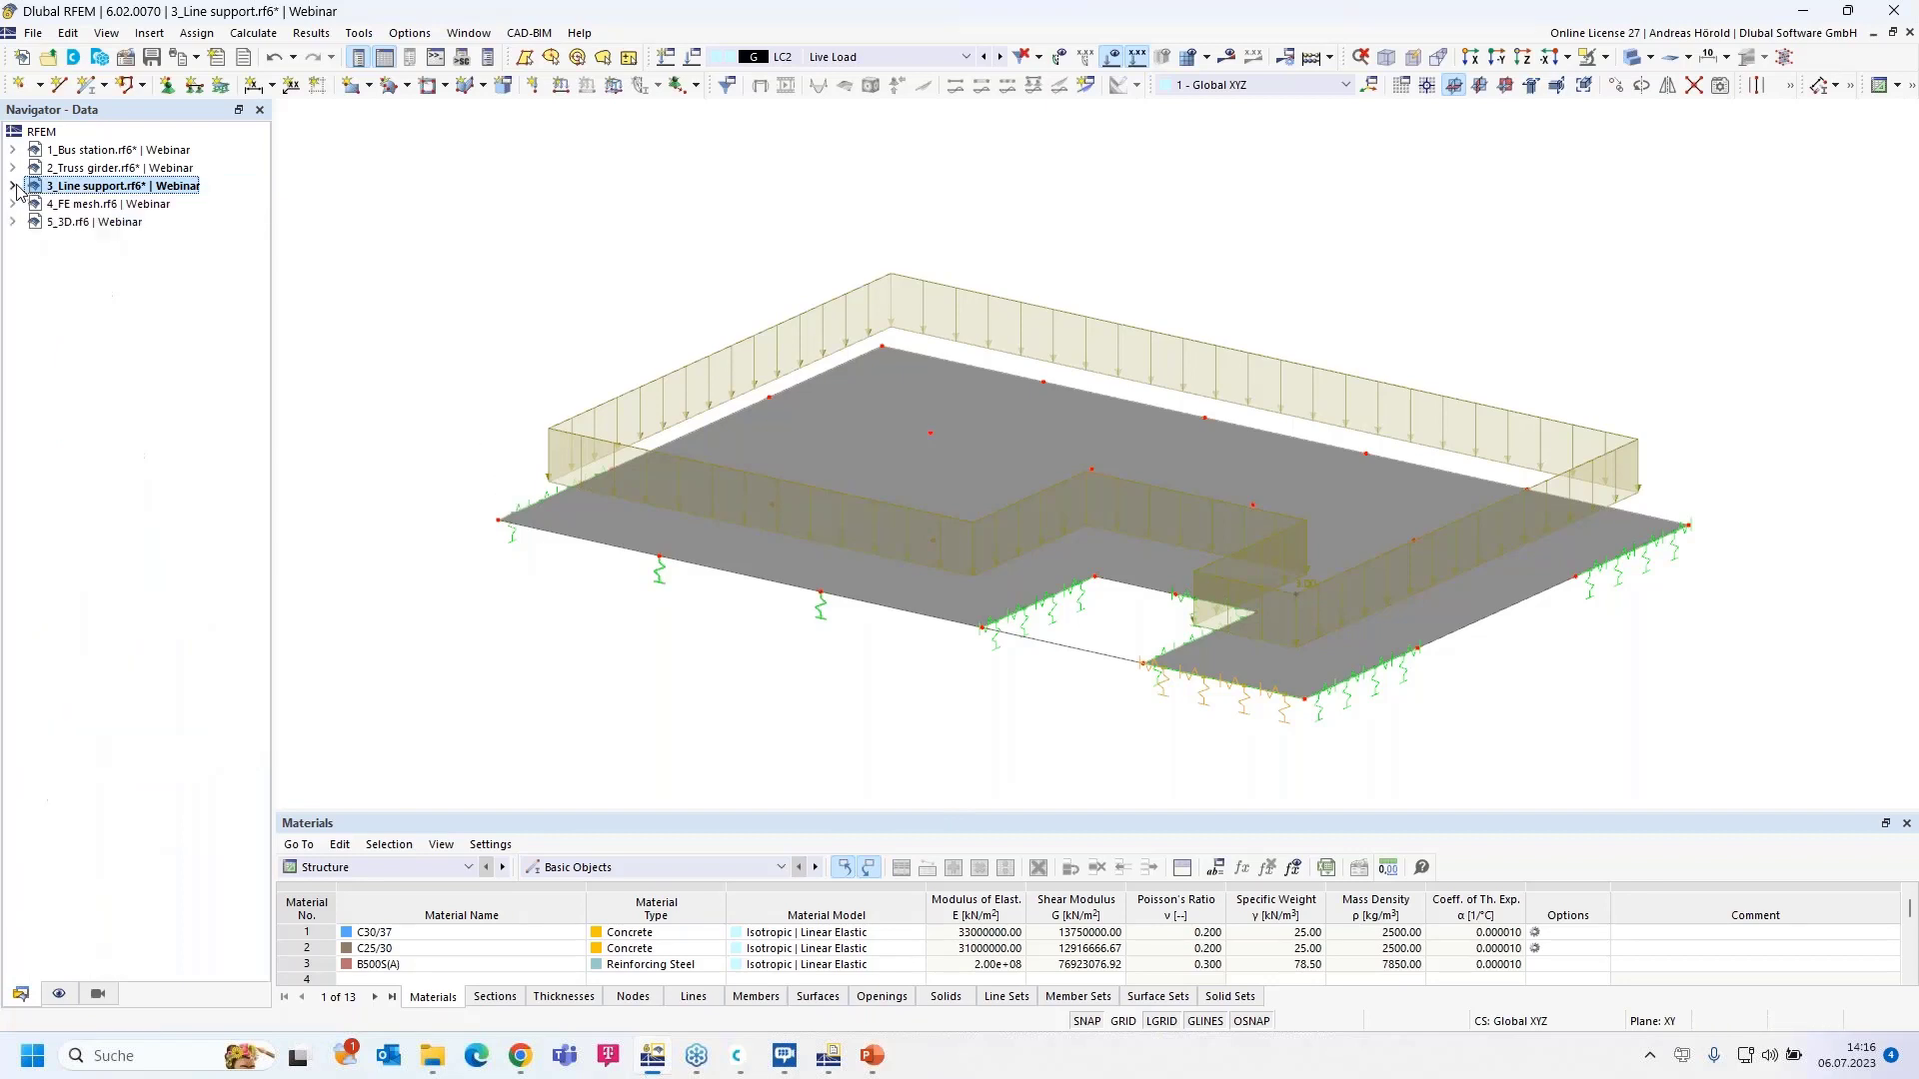
pyautogui.click(109, 205)
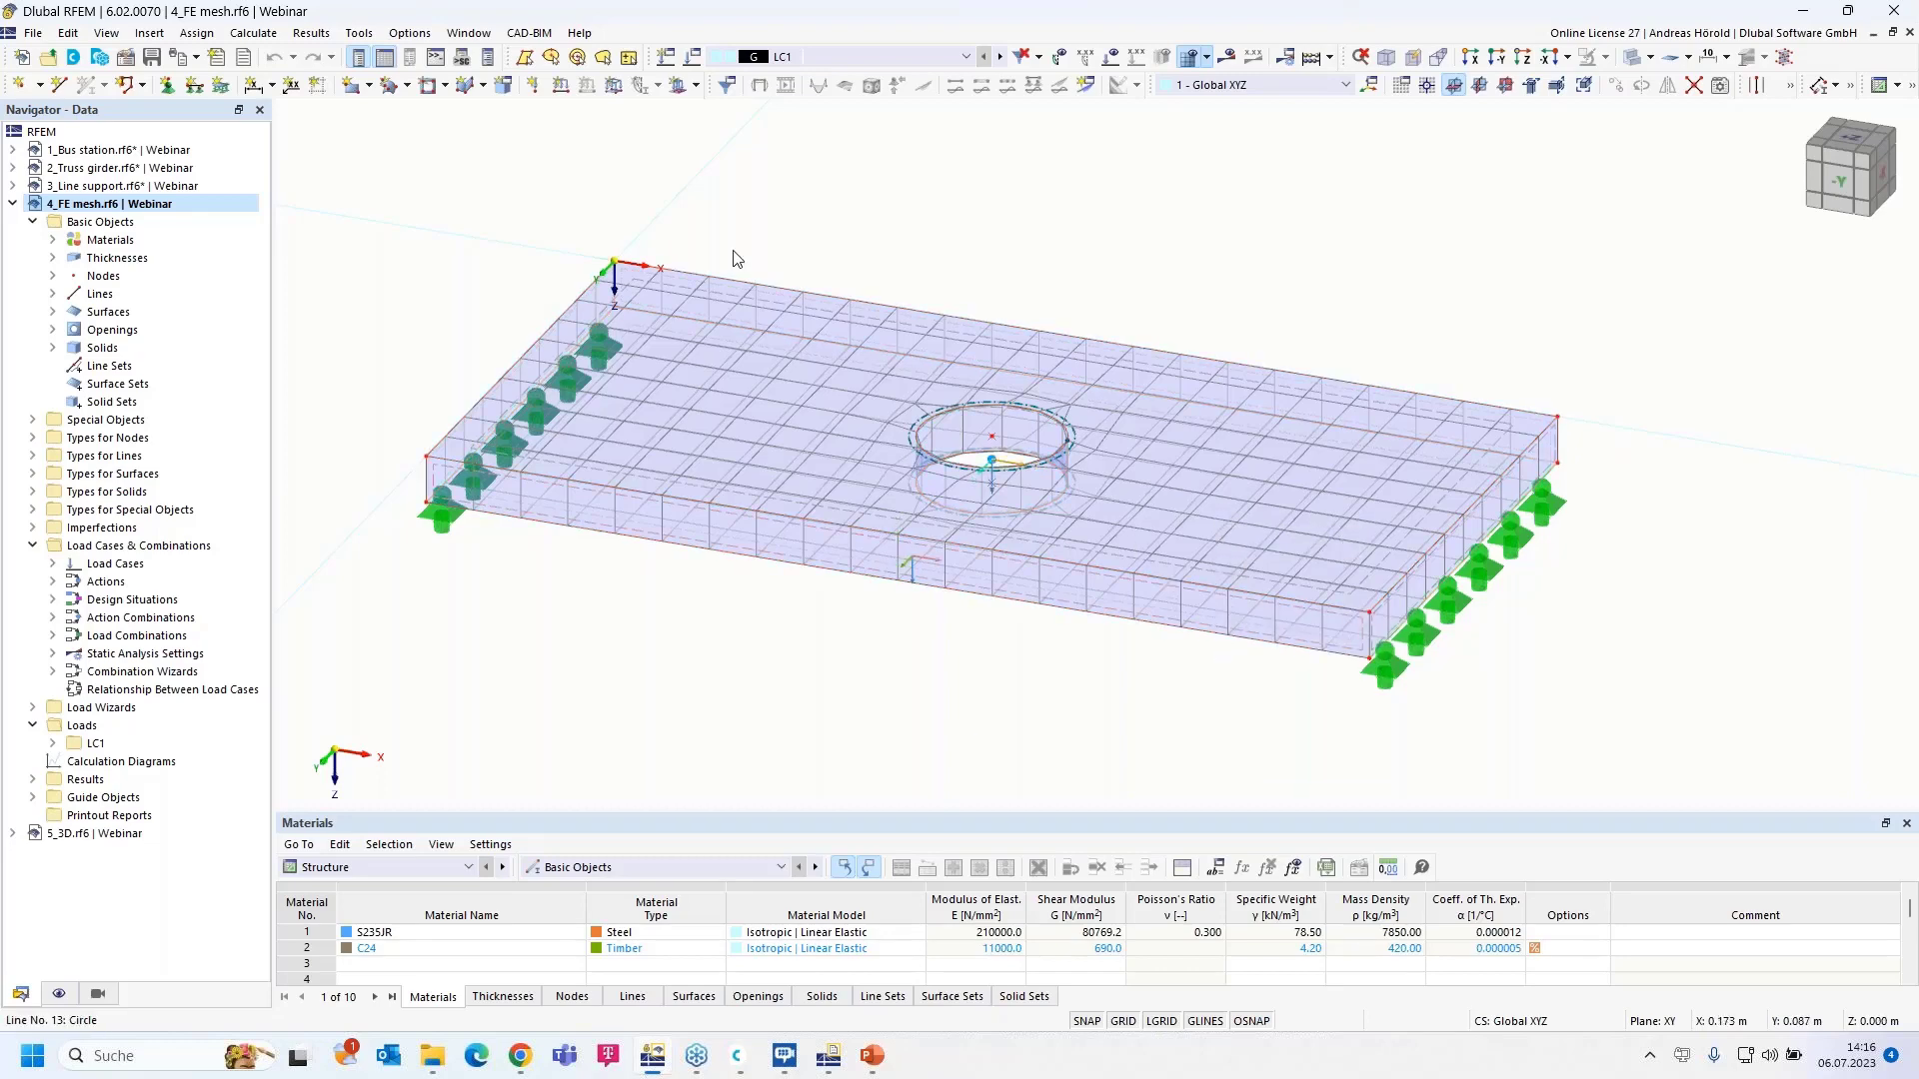
pyautogui.click(1207, 57)
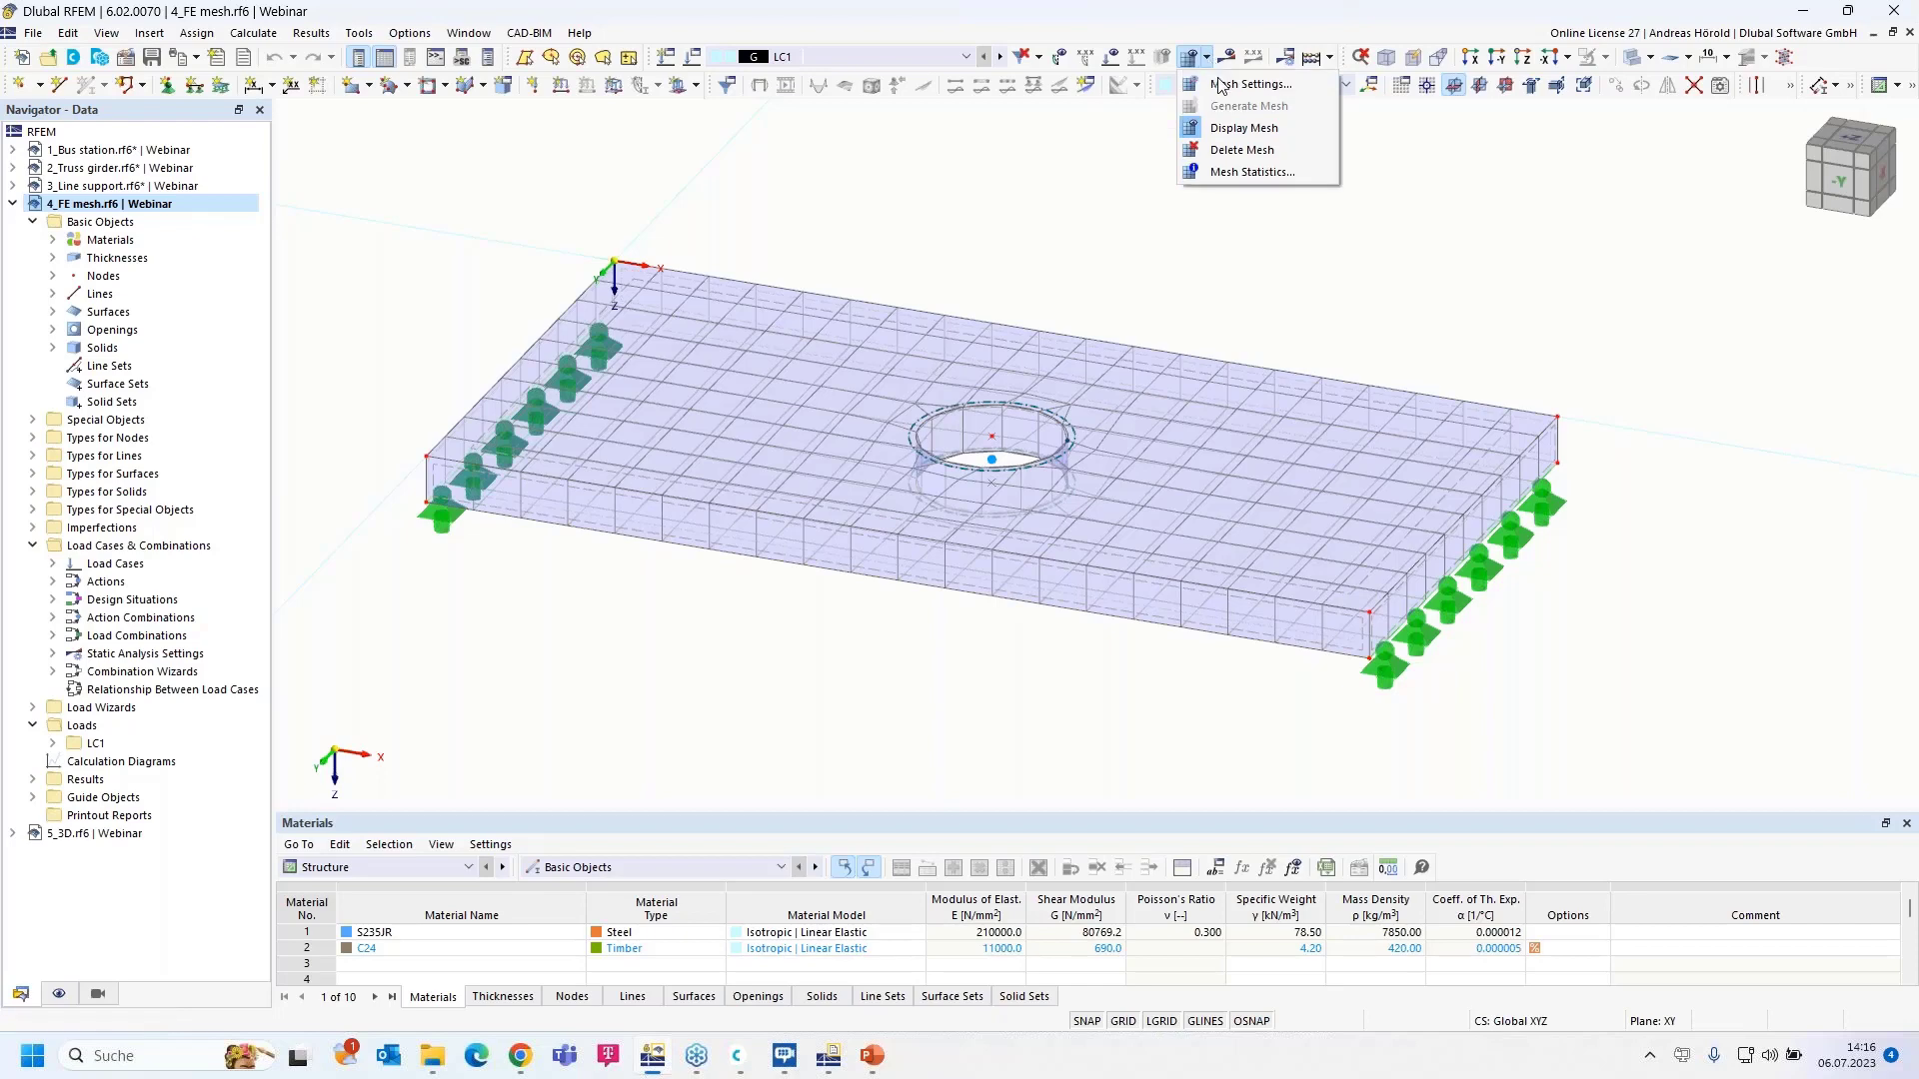
pyautogui.click(1231, 77)
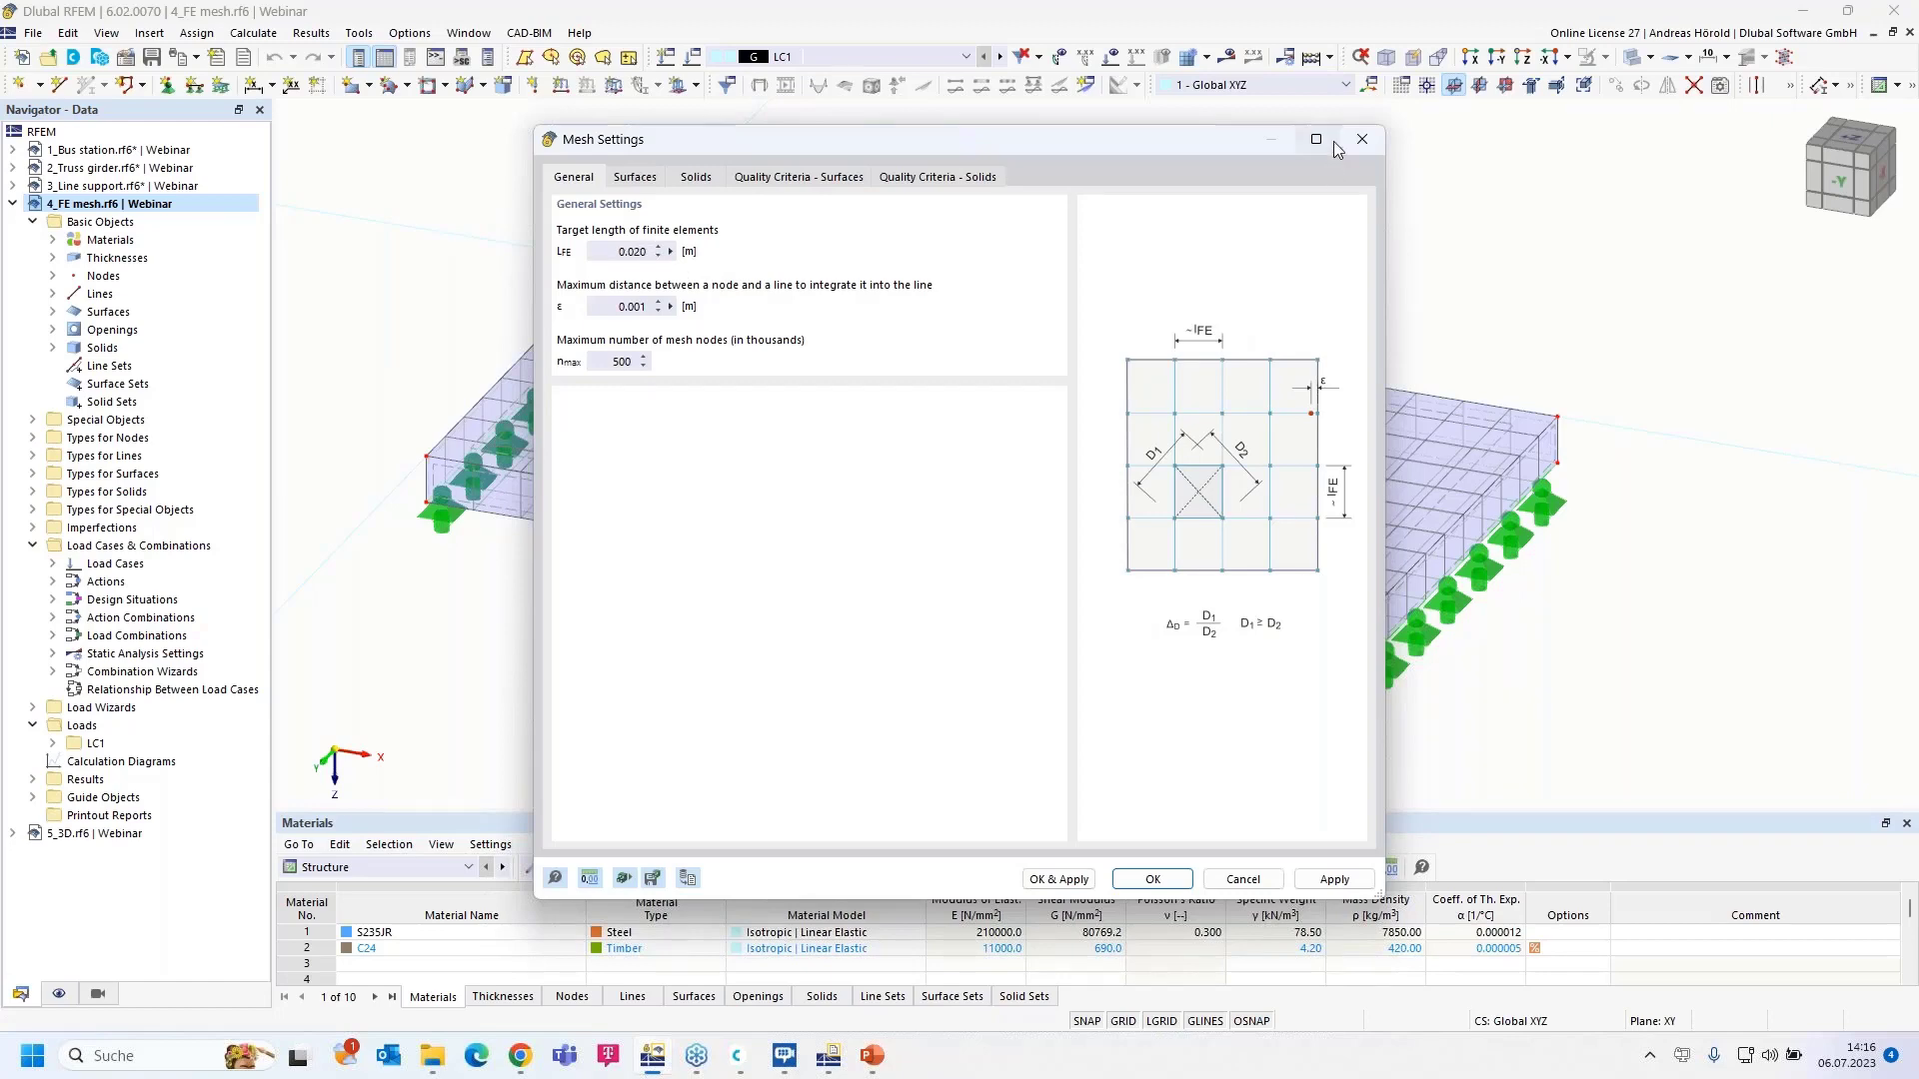
pyautogui.click(1365, 148)
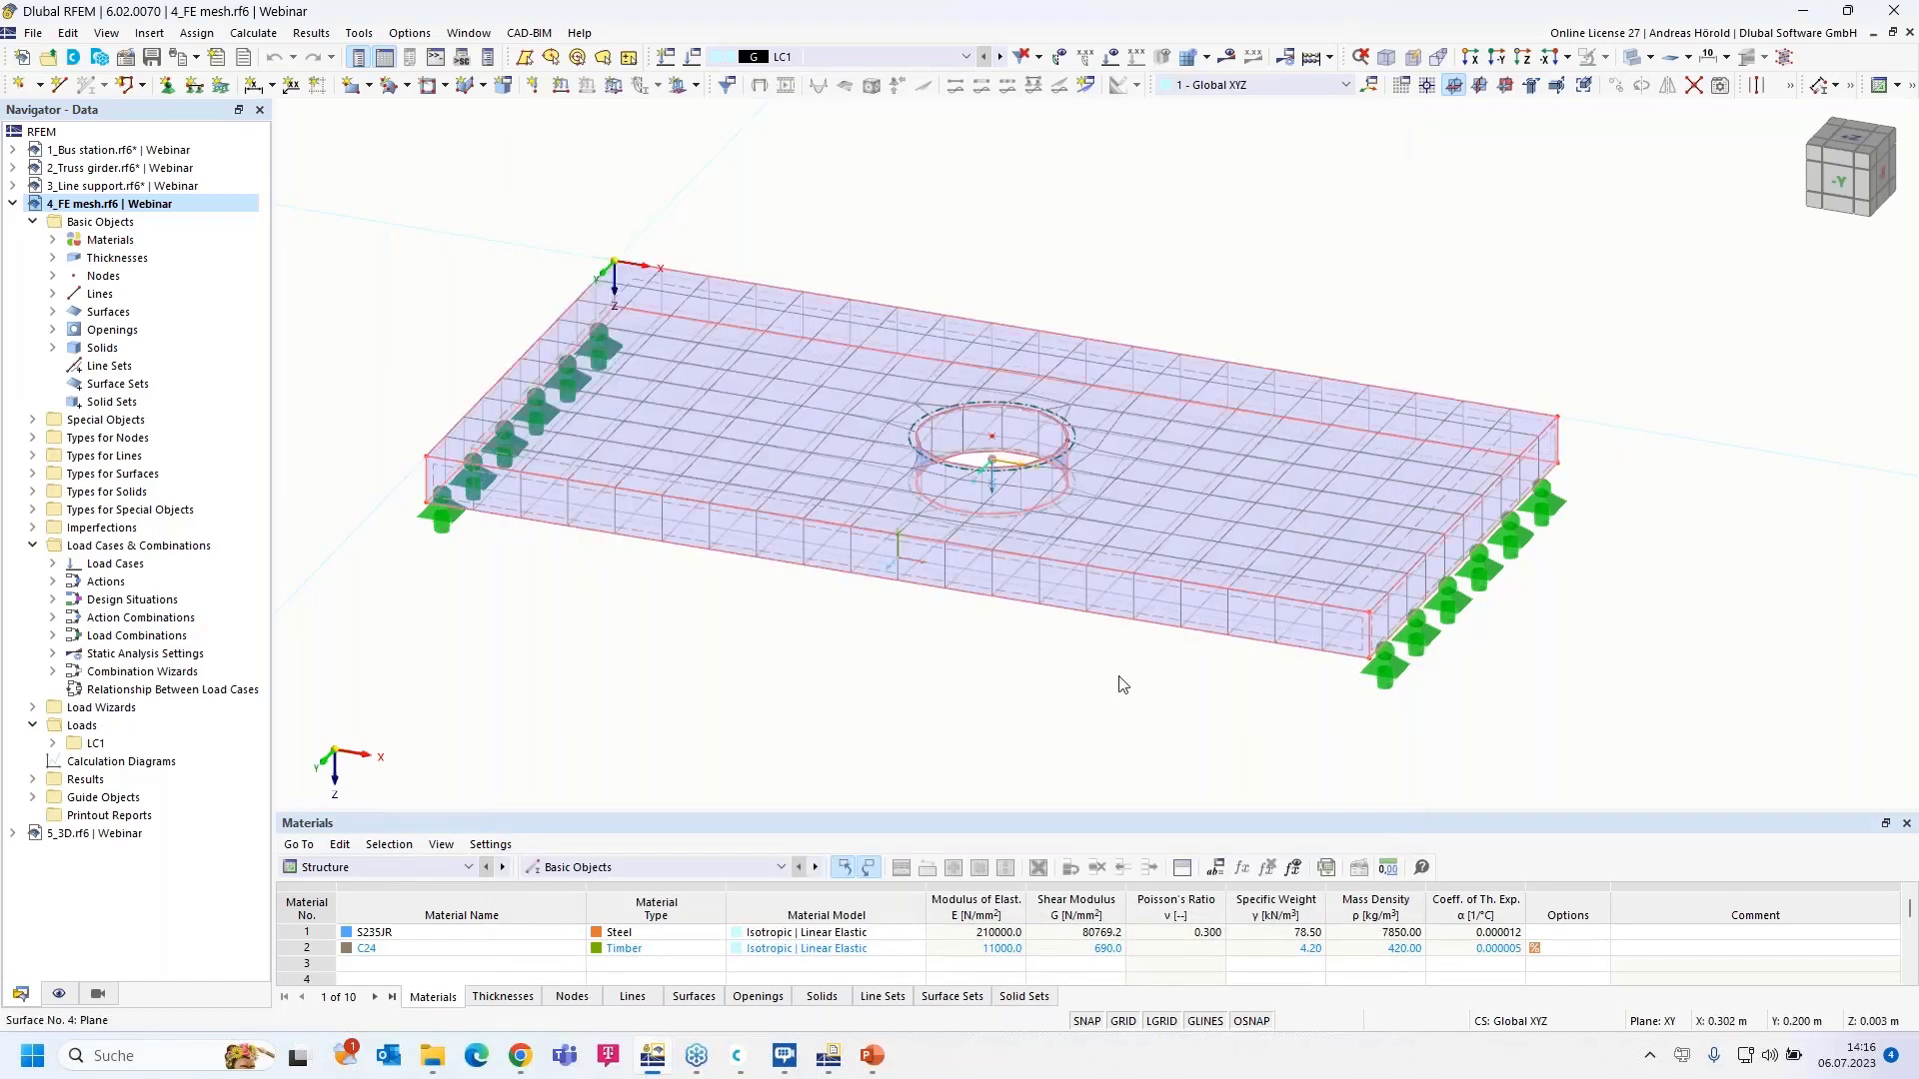
# - Display the LC1 results on the plate with the opening and list the solid's stress result types, including the equivalent stresses
pyautogui.scroll(5, 1243, 501)
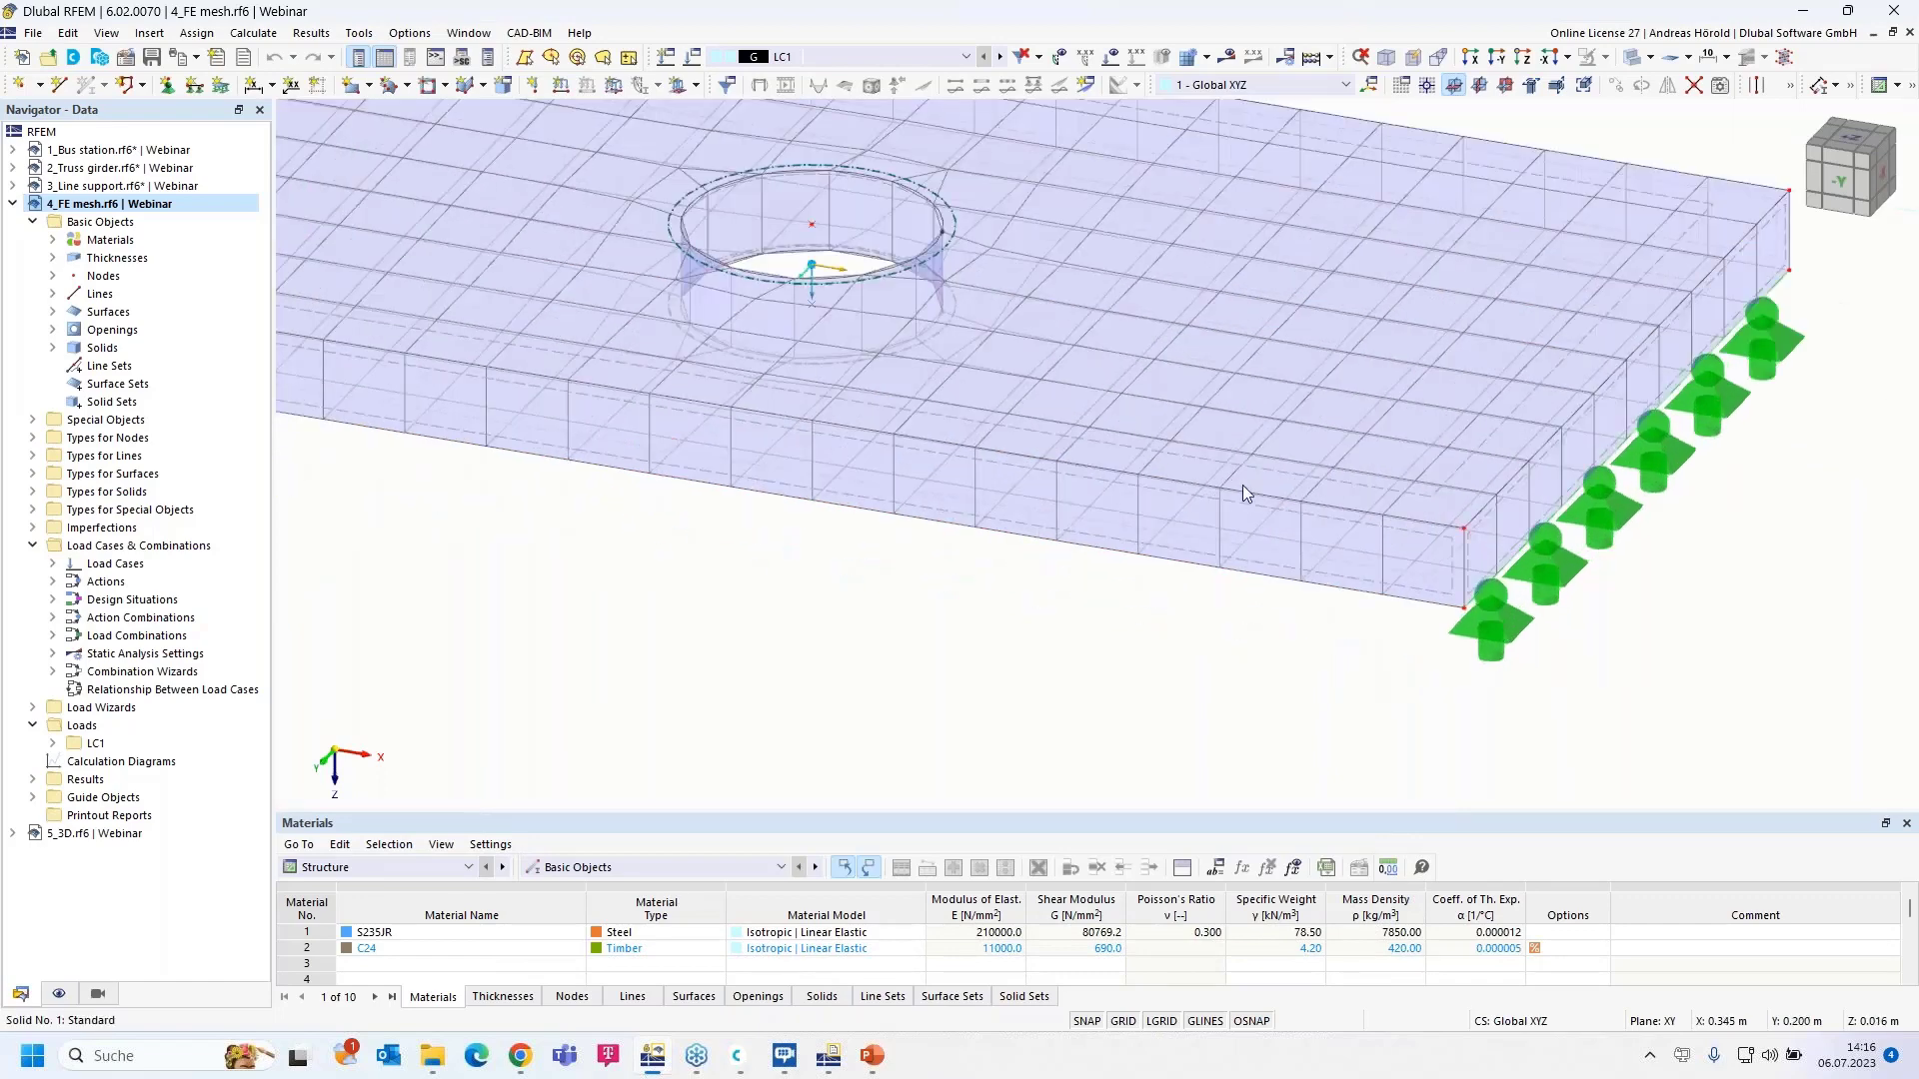
pyautogui.scroll(-3, 1417, 301)
pyautogui.scroll(2, 1343, 333)
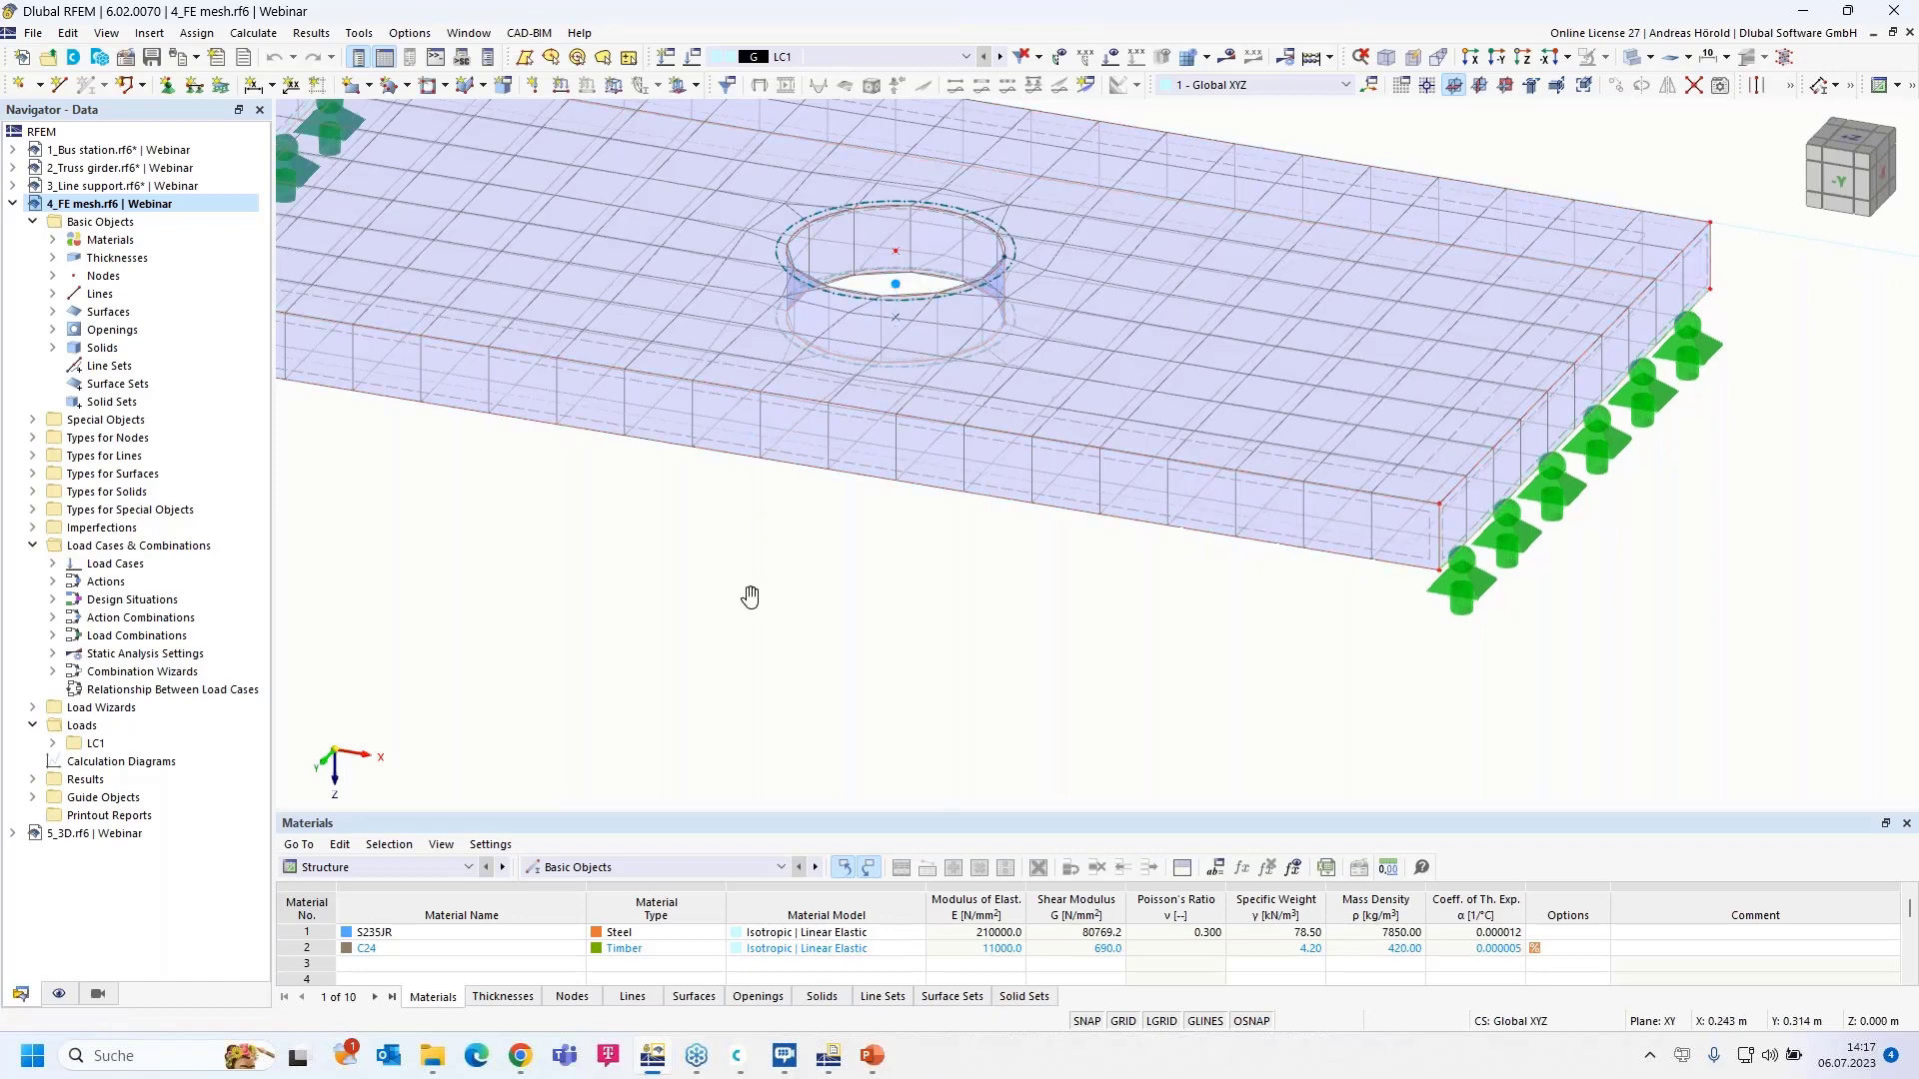
pyautogui.moveTo(783, 427); pyautogui.dragTo(758, 544, button='middle')
pyautogui.click(1229, 57)
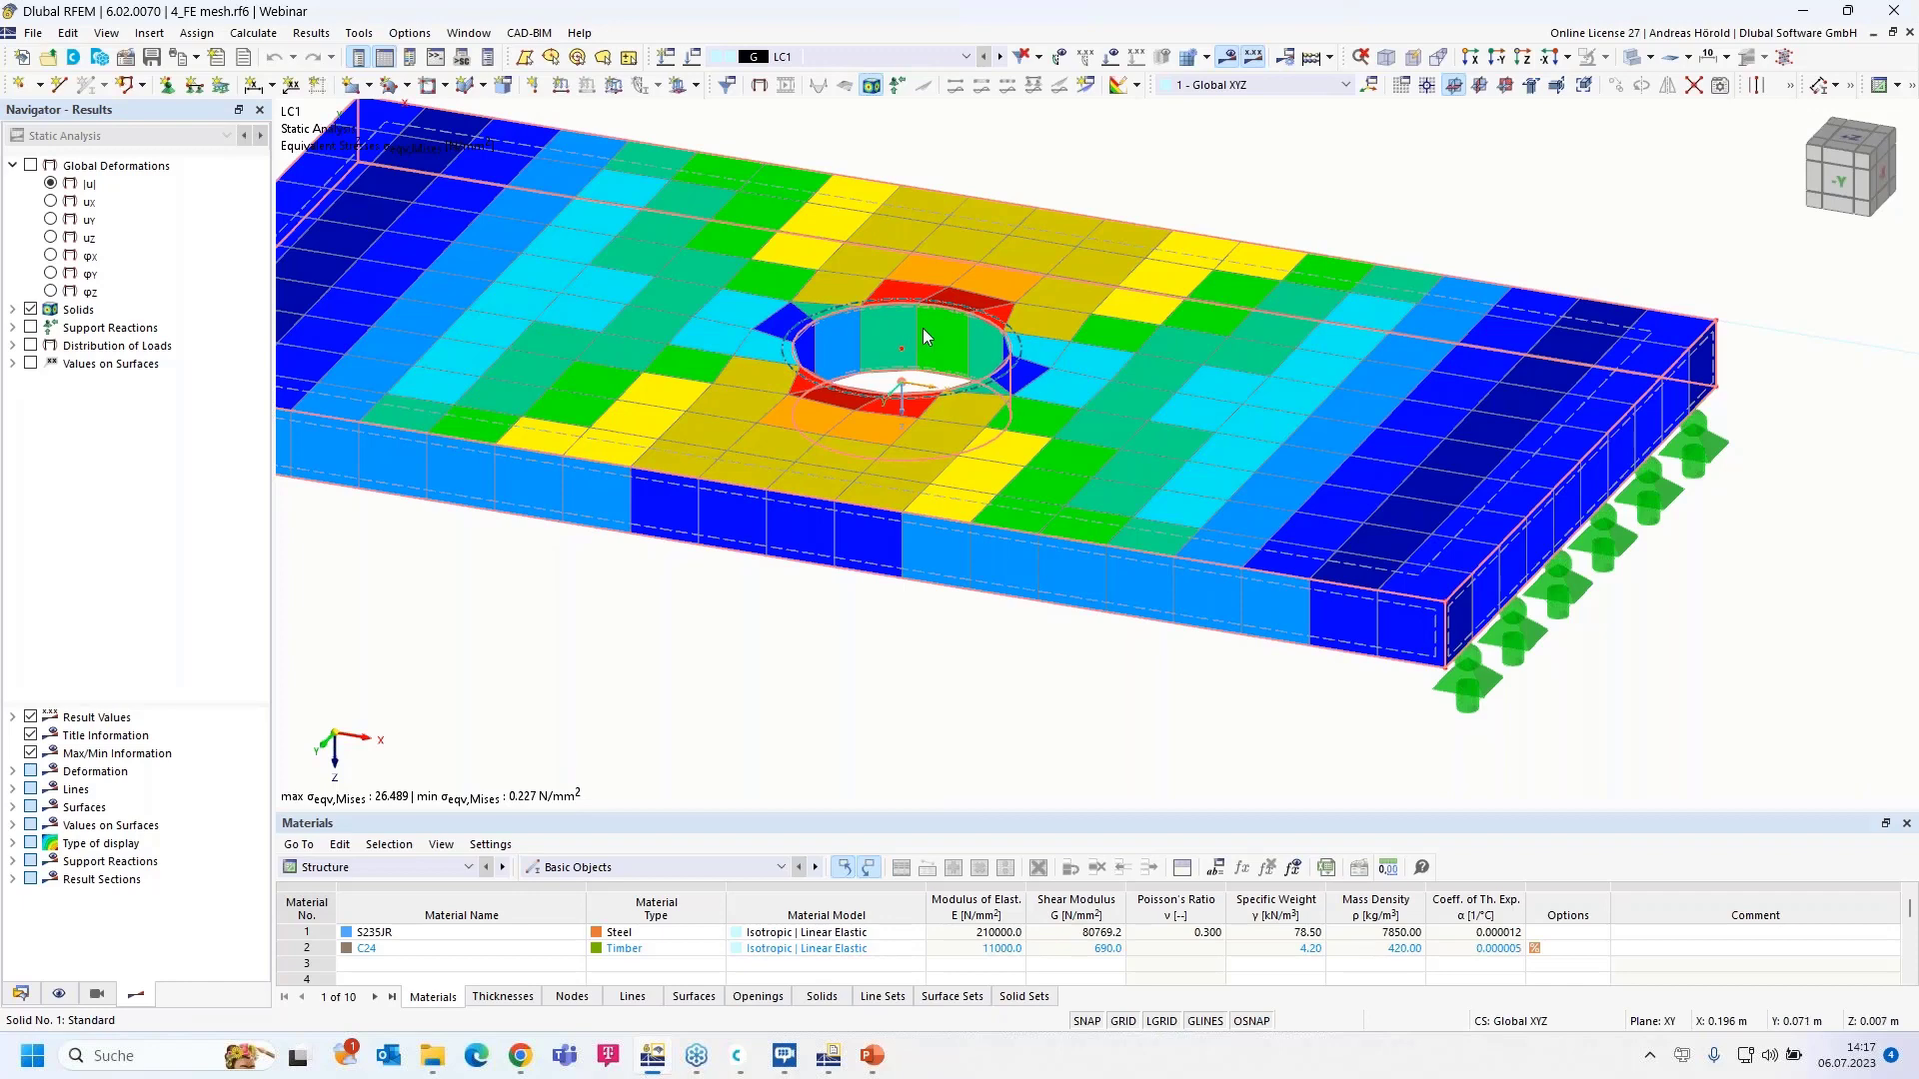
pyautogui.scroll(-2, 922, 330)
pyautogui.scroll(1, 905, 345)
pyautogui.moveTo(916, 350); pyautogui.dragTo(1171, 513, button='middle')
pyautogui.click(13, 310)
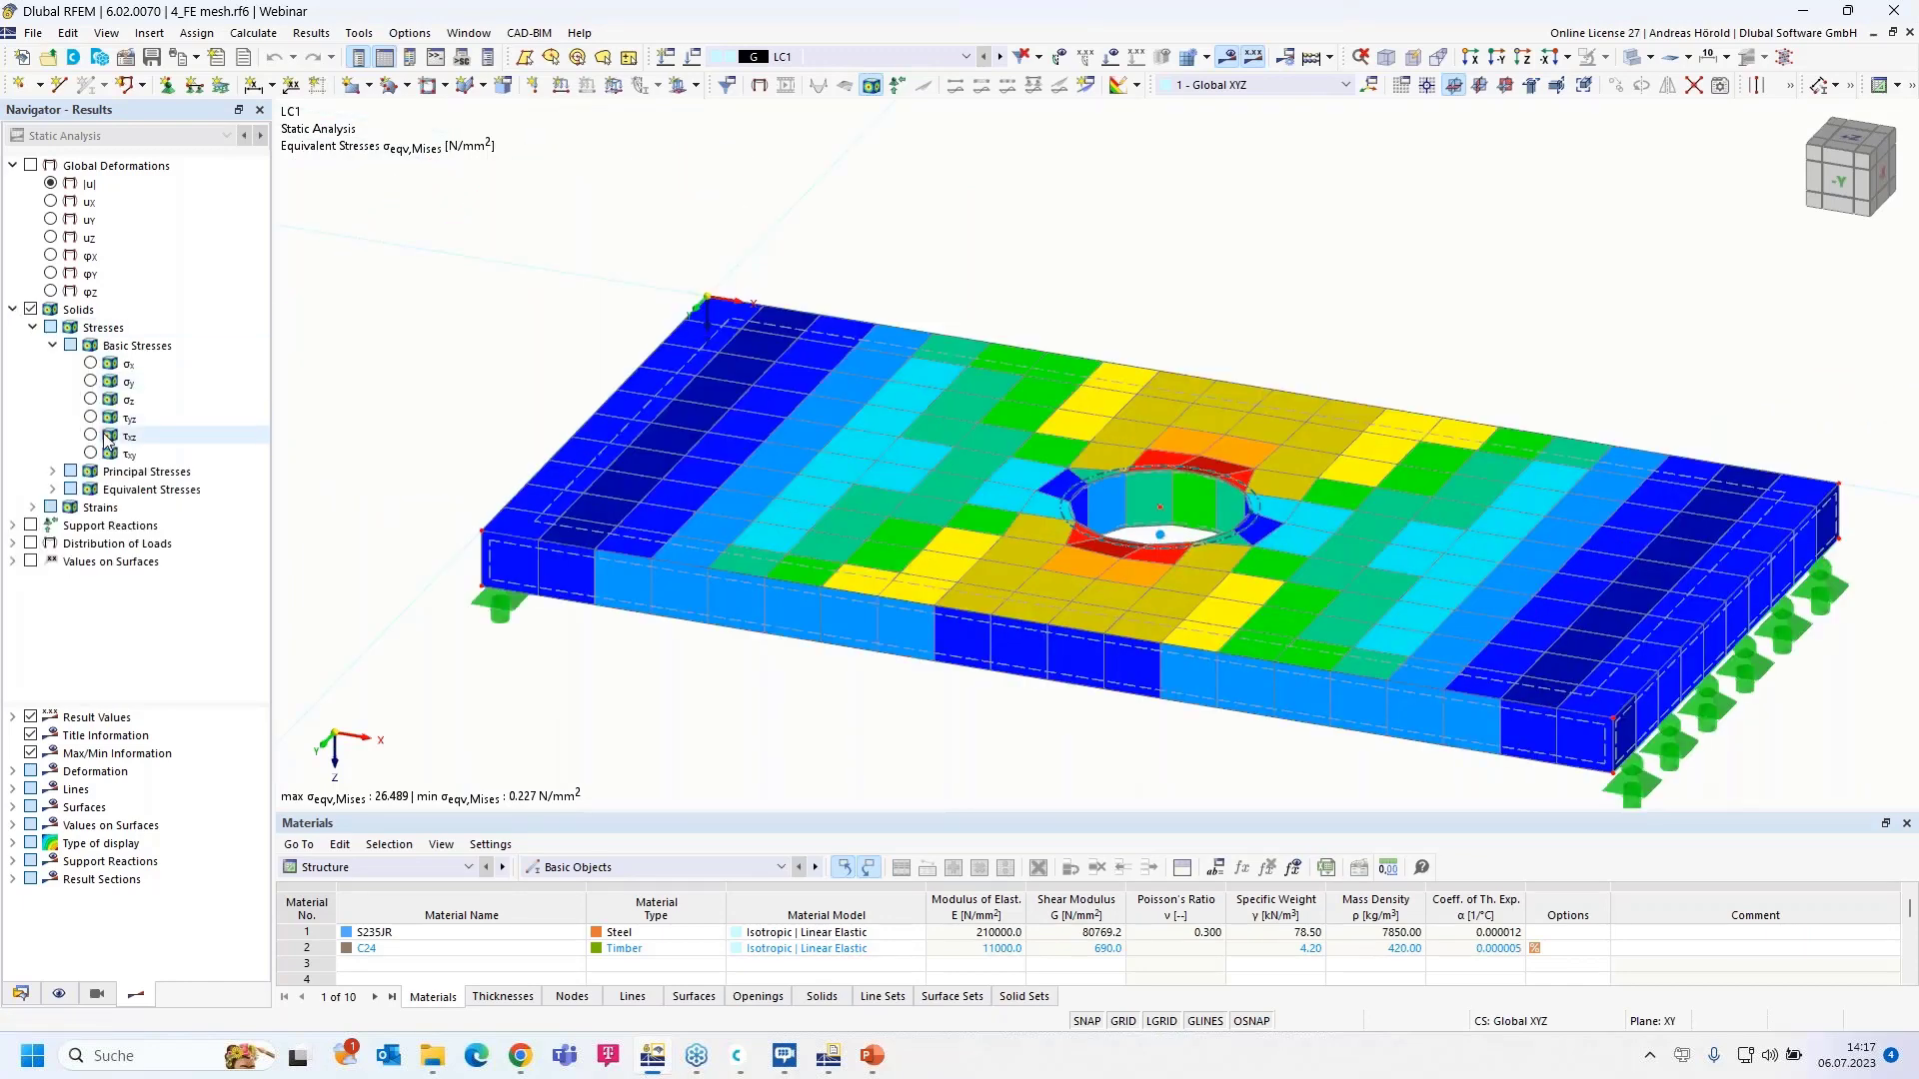
pyautogui.click(51, 490)
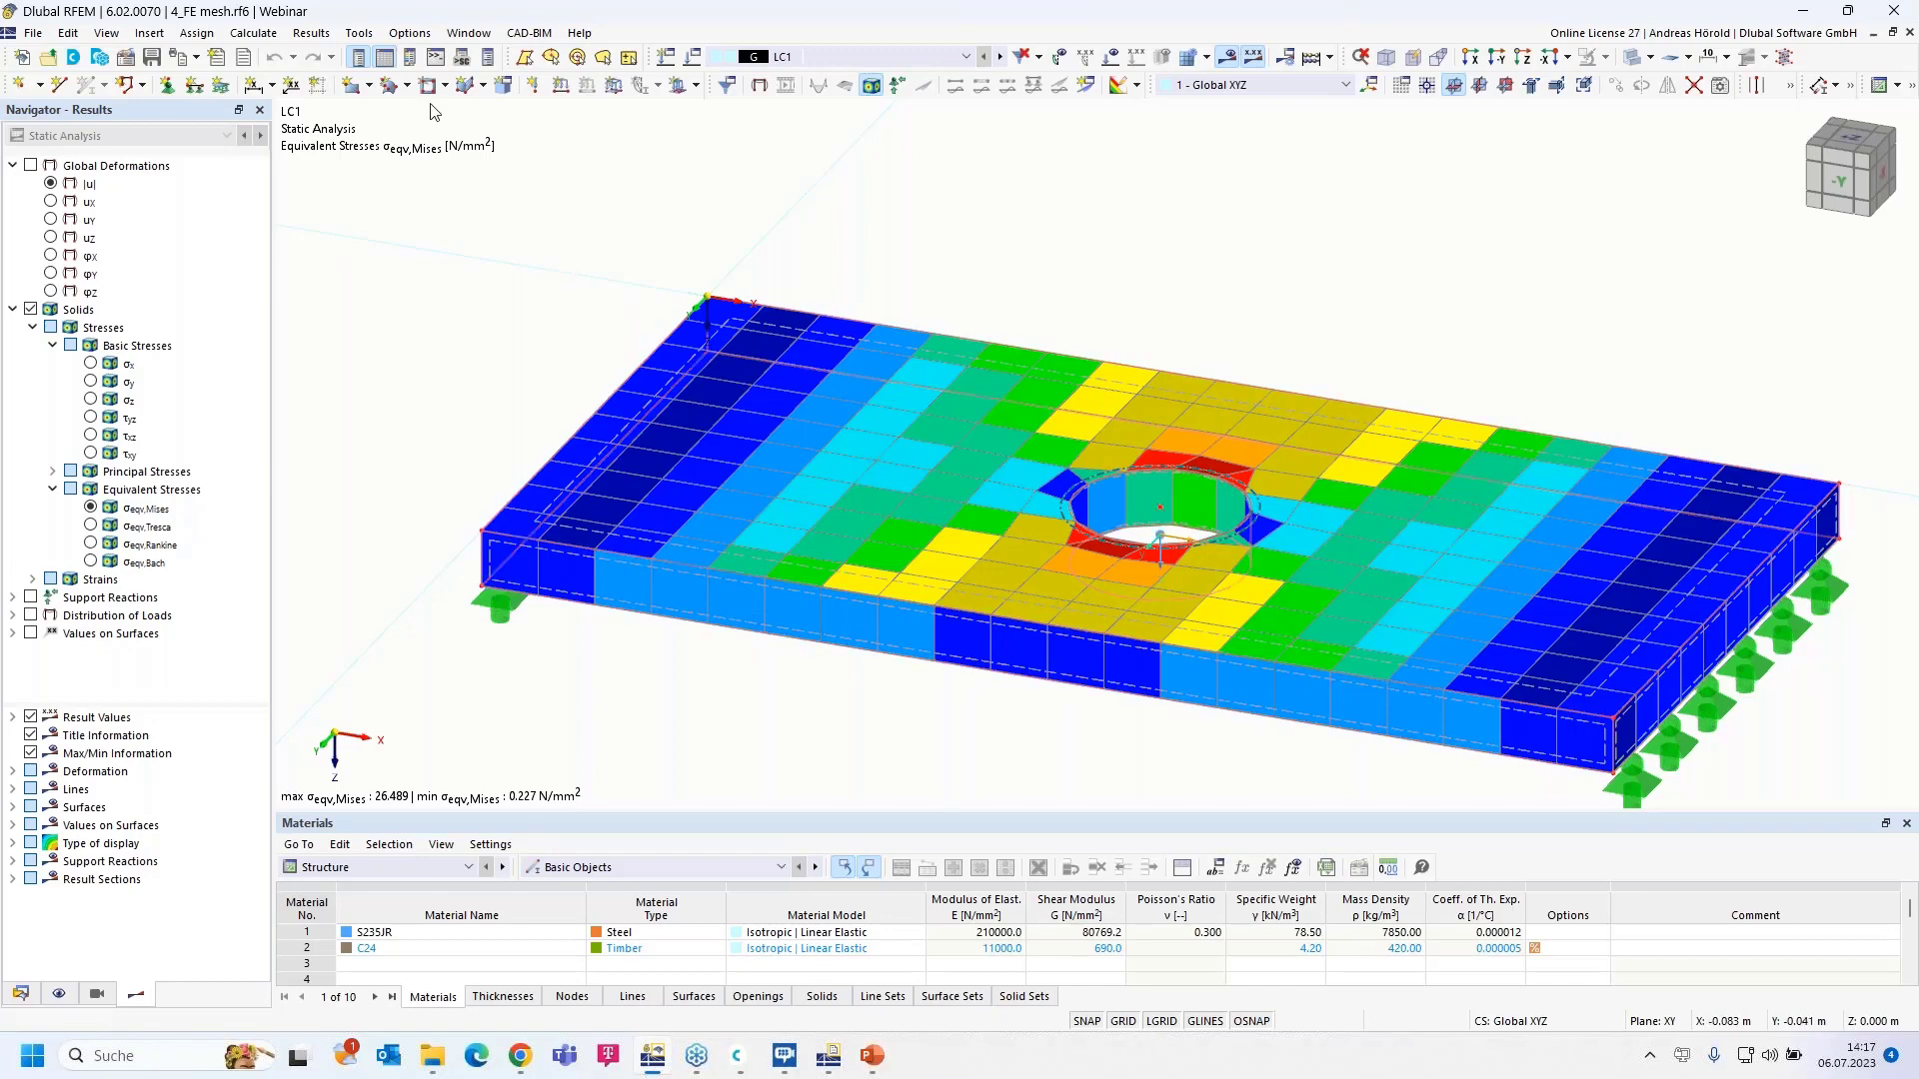
# - Set the result smoothing for solids to Continuous within solid sets, otherwise within solids, and apply it to the stress display
pyautogui.click(255, 36)
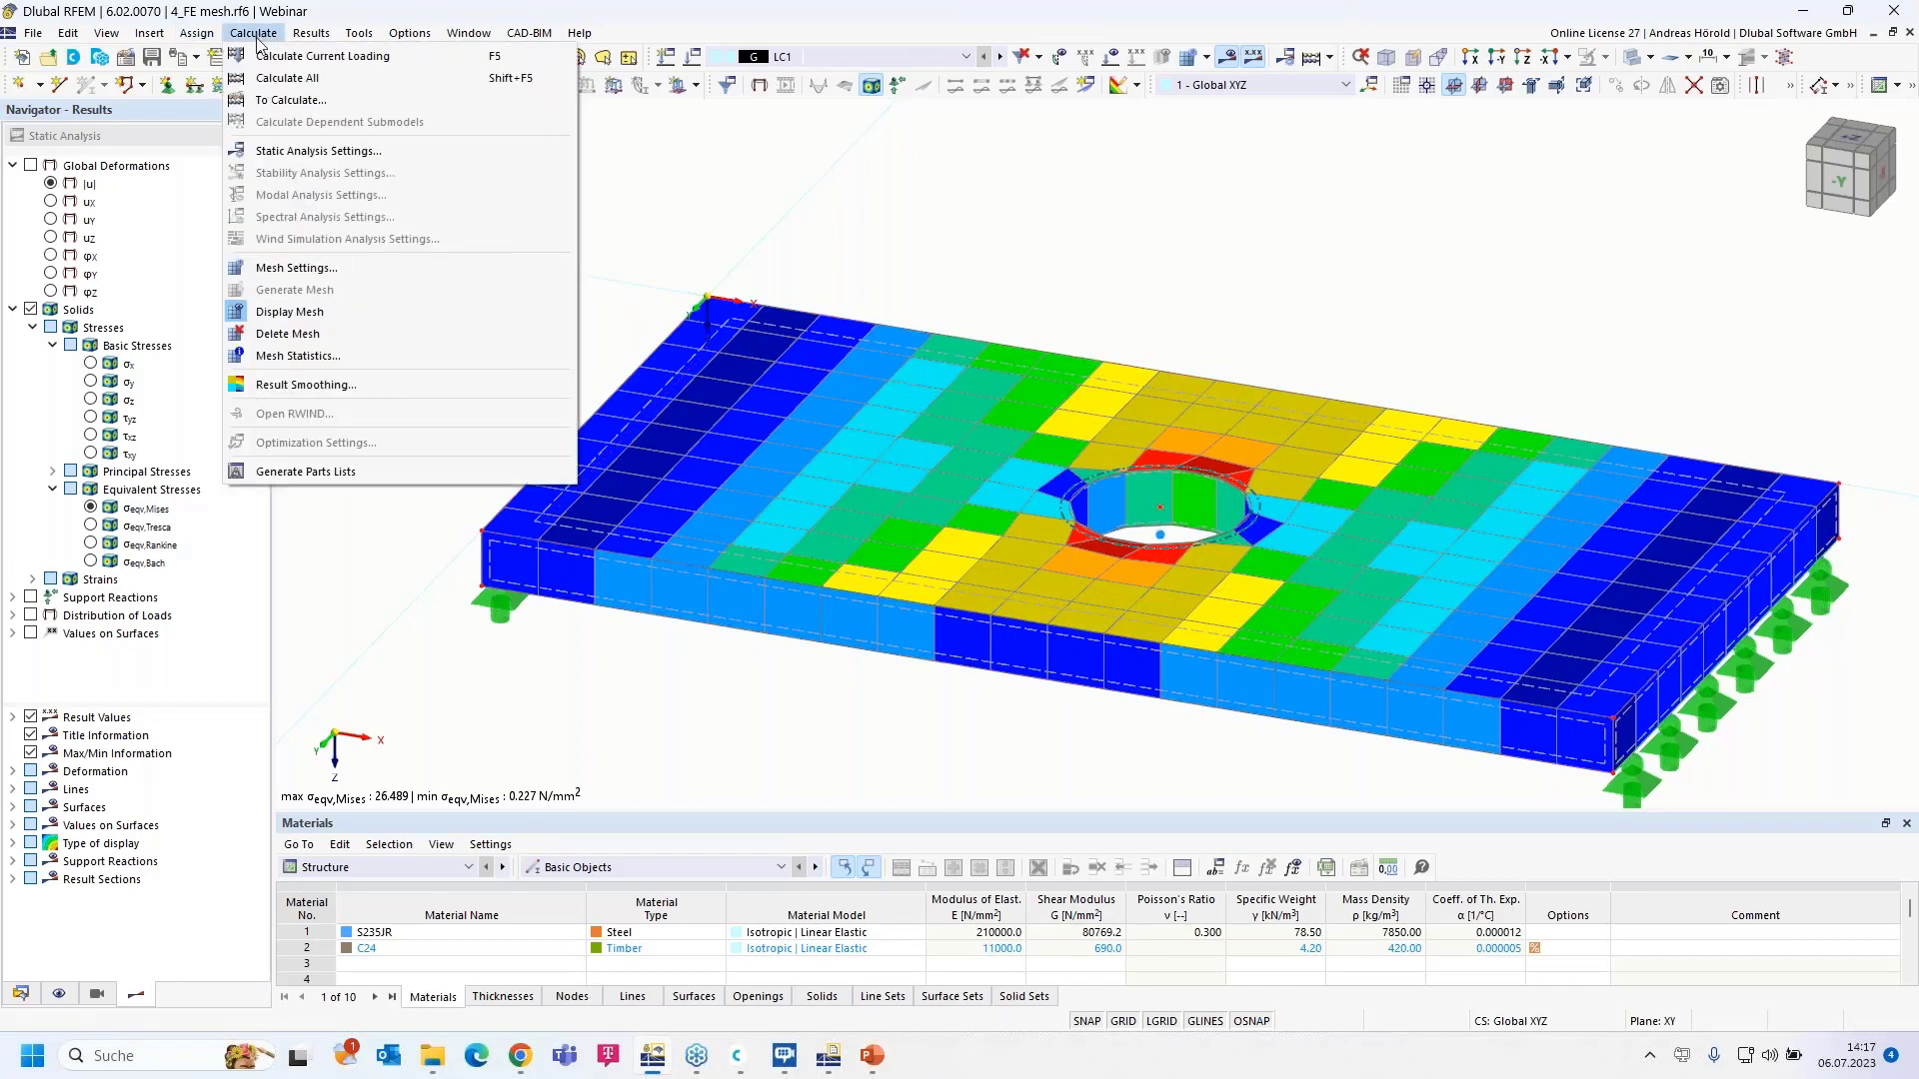
pyautogui.click(352, 386)
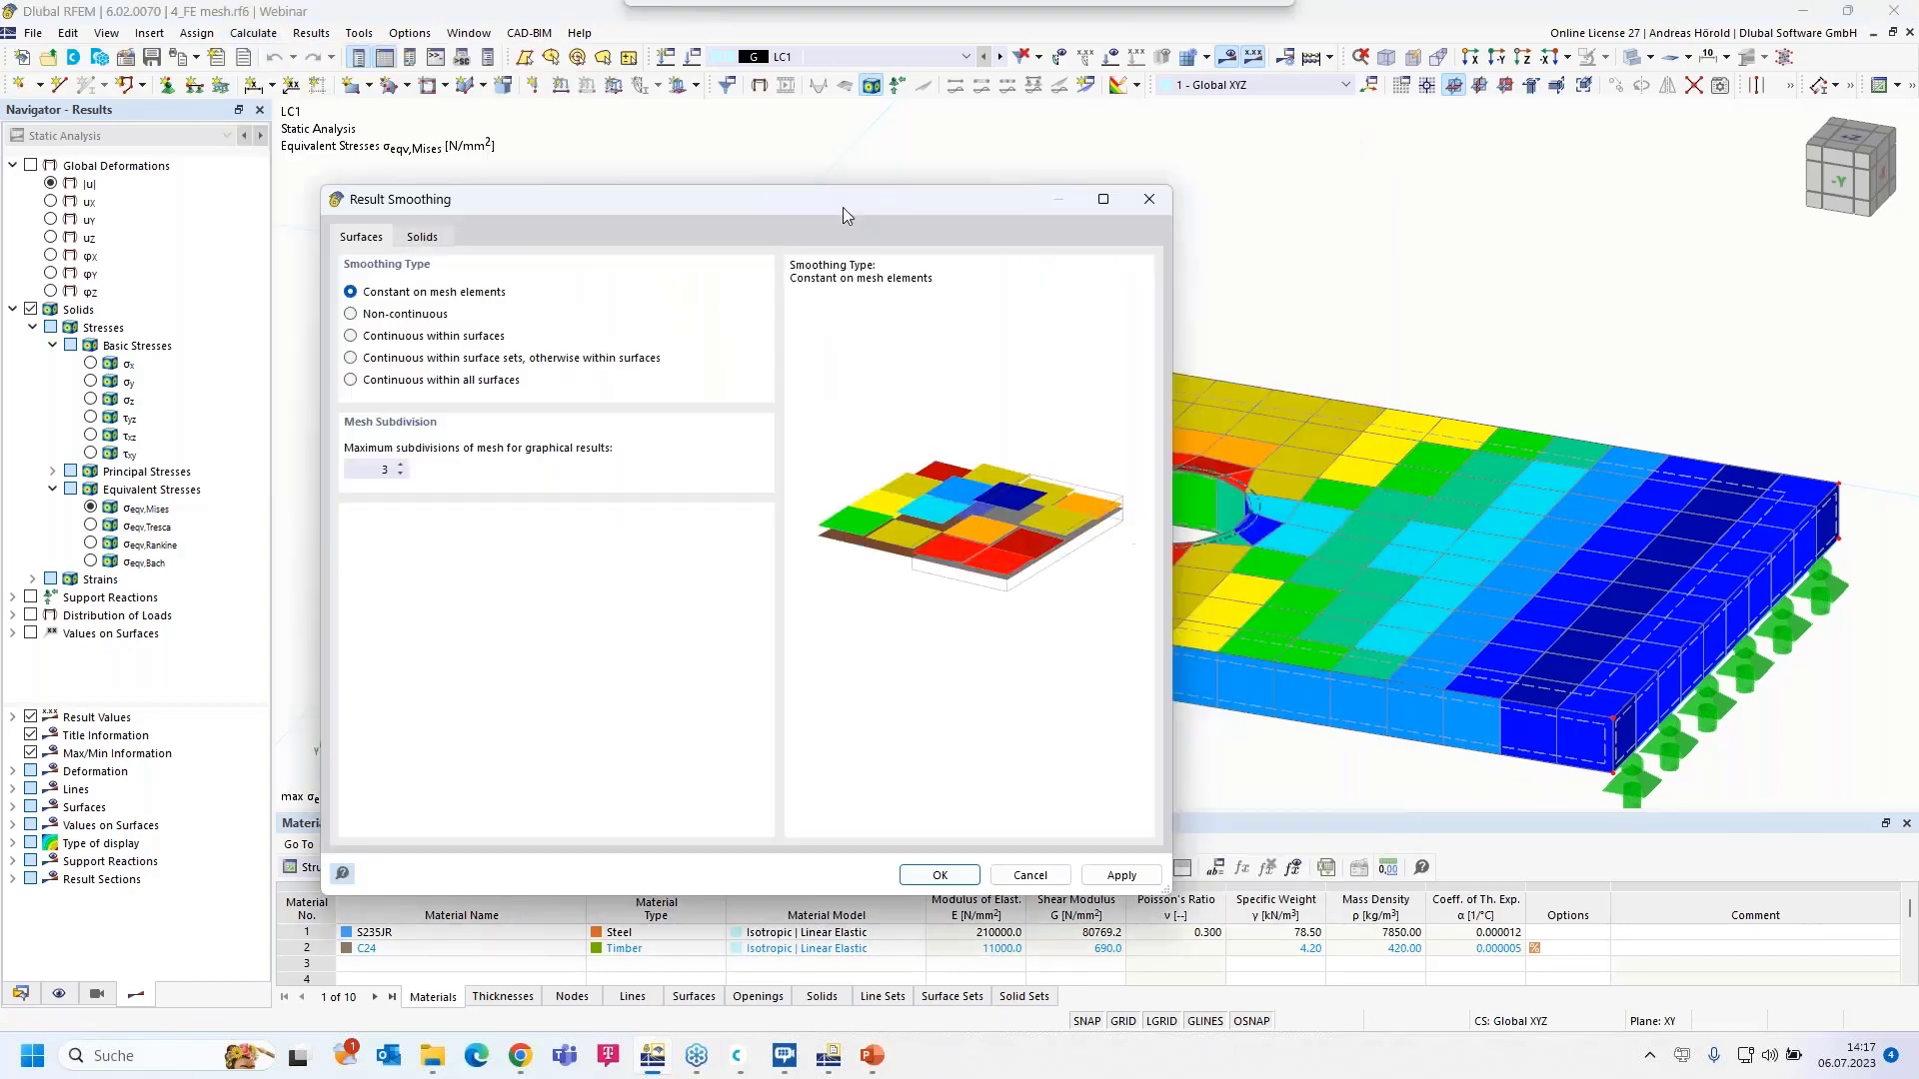
pyautogui.moveTo(842, 206); pyautogui.dragTo(579, 239)
pyautogui.click(158, 269)
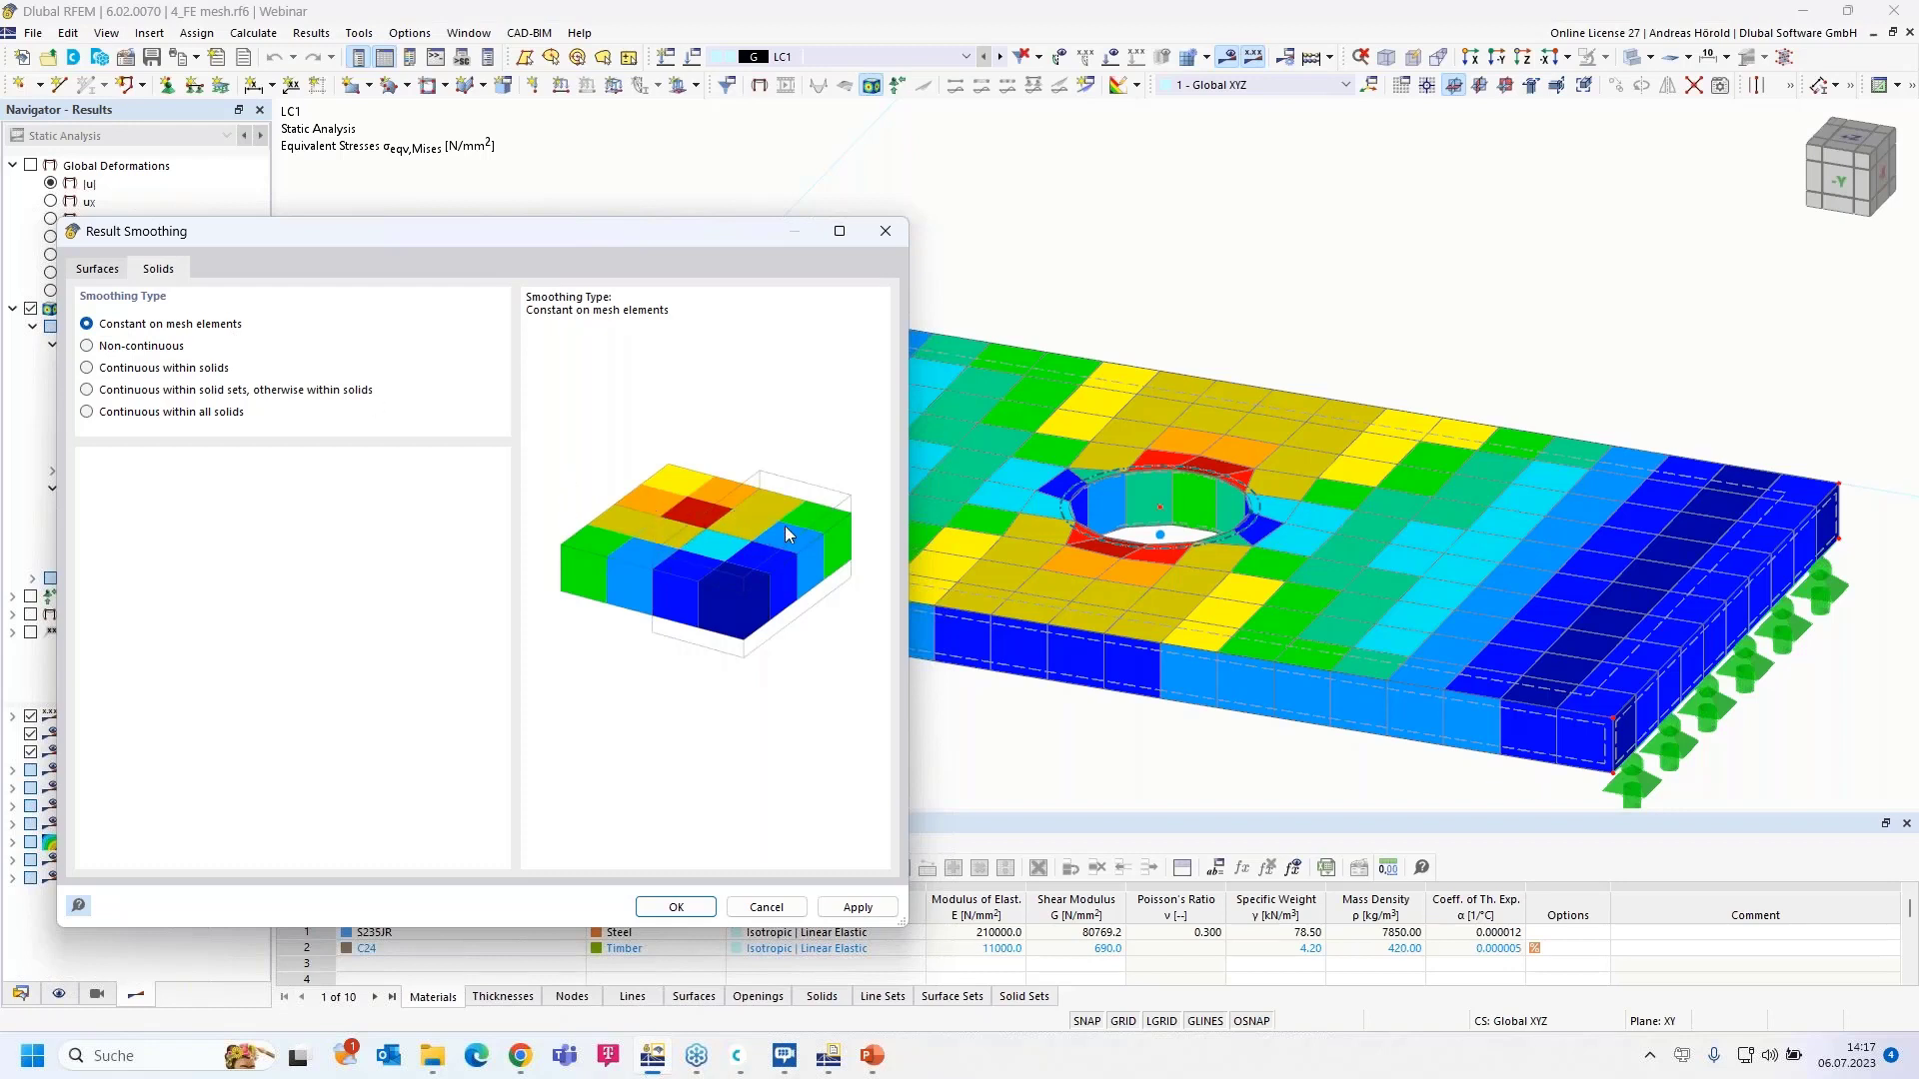
pyautogui.click(87, 391)
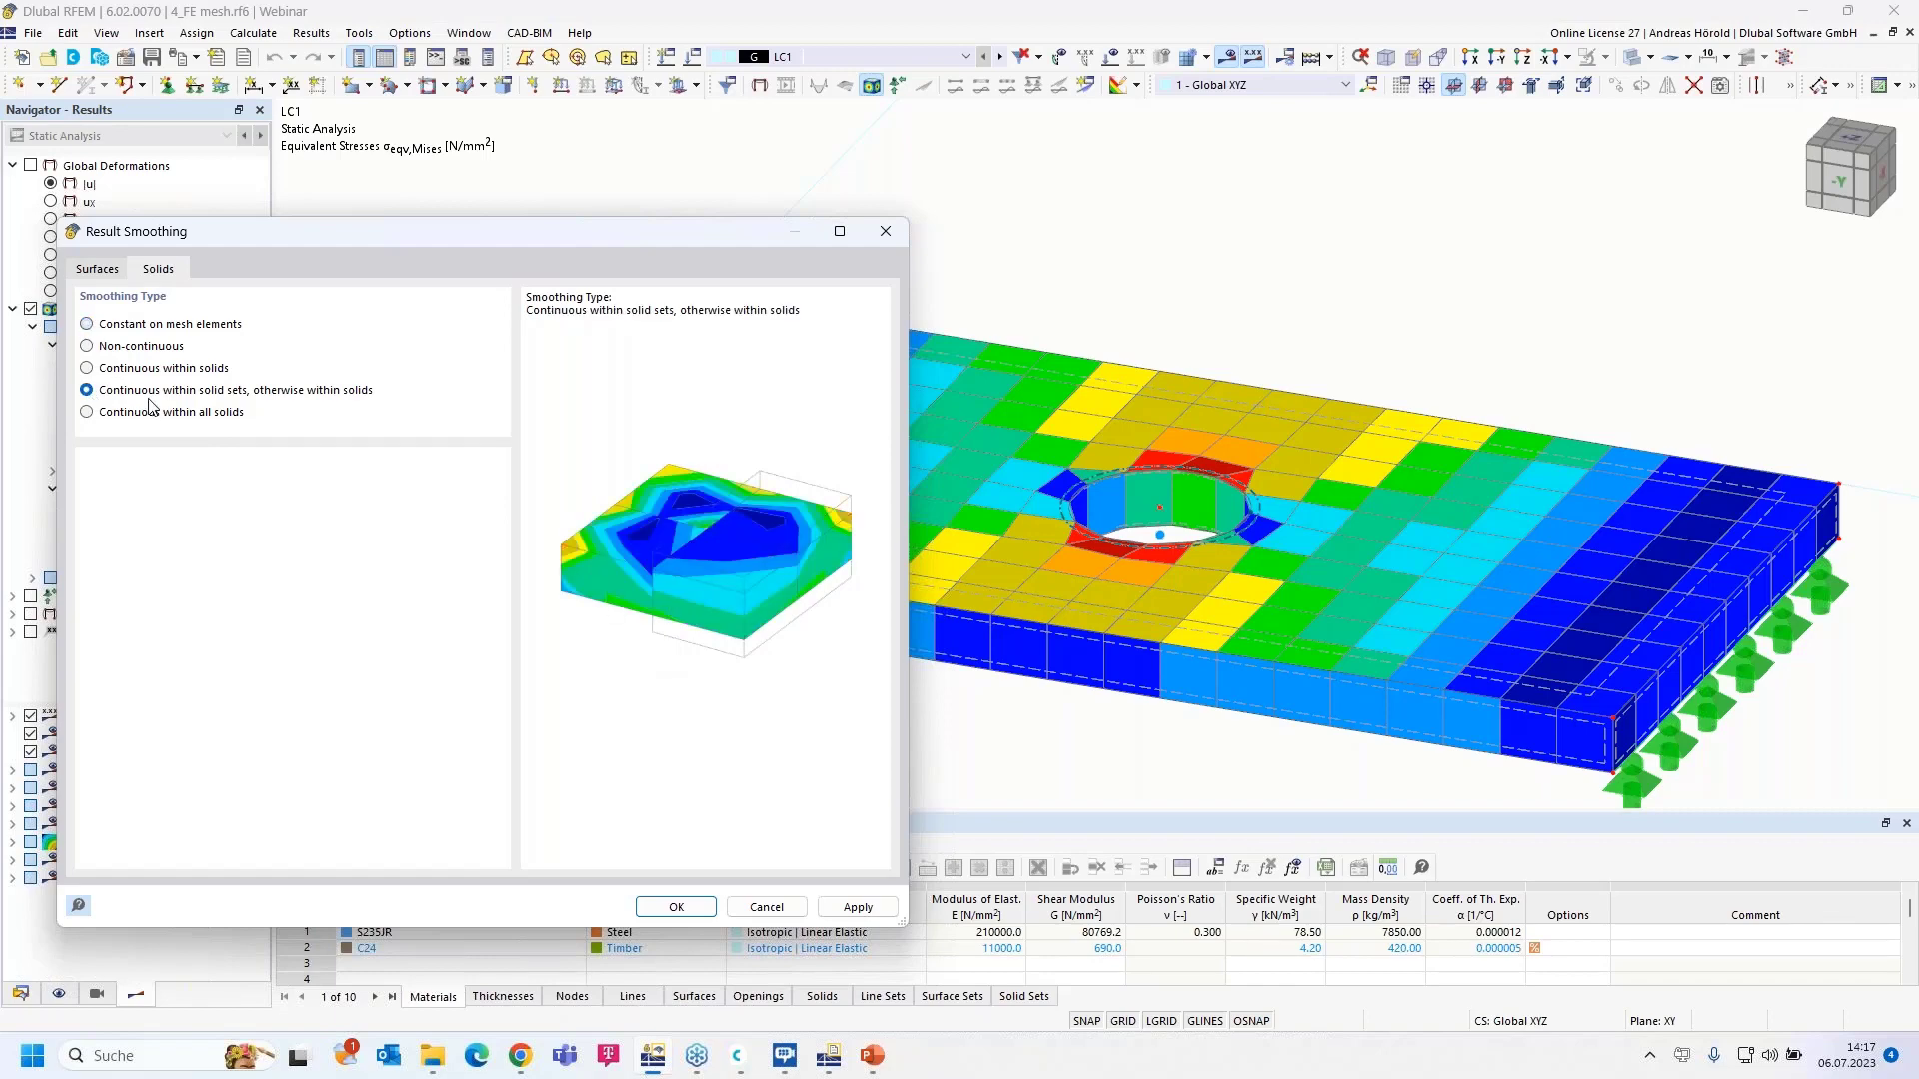
pyautogui.click(856, 908)
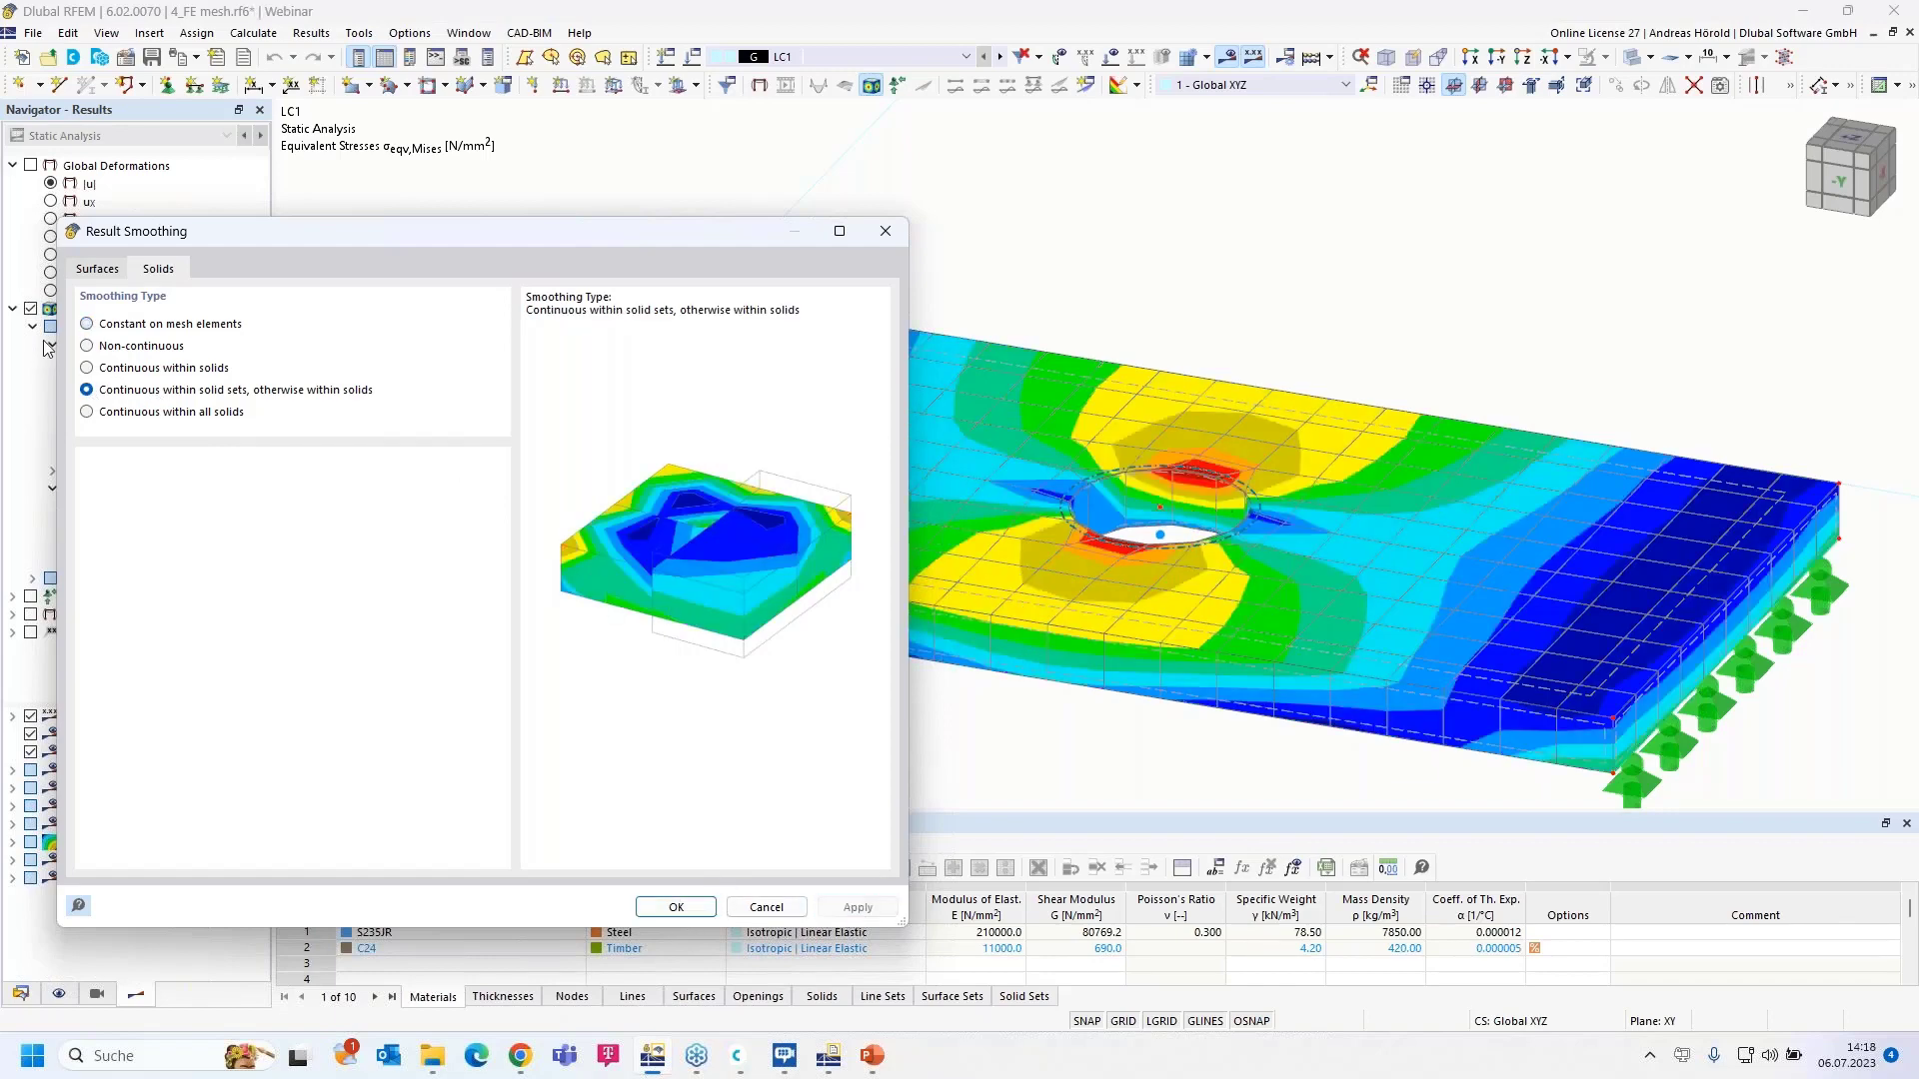
# - Return the solids' result smoothing to Constant on mesh elements and confirm the settings
pyautogui.click(87, 325)
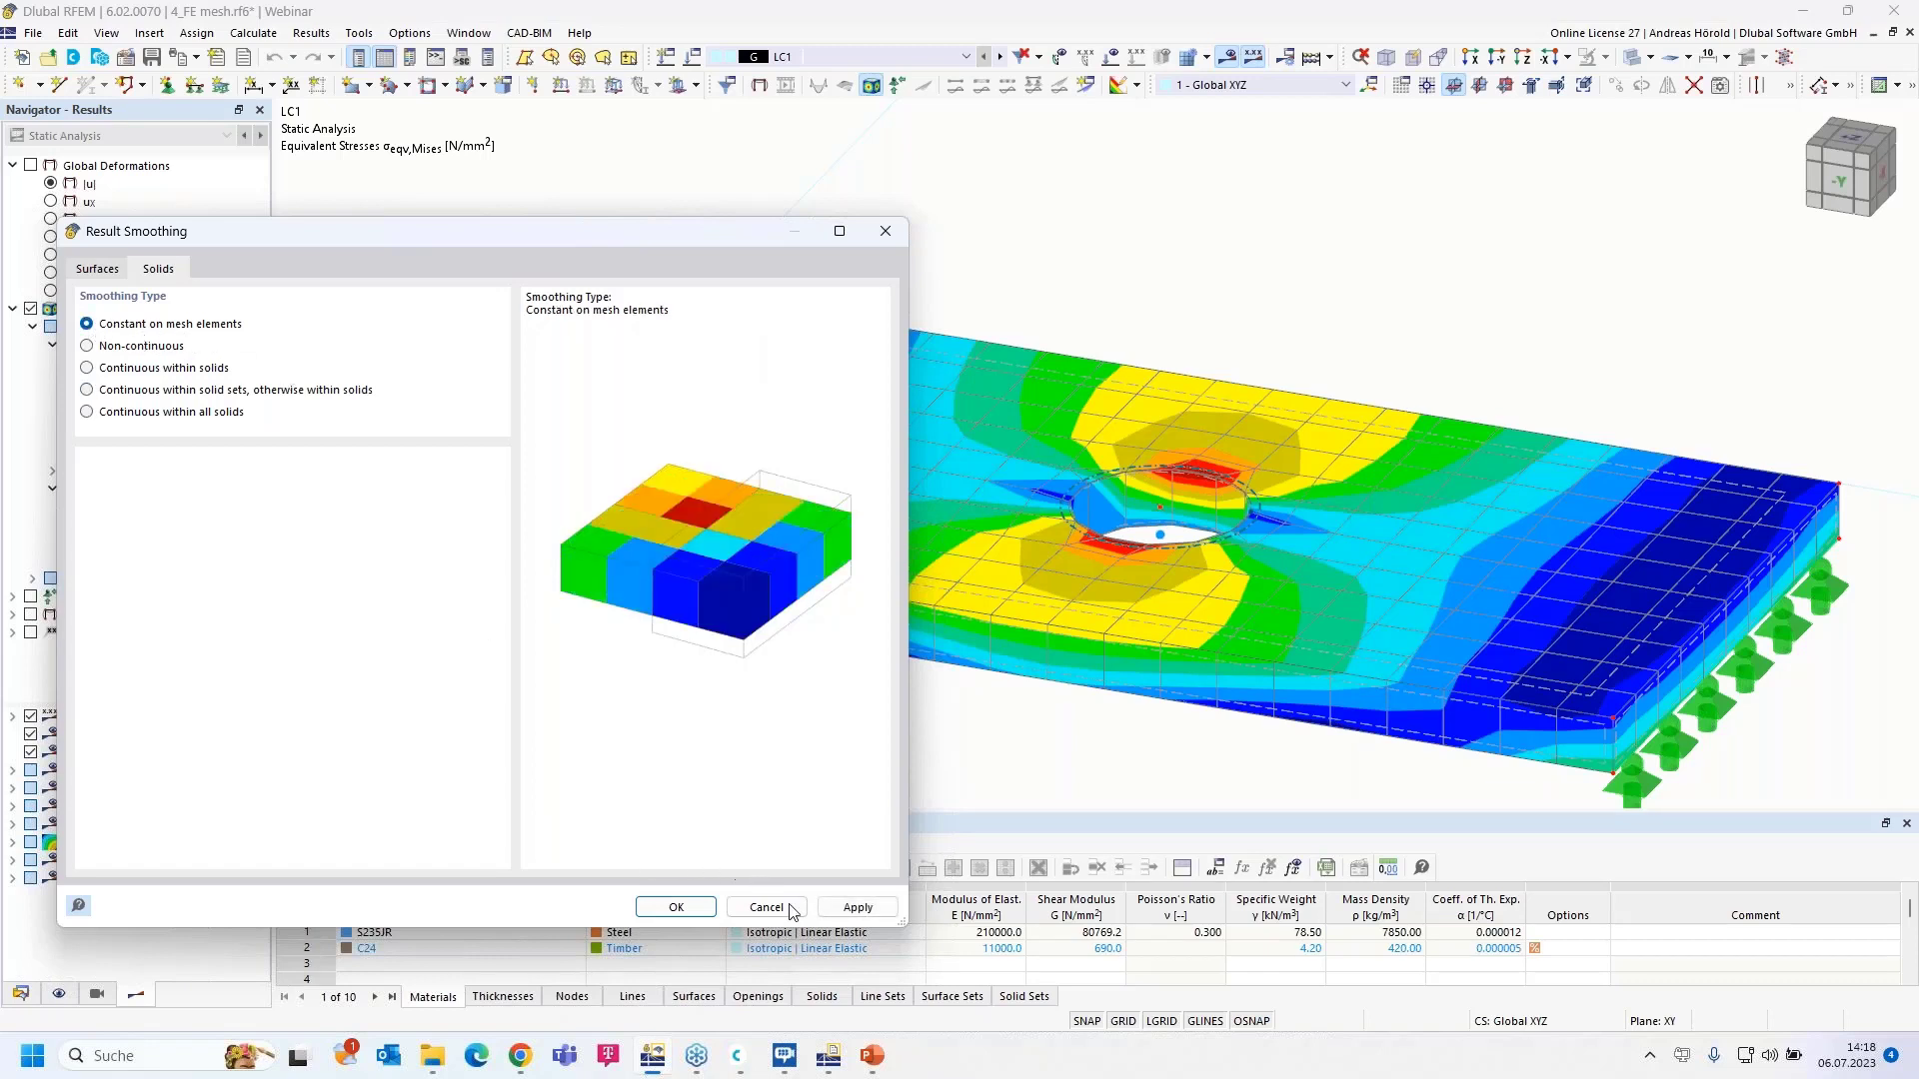
pyautogui.click(858, 908)
pyautogui.click(678, 908)
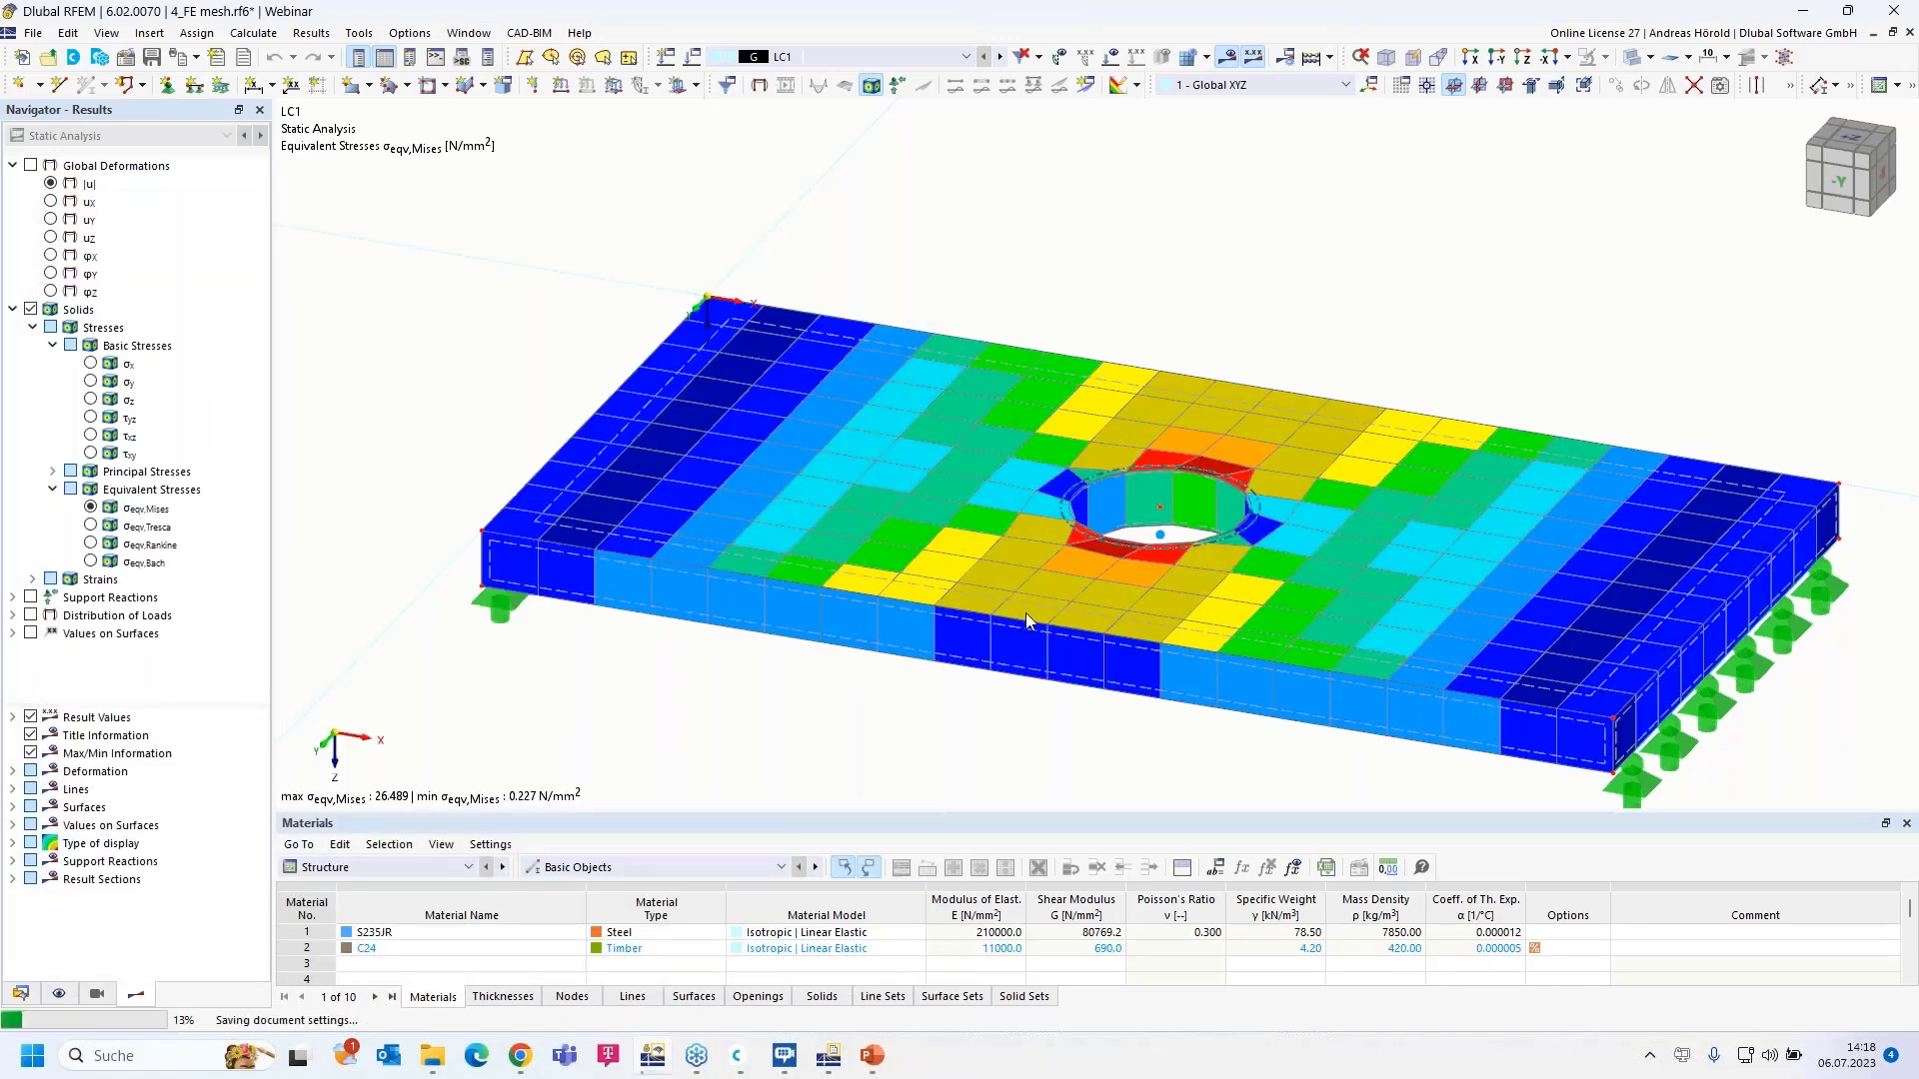
# - Activate mesh refinement in the properties of solid 1 and display its refinement settings
pyautogui.doubleClick(1163, 540)
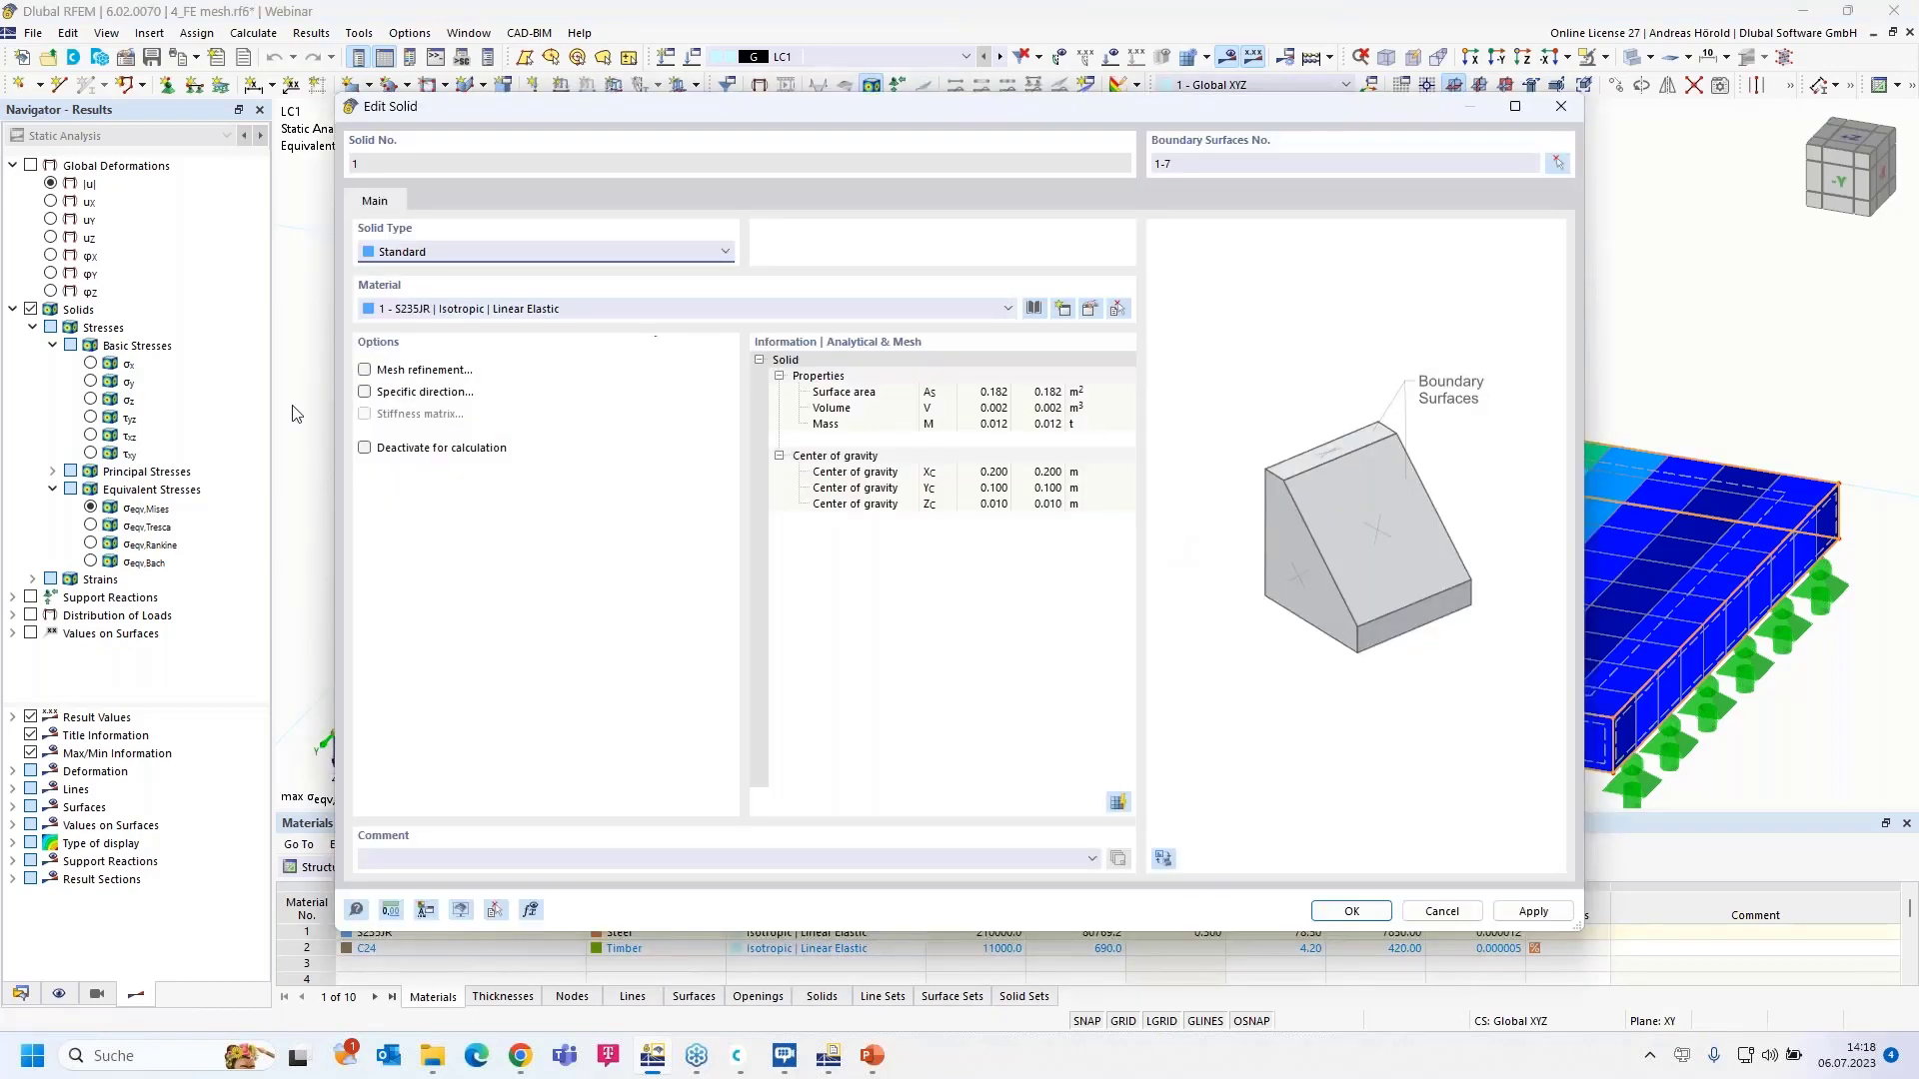
pyautogui.click(1445, 911)
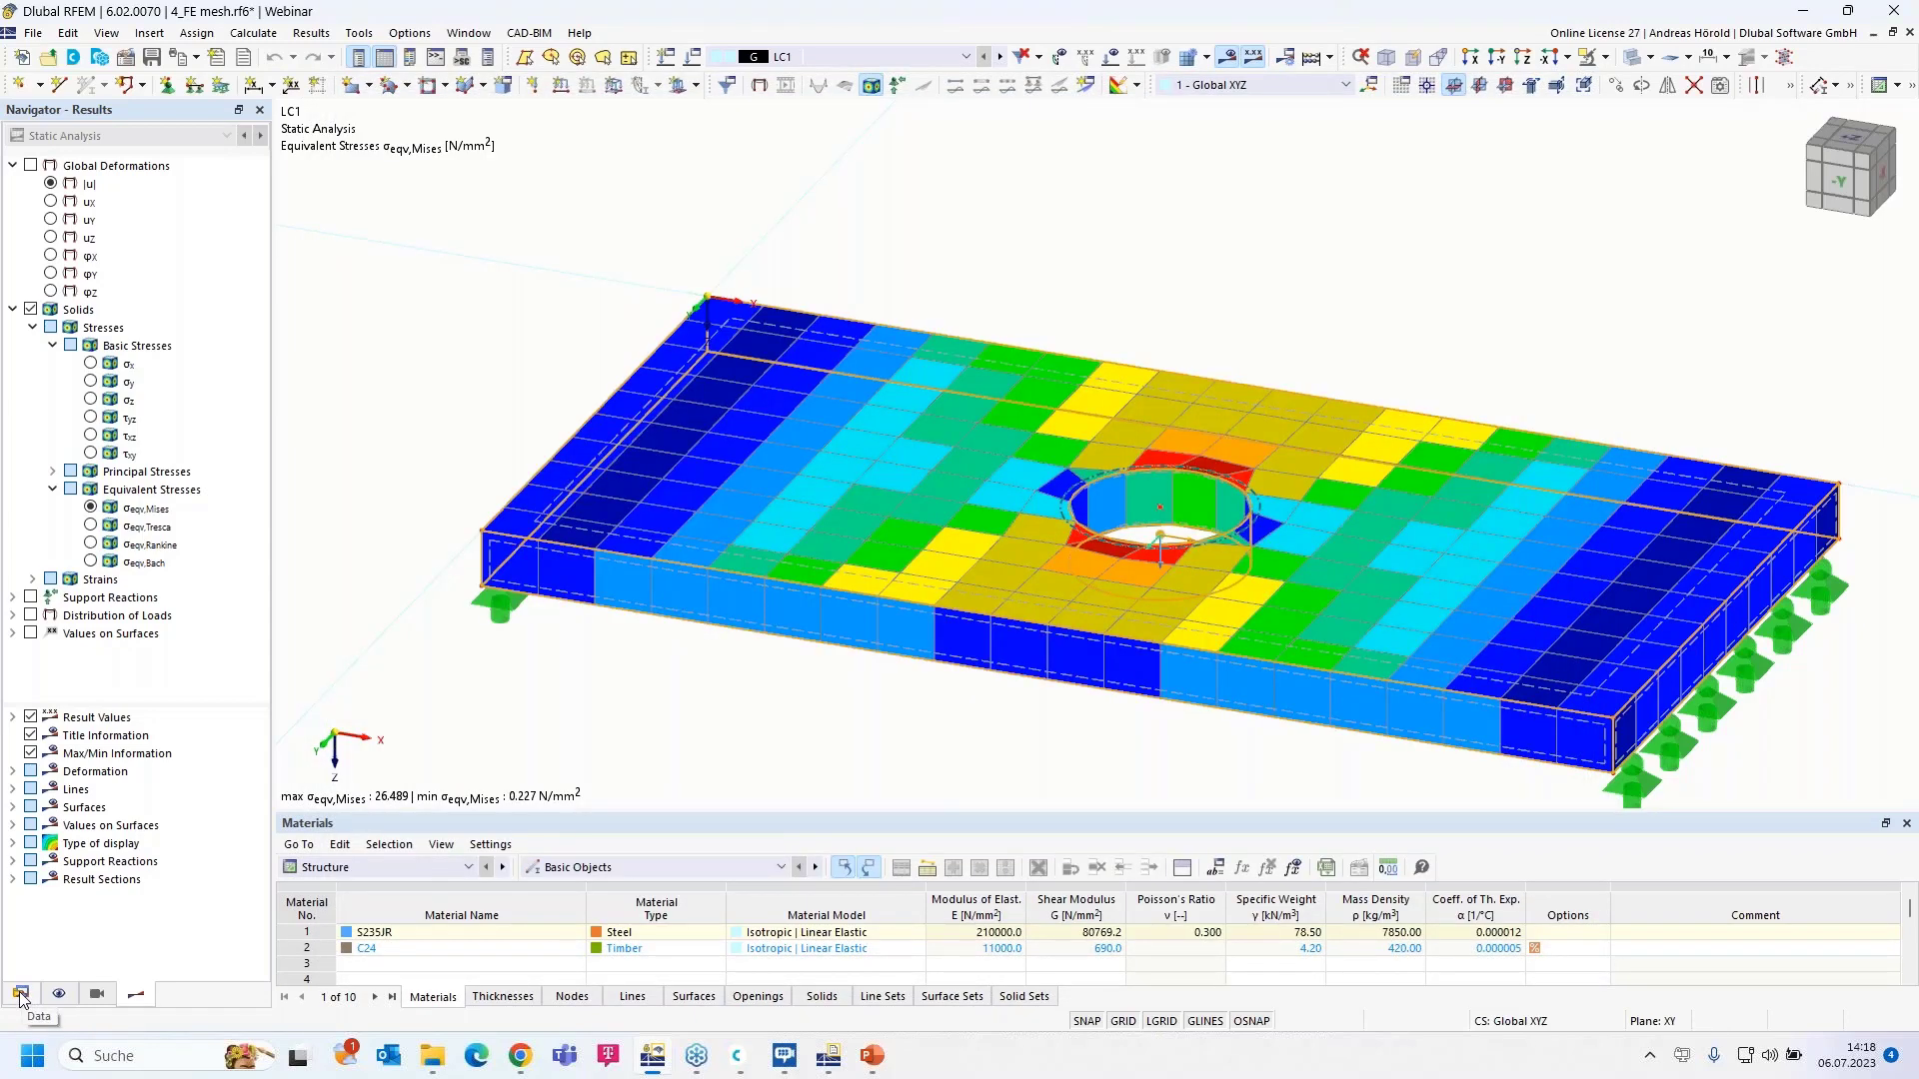
pyautogui.click(21, 995)
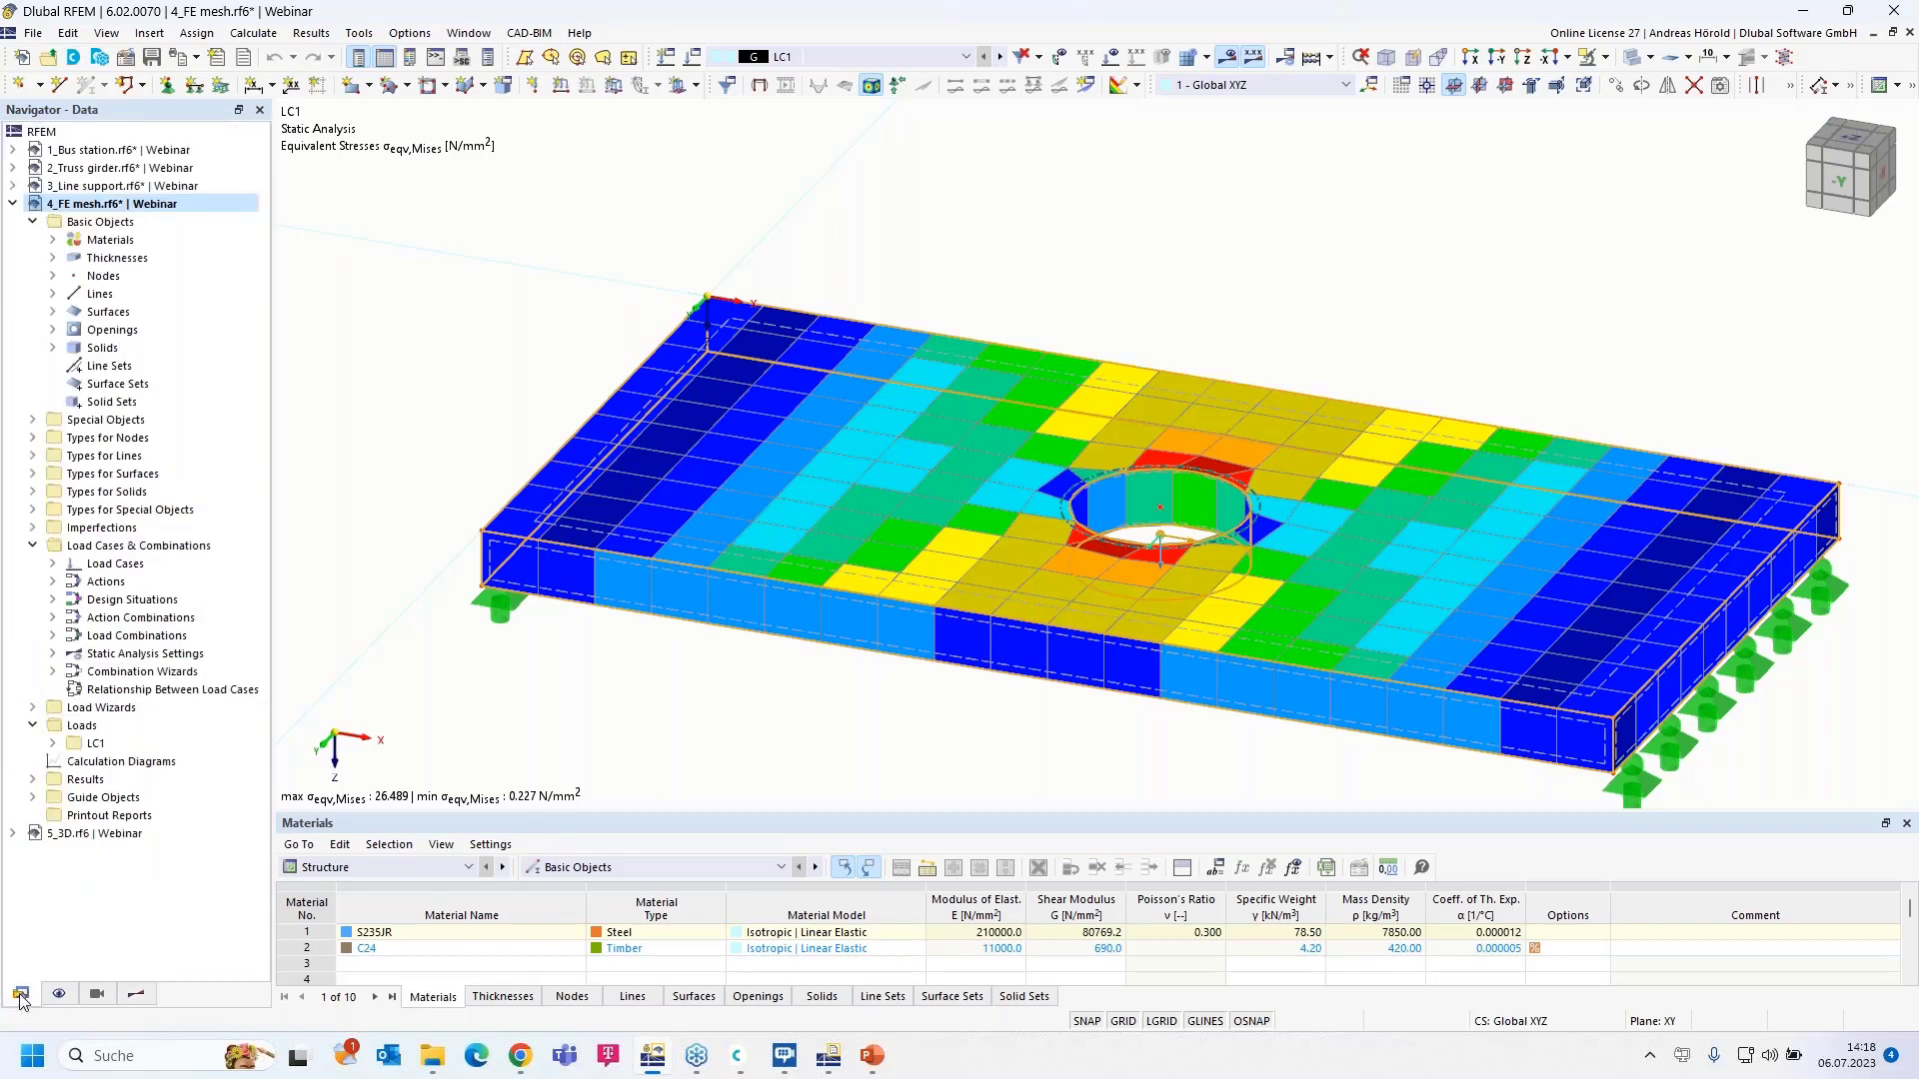
pyautogui.click(52, 348)
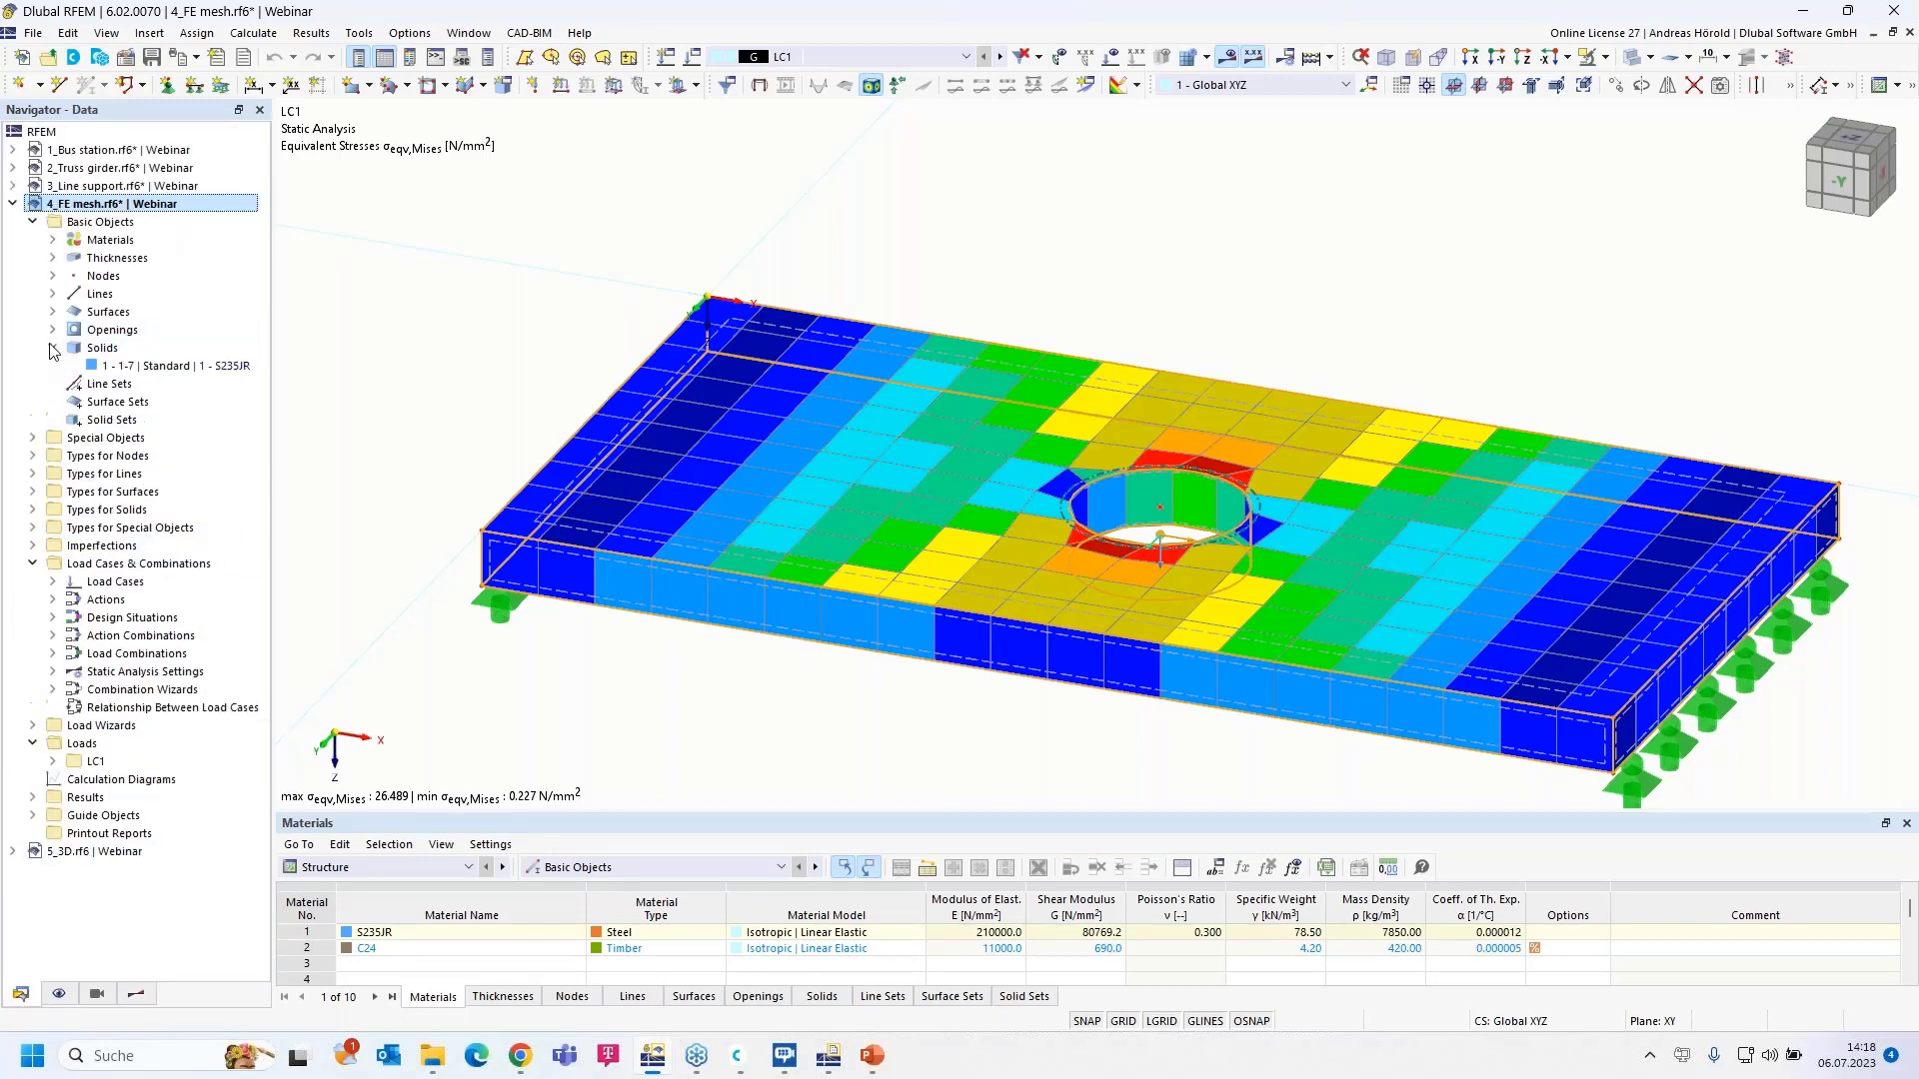
pyautogui.rightClick(157, 369)
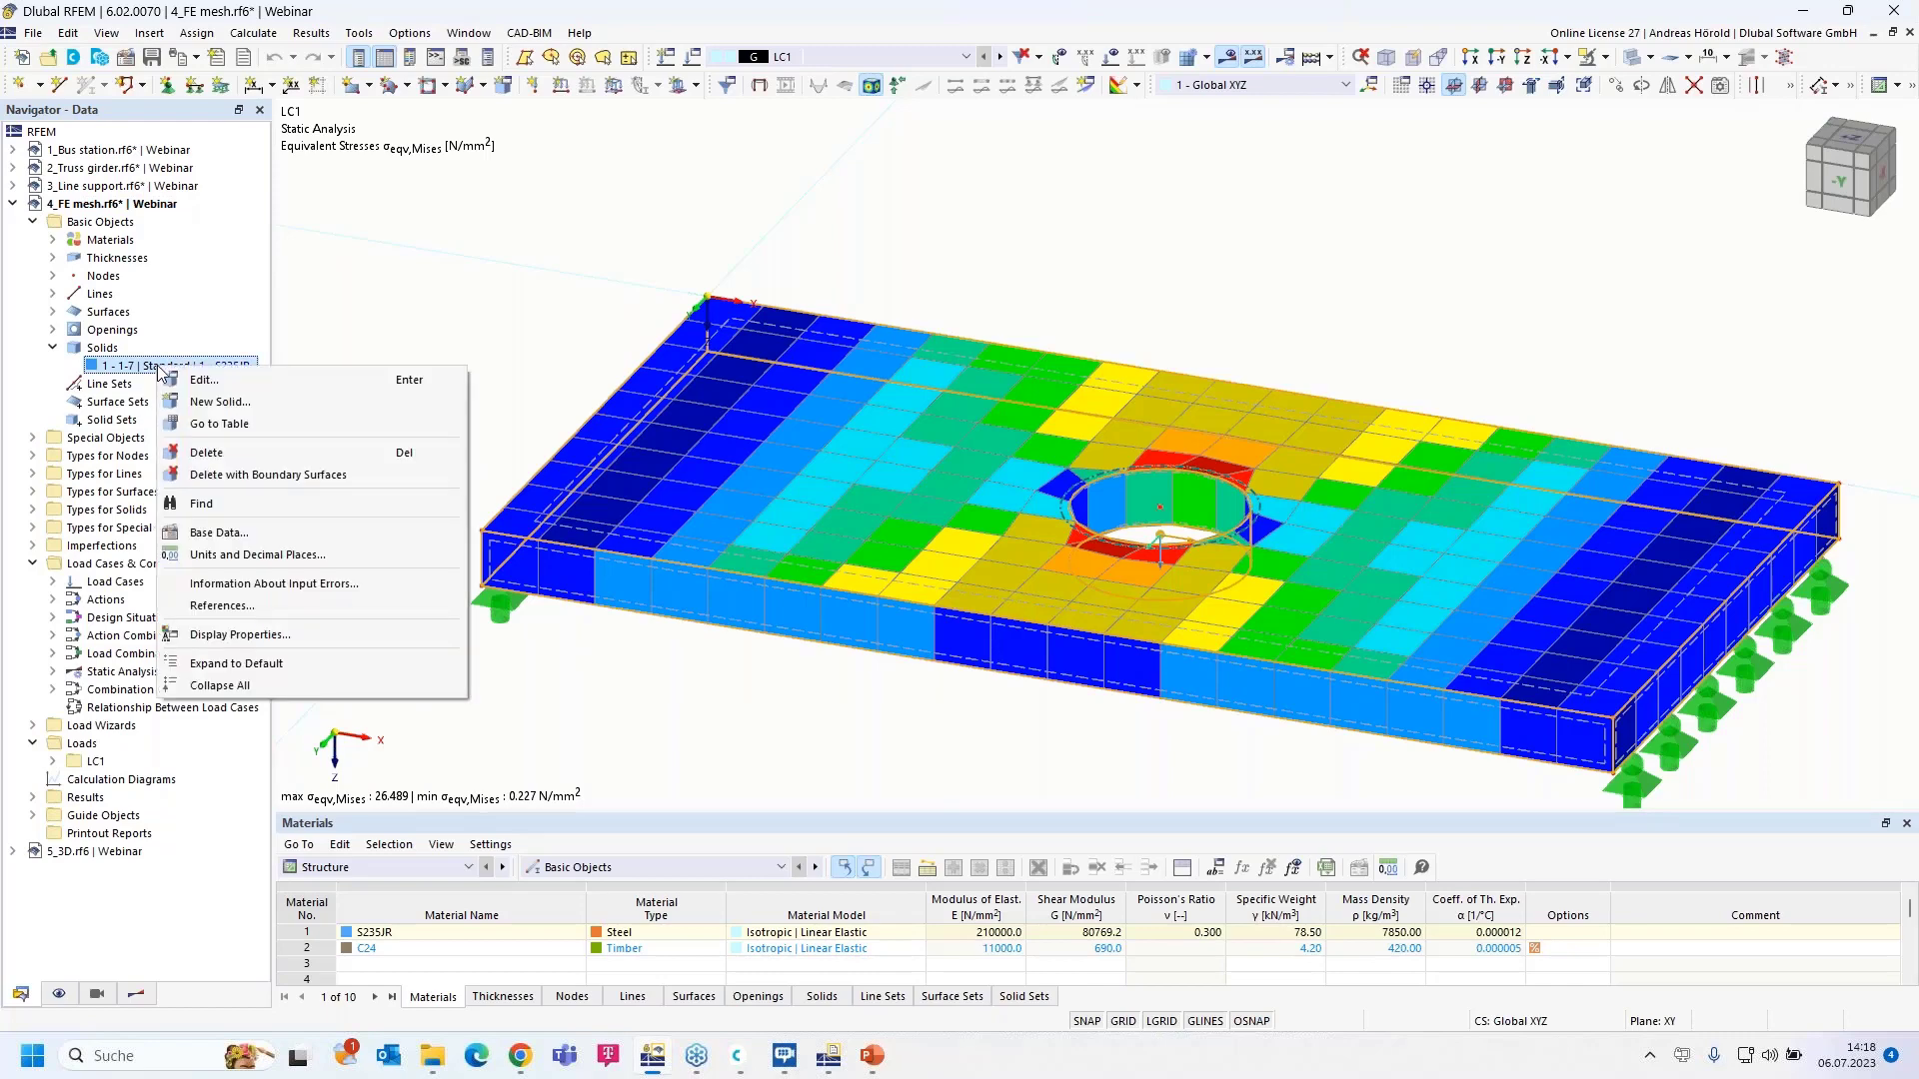
pyautogui.click(227, 387)
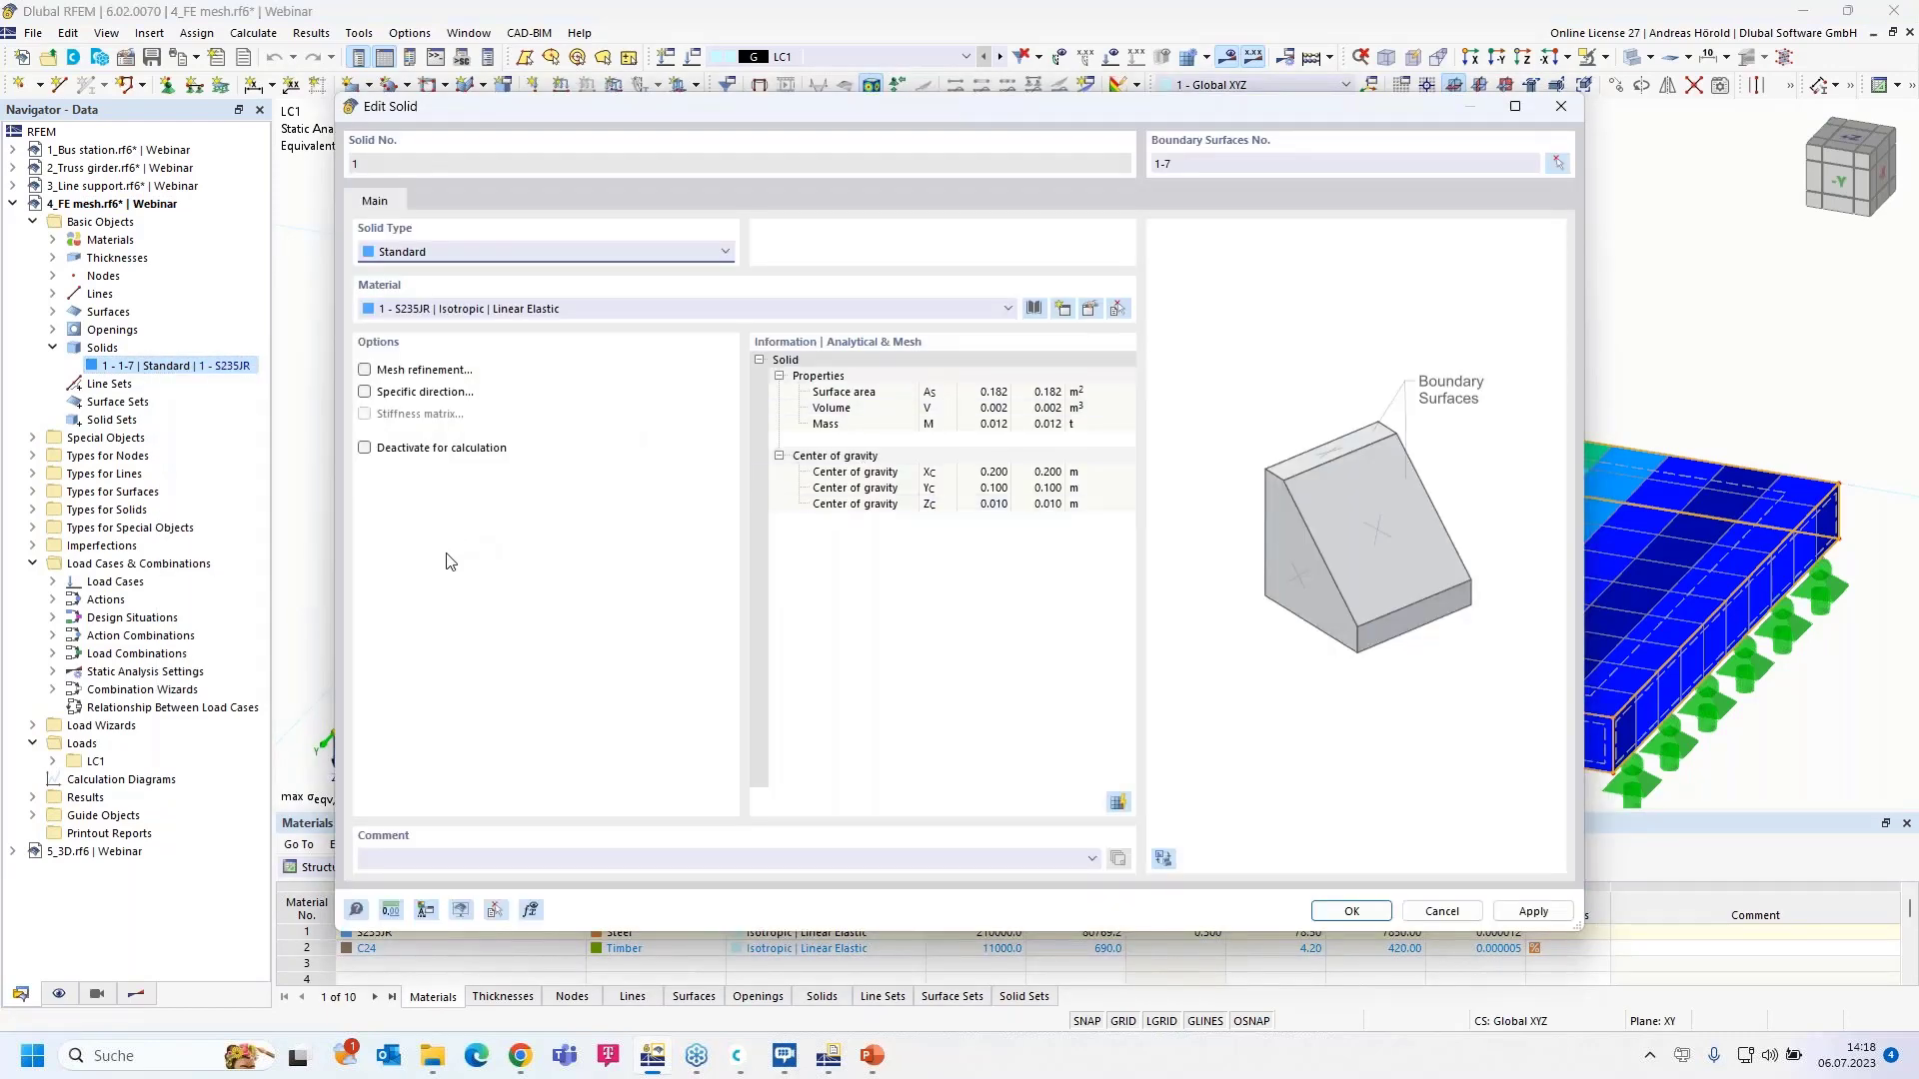
pyautogui.click(365, 370)
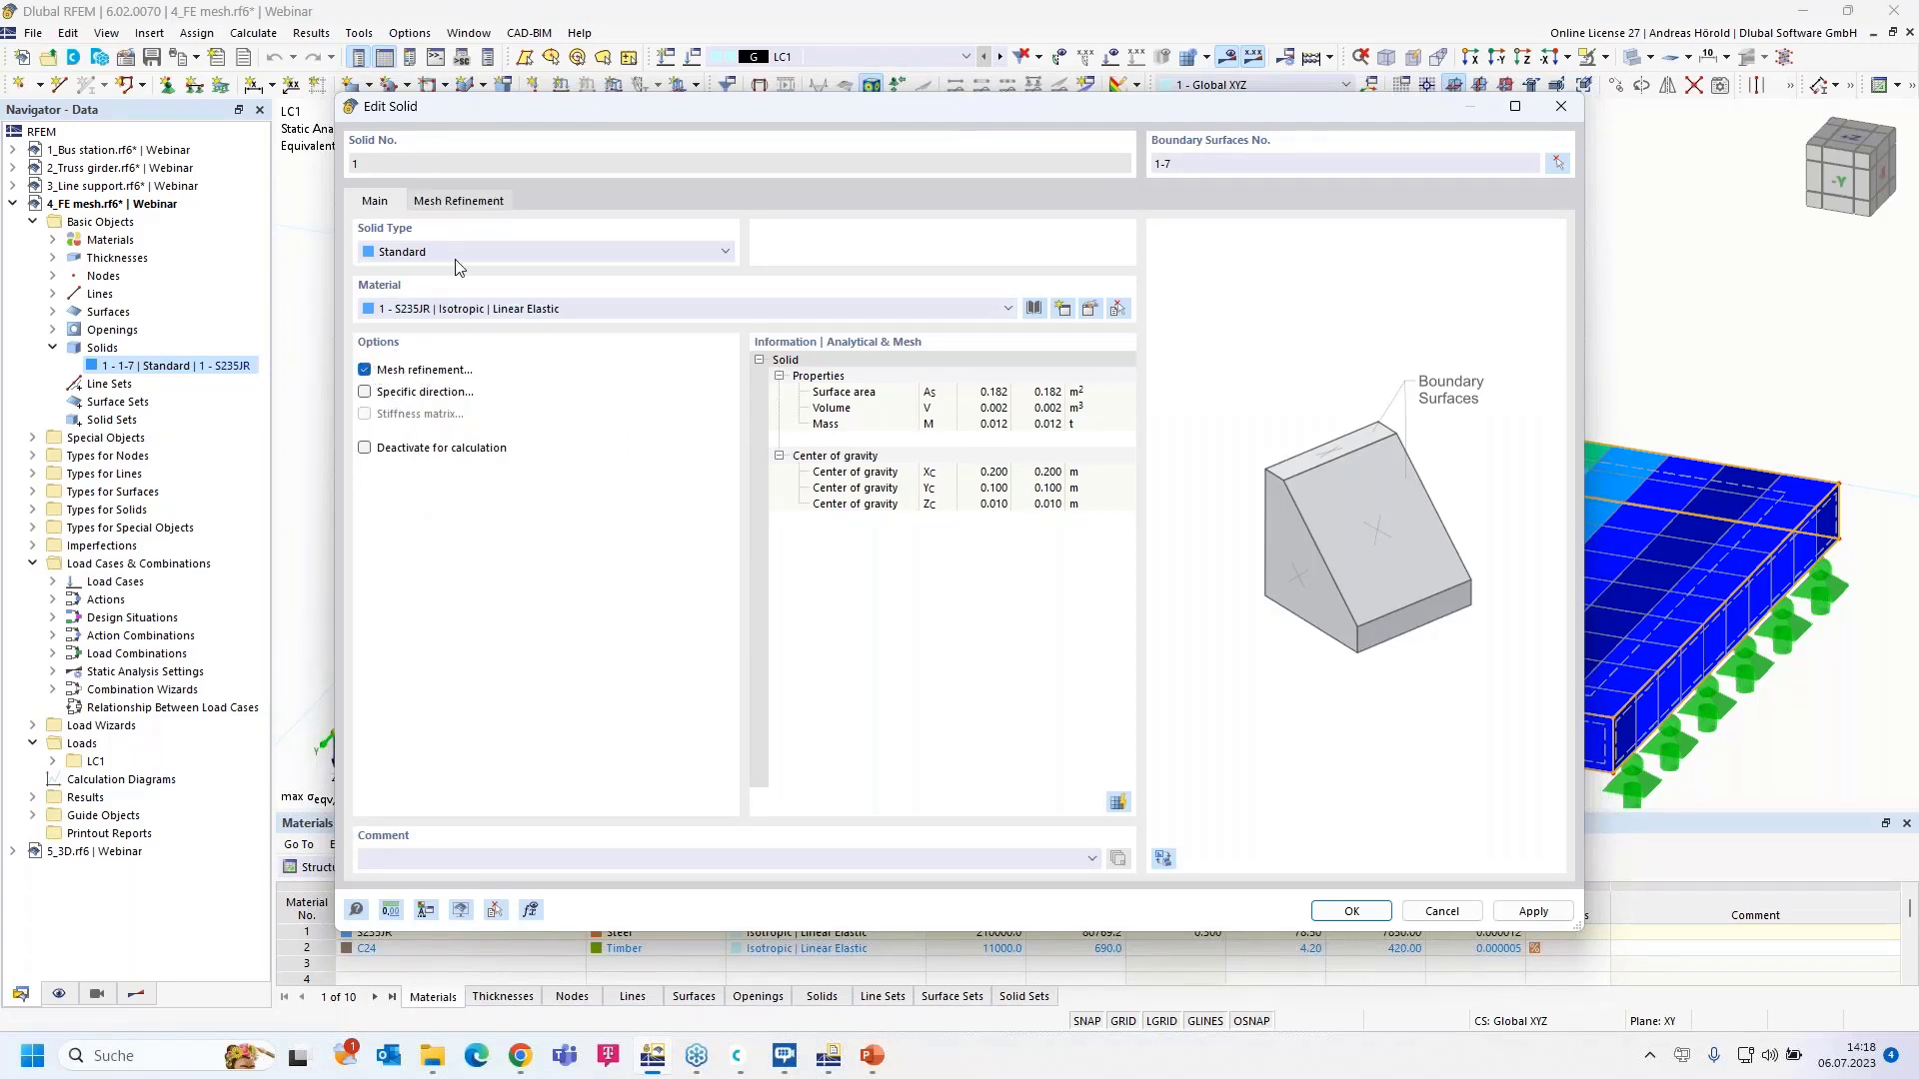
pyautogui.click(450, 202)
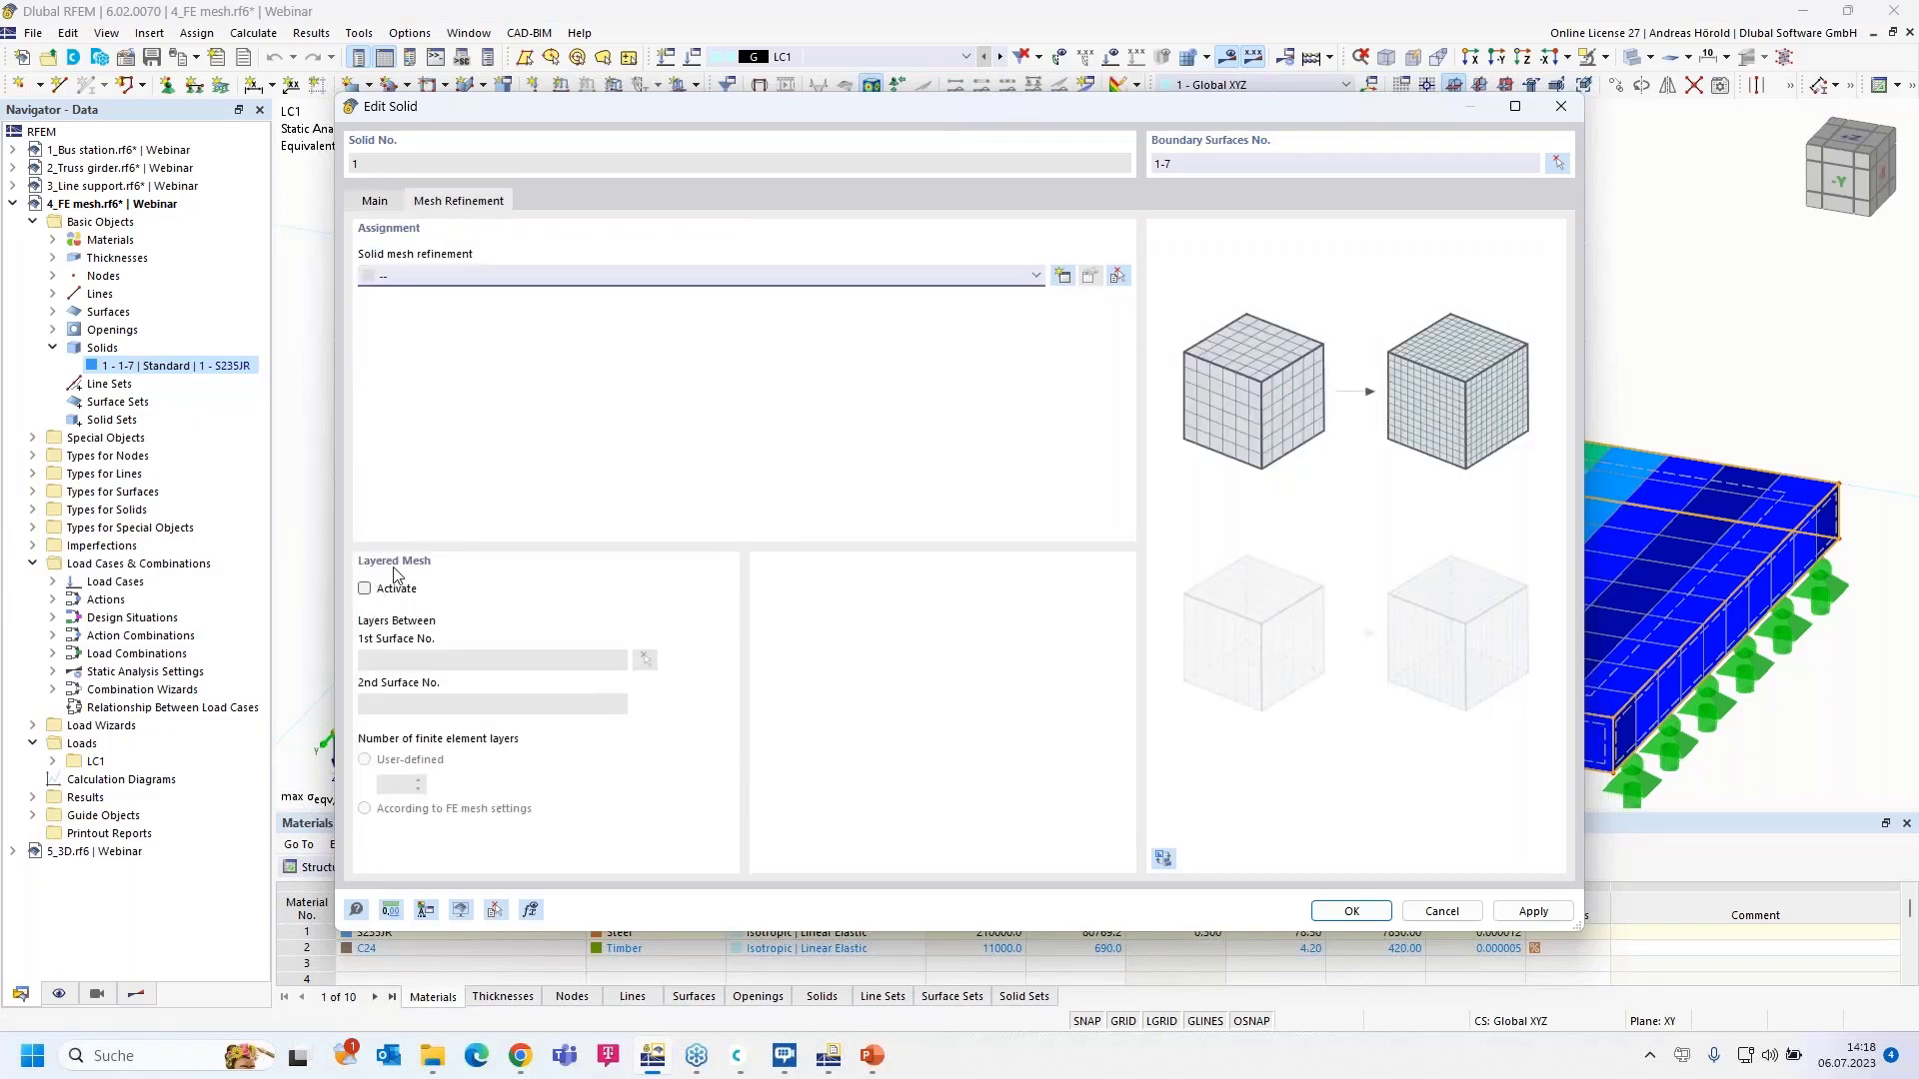
# - Activate a layered mesh between surfaces 1 and 2 with 4 user-defined finite element layers, and accept deleting the existing results
pyautogui.click(365, 590)
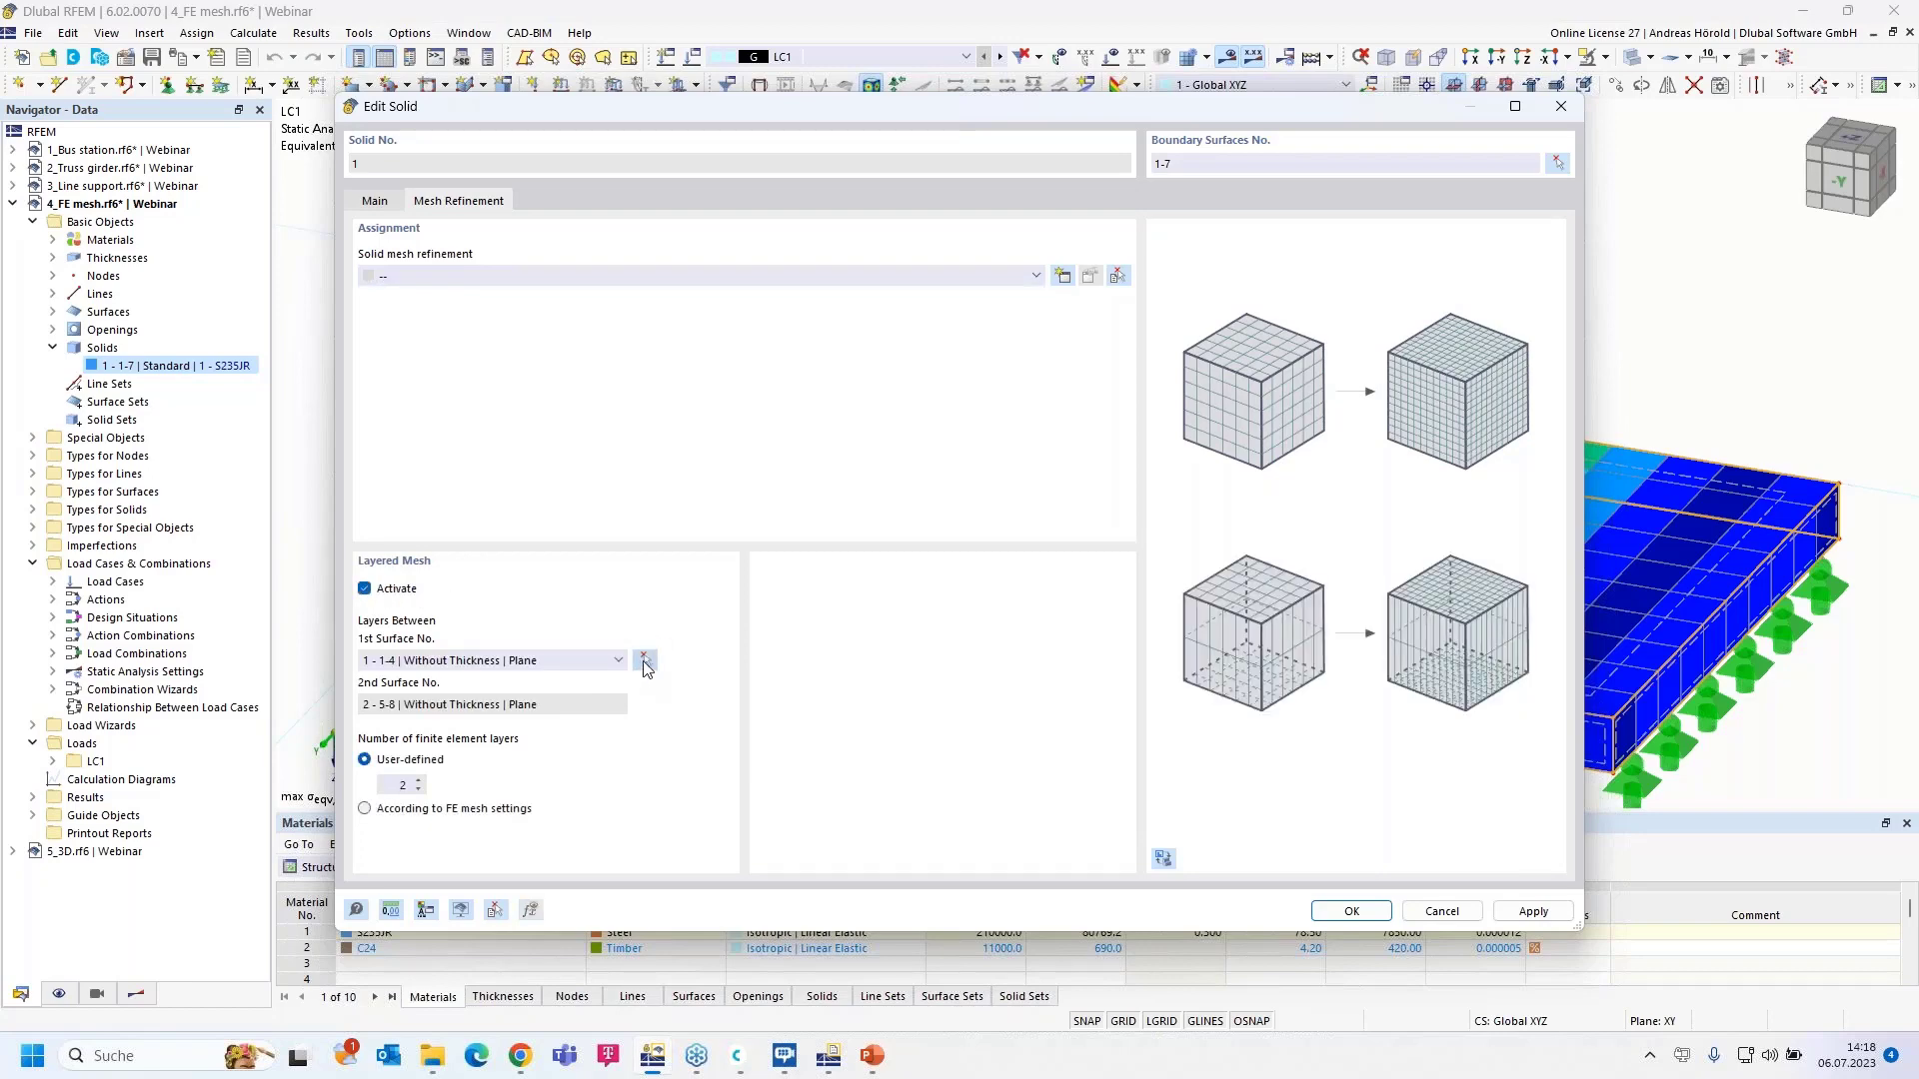
pyautogui.click(645, 661)
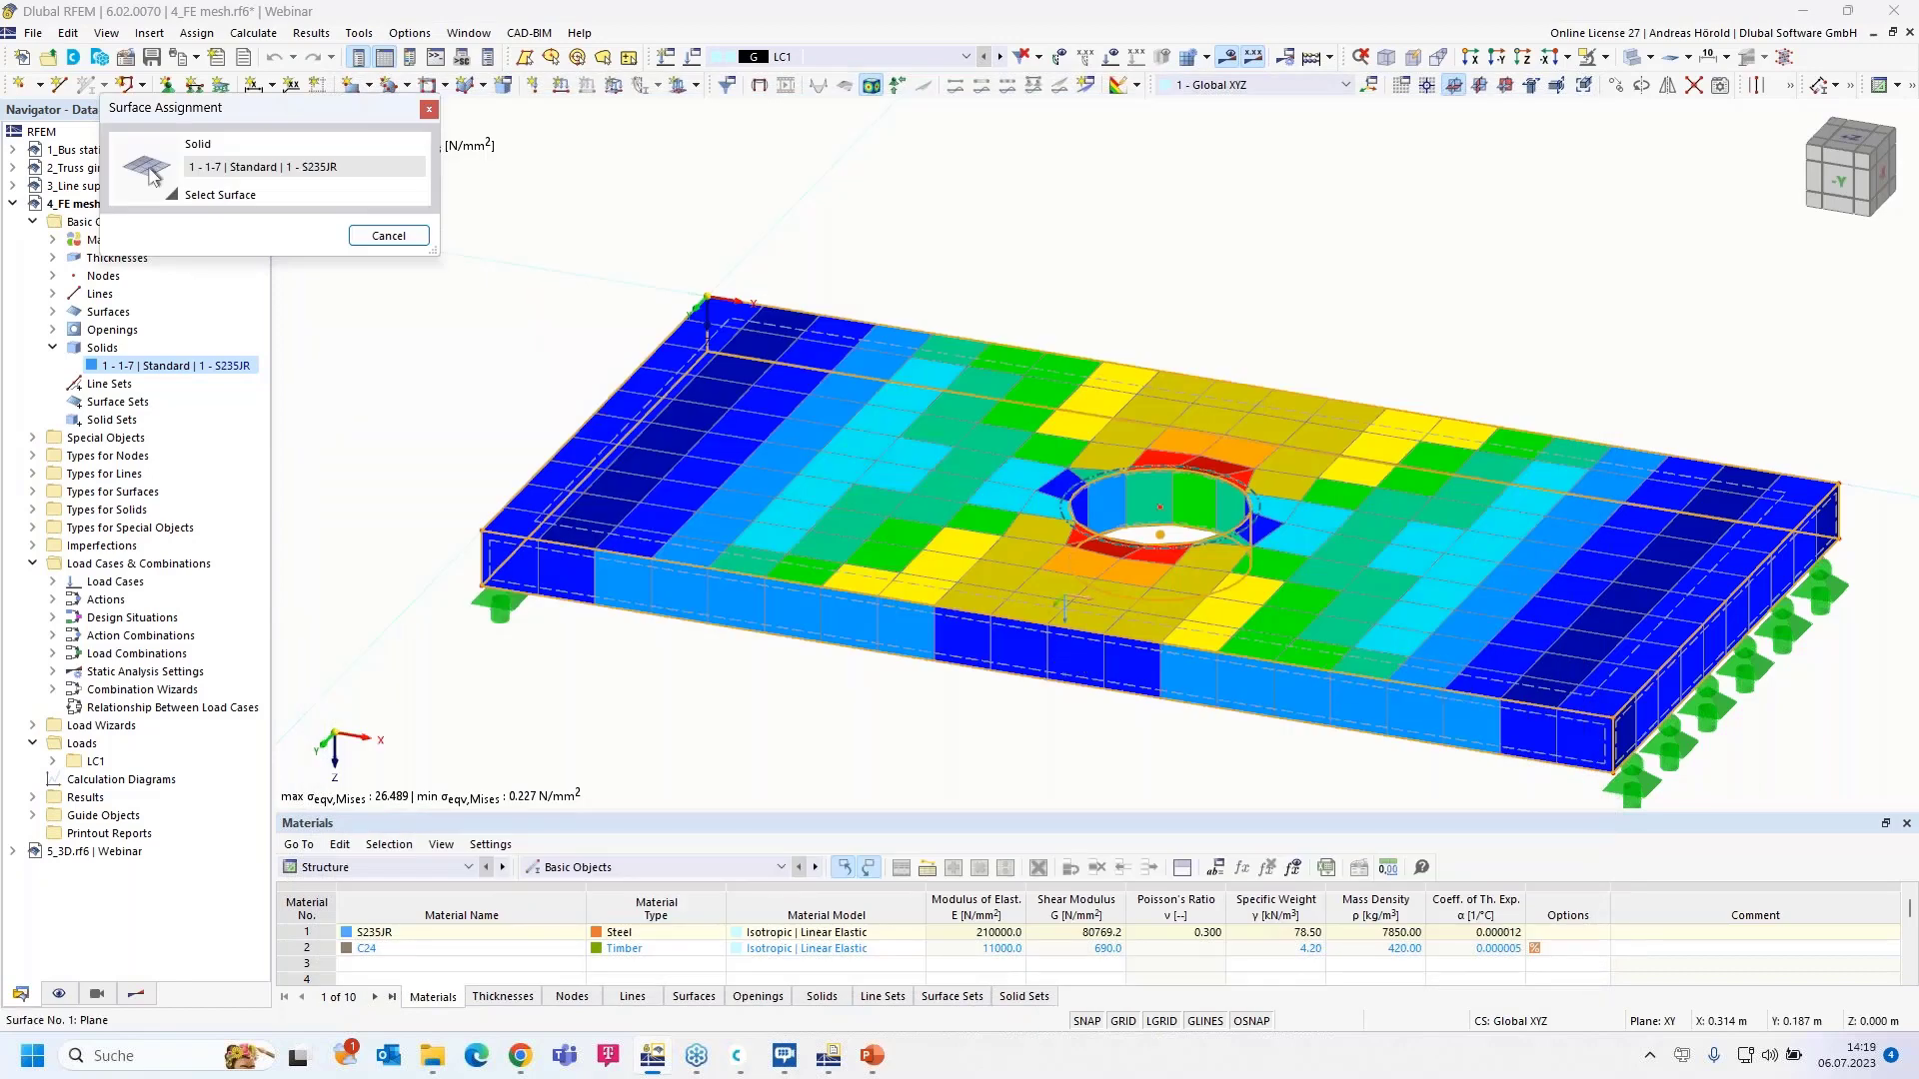
pyautogui.click(1384, 663)
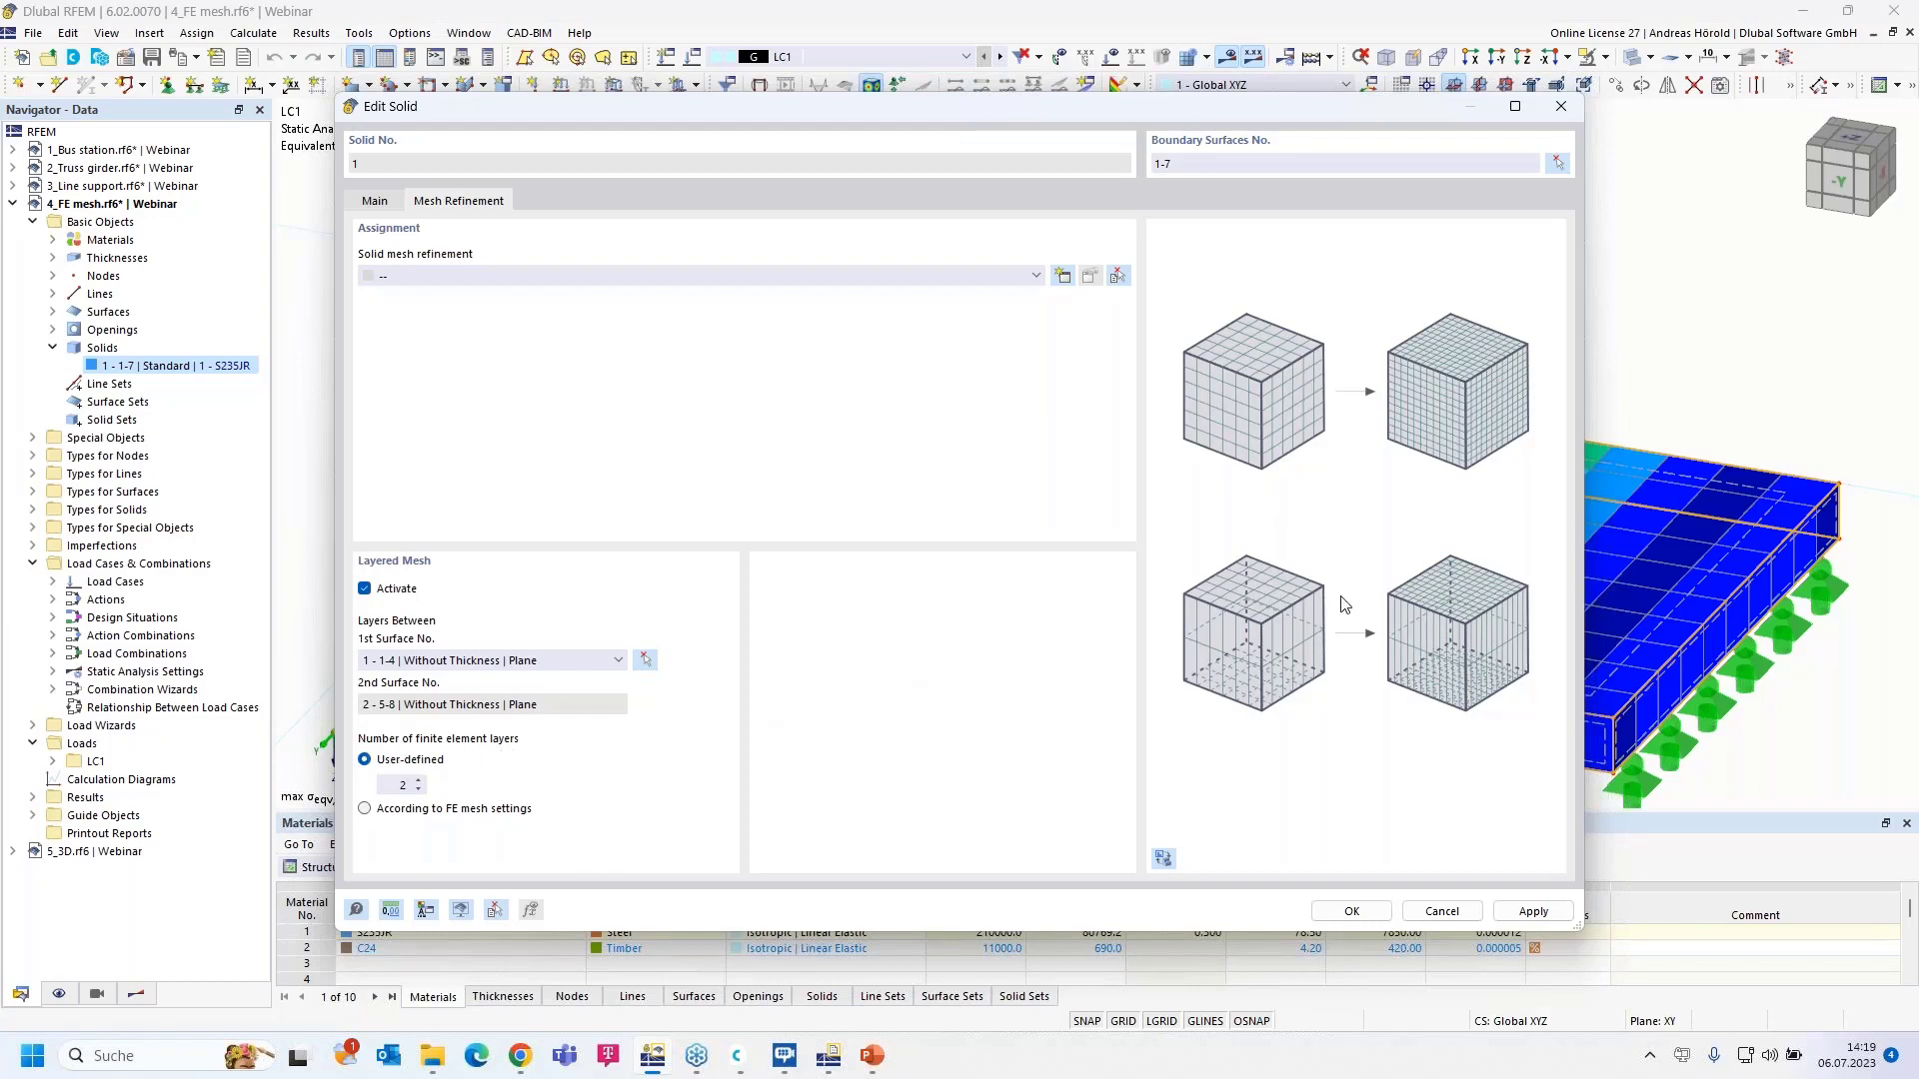
pyautogui.click(419, 783)
pyautogui.click(1349, 910)
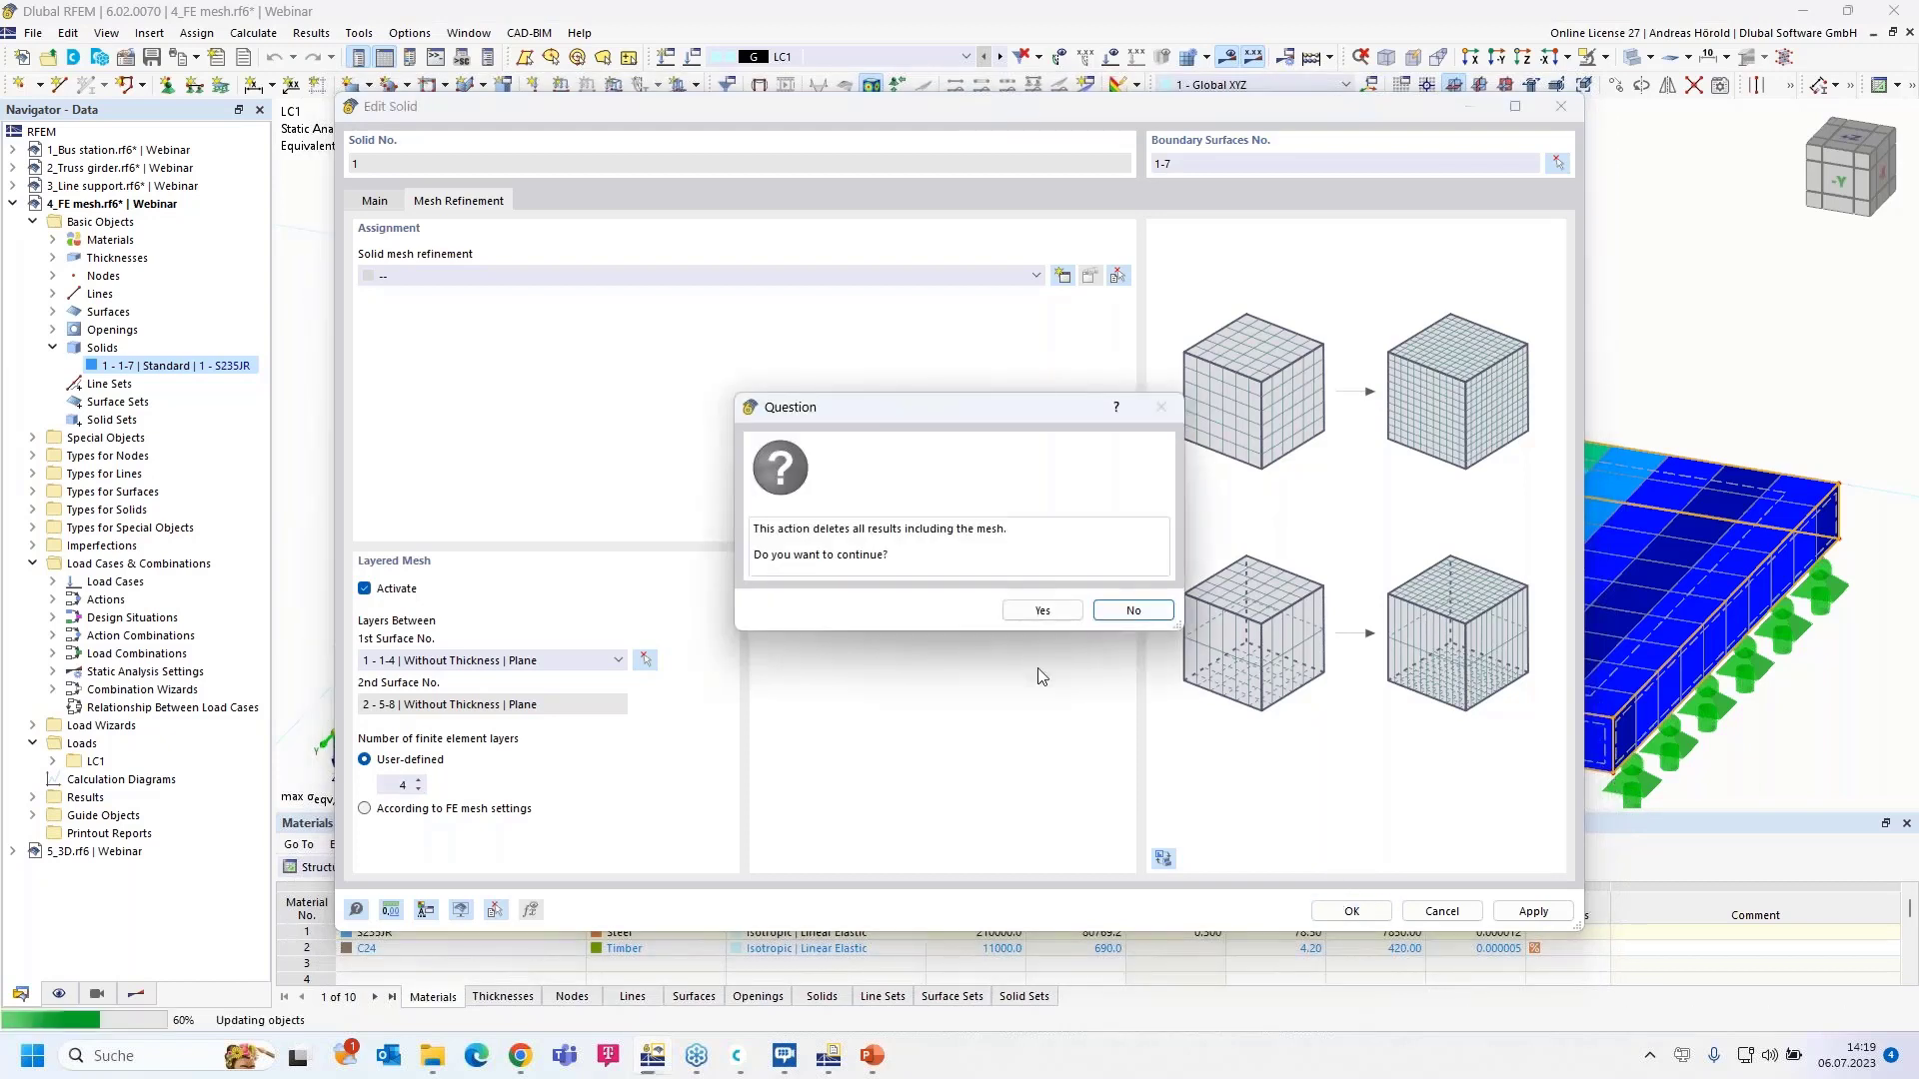
pyautogui.click(1037, 610)
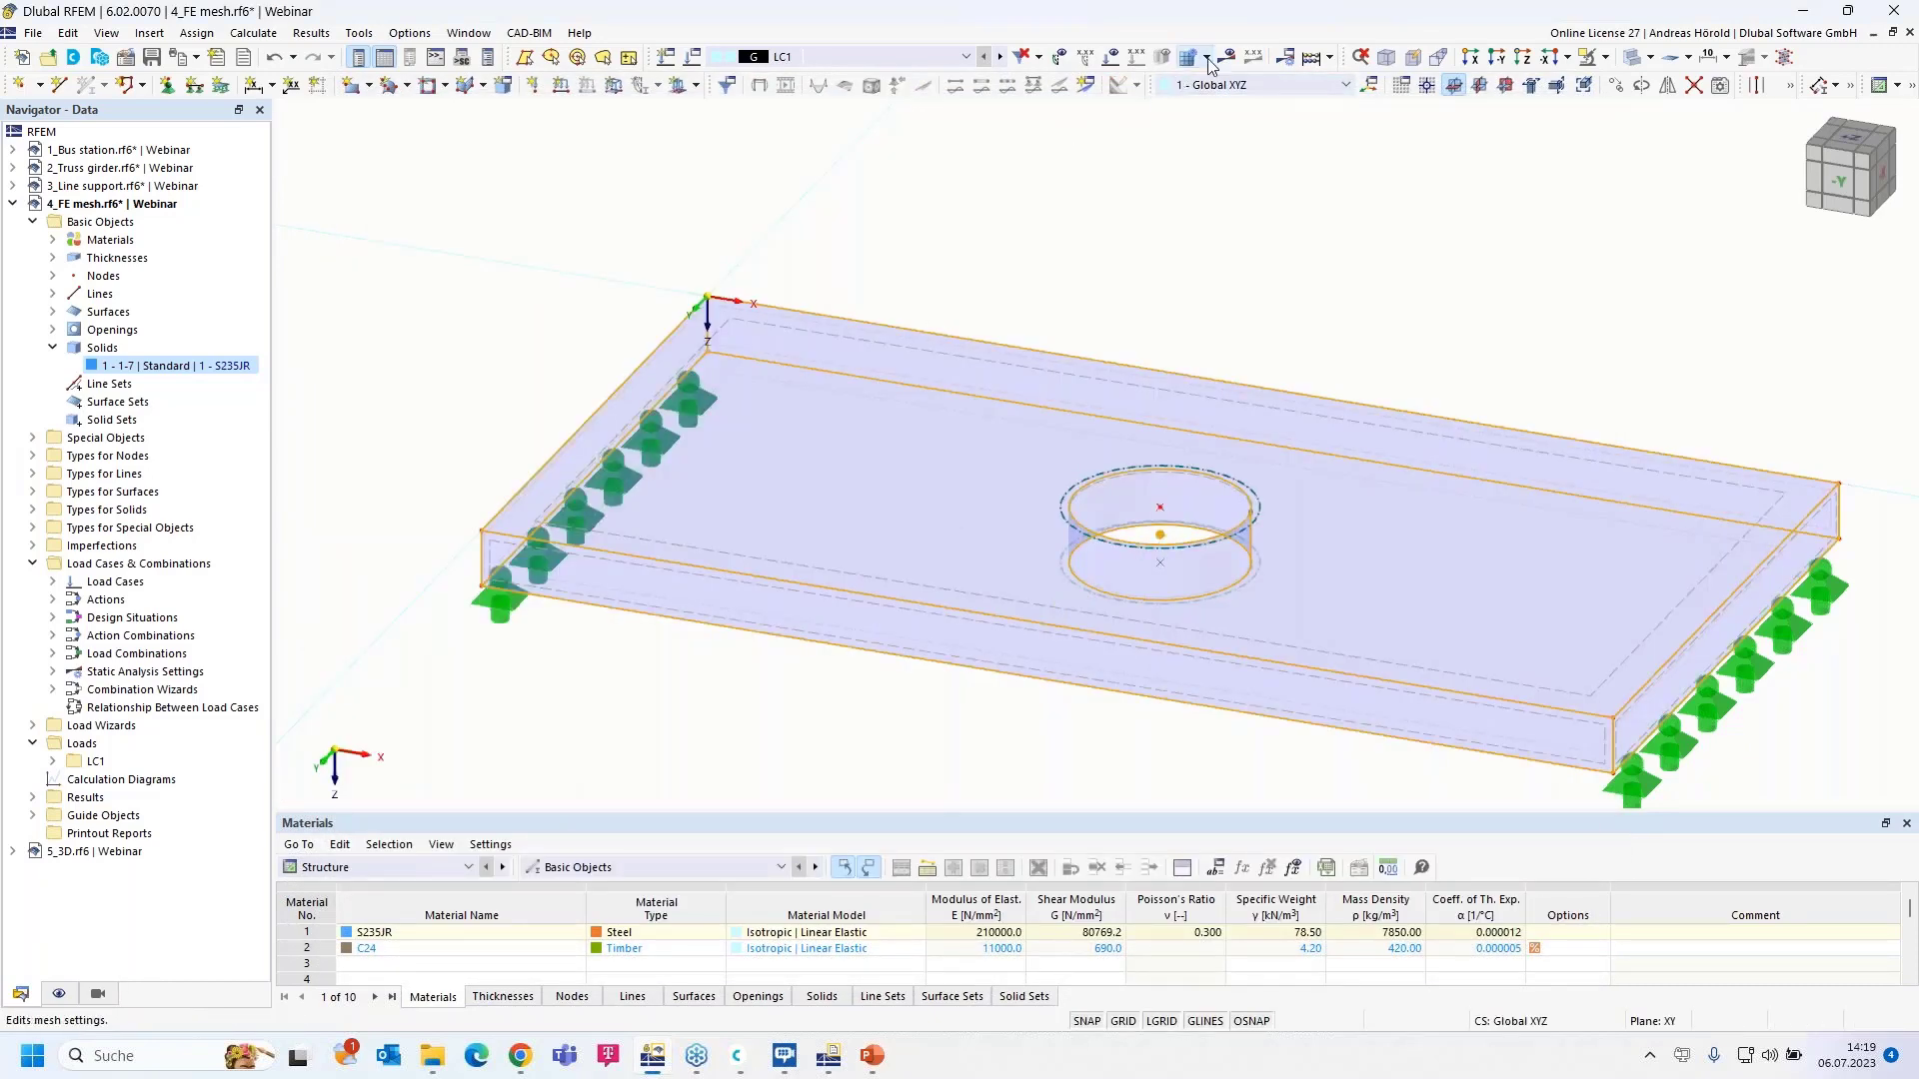
# - Generate the FE mesh and inspect the element layers along the plate's front edge
pyautogui.click(1209, 60)
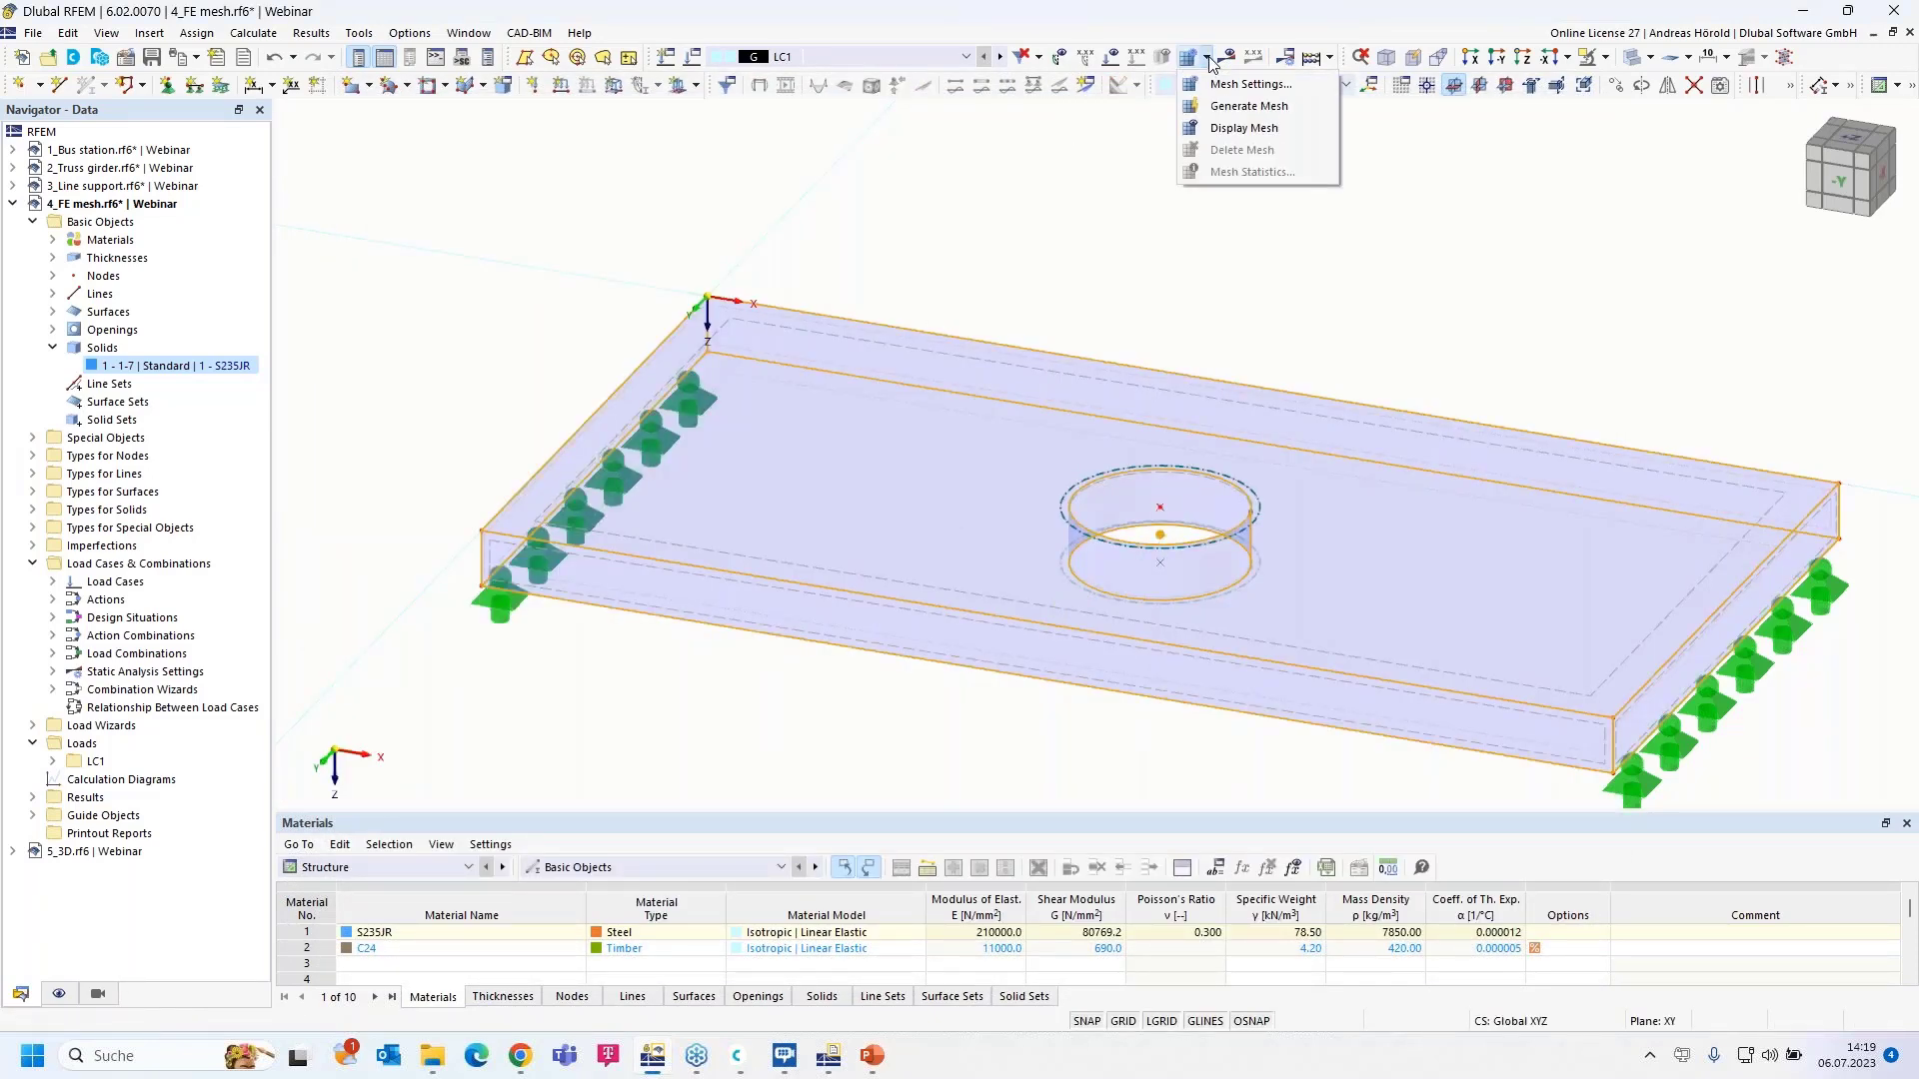
pyautogui.click(1230, 108)
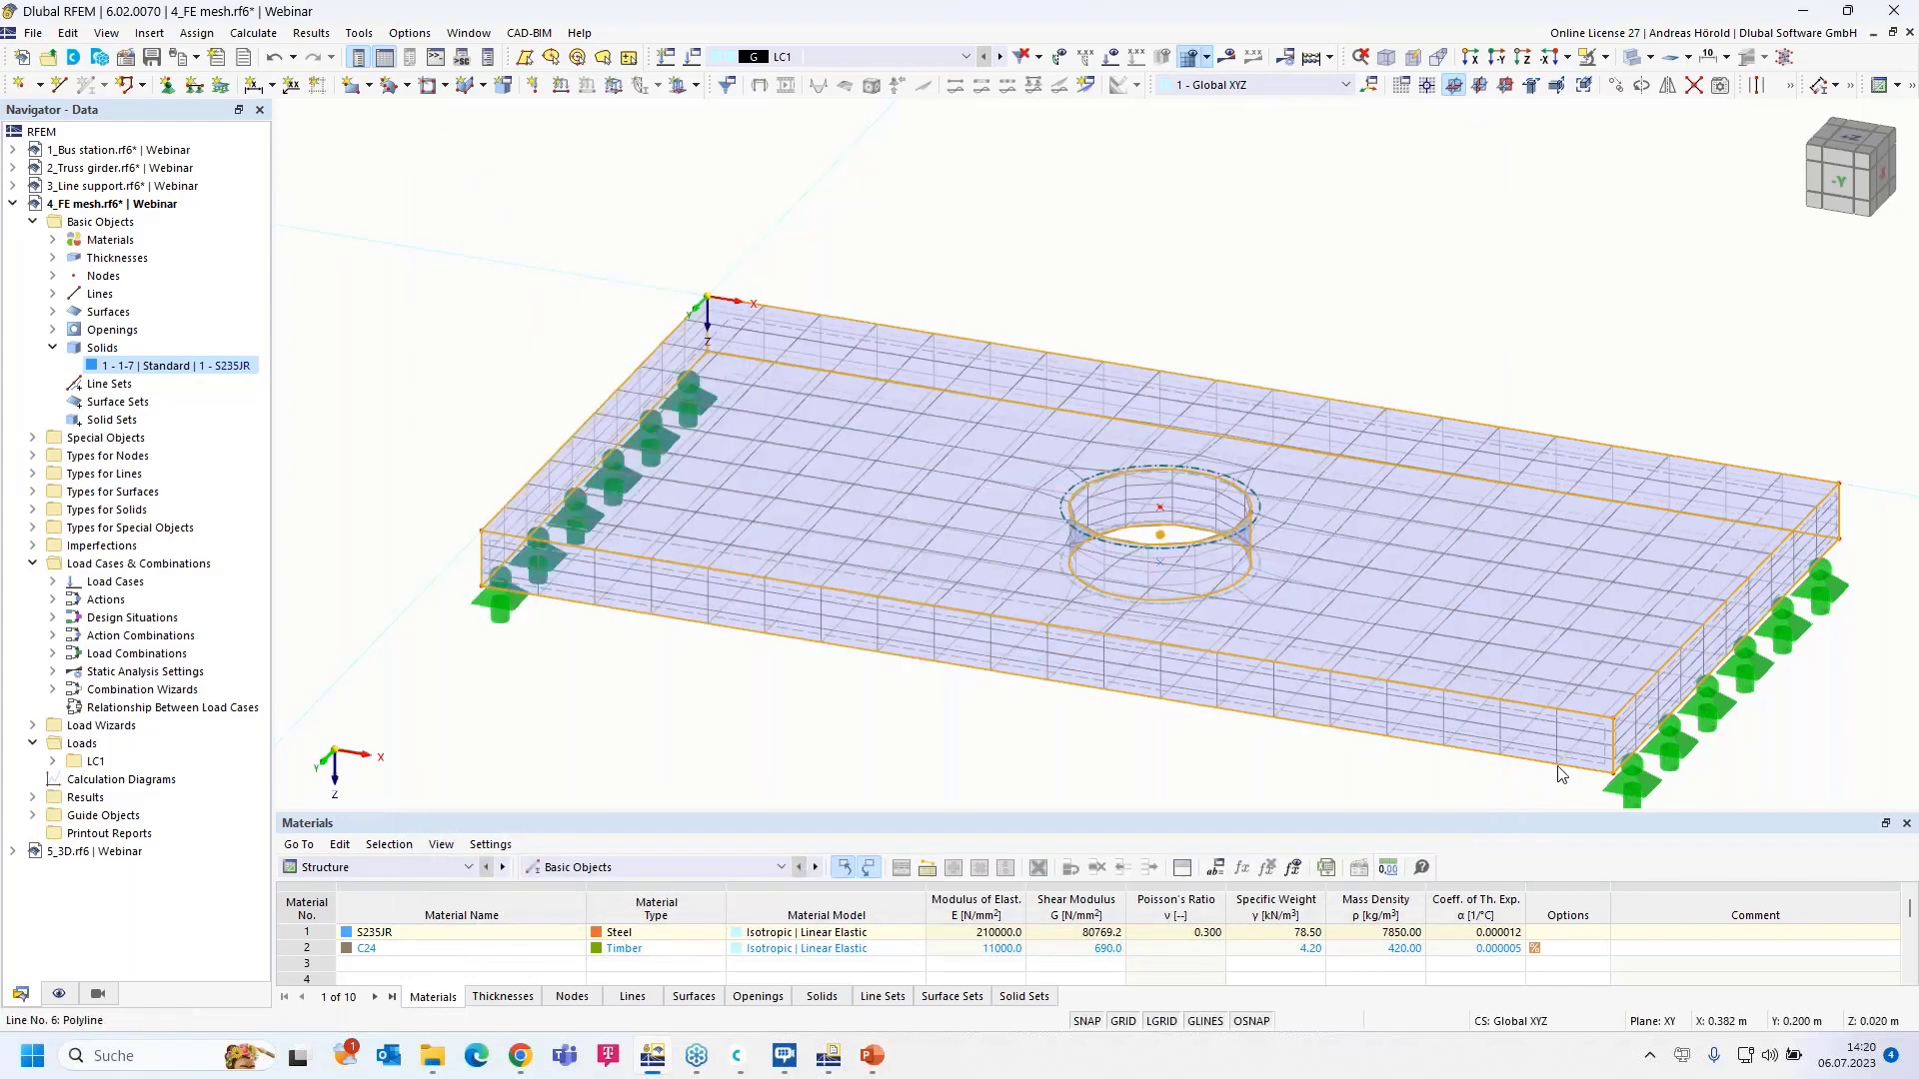
pyautogui.scroll(5, 1316, 637)
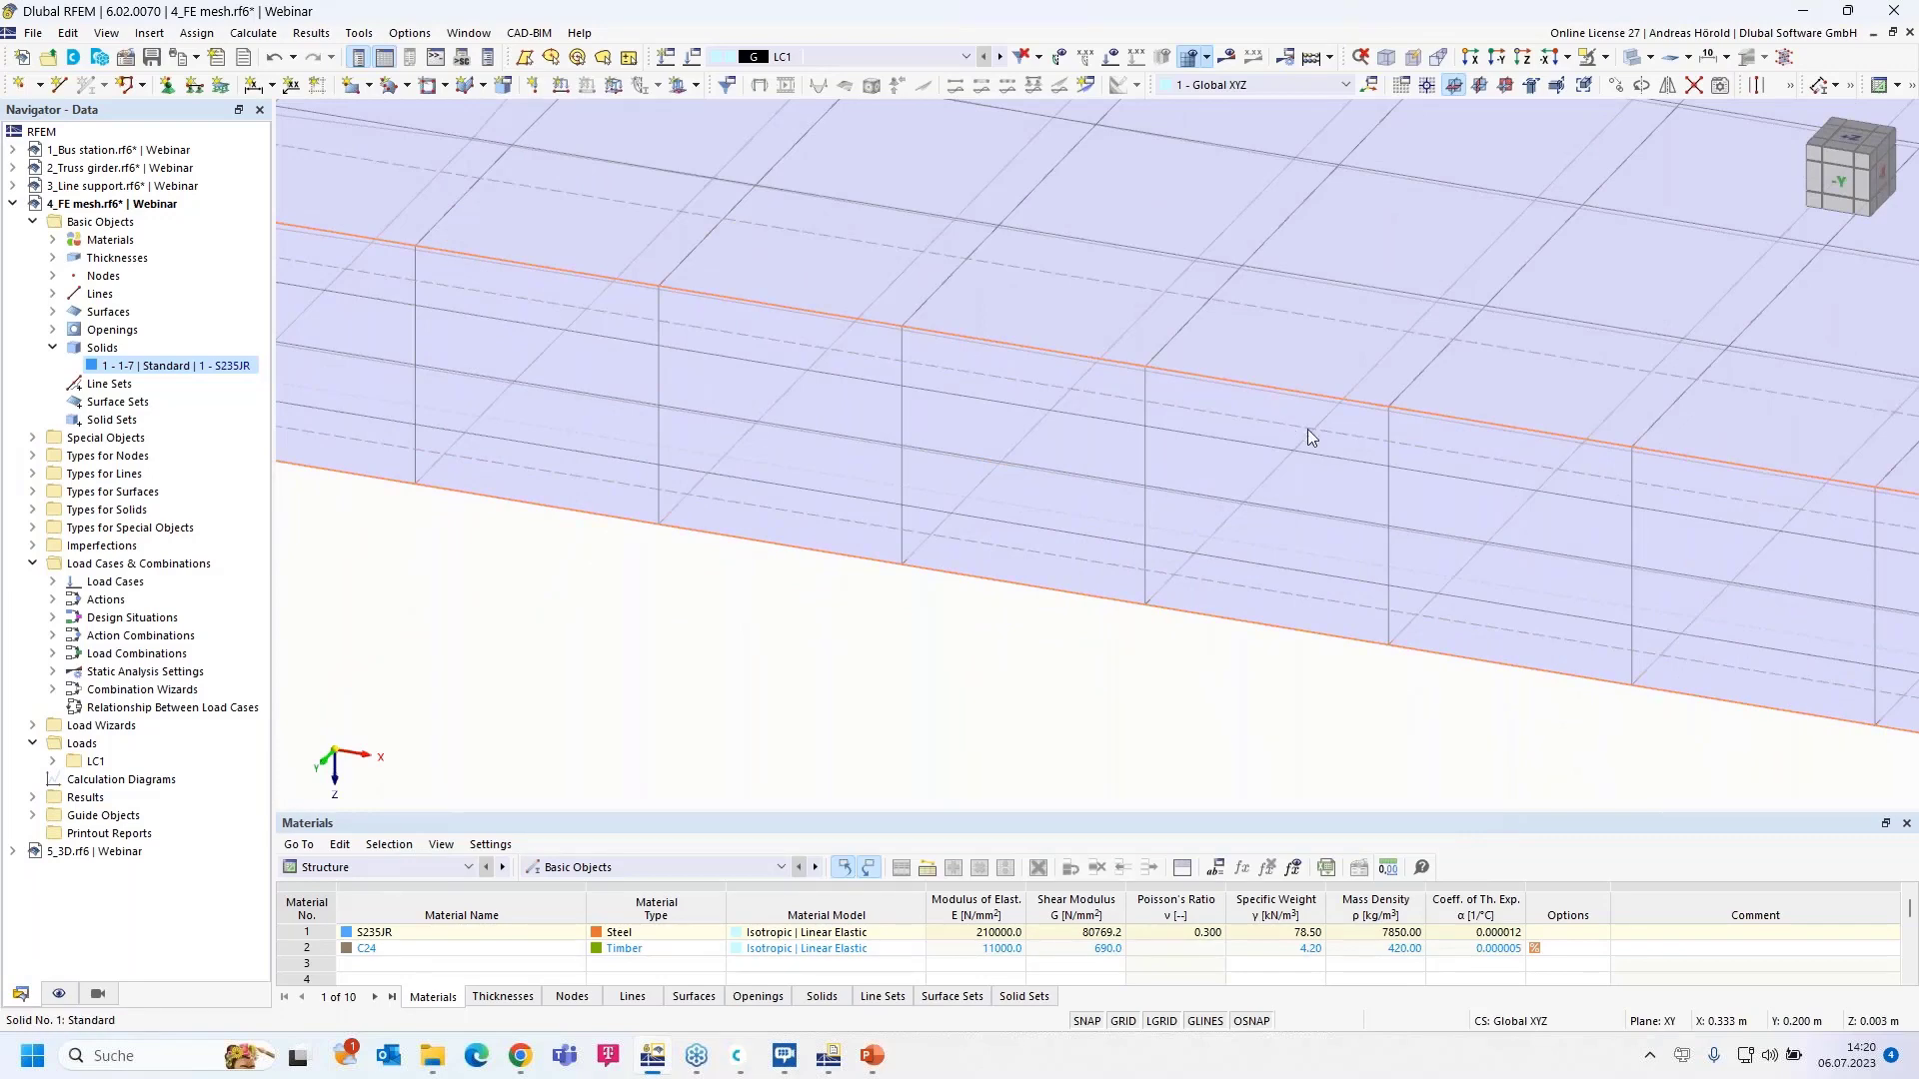
pyautogui.scroll(-2, 1308, 428)
pyautogui.scroll(-4, 1310, 431)
pyautogui.scroll(-2, 1290, 476)
pyautogui.moveTo(1144, 264); pyautogui.dragTo(1218, 722, button='middle')
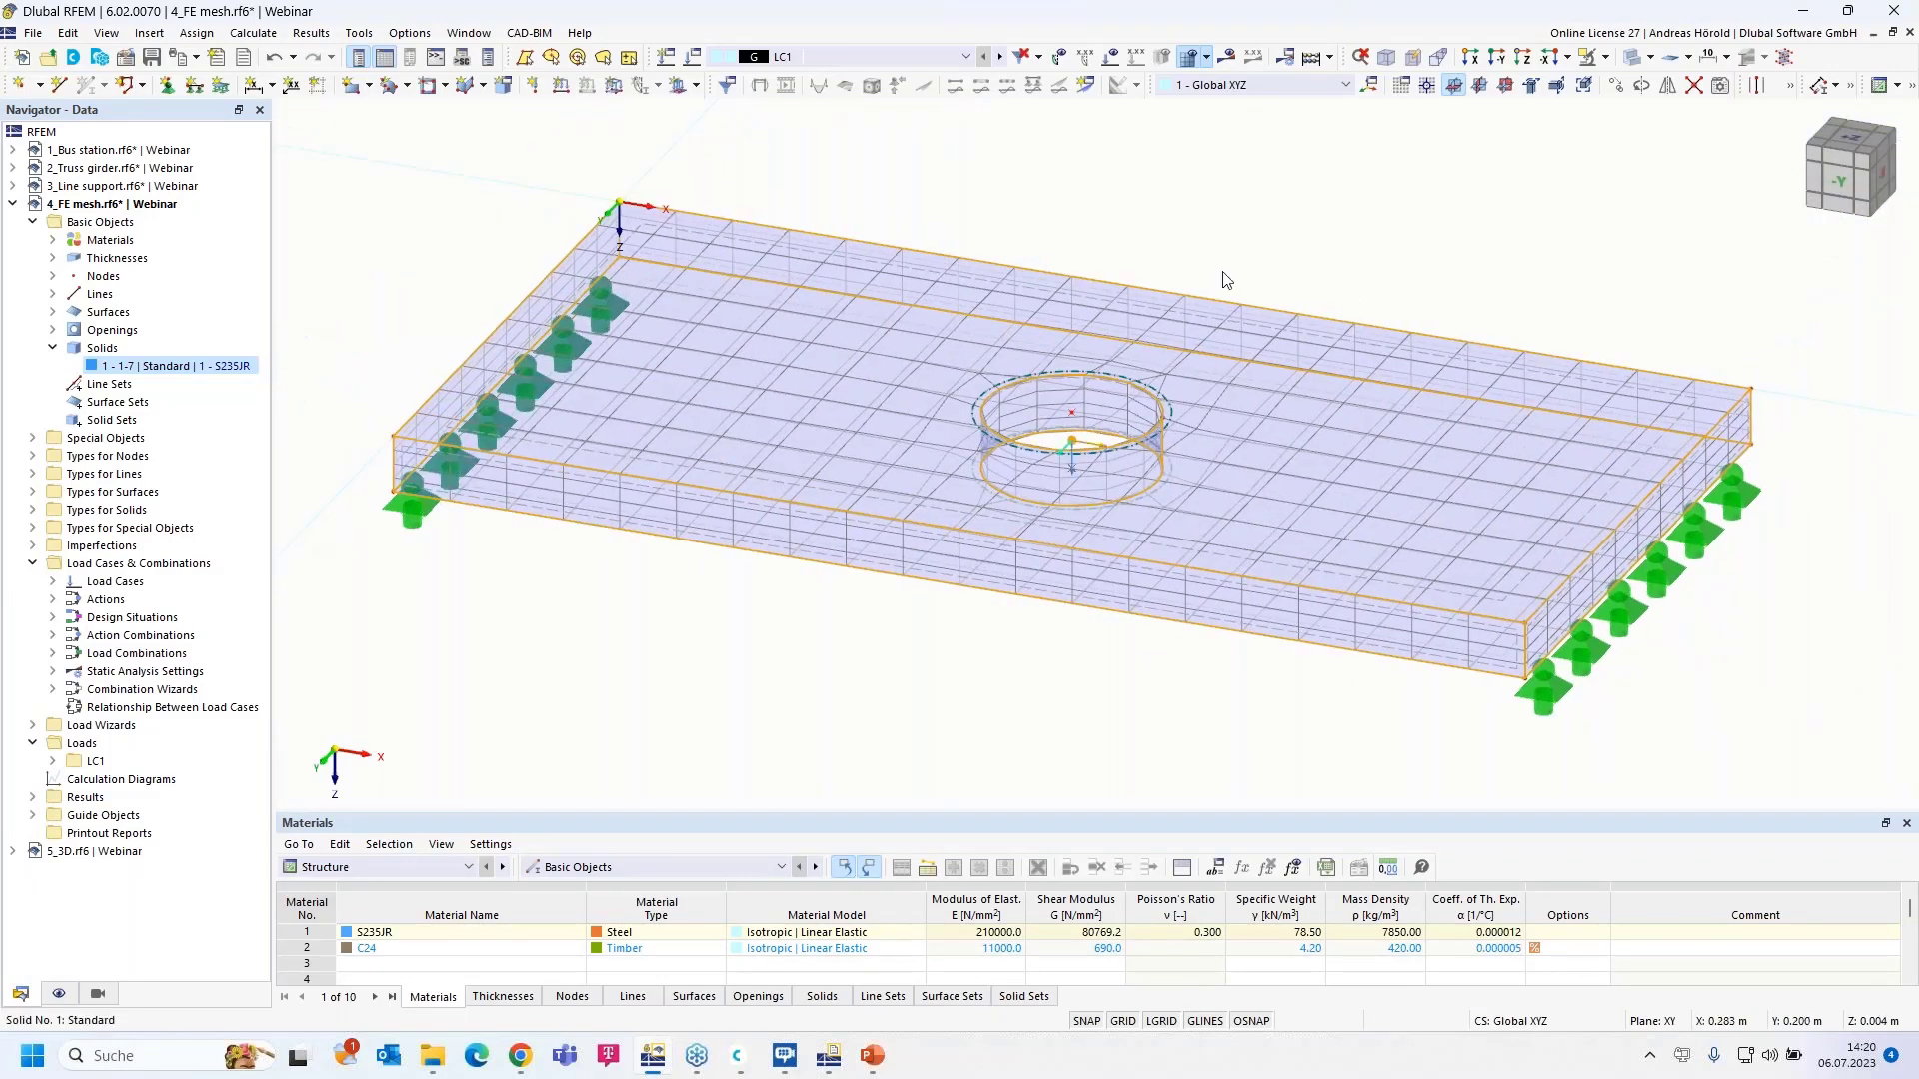
# - Calculate the LC1 results with the layered mesh and examine the von Mises stresses inside the circular opening
pyautogui.click(1228, 56)
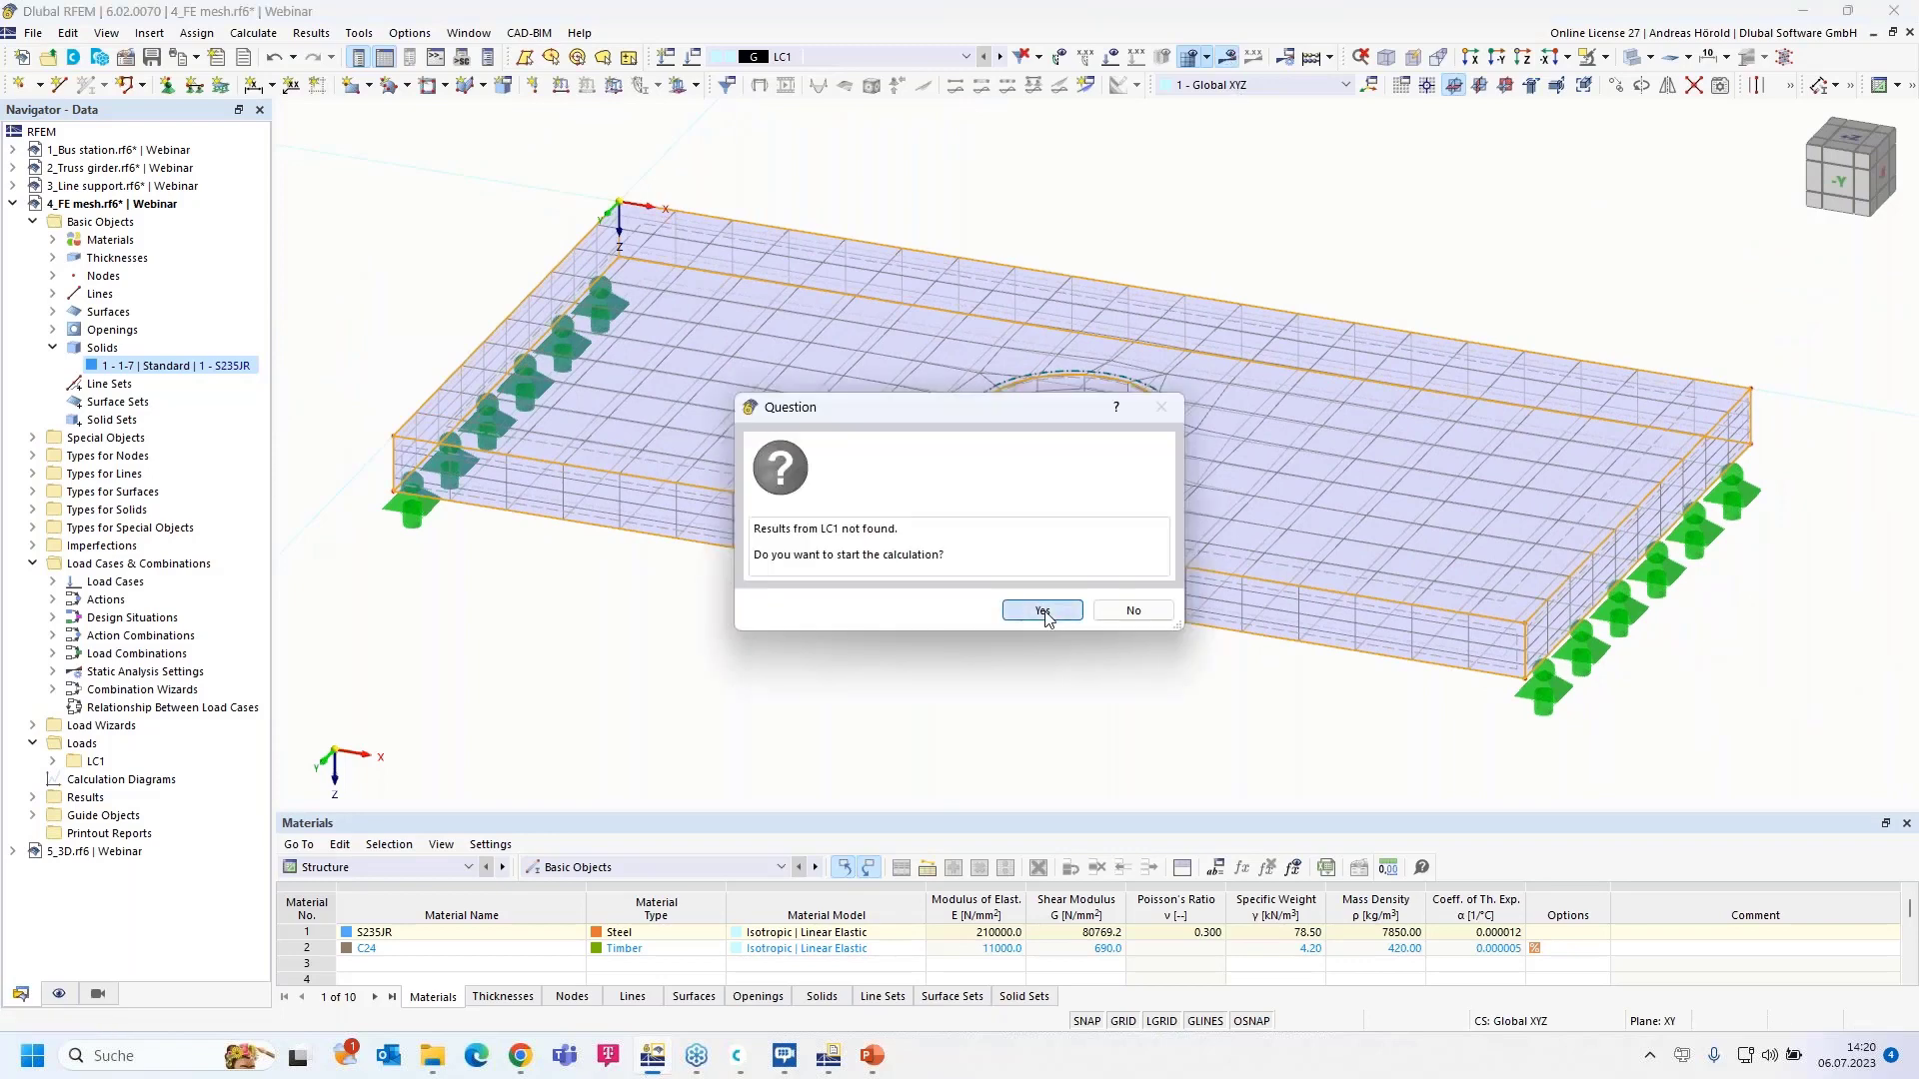
pyautogui.click(1042, 611)
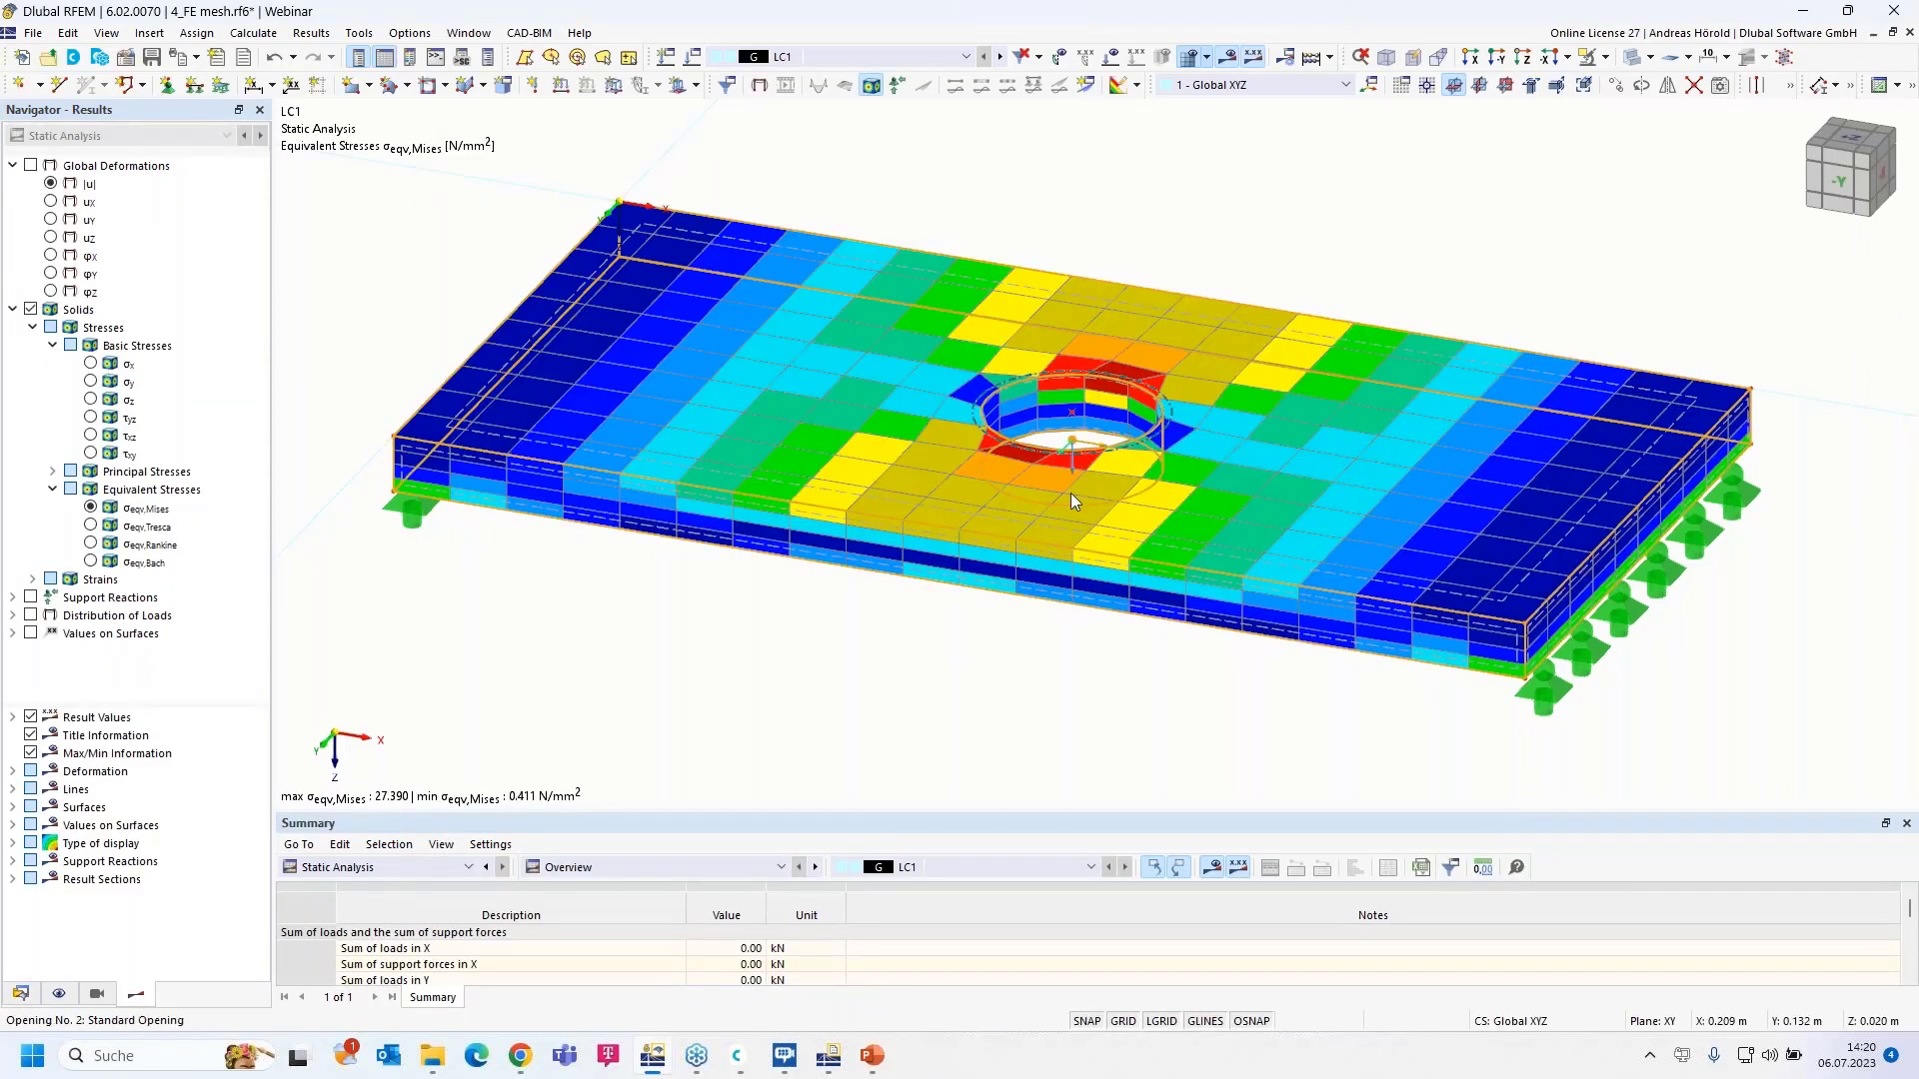
pyautogui.scroll(5, 1100, 420)
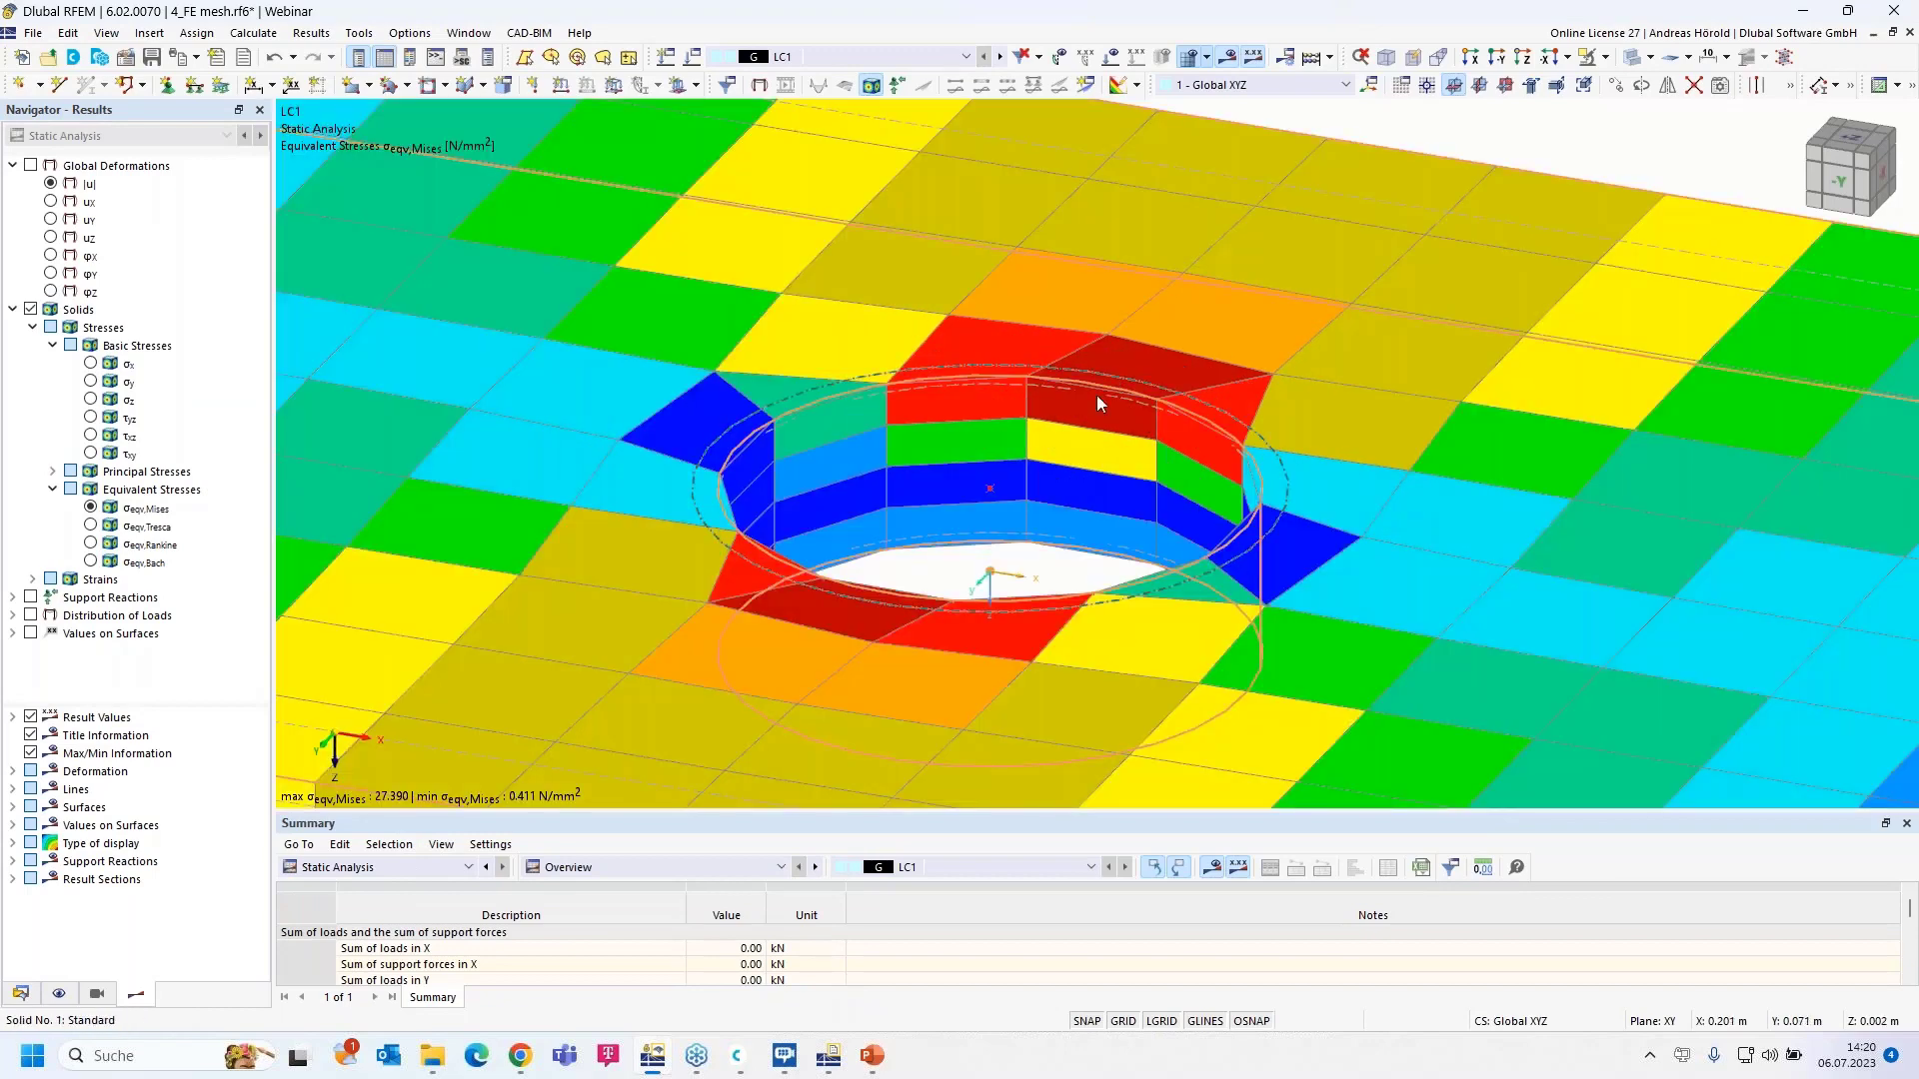
pyautogui.scroll(-3, 1094, 524)
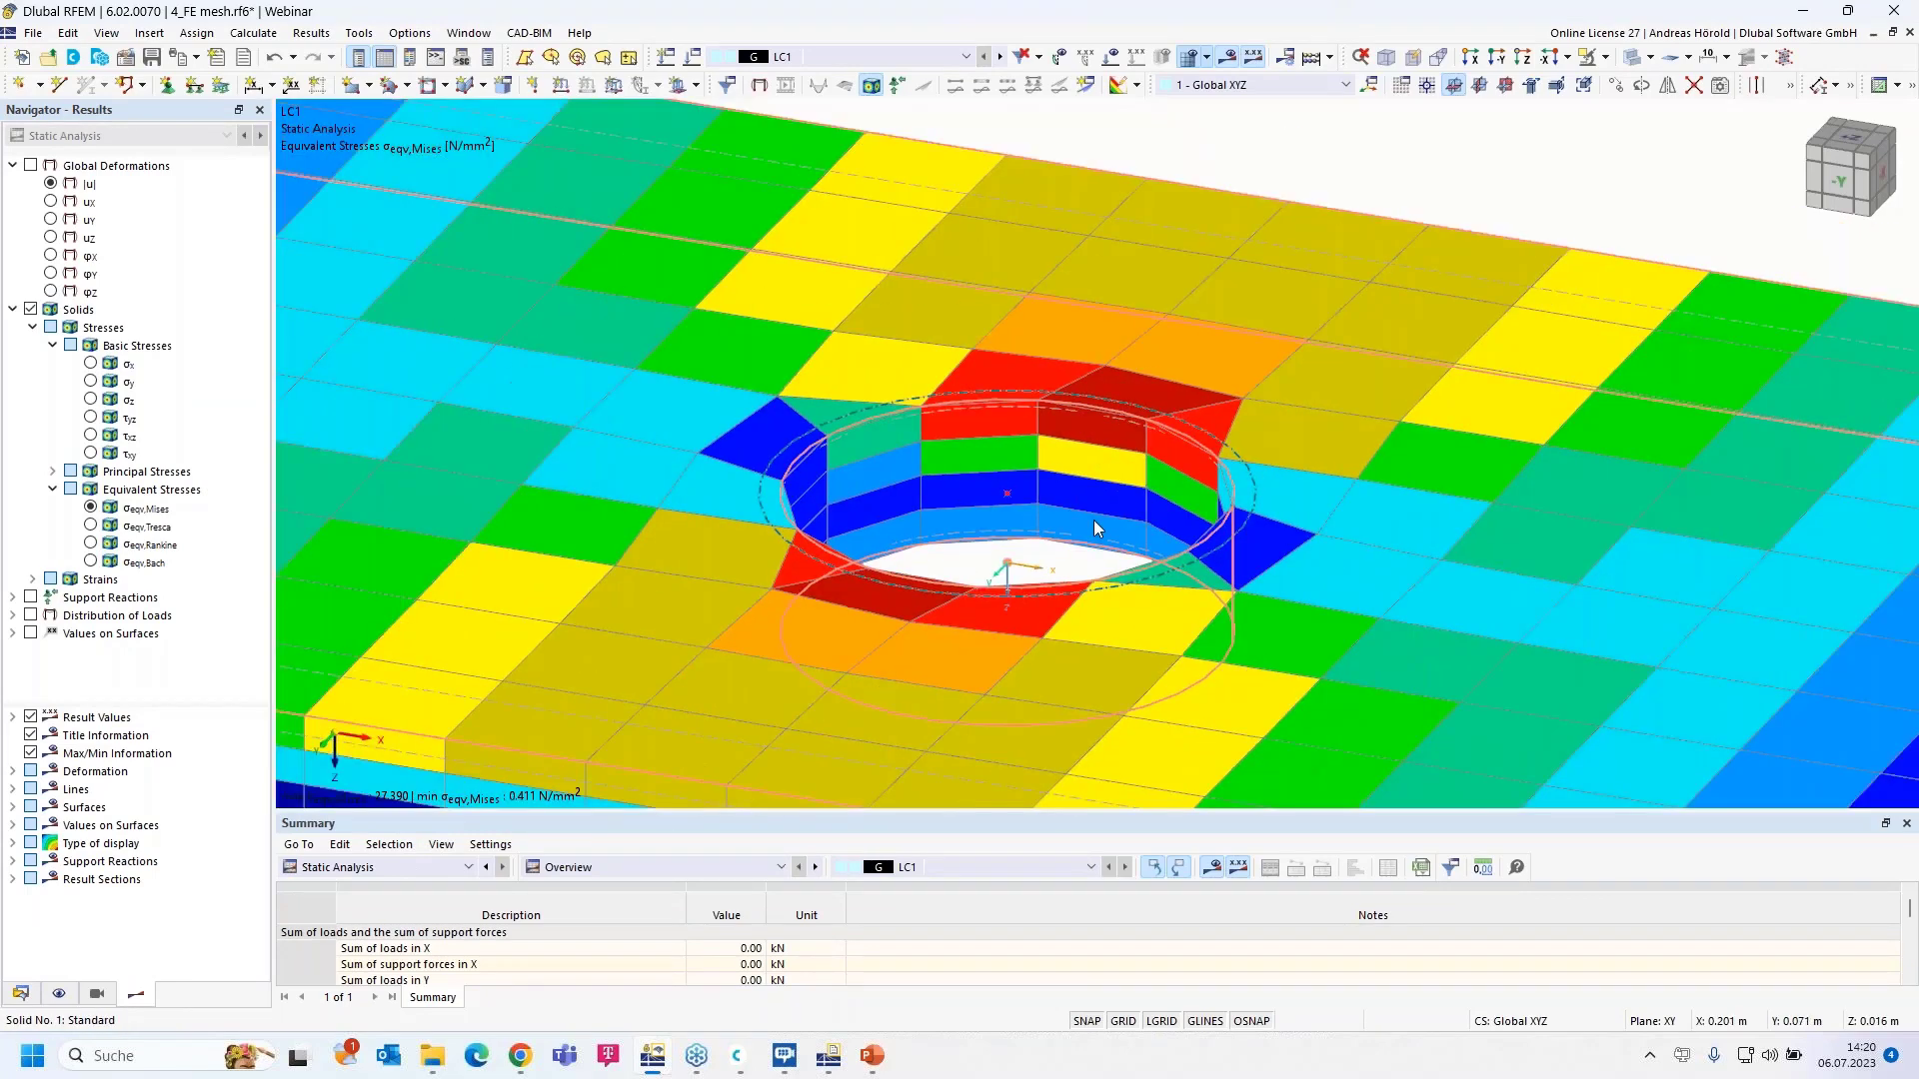
pyautogui.moveTo(1090, 439); pyautogui.dragTo(1074, 331, button='middle')
pyautogui.scroll(-5, 1073, 332)
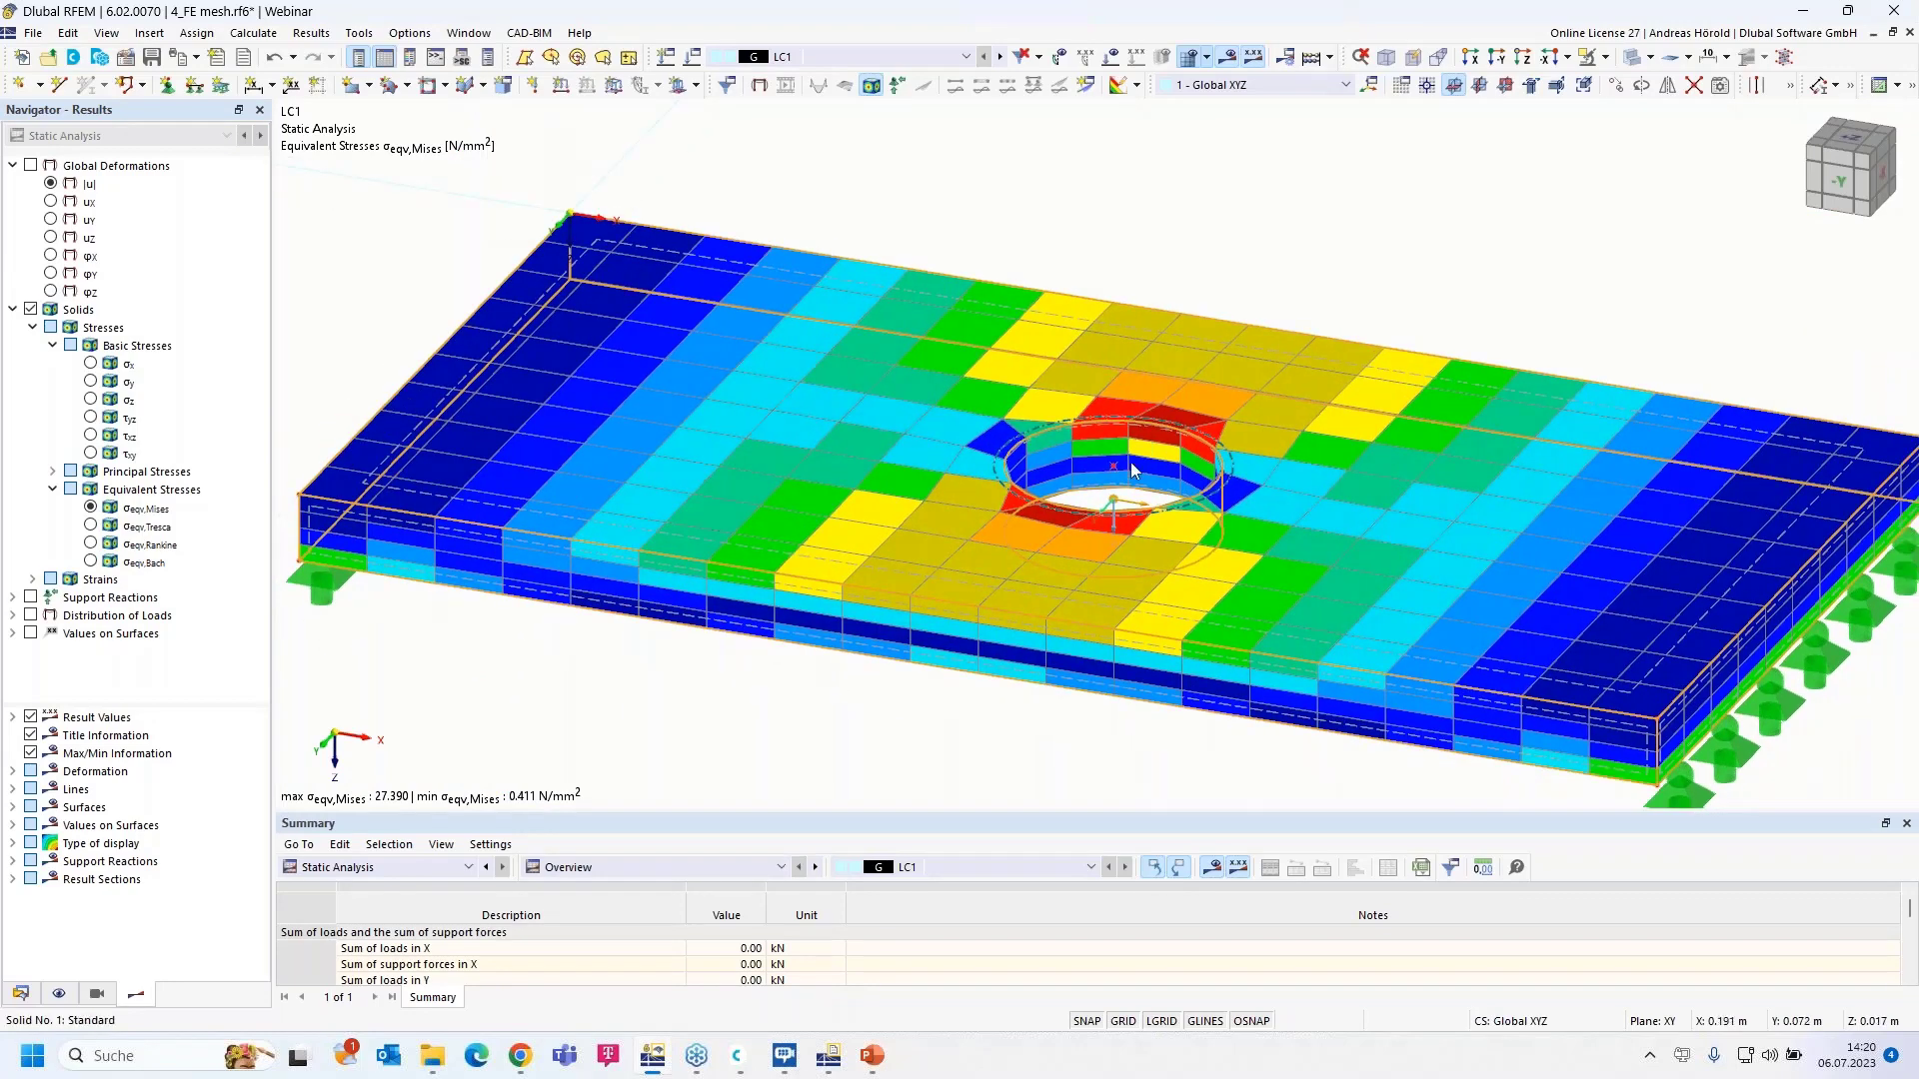
pyautogui.scroll(-1, 1149, 445)
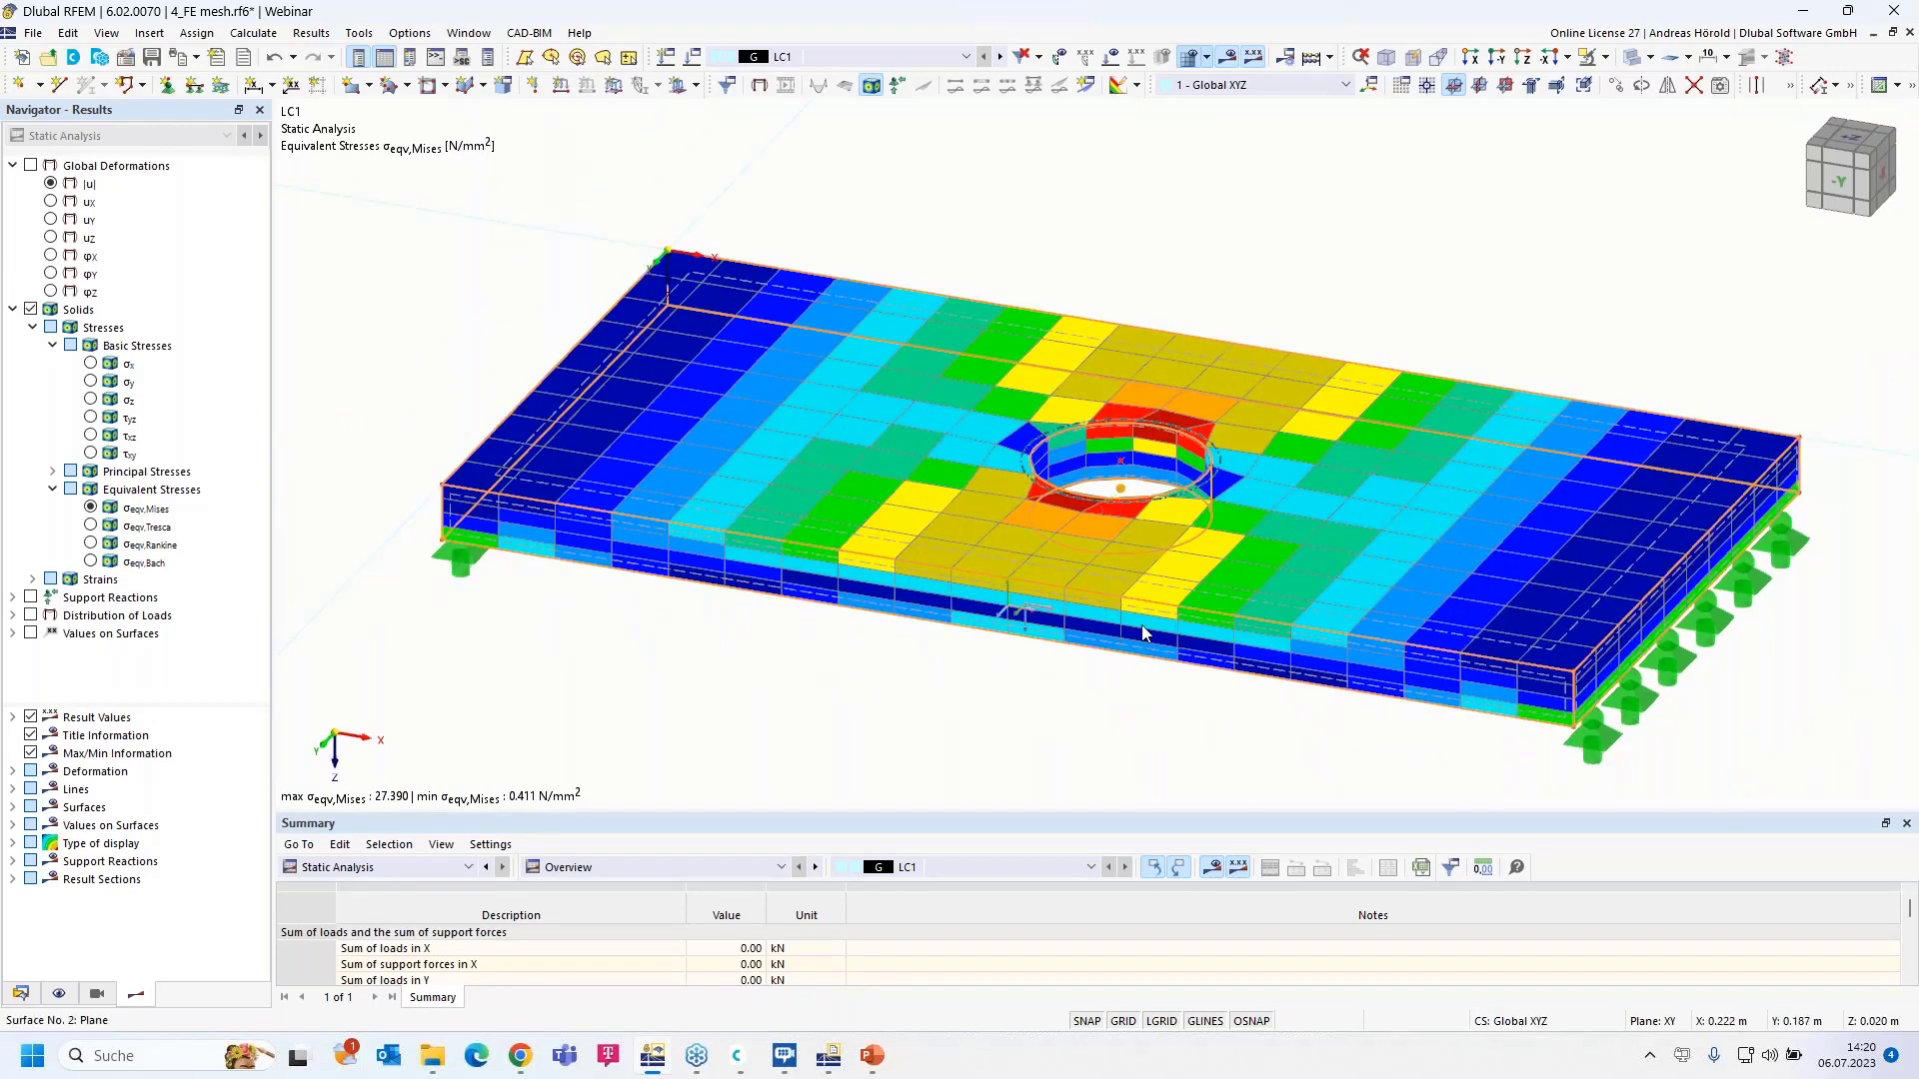
# - Turn on clipping plane 3 and shift its cut through the plate to inspect the von Mises stresses inside the solid
pyautogui.click(20, 995)
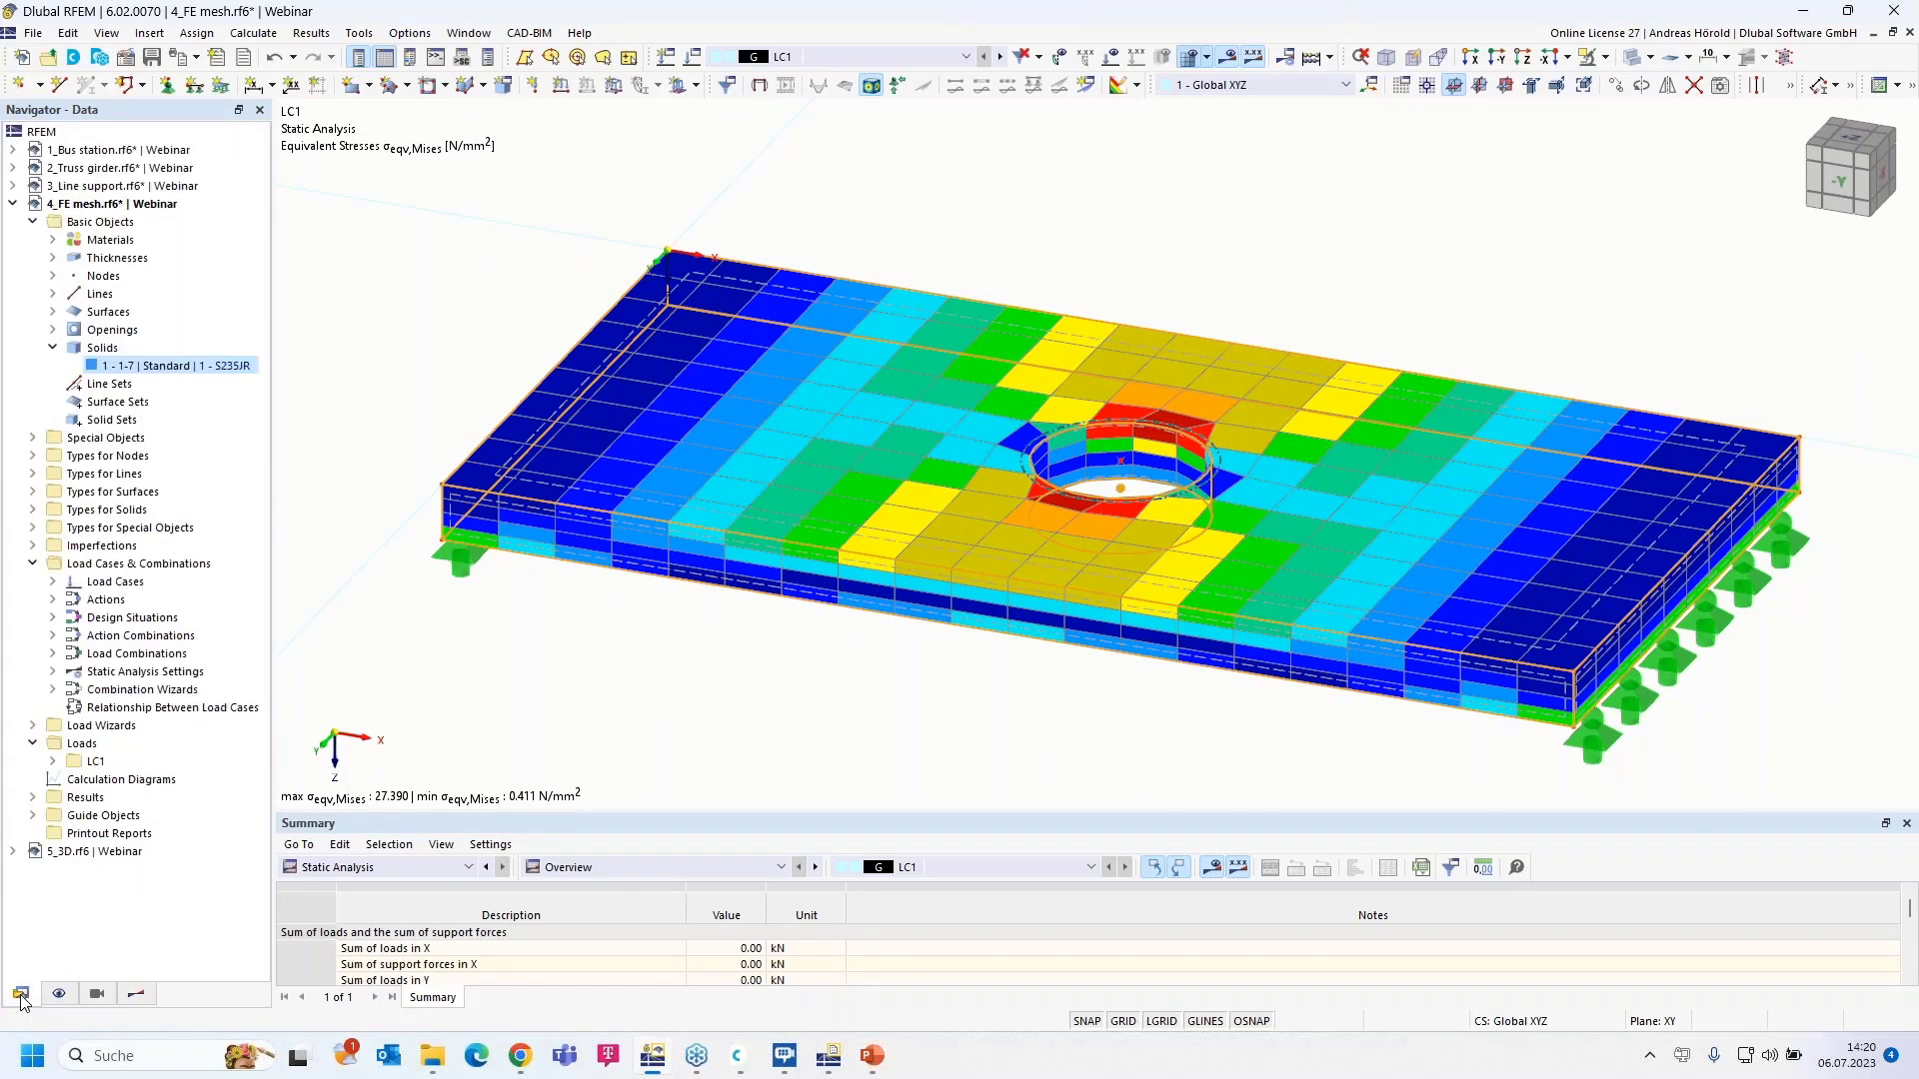
pyautogui.click(33, 815)
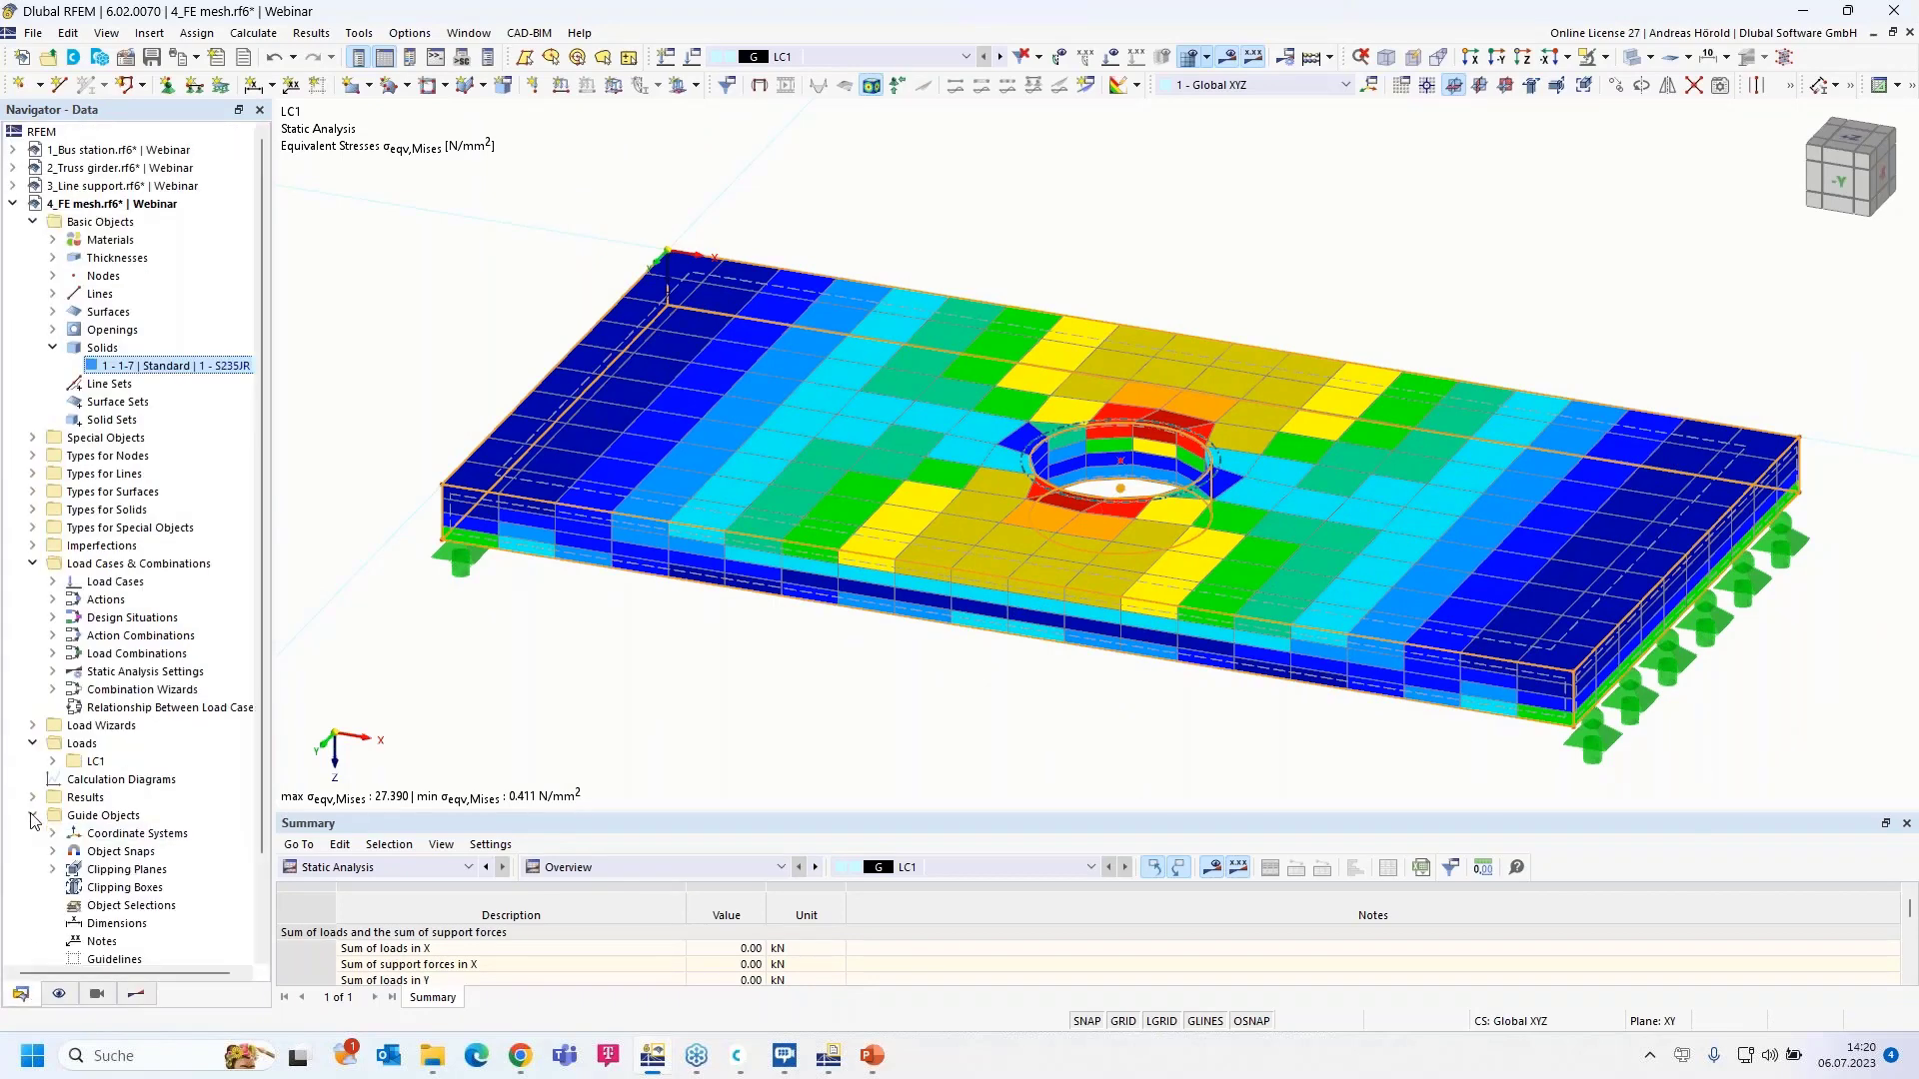
pyautogui.click(53, 870)
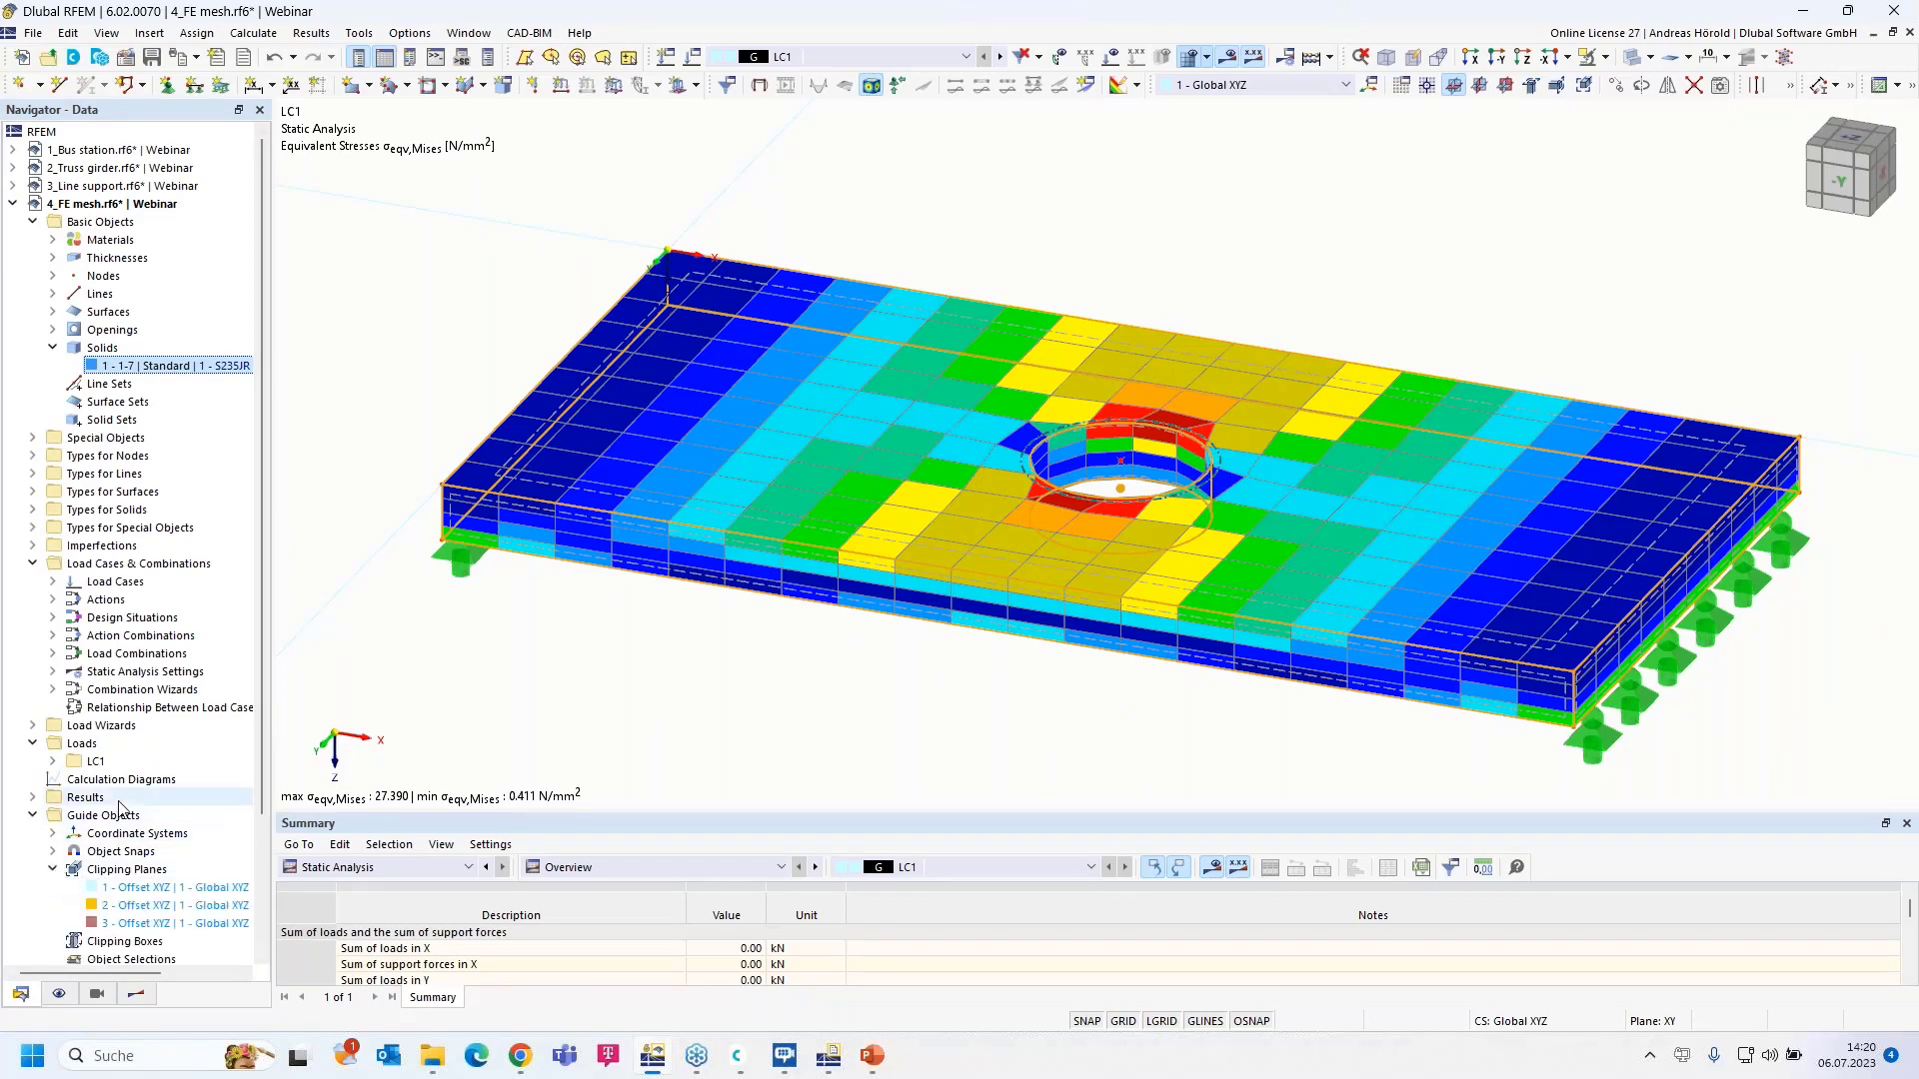
pyautogui.scroll(-3, 140, 800)
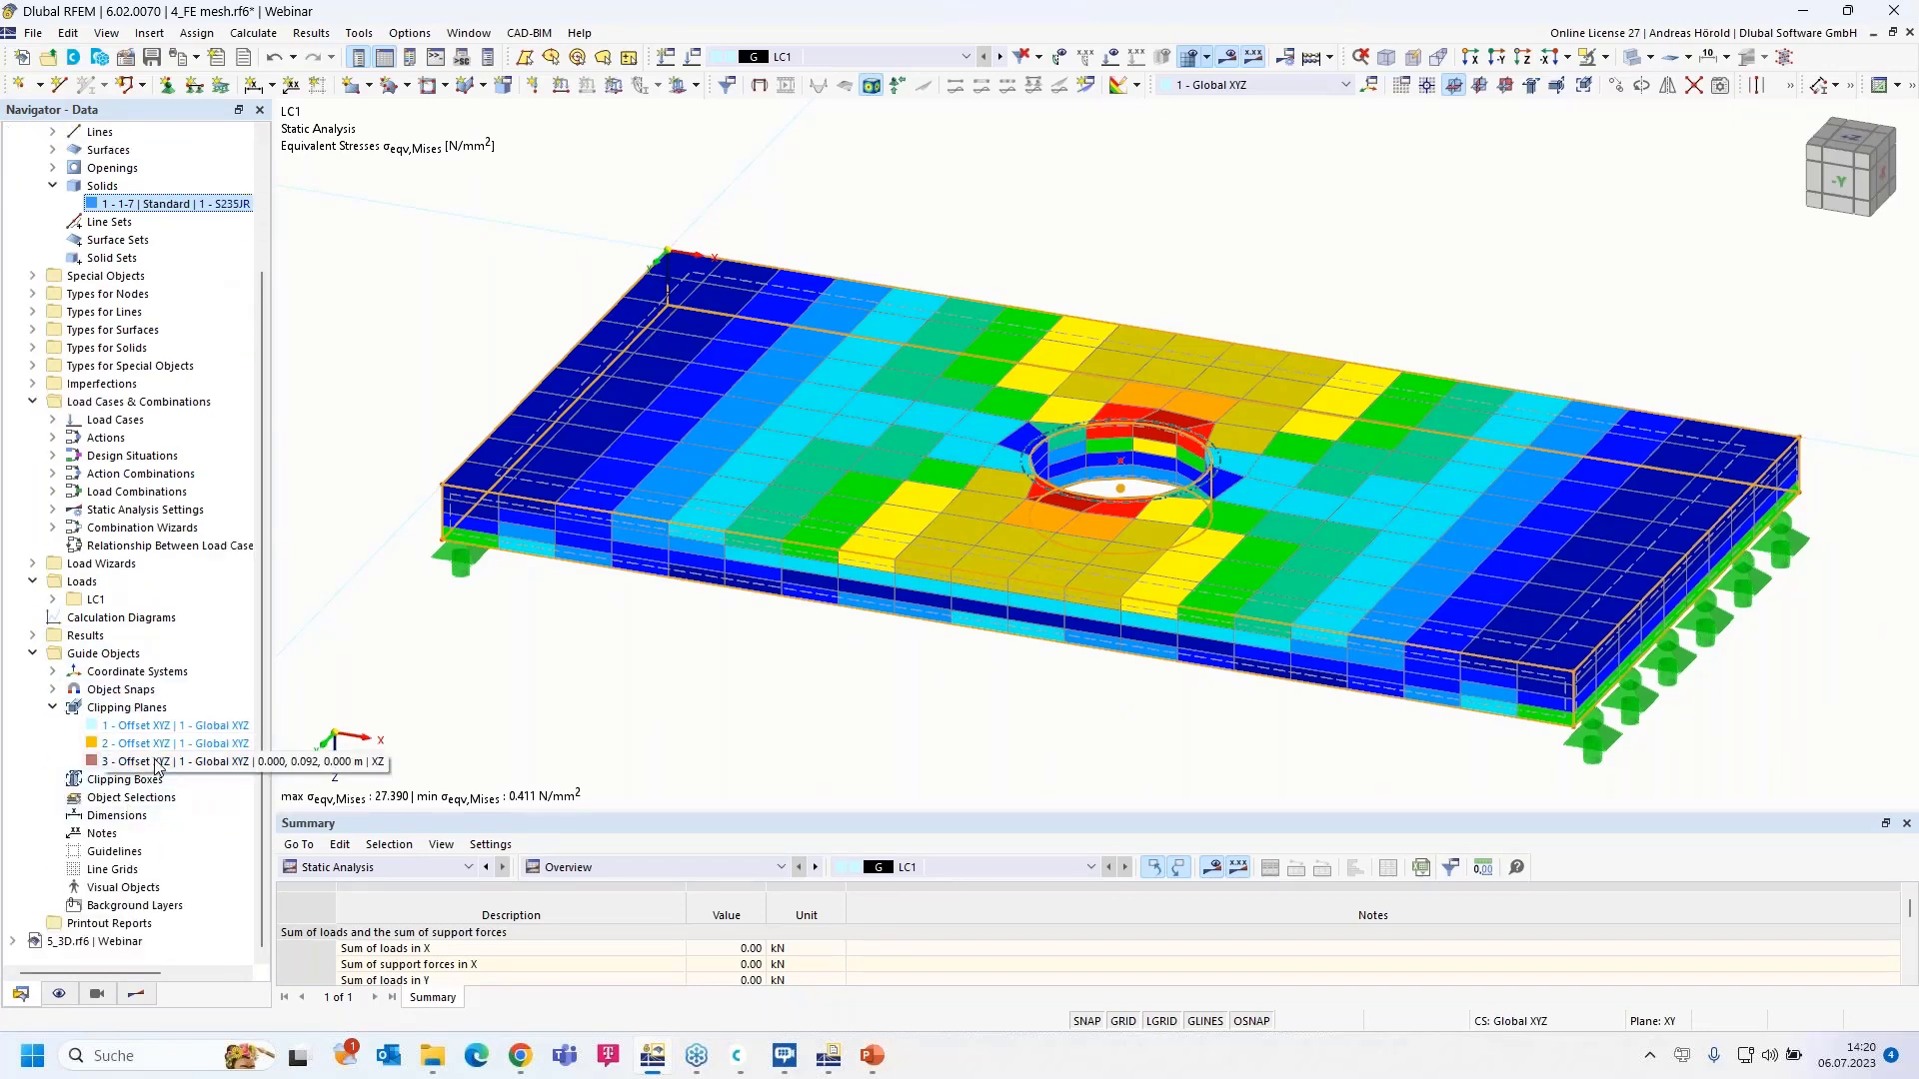
pyautogui.rightClick(157, 764)
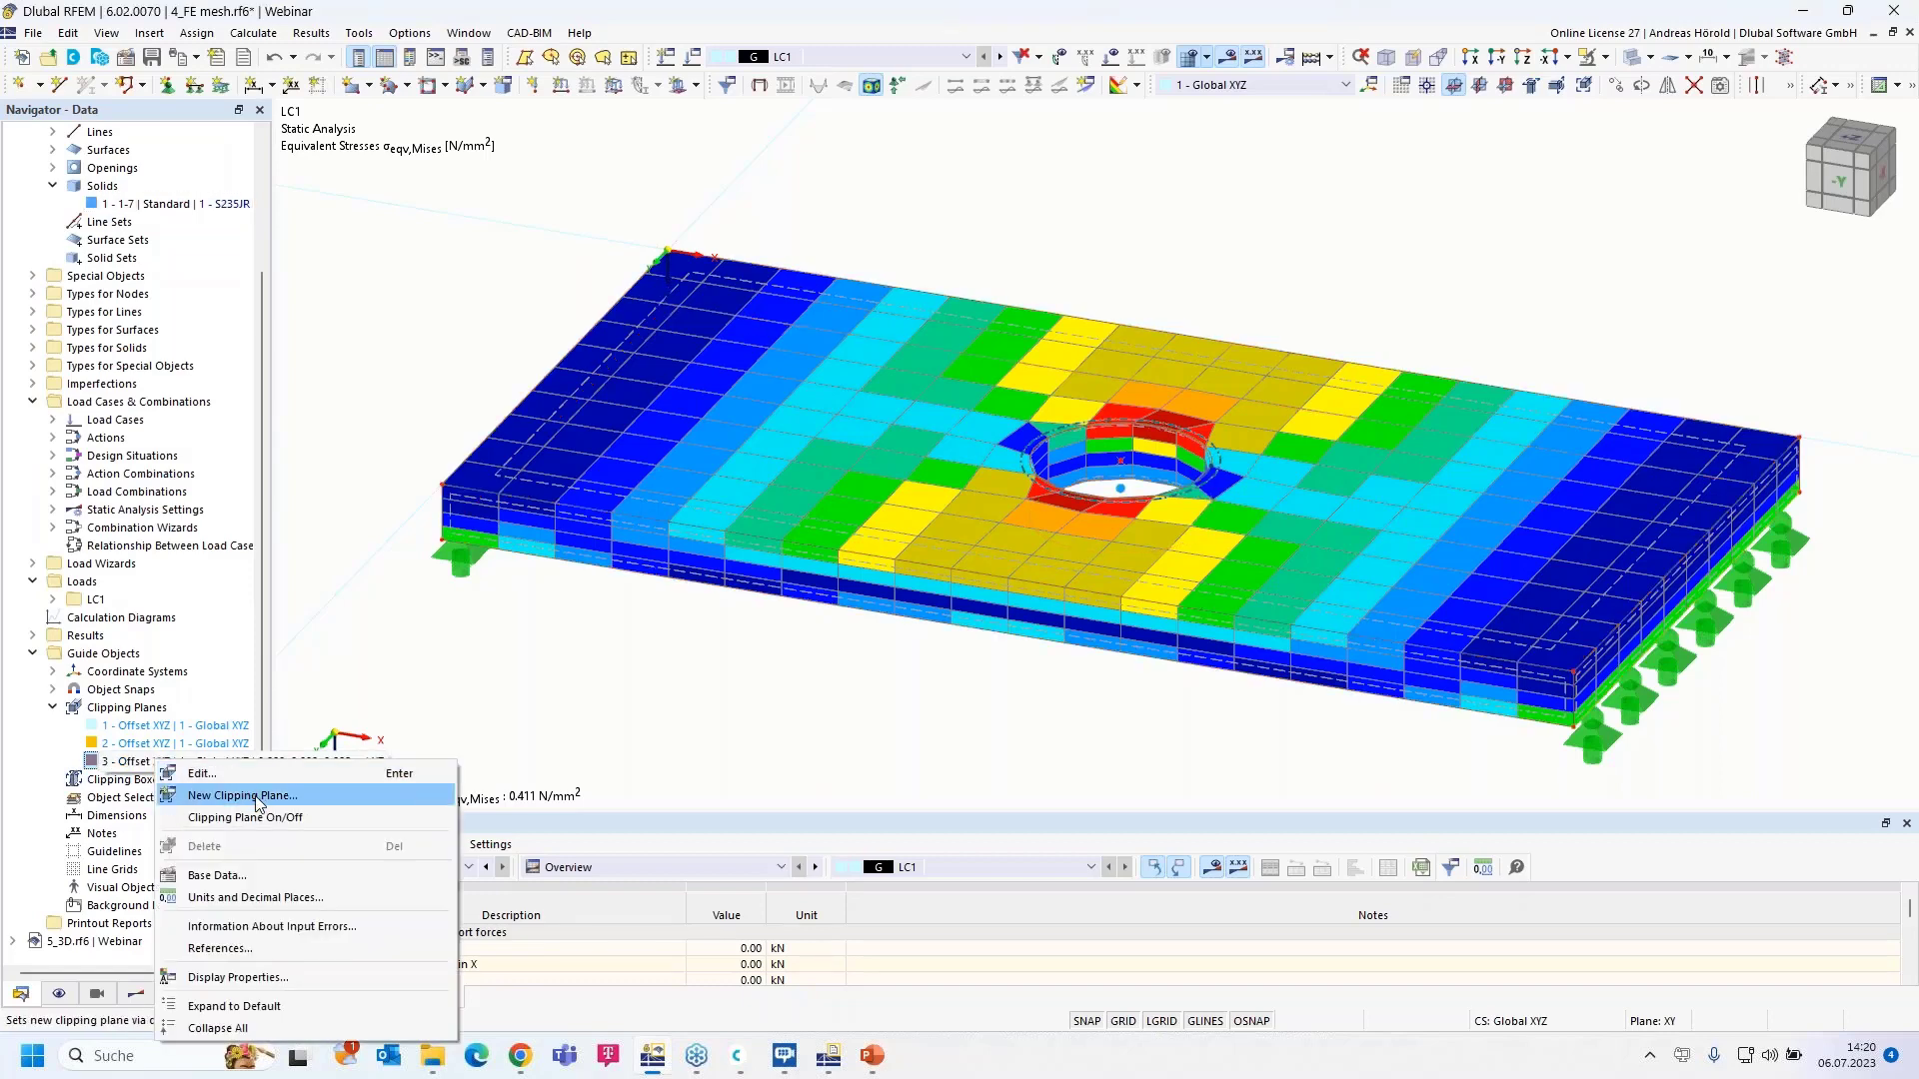
pyautogui.click(257, 823)
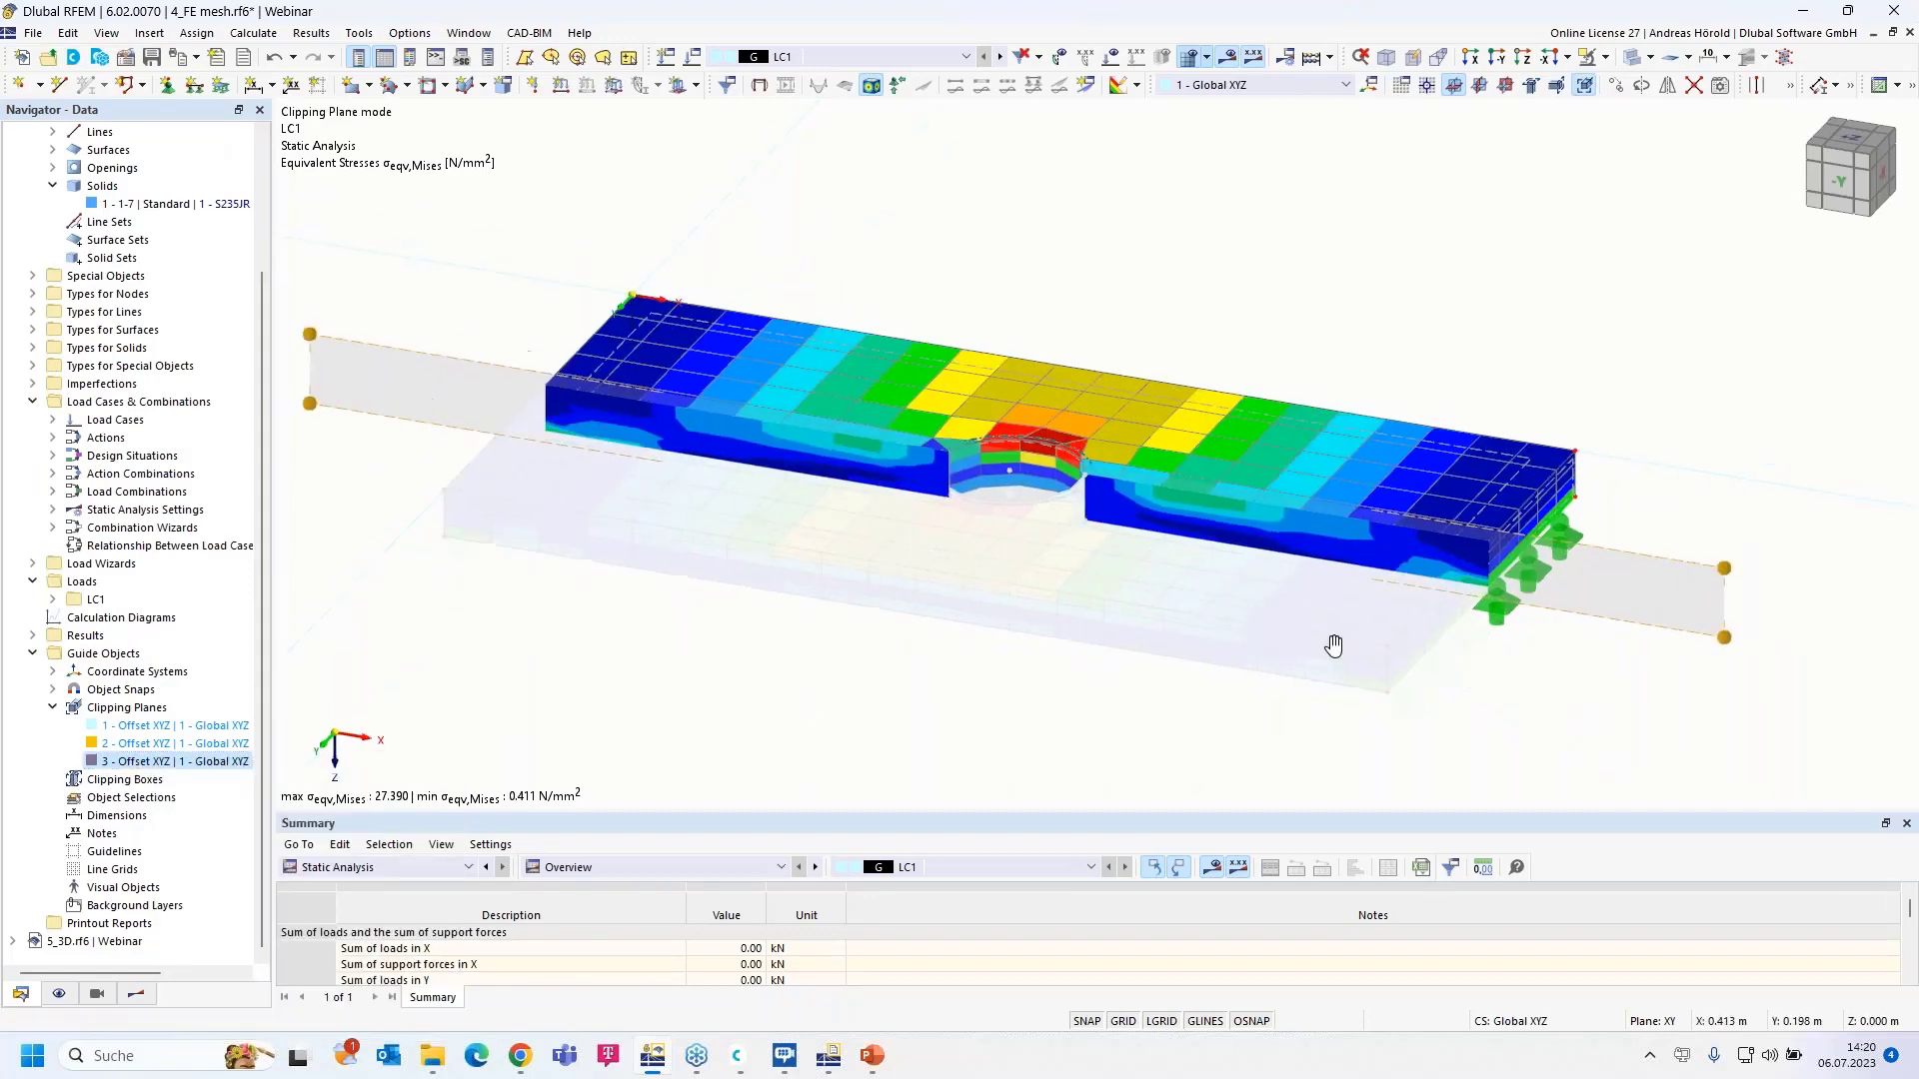
pyautogui.moveTo(1709, 578)
pyautogui.mouseDown()
pyautogui.moveTo(1804, 522)
pyautogui.moveTo(1672, 661)
pyautogui.moveTo(1721, 520)
pyautogui.moveTo(1744, 565)
pyautogui.moveTo(1834, 559)
pyautogui.moveTo(1692, 611)
pyautogui.mouseUp()
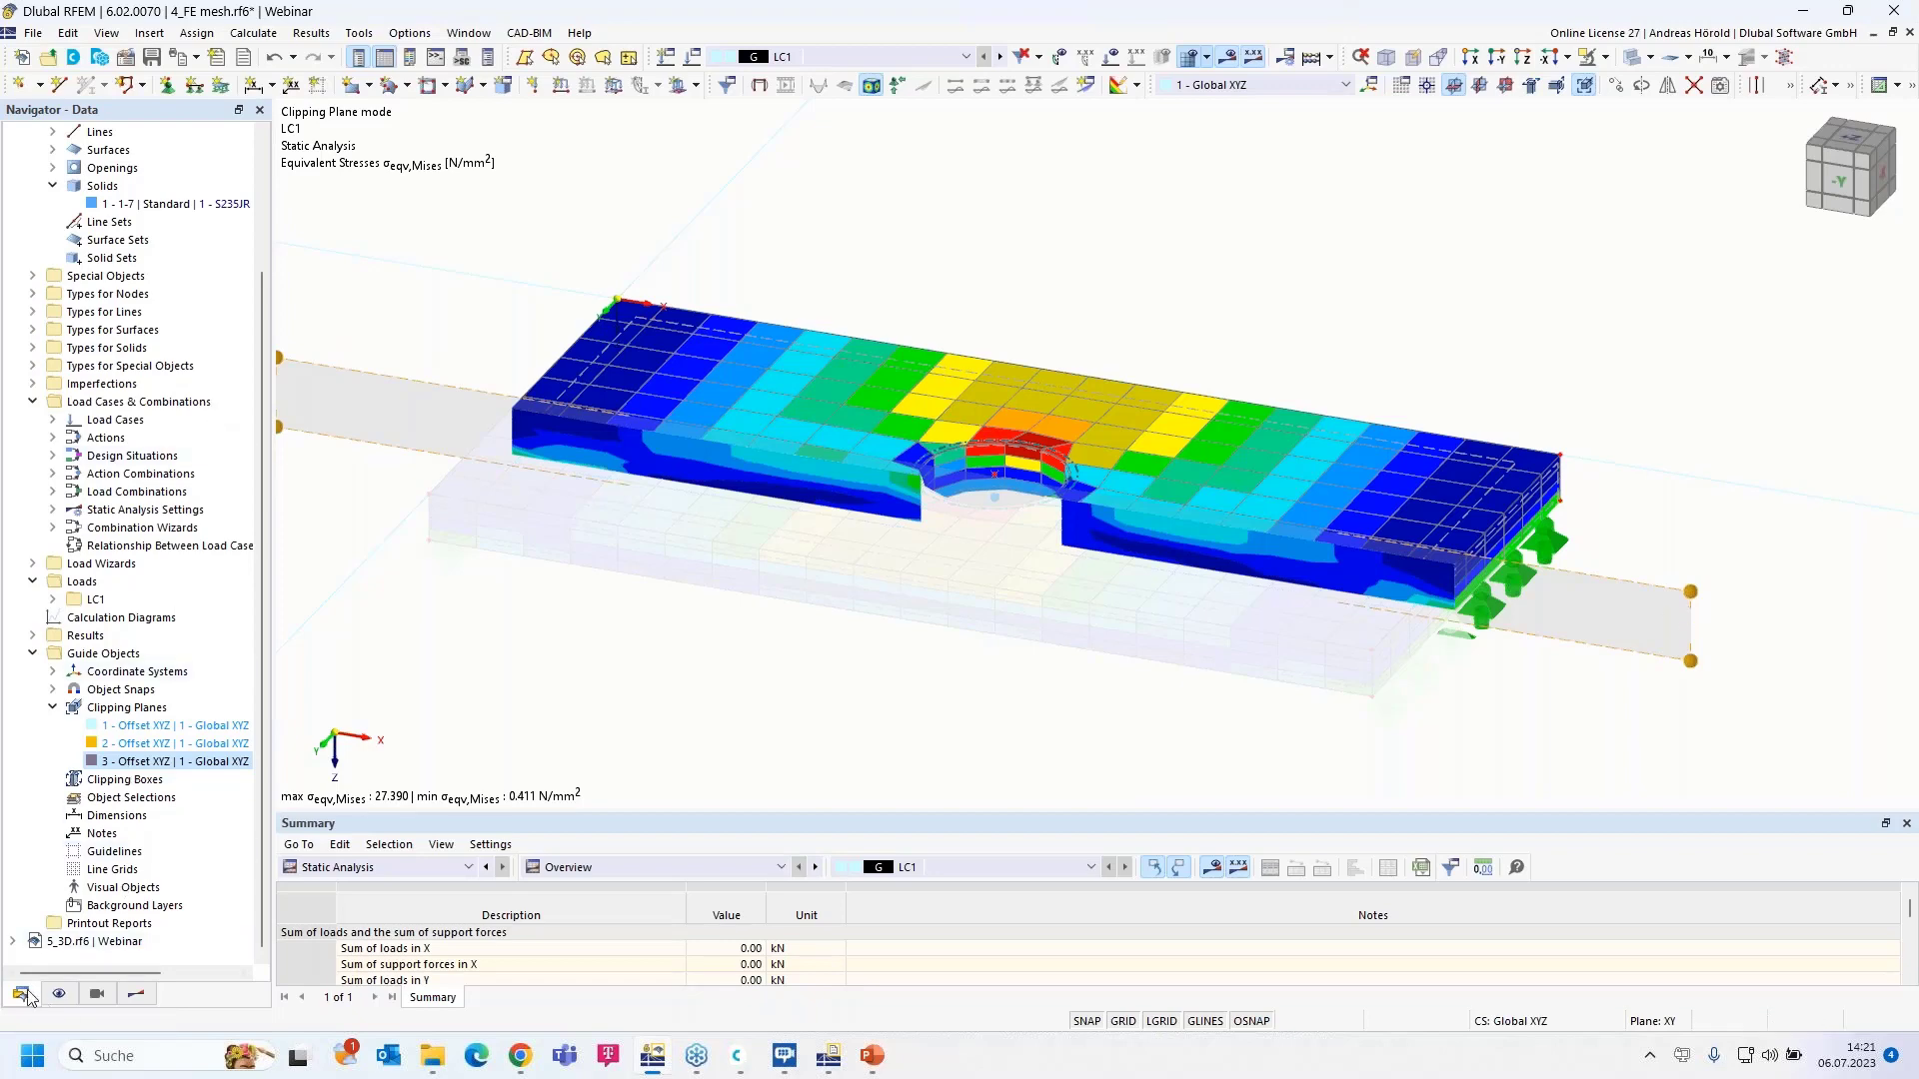
# - Collapse the 4_FE mesh model's data tree and switch to the 5_3D building model
pyautogui.scroll(4, 72, 676)
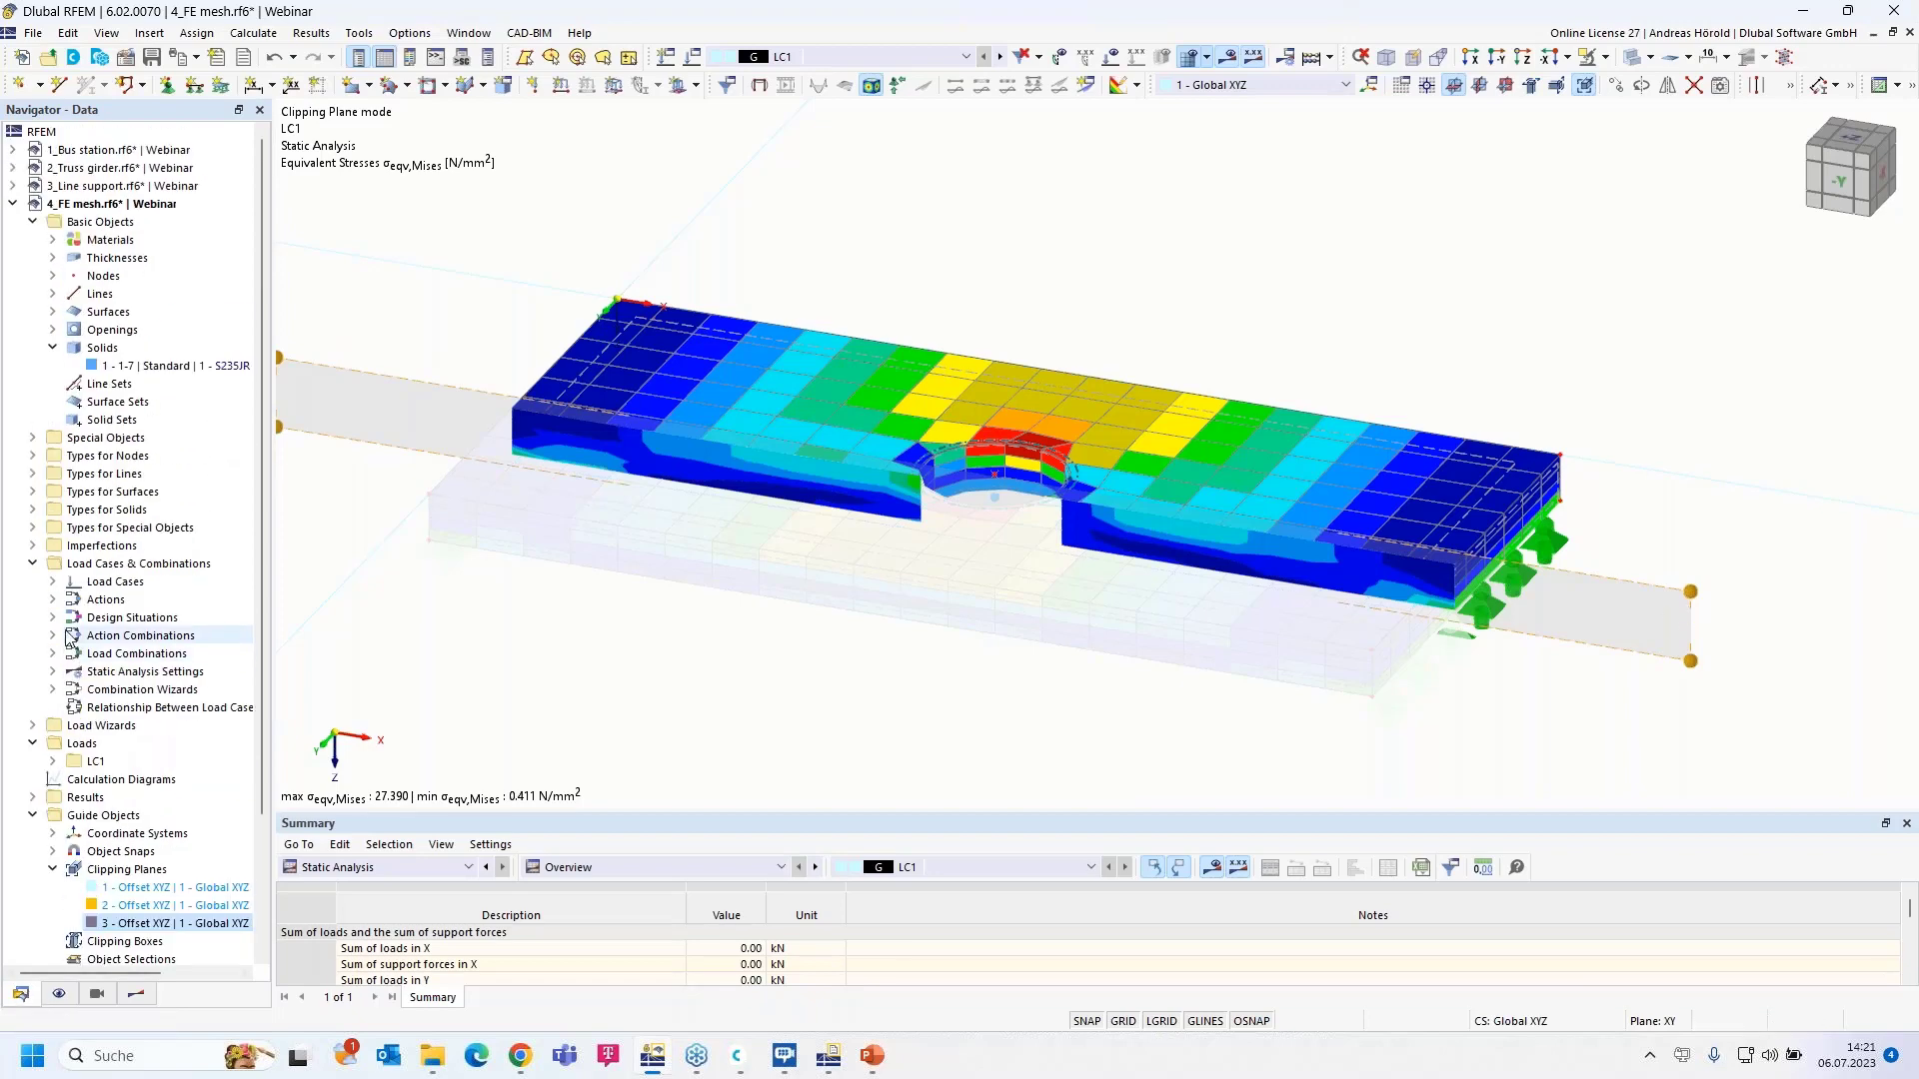
pyautogui.click(17, 204)
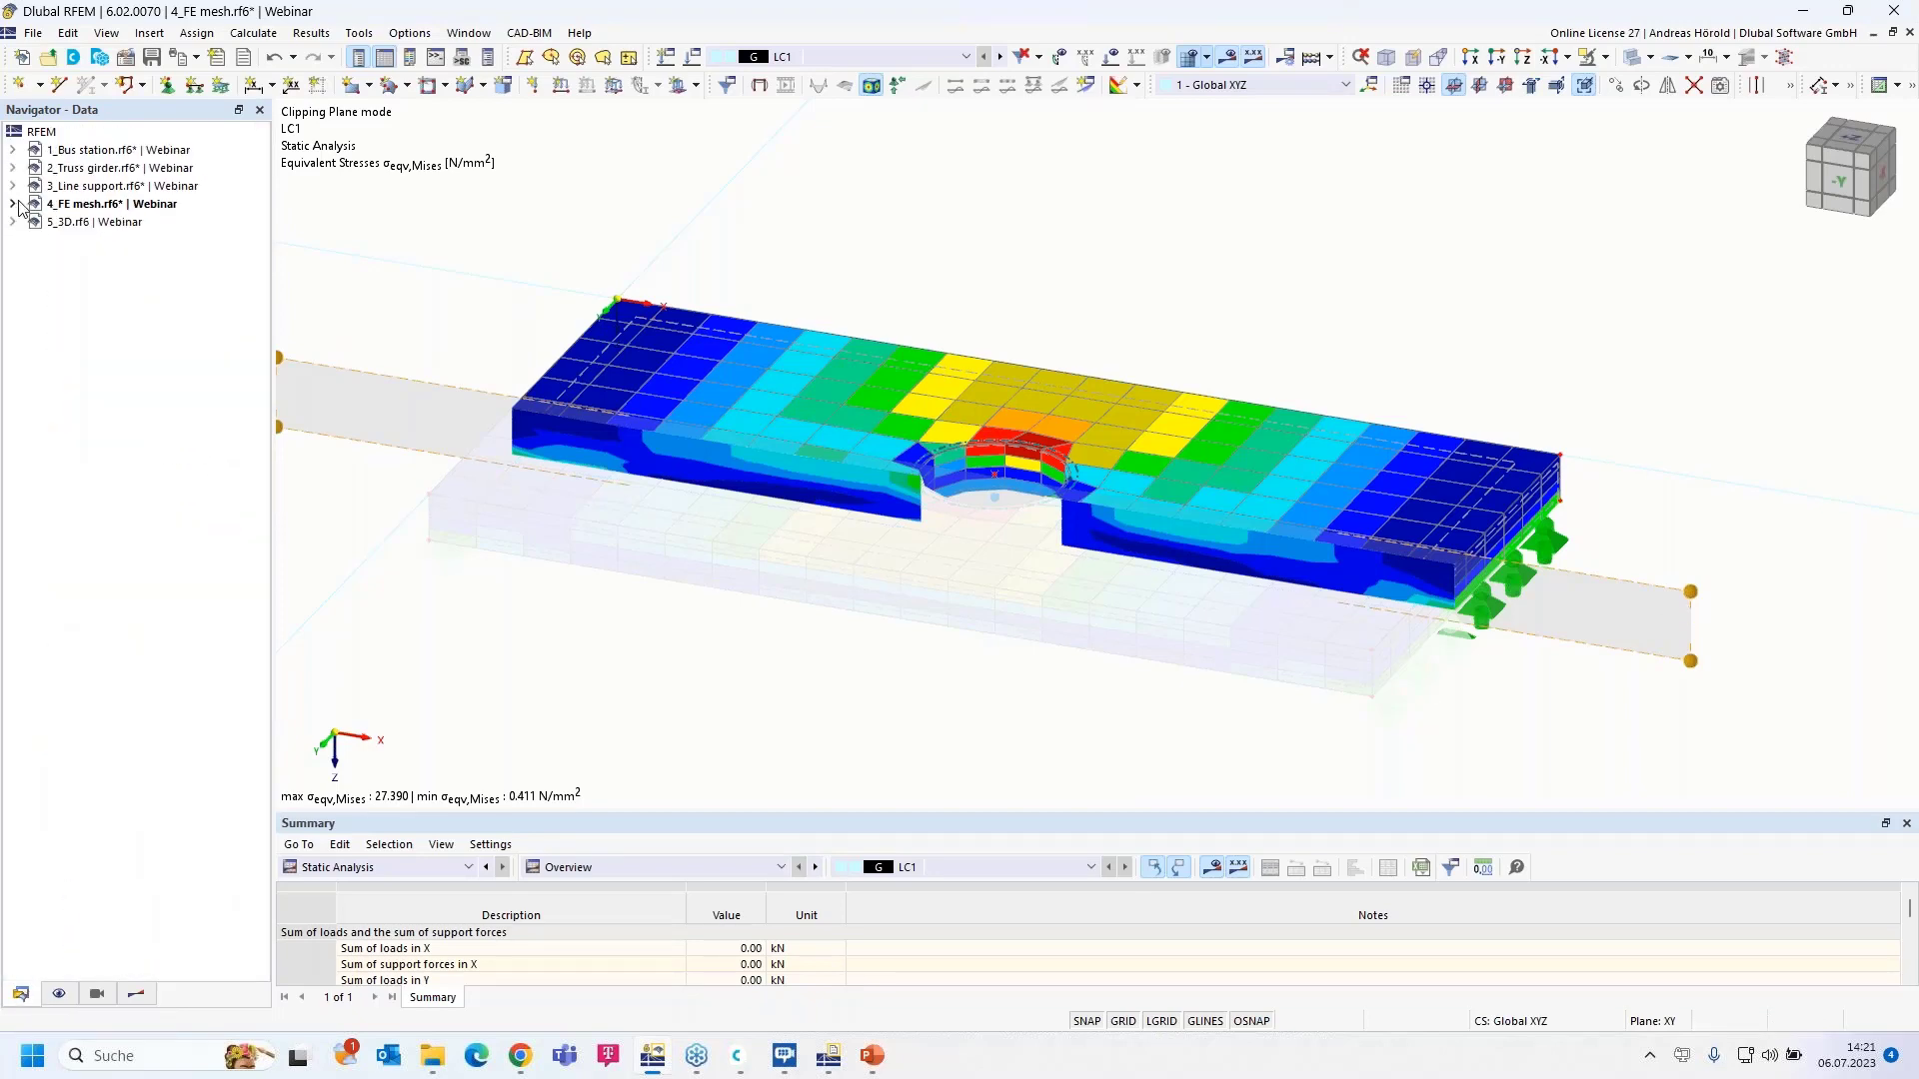
pyautogui.click(97, 223)
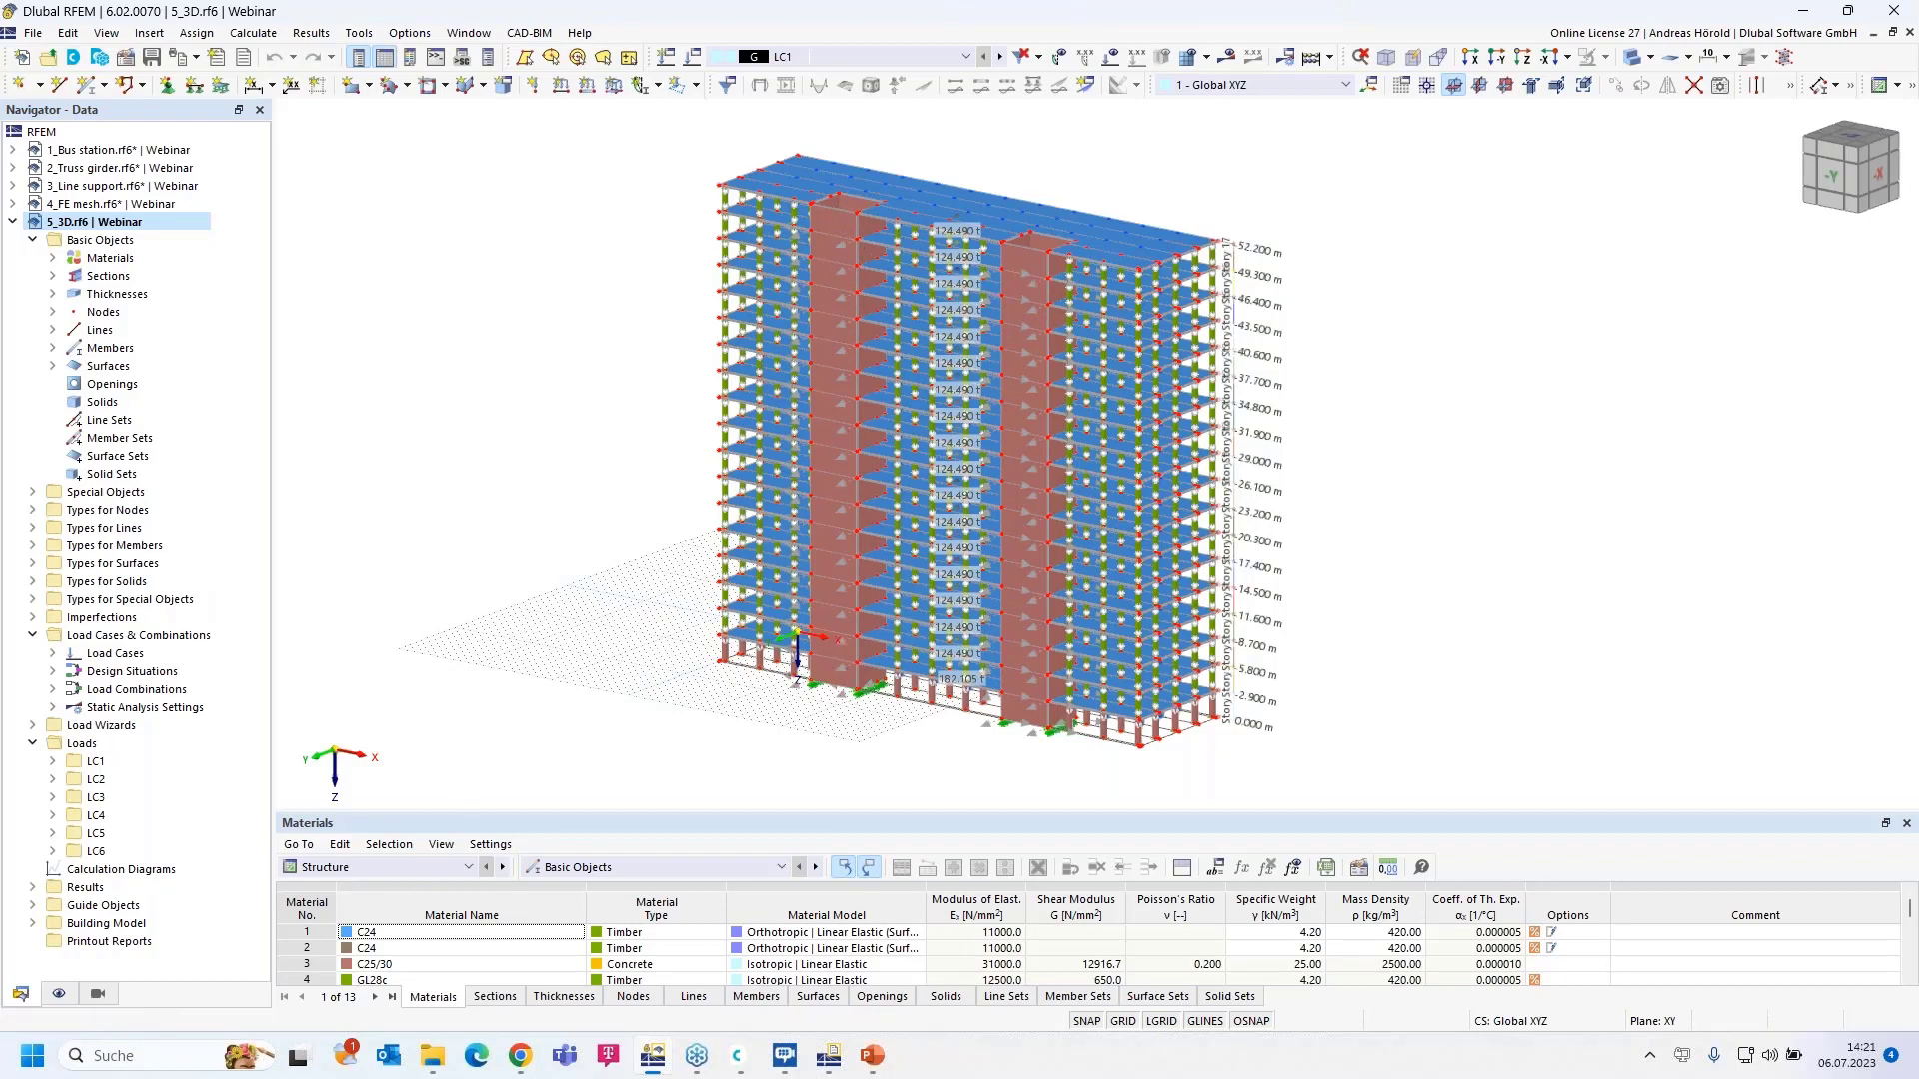
# - Activate visibility mode and show only the surfaces made of the C25/30 material
pyautogui.click(98, 996)
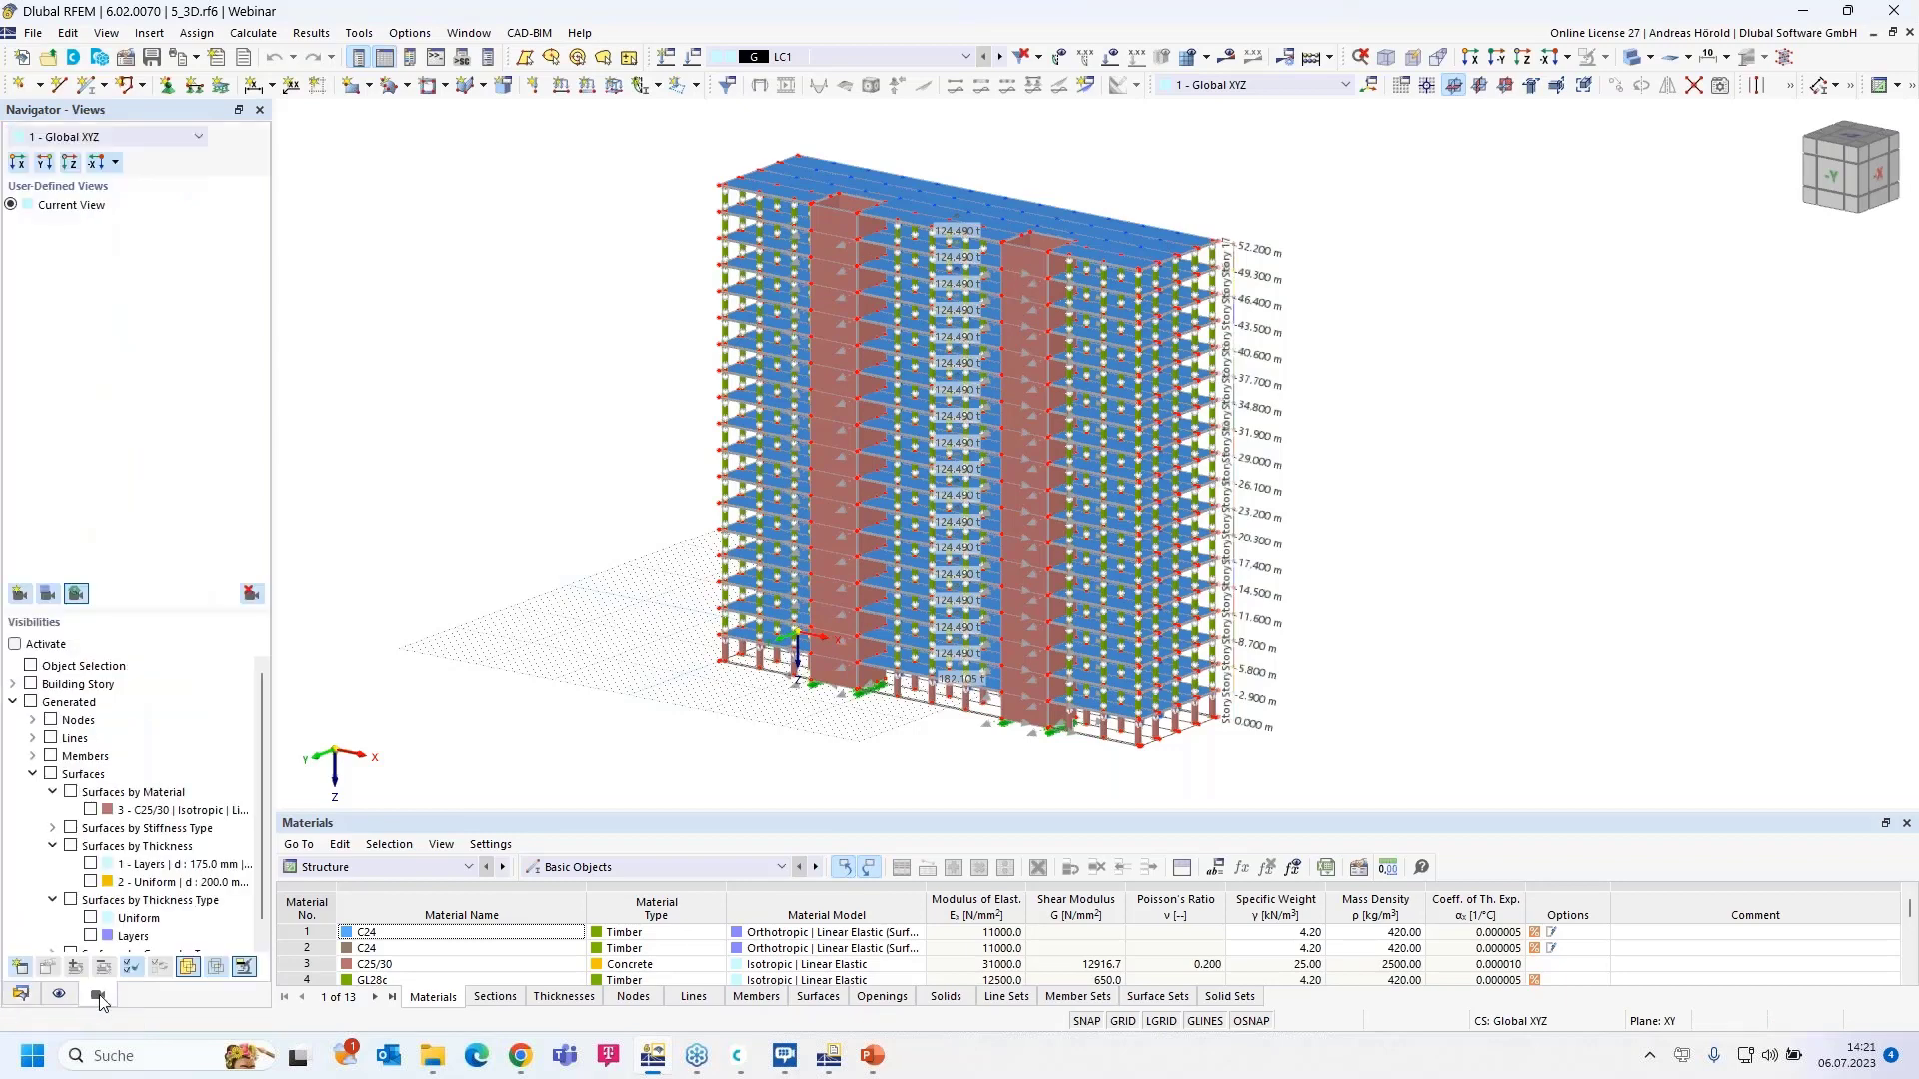
pyautogui.click(15, 645)
pyautogui.click(91, 810)
pyautogui.click(91, 809)
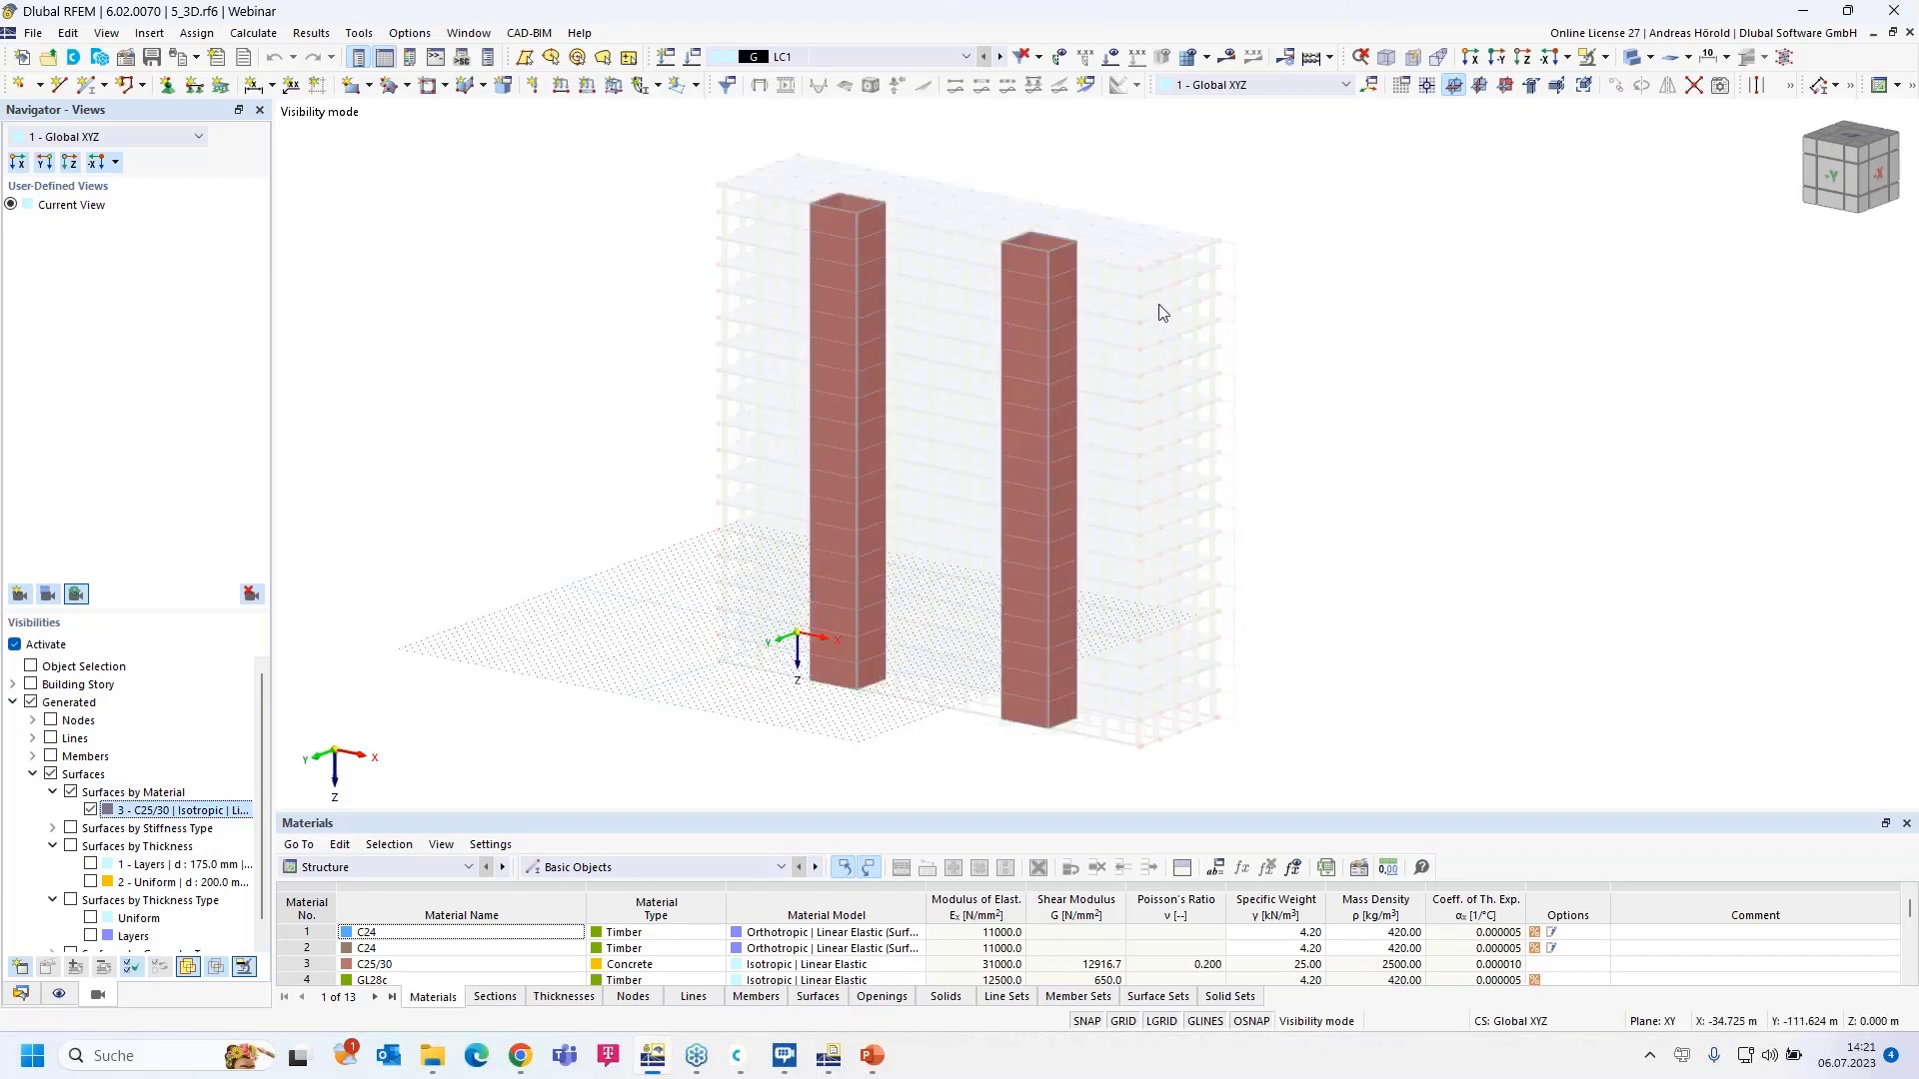
pyautogui.scroll(2, 1159, 326)
pyautogui.scroll(-2, 1160, 326)
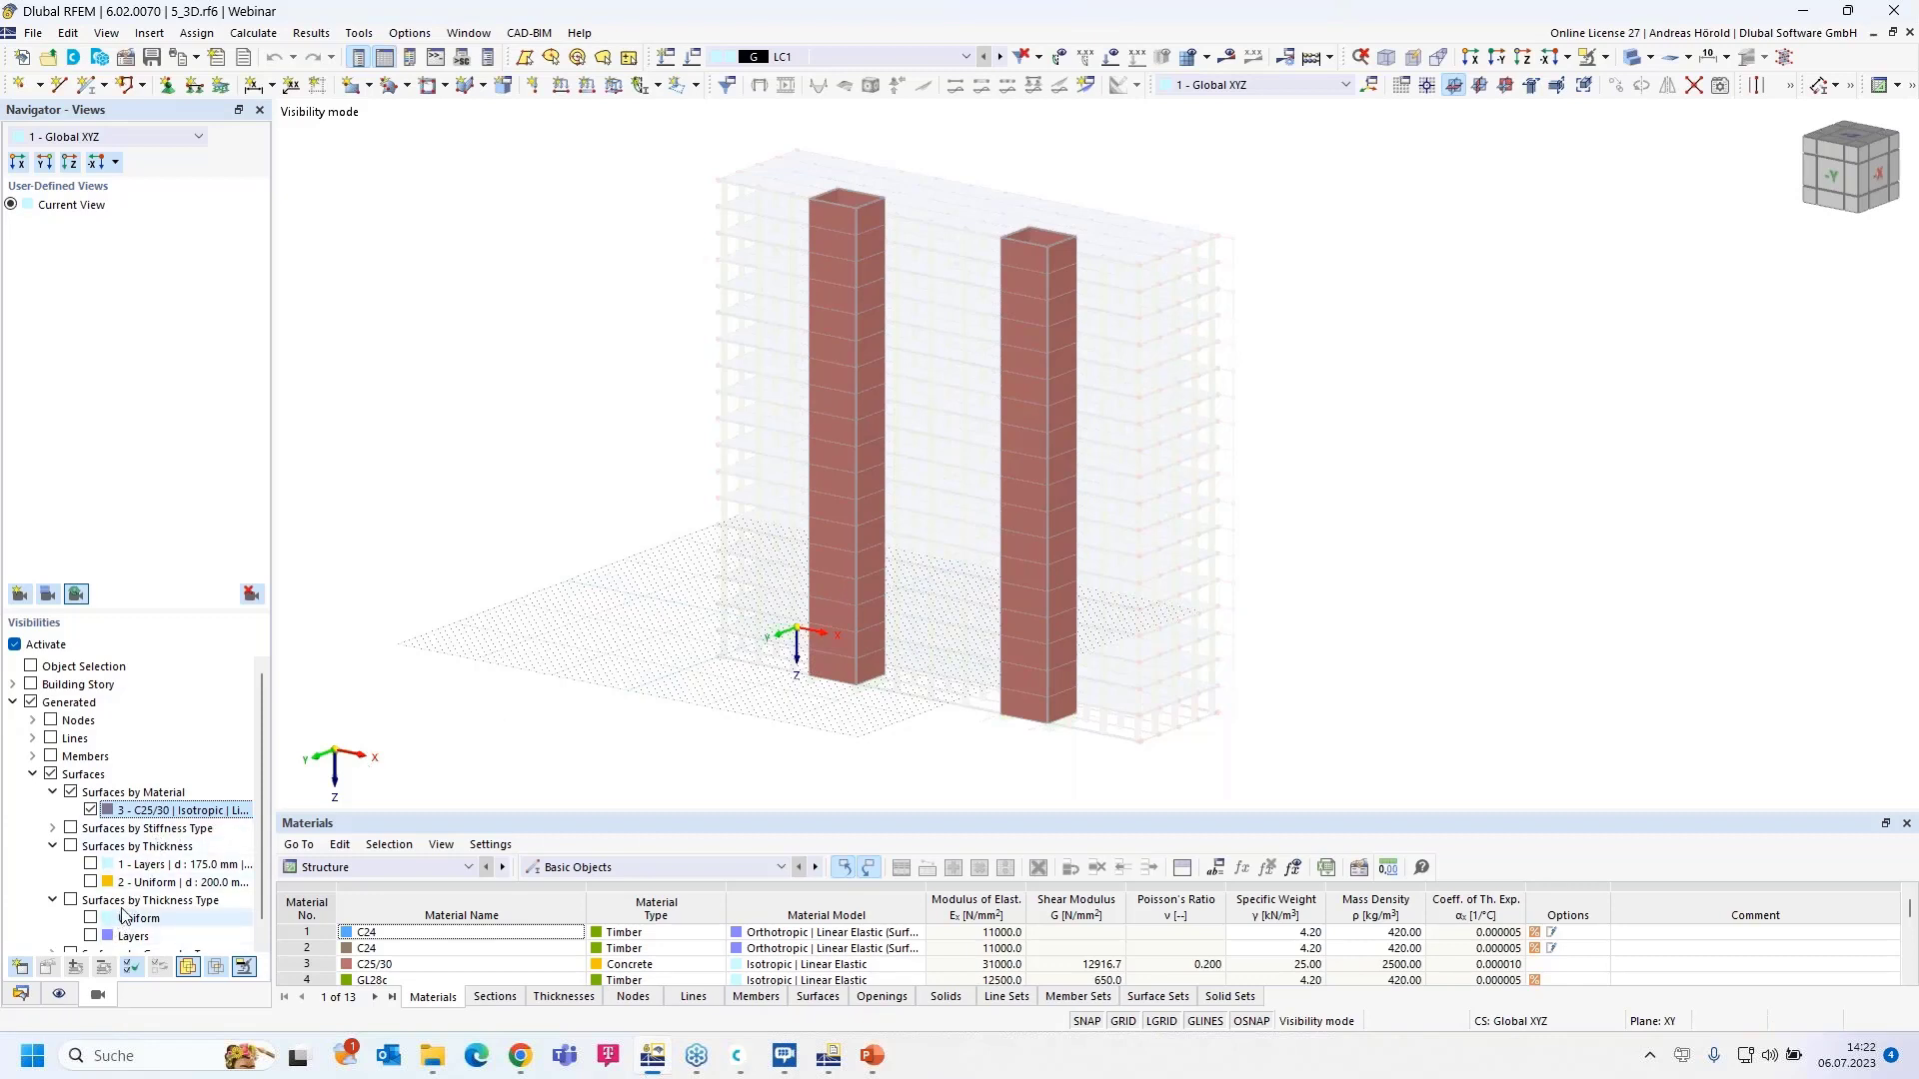
# - Turn off the display of hidden objects in the background and turn it back on
pyautogui.click(19, 995)
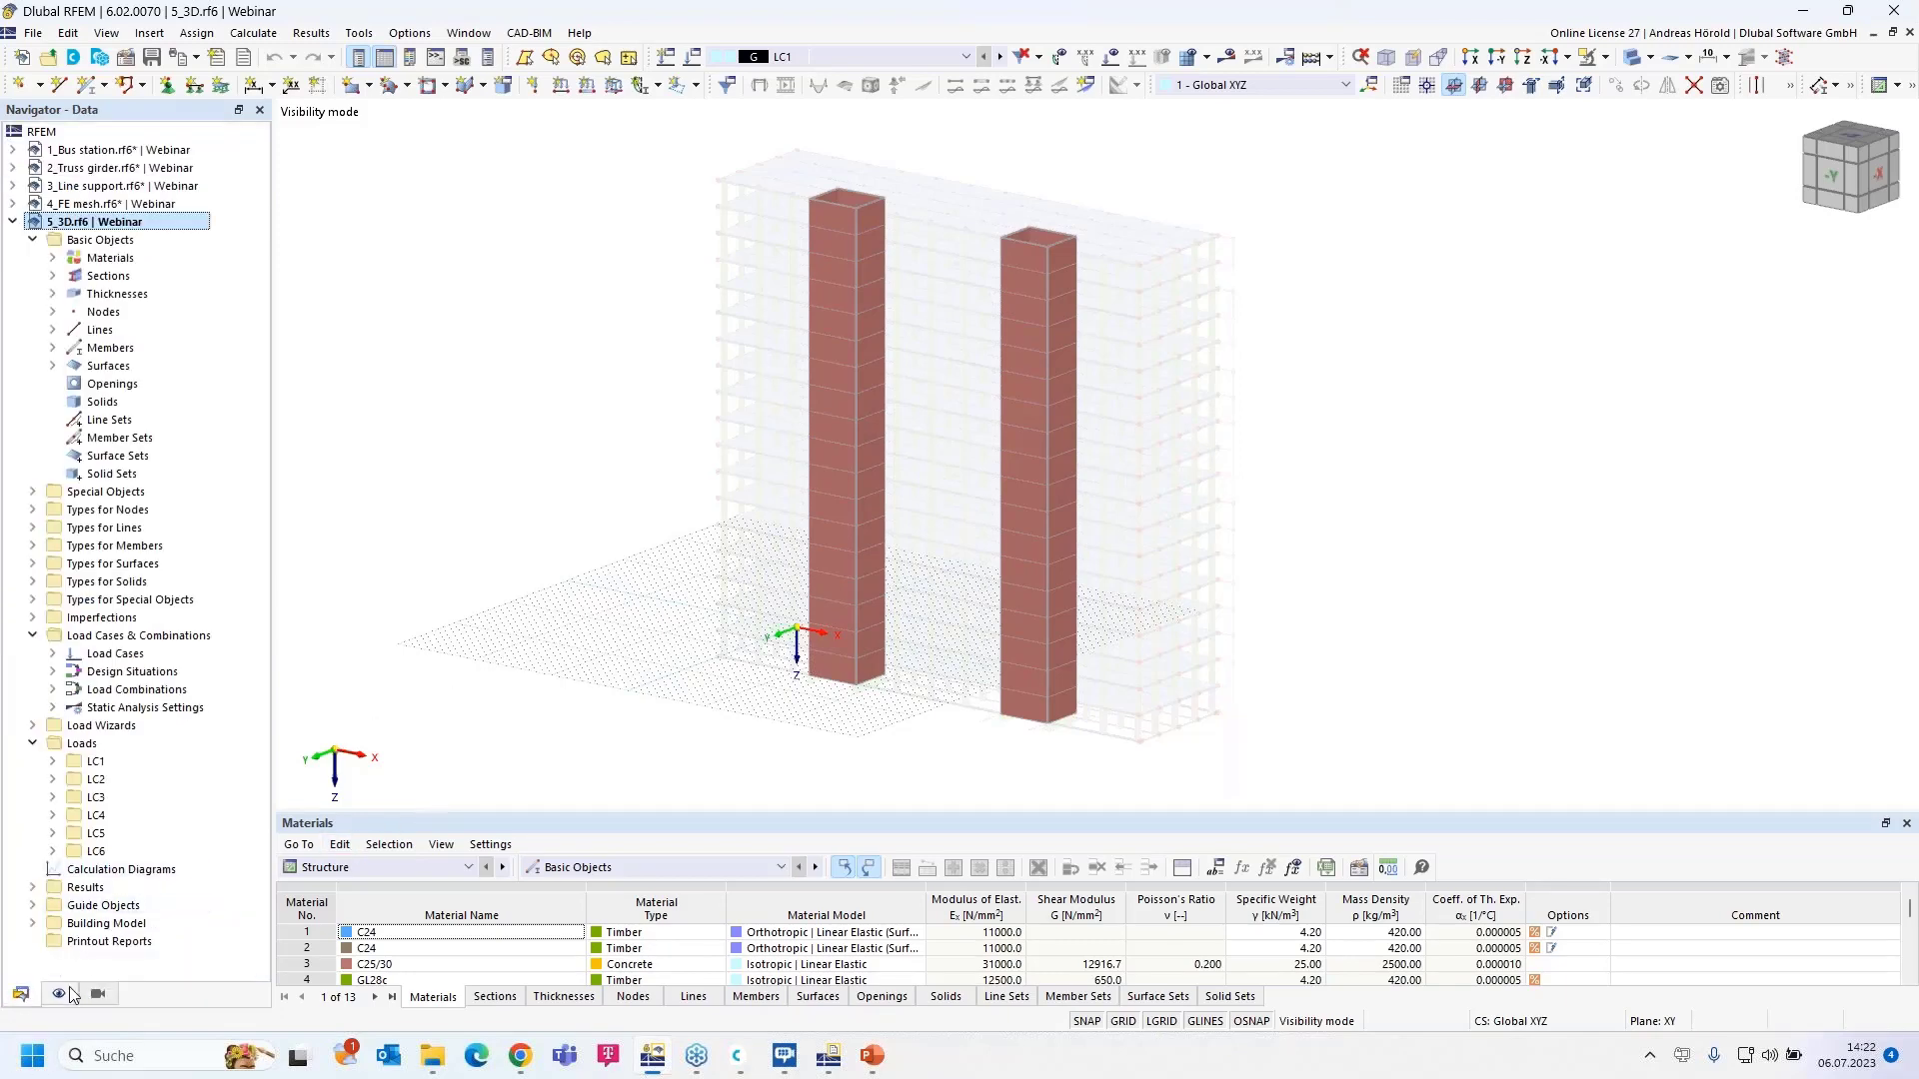
pyautogui.click(58, 994)
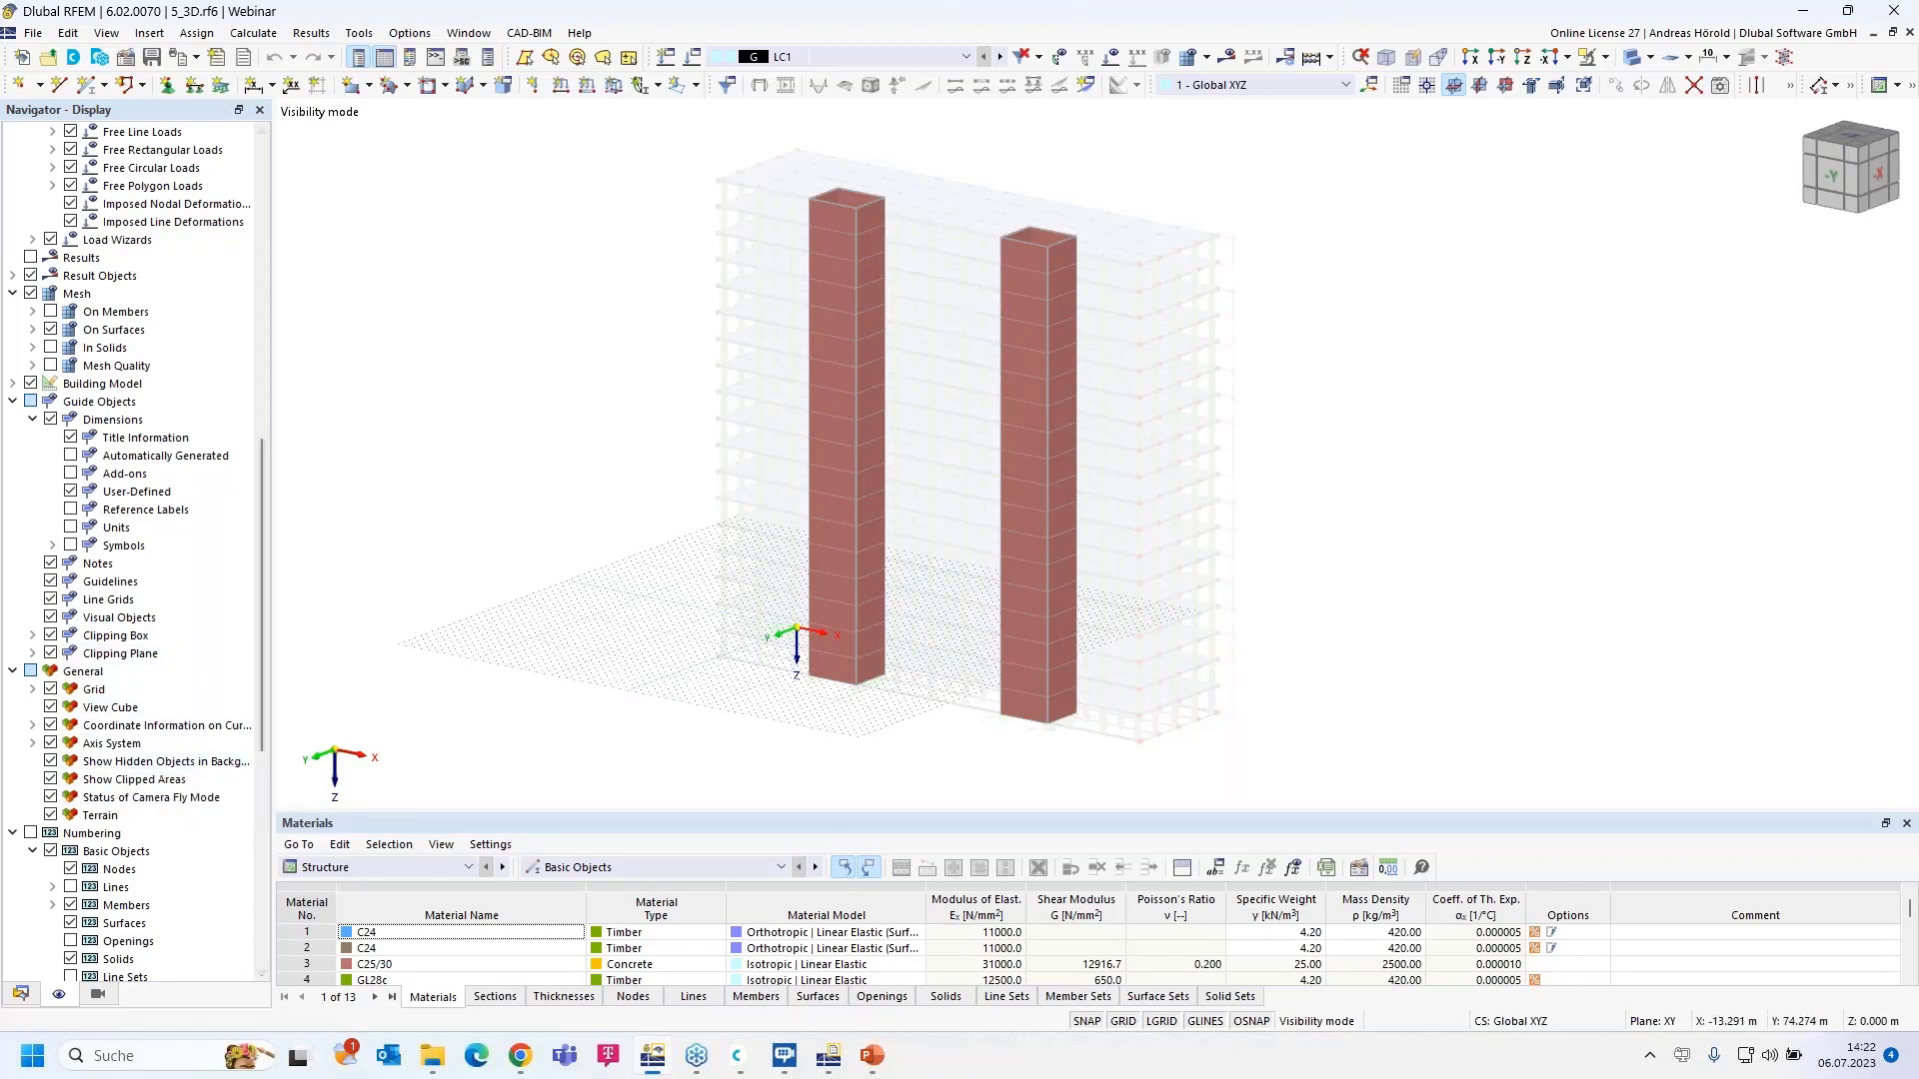
pyautogui.moveTo(274, 763); pyautogui.dragTo(335, 764)
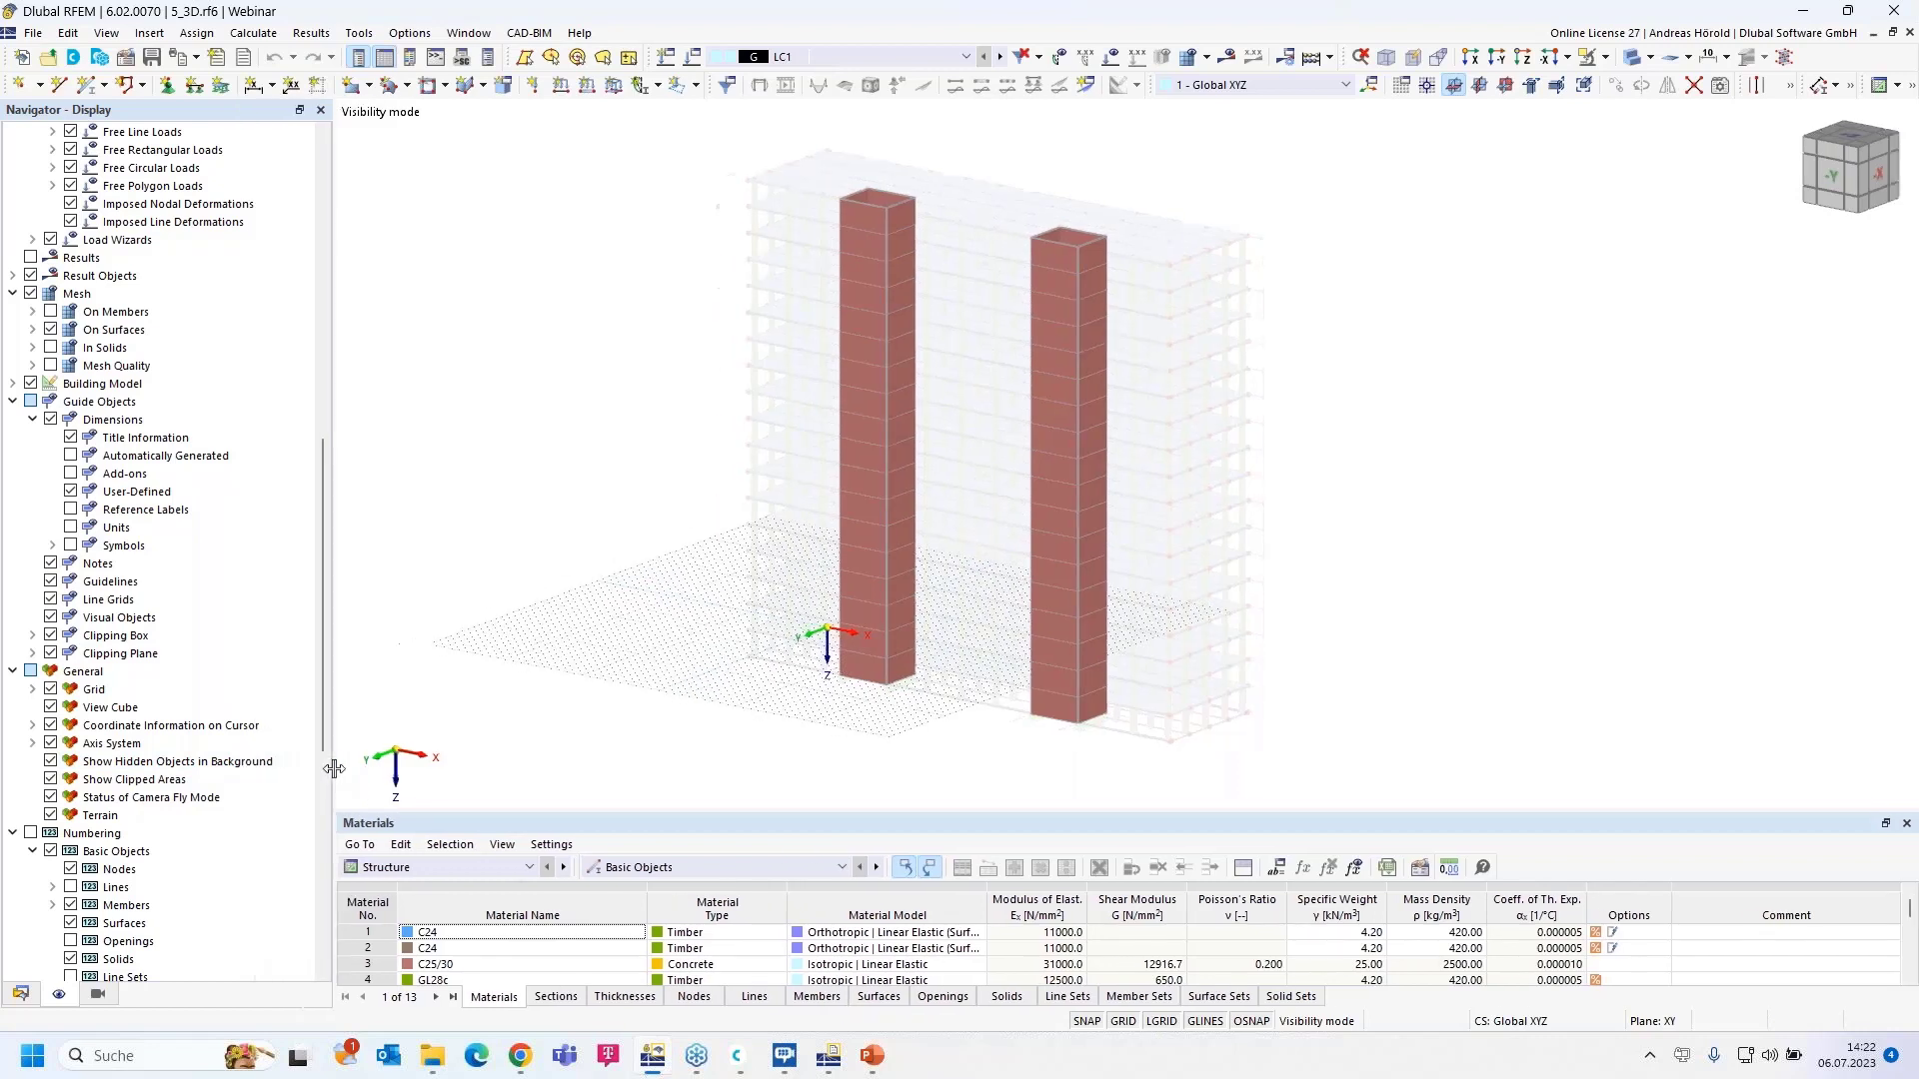
pyautogui.click(51, 763)
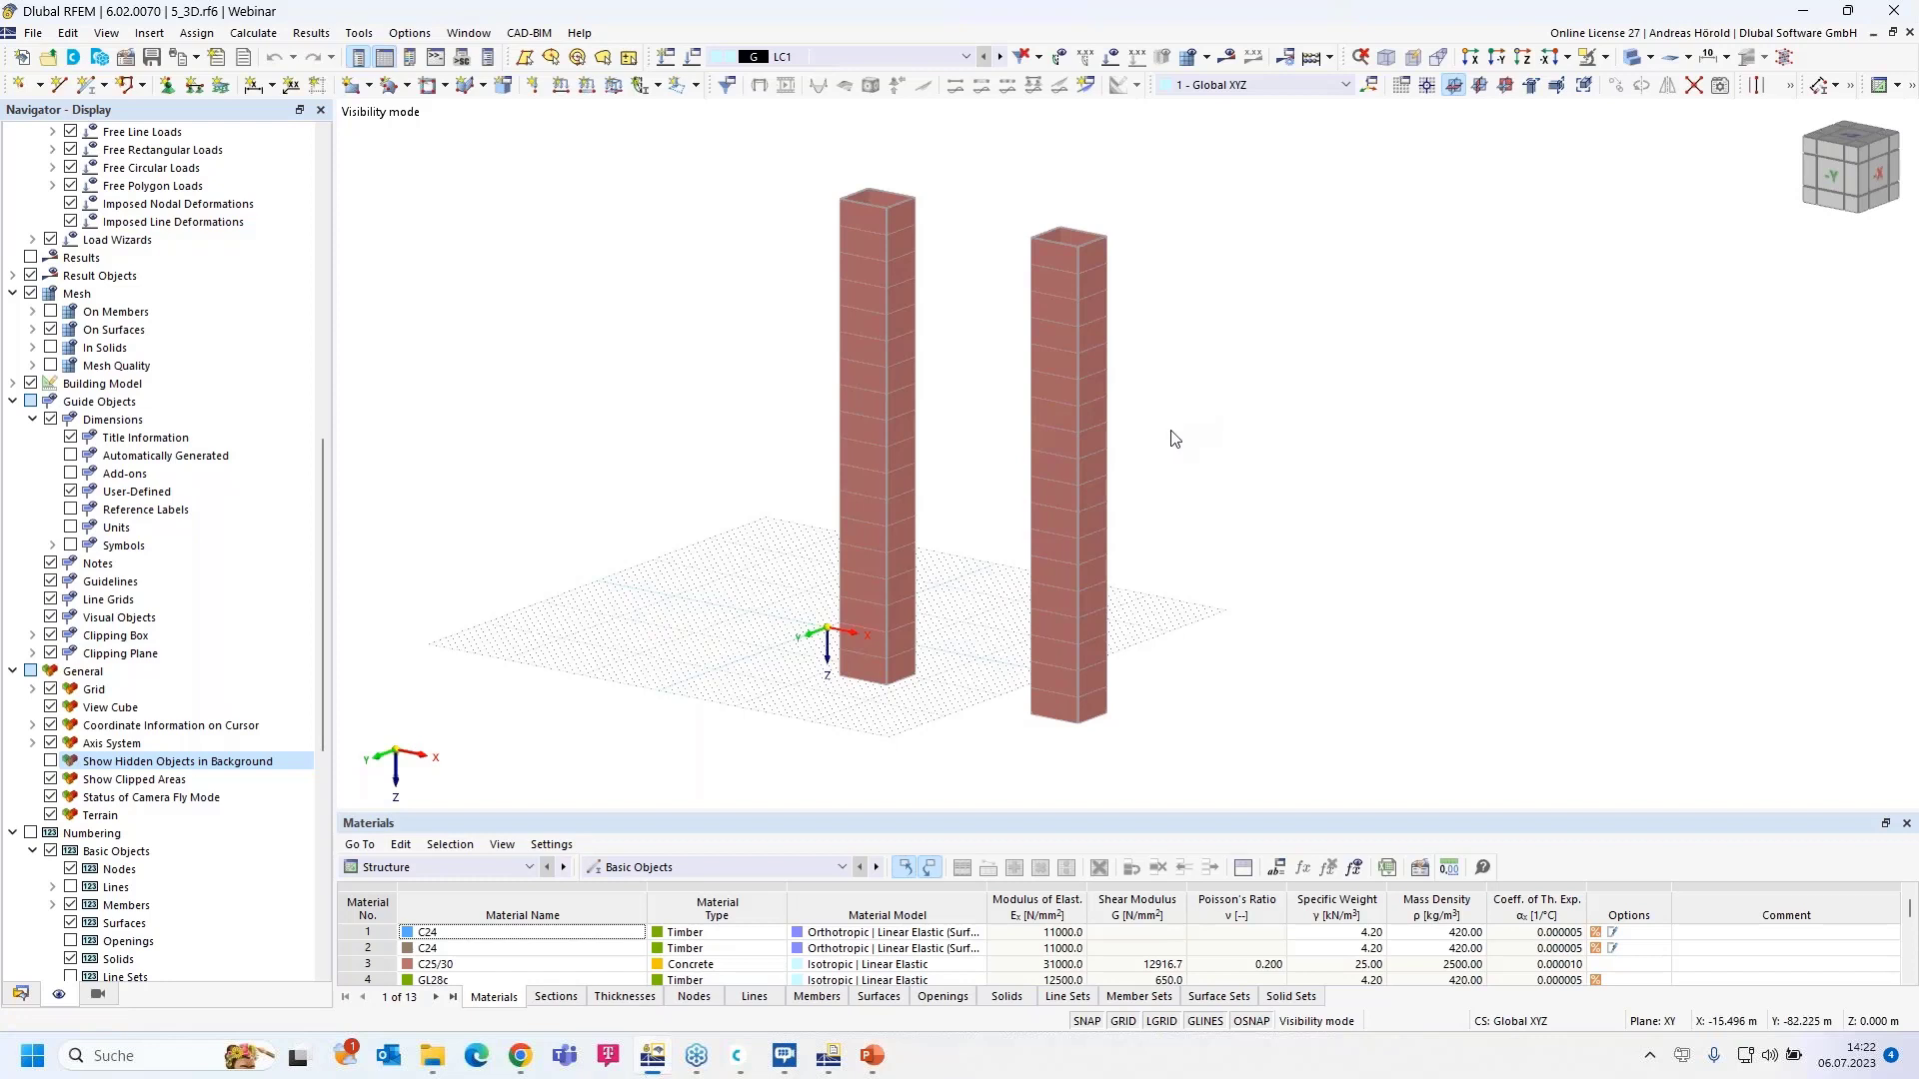
pyautogui.click(51, 763)
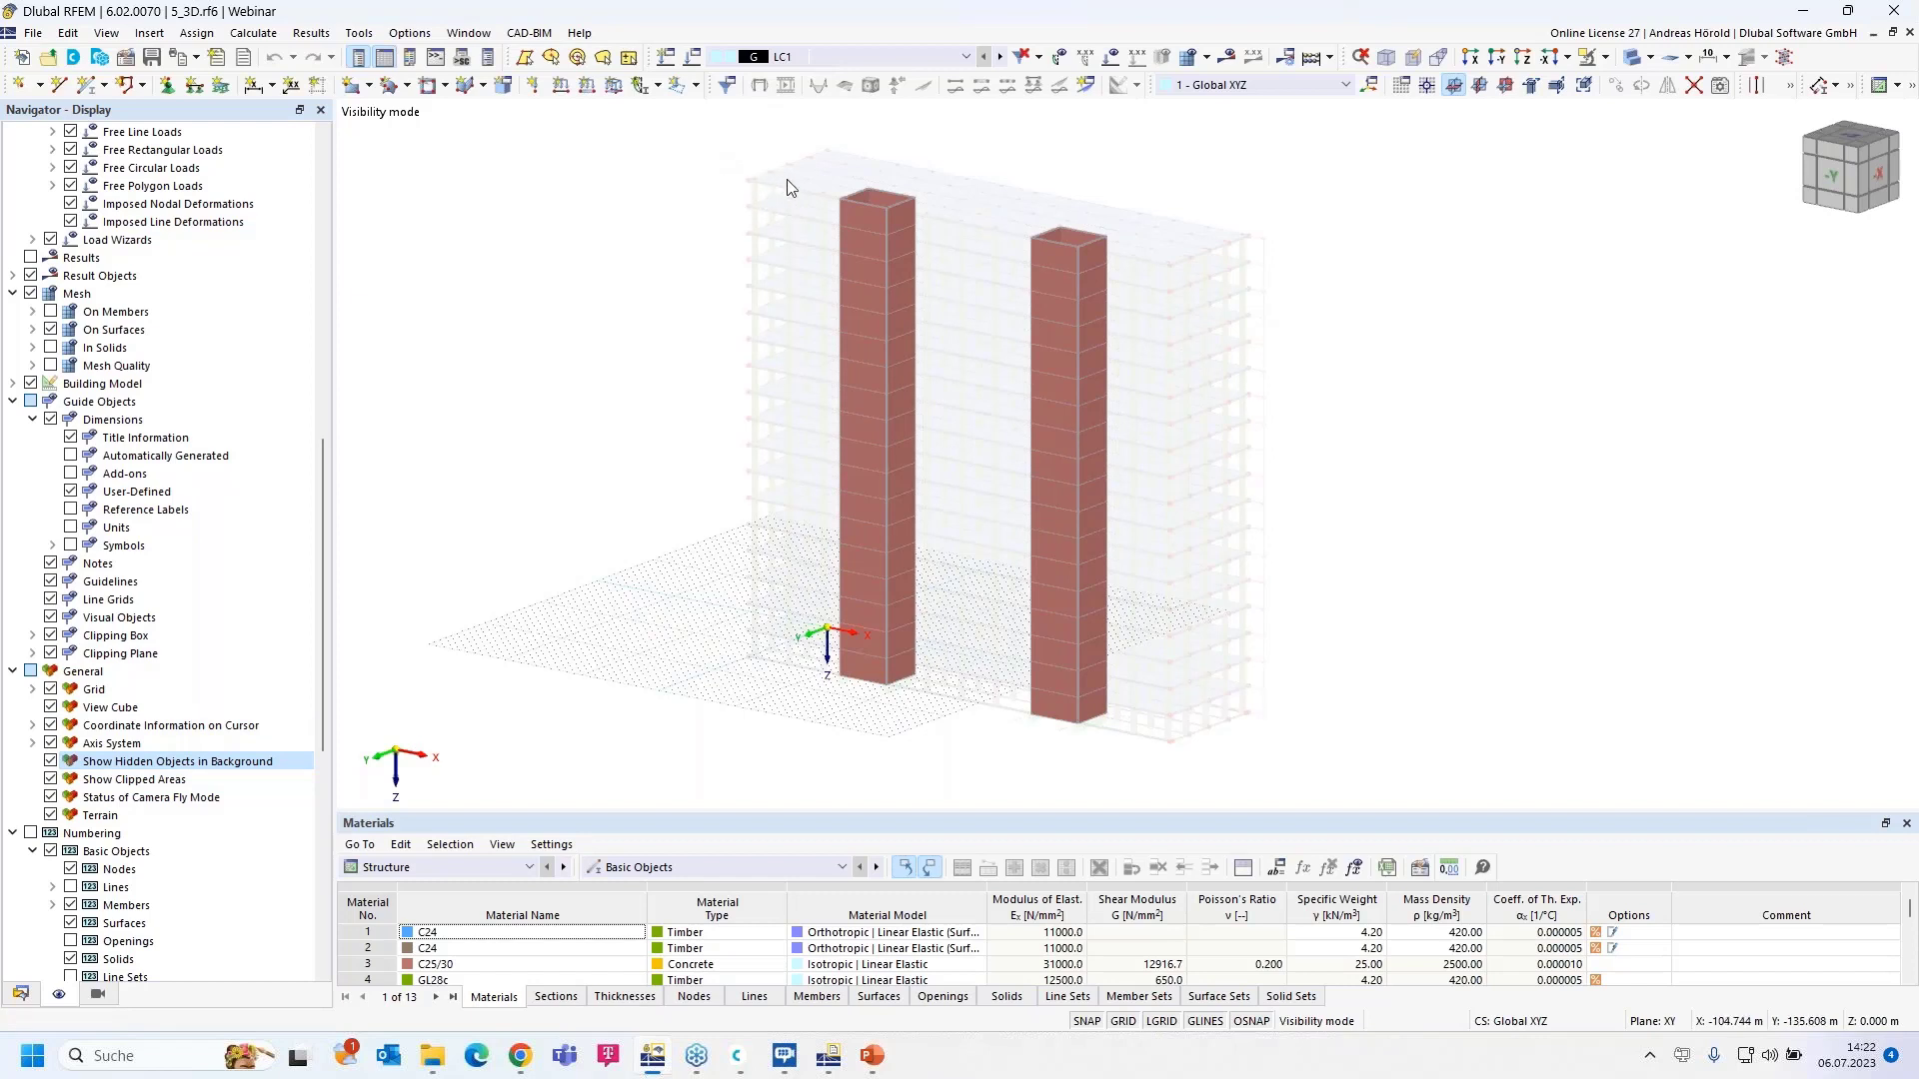
# - Set the intensity of inactive objects to 0.25 in the program settings and apply it to the model view
pyautogui.click(407, 33)
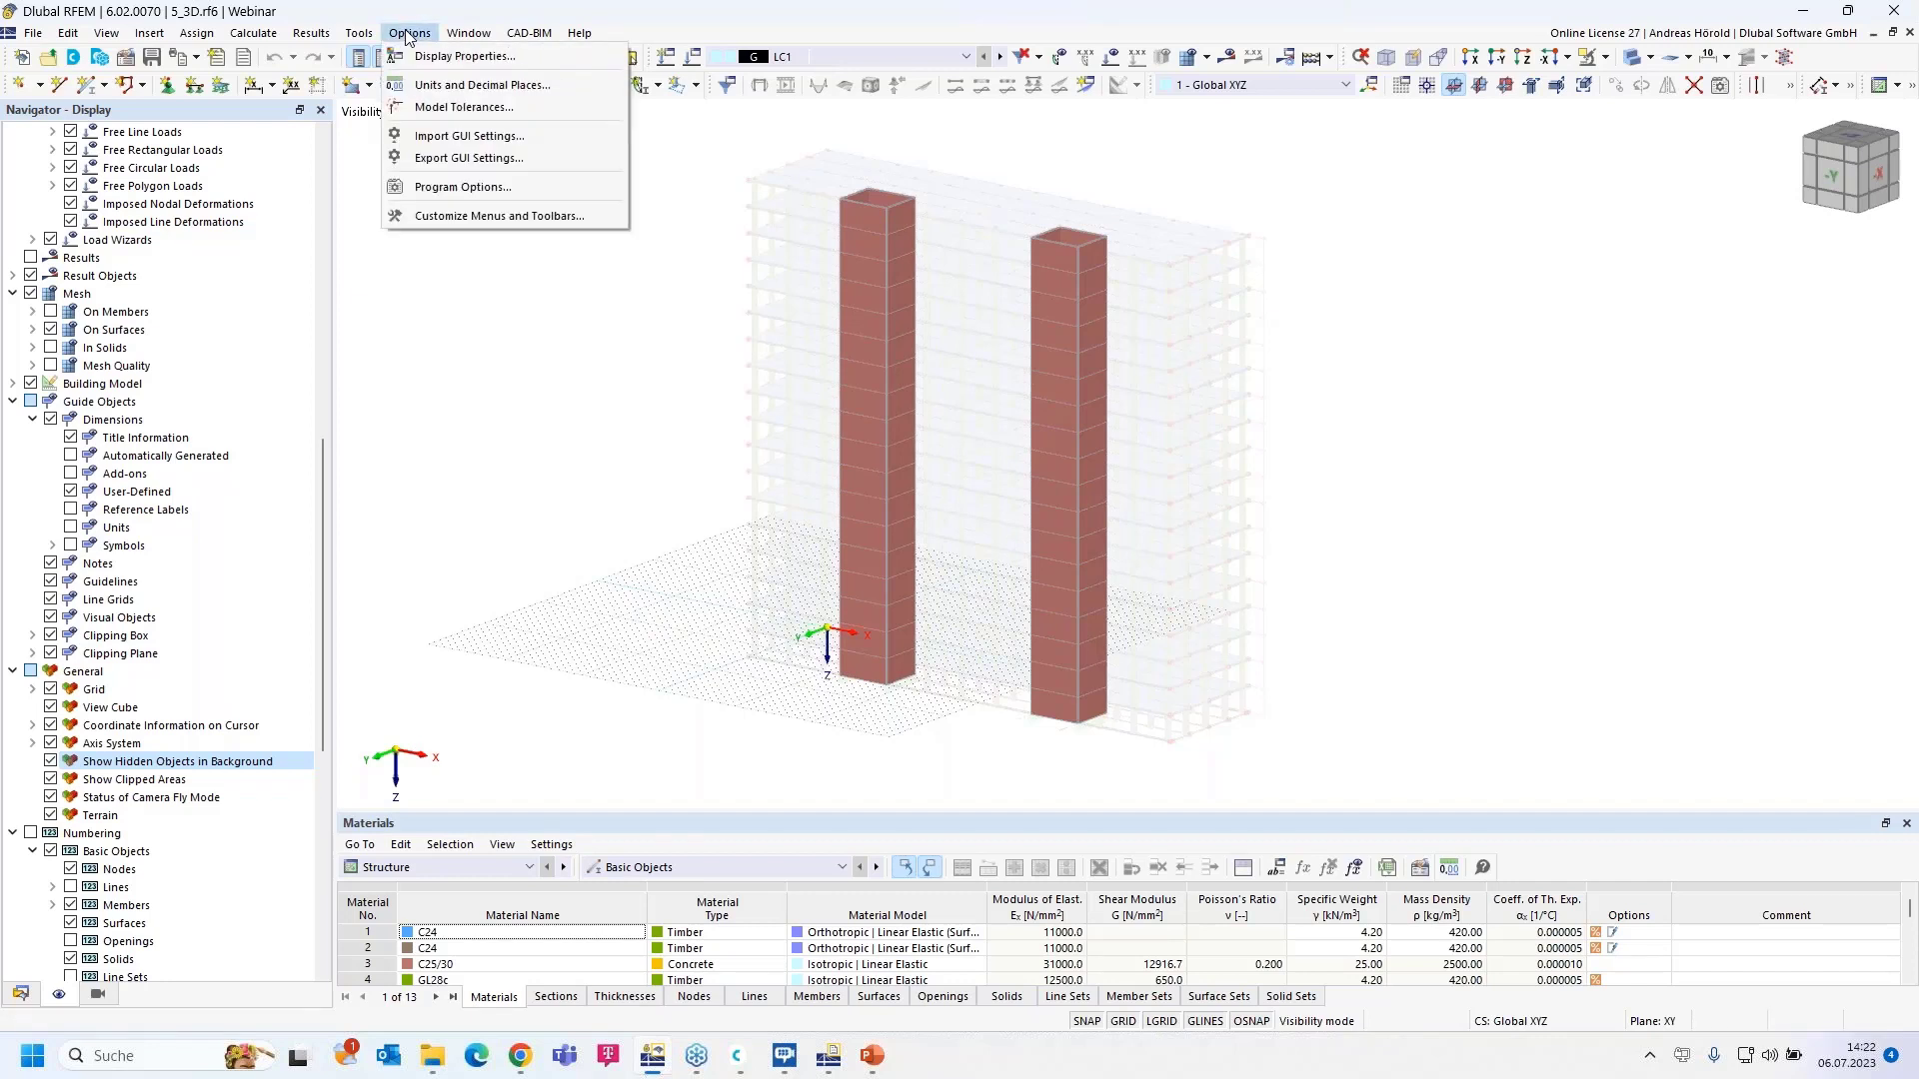
pyautogui.click(453, 188)
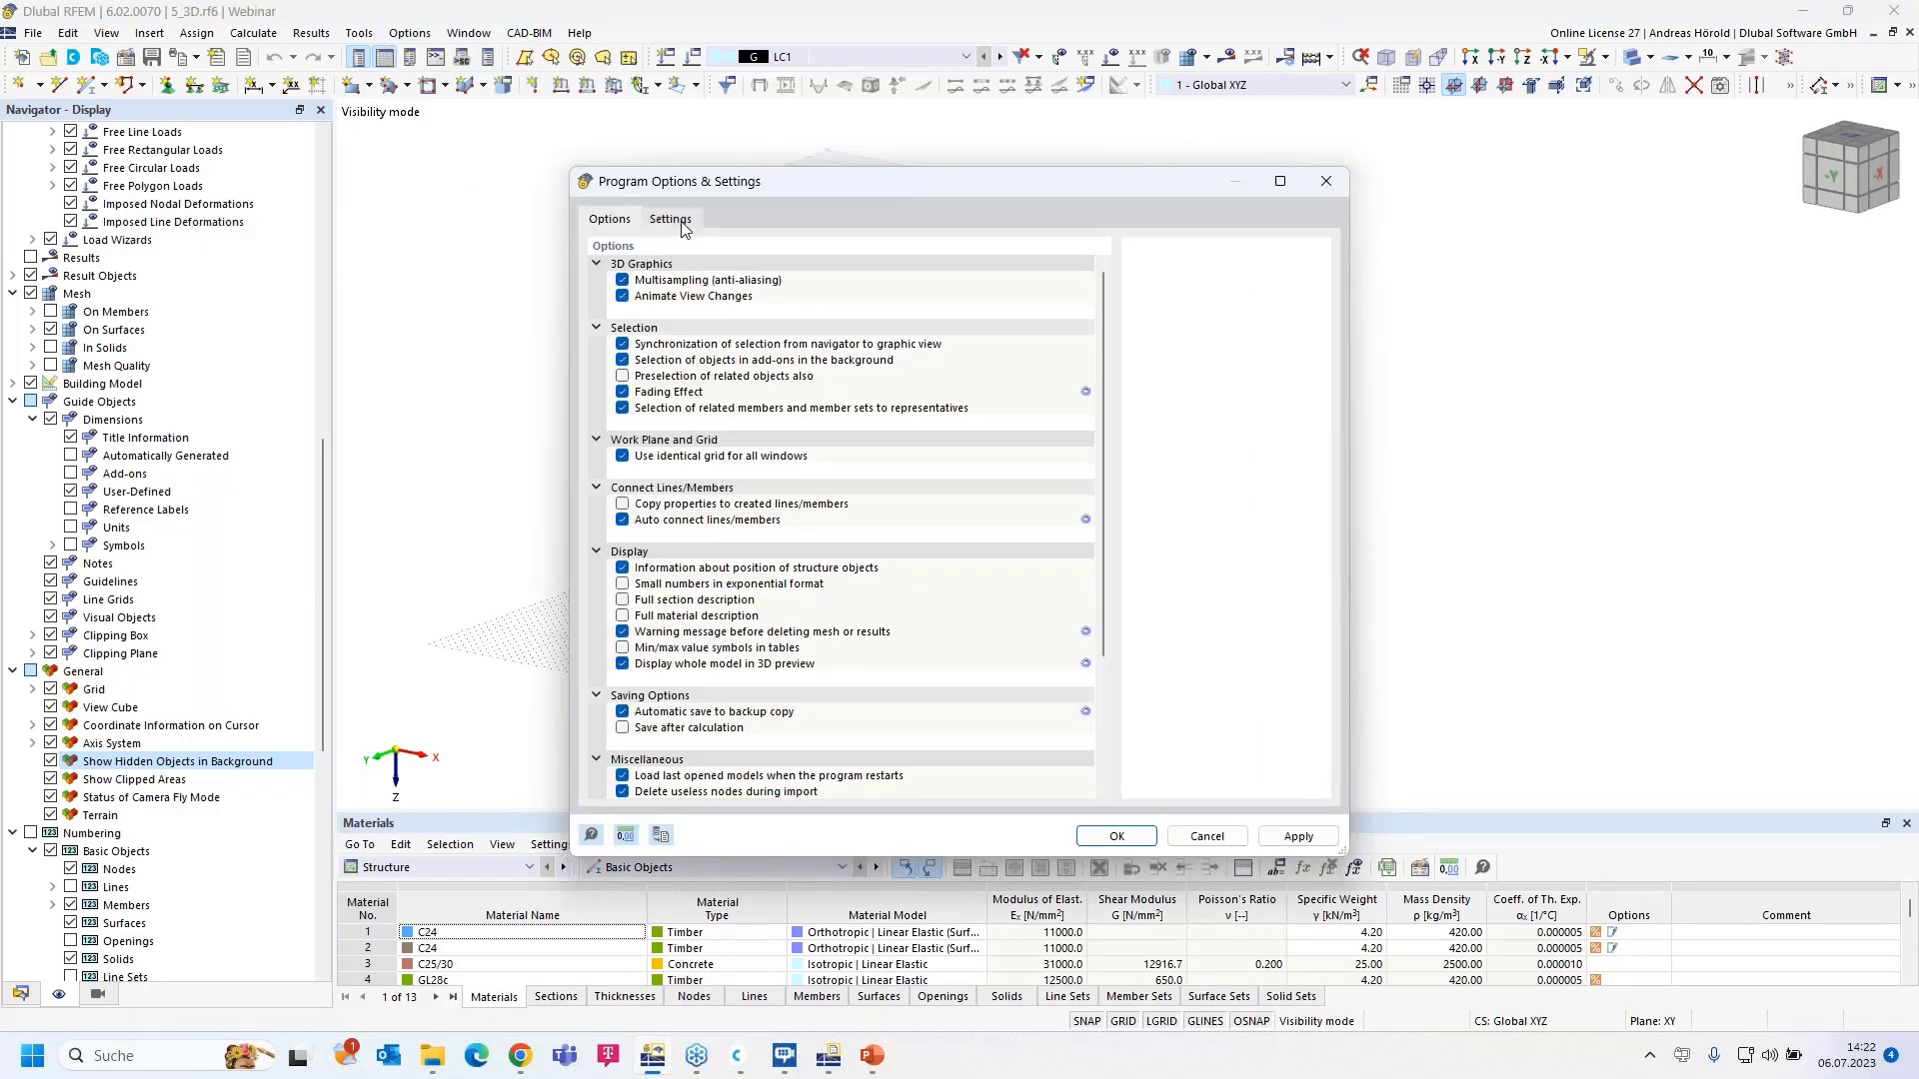
pyautogui.click(684, 221)
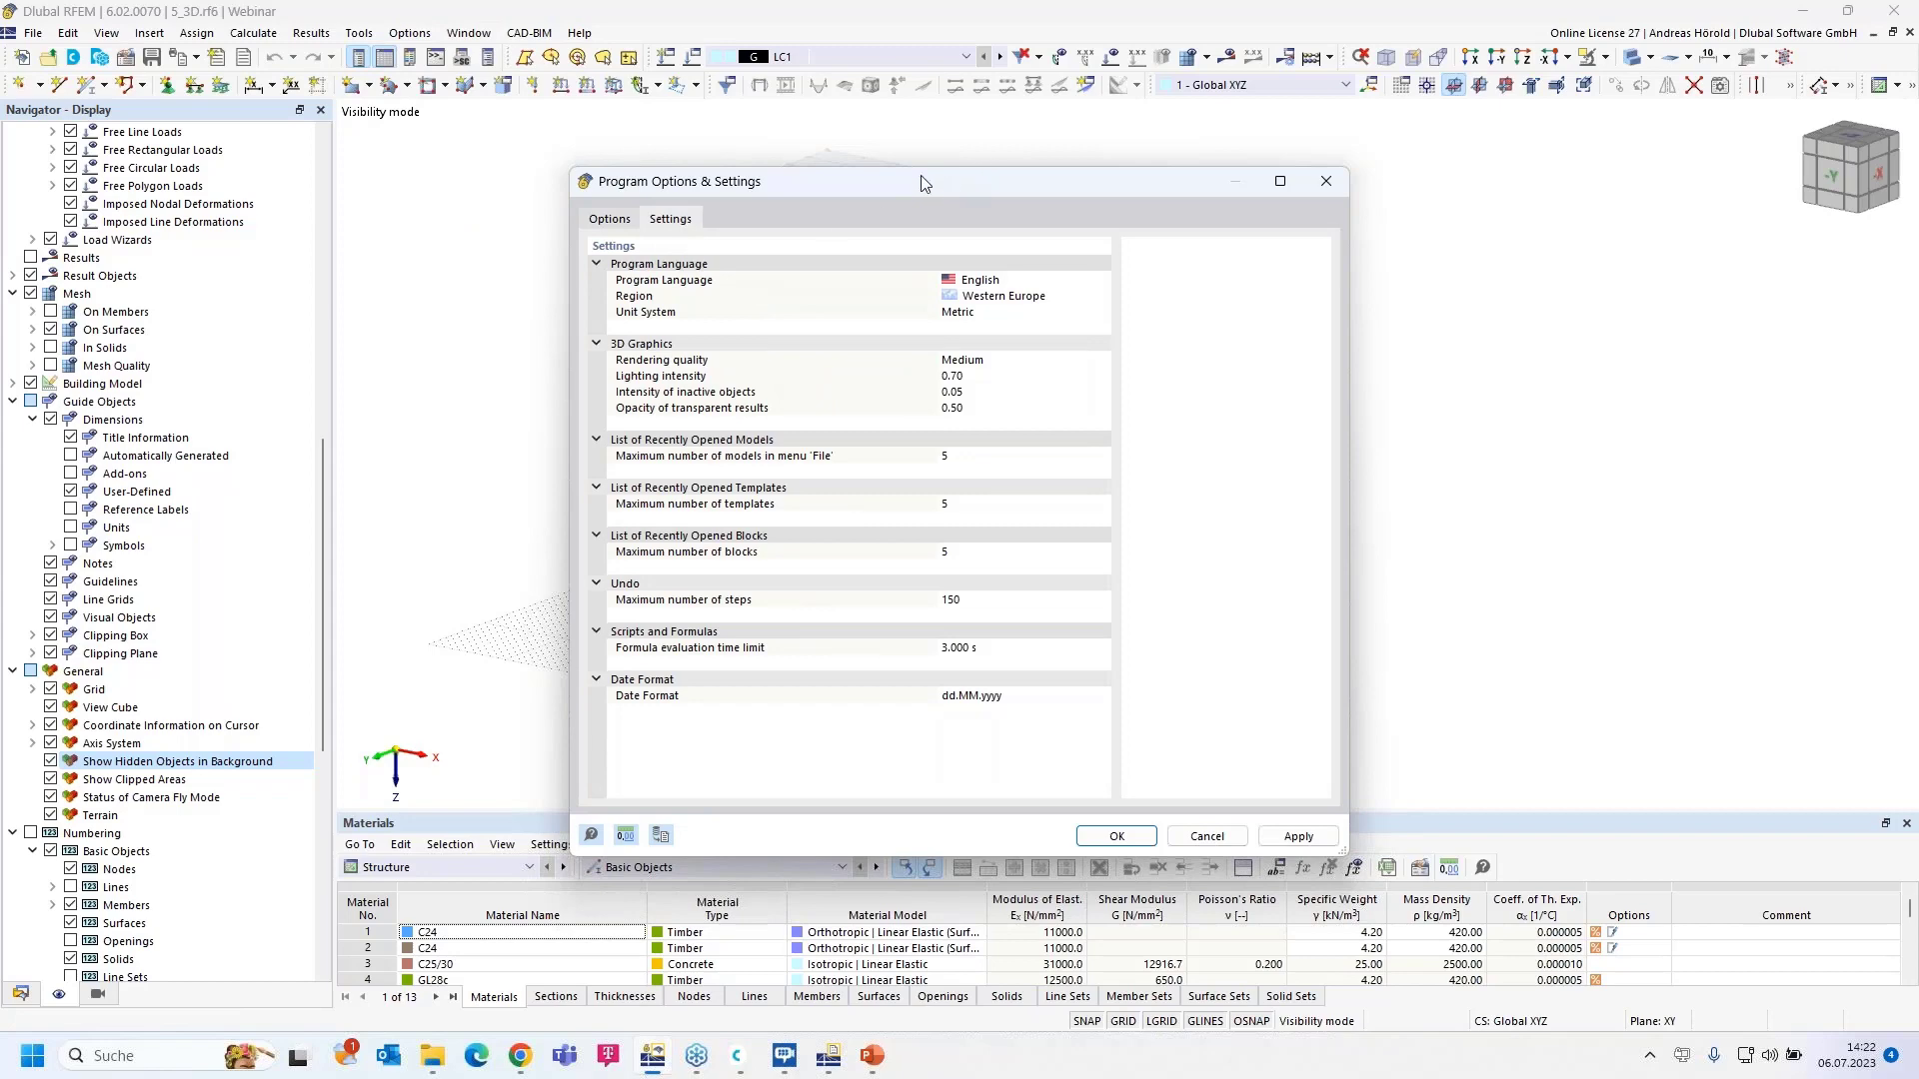
pyautogui.moveTo(870, 186); pyautogui.dragTo(1315, 159)
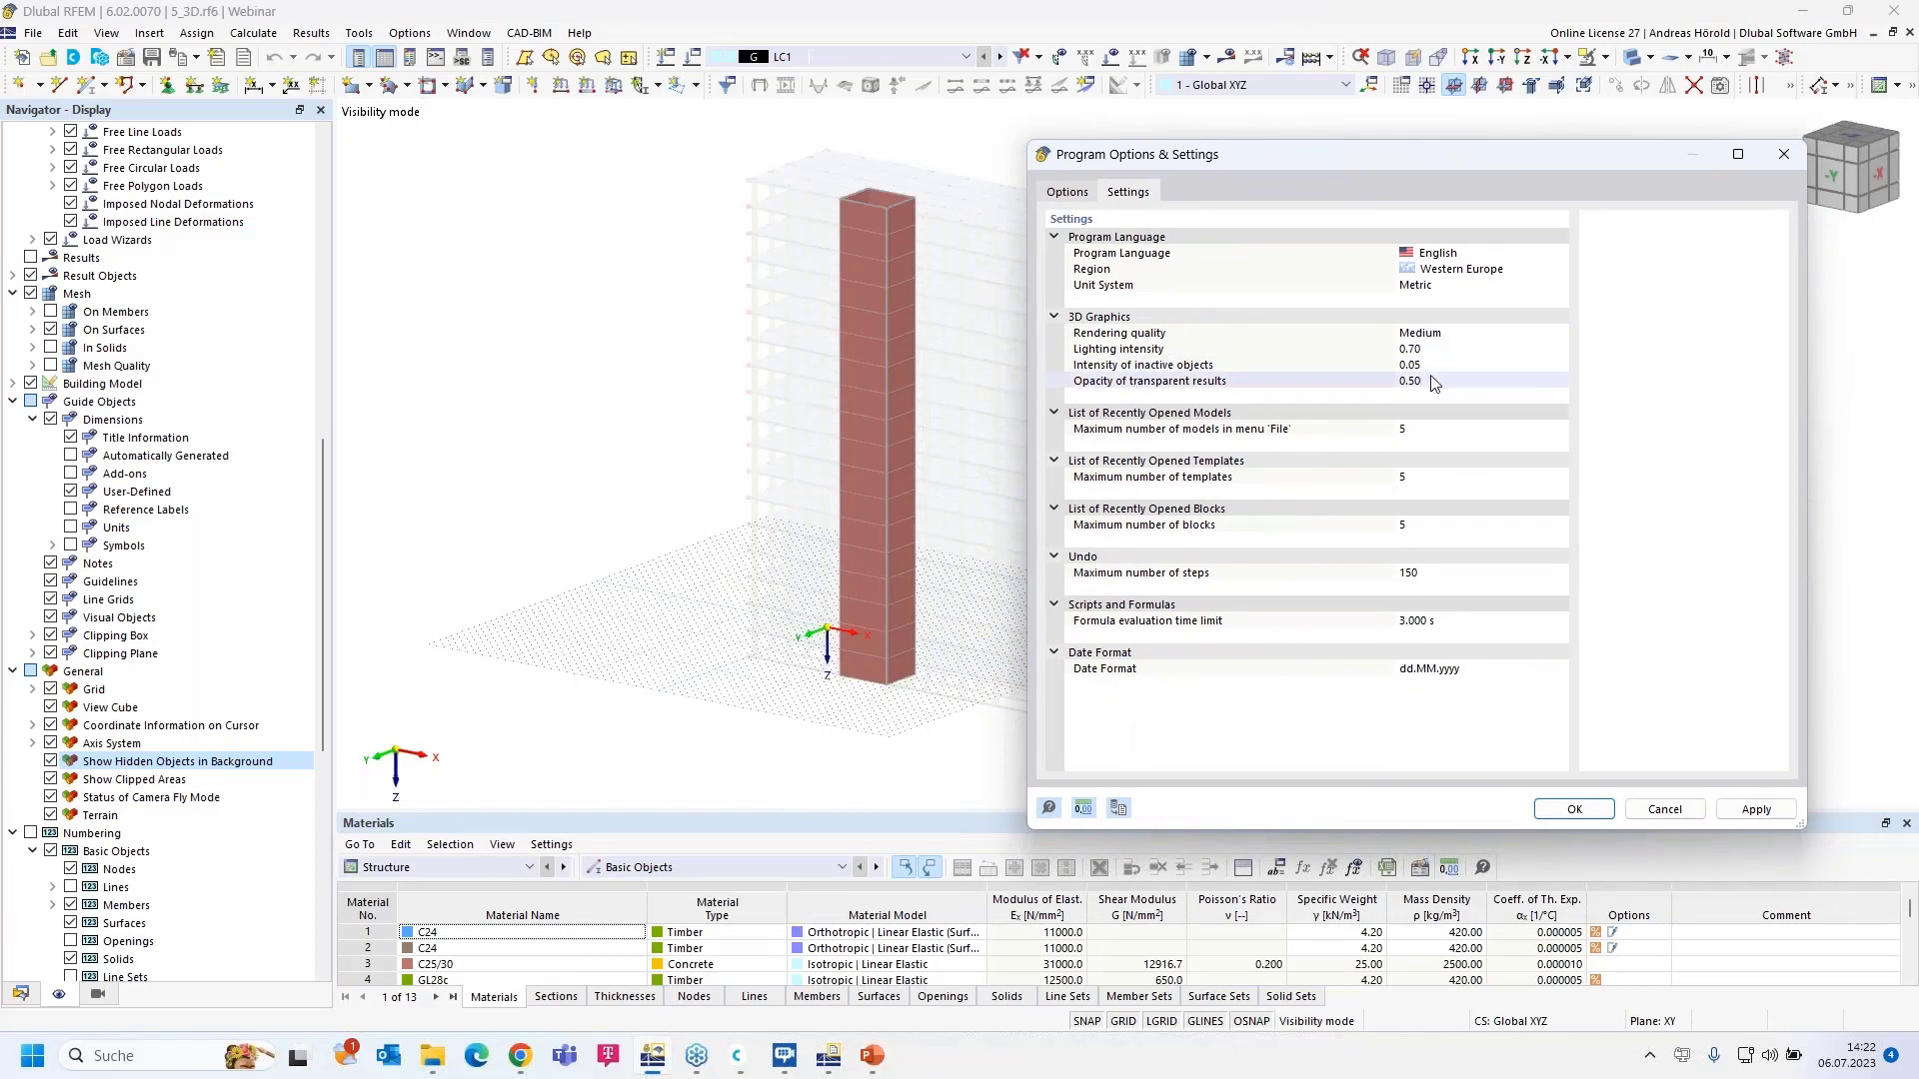
pyautogui.click(1158, 366)
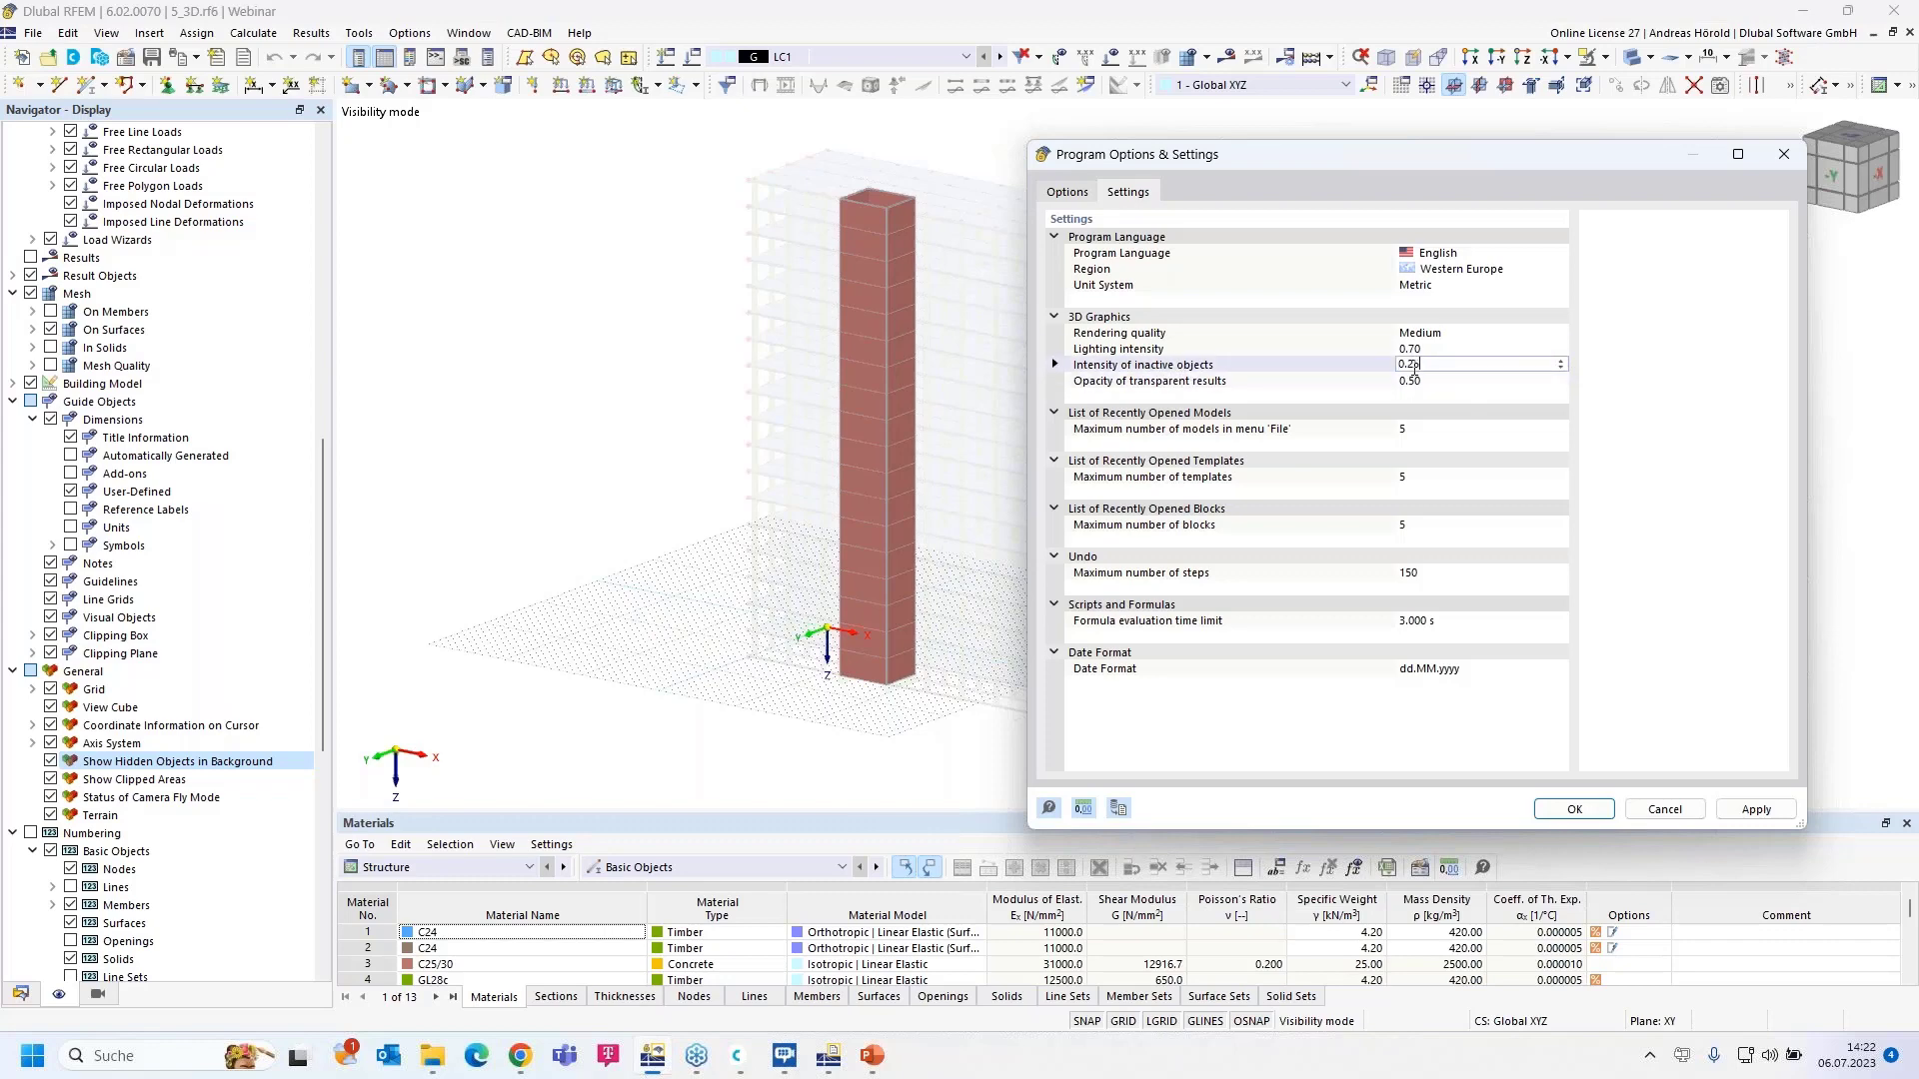
pyautogui.click(1756, 811)
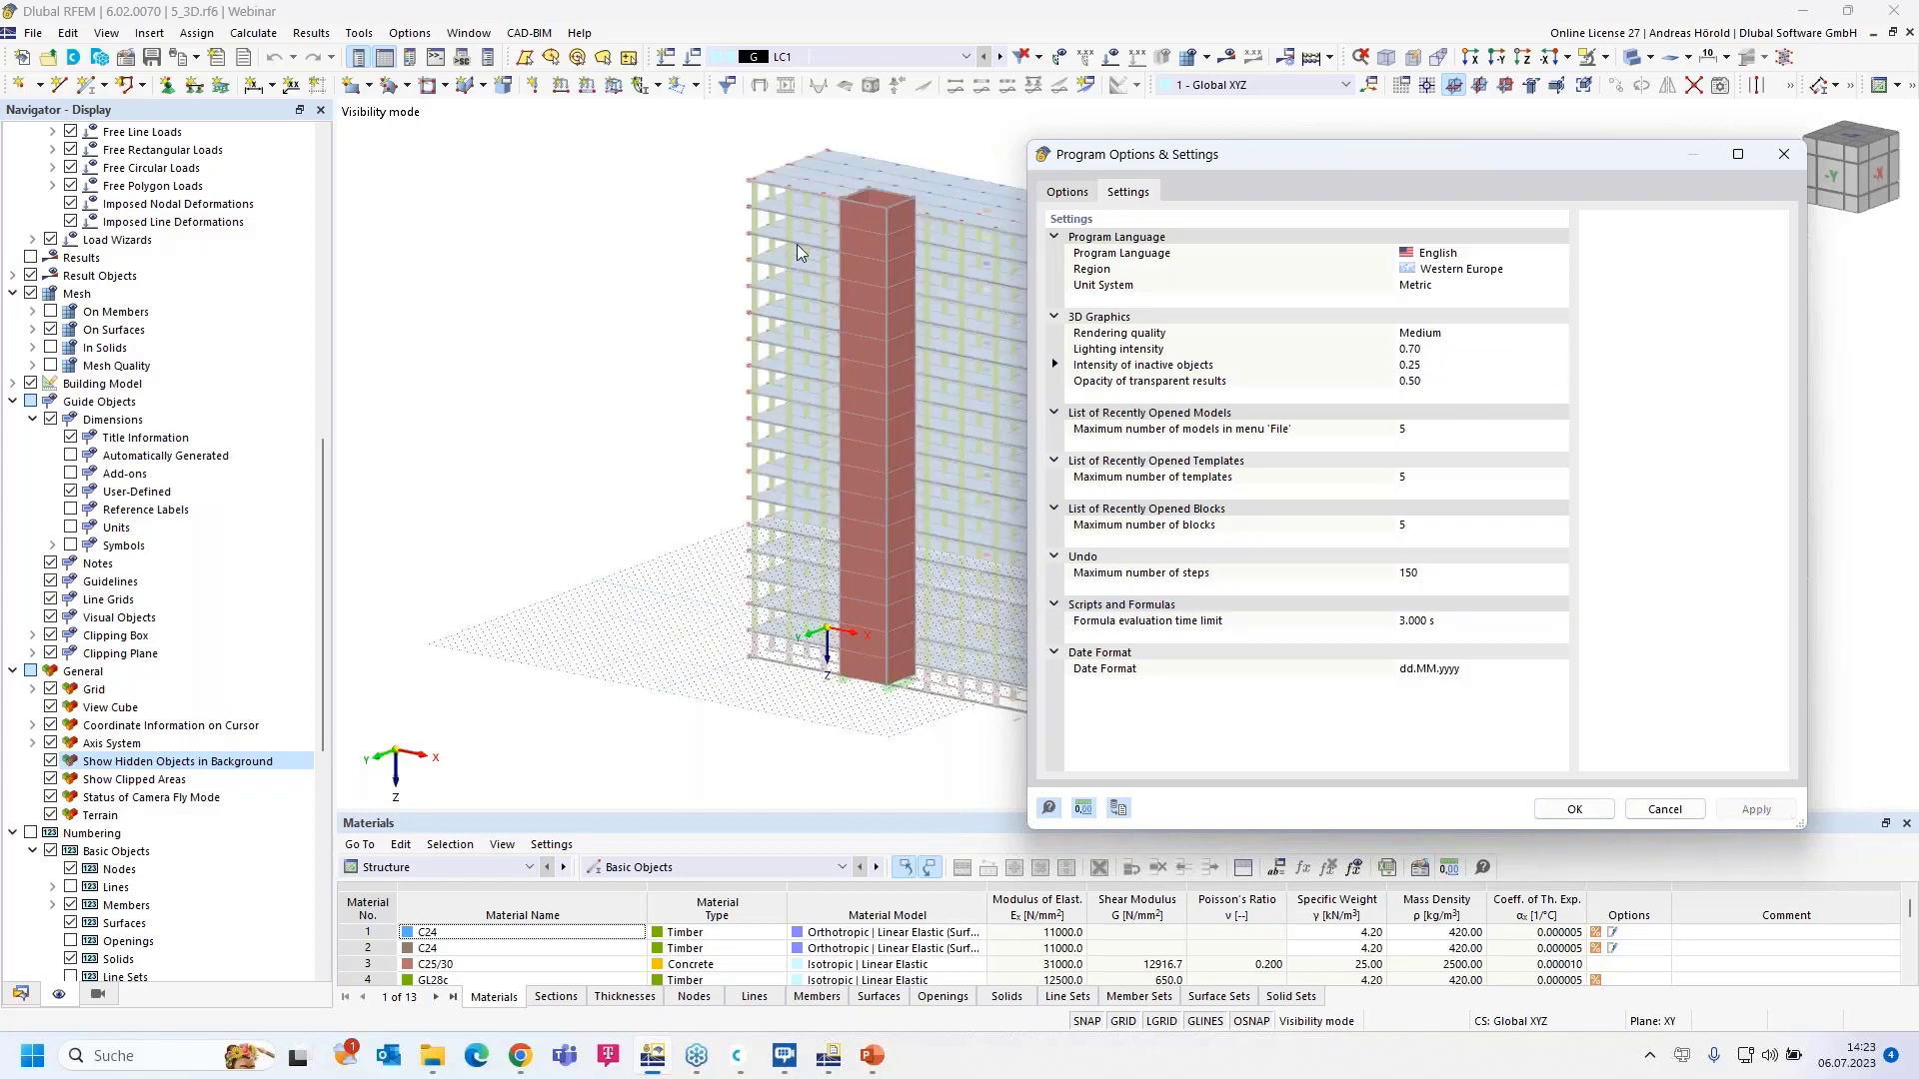
# - Set the intensity of inactive objects to 0.10, apply it and close the program settings
pyautogui.click(1431, 365)
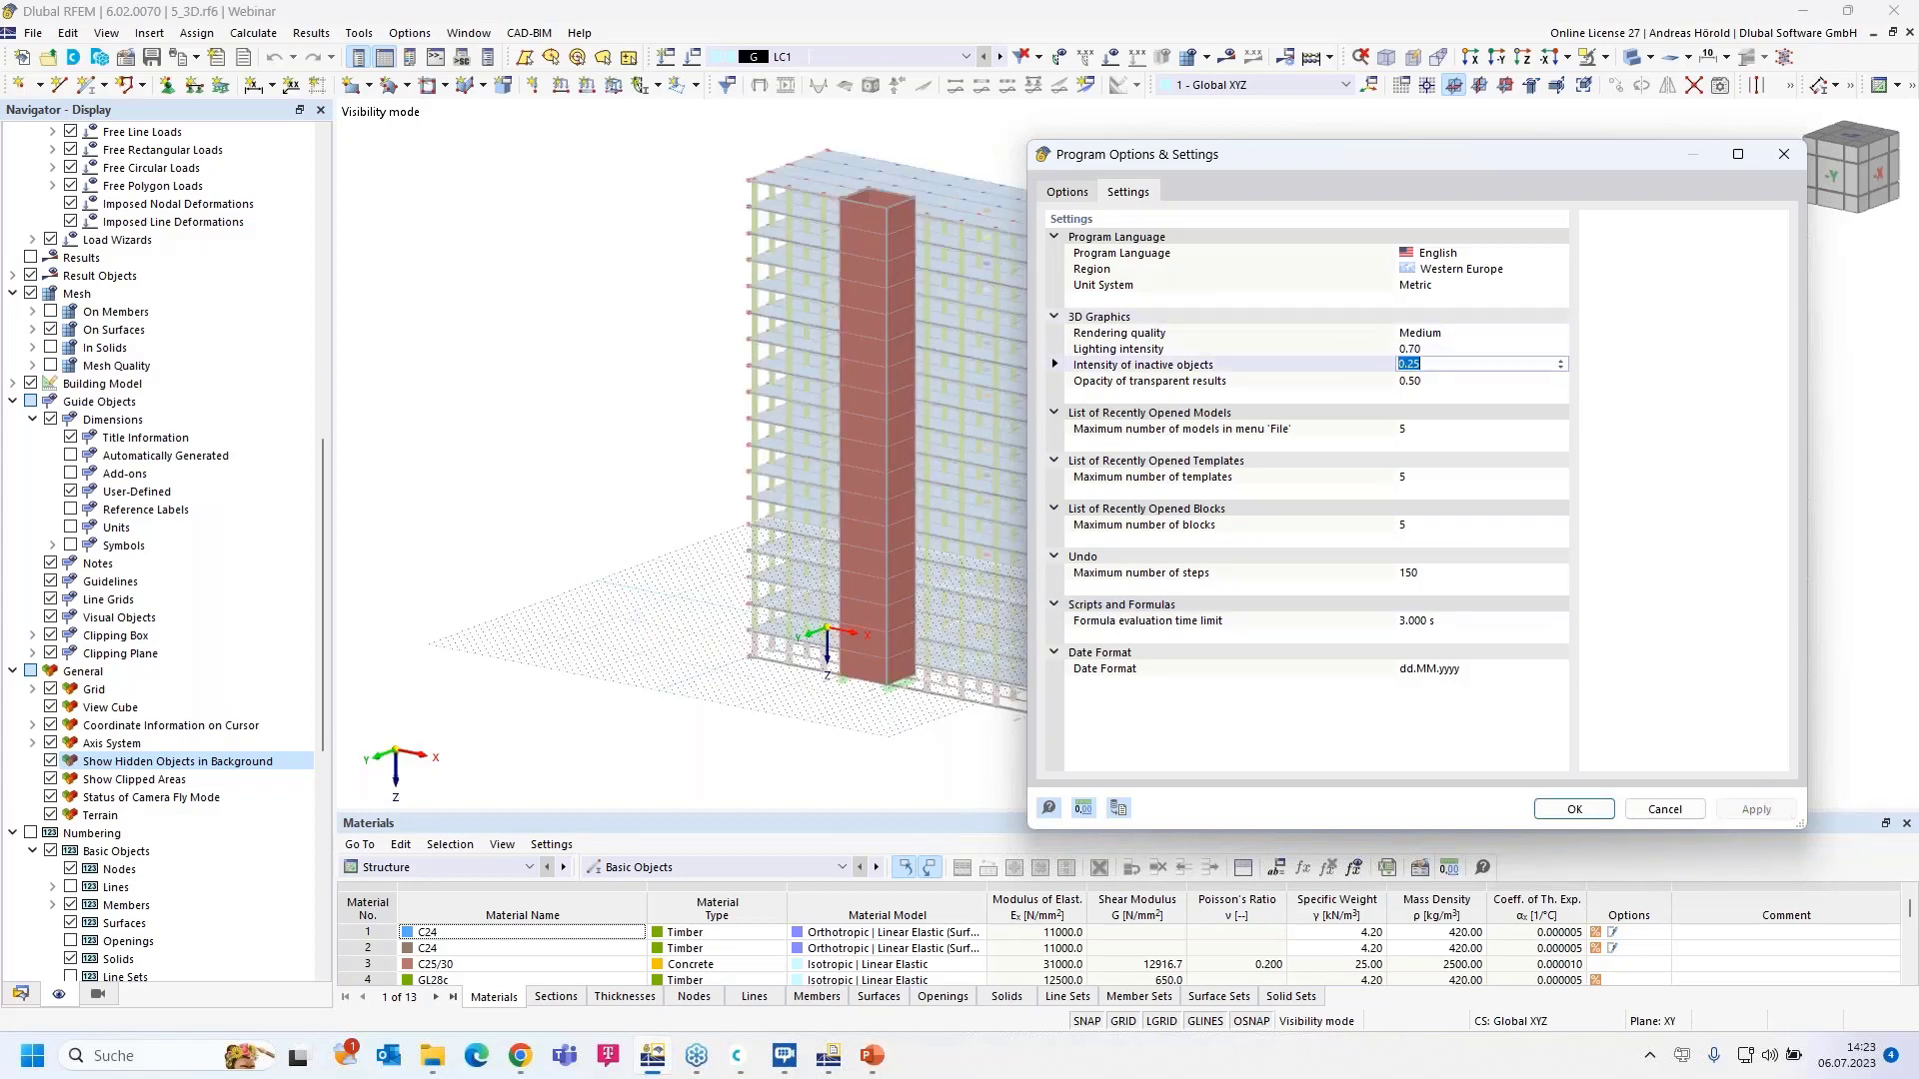
pyautogui.write(',1')
pyautogui.press('Return')
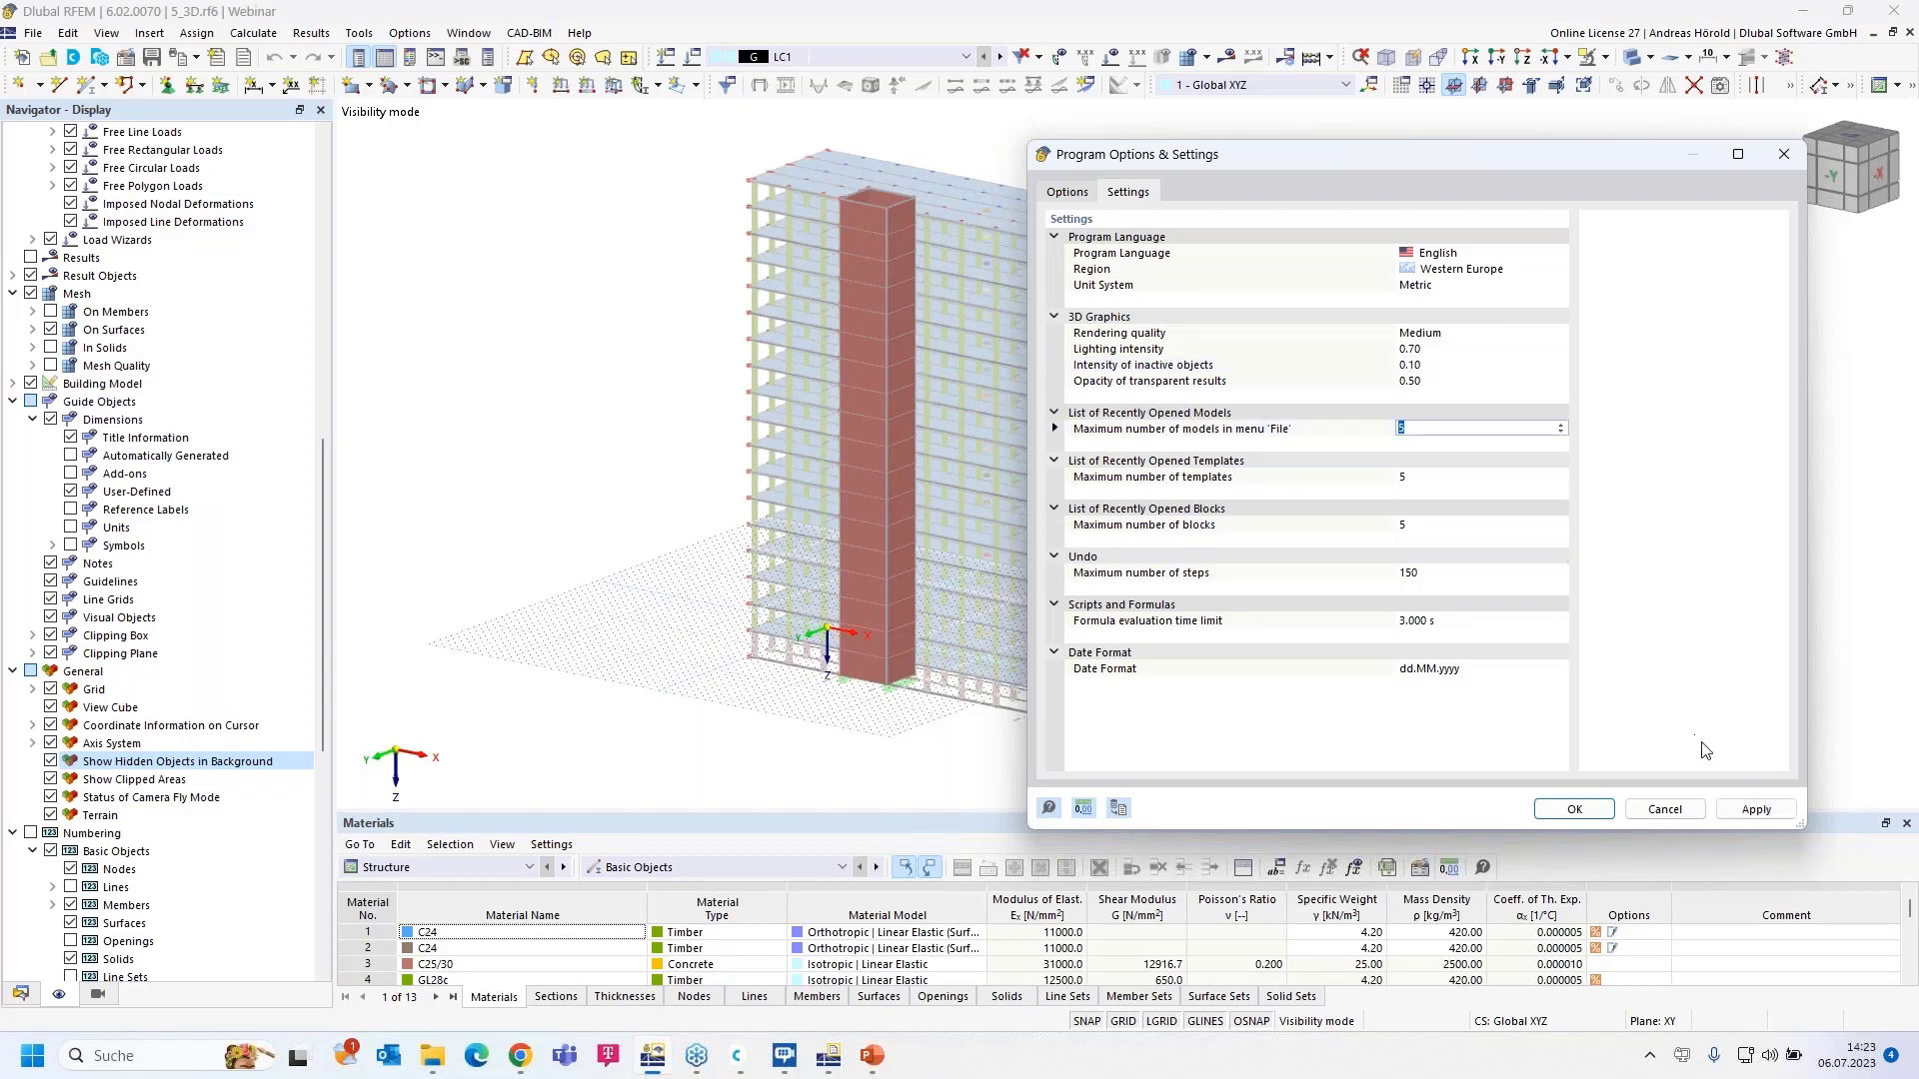
pyautogui.click(1756, 809)
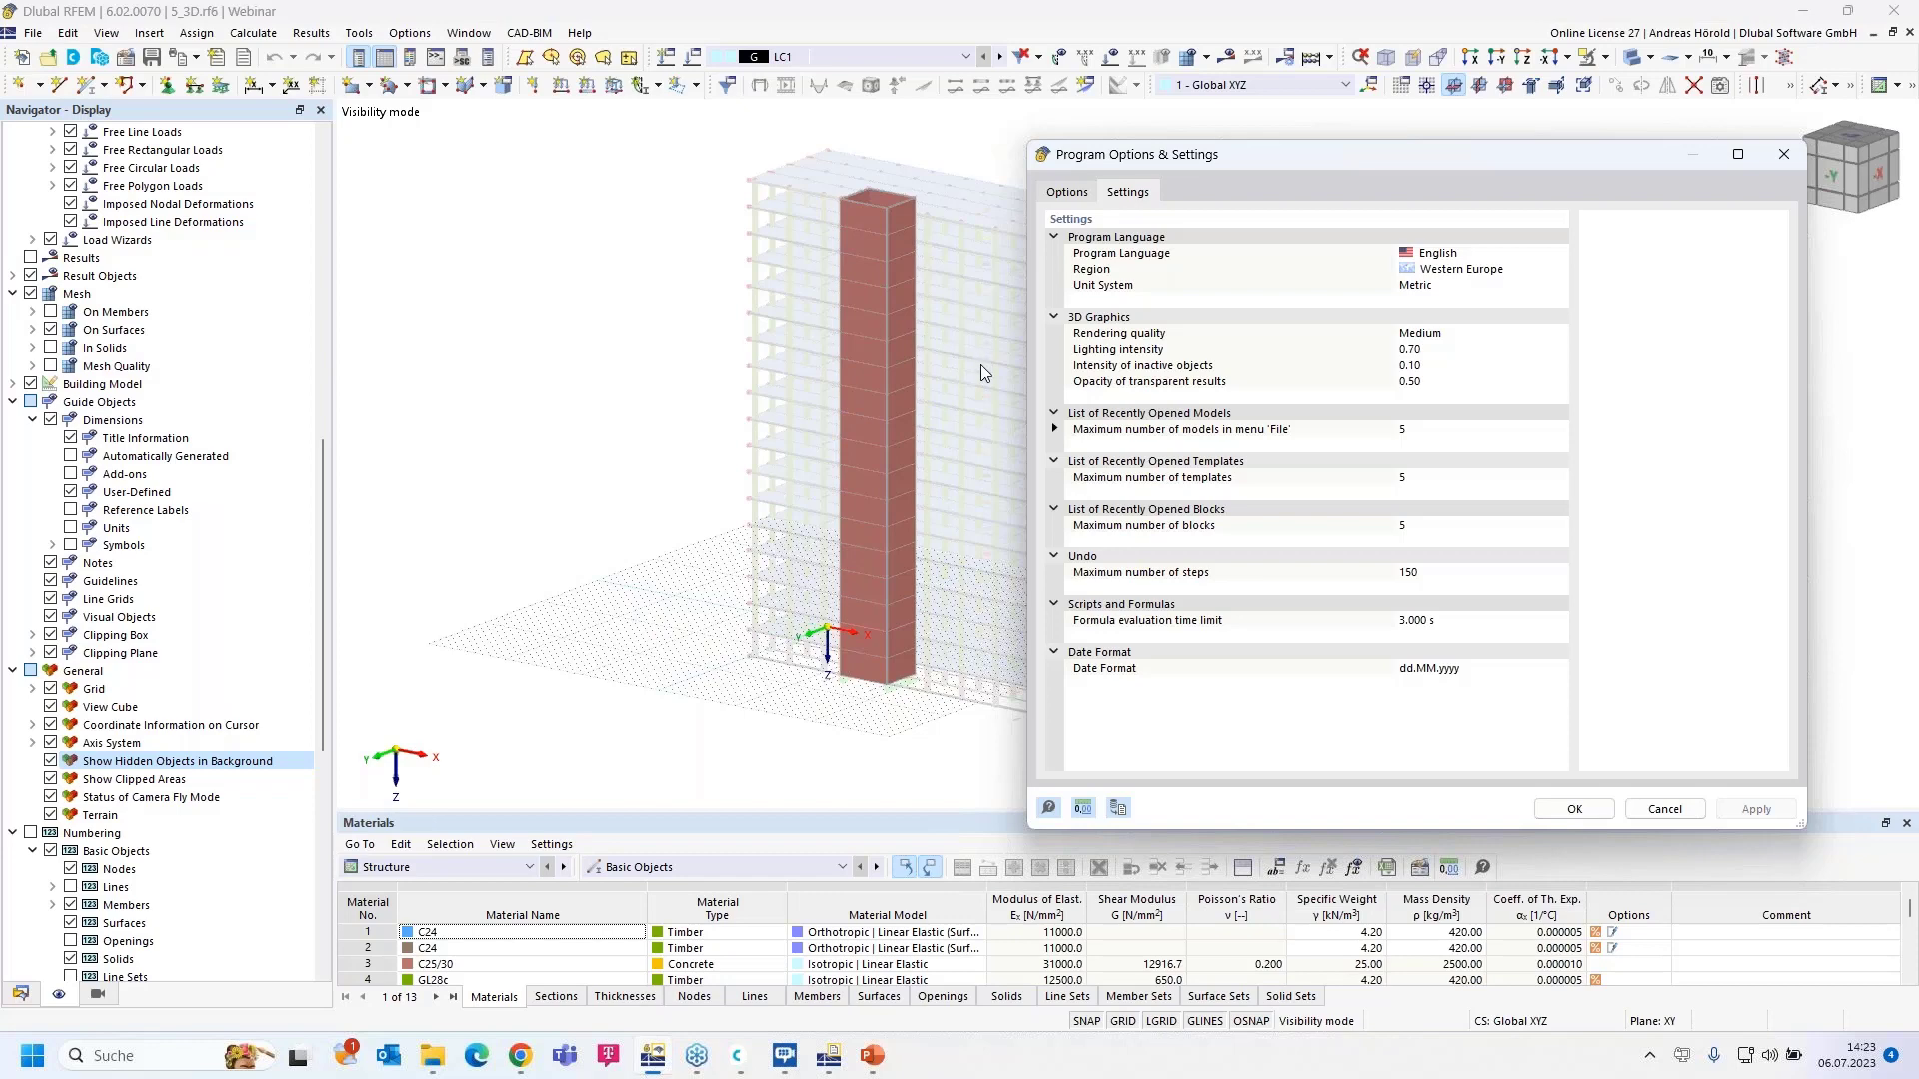
pyautogui.click(1574, 810)
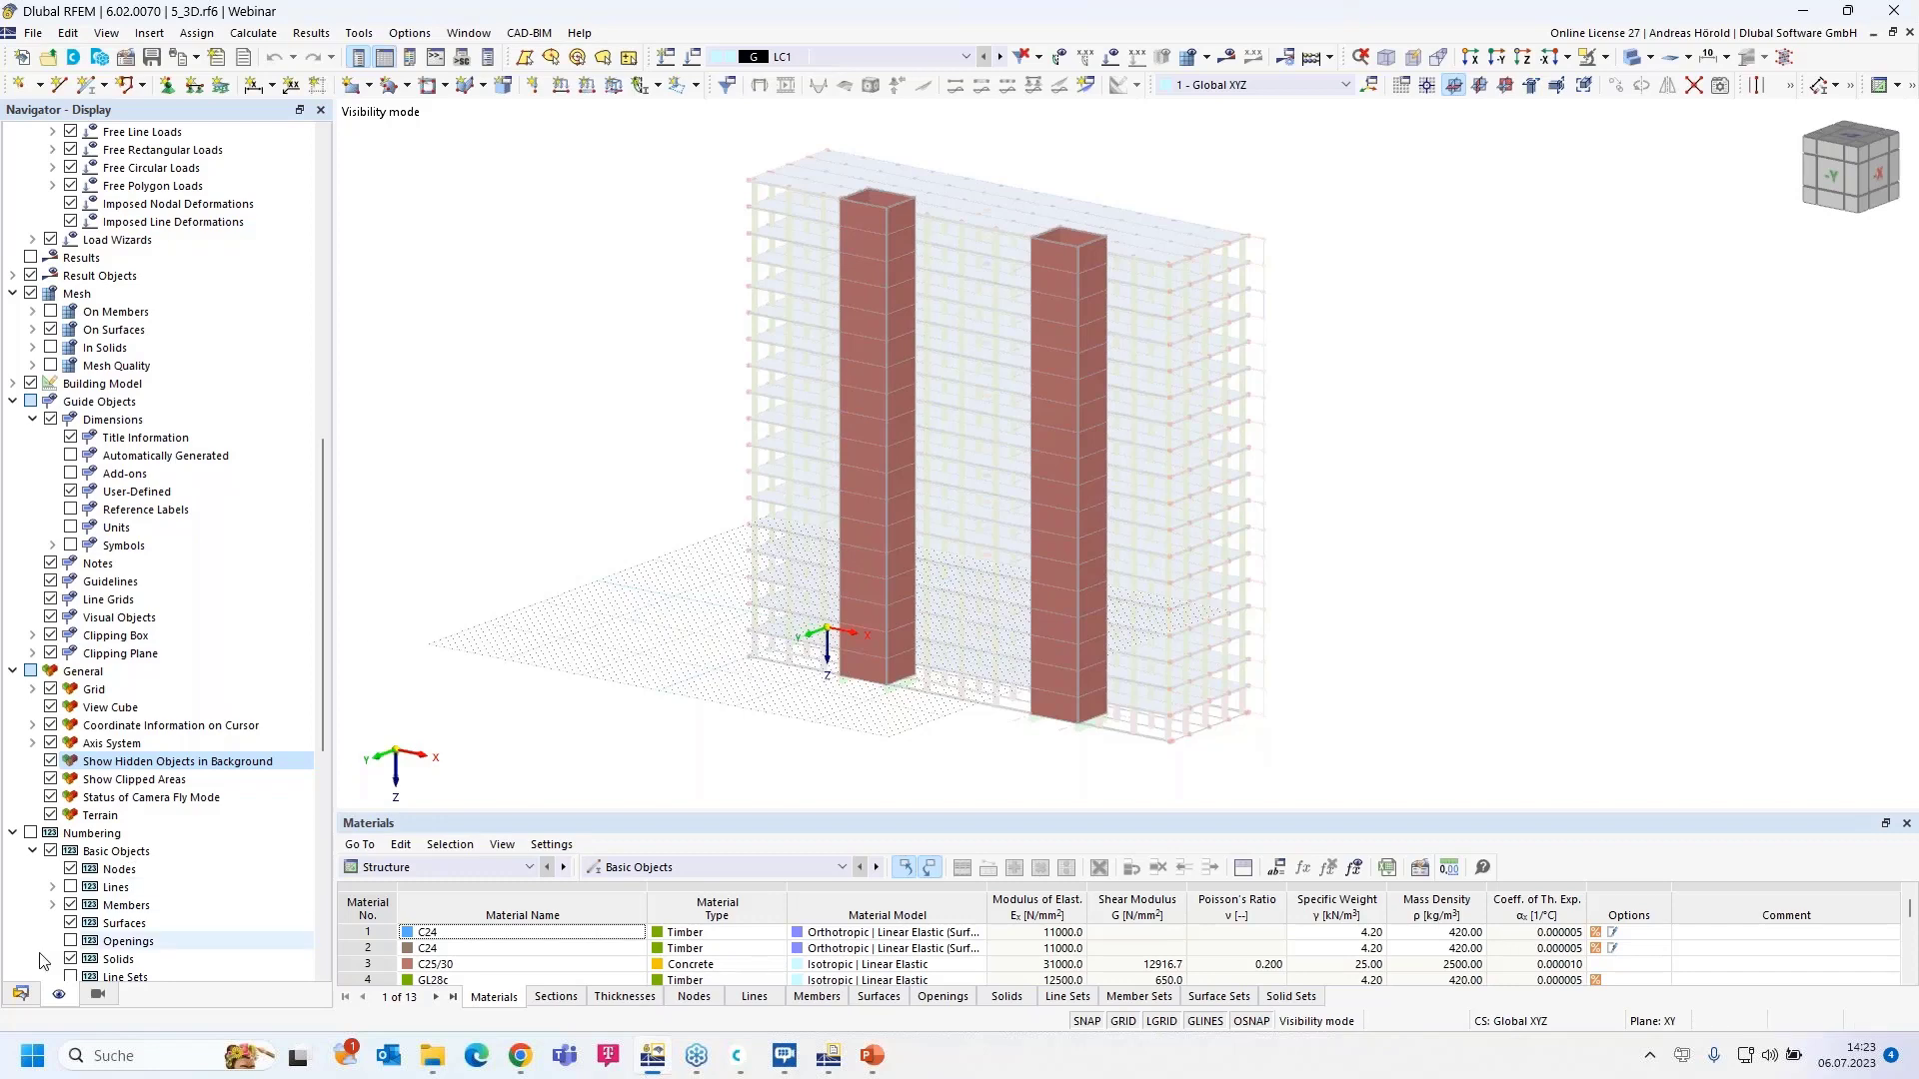
# - Switch to the 1_Bus station model and display its global deformation results for load case LC1 - Self-weight
pyautogui.click(20, 993)
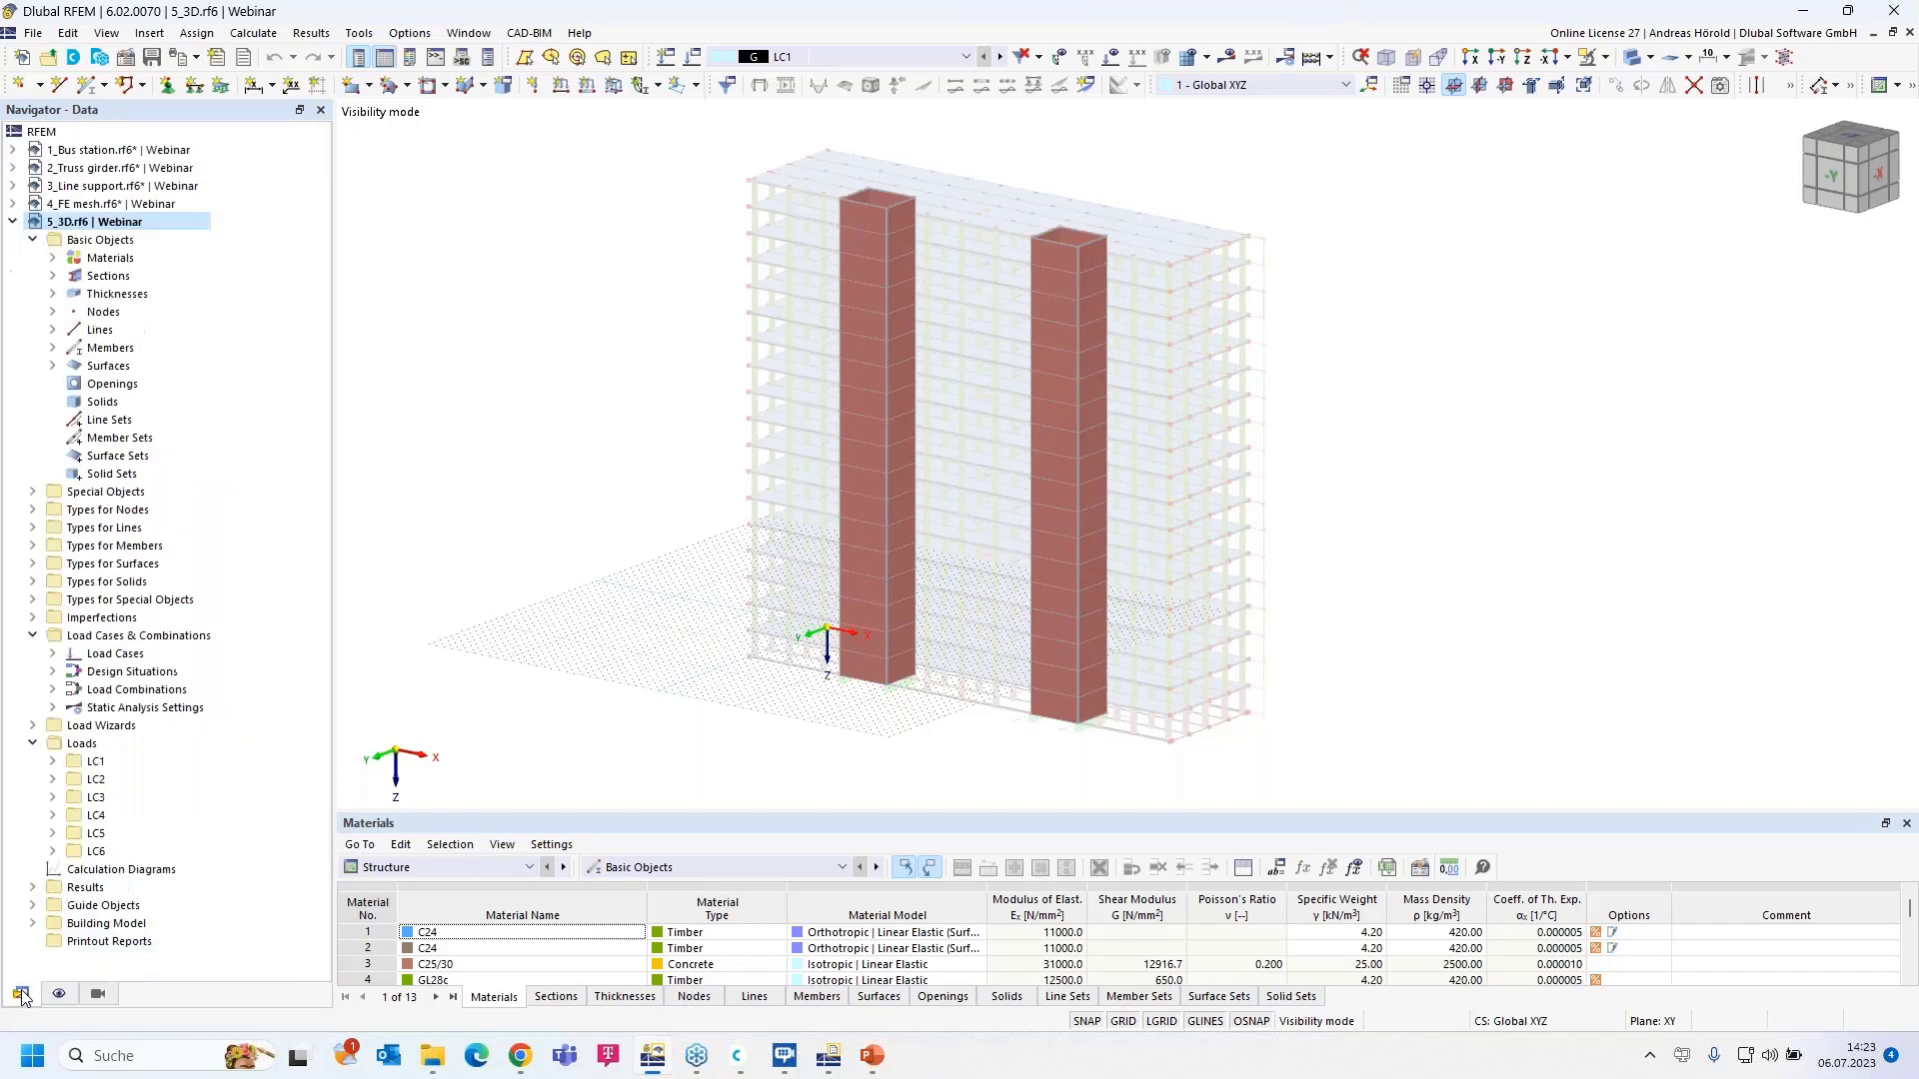
pyautogui.click(95, 150)
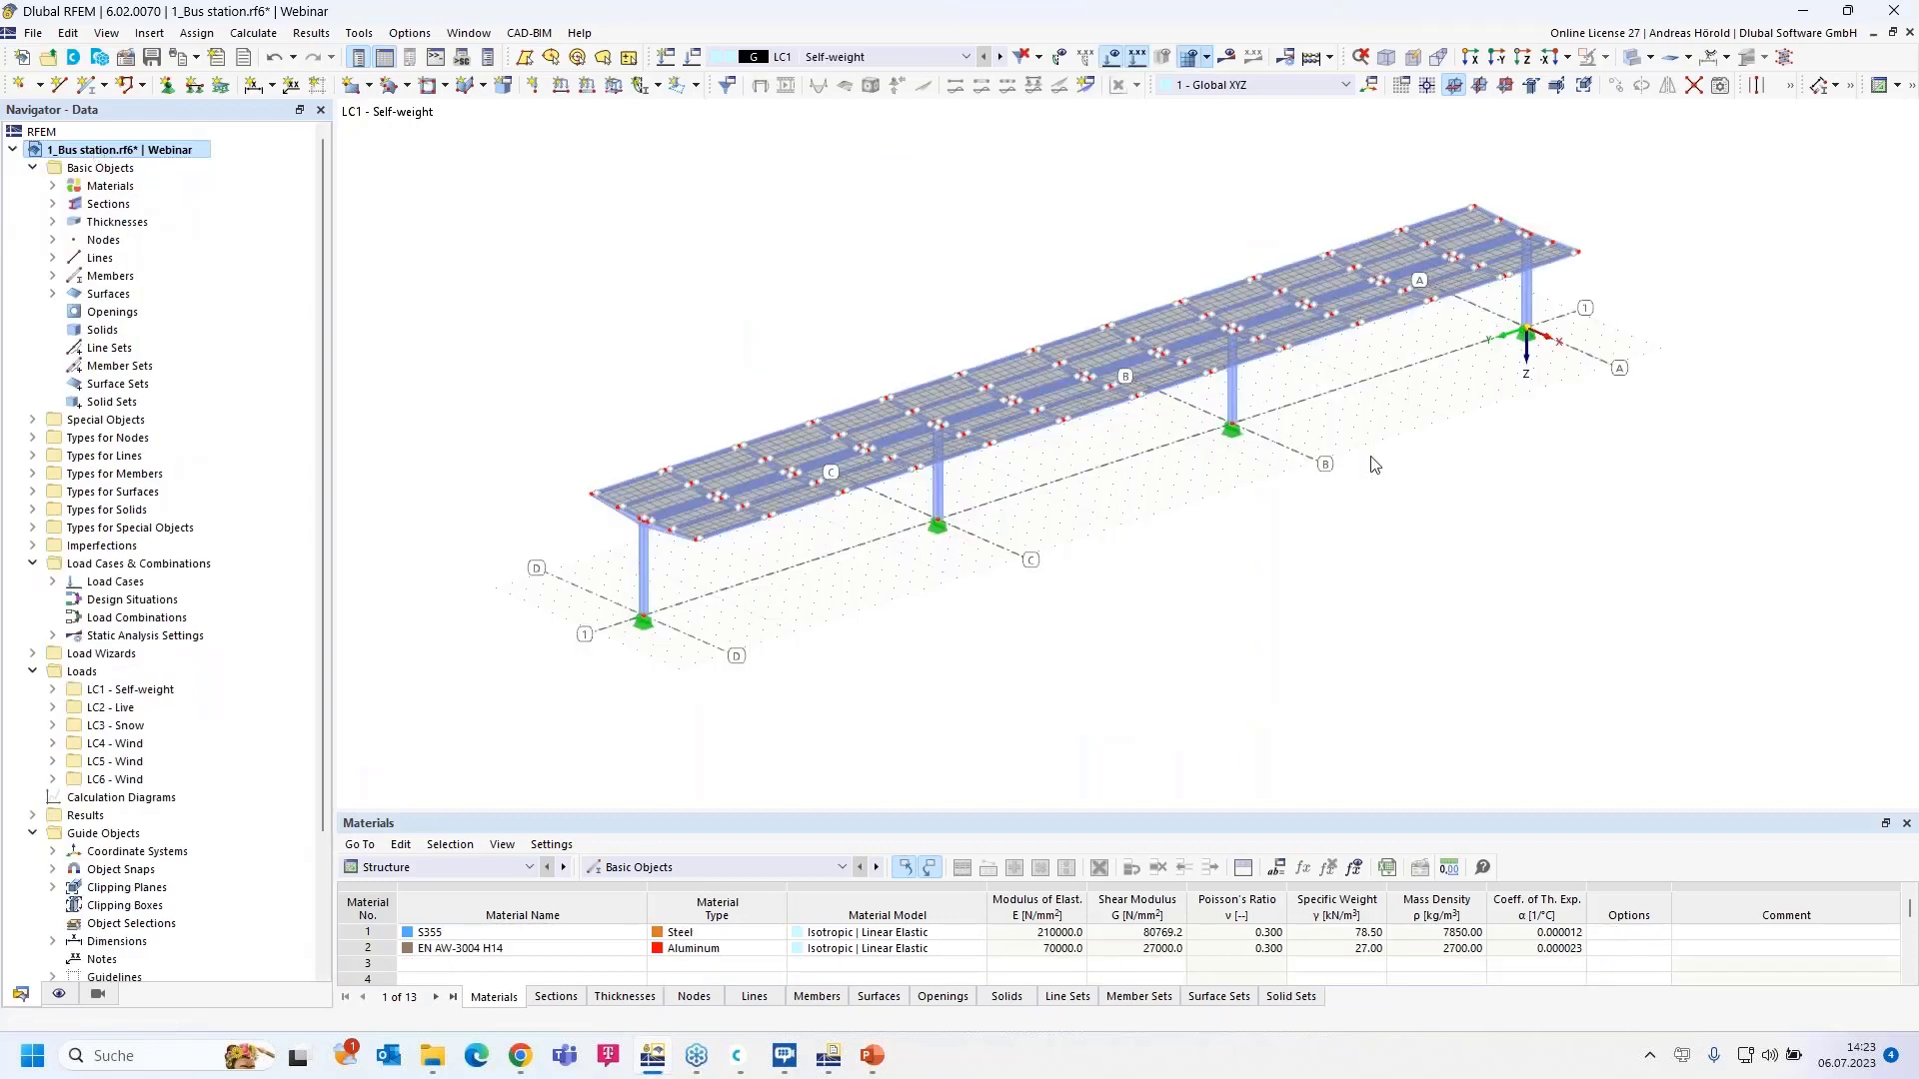
pyautogui.click(1231, 57)
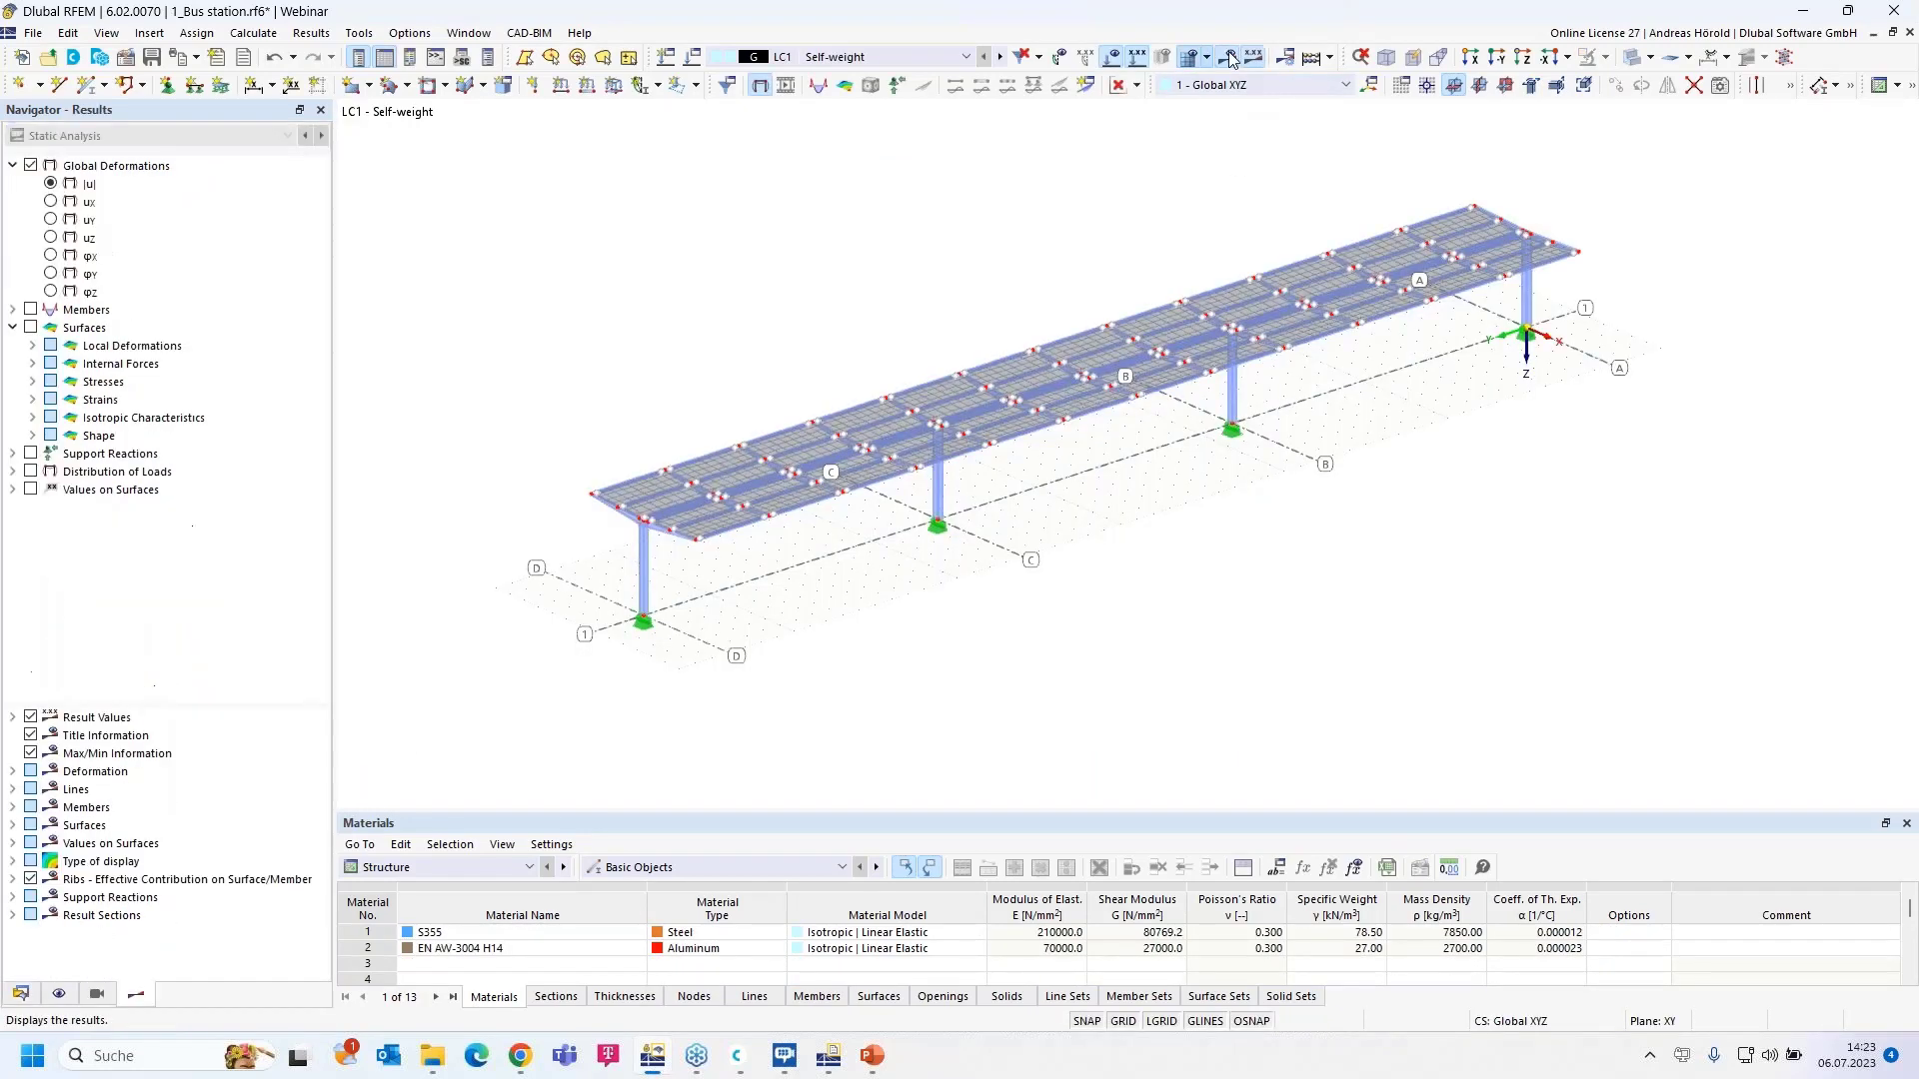
pyautogui.moveTo(1397, 700)
pyautogui.keyDown('ctrl'); pyautogui.mouseDown(button='middle')
pyautogui.moveTo(1360, 643)
pyautogui.moveTo(1397, 690)
pyautogui.moveTo(1423, 686)
pyautogui.mouseUp(button='middle'); pyautogui.keyUp('ctrl')
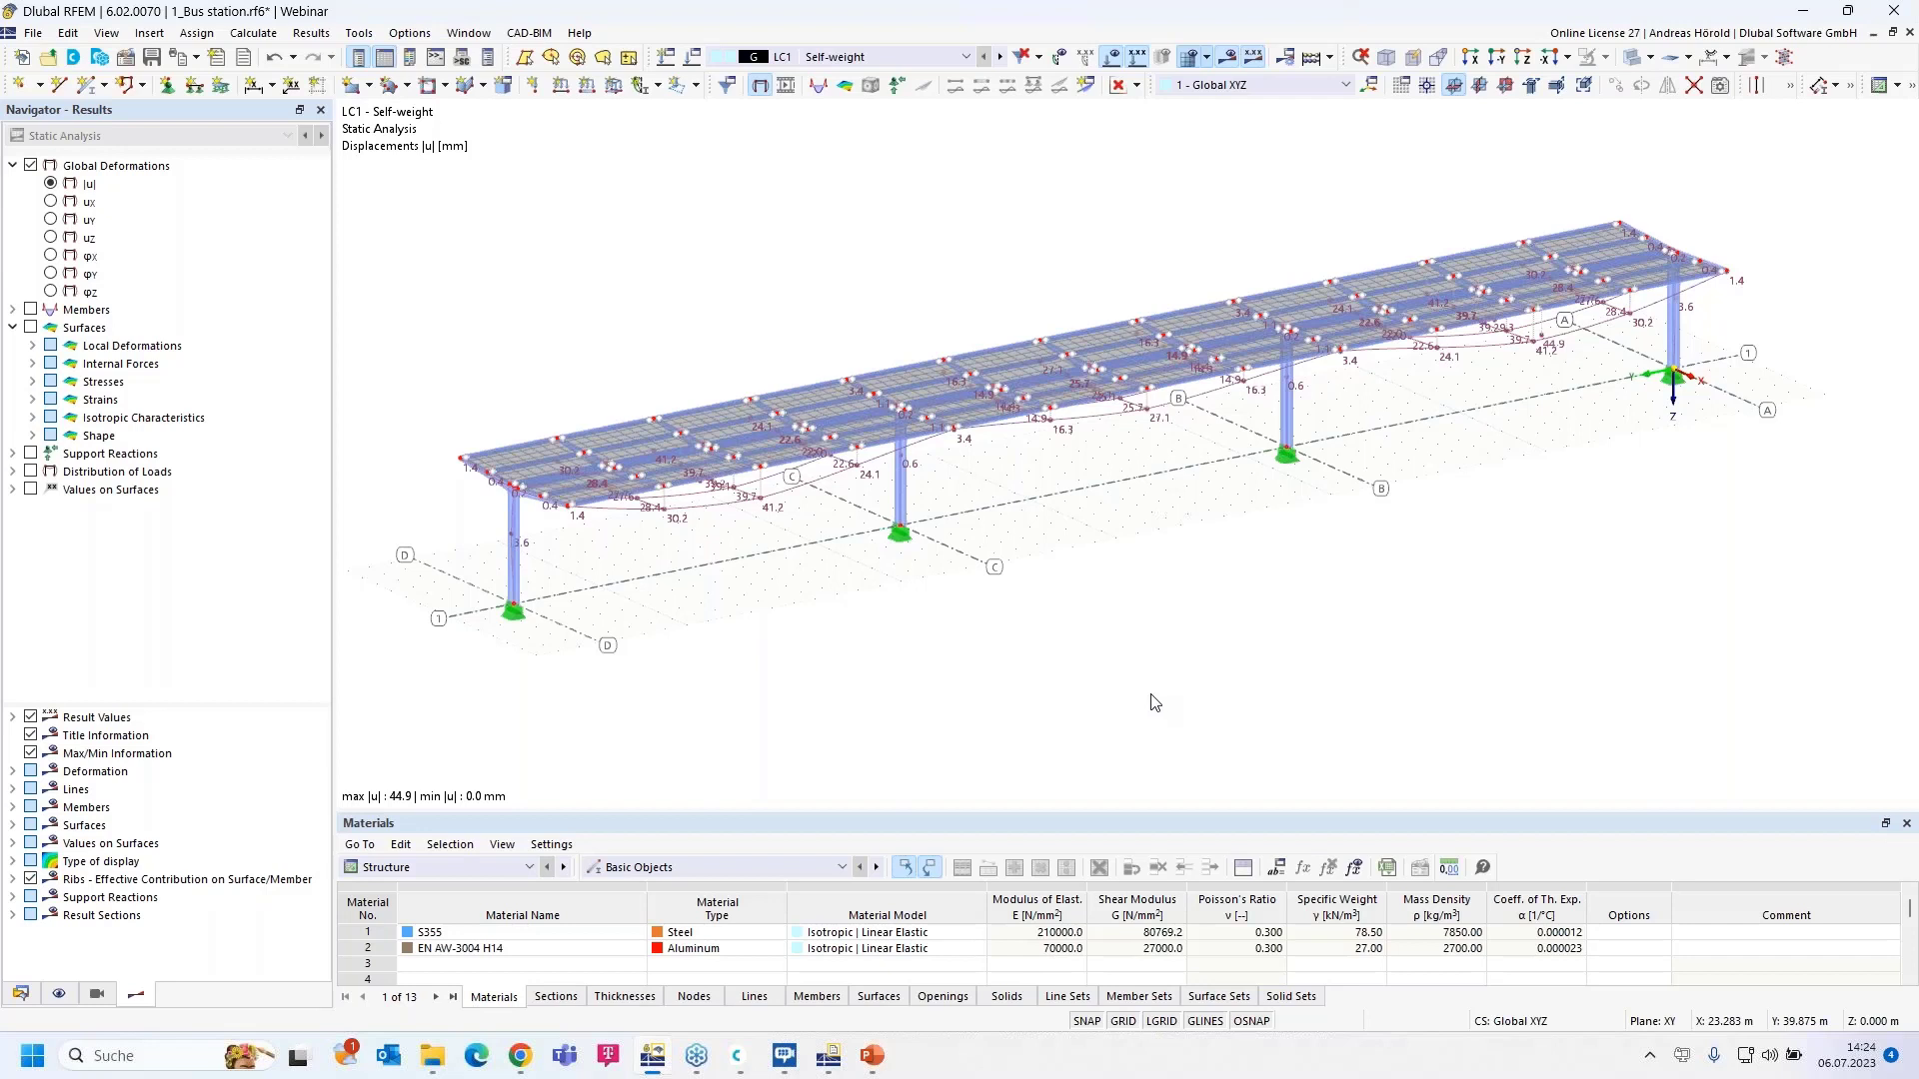
# - Open the control panel with the result display factors and set the general deformations factor to 100
pyautogui.click(410, 60)
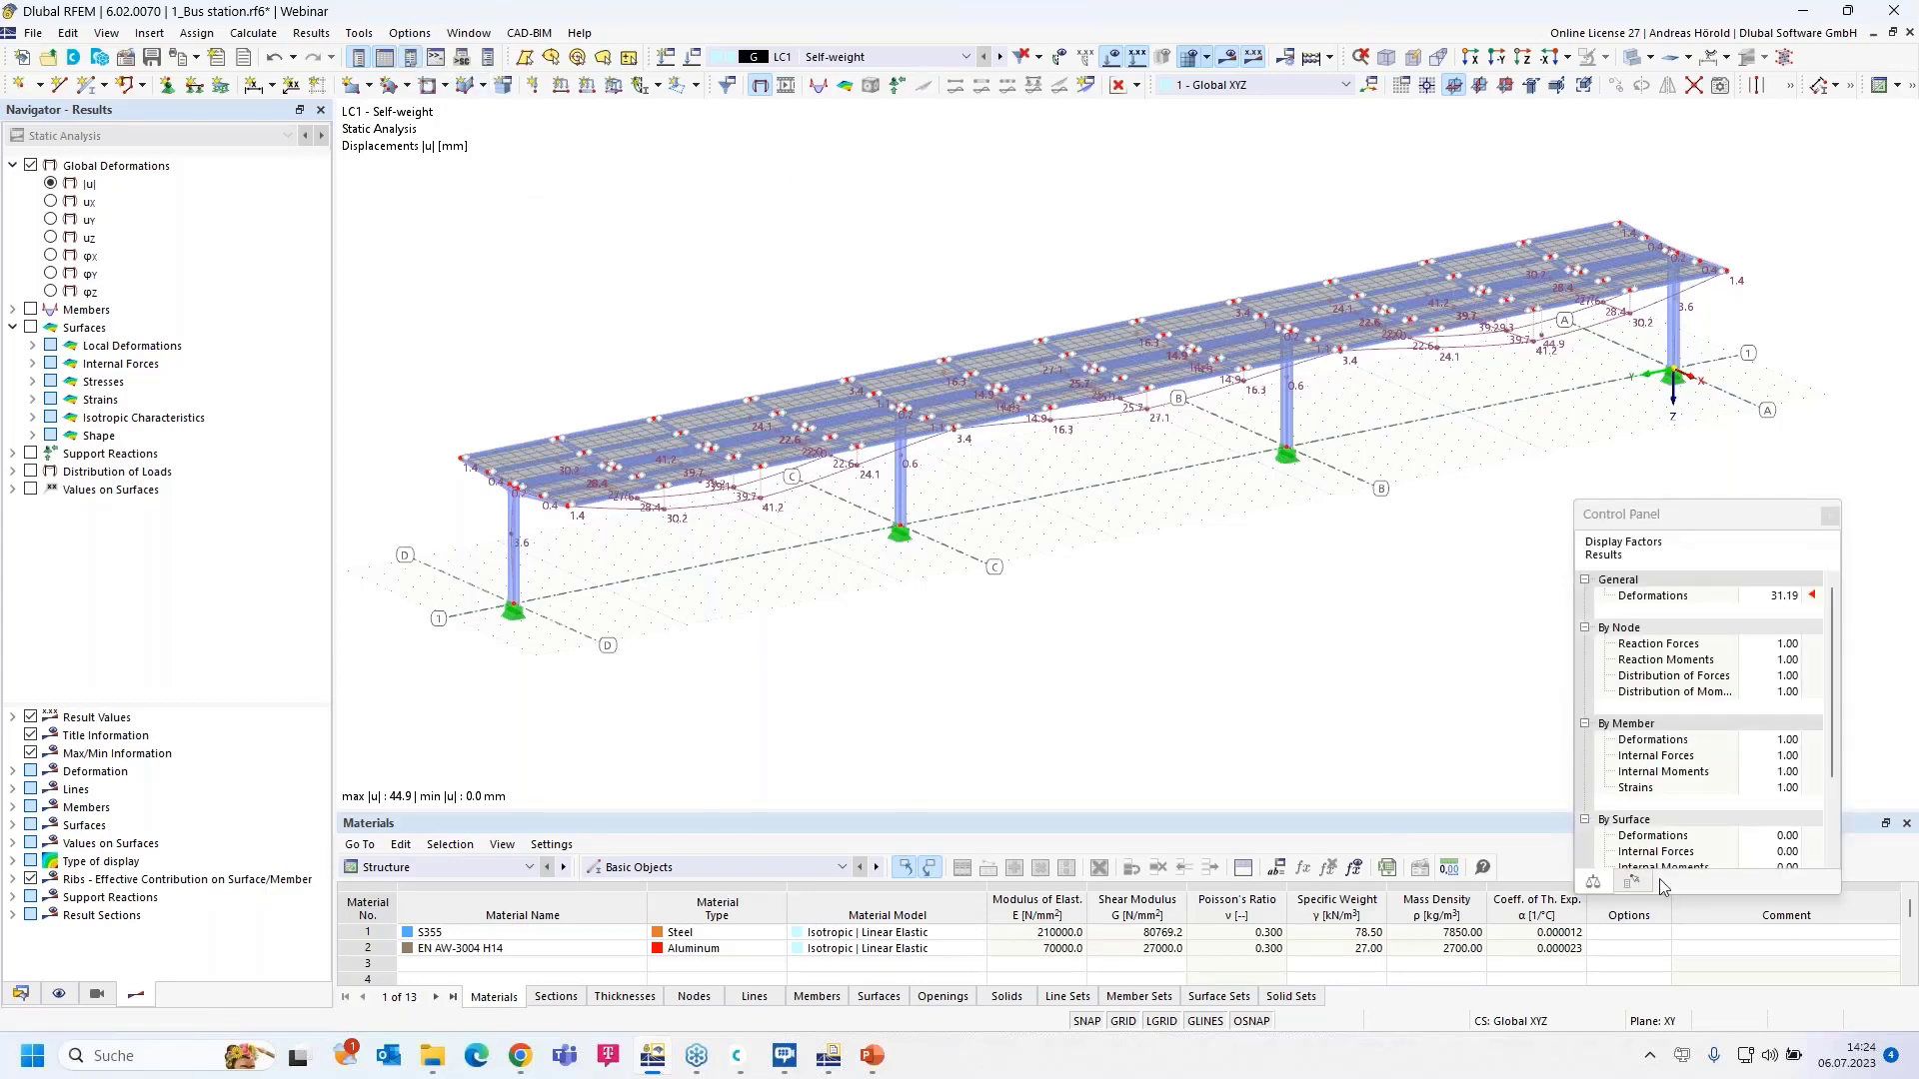
pyautogui.click(1779, 596)
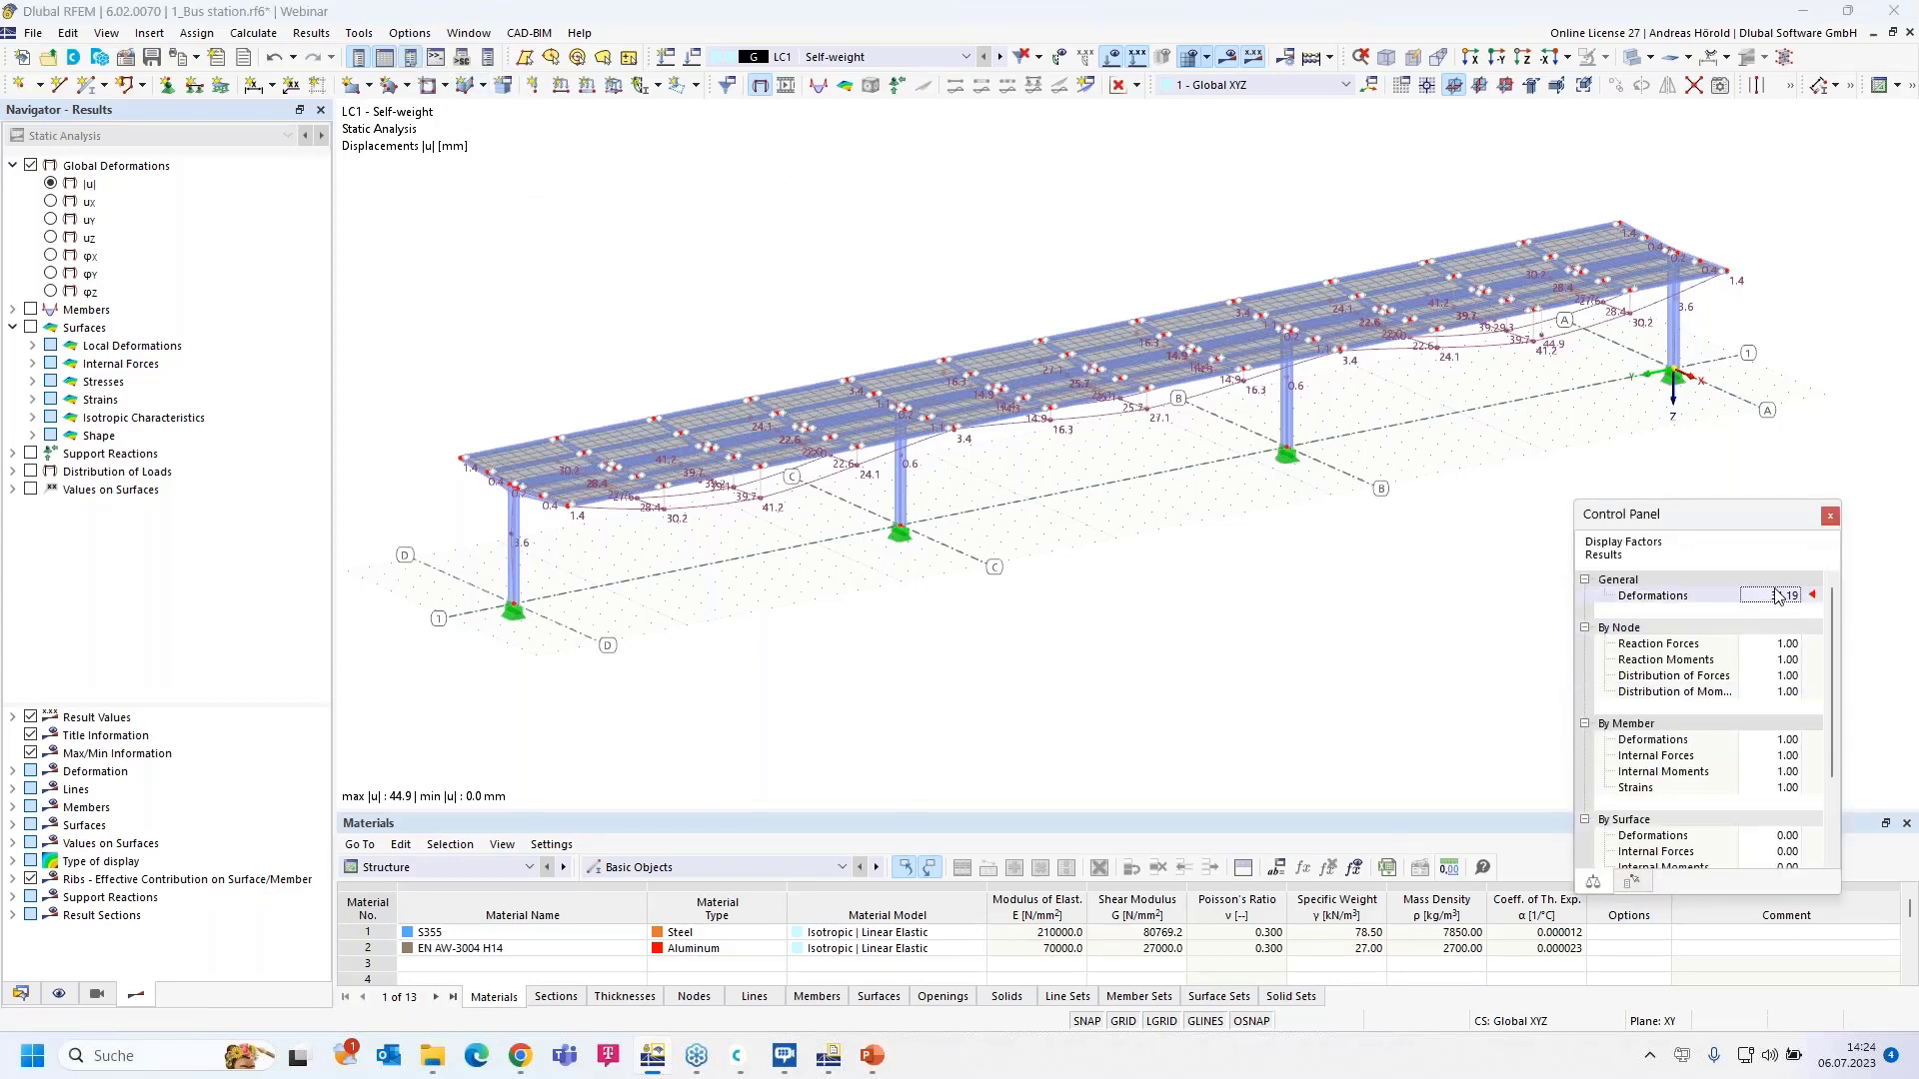
pyautogui.write('1')
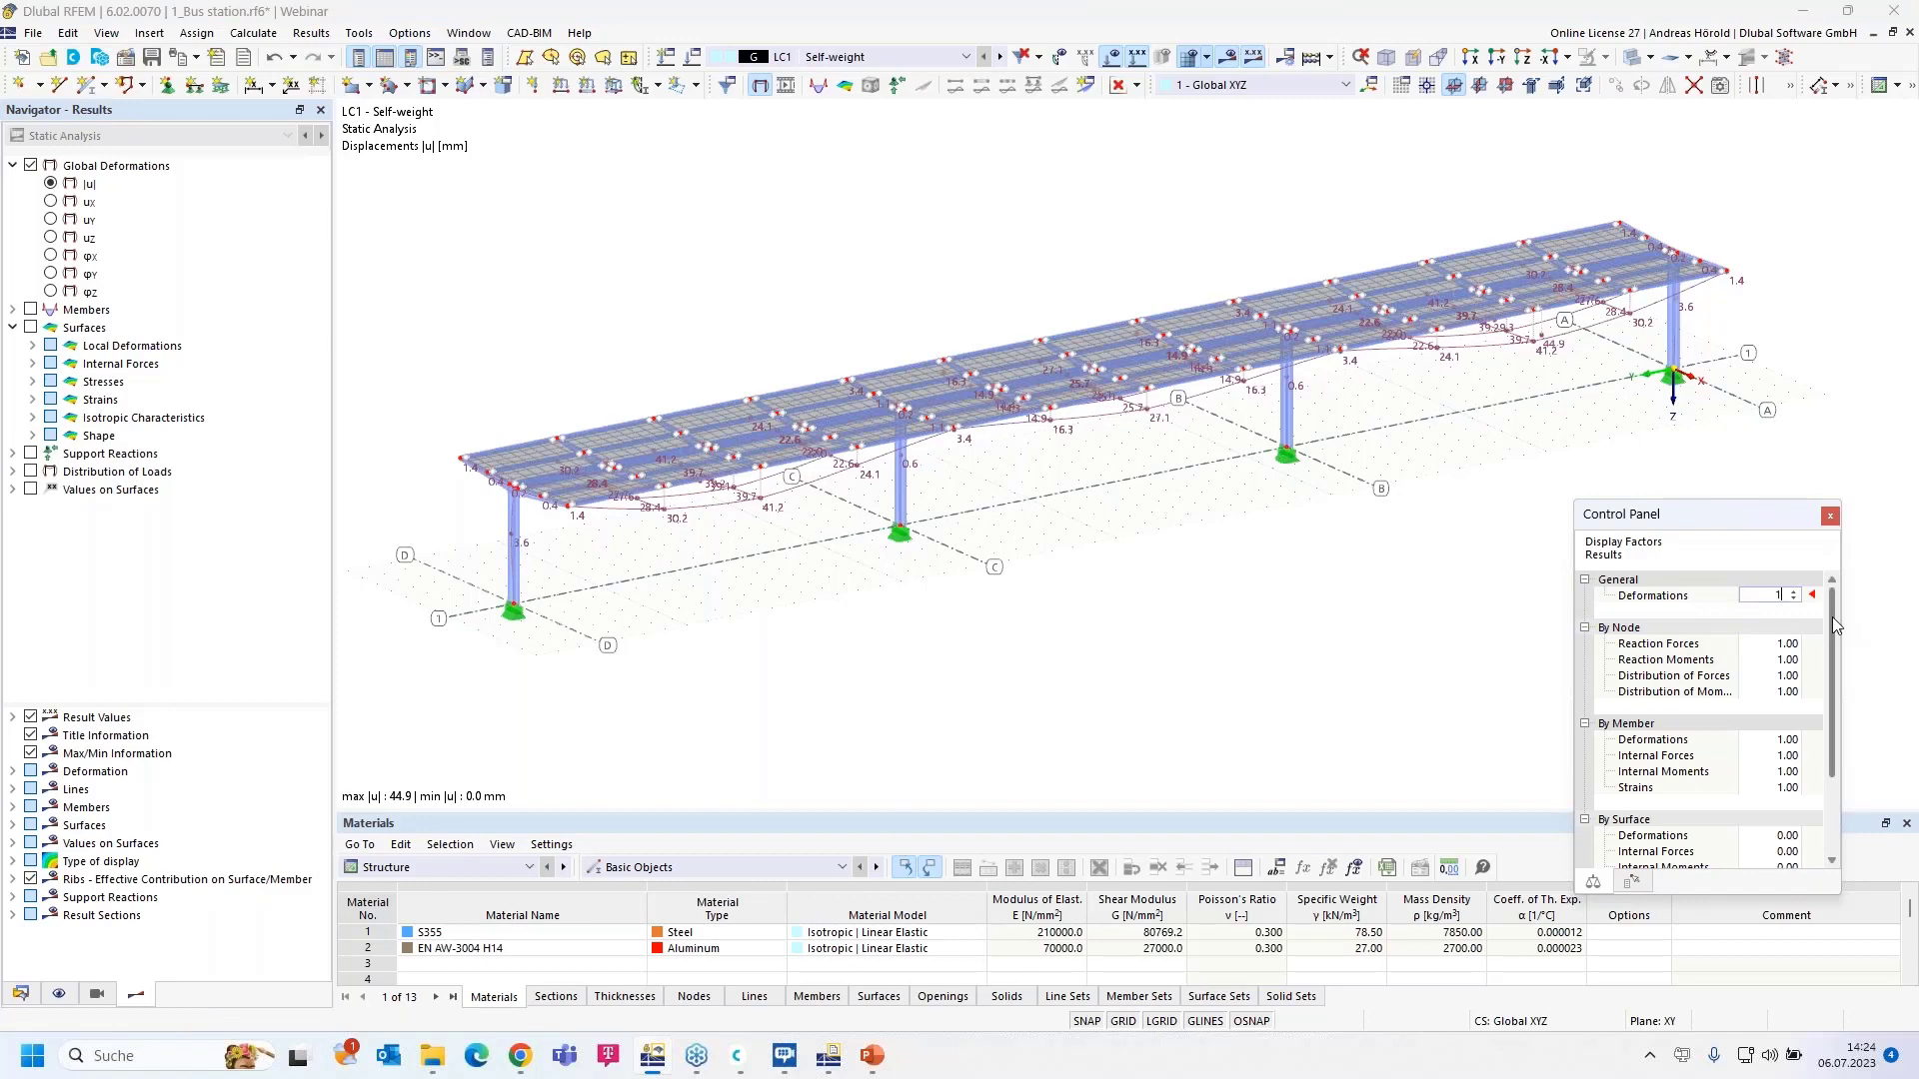
pyautogui.press('Tab')
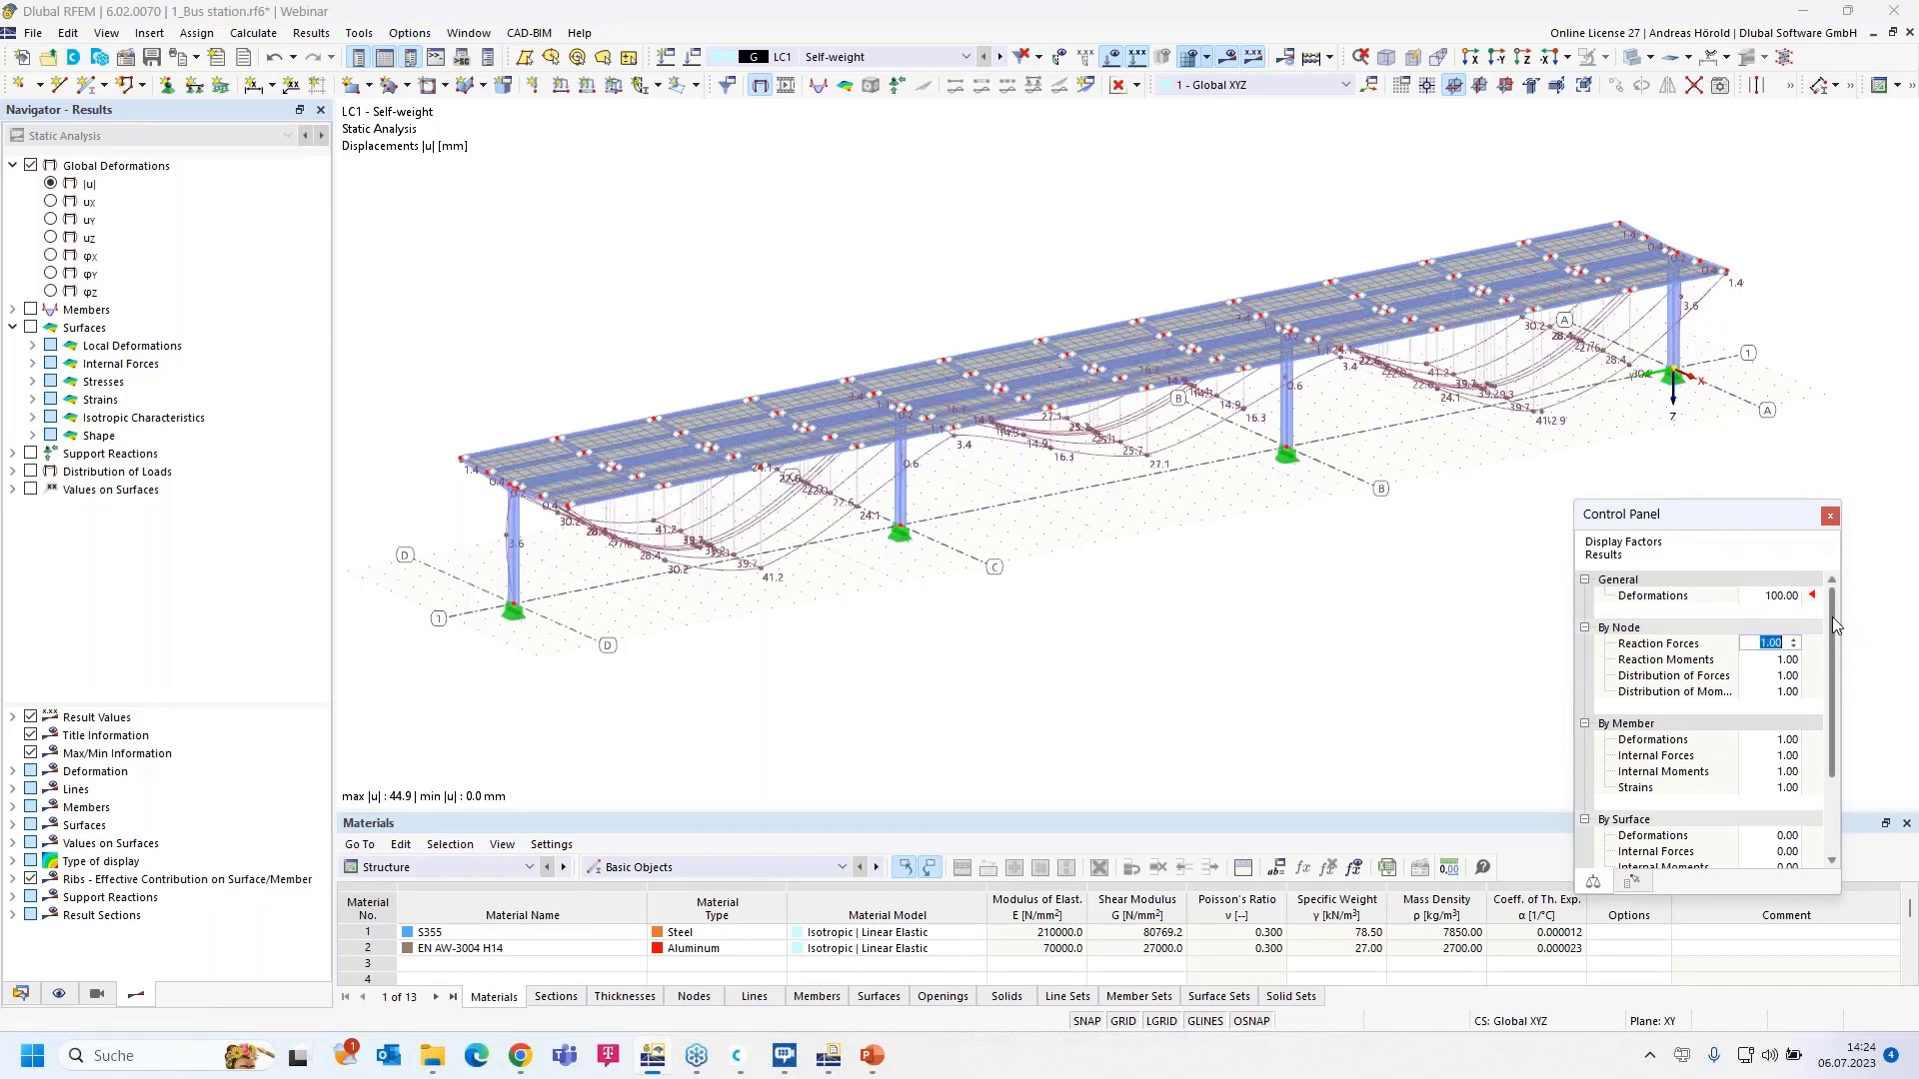
# - Set the general deformations display factor to 50
pyautogui.hotkey('shift', 'Tab')
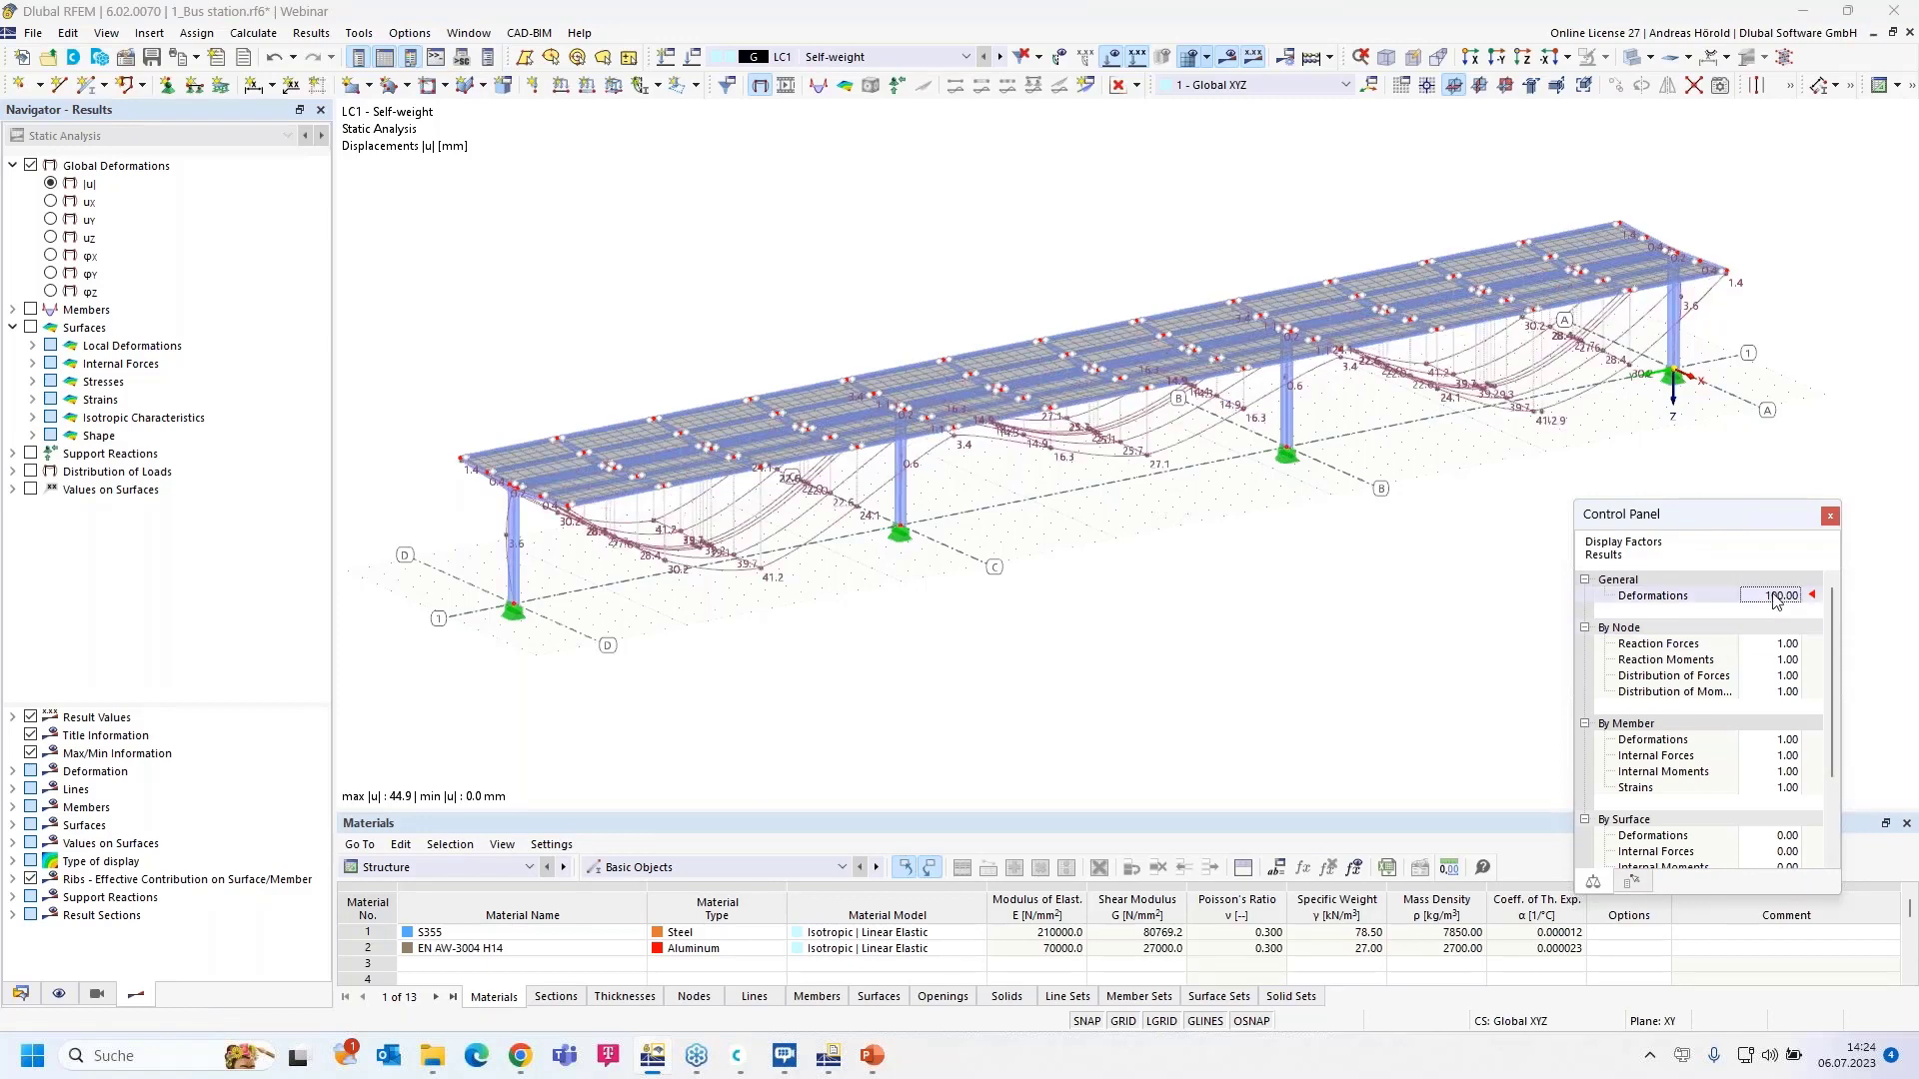
pyautogui.write('50')
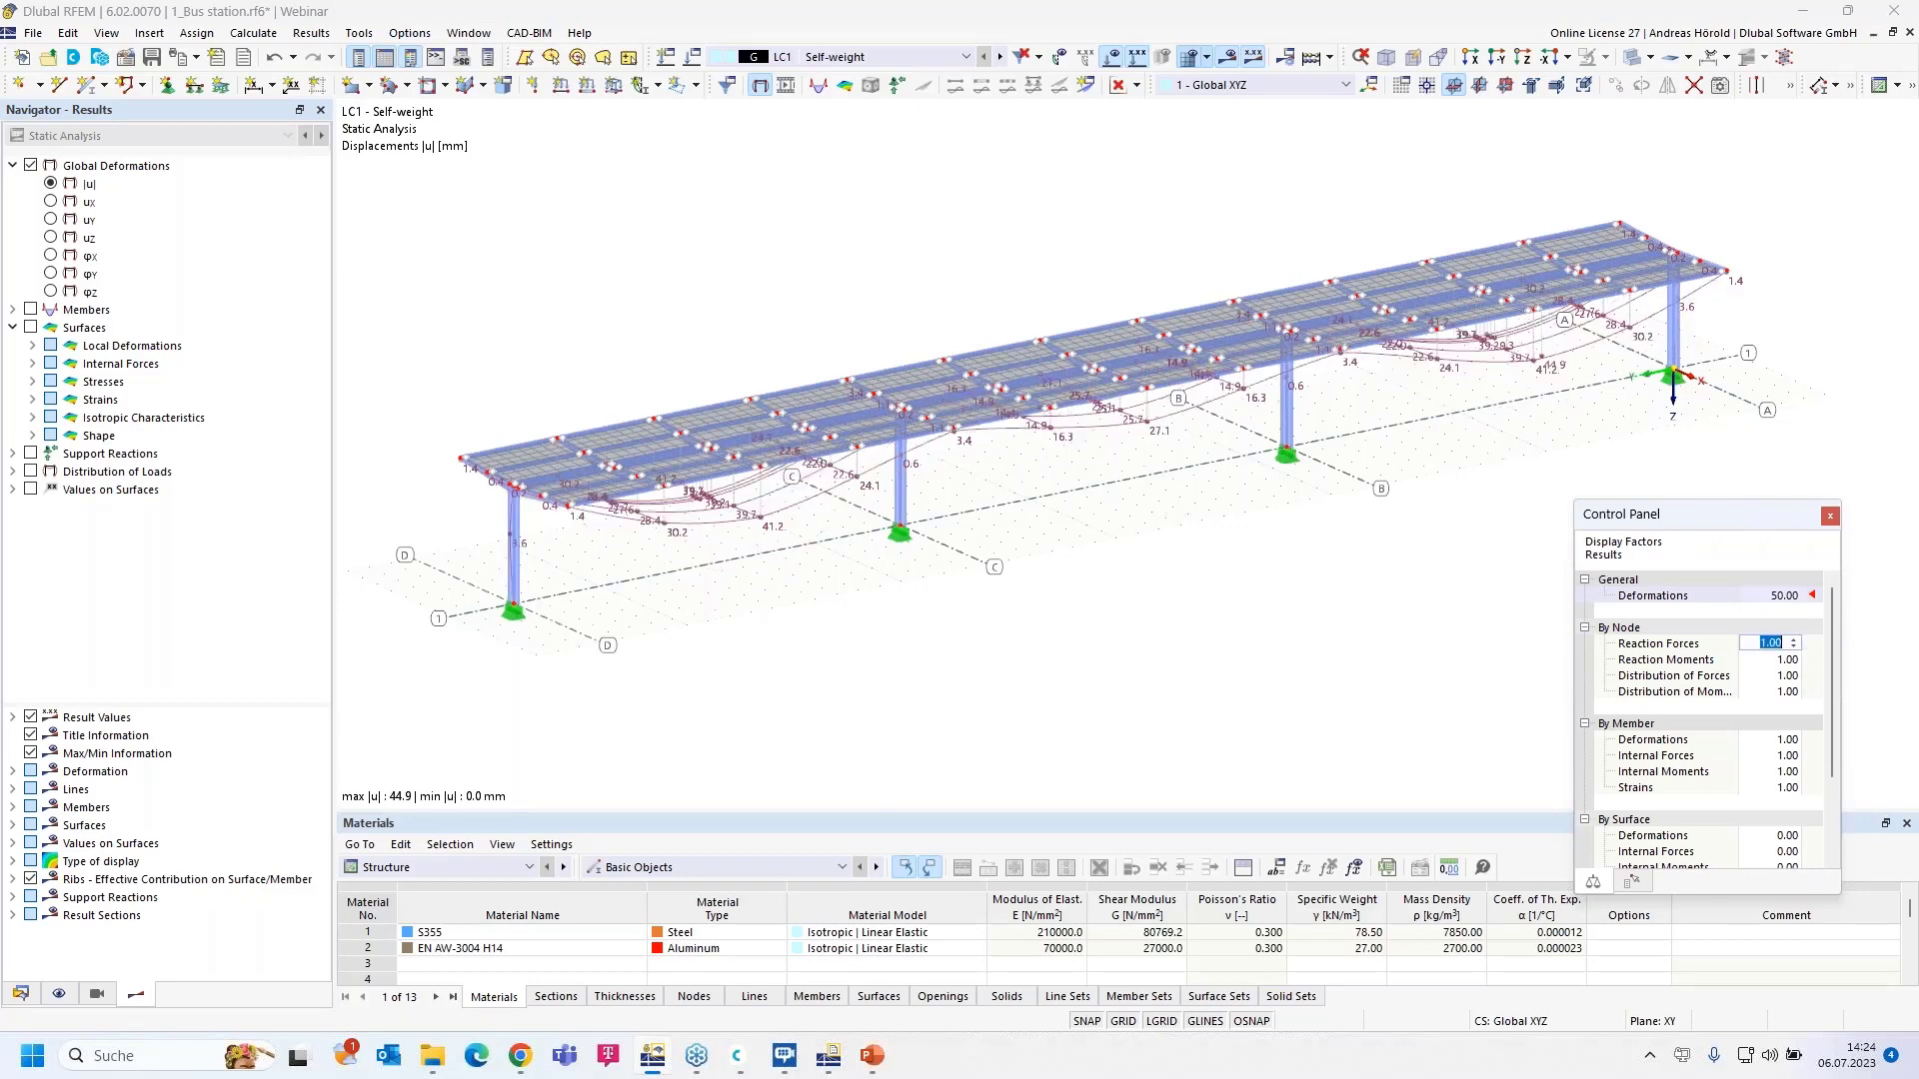
pyautogui.press('Tab')
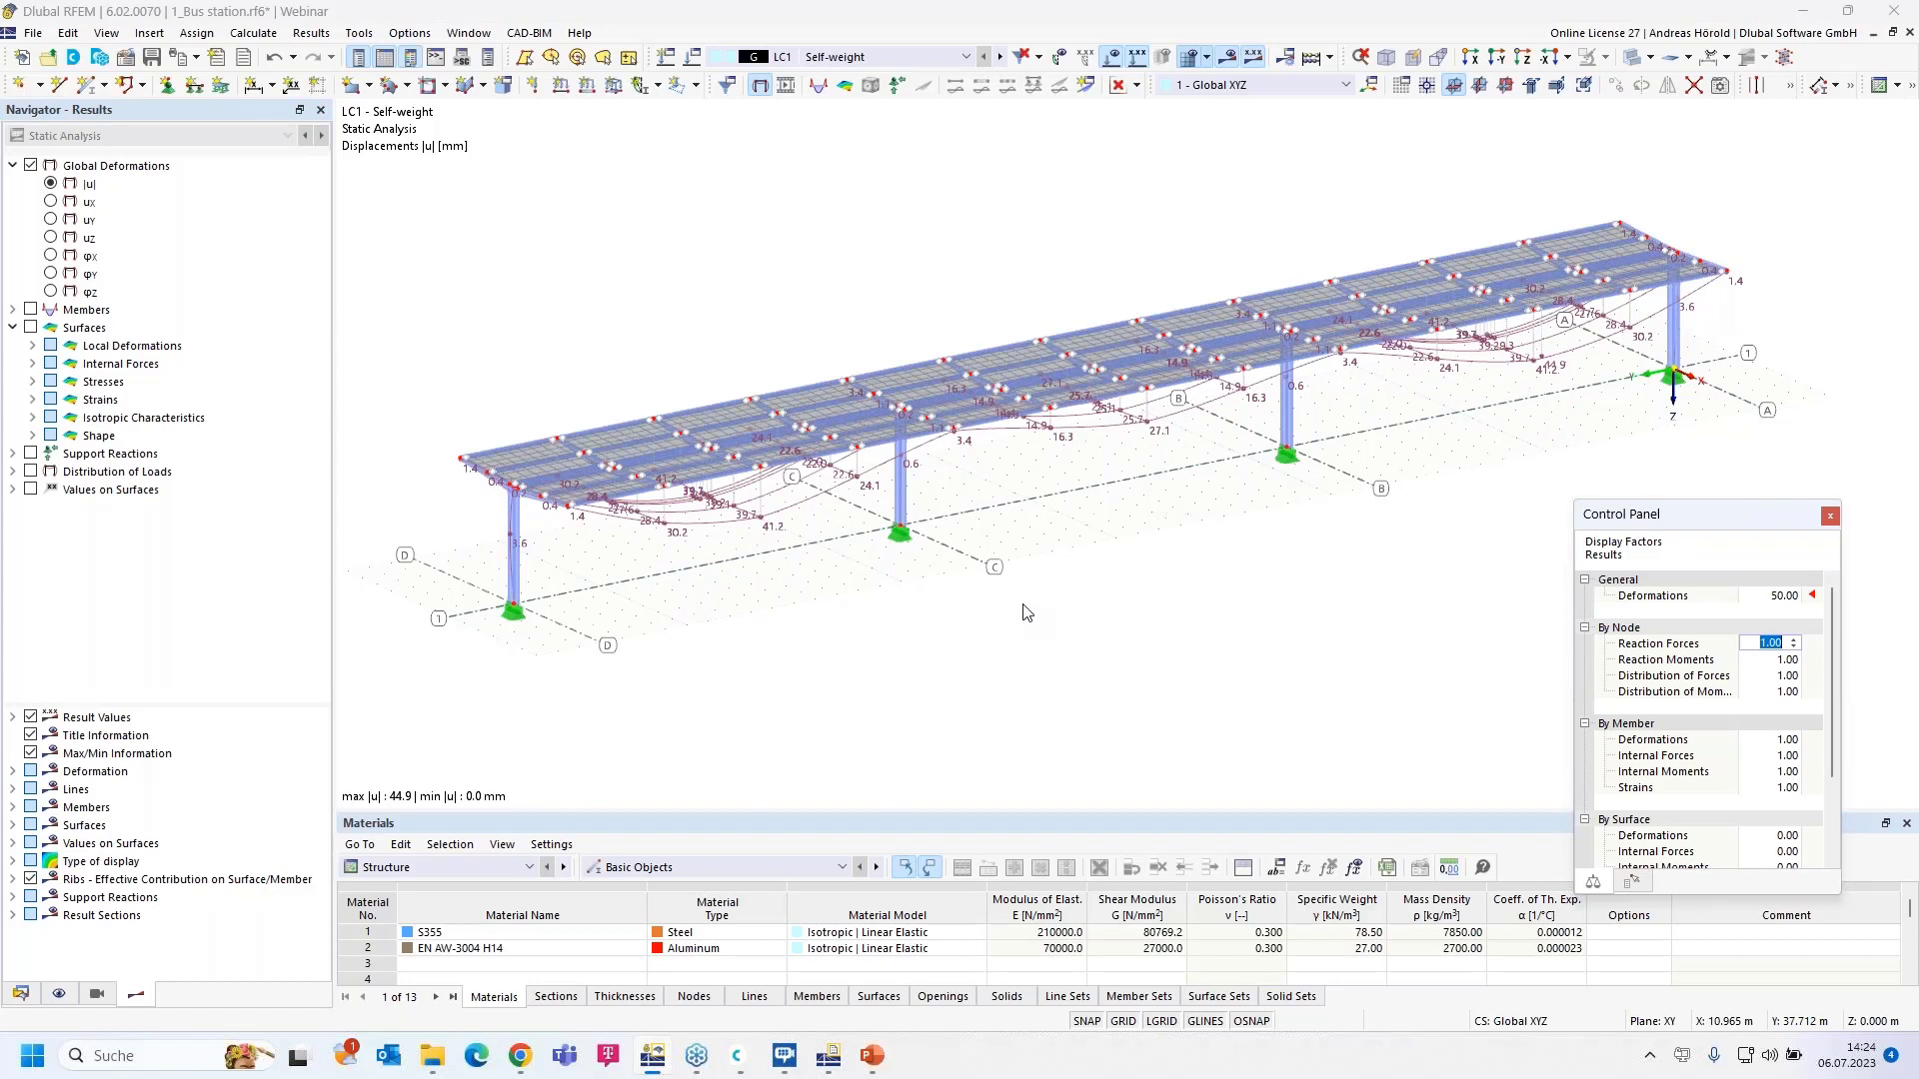
# - Start sending the current deformation graphic to the printout report, with the graphic printout dialog maximized
pyautogui.click(195, 58)
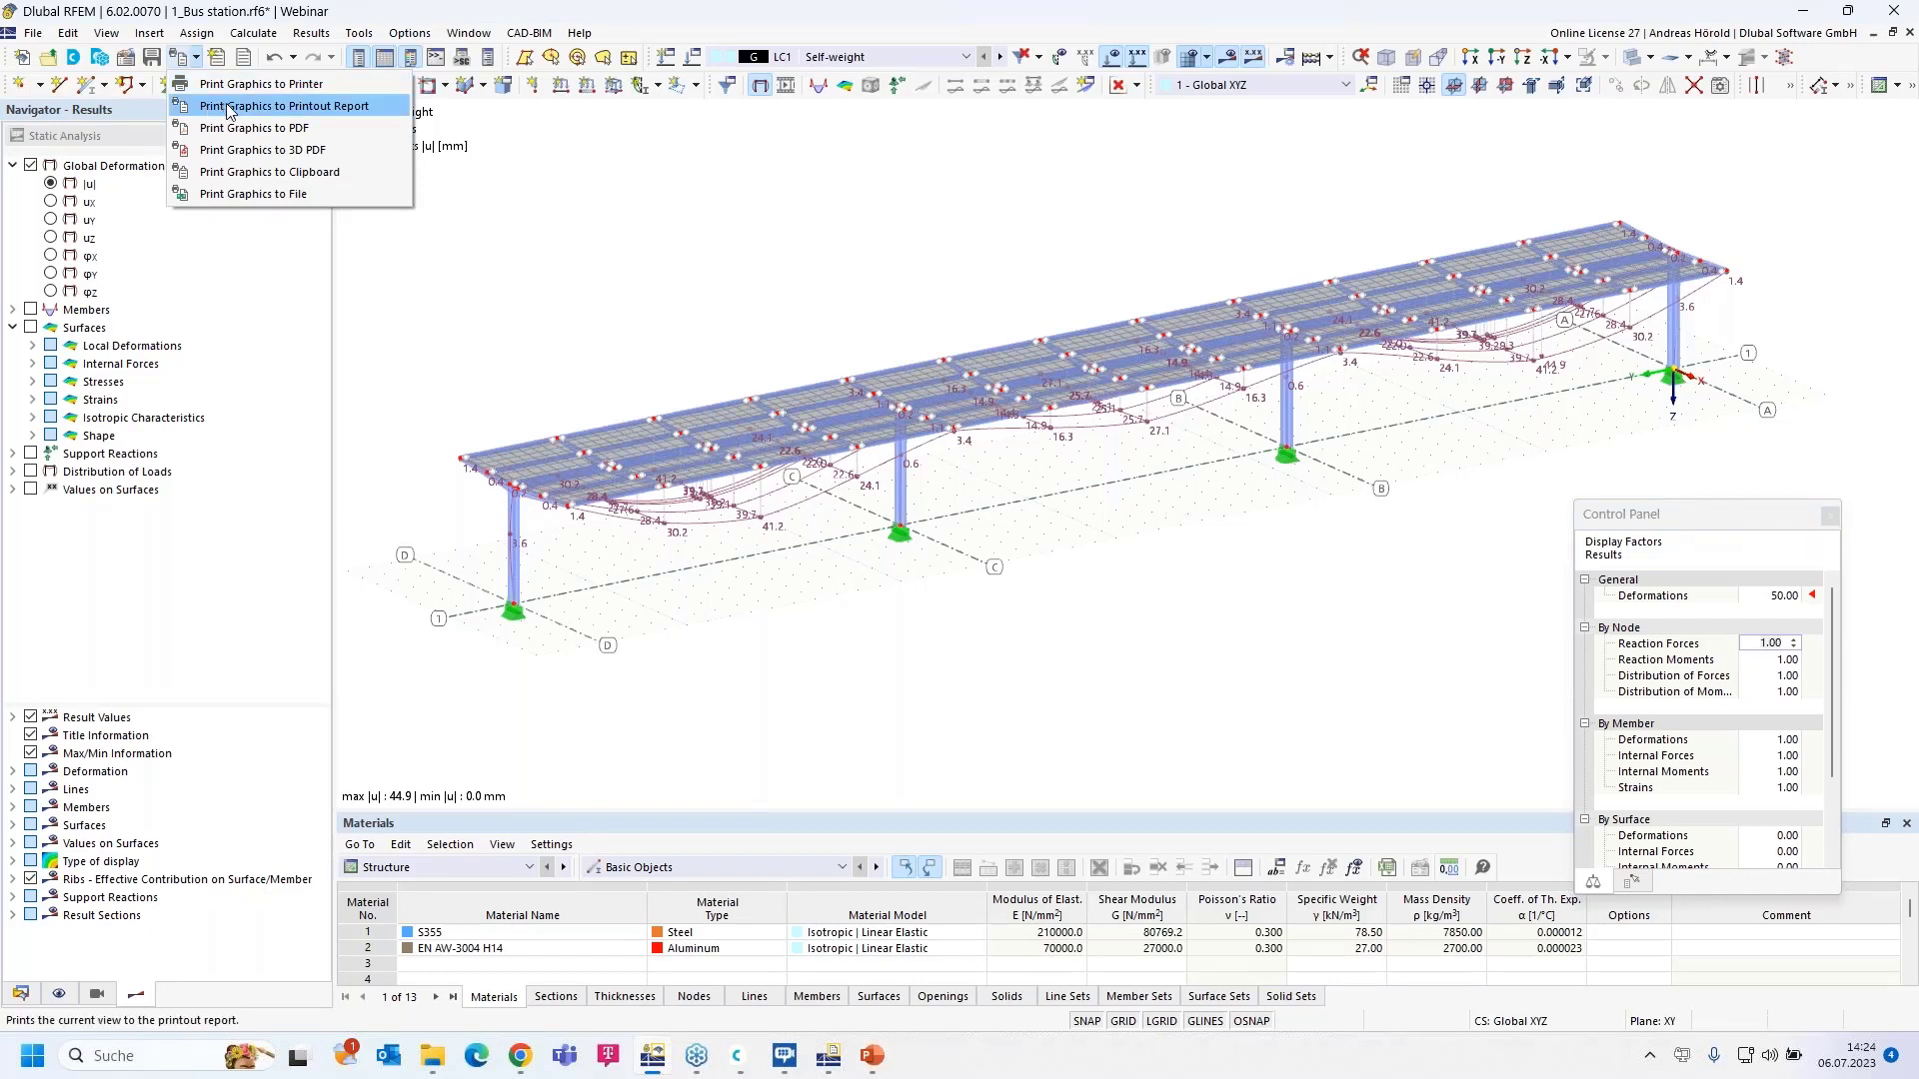
pyautogui.click(290, 106)
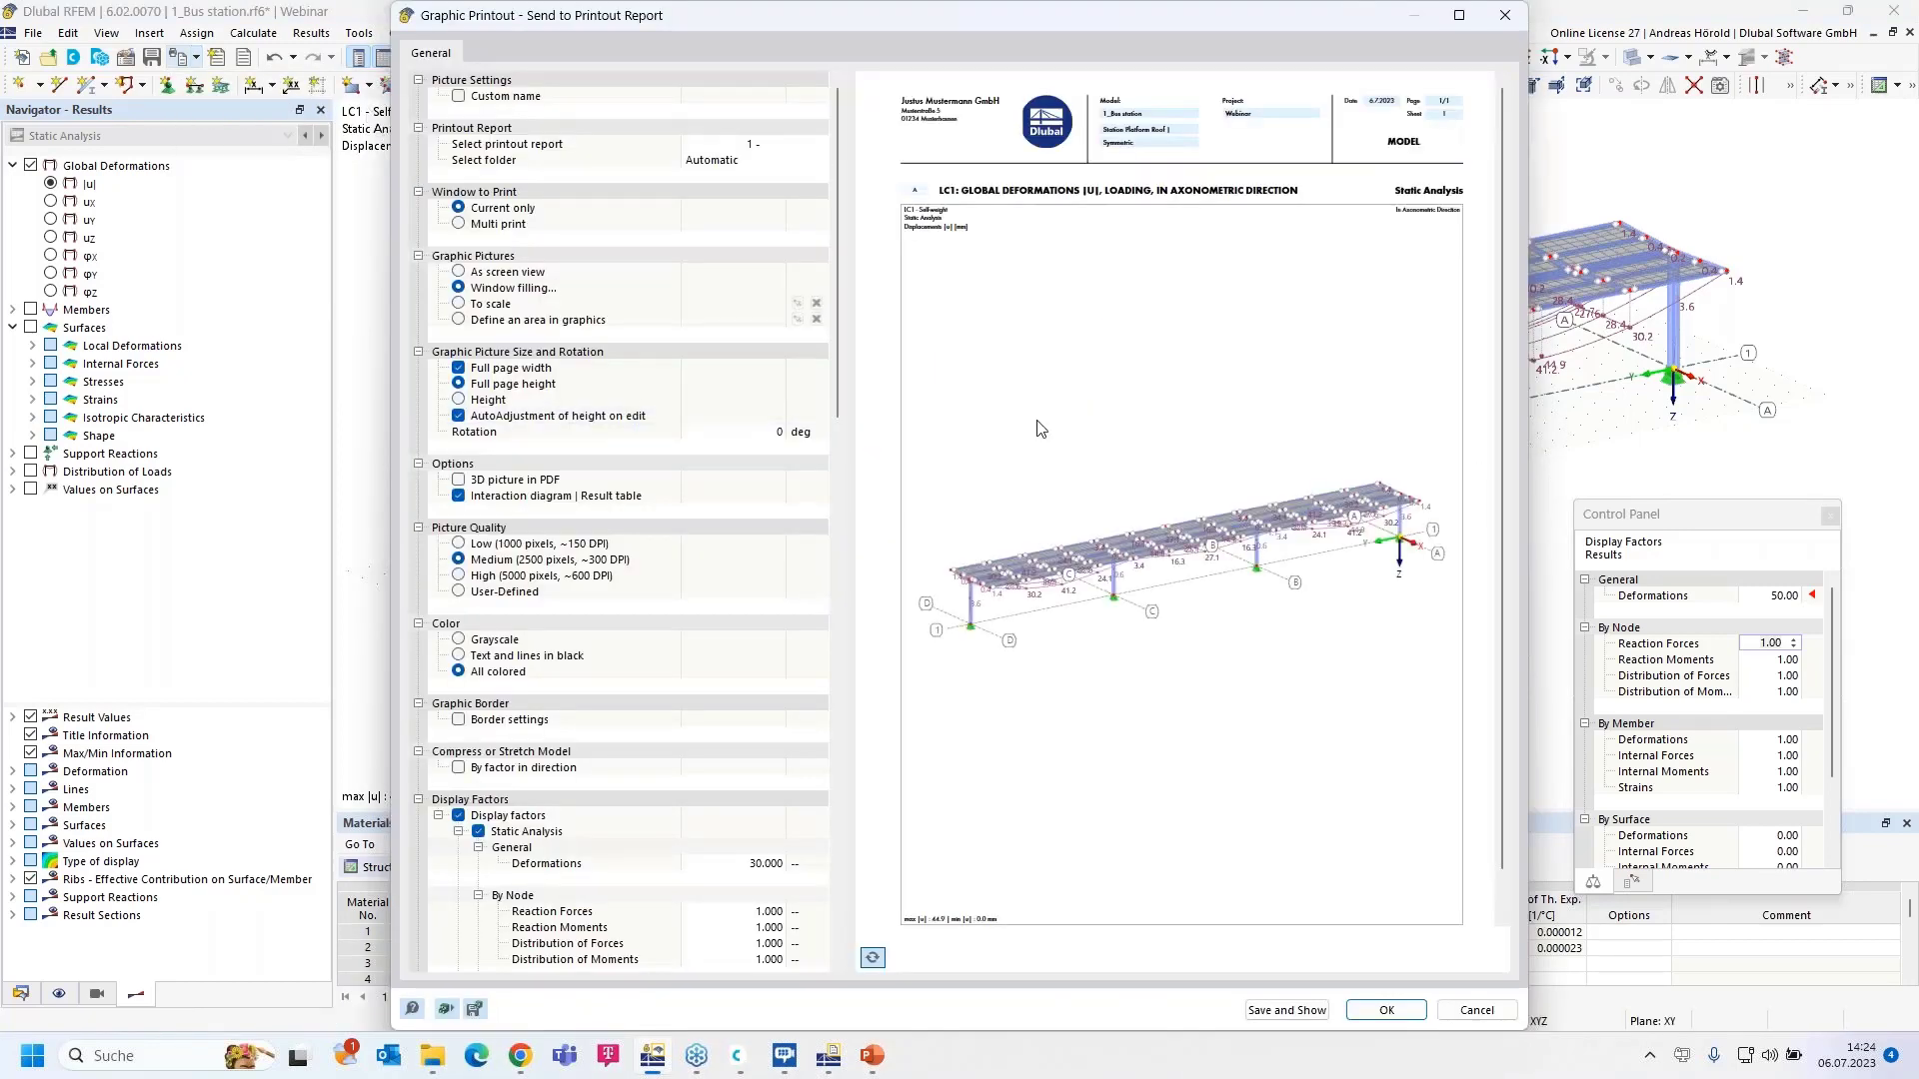
pyautogui.click(1458, 15)
pyautogui.scroll(-5, 1165, 560)
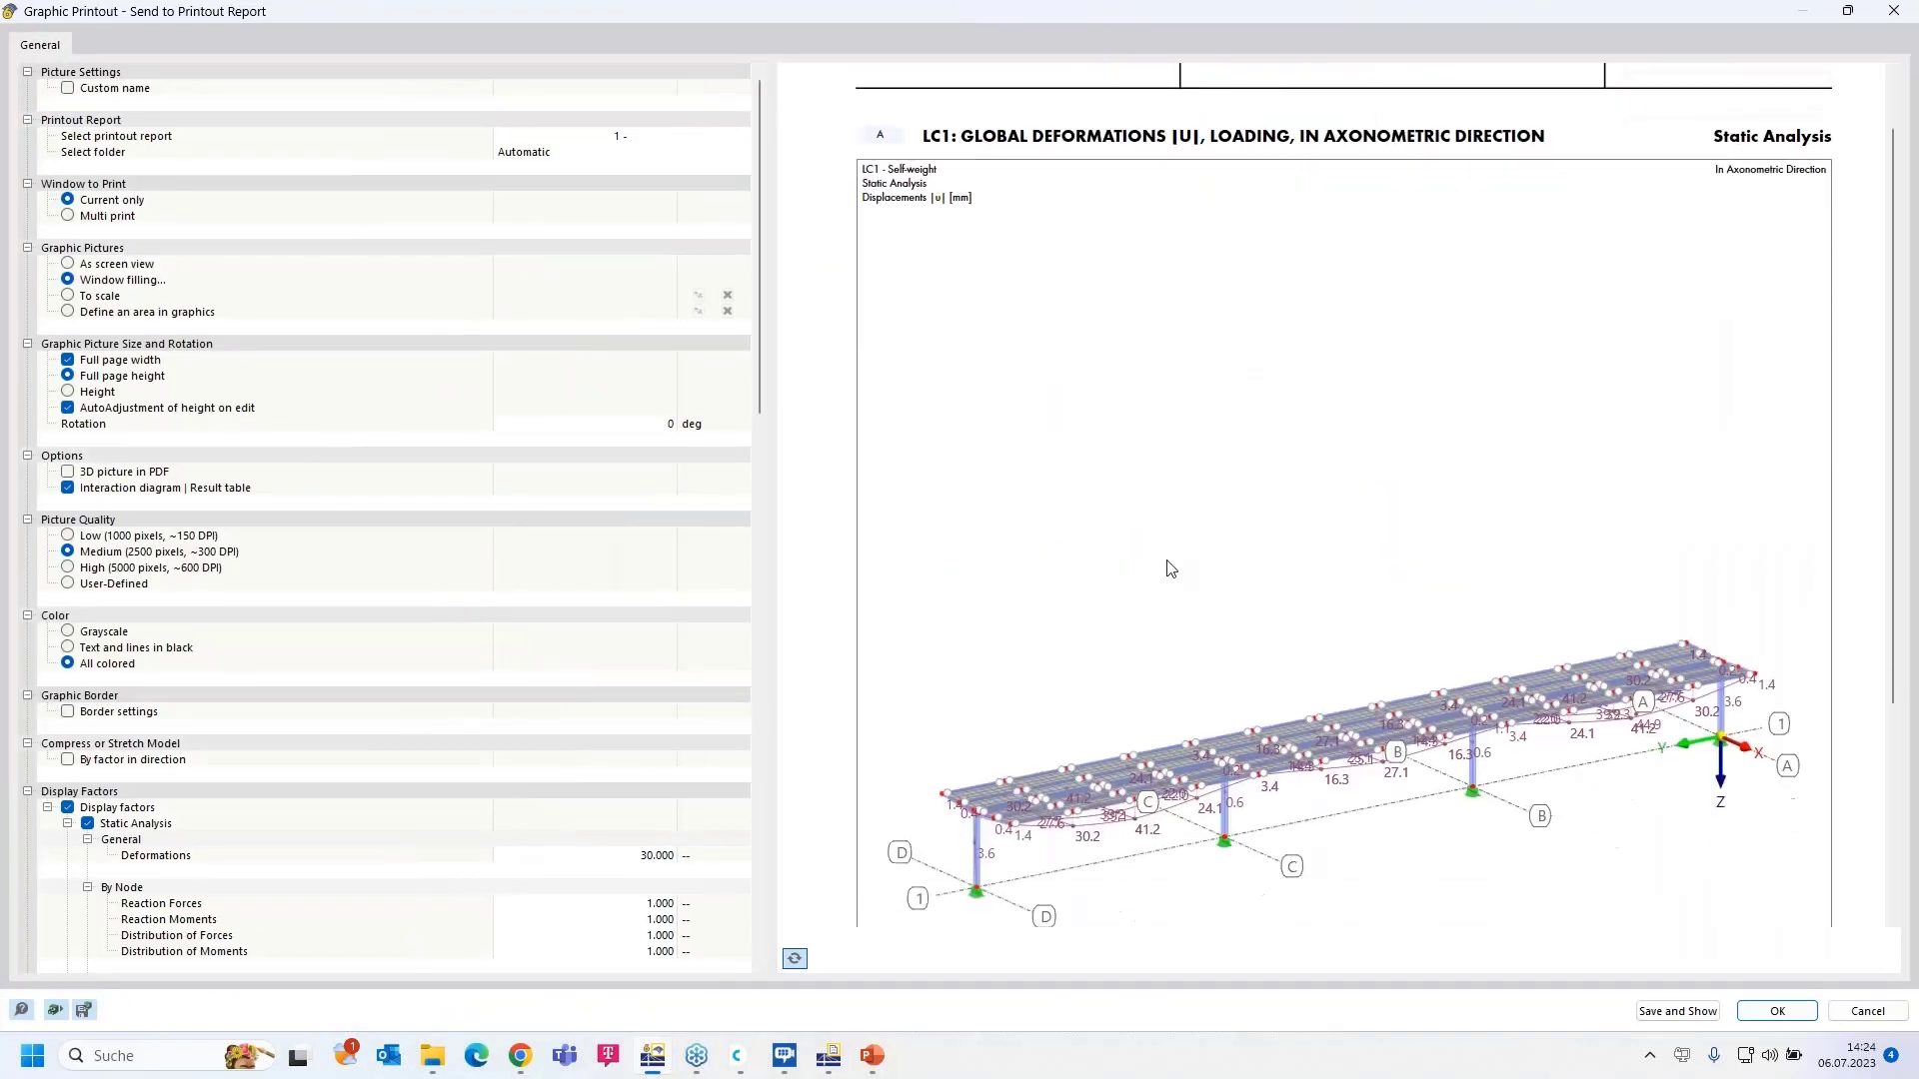
pyautogui.scroll(-4, 254, 540)
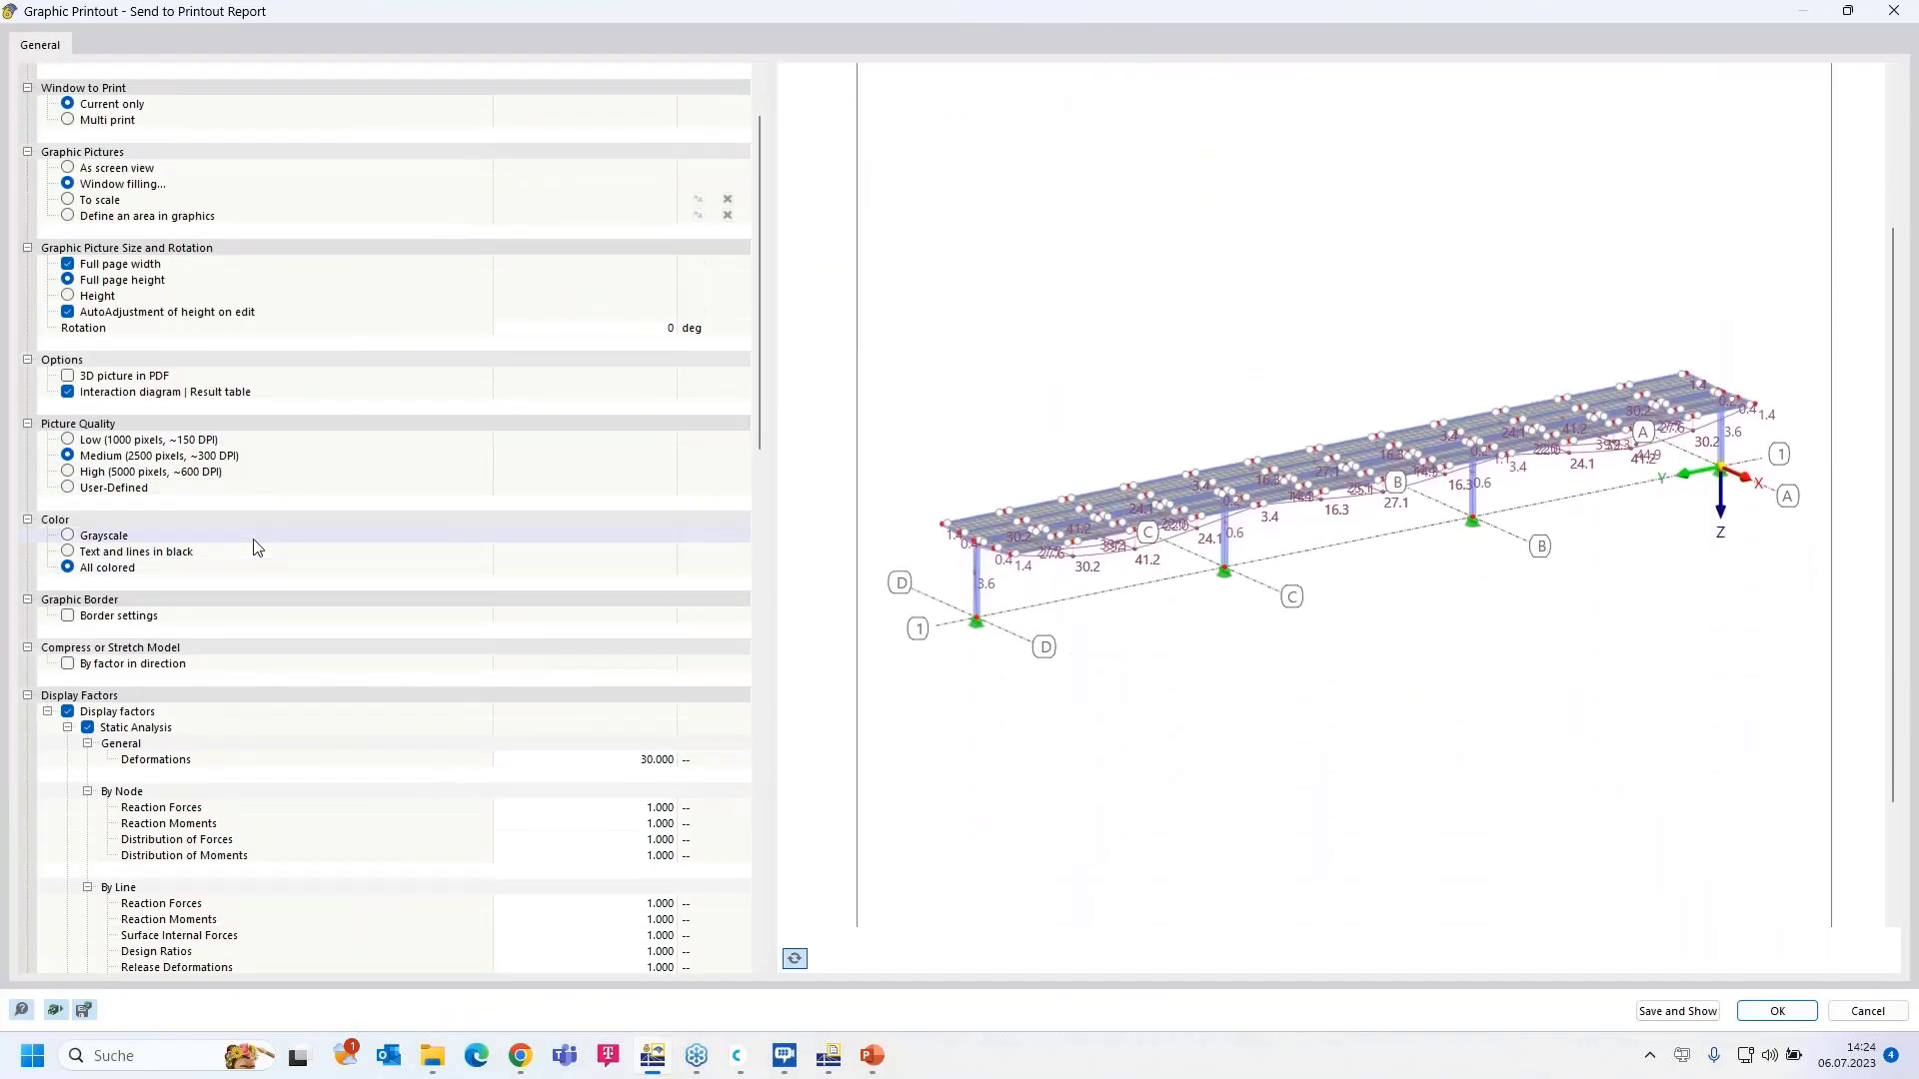
# - Turn off the display factors in the graphic printout settings and turn them back on
pyautogui.click(67, 617)
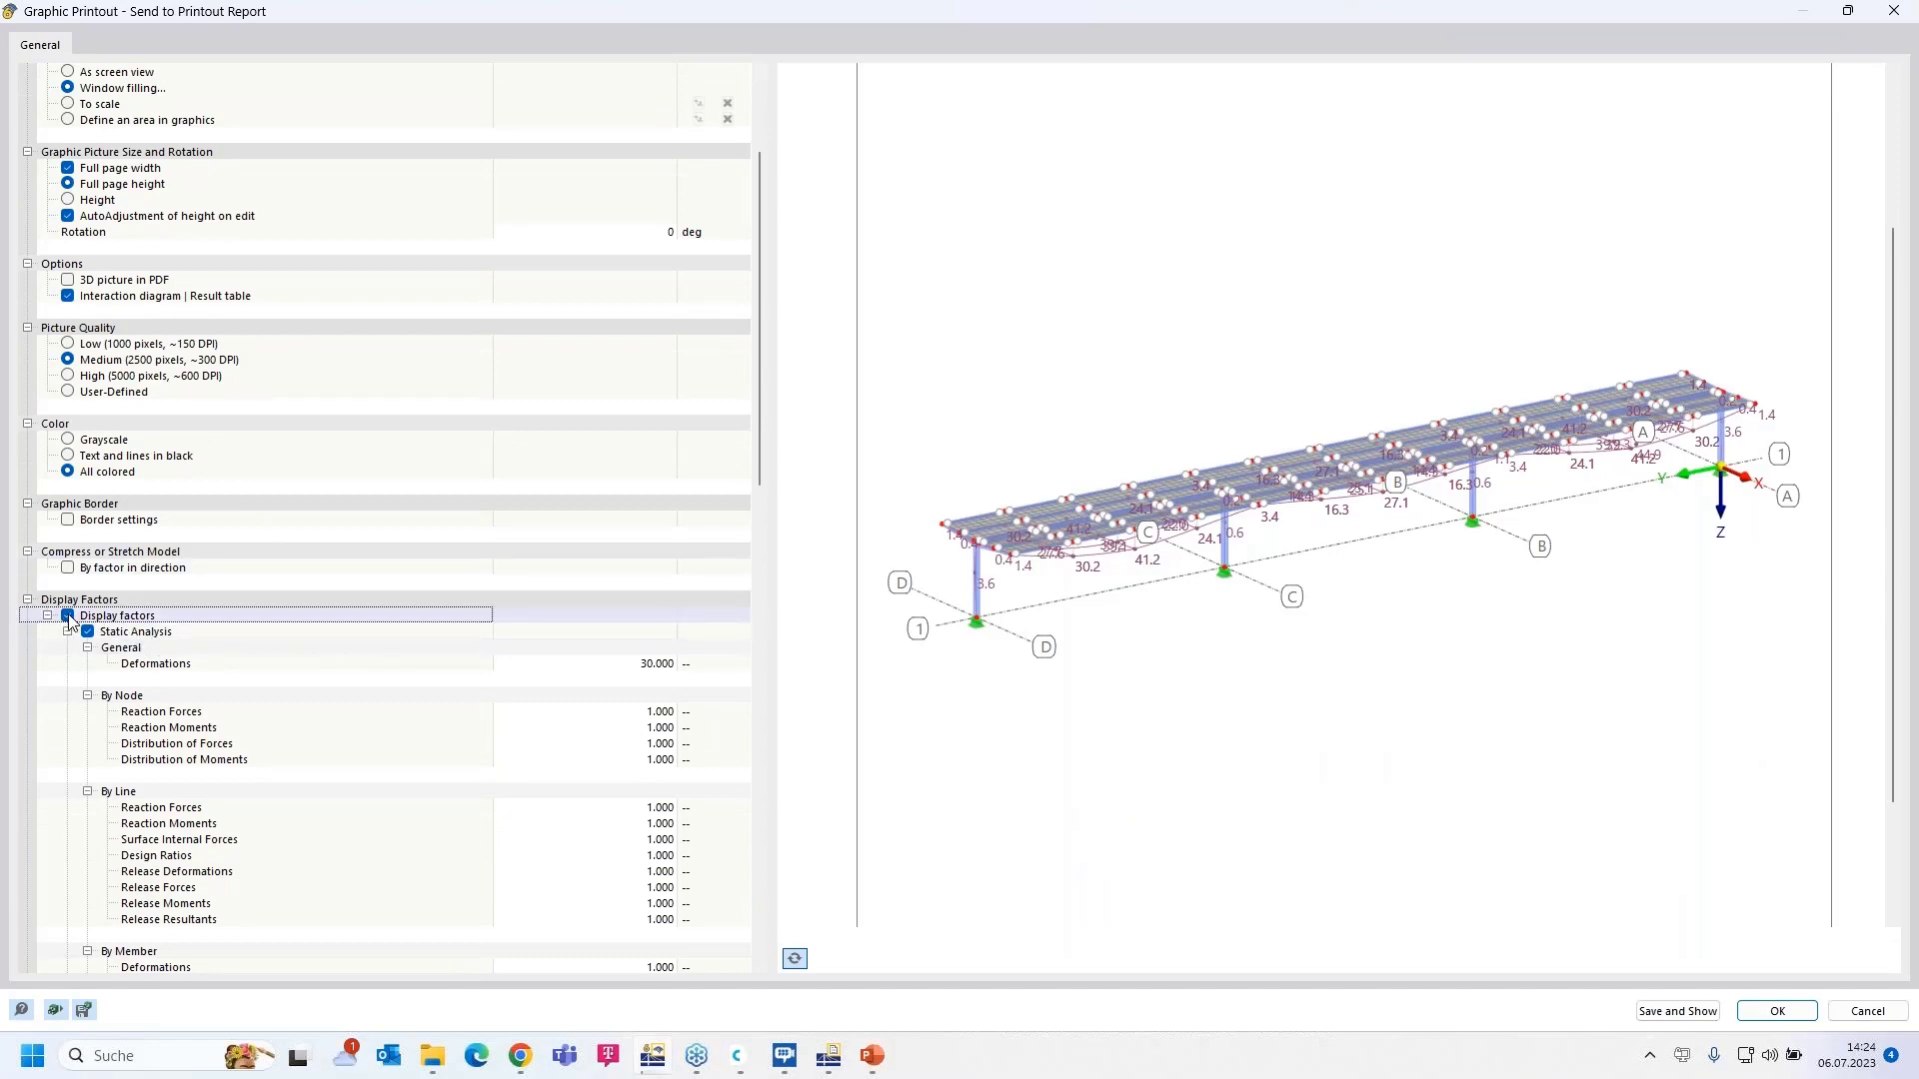
pyautogui.click(67, 617)
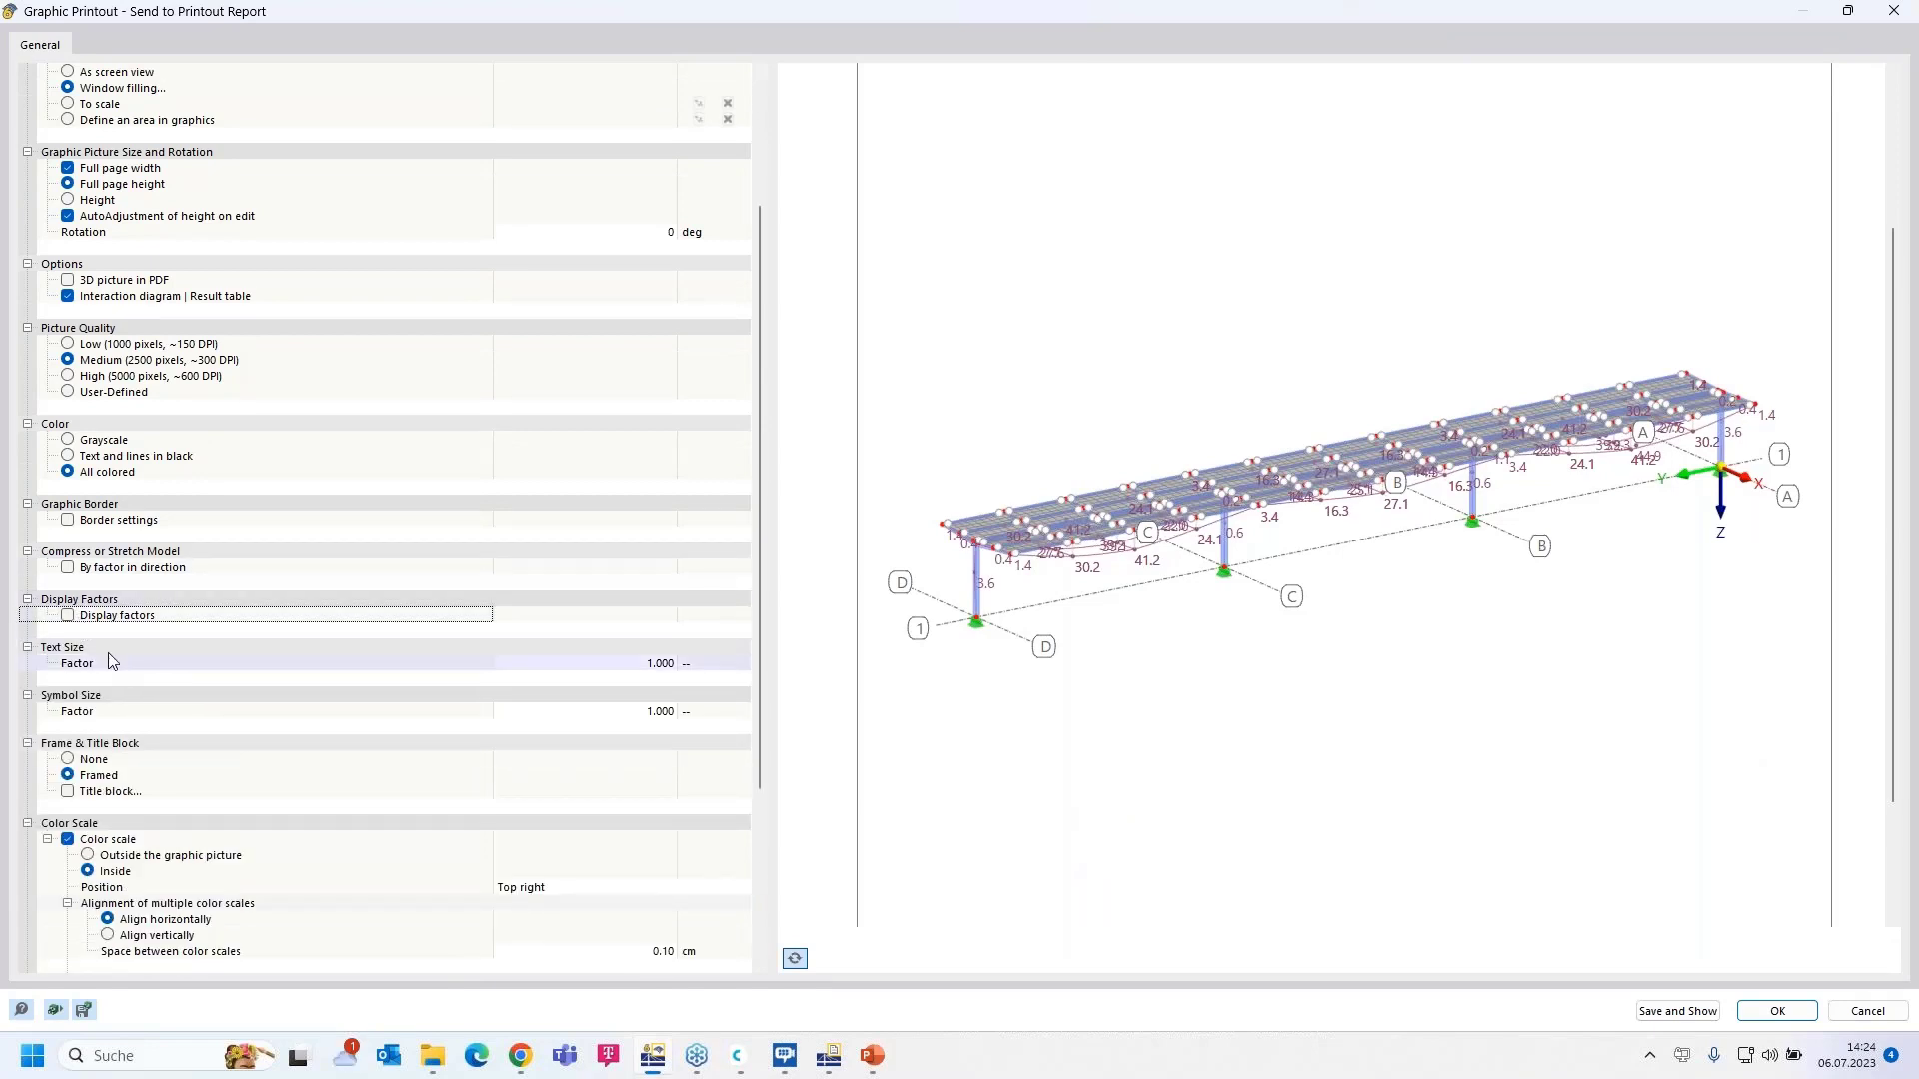
pyautogui.click(67, 617)
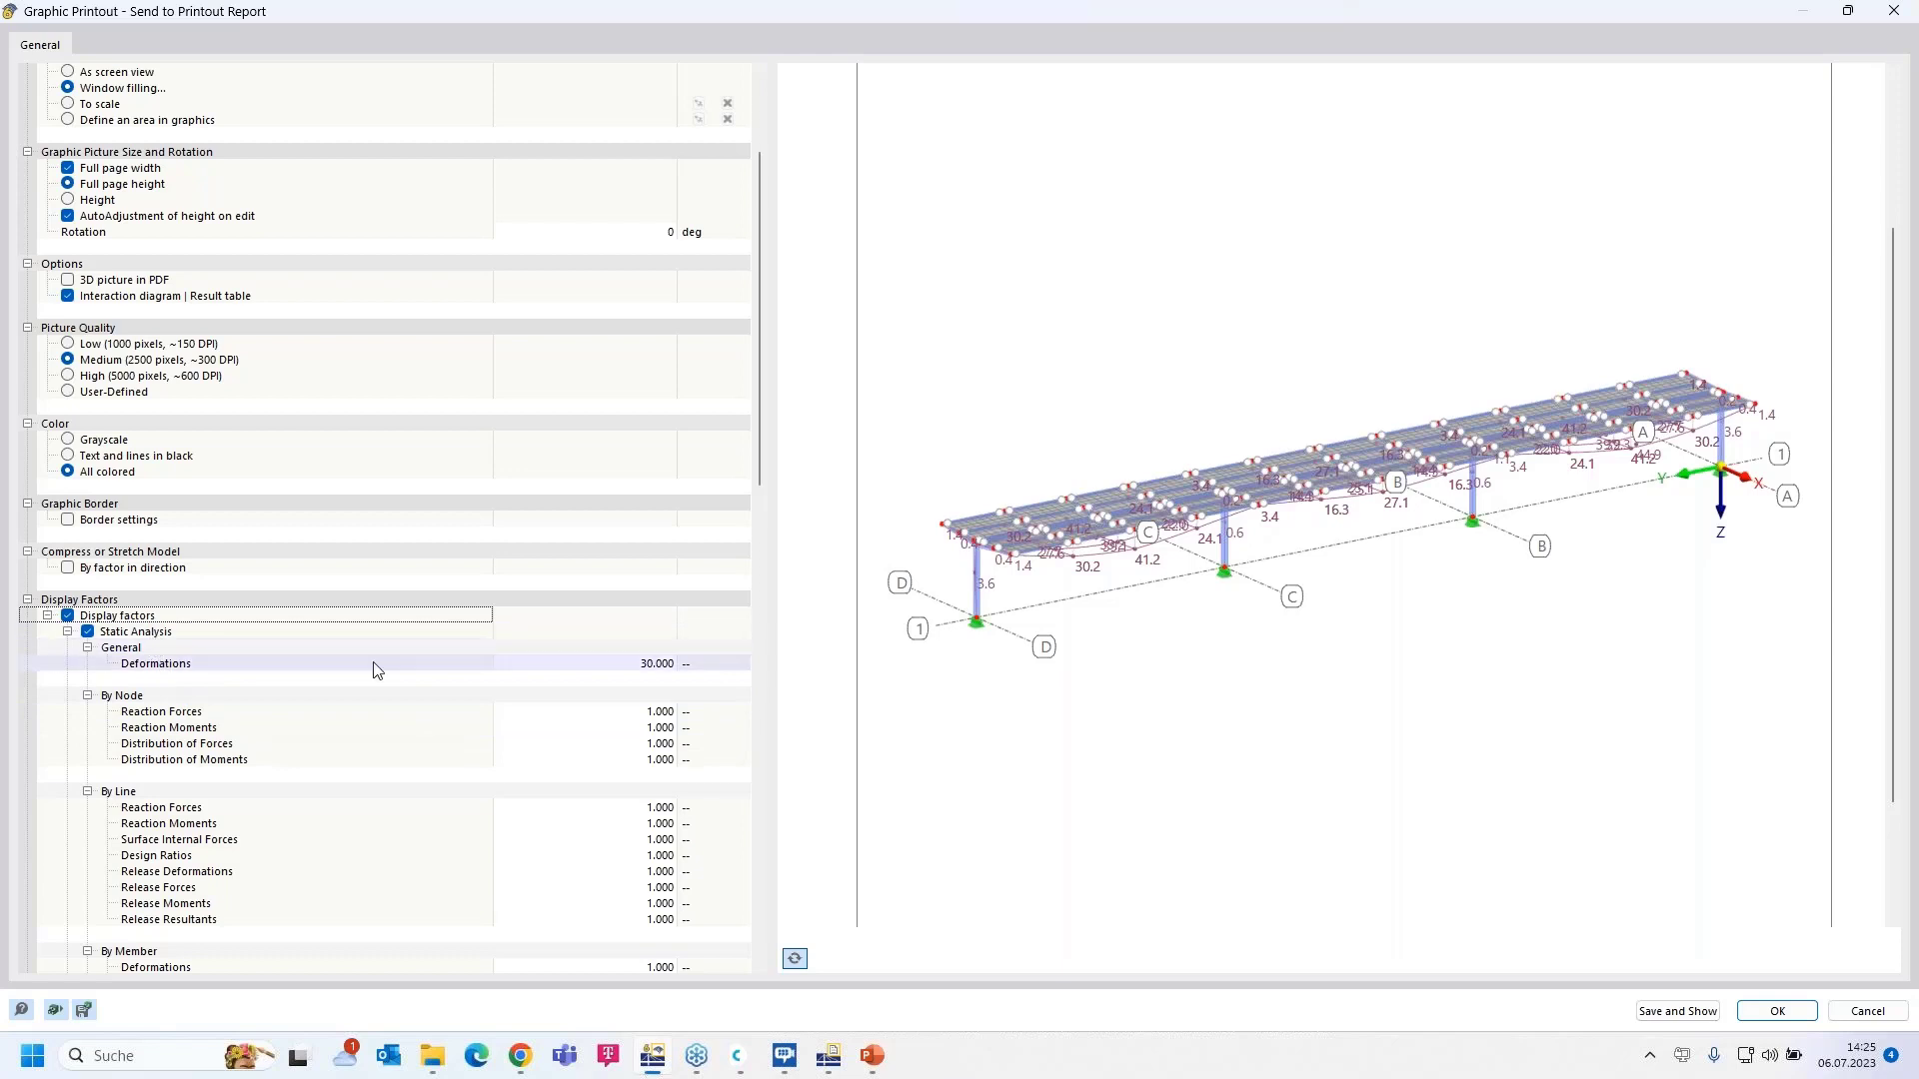
# - Set the printout's general deformations factor to 100, save the graphic to the report and show the report
pyautogui.click(647, 665)
pyautogui.write('1')
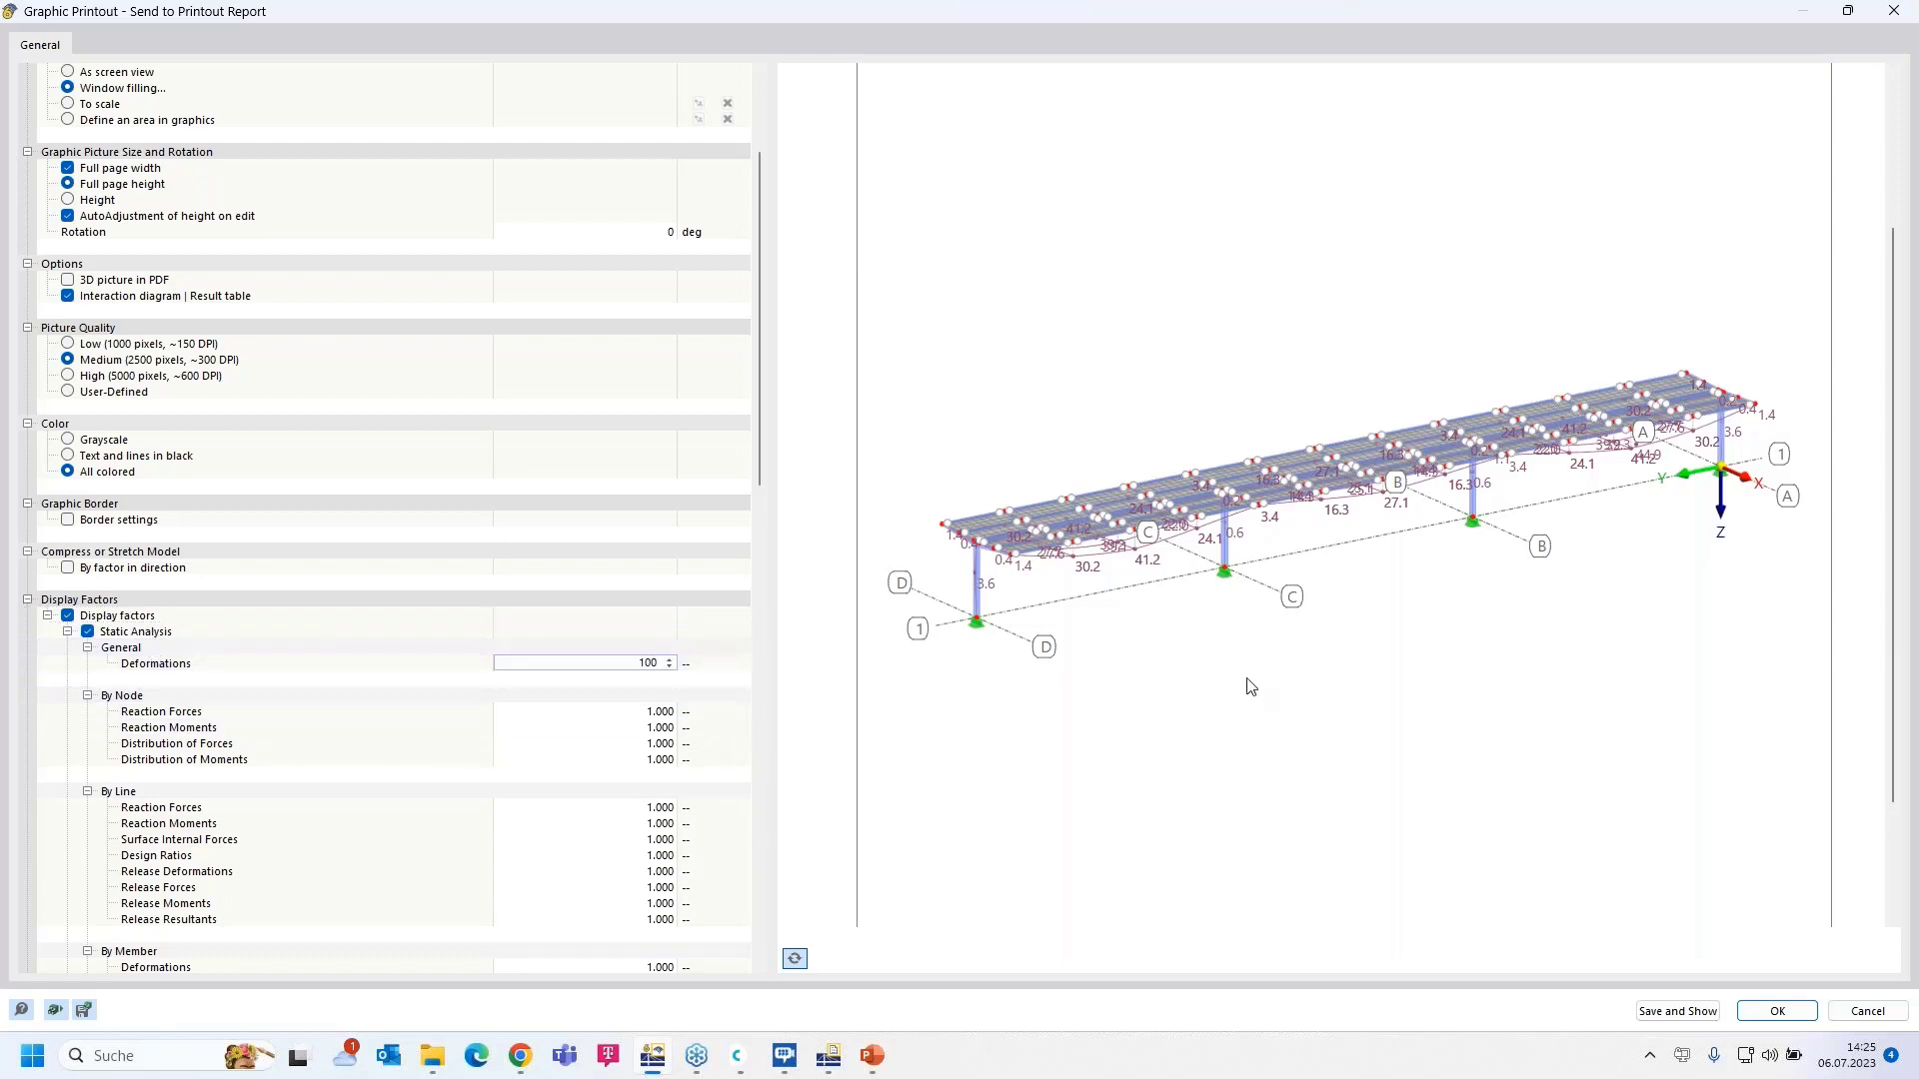
pyautogui.press('Tab')
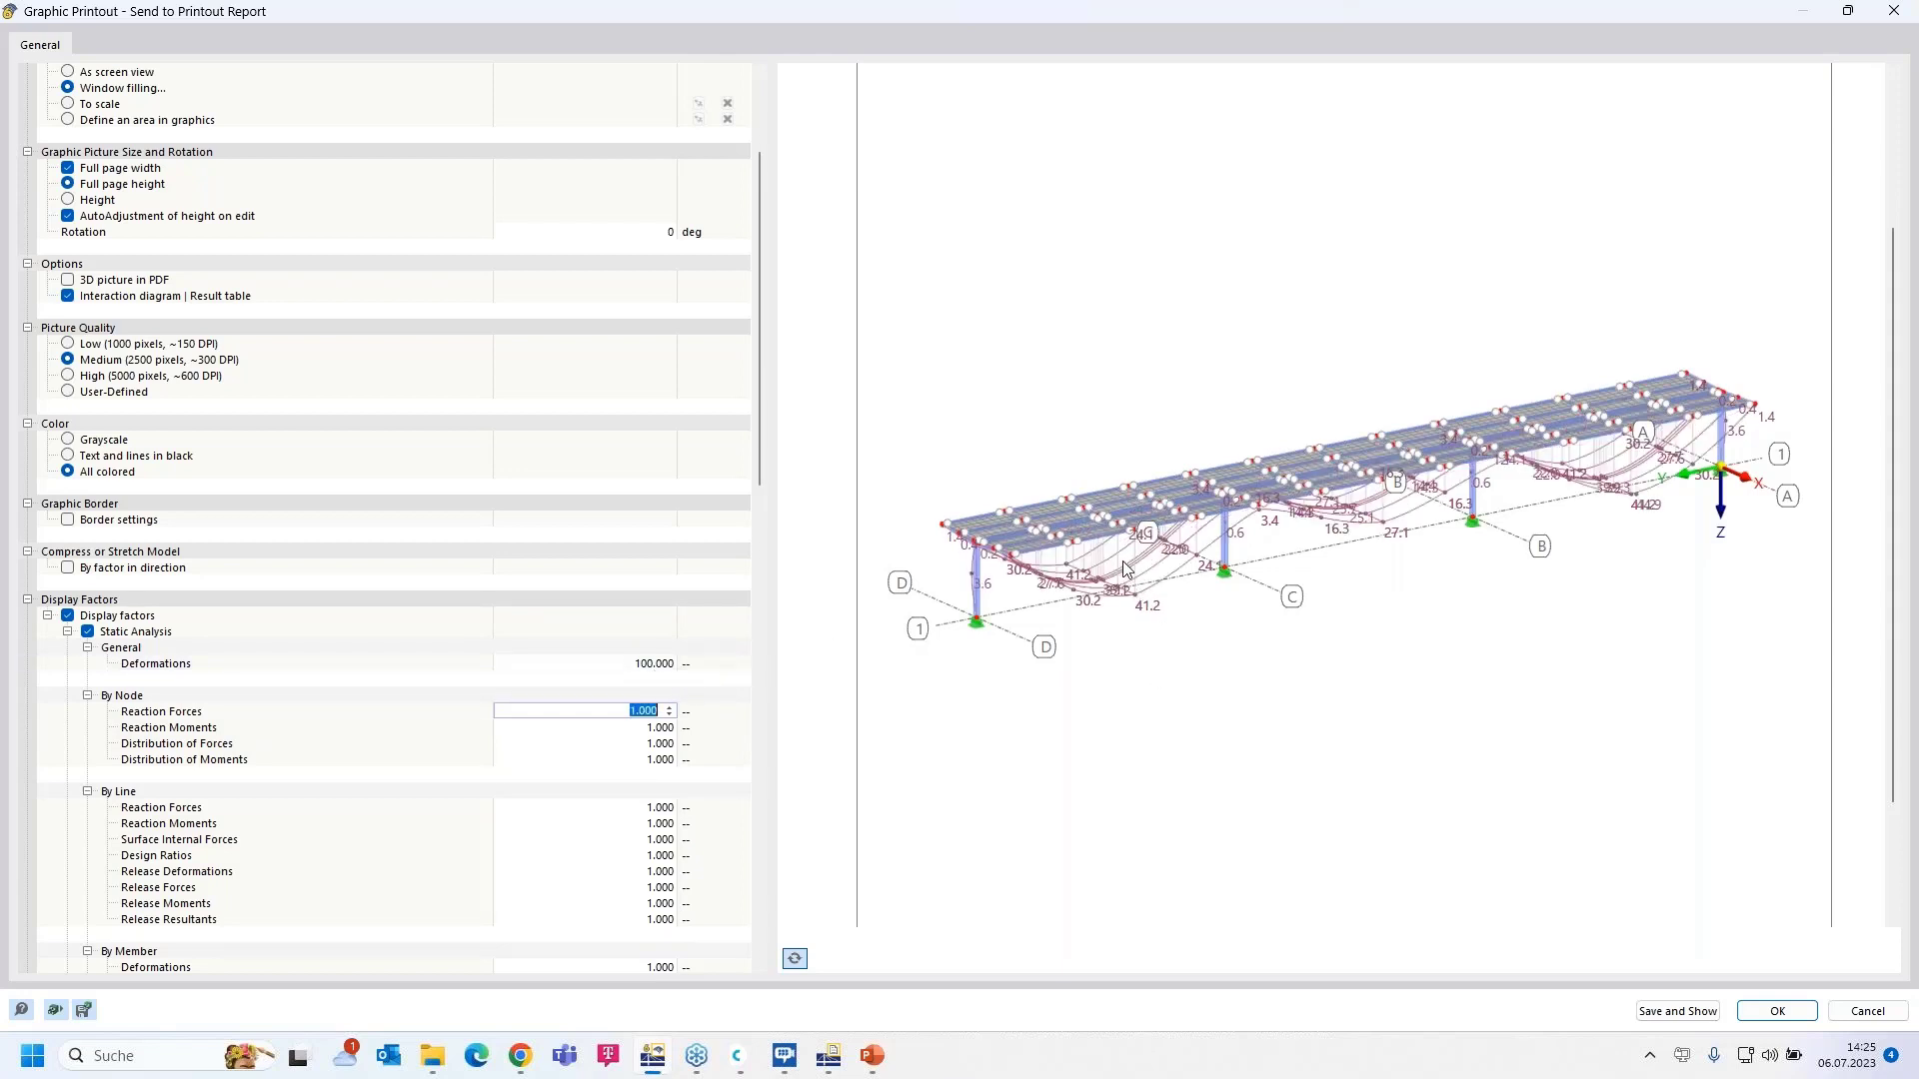
pyautogui.scroll(2, 1127, 570)
pyautogui.scroll(3, 1127, 569)
pyautogui.scroll(-5, 1128, 570)
pyautogui.click(1678, 1013)
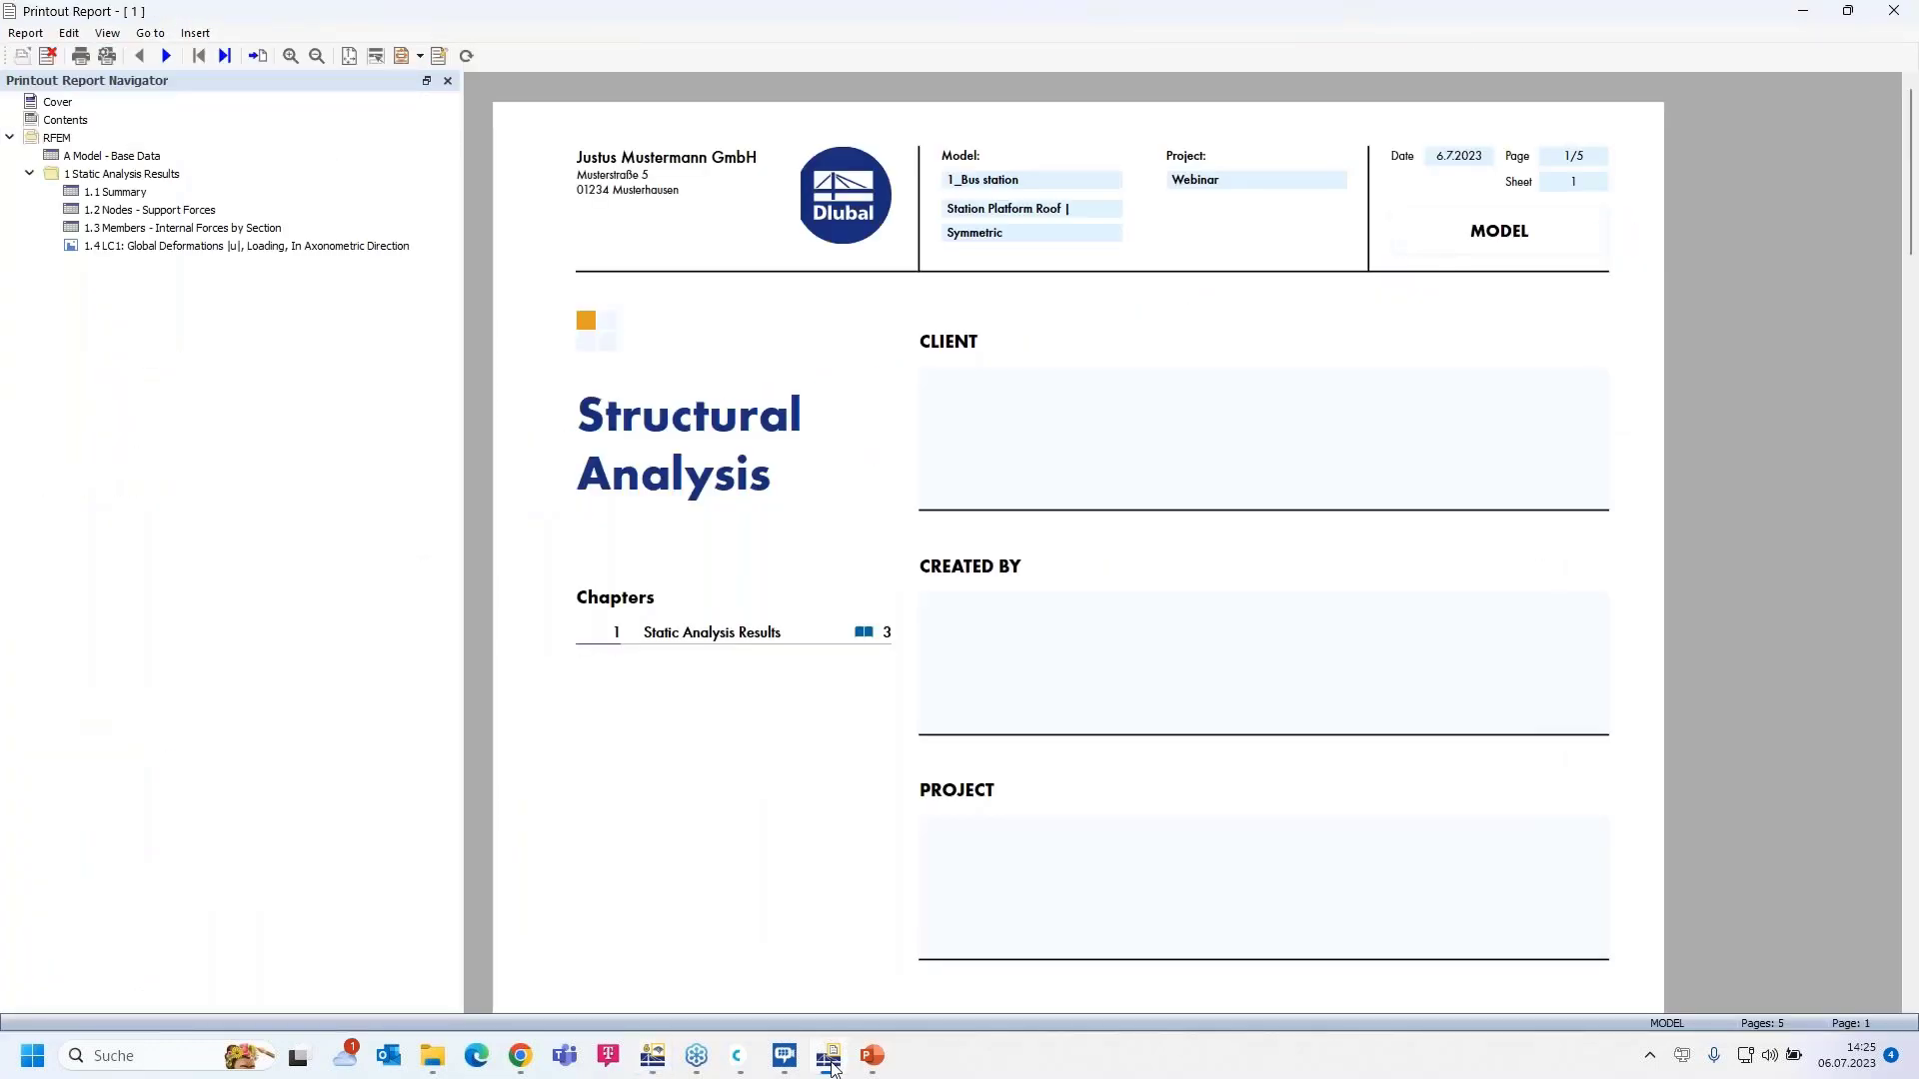
# - View the LC1 global deformations picture in the printout report, open its picture properties and close them again
pyautogui.click(236, 247)
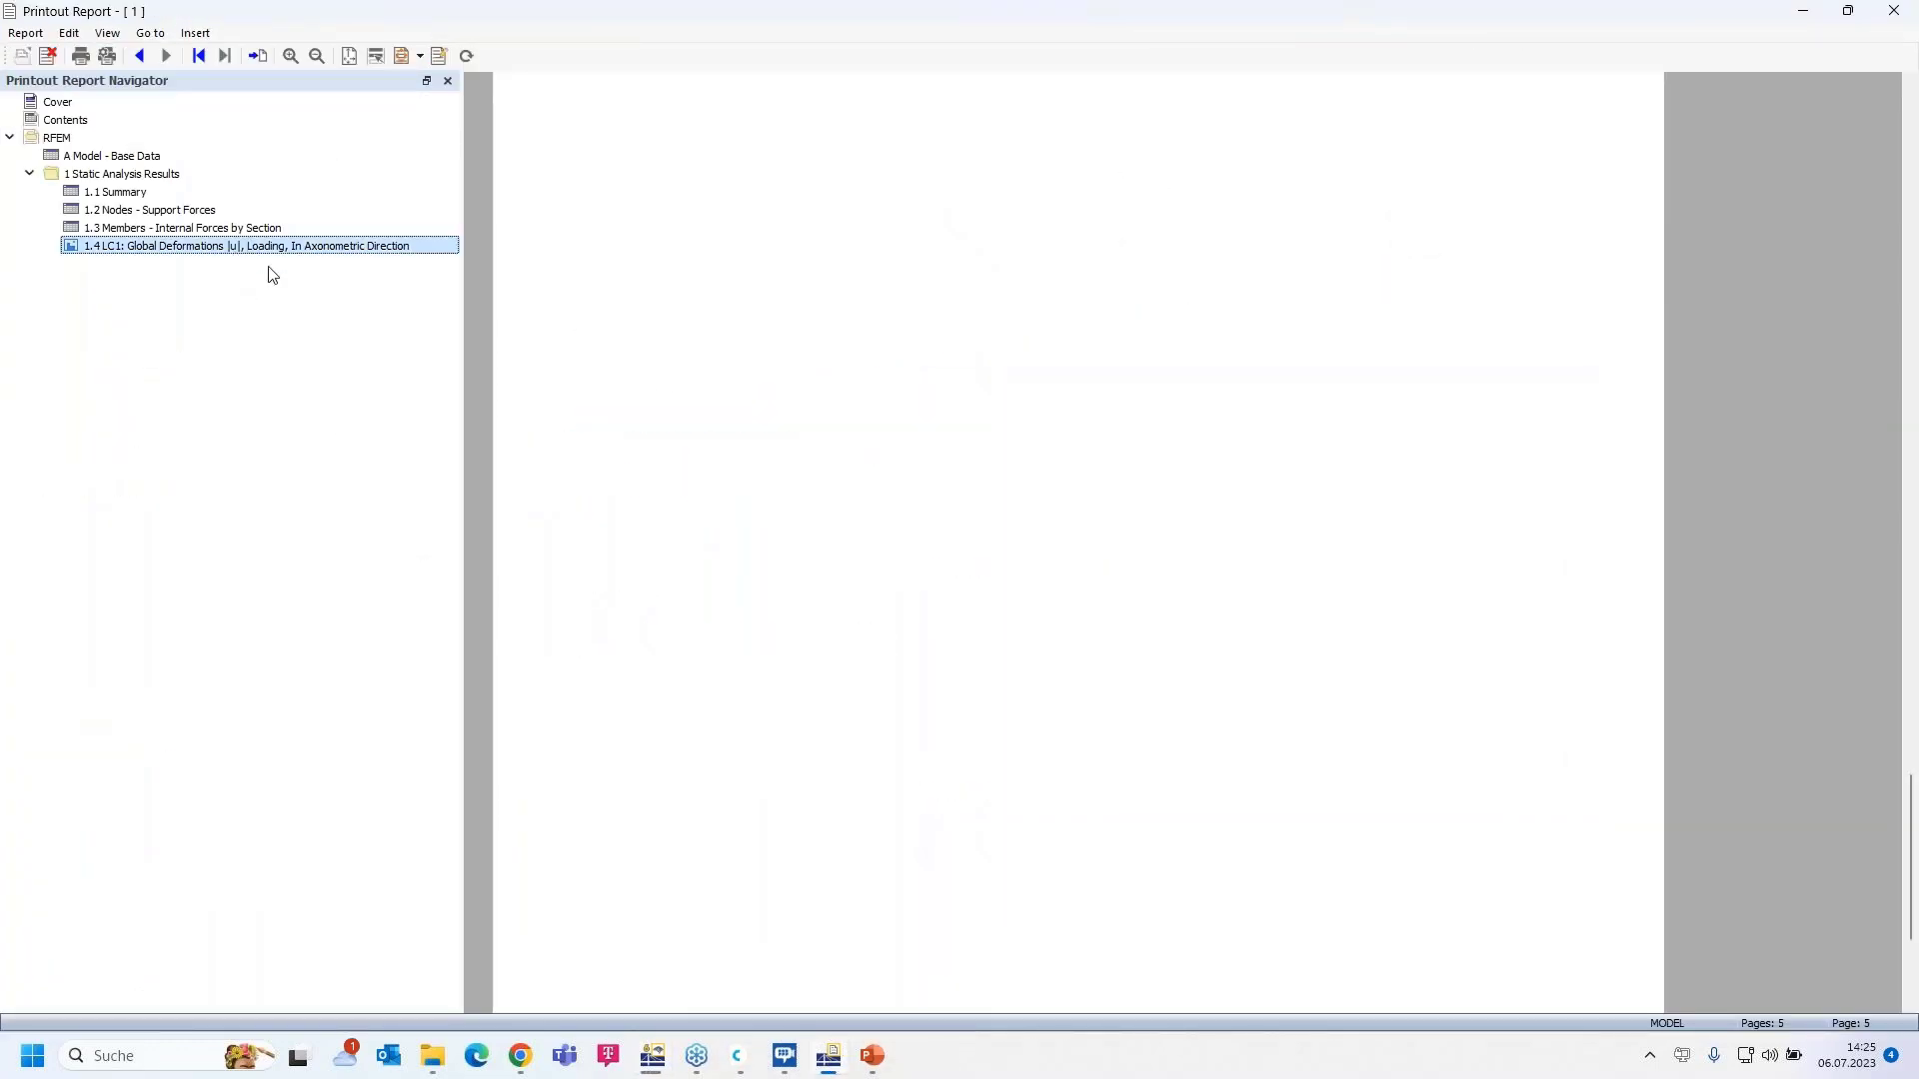
pyautogui.scroll(-3, 1245, 620)
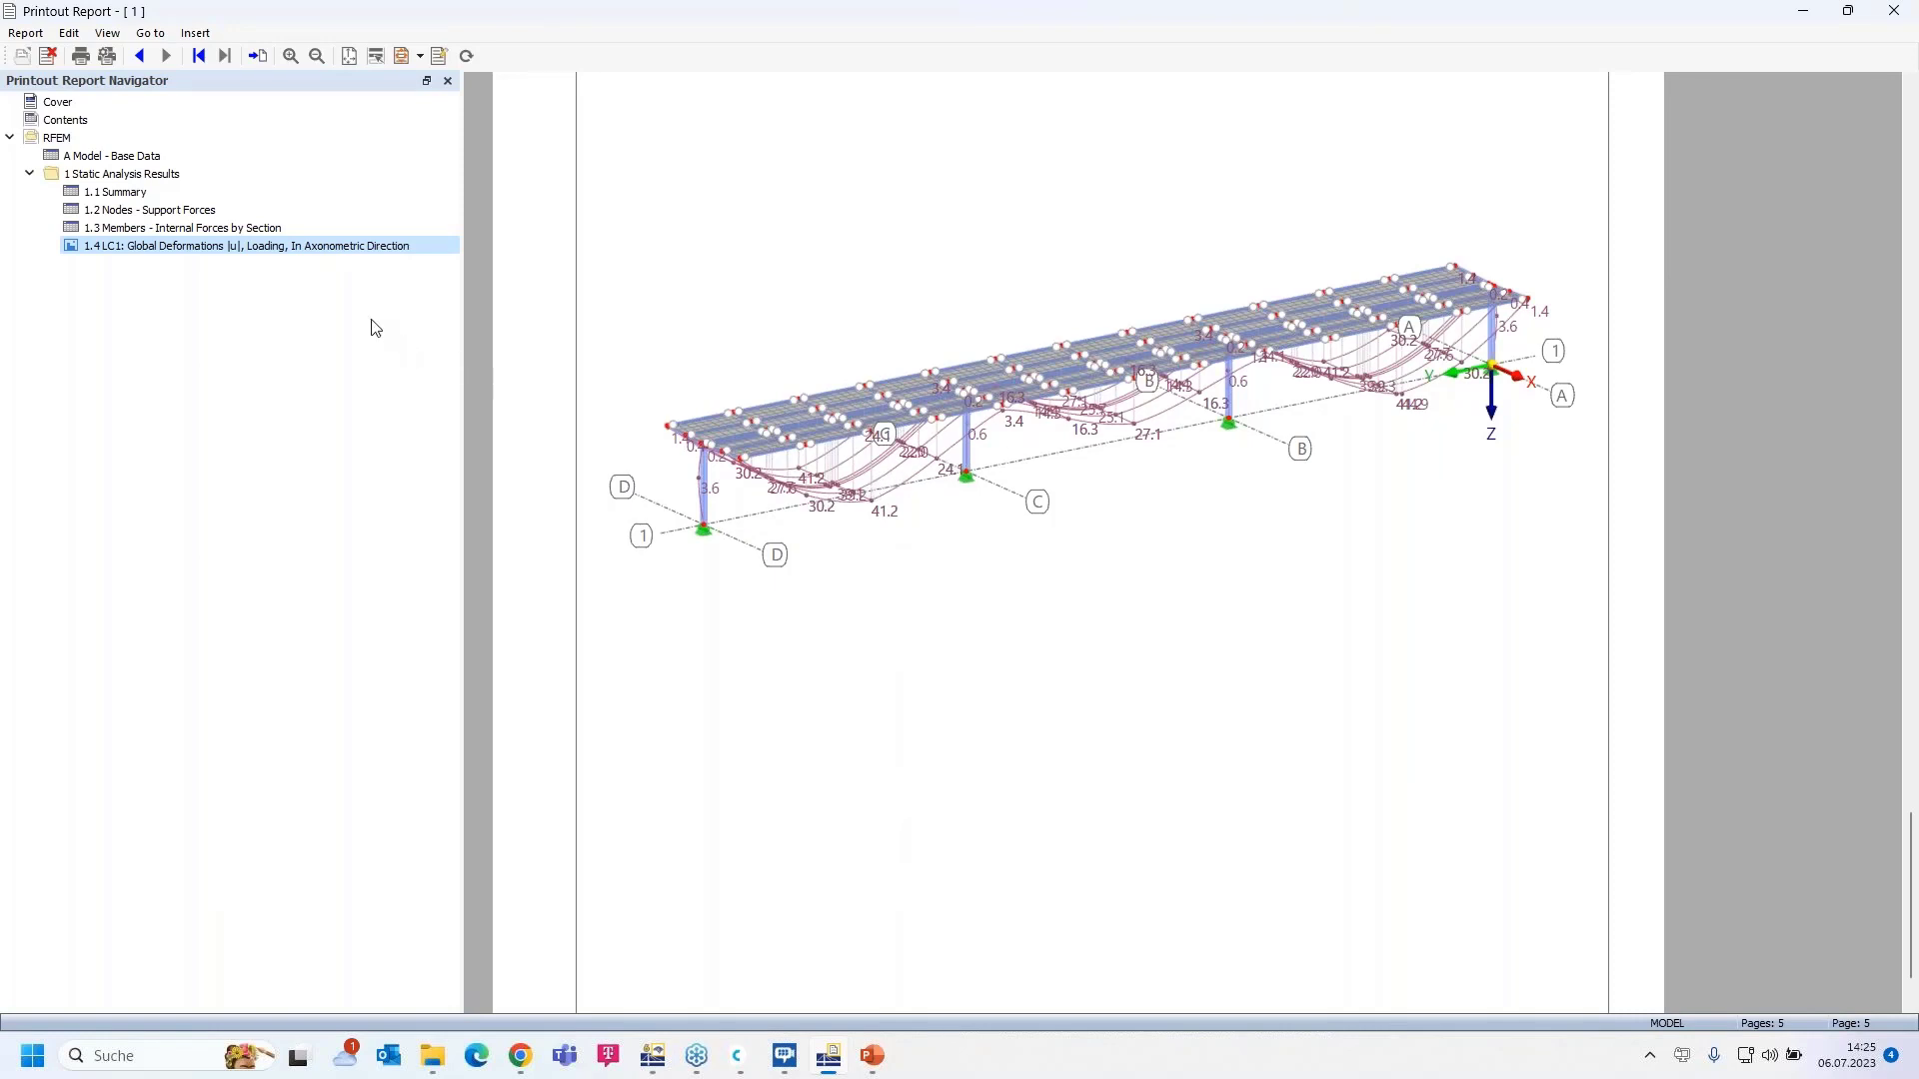
pyautogui.rightClick(295, 250)
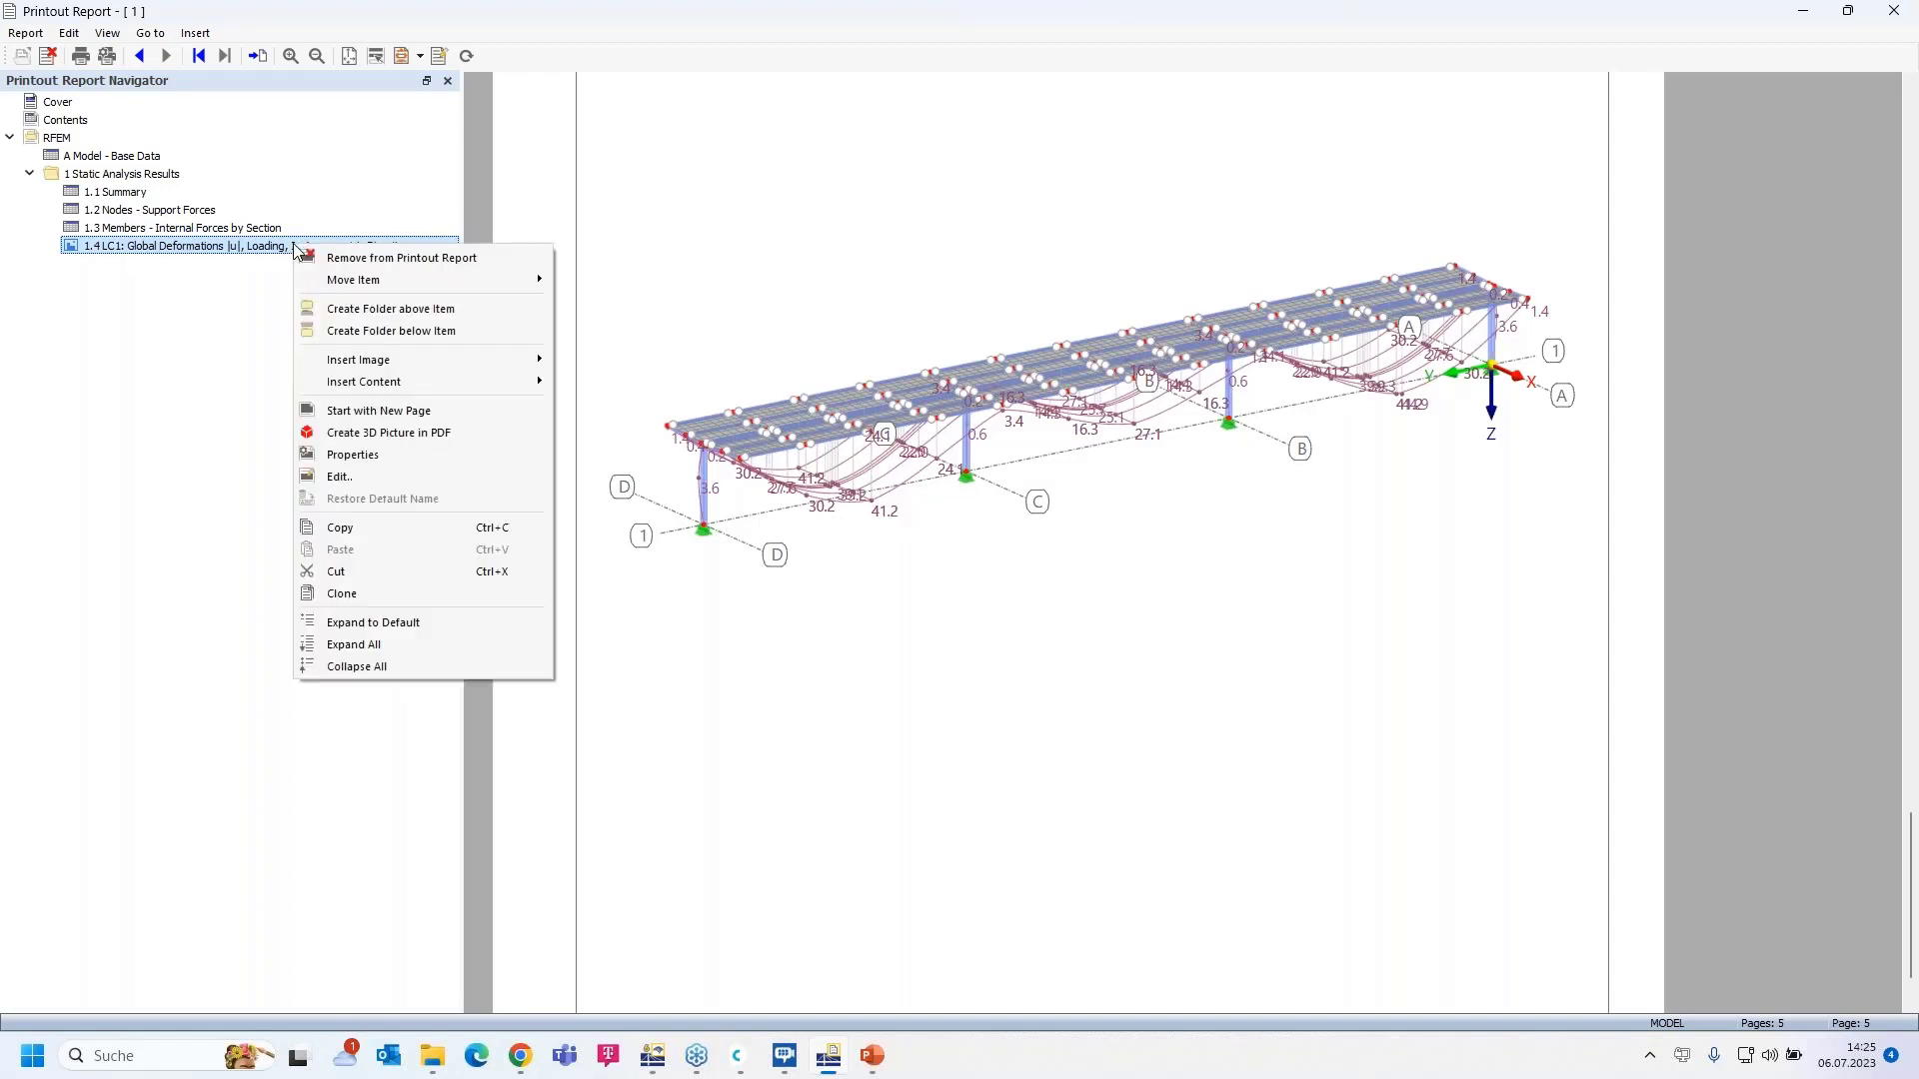
pyautogui.click(422, 456)
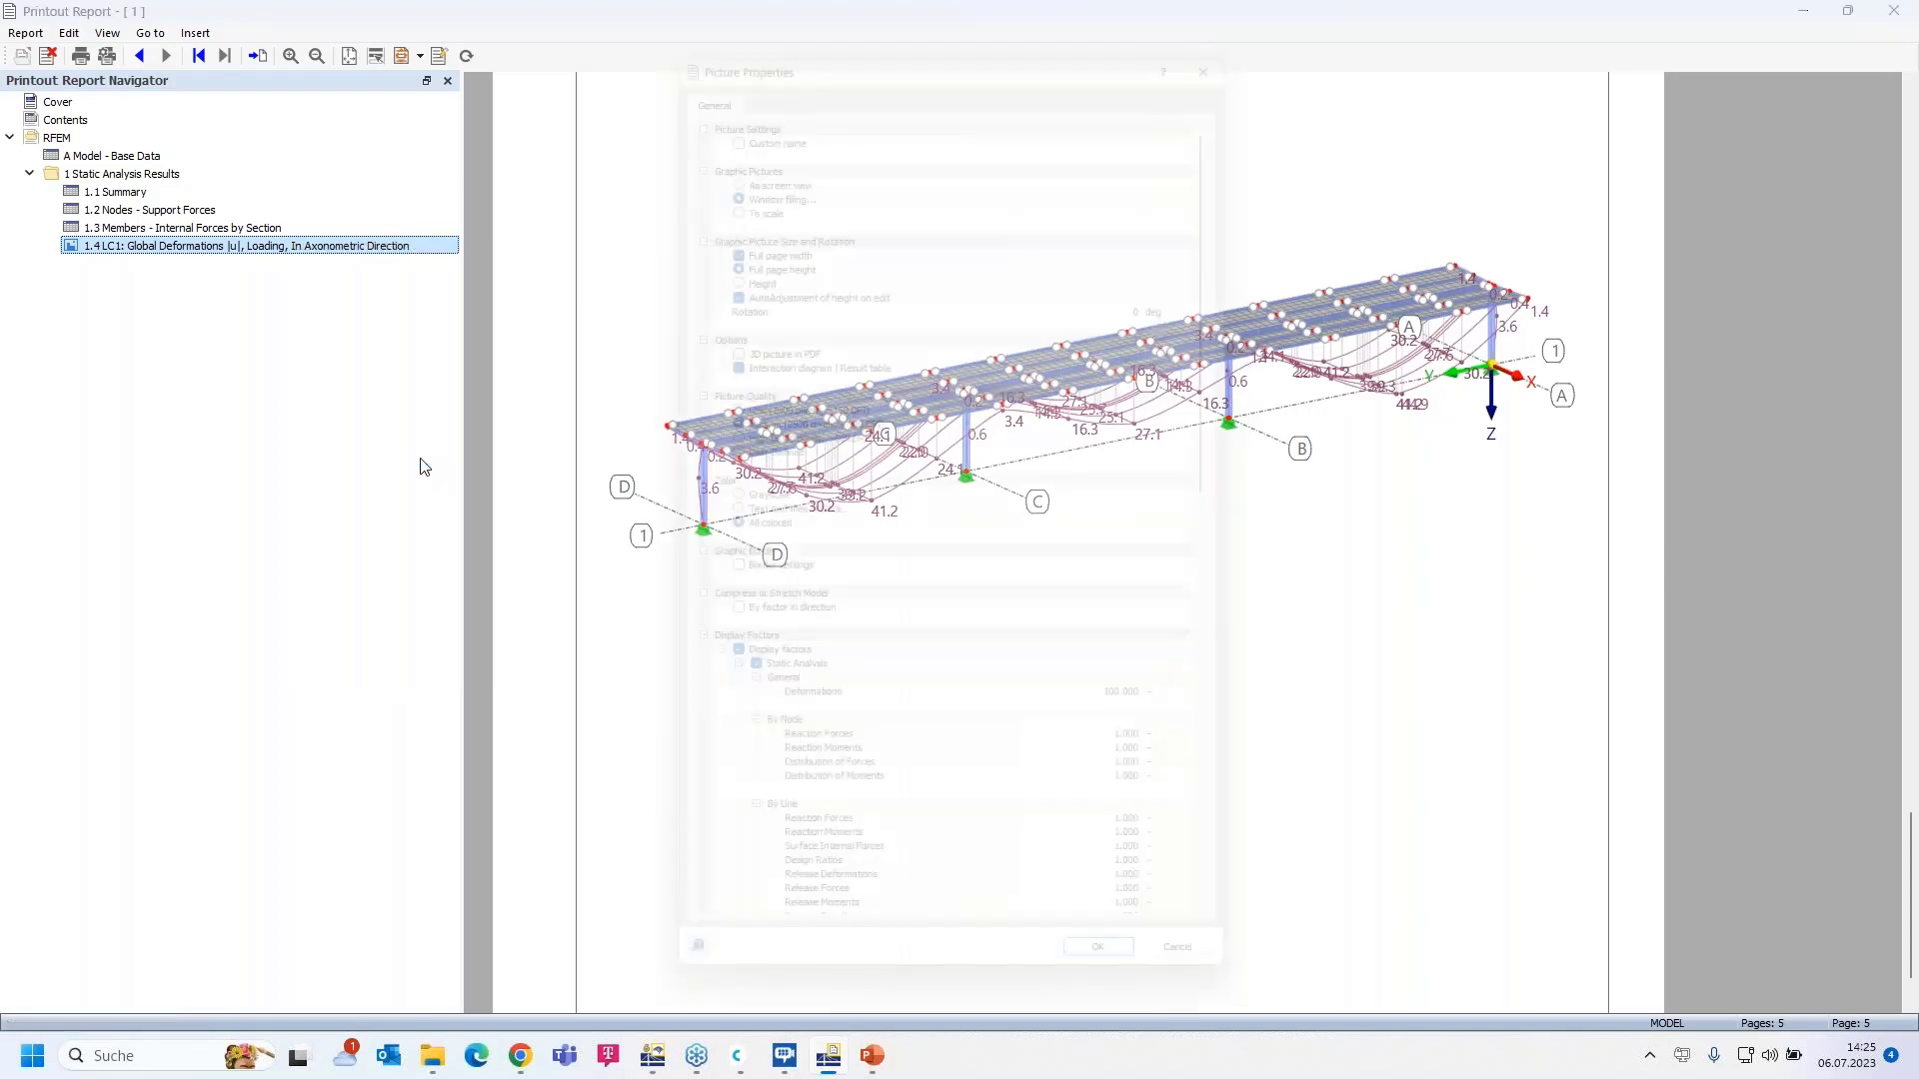
pyautogui.click(1244, 18)
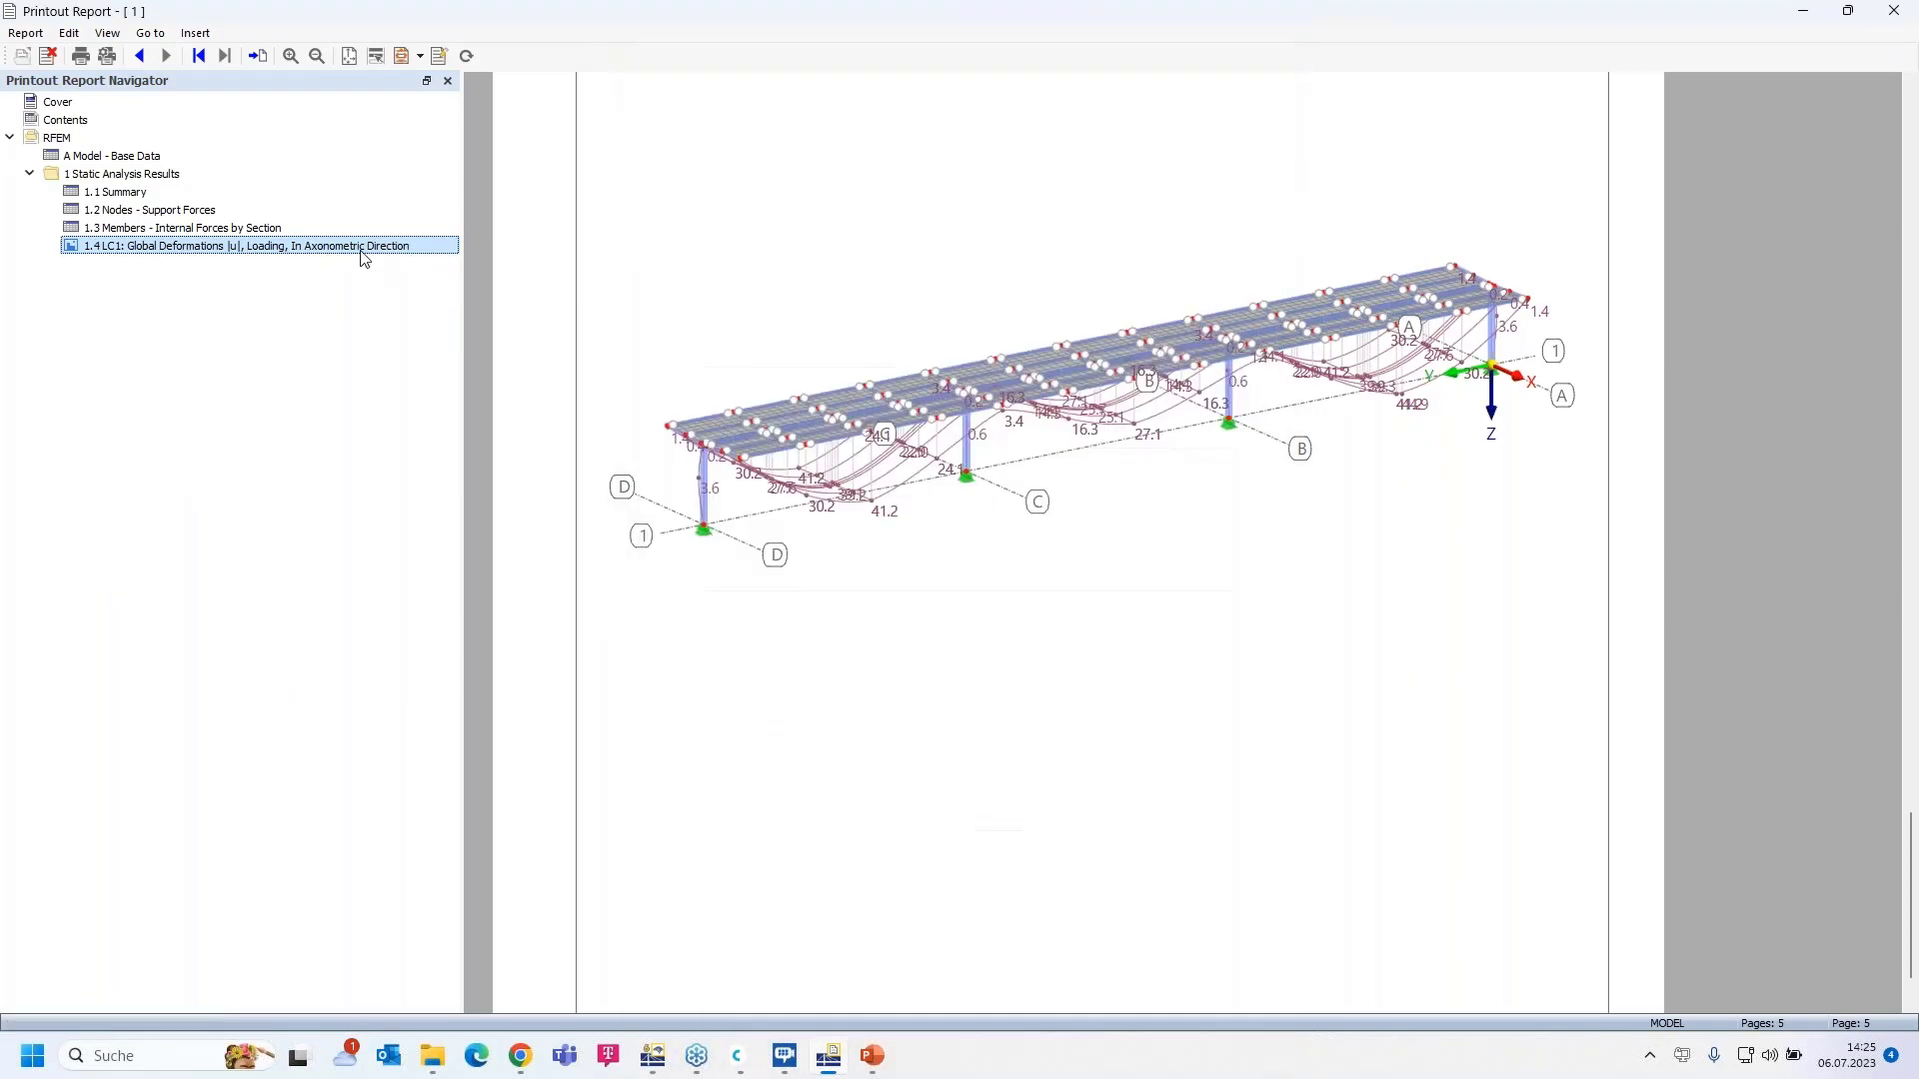
# - Edit the LC1 global deformations report picture to show the structure in the X-direction and confirm the change
pyautogui.rightClick(362, 251)
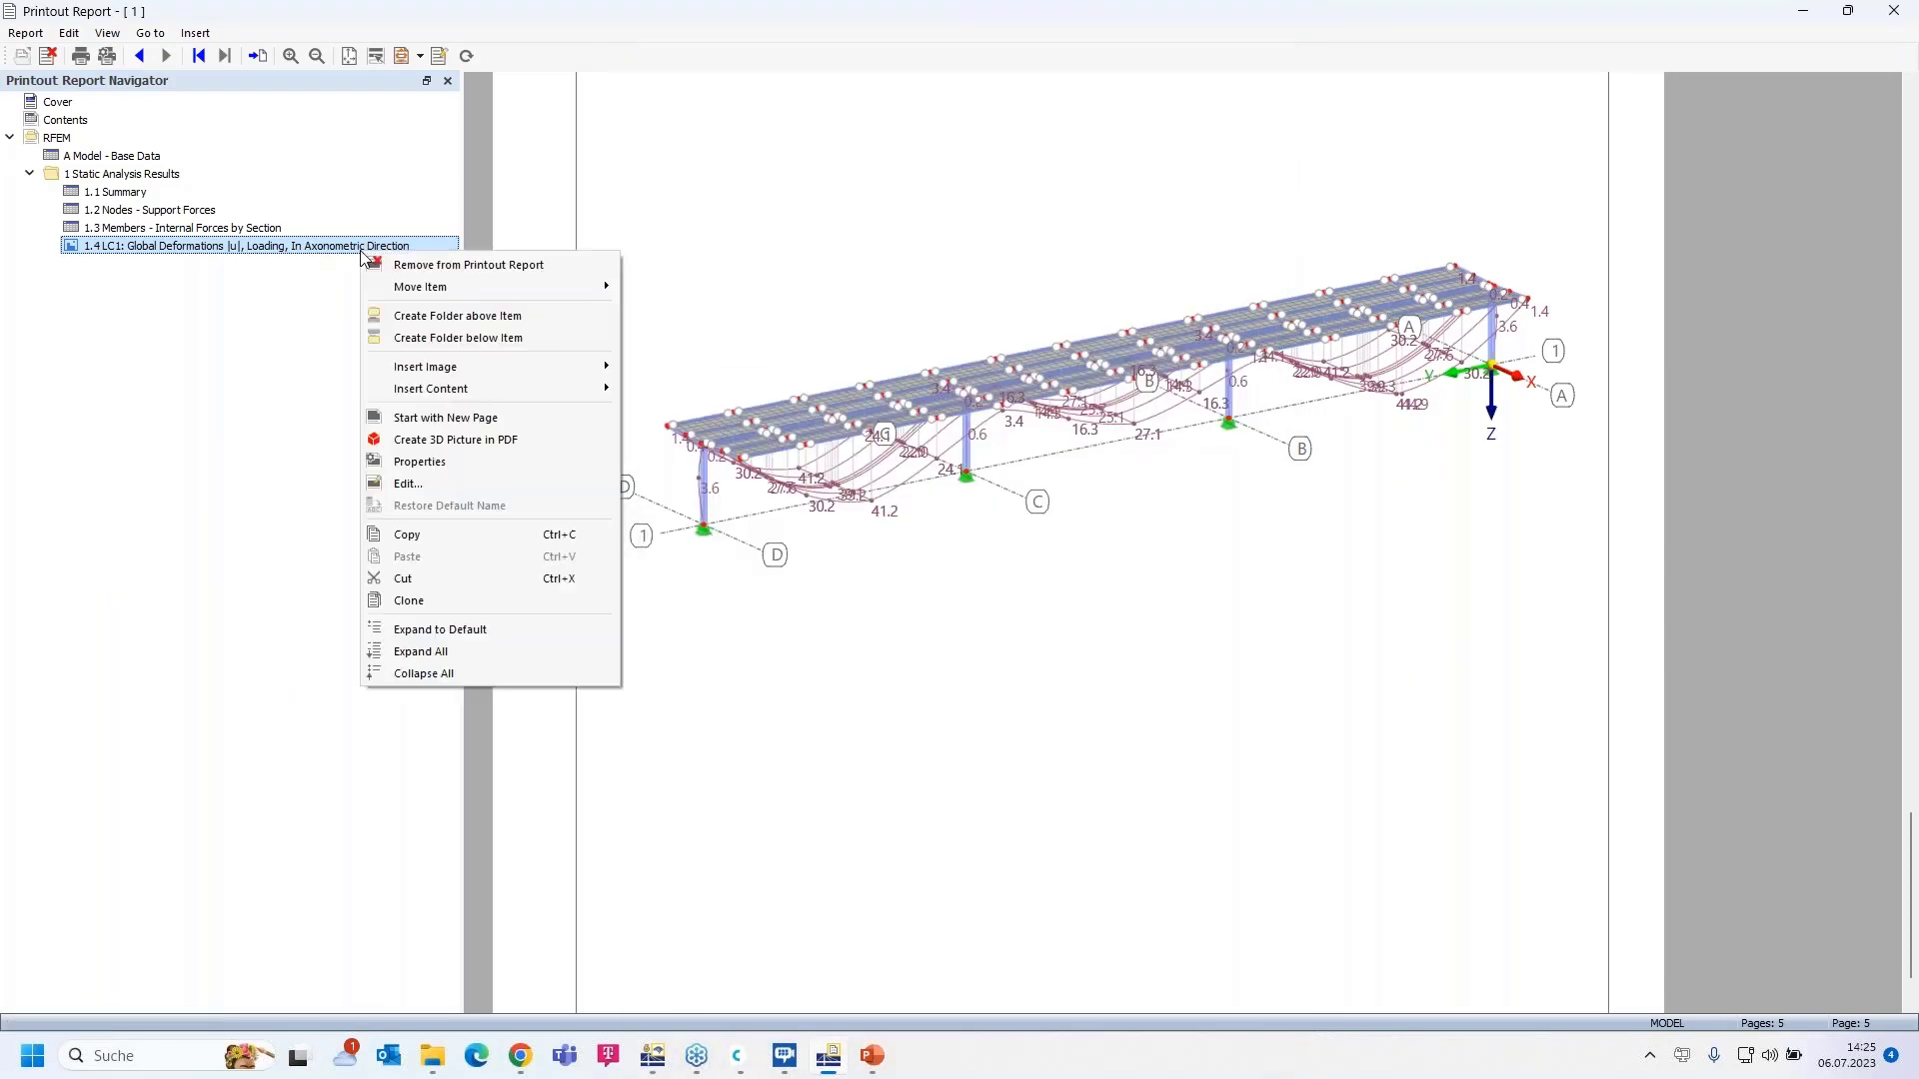
pyautogui.click(433, 485)
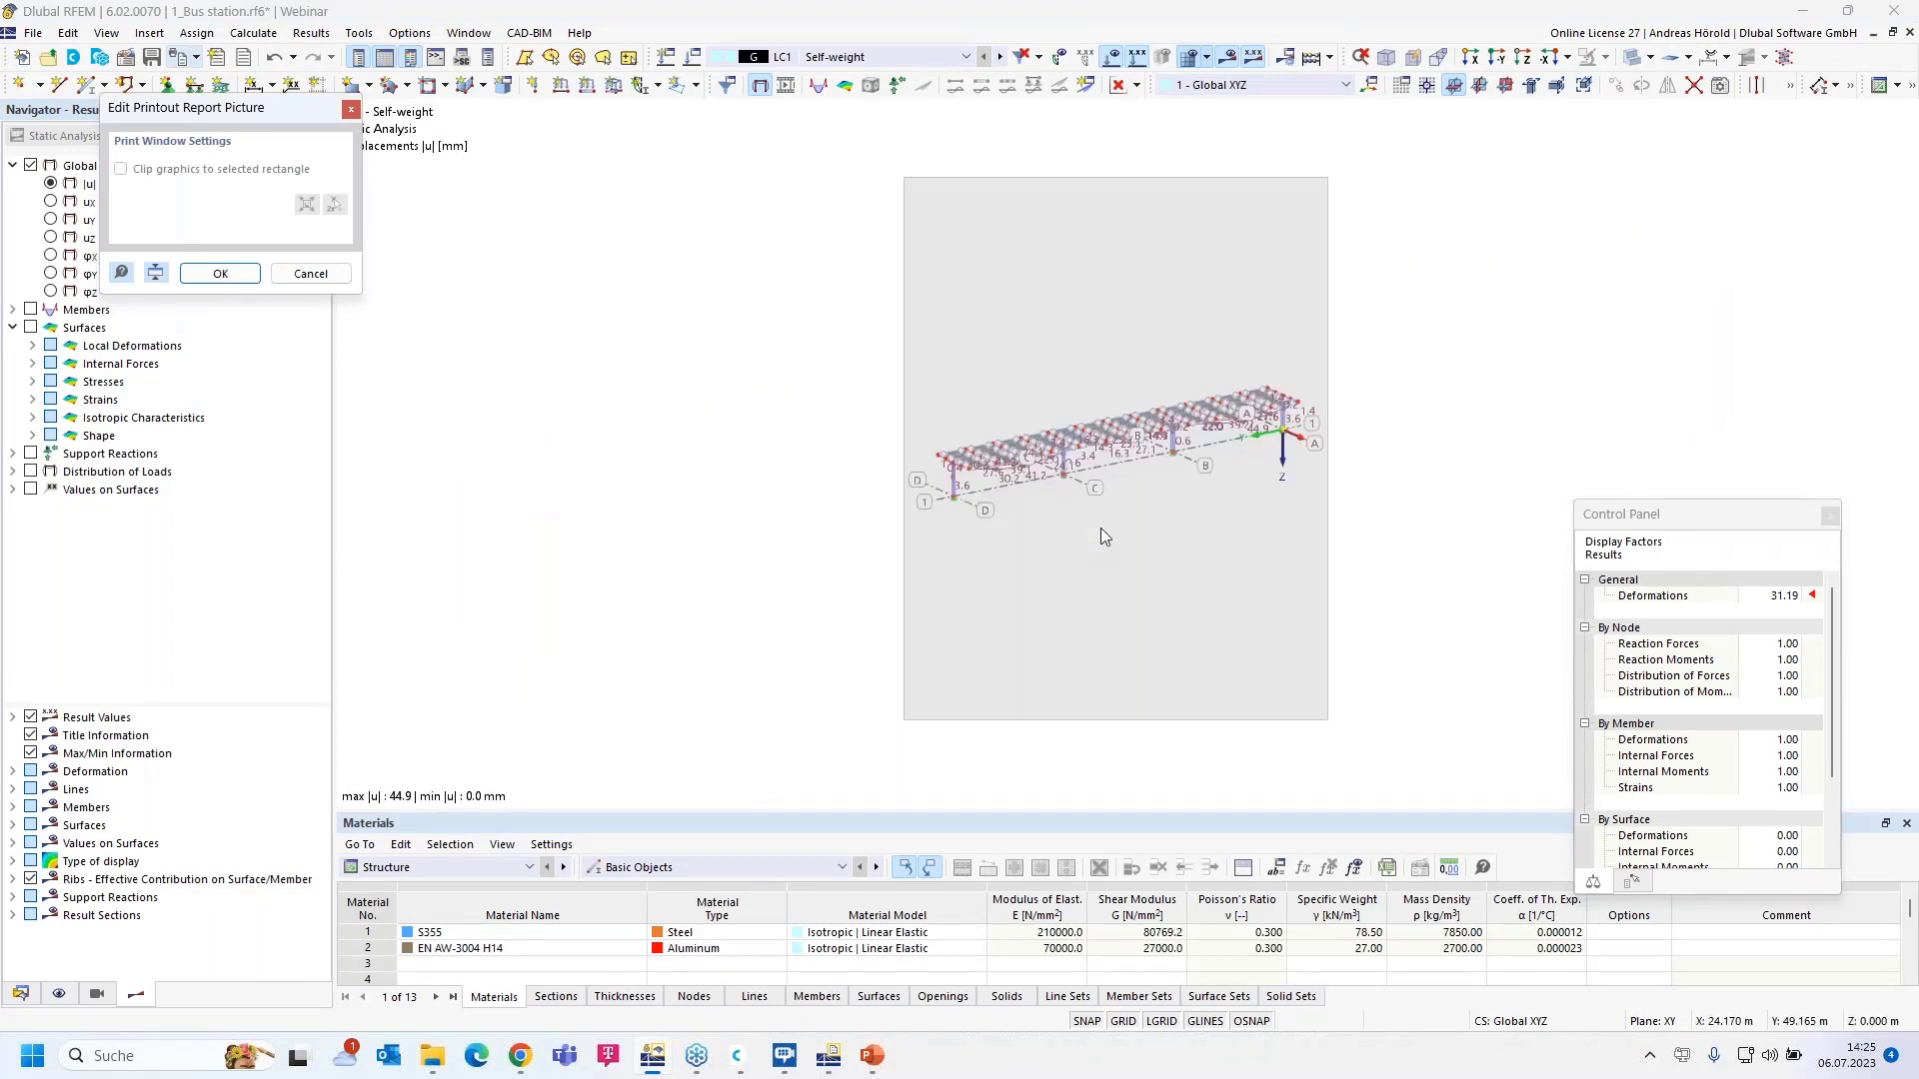
pyautogui.click(1470, 58)
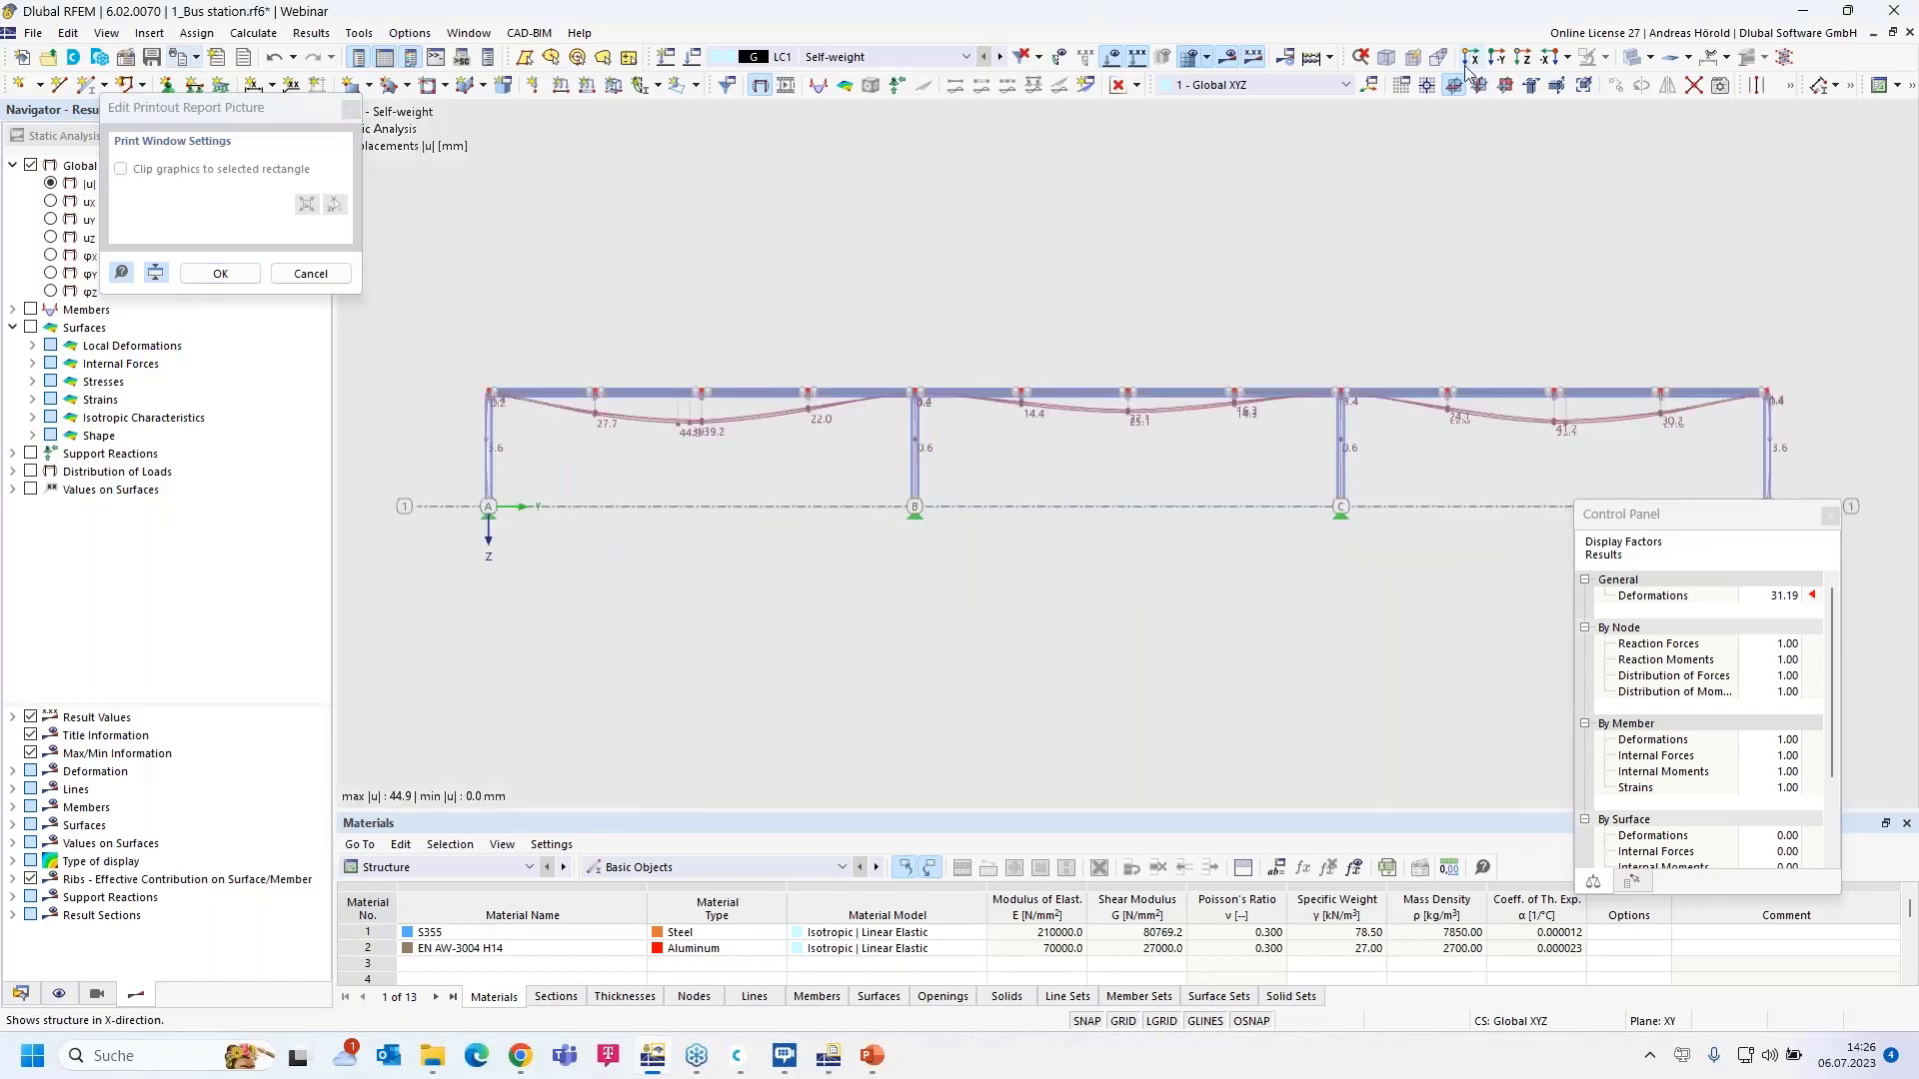
pyautogui.scroll(-3, 626, 710)
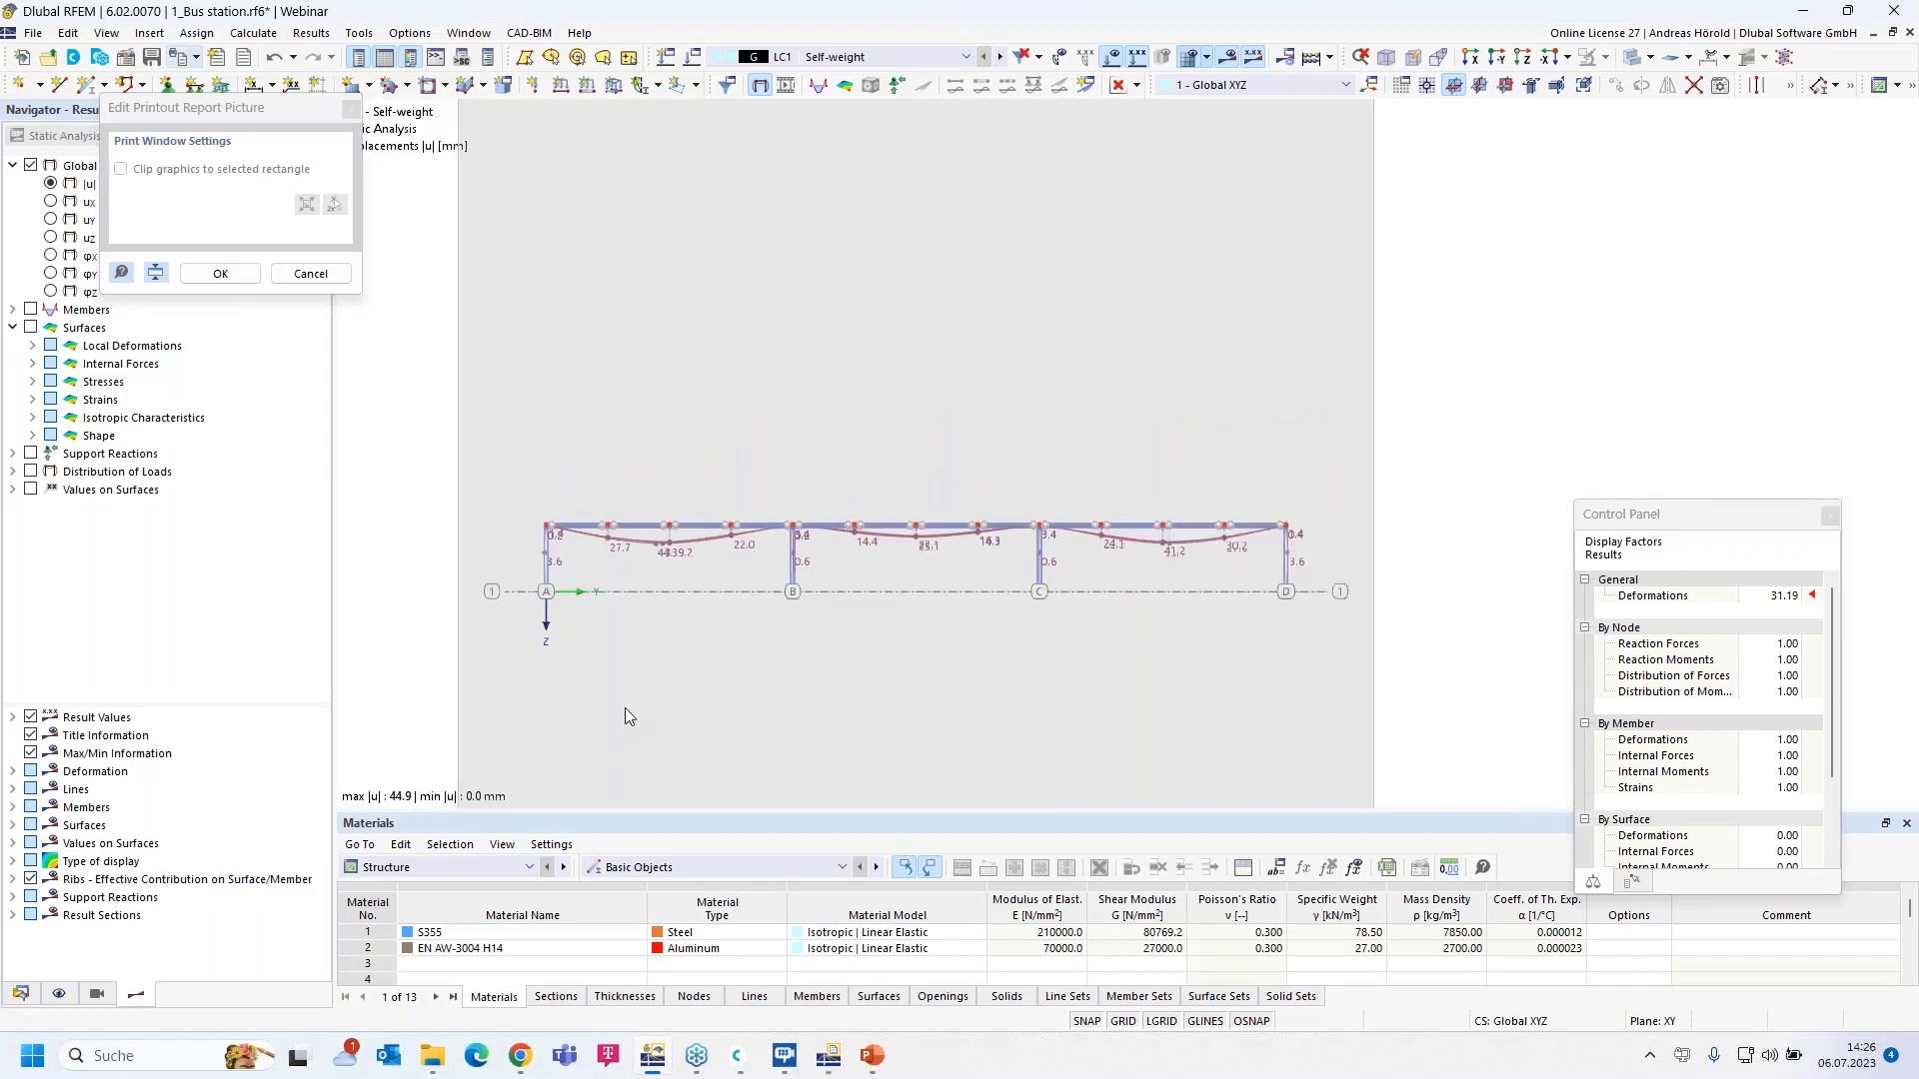
pyautogui.click(223, 278)
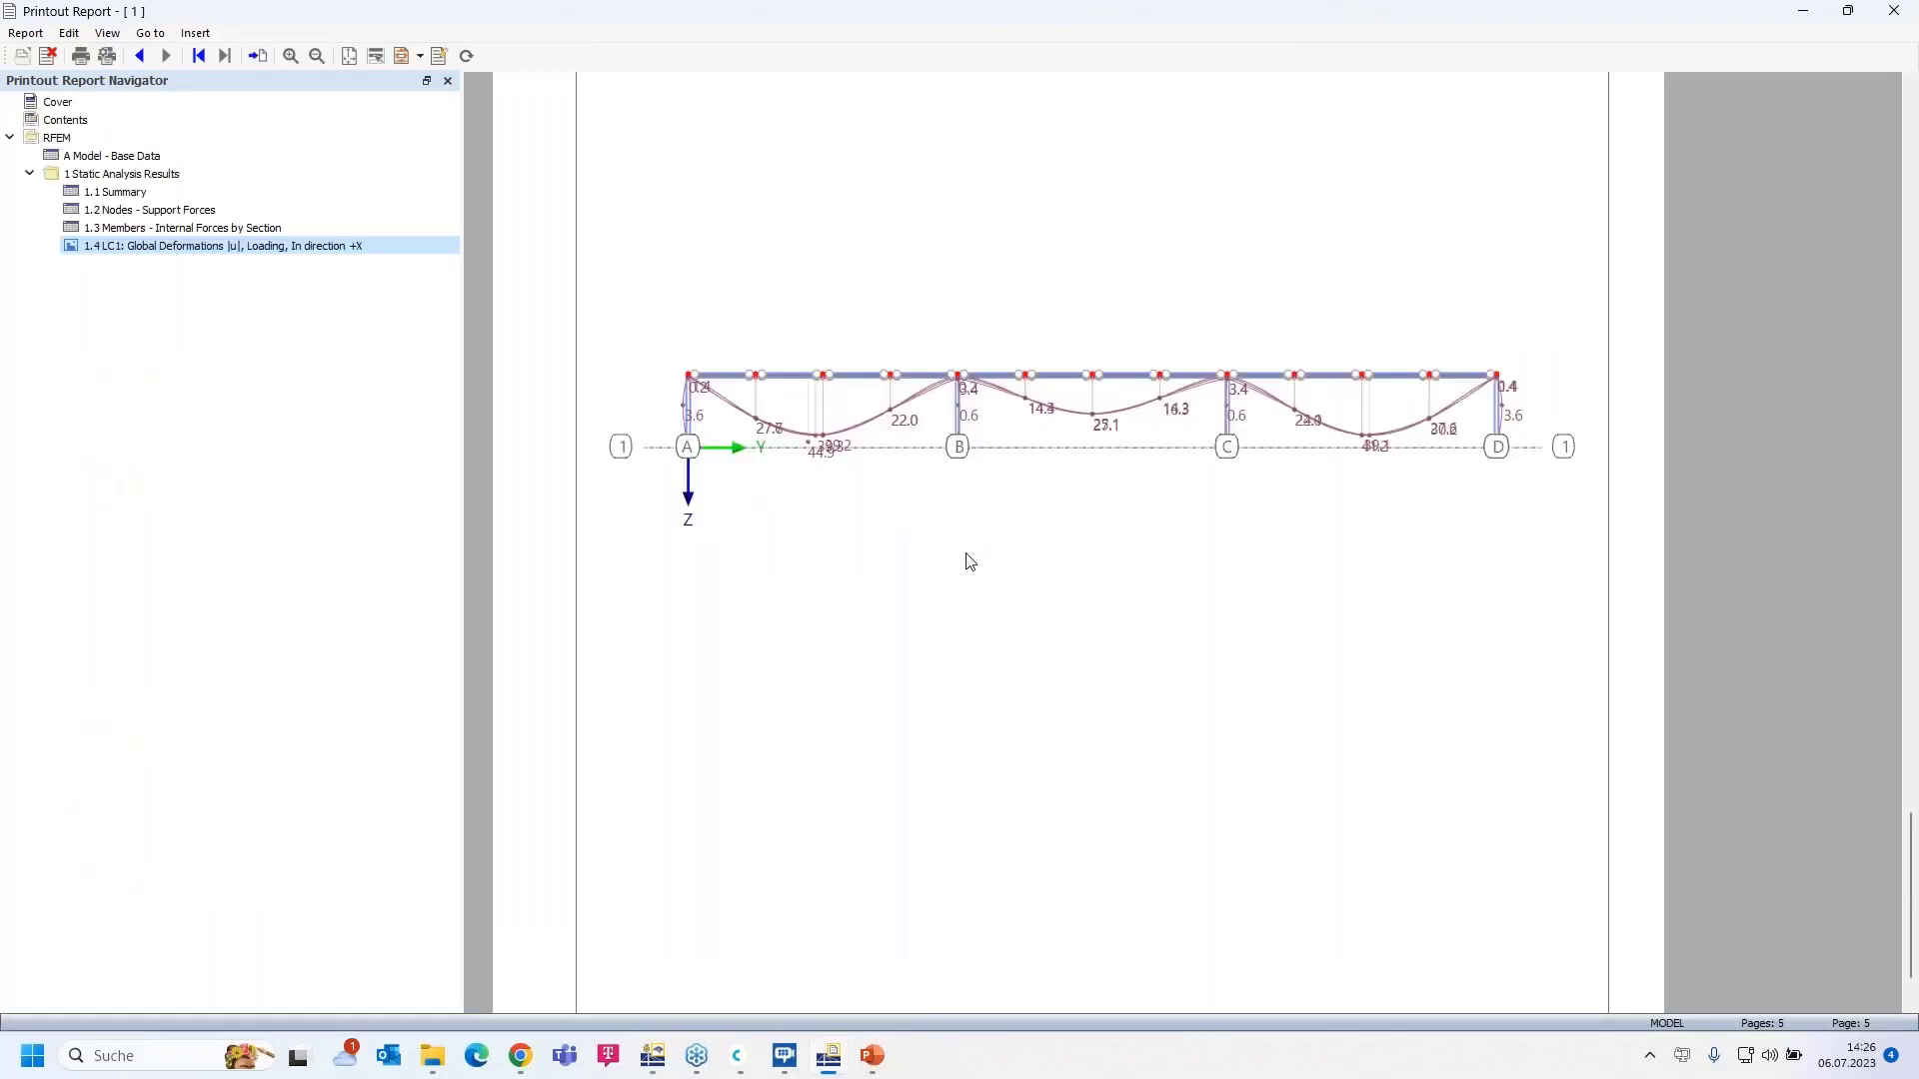
# - Set the general deformations display factor to 50 in the properties of the LC1 global deformations report picture
pyautogui.rightClick(258, 251)
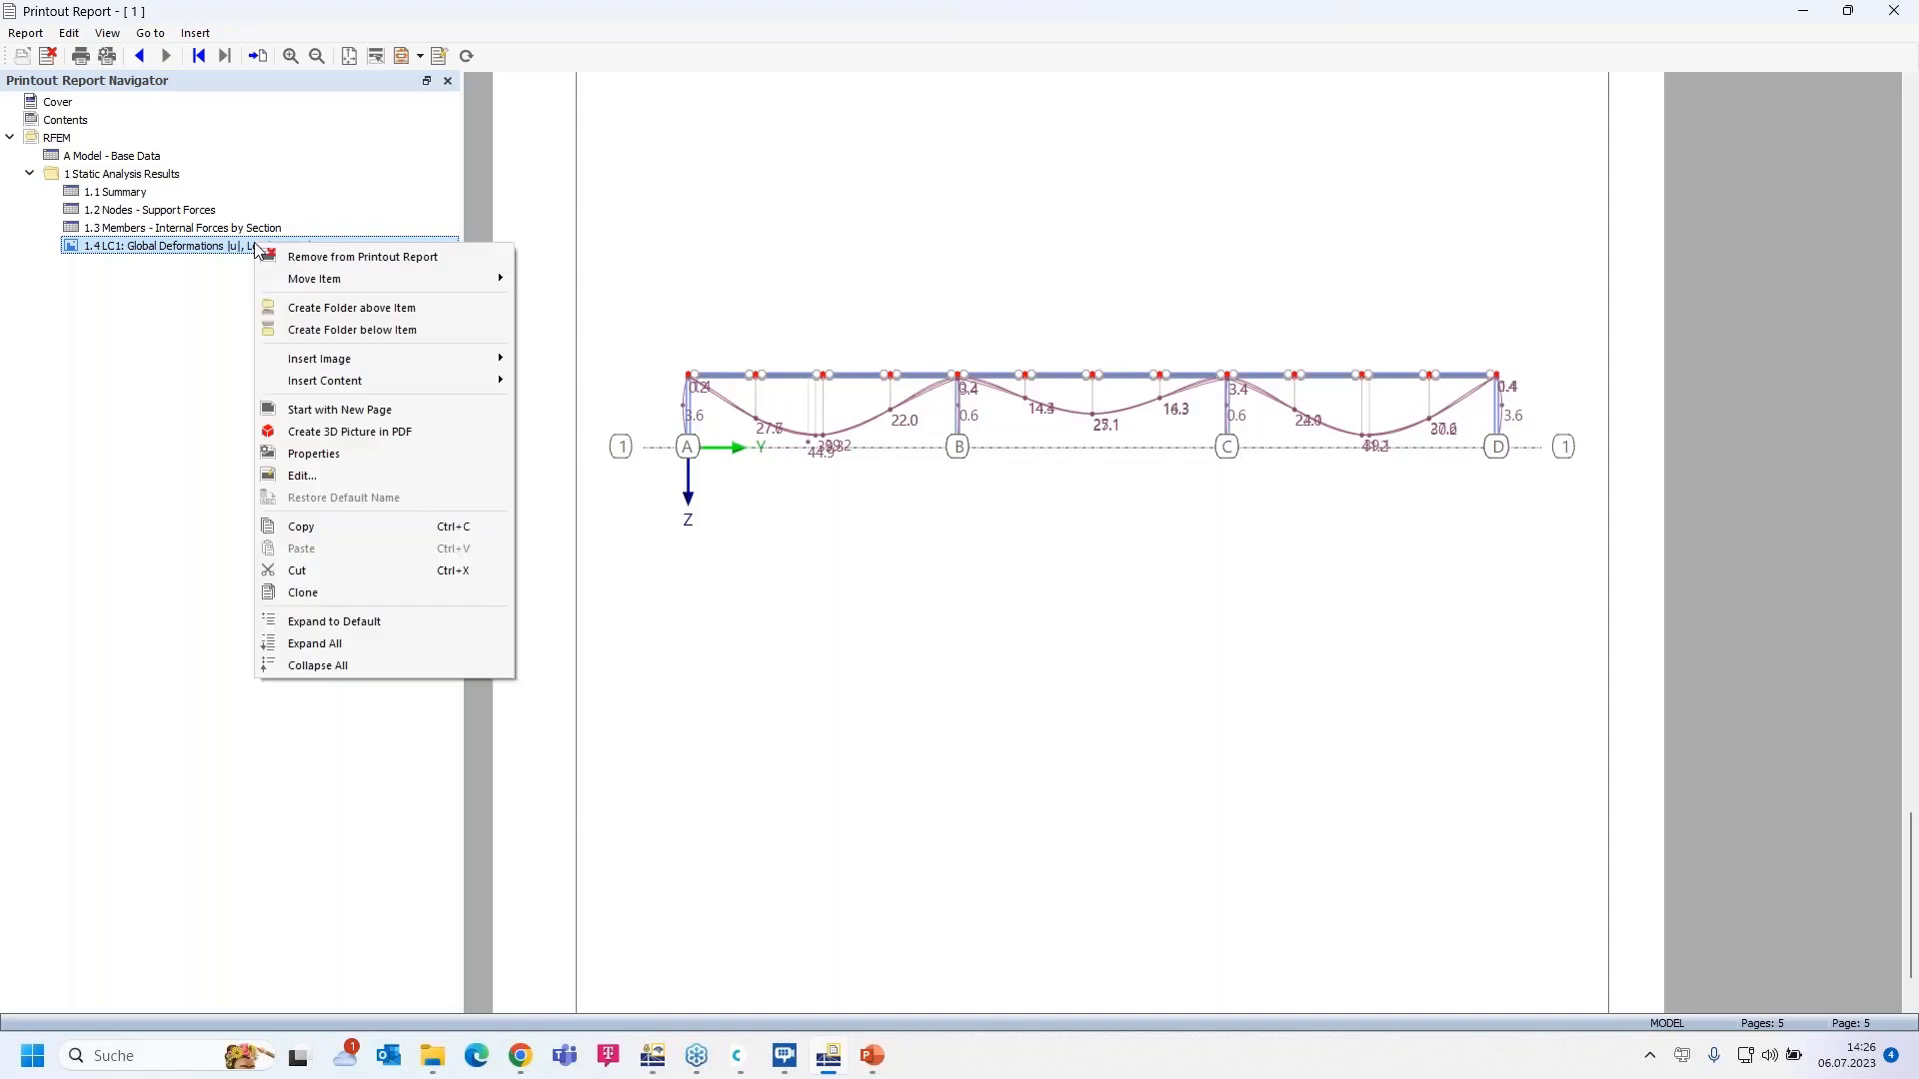
pyautogui.click(349, 456)
pyautogui.moveTo(1016, 20); pyautogui.dragTo(439, 20)
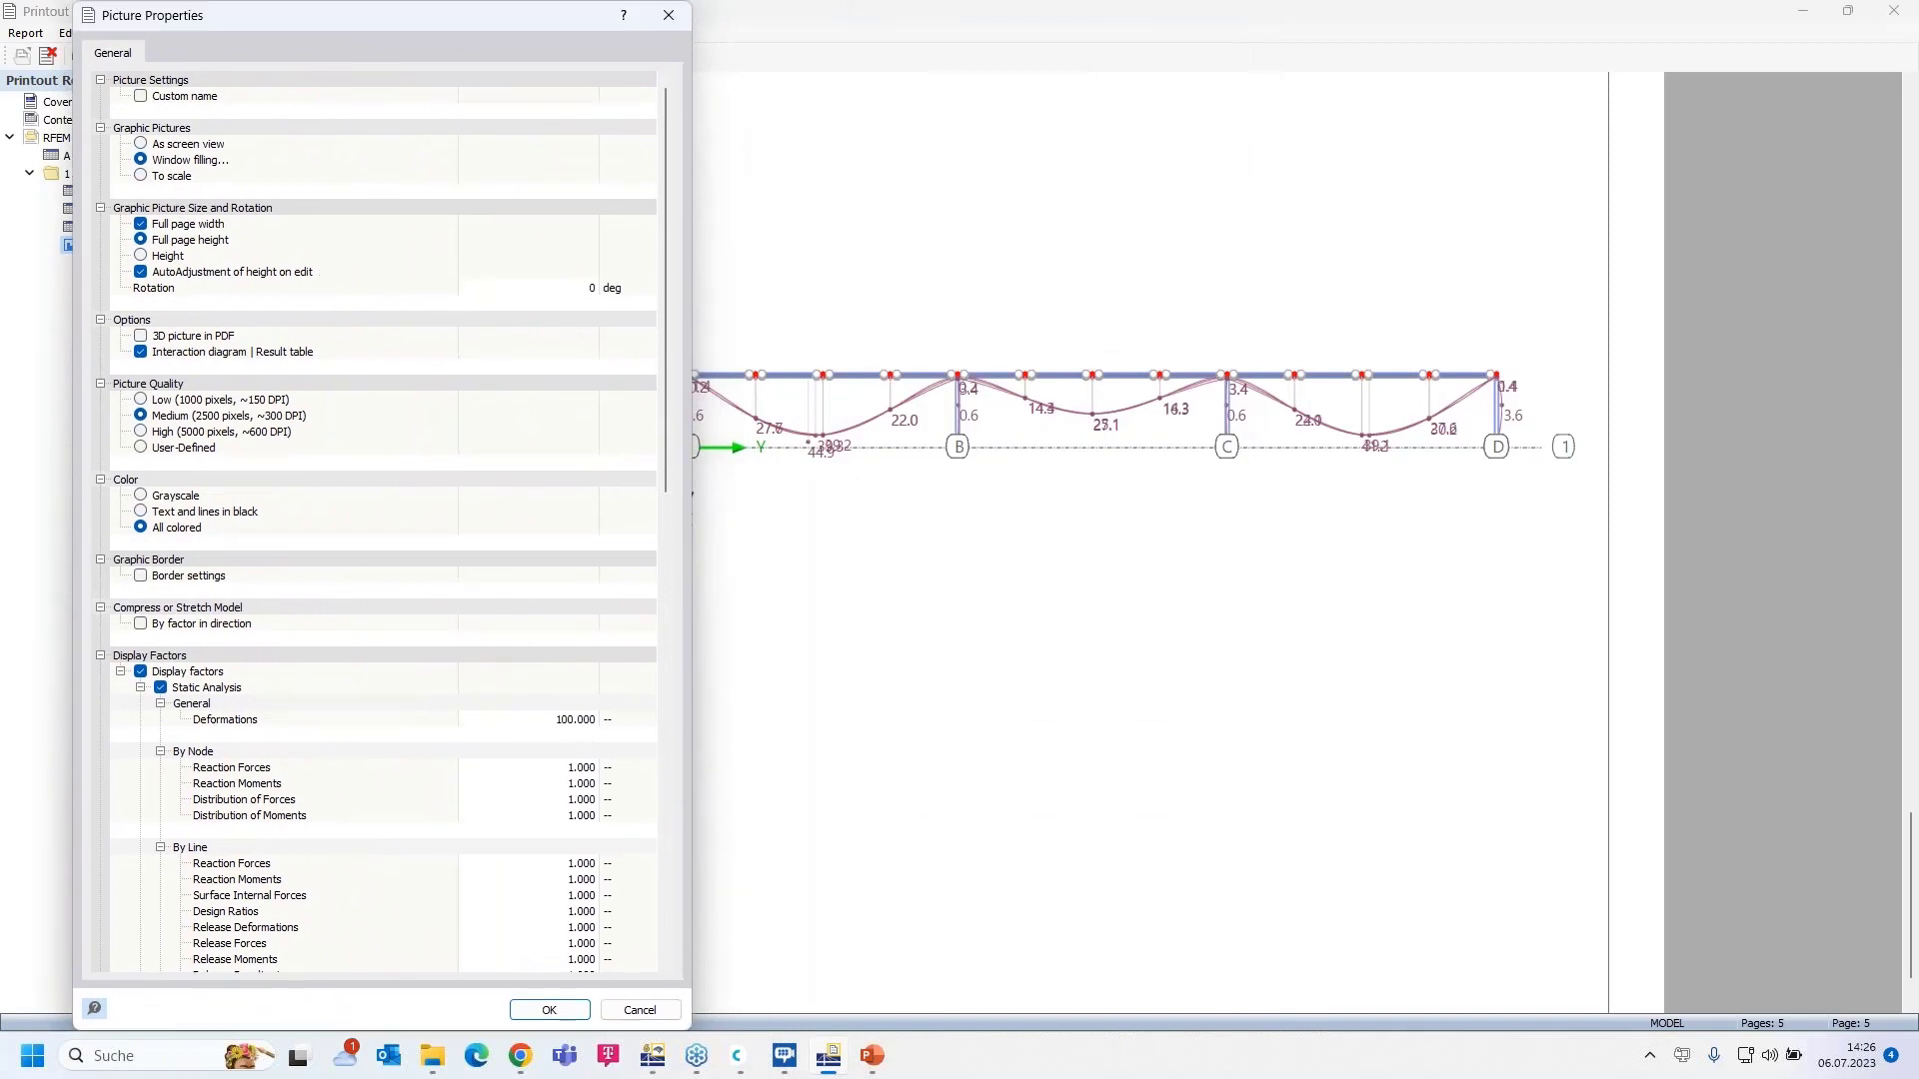
pyautogui.click(557, 720)
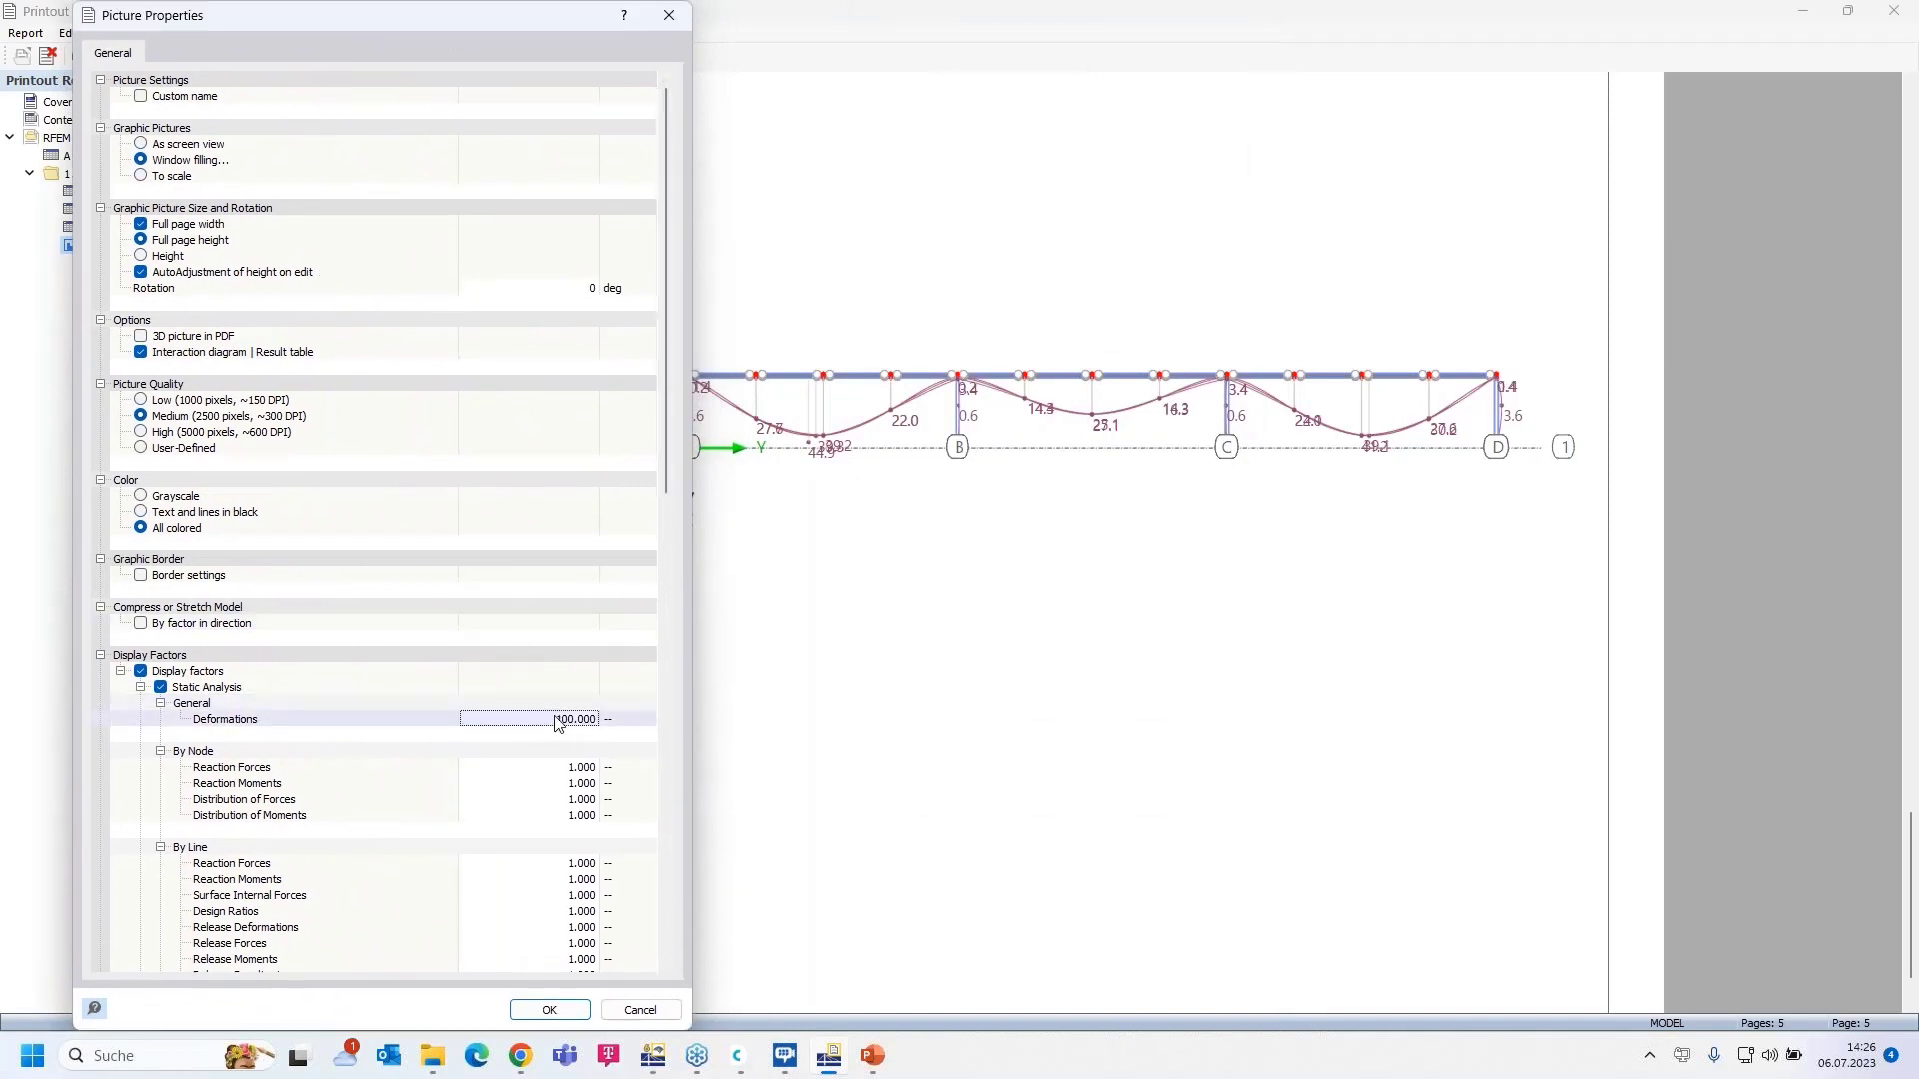
pyautogui.write('50')
pyautogui.press('Tab')
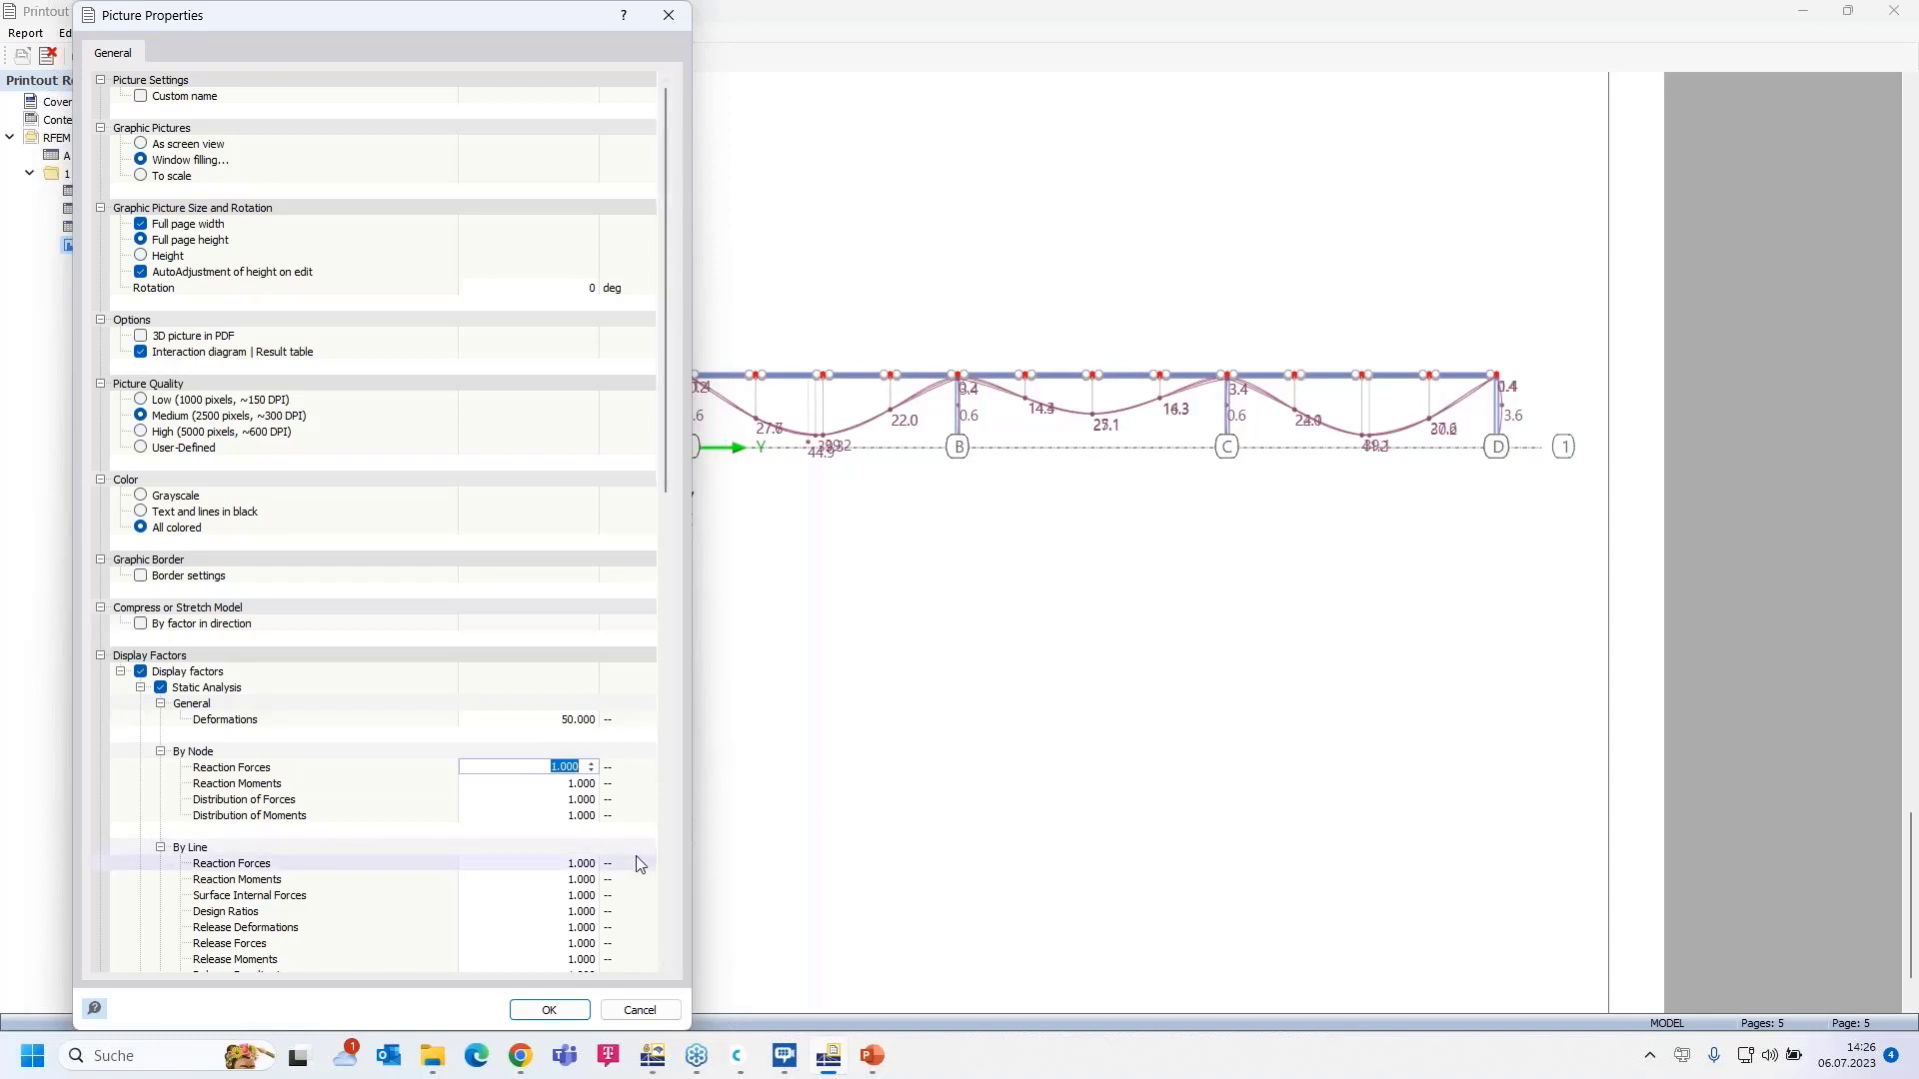
pyautogui.click(549, 1010)
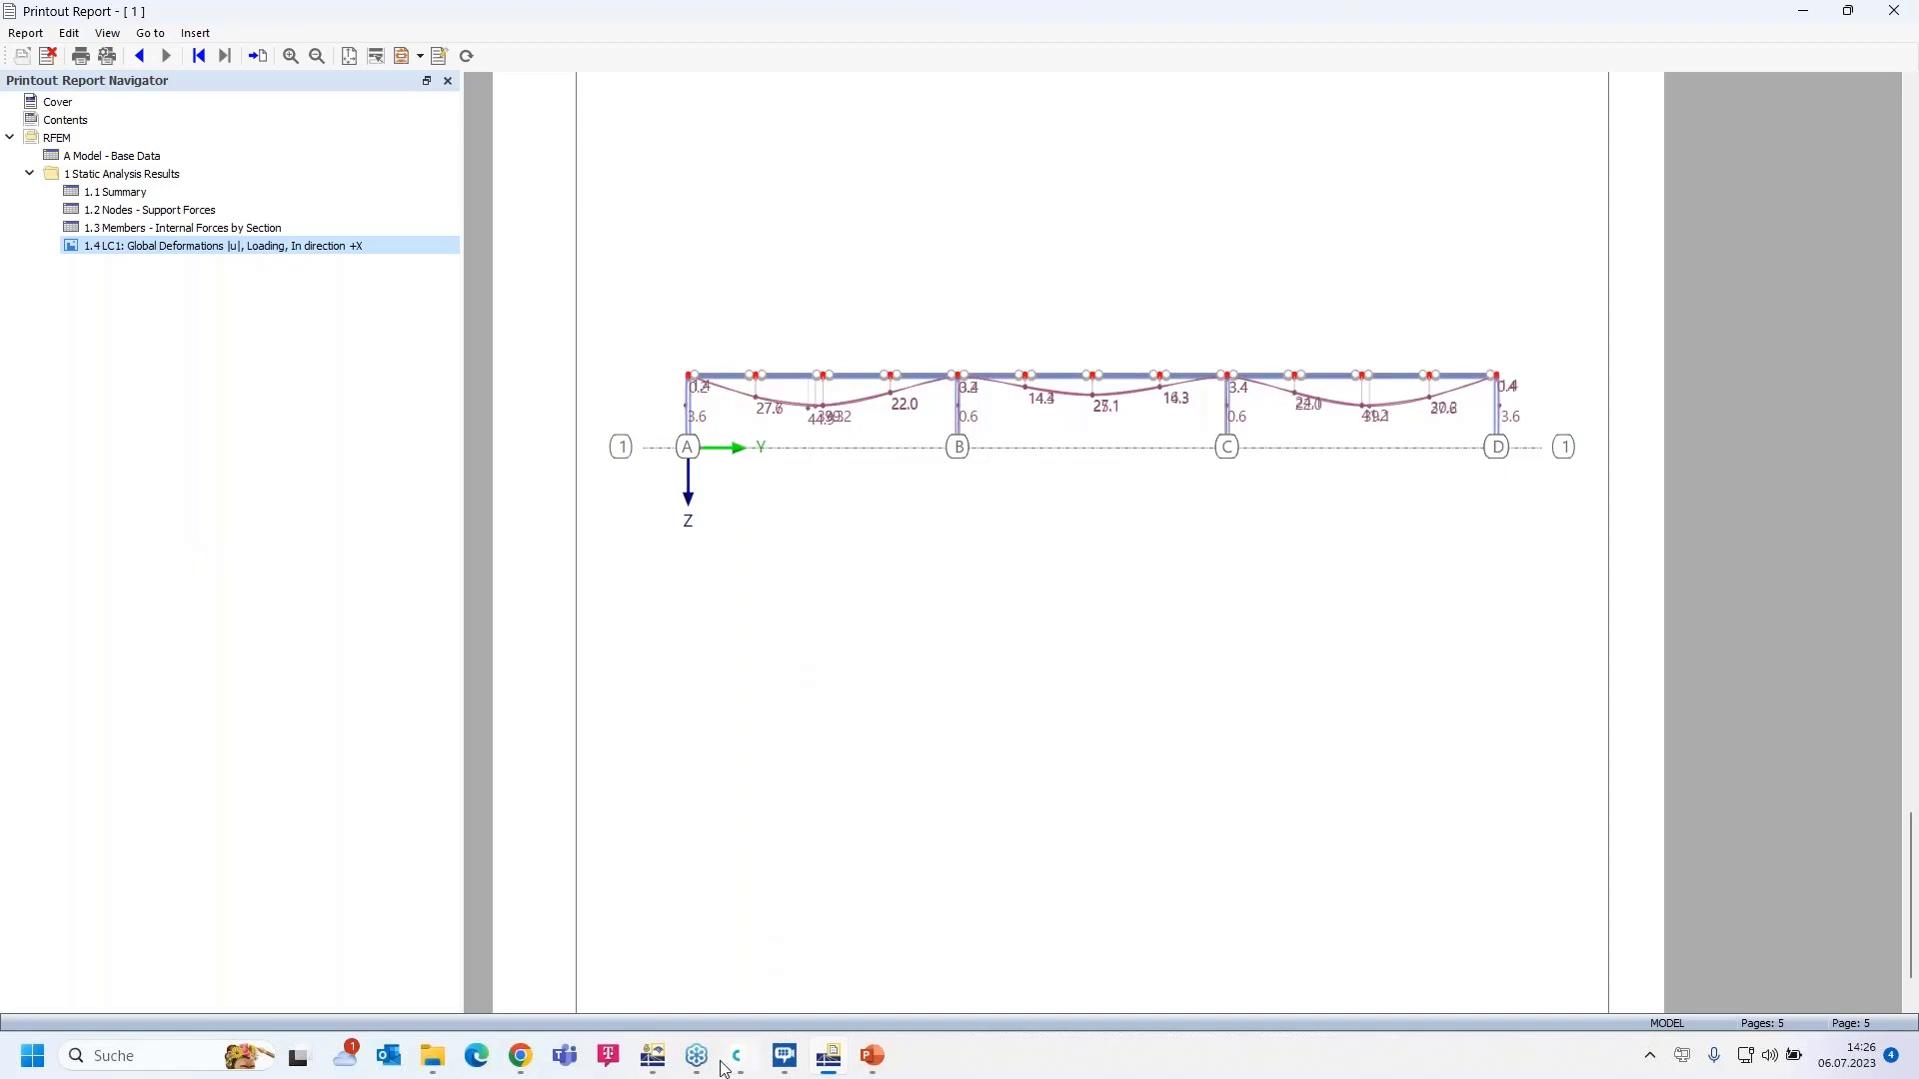
# - Show the online appointment slide in the PowerPoint slide show and switch to the Dlubal website in Chrome
pyautogui.moveTo(885, 1068)
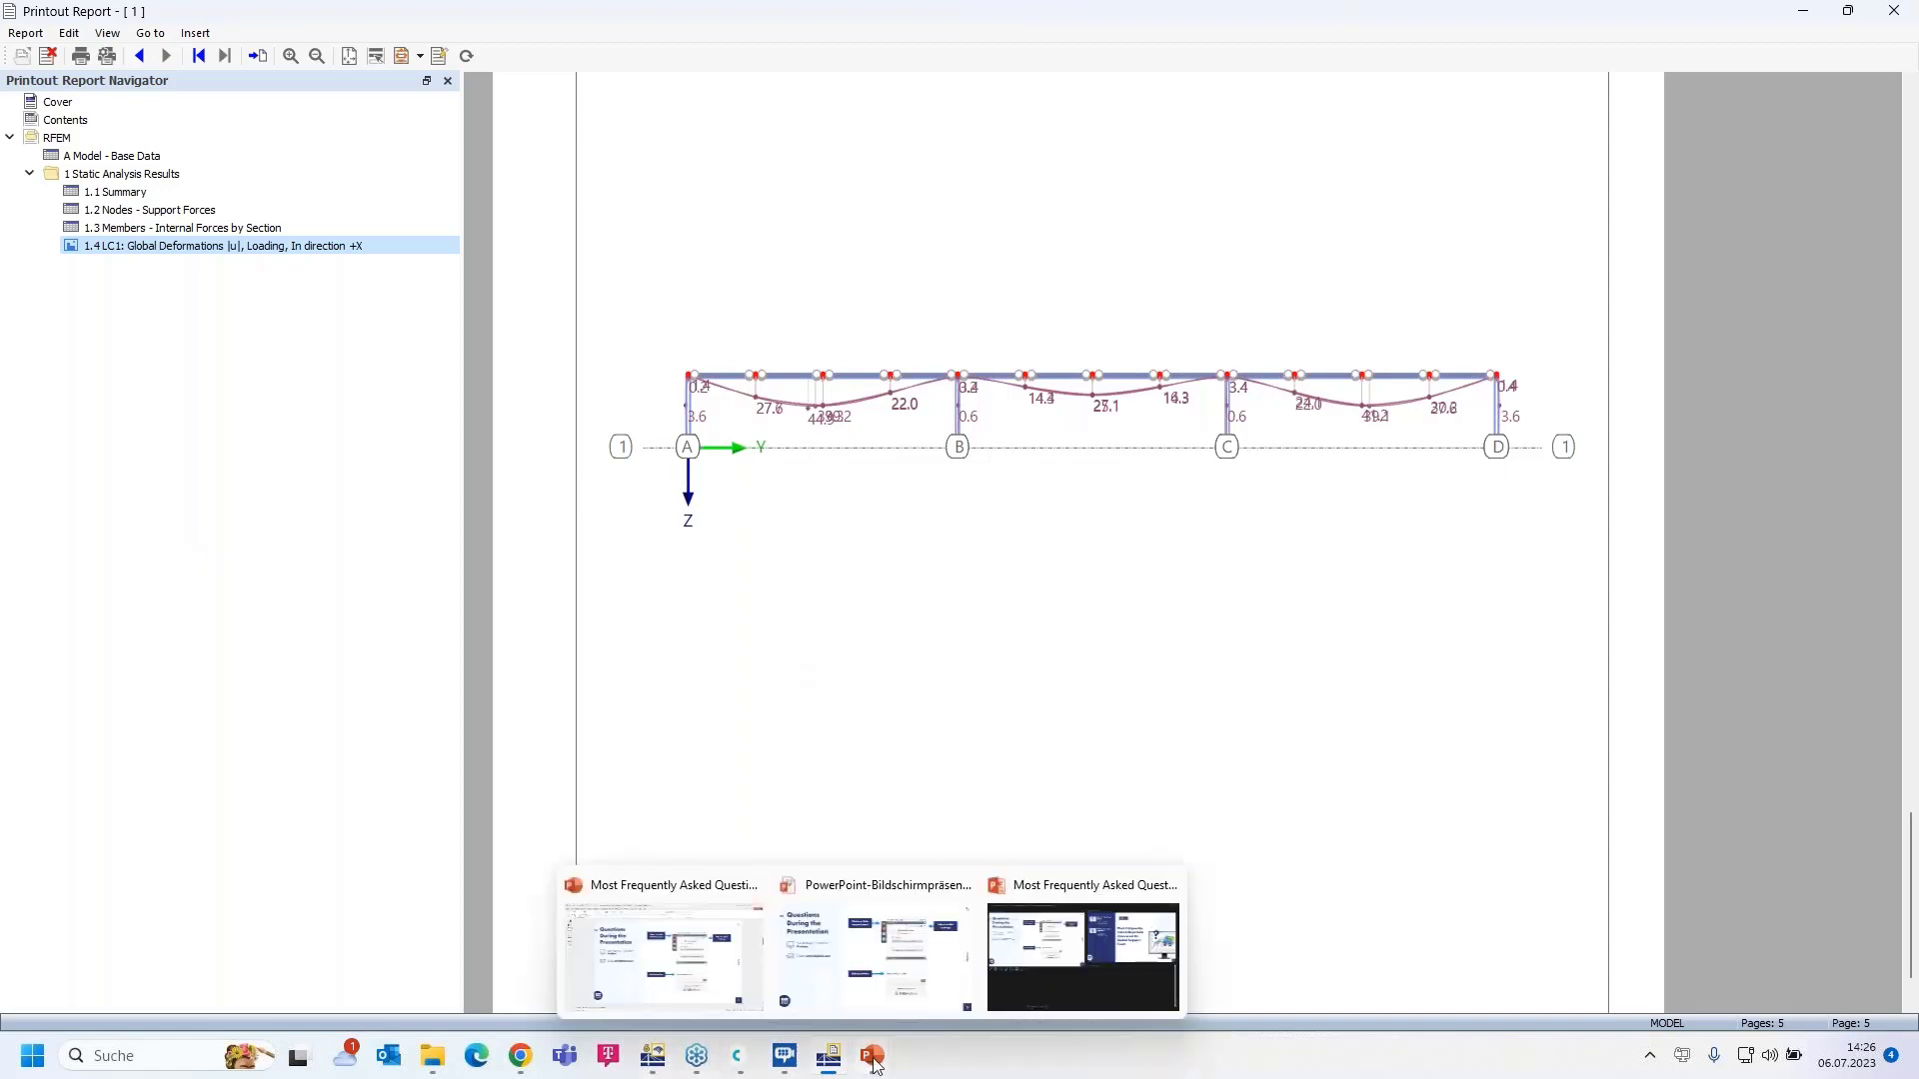
pyautogui.click(894, 959)
pyautogui.click(1727, 595)
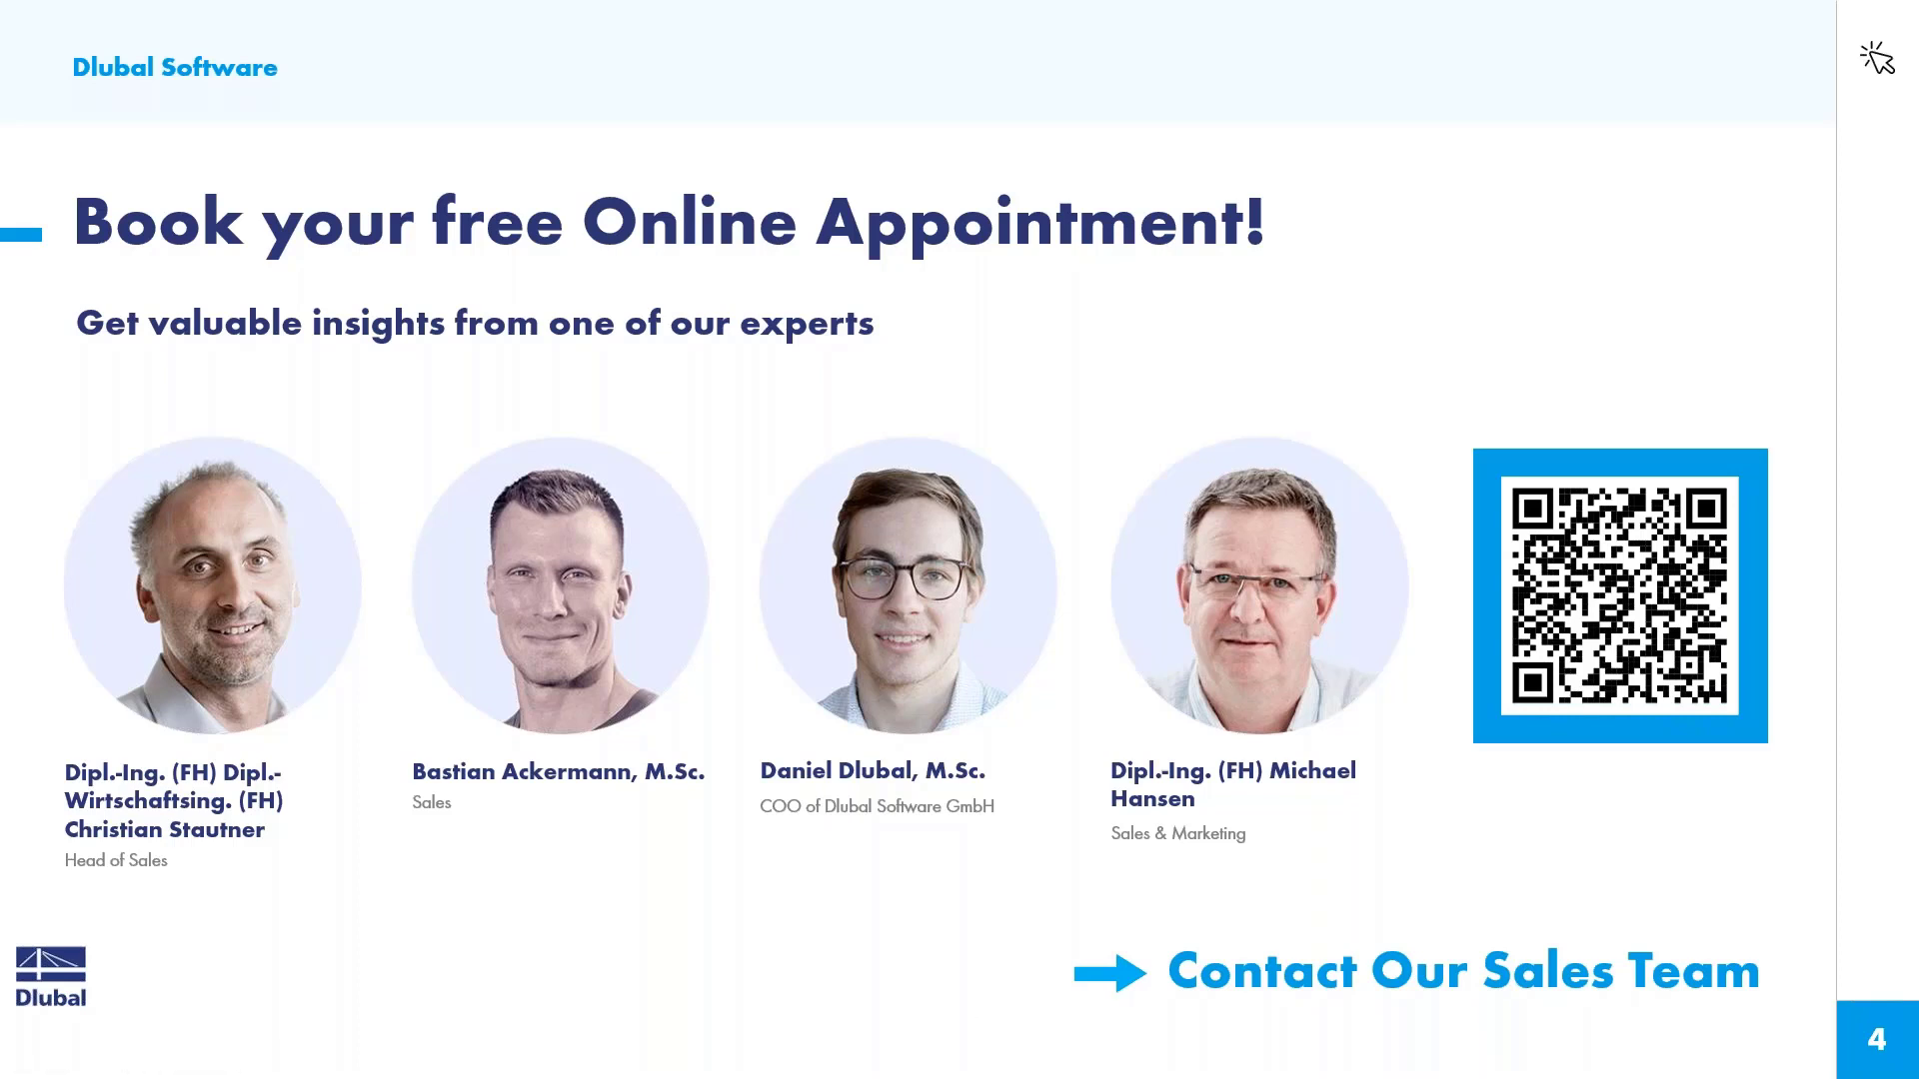
pyautogui.hotkey('alt', 'Tab')
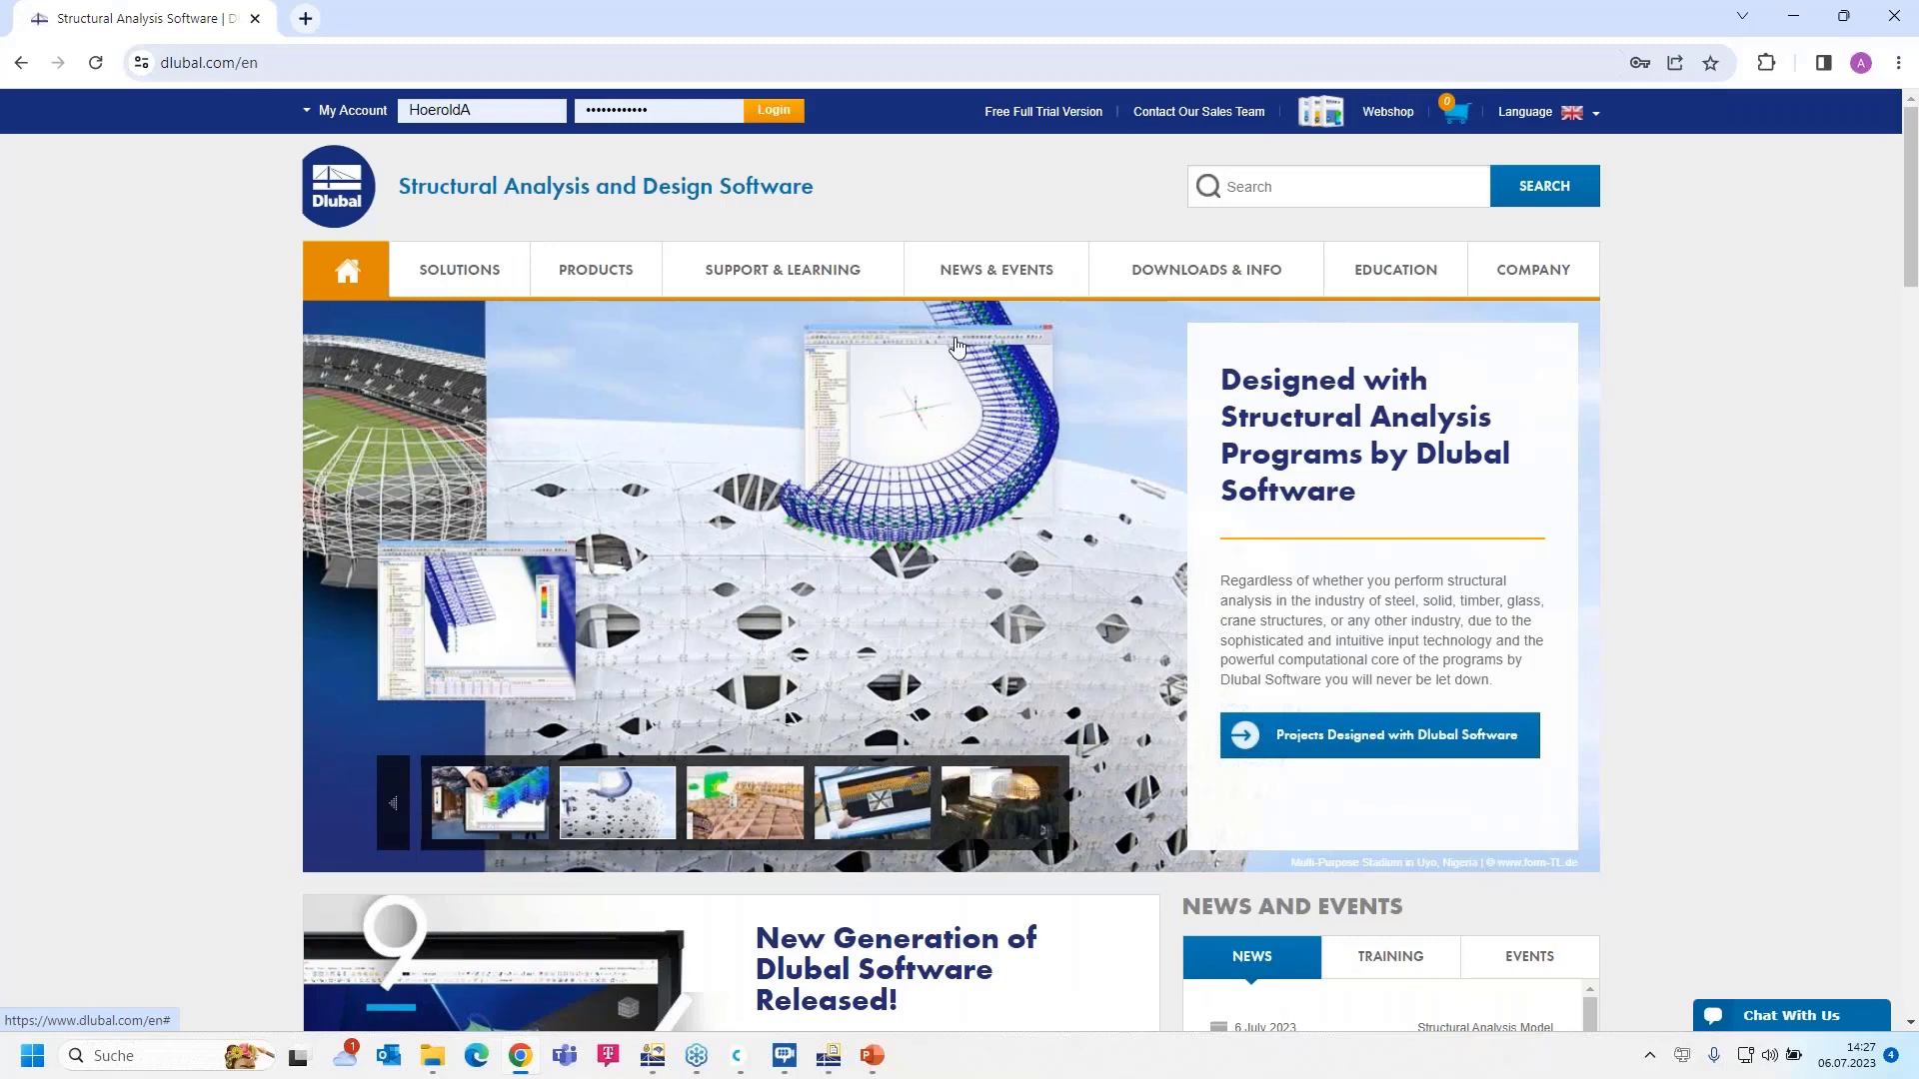
# - Open the Webinars page listed under Events on the Dlubal website
pyautogui.moveTo(782, 269)
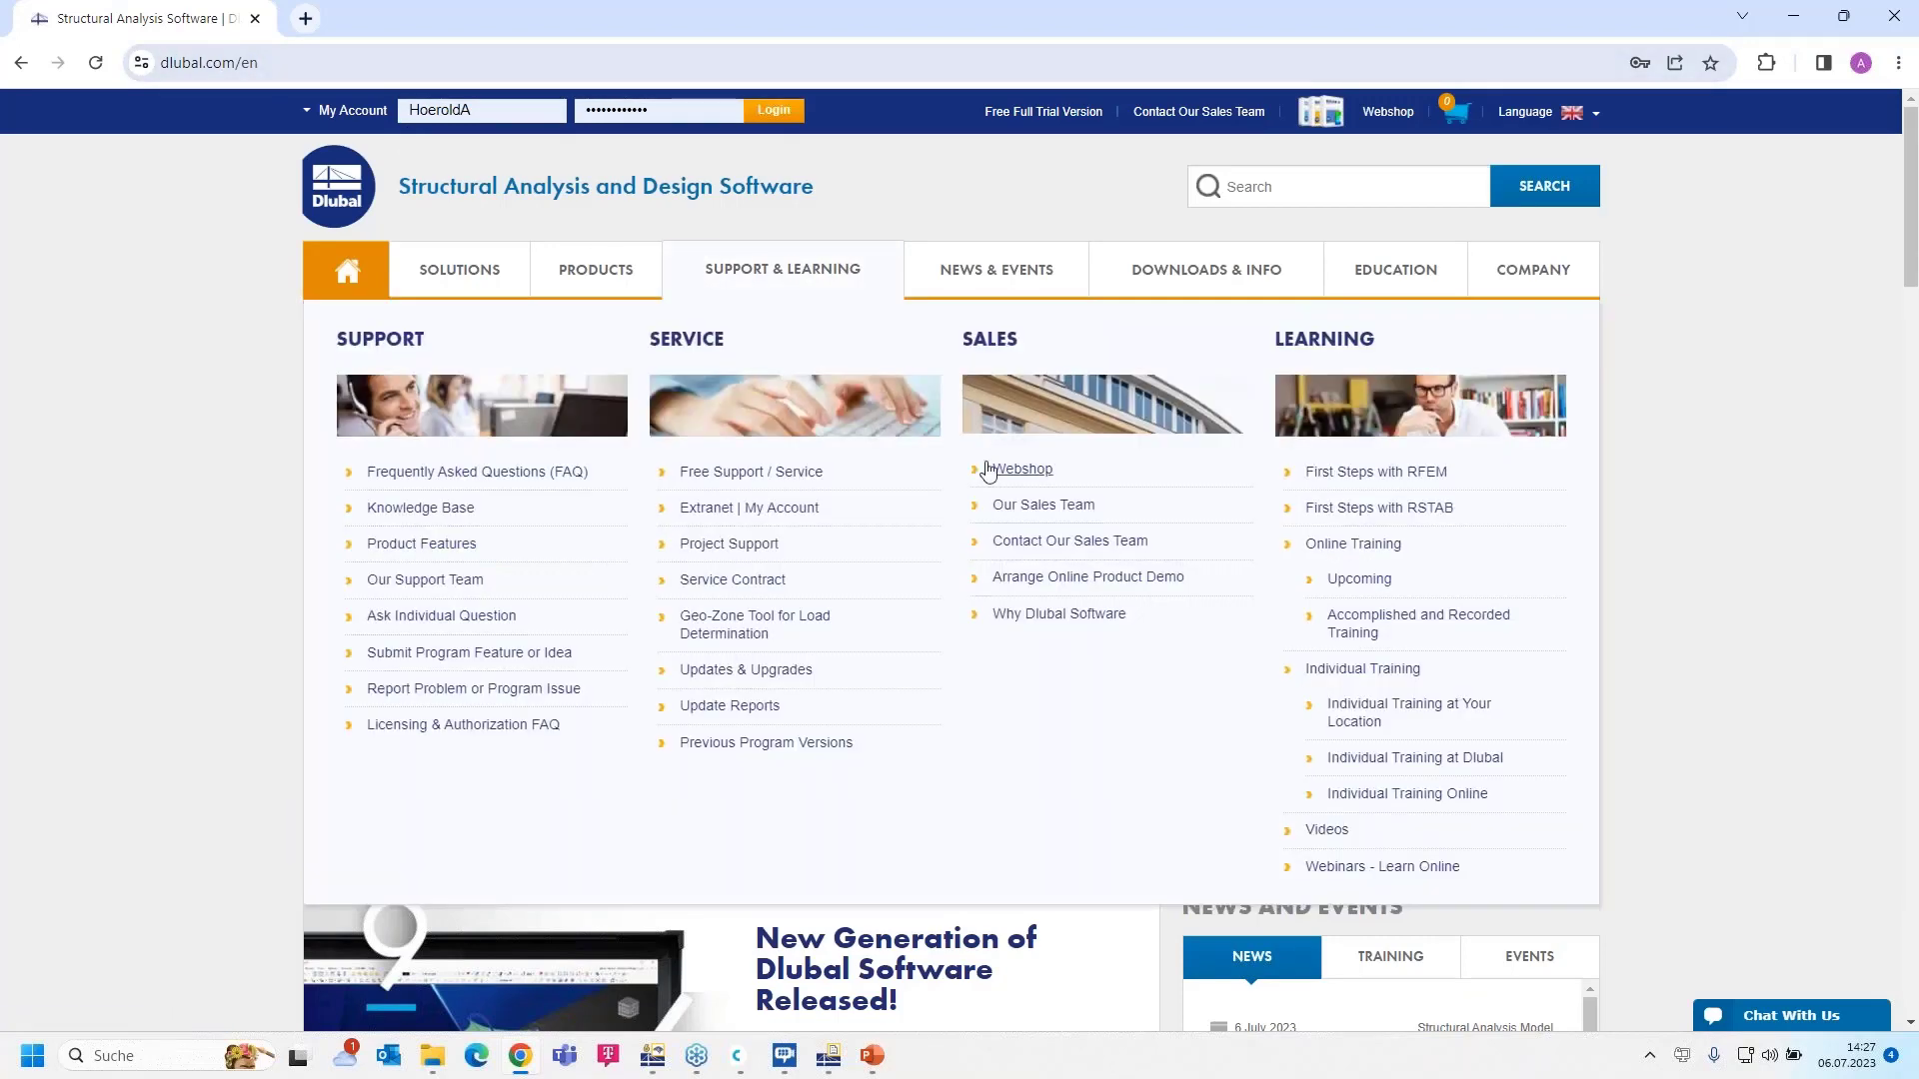
pyautogui.moveTo(1015, 277)
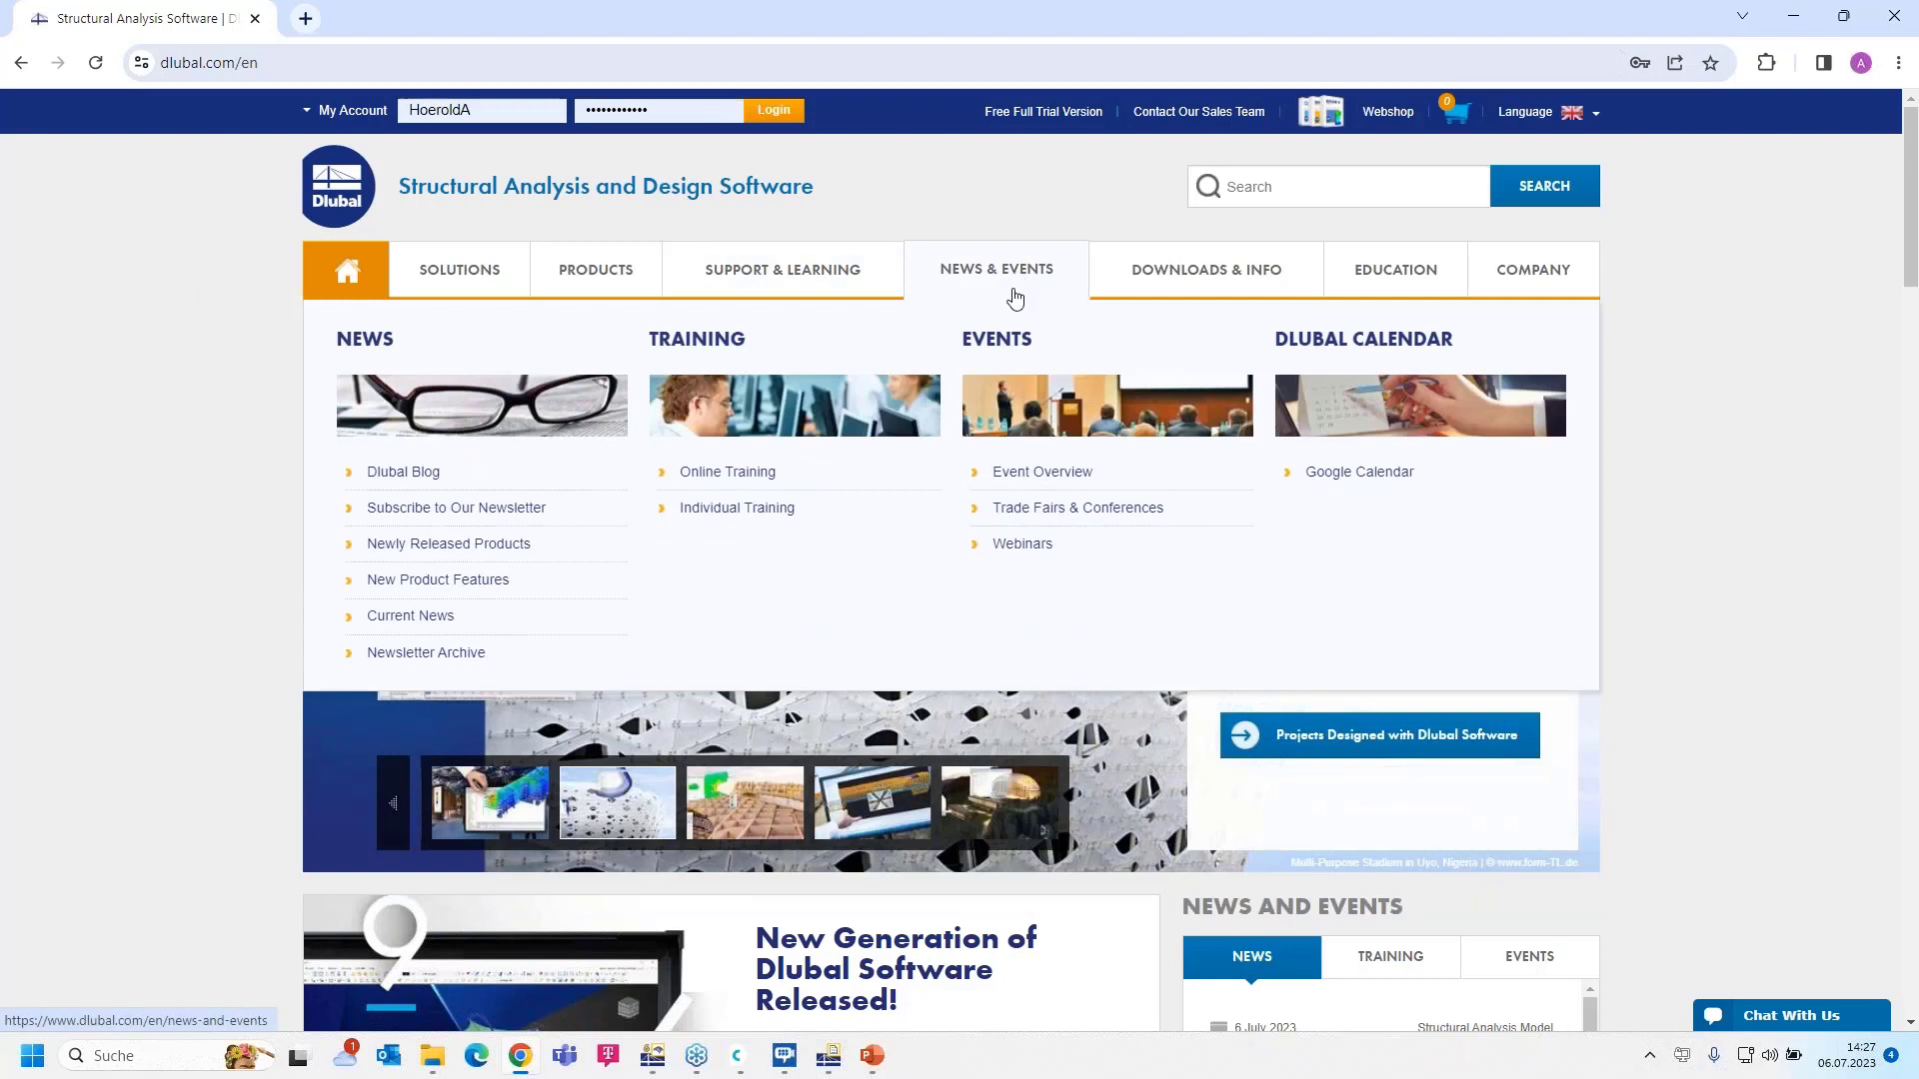
pyautogui.click(1023, 544)
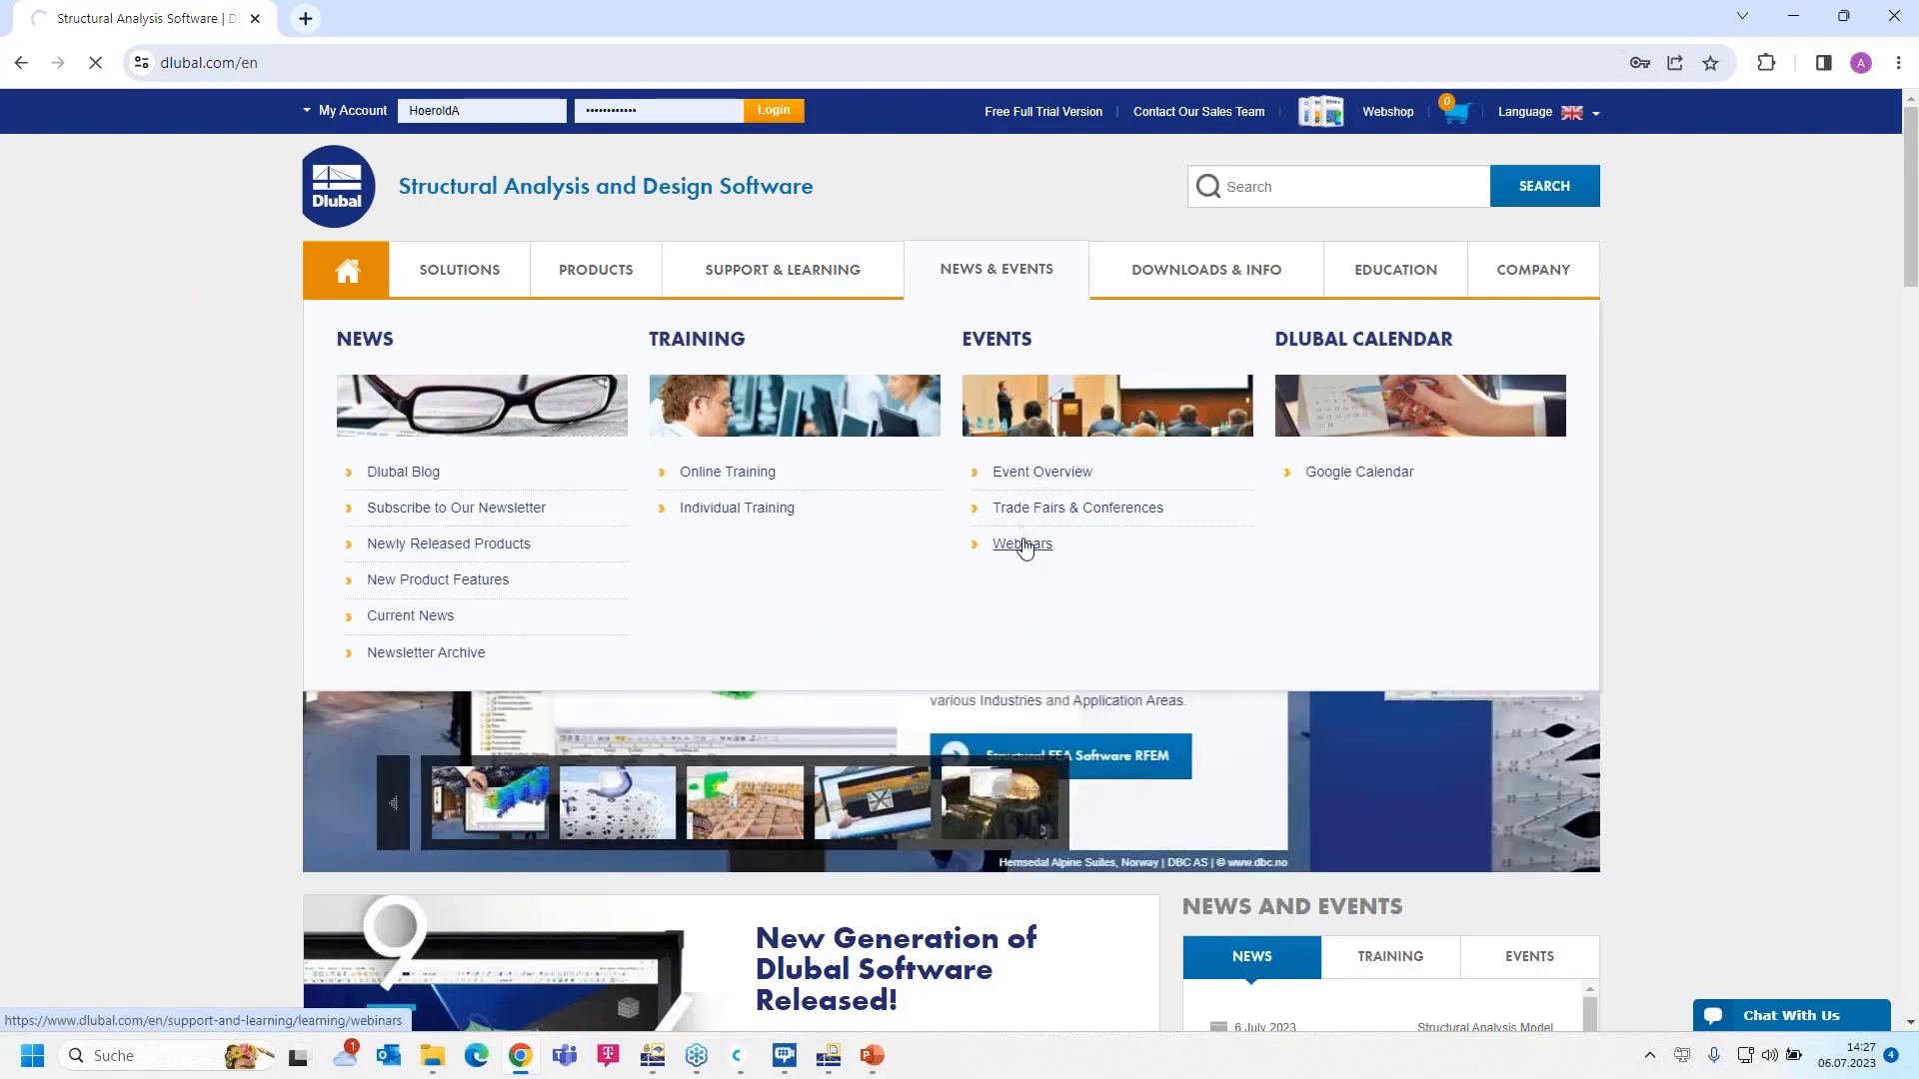
# - Examine the upcoming webinars in the list, including their topics, dates and times
pyautogui.scroll(-5, 1004, 290)
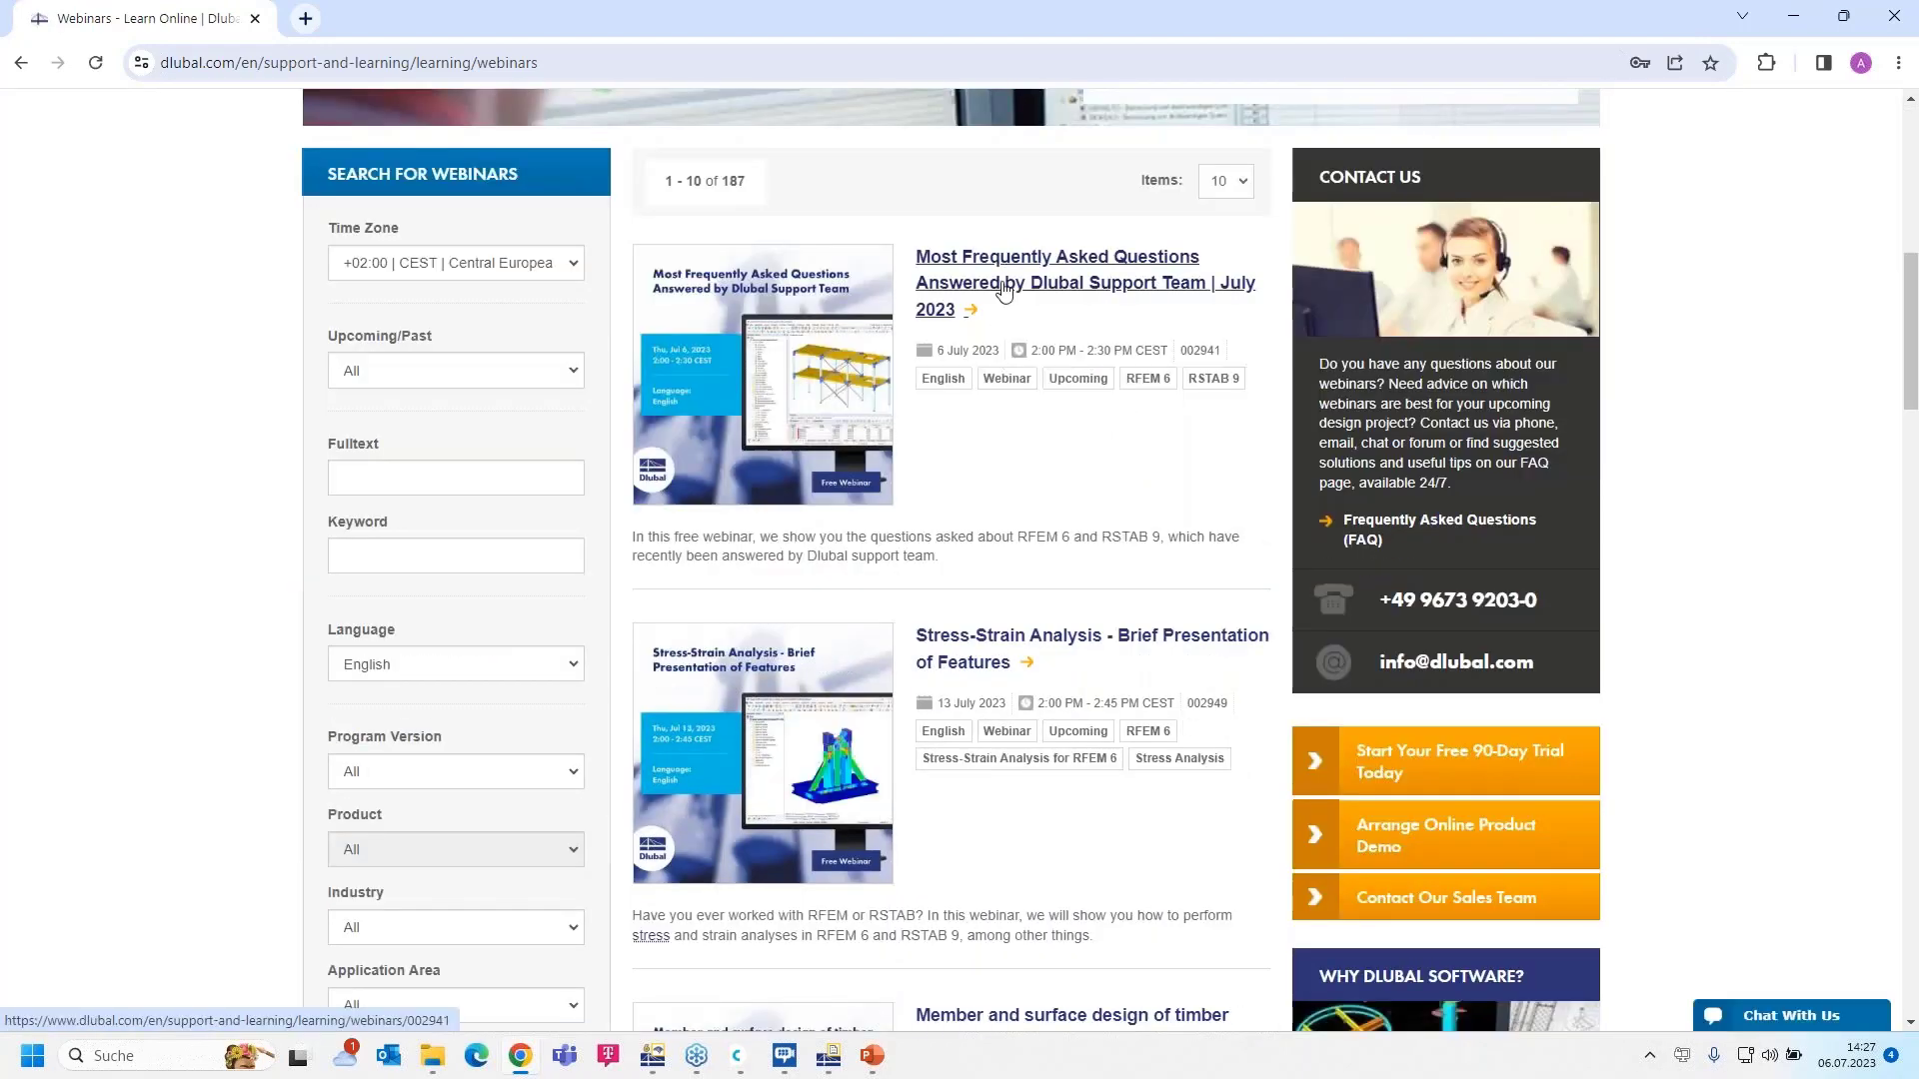
pyautogui.scroll(-3, 1005, 290)
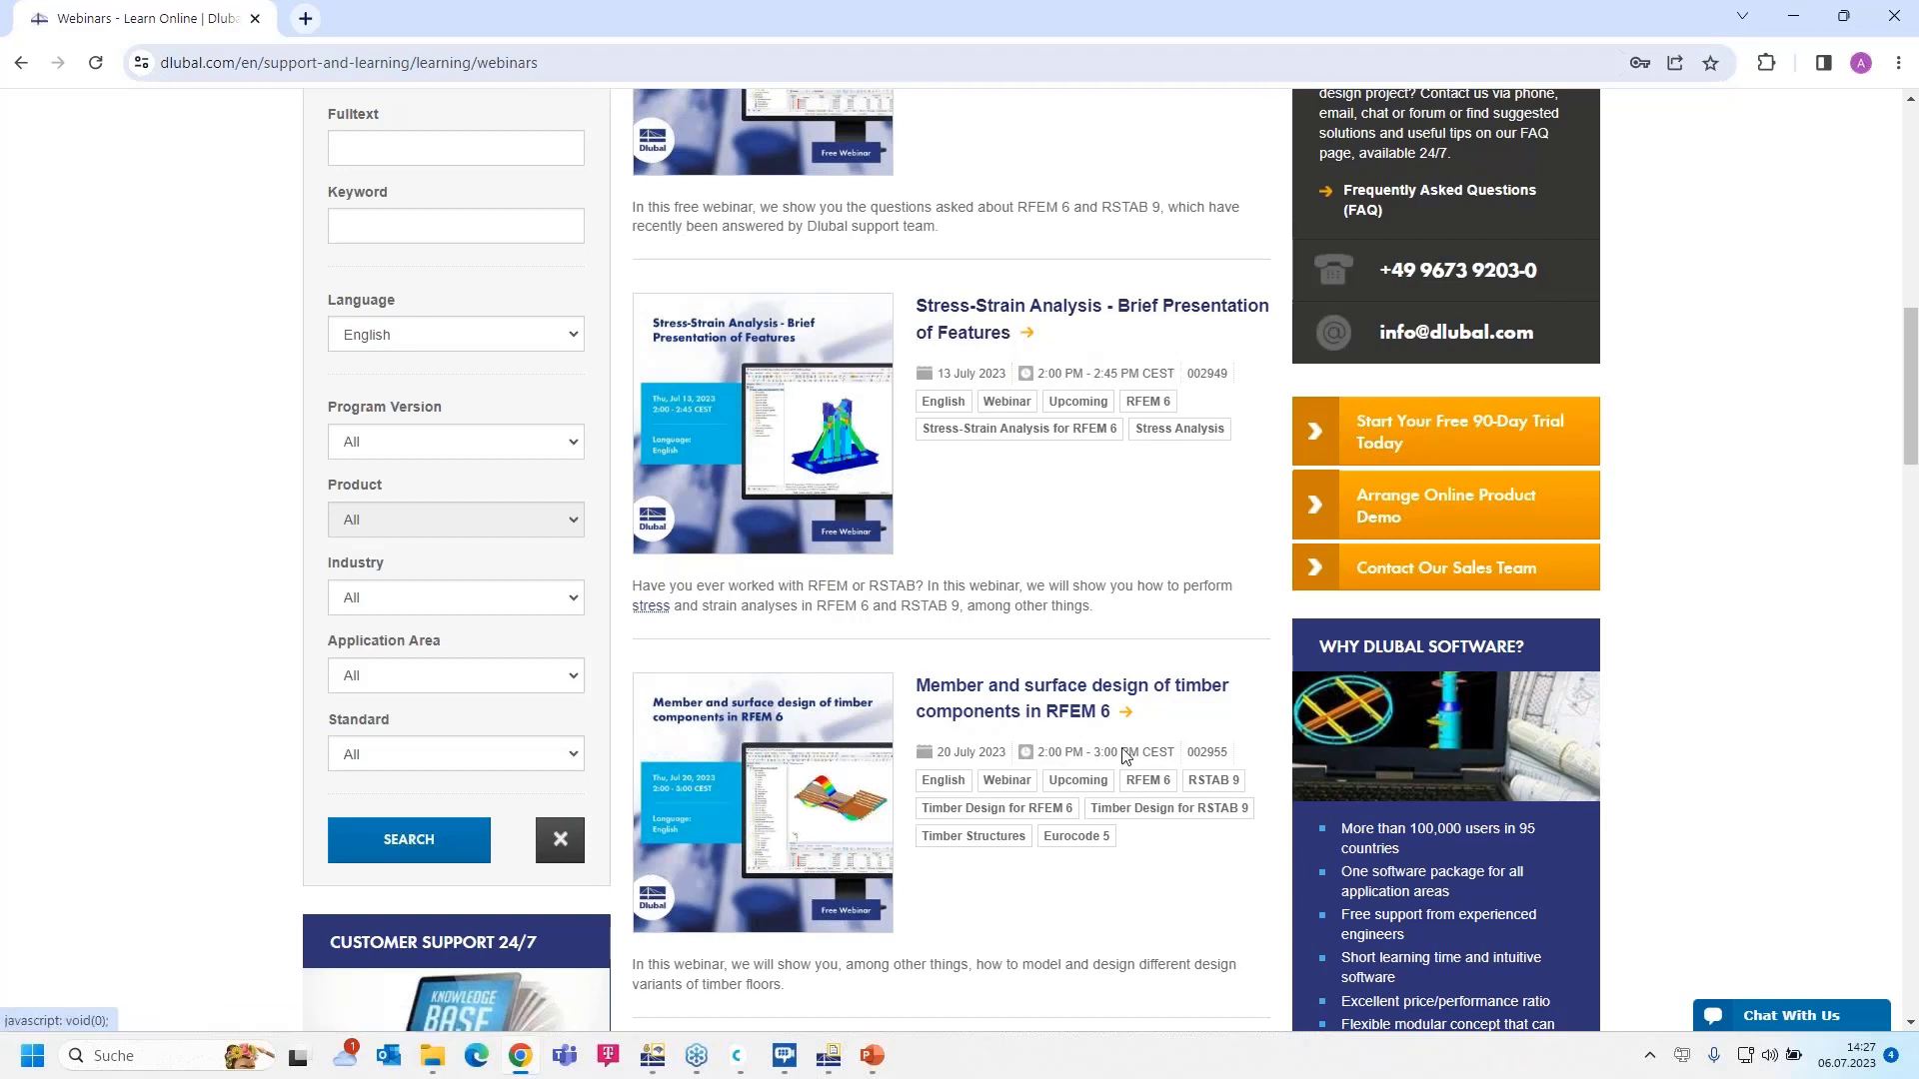
pyautogui.scroll(-1, 1125, 755)
pyautogui.scroll(-1, 1059, 590)
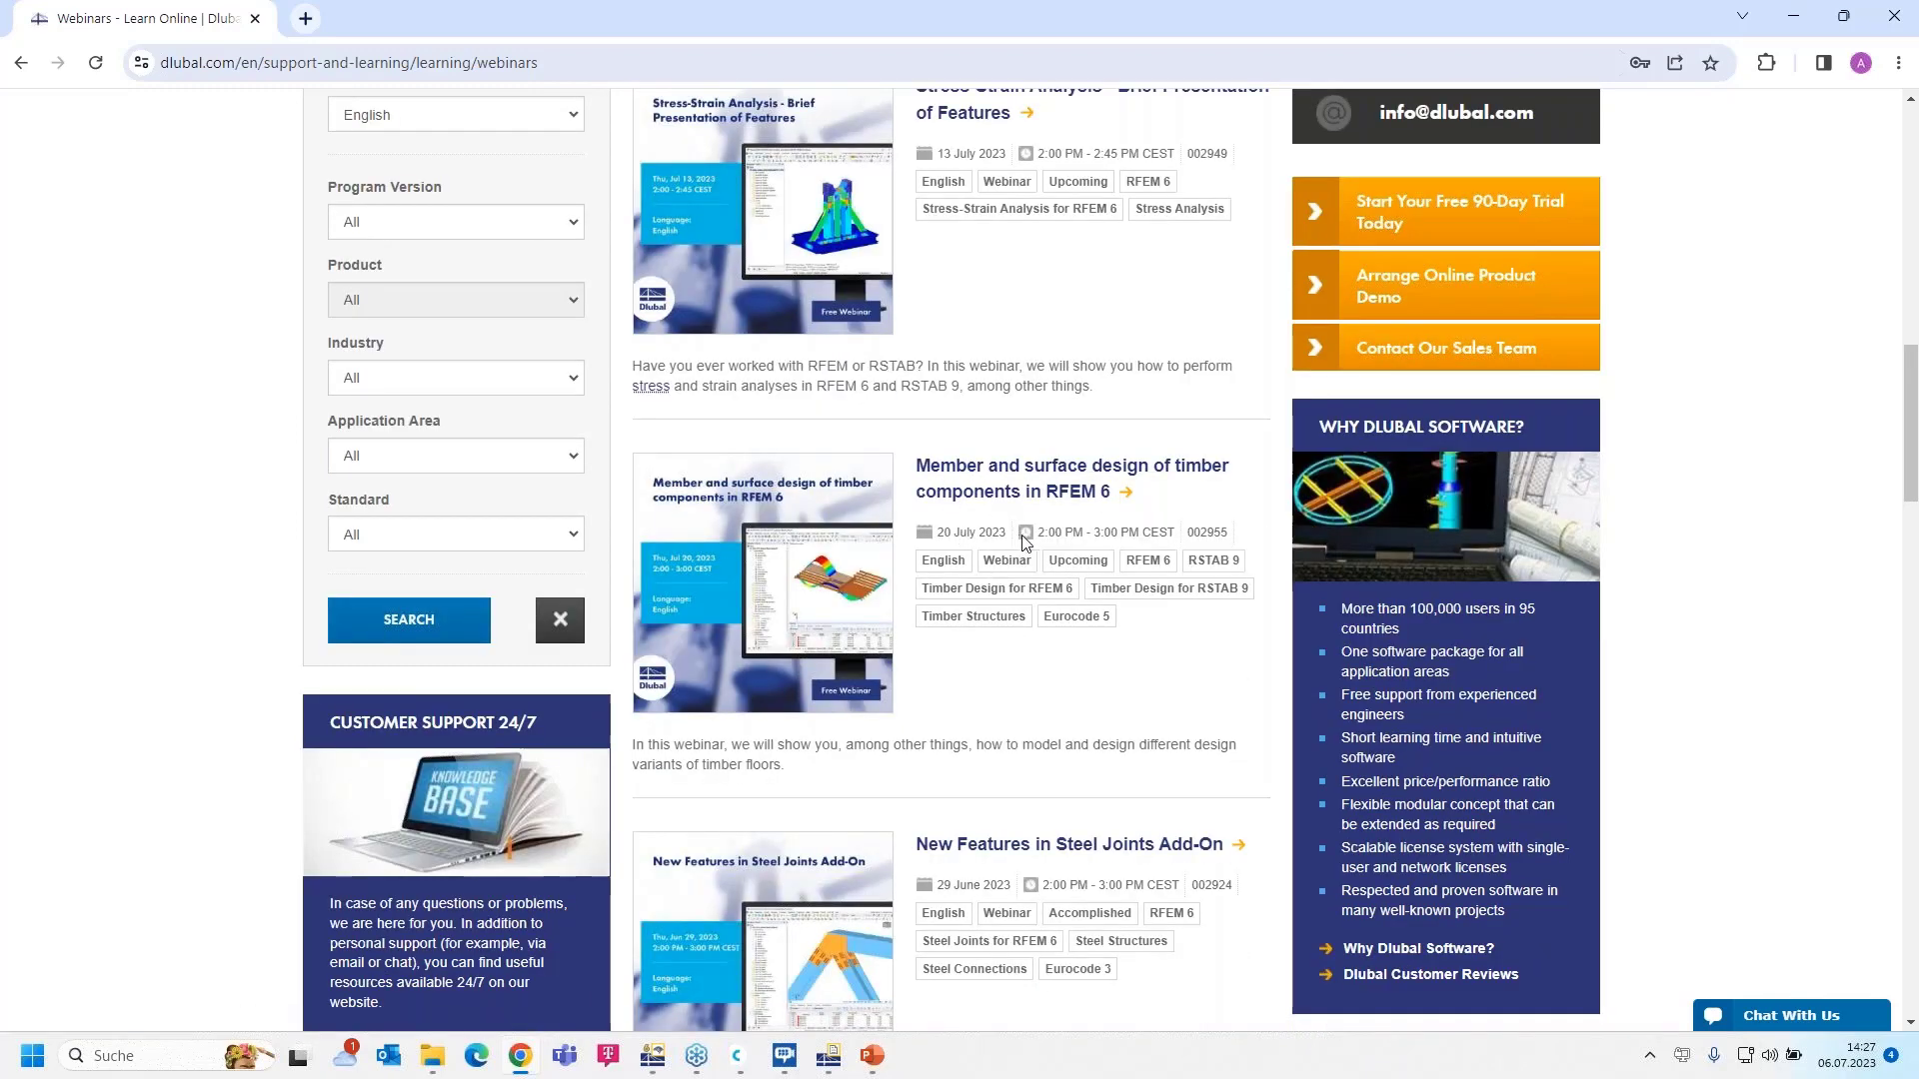
pyautogui.moveTo(1067, 533)
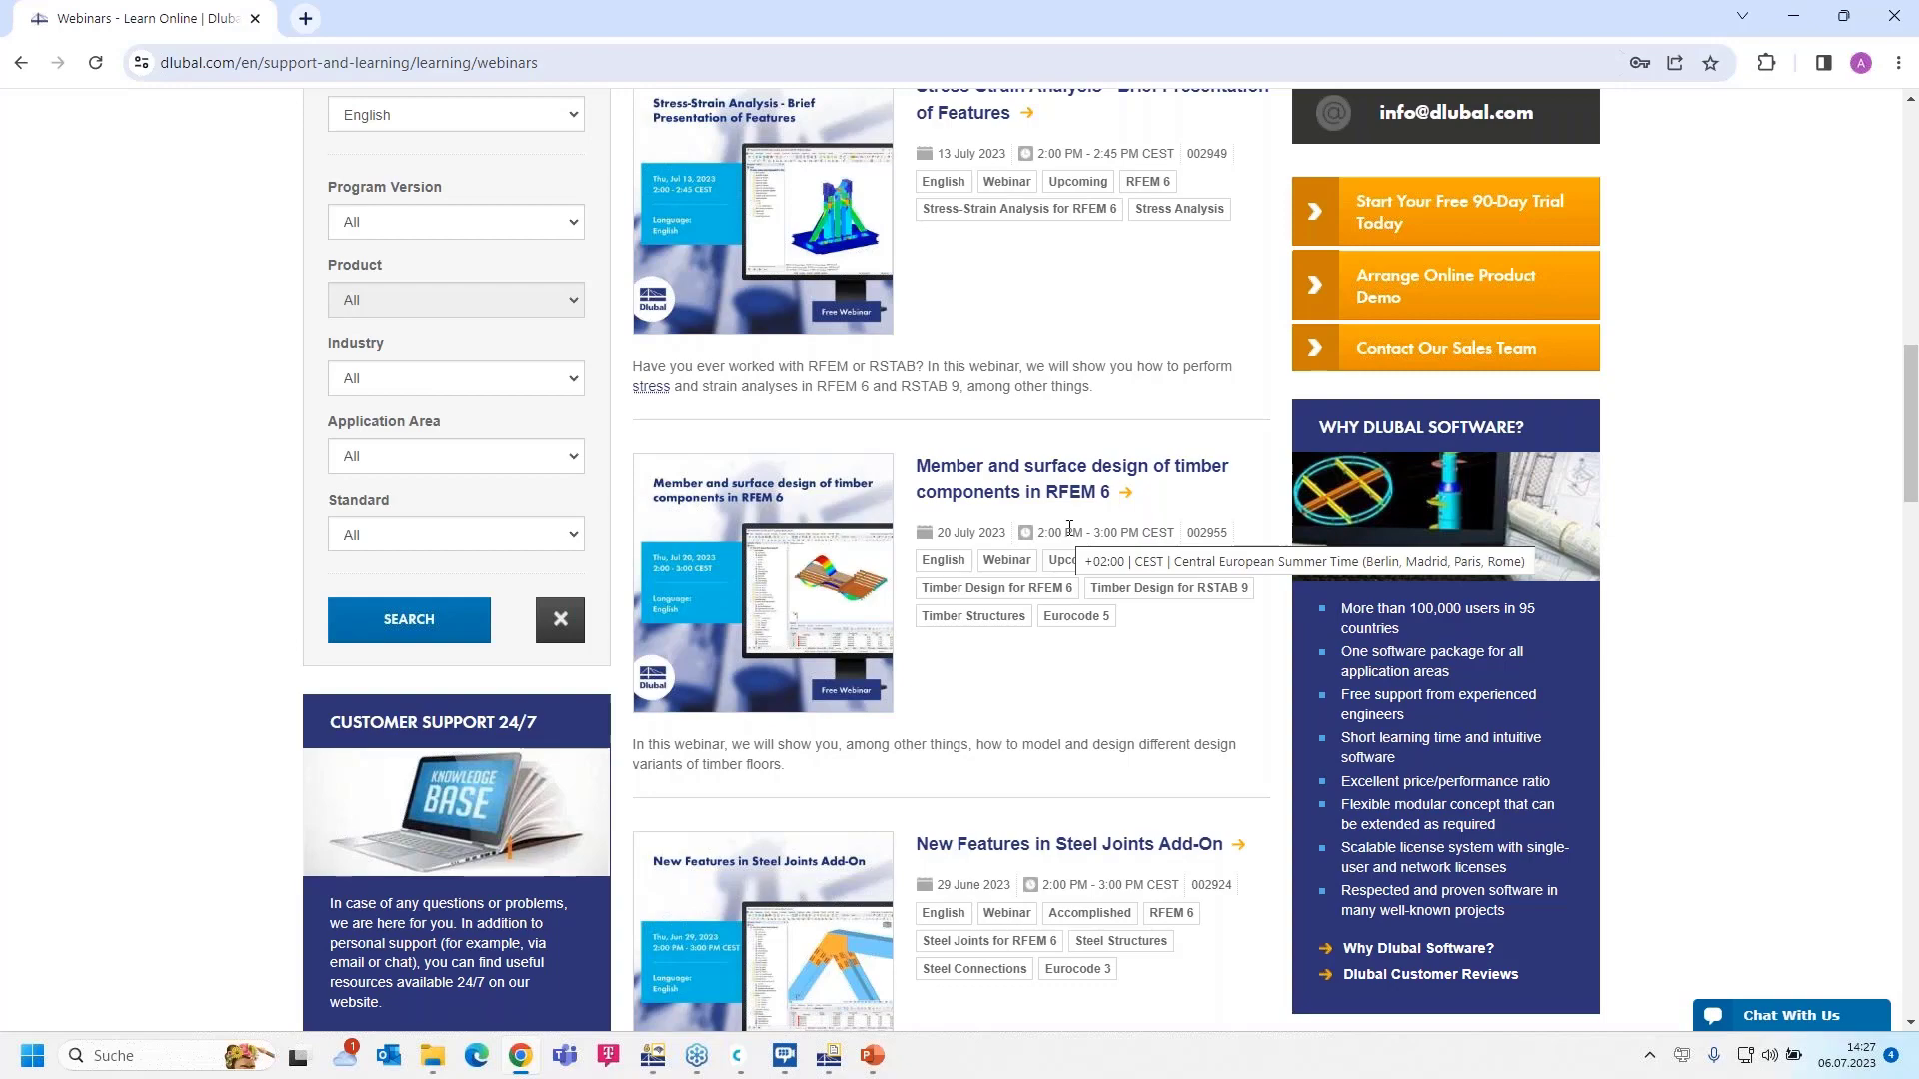
pyautogui.scroll(7, 1124, 597)
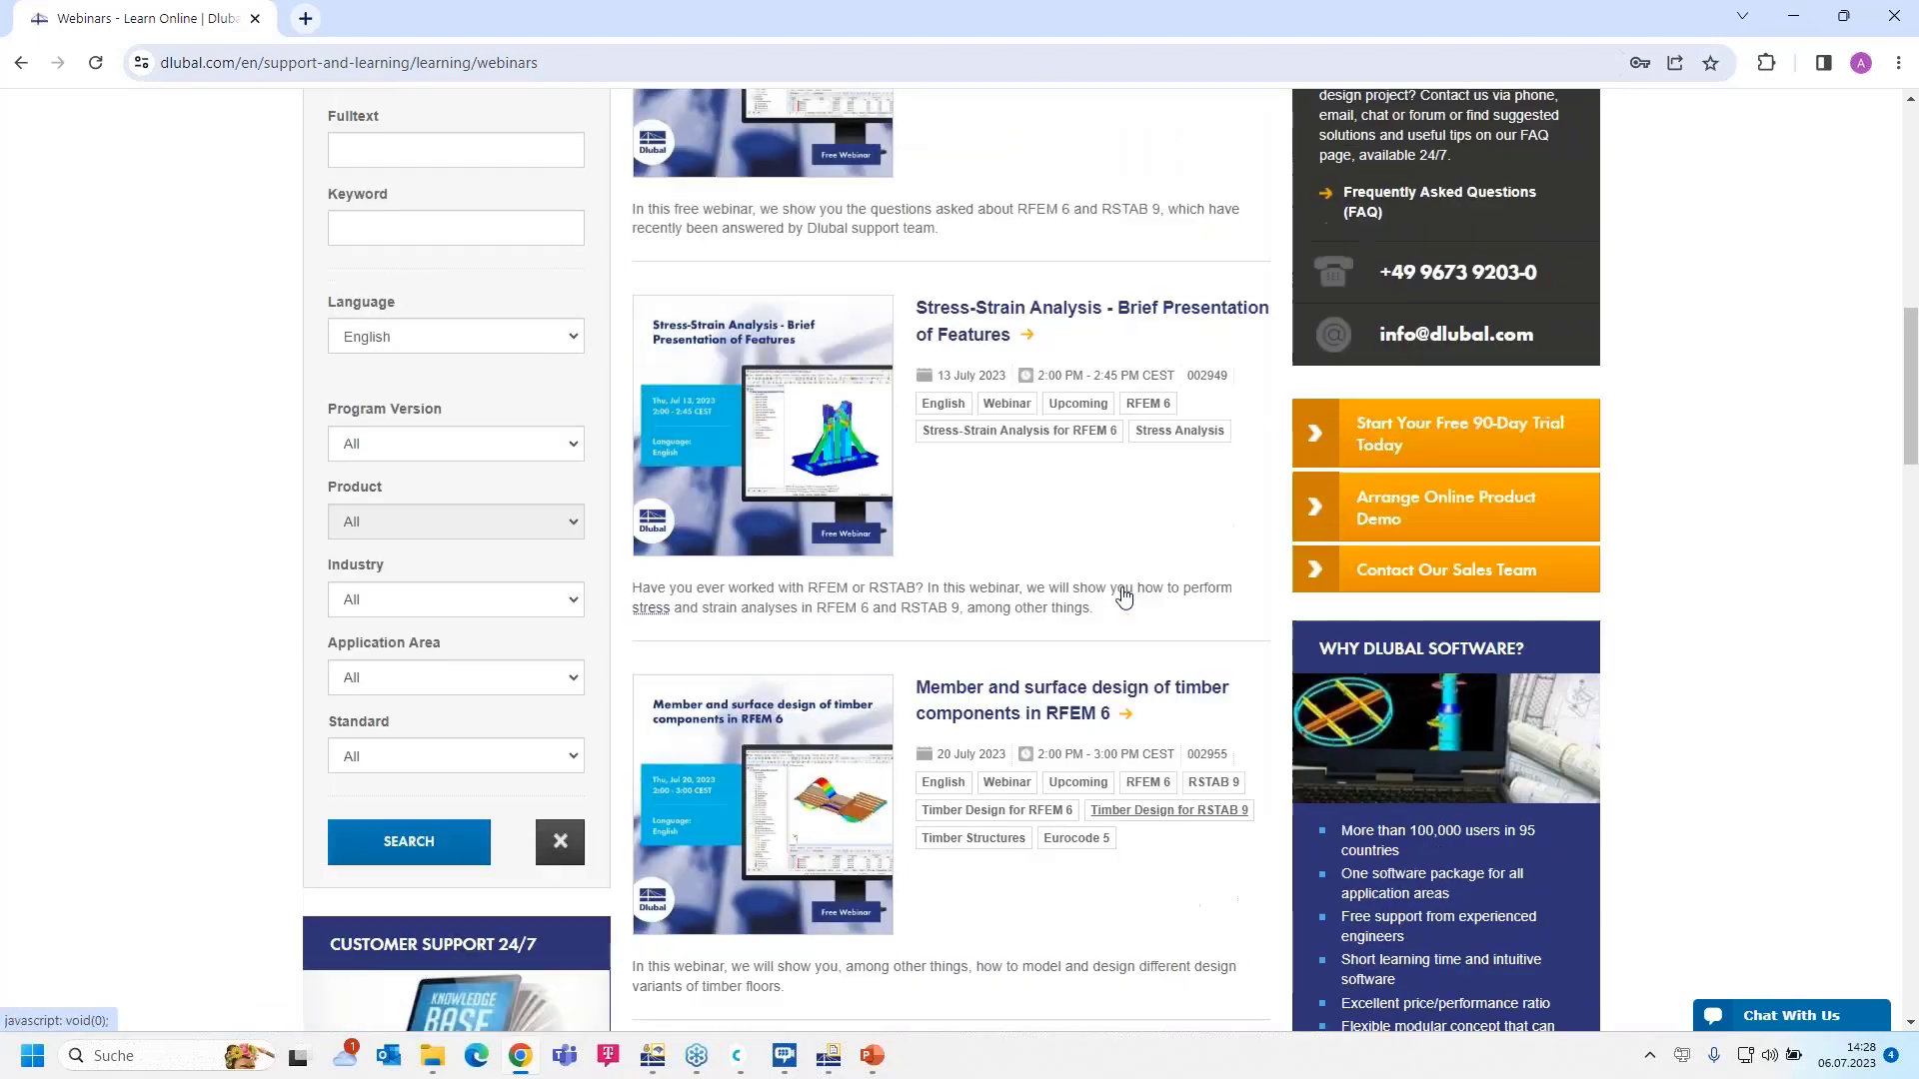
pyautogui.scroll(-2, 1124, 597)
pyautogui.scroll(-2, 1123, 596)
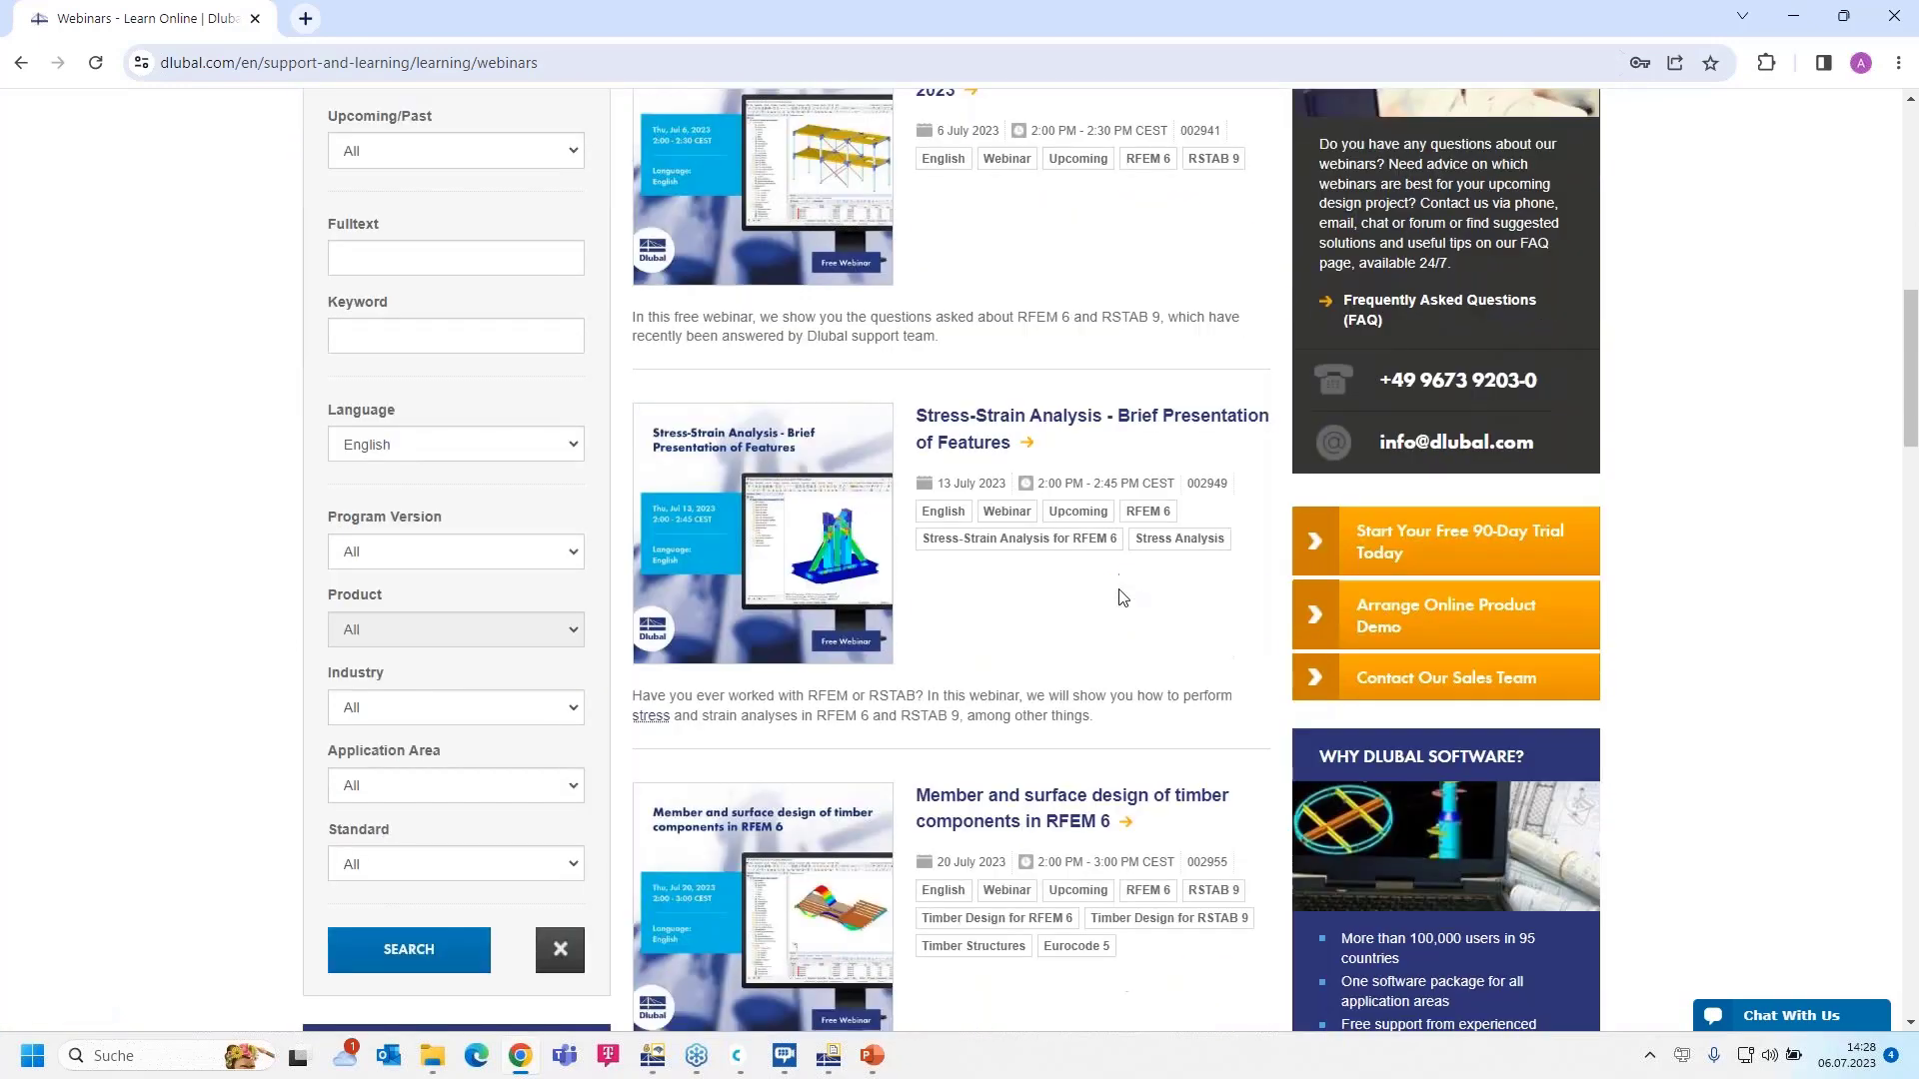
pyautogui.scroll(3, 1123, 596)
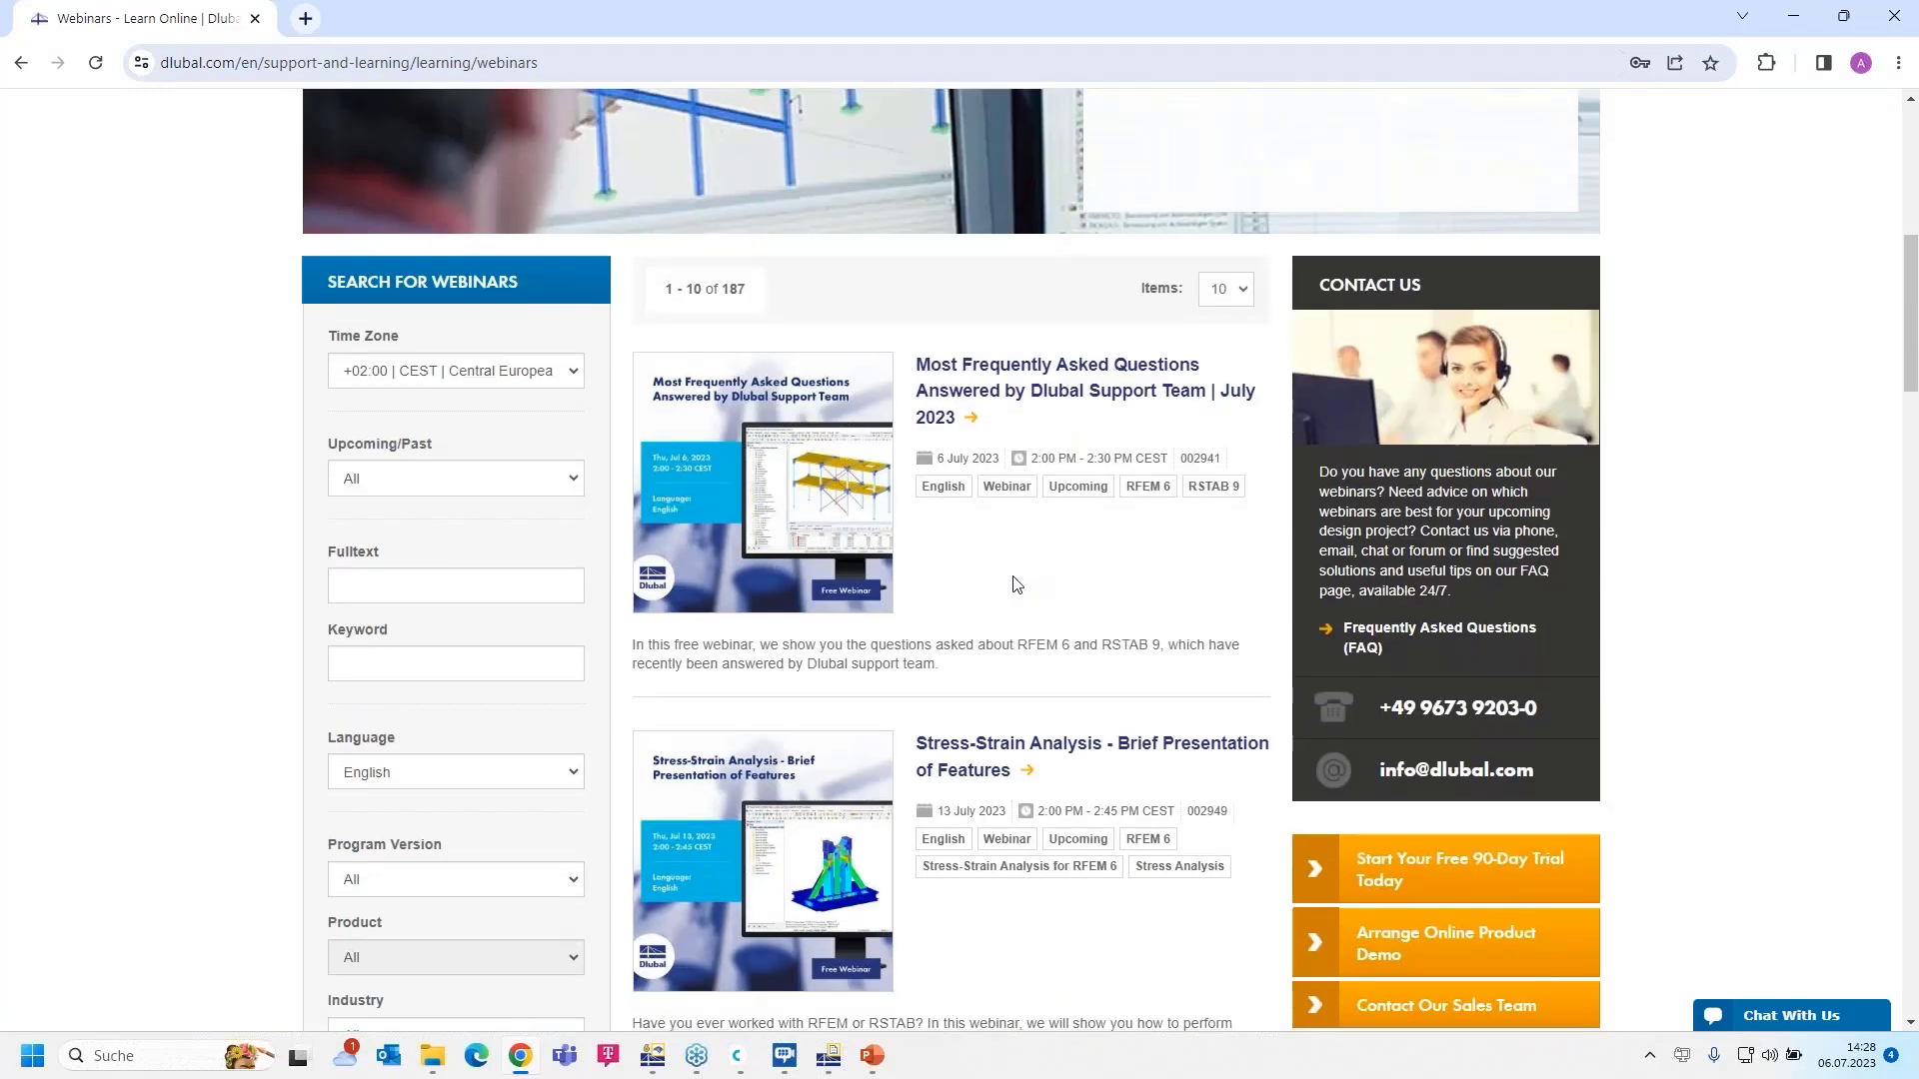
pyautogui.scroll(-4, 1016, 585)
pyautogui.scroll(3, 1014, 585)
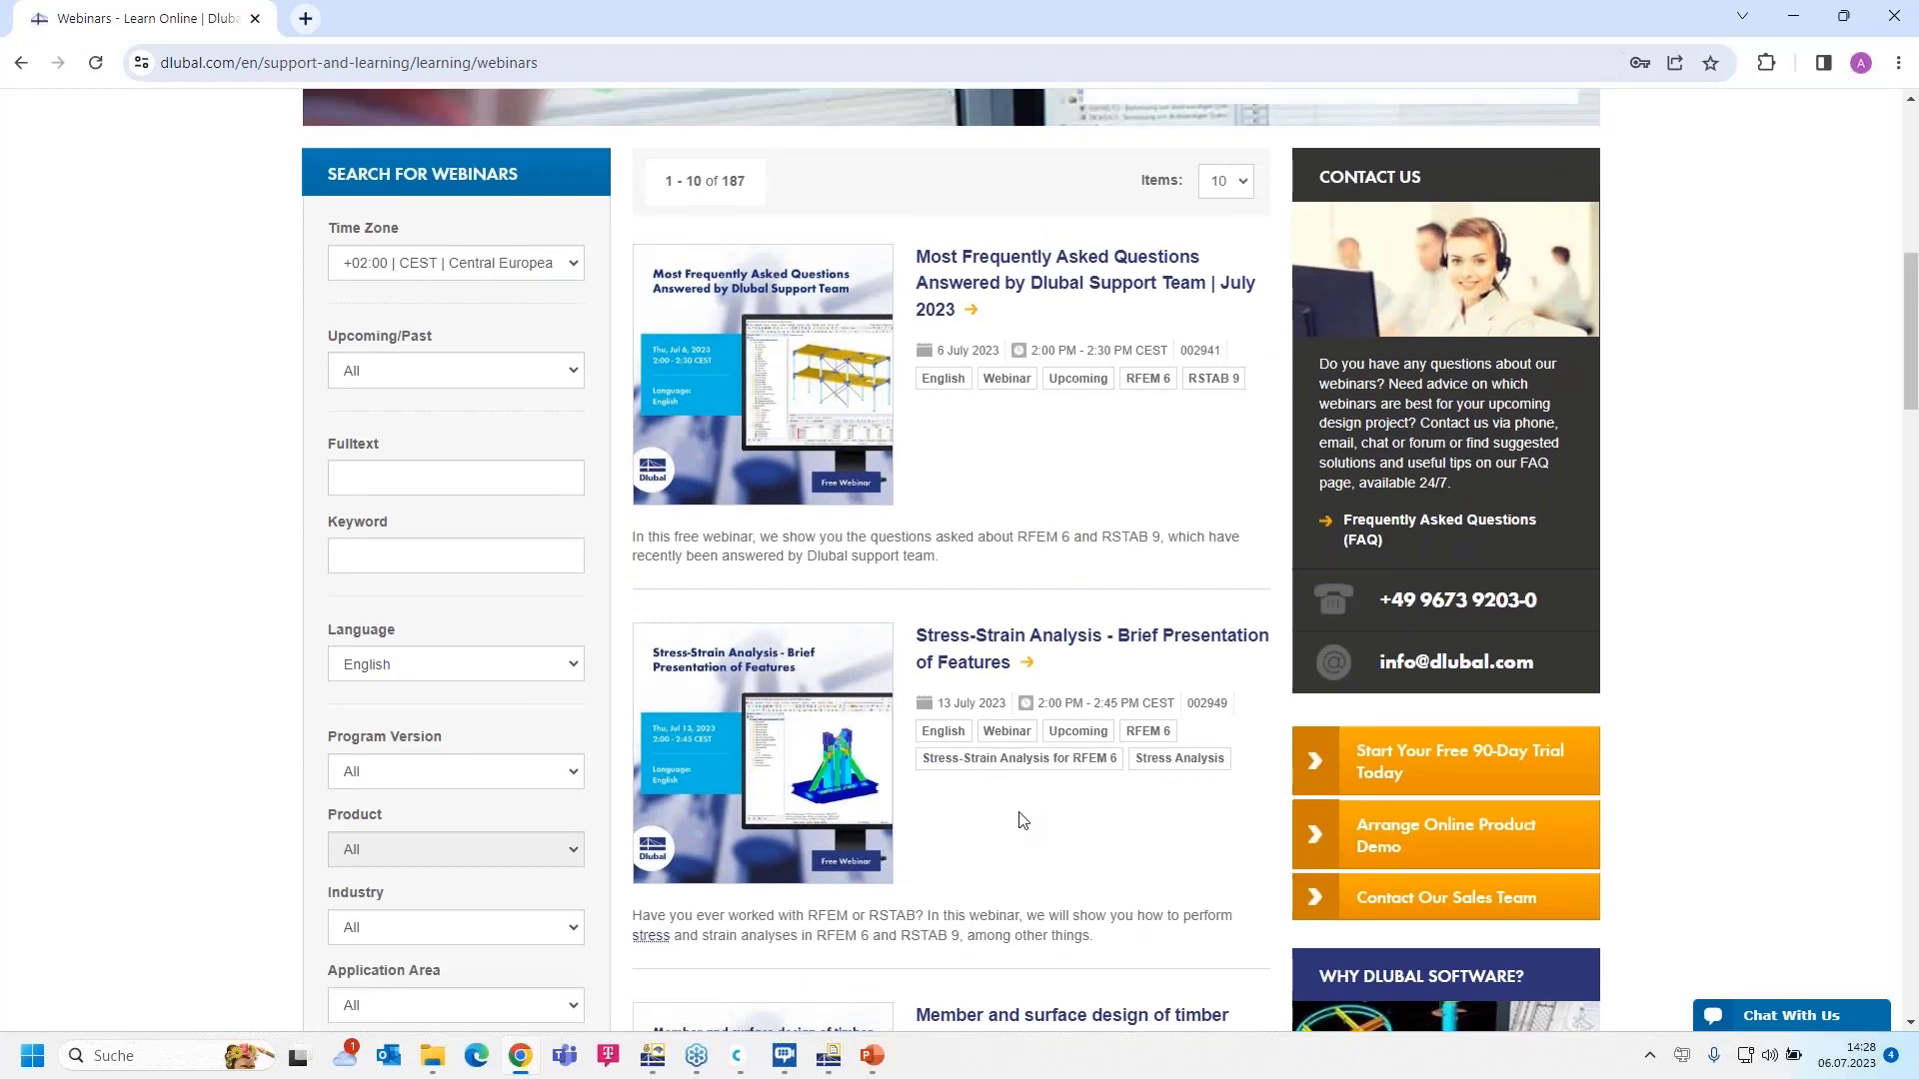
pyautogui.scroll(-2, 1023, 818)
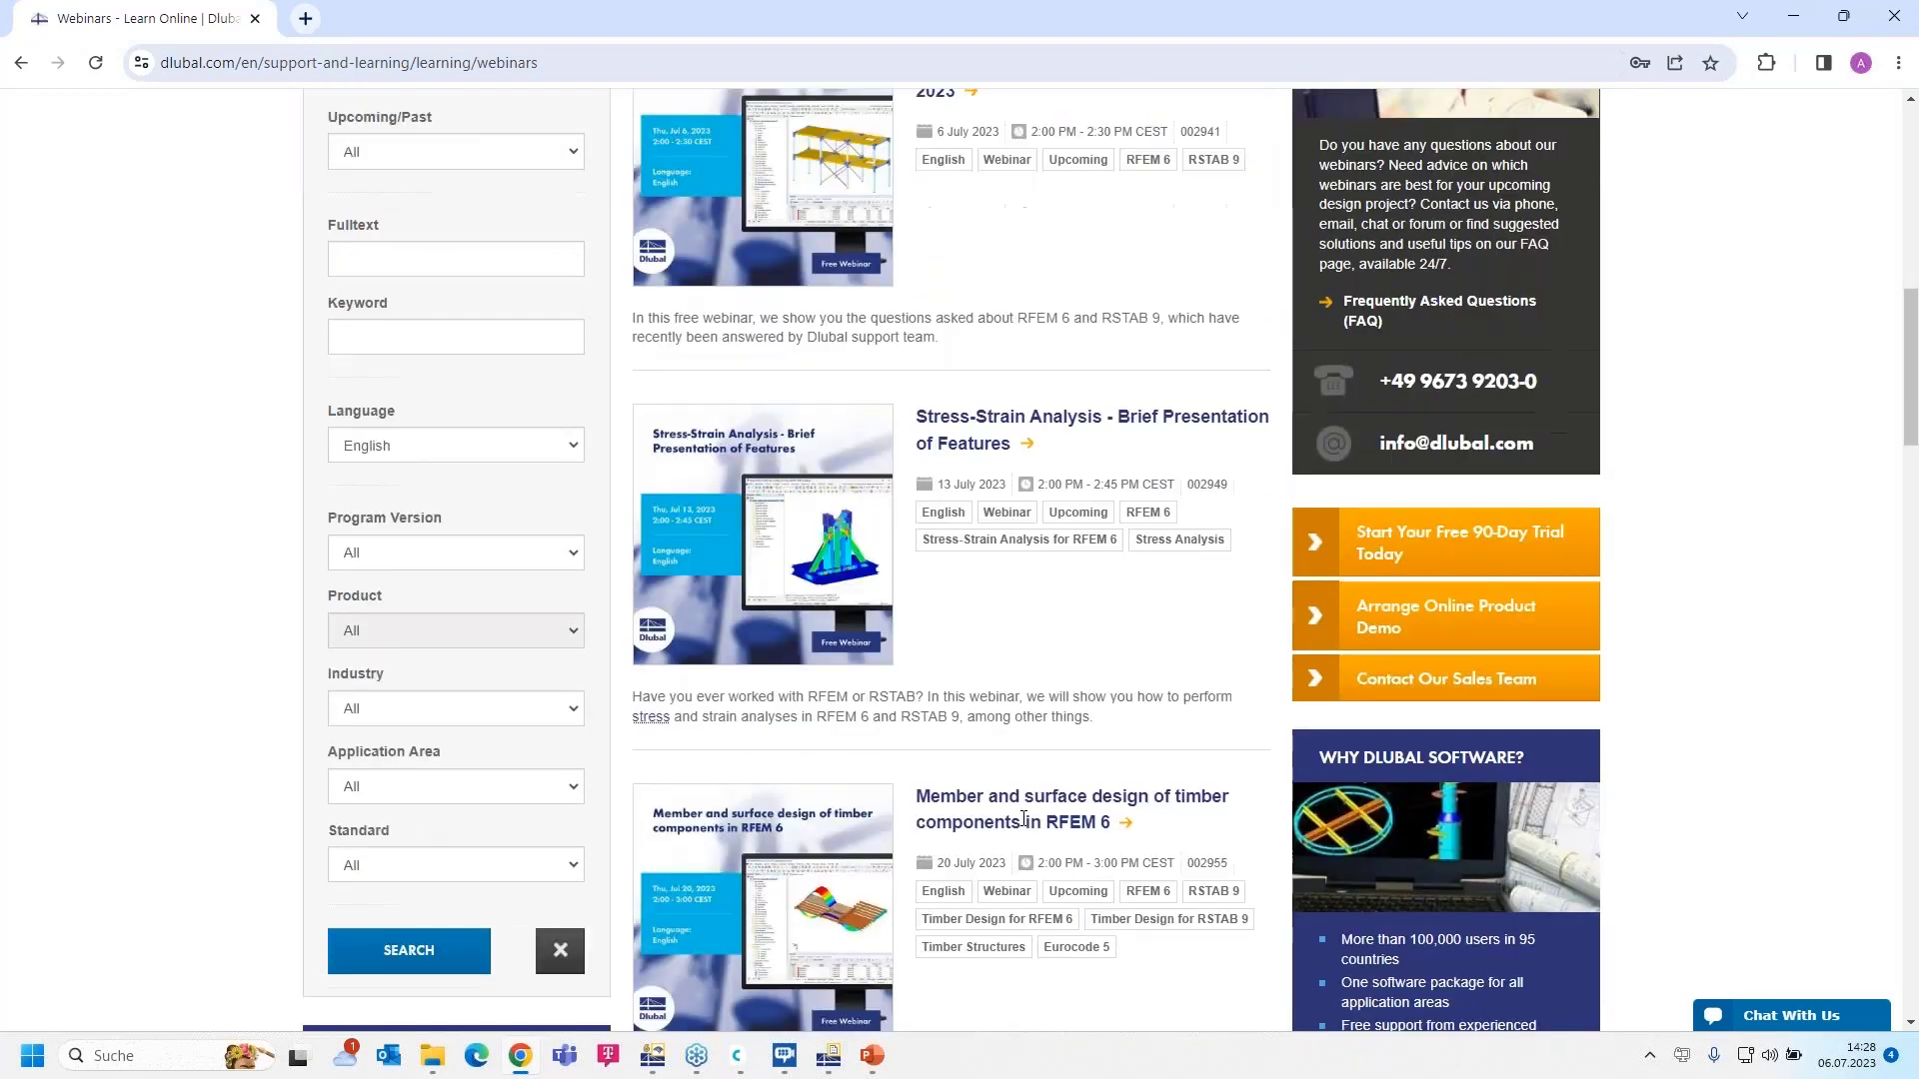
pyautogui.scroll(4, 1024, 813)
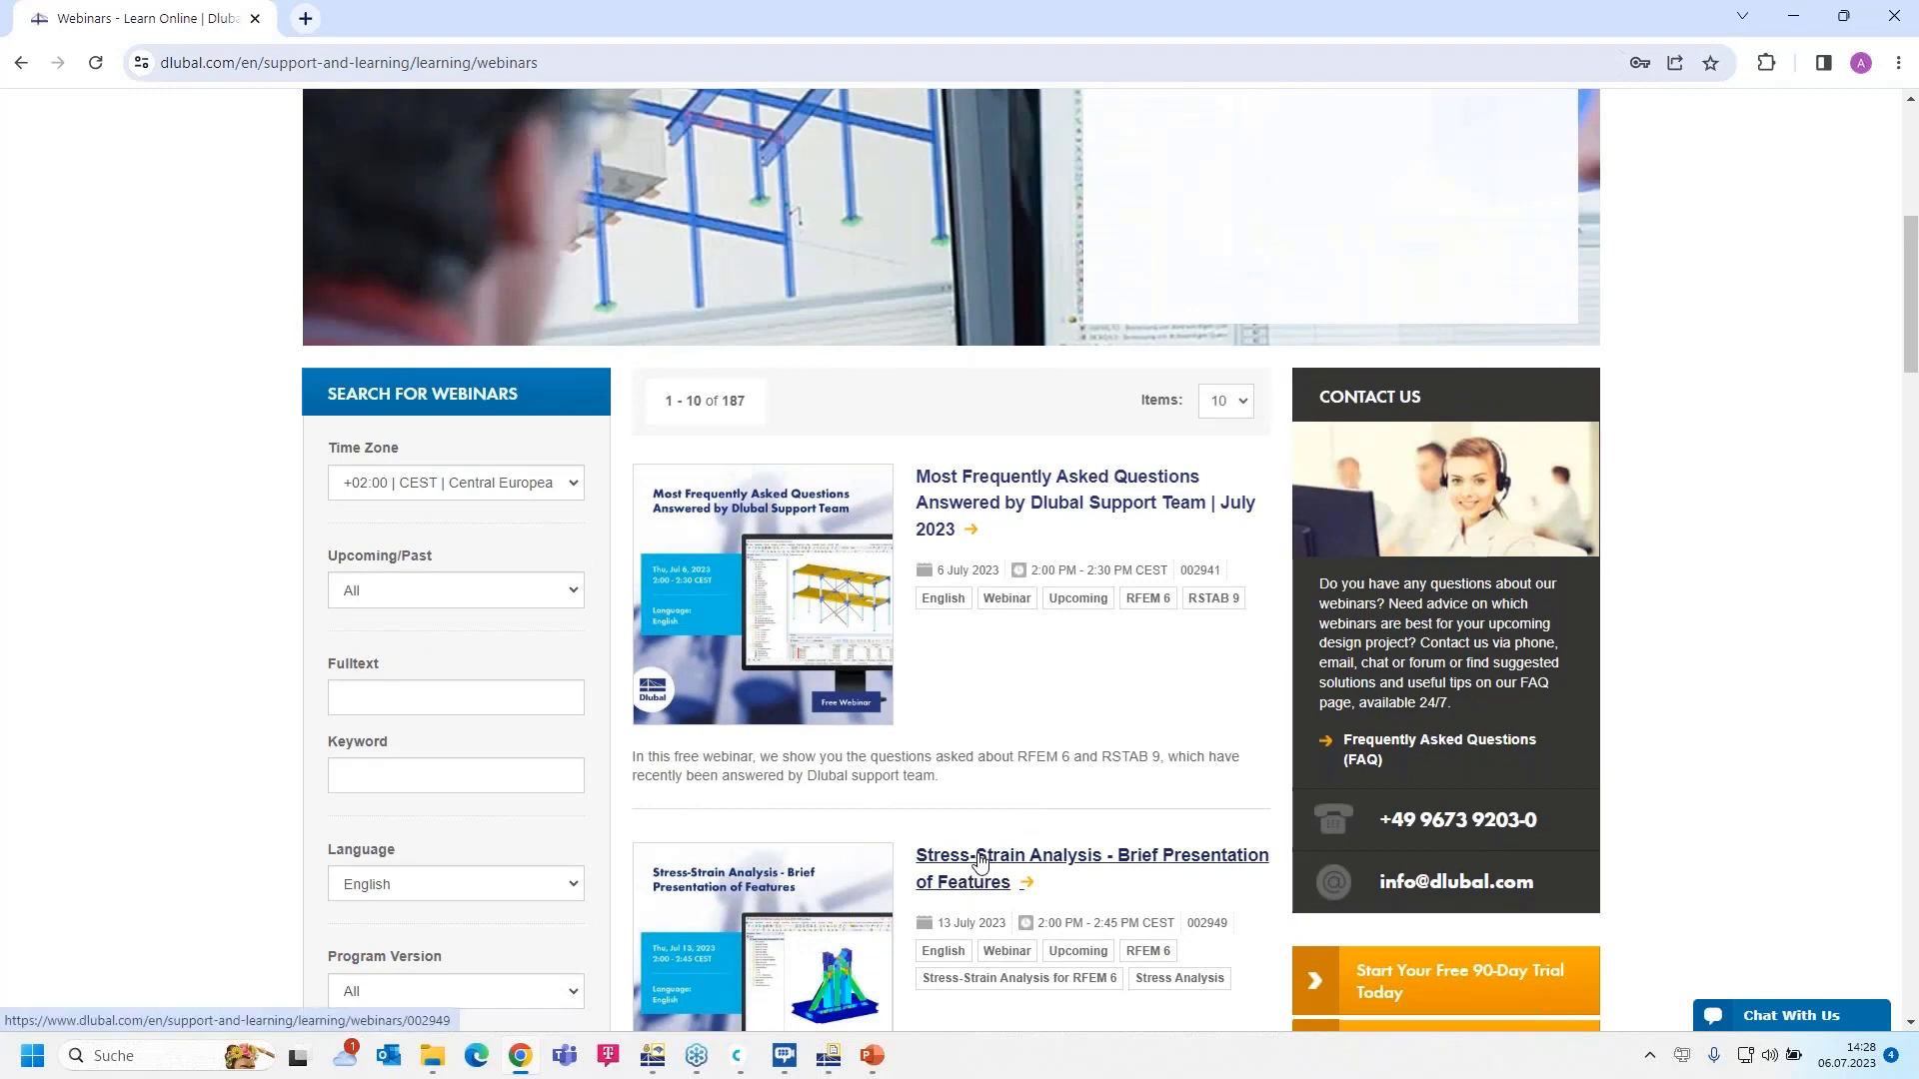
pyautogui.scroll(-2, 1040, 697)
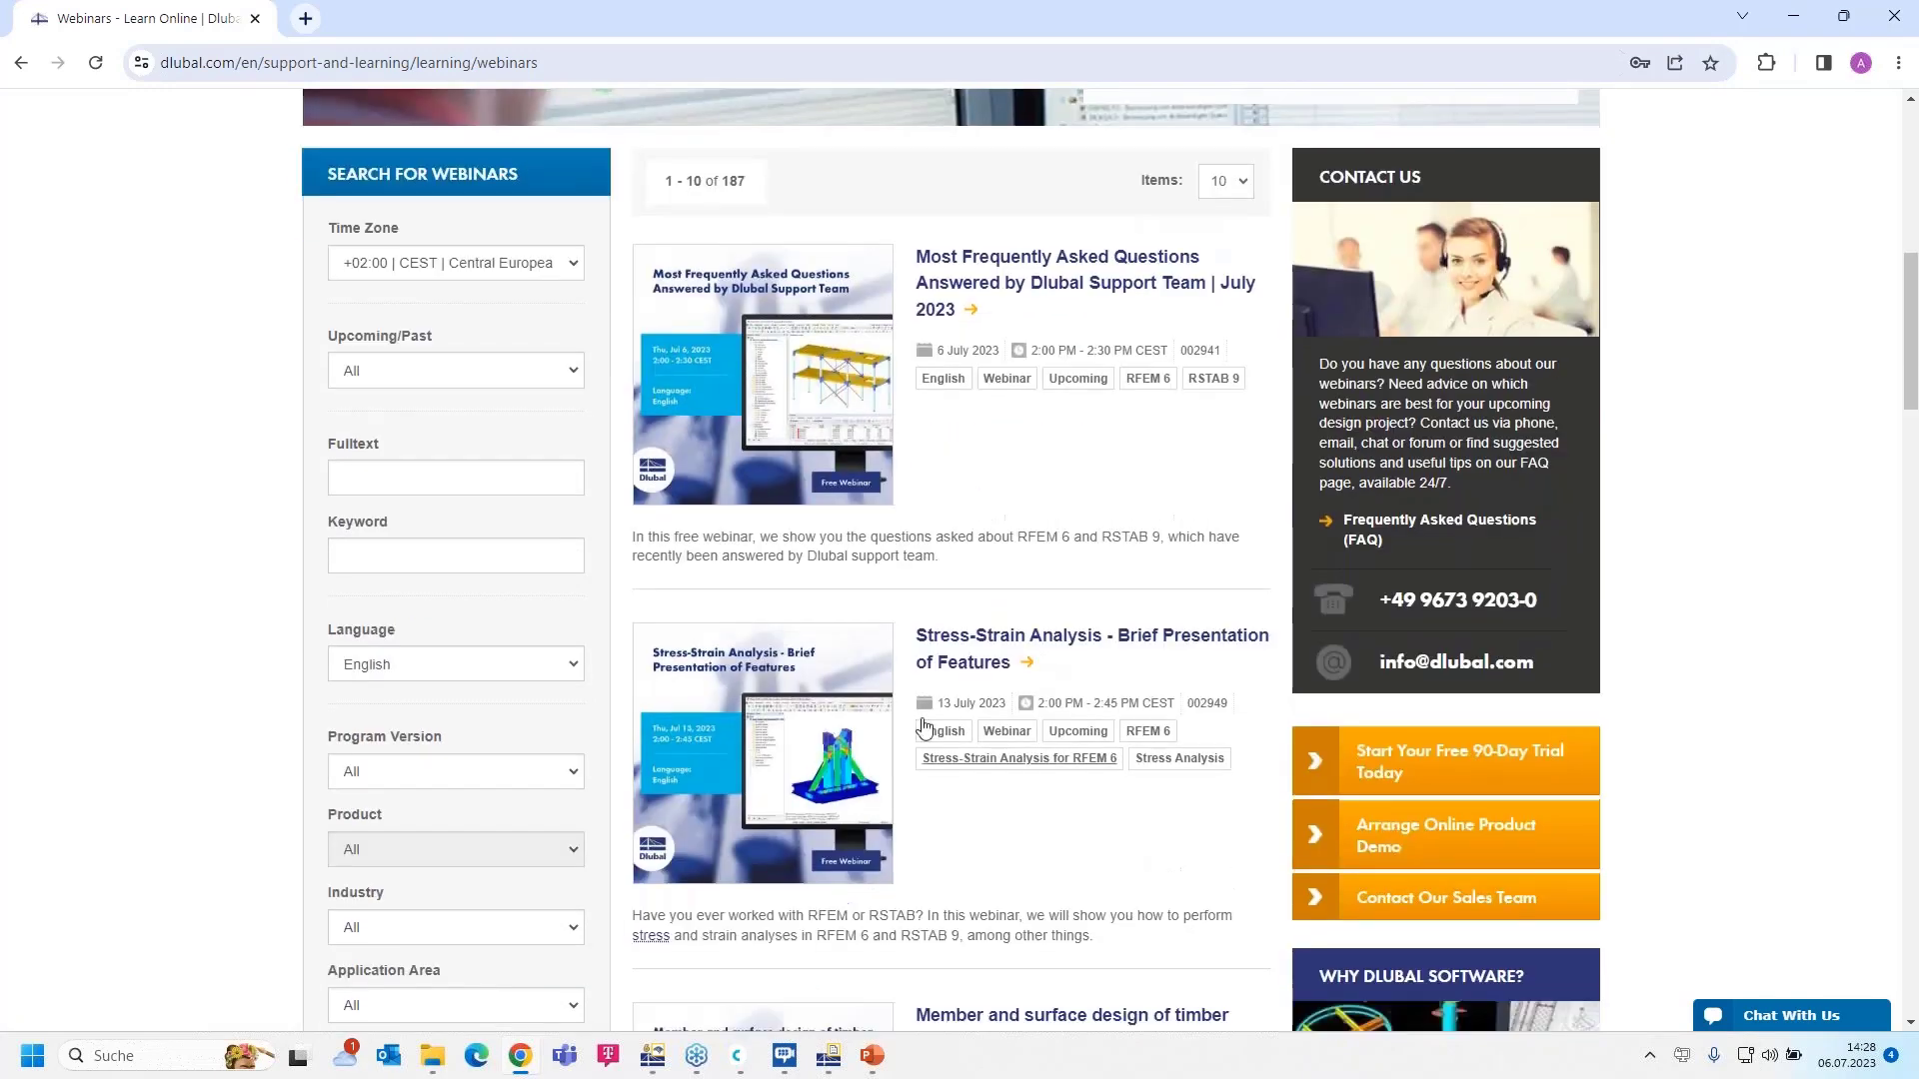
# - View the "Stress-Strain Analysis - Brief Presentation of Features" webinar page down to its registration option, and return to the webinar list
pyautogui.click(975, 642)
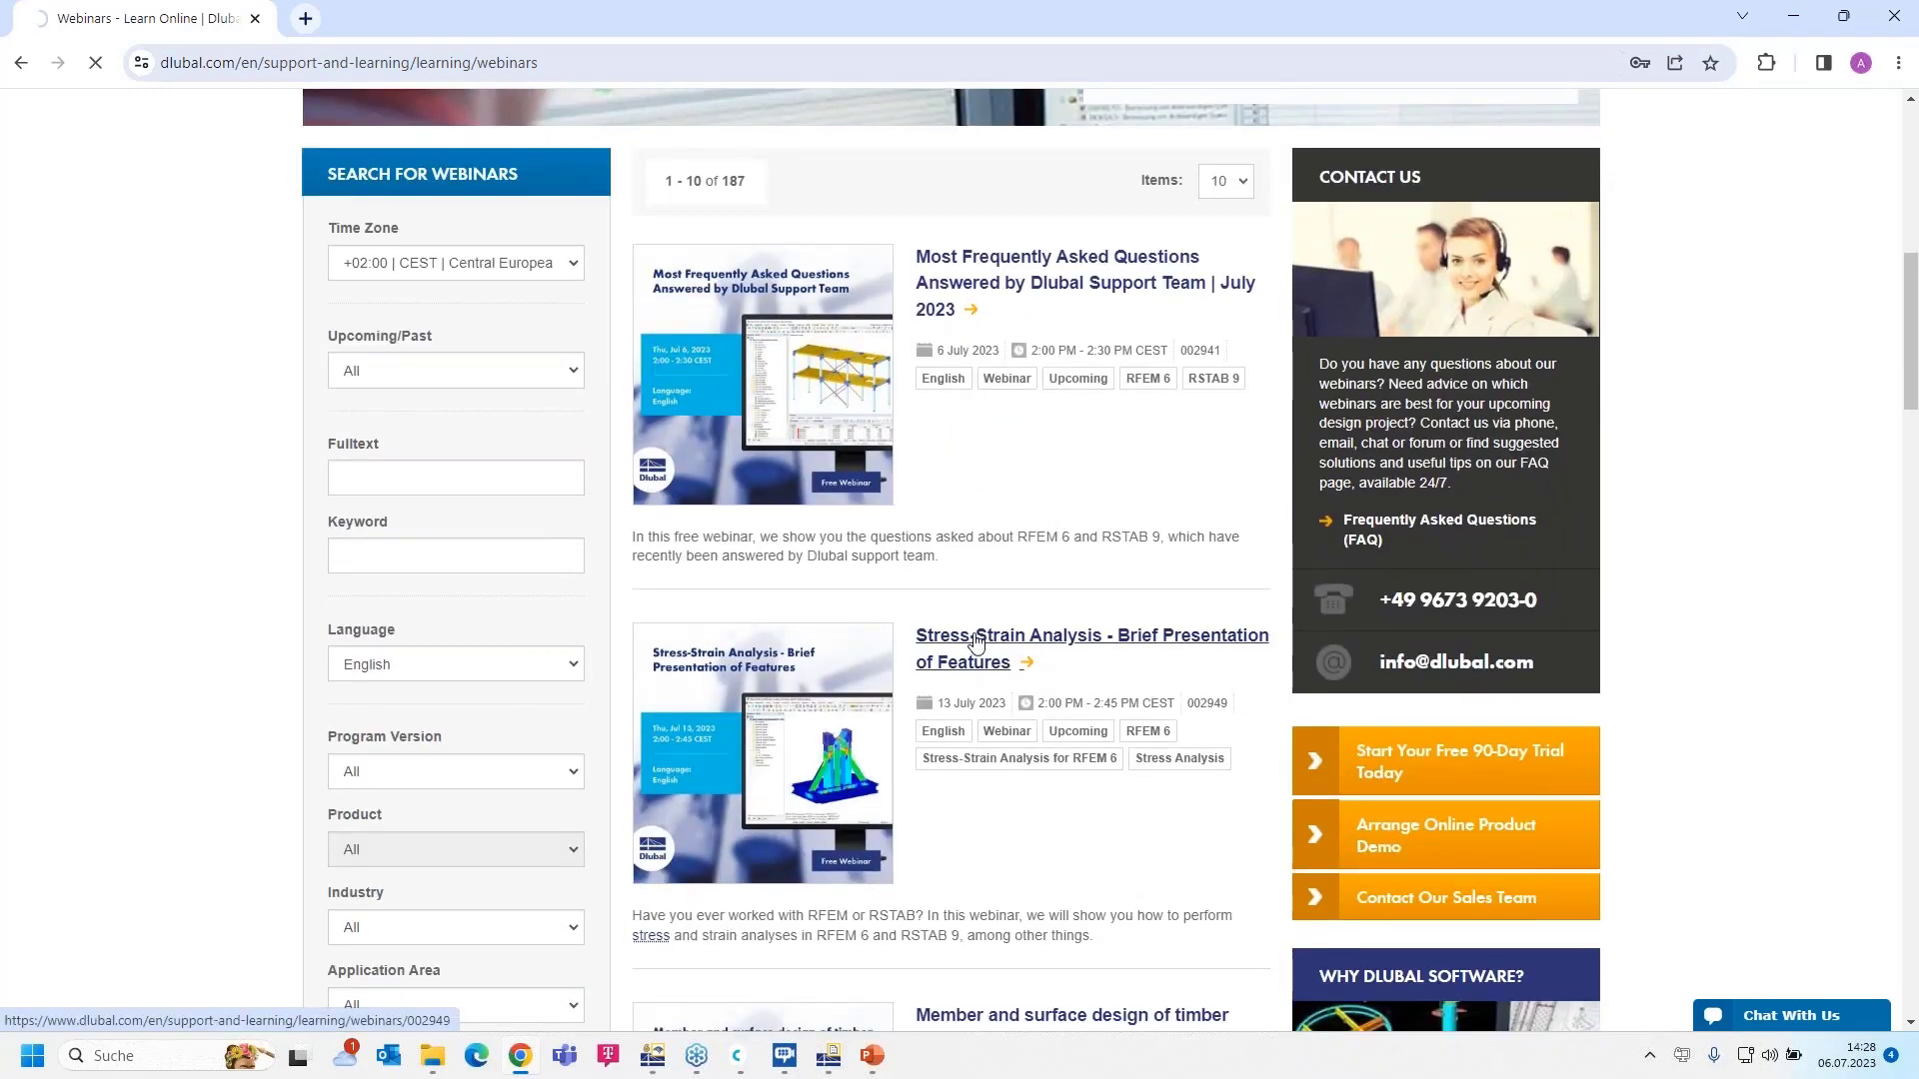
pyautogui.scroll(-8, 976, 643)
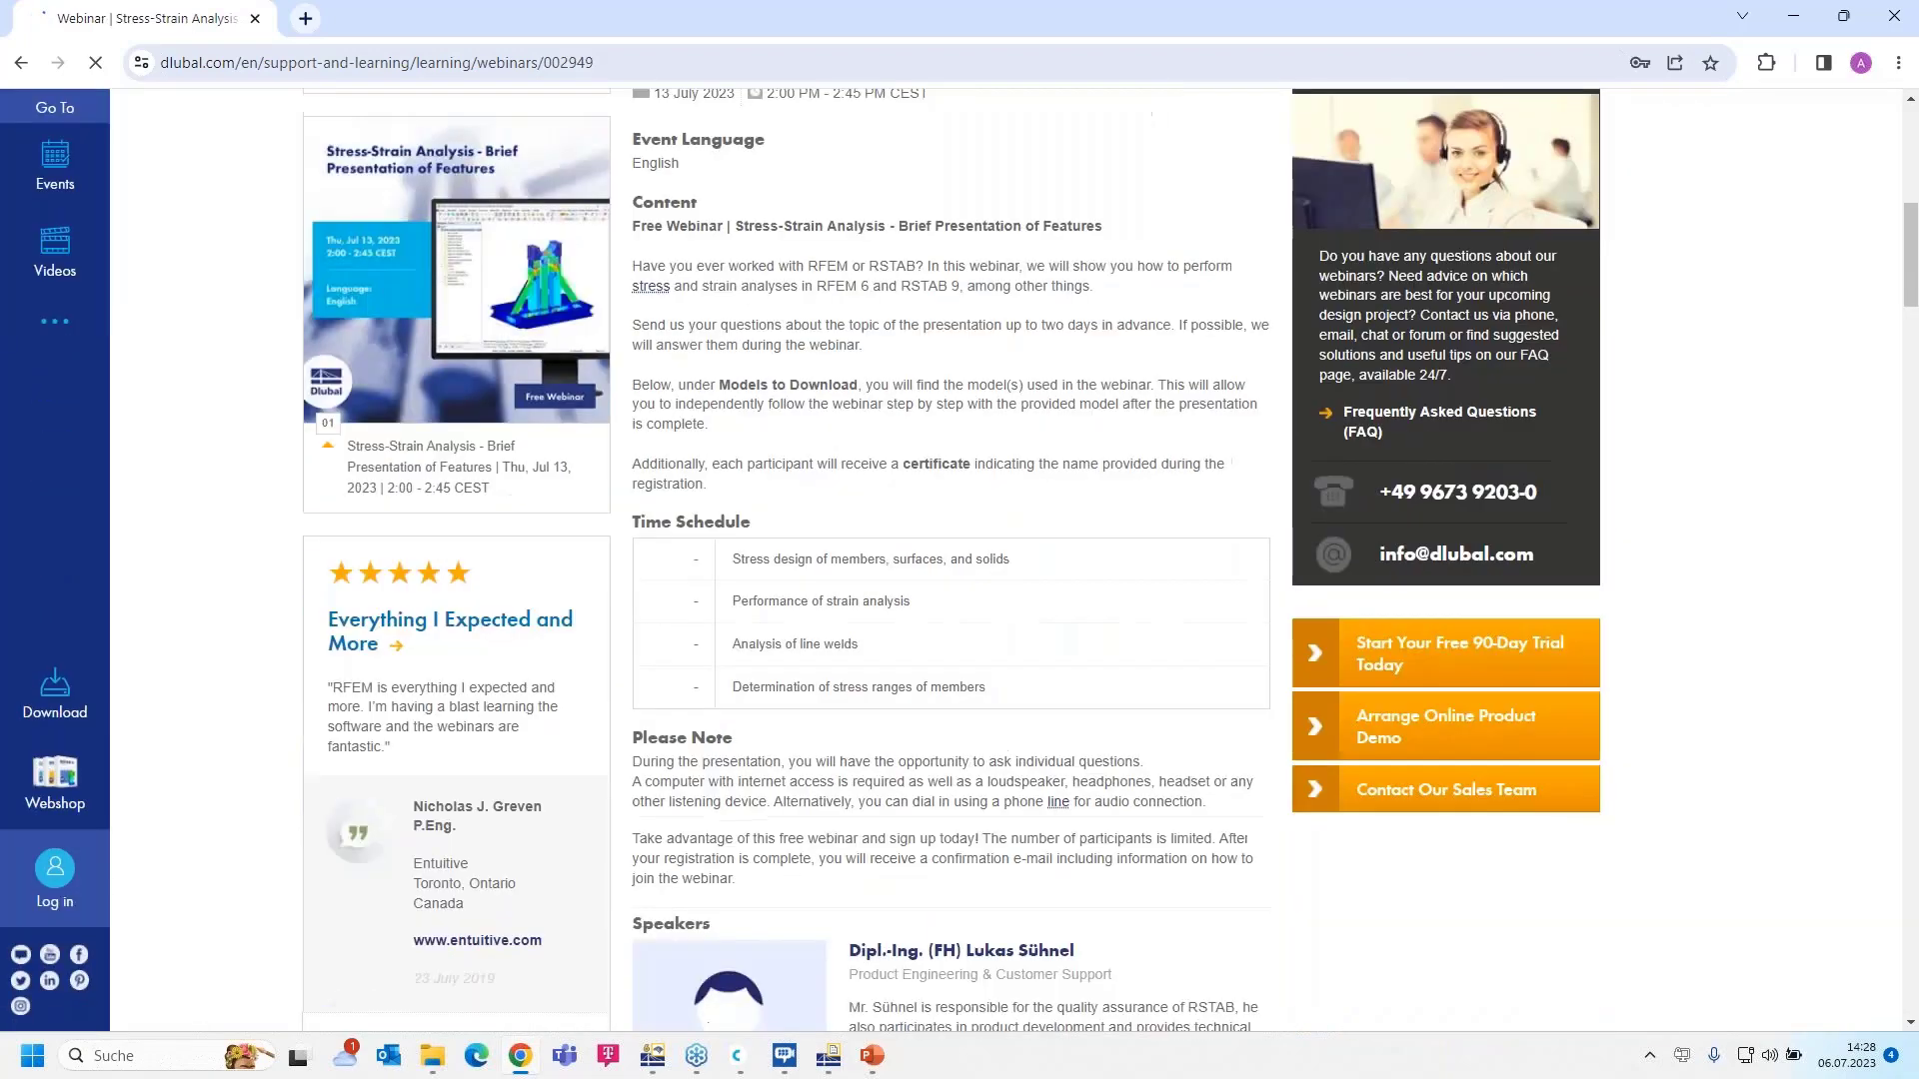
pyautogui.scroll(-9, 977, 644)
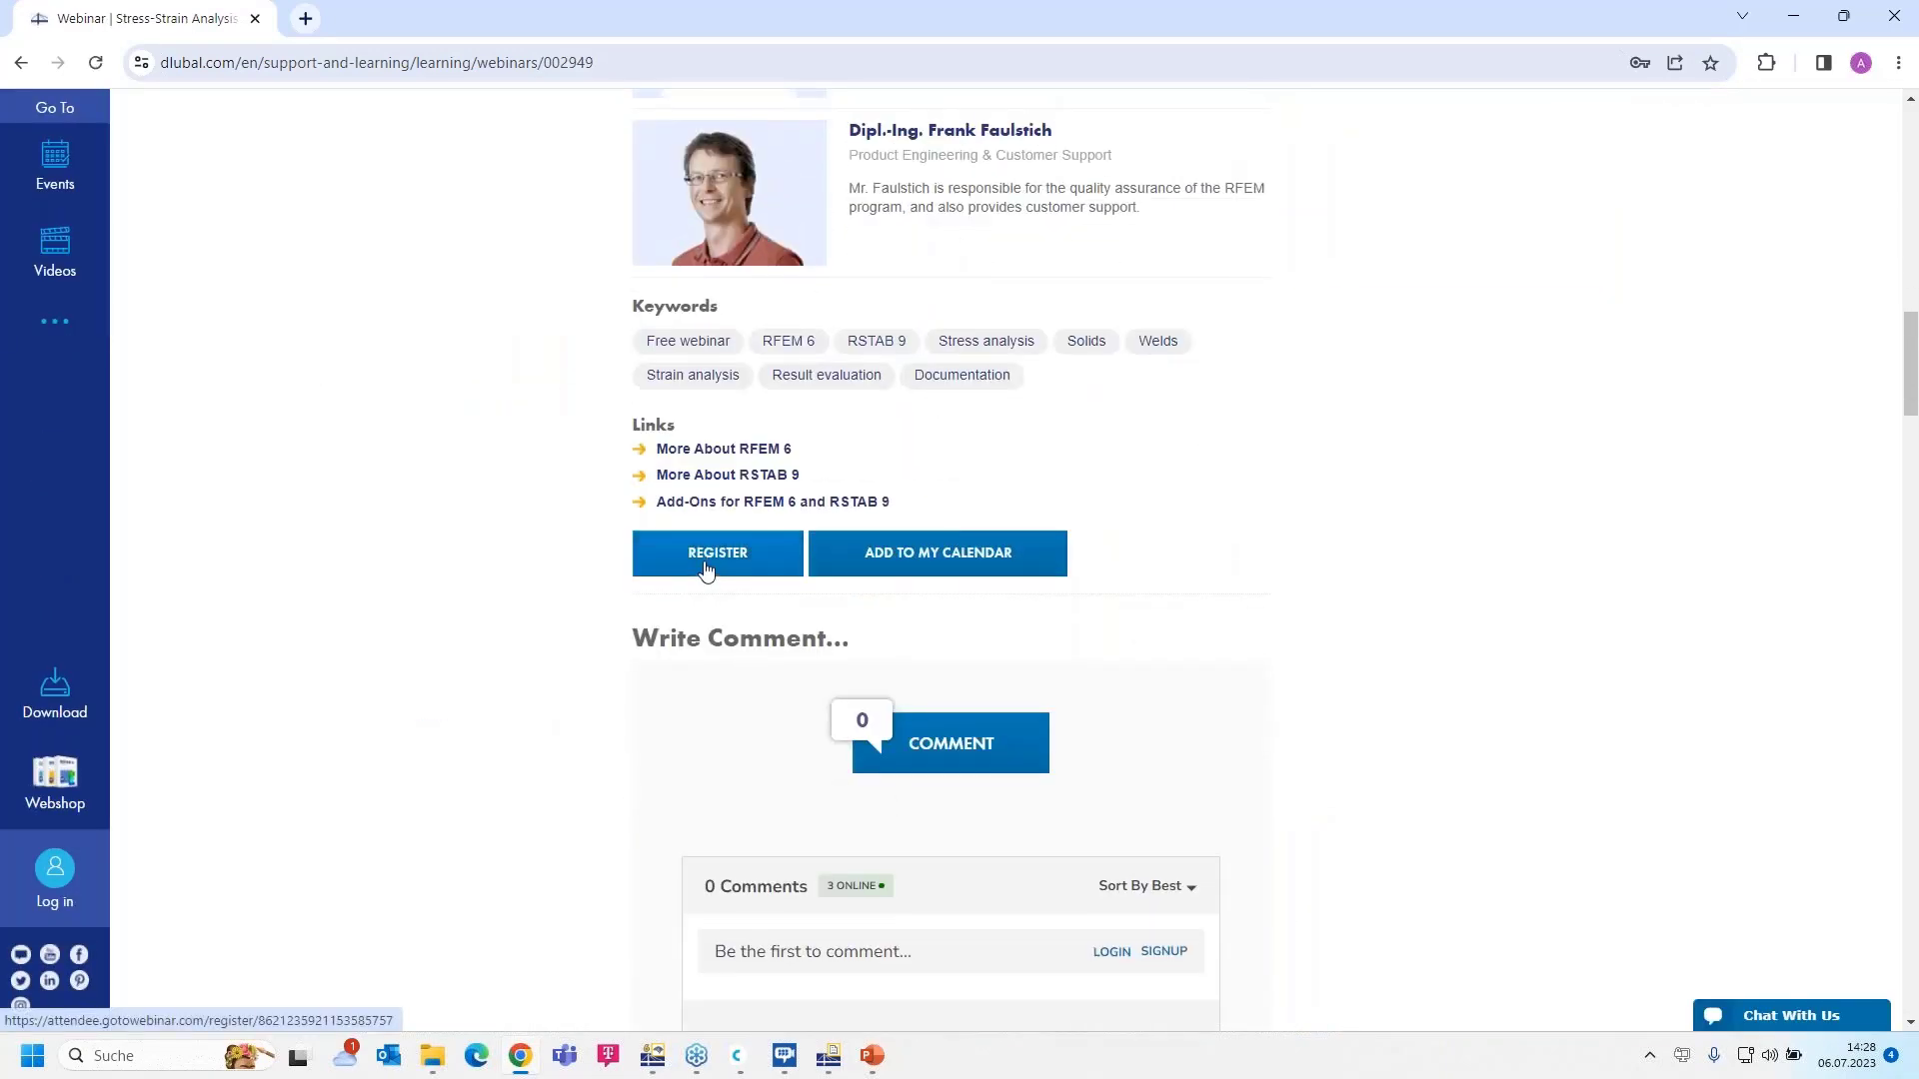
pyautogui.click(20, 62)
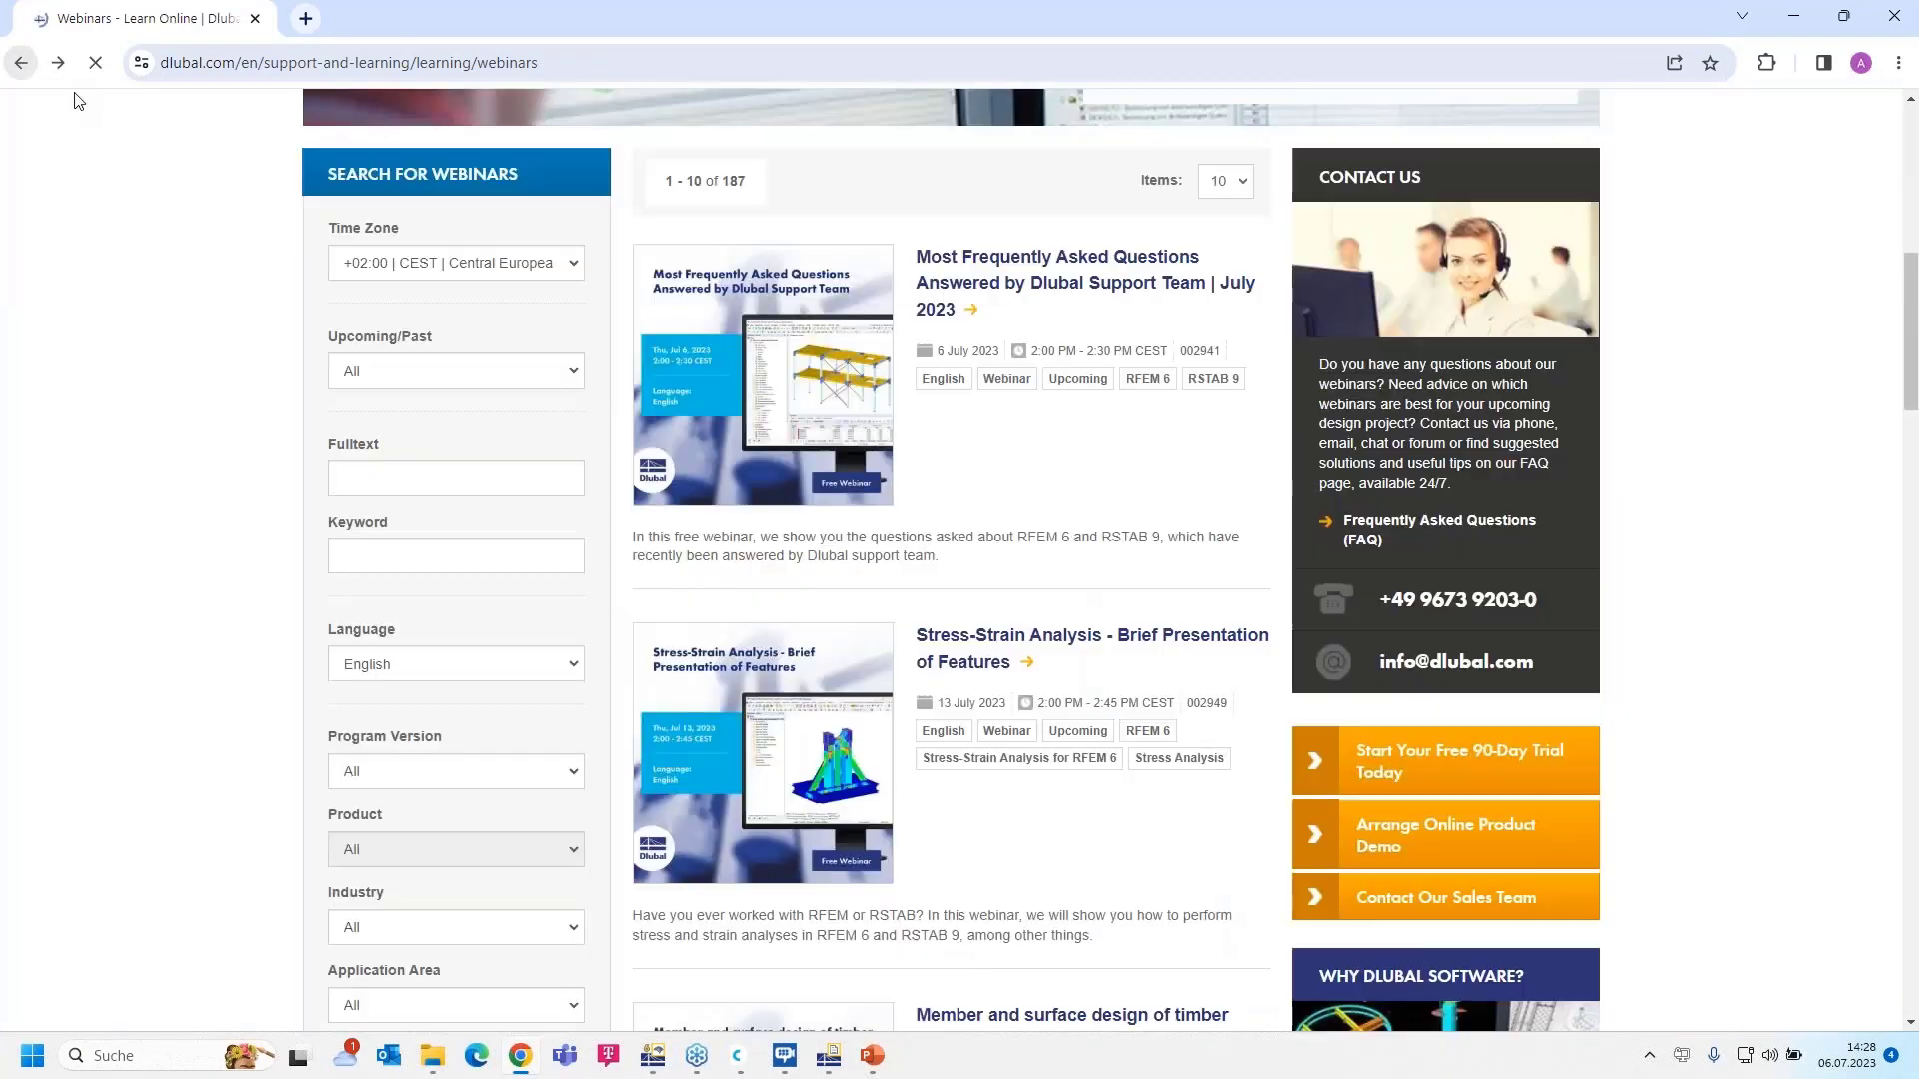
# - Open the "Most Frequently Asked Questions Answered by Dlubal Support Team | July 2023" webinar page and review its content, speakers and links
pyautogui.scroll(2, 908, 461)
pyautogui.click(984, 487)
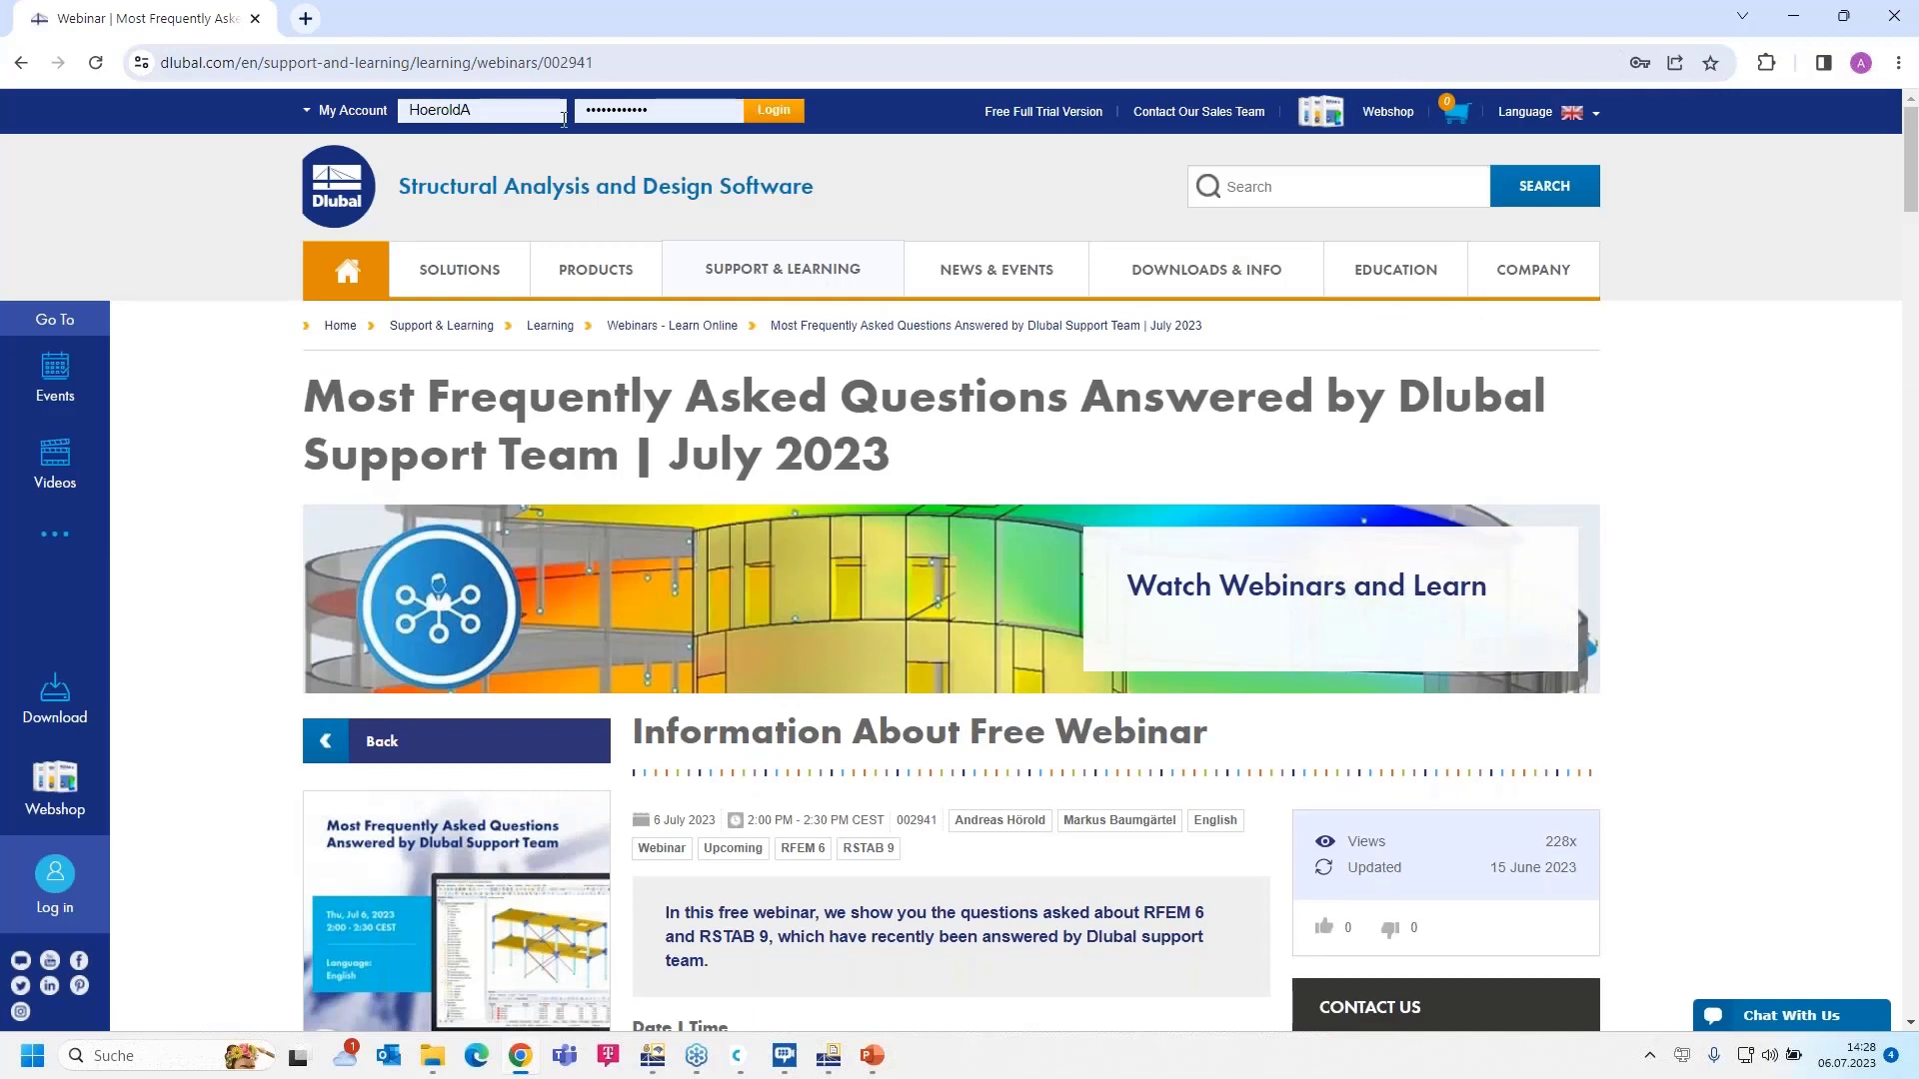
pyautogui.scroll(-2, 1689, 771)
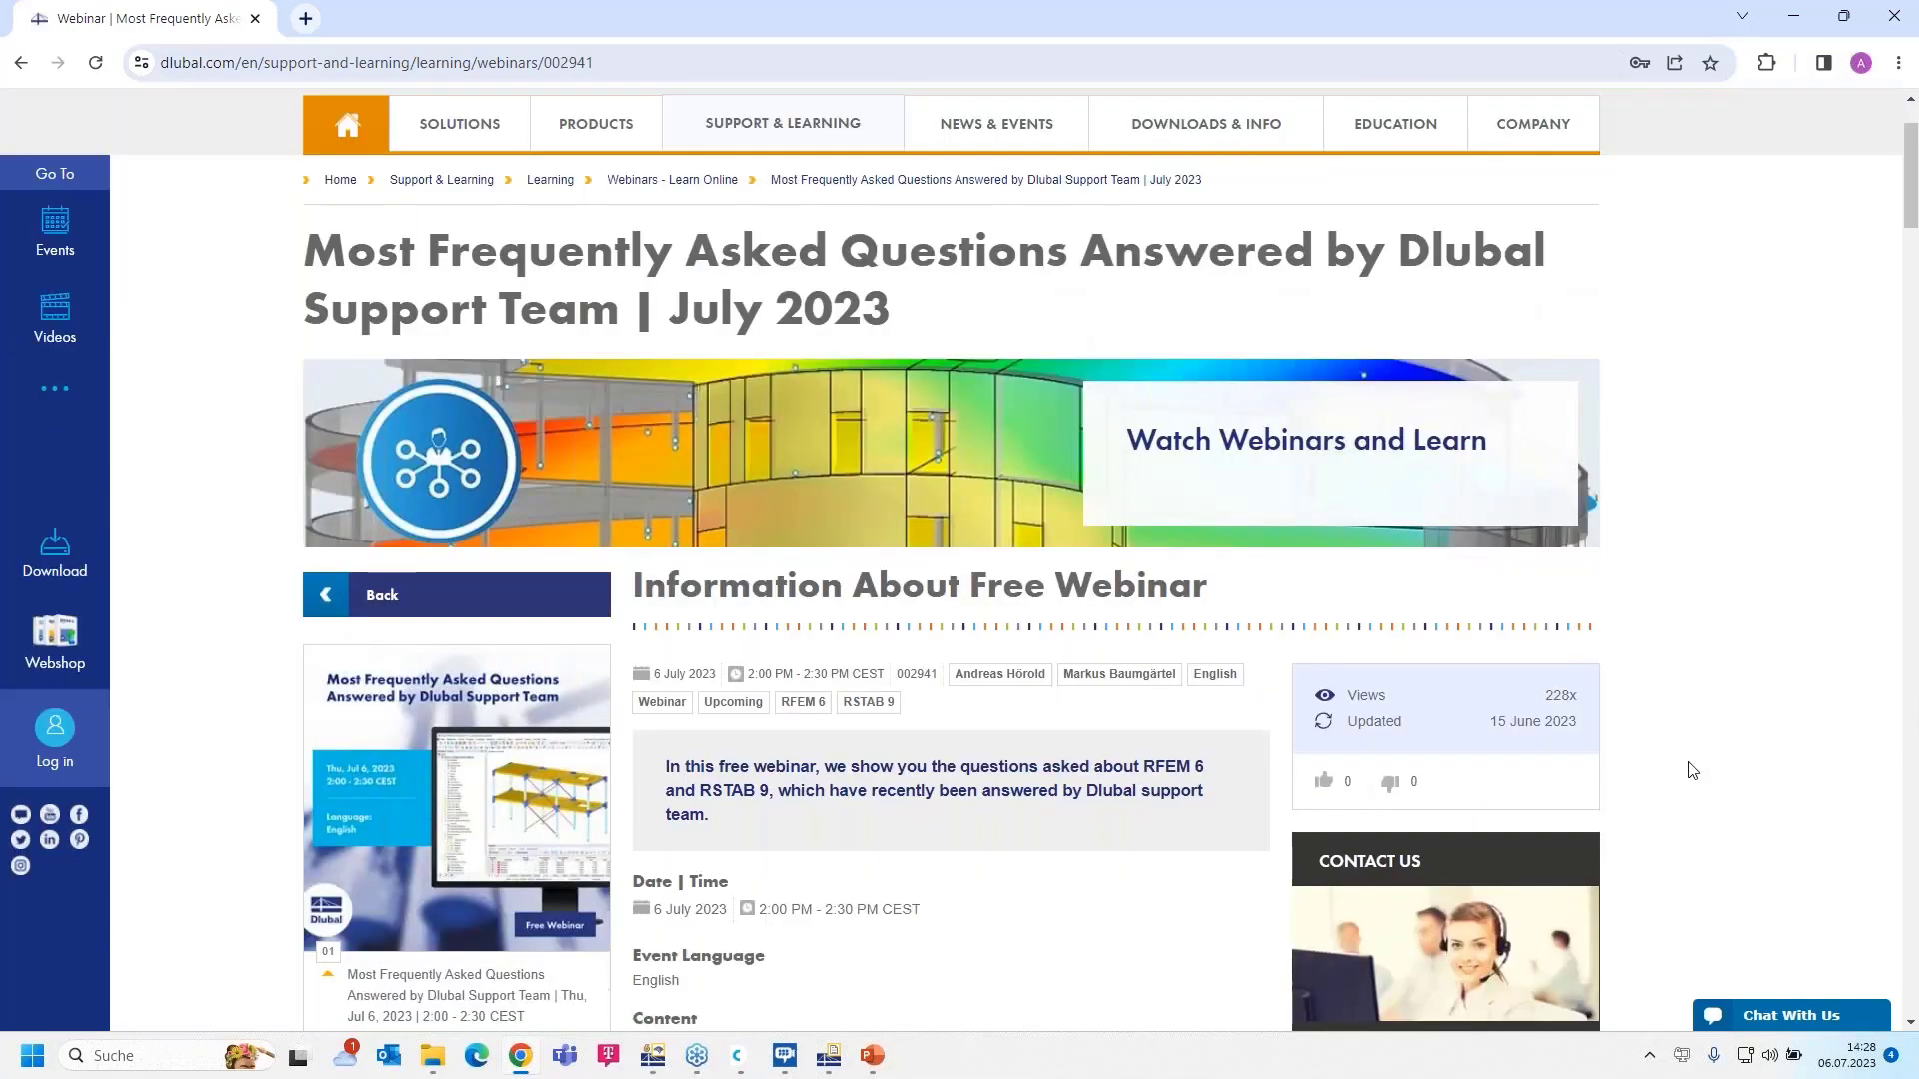
pyautogui.scroll(-2, 1692, 770)
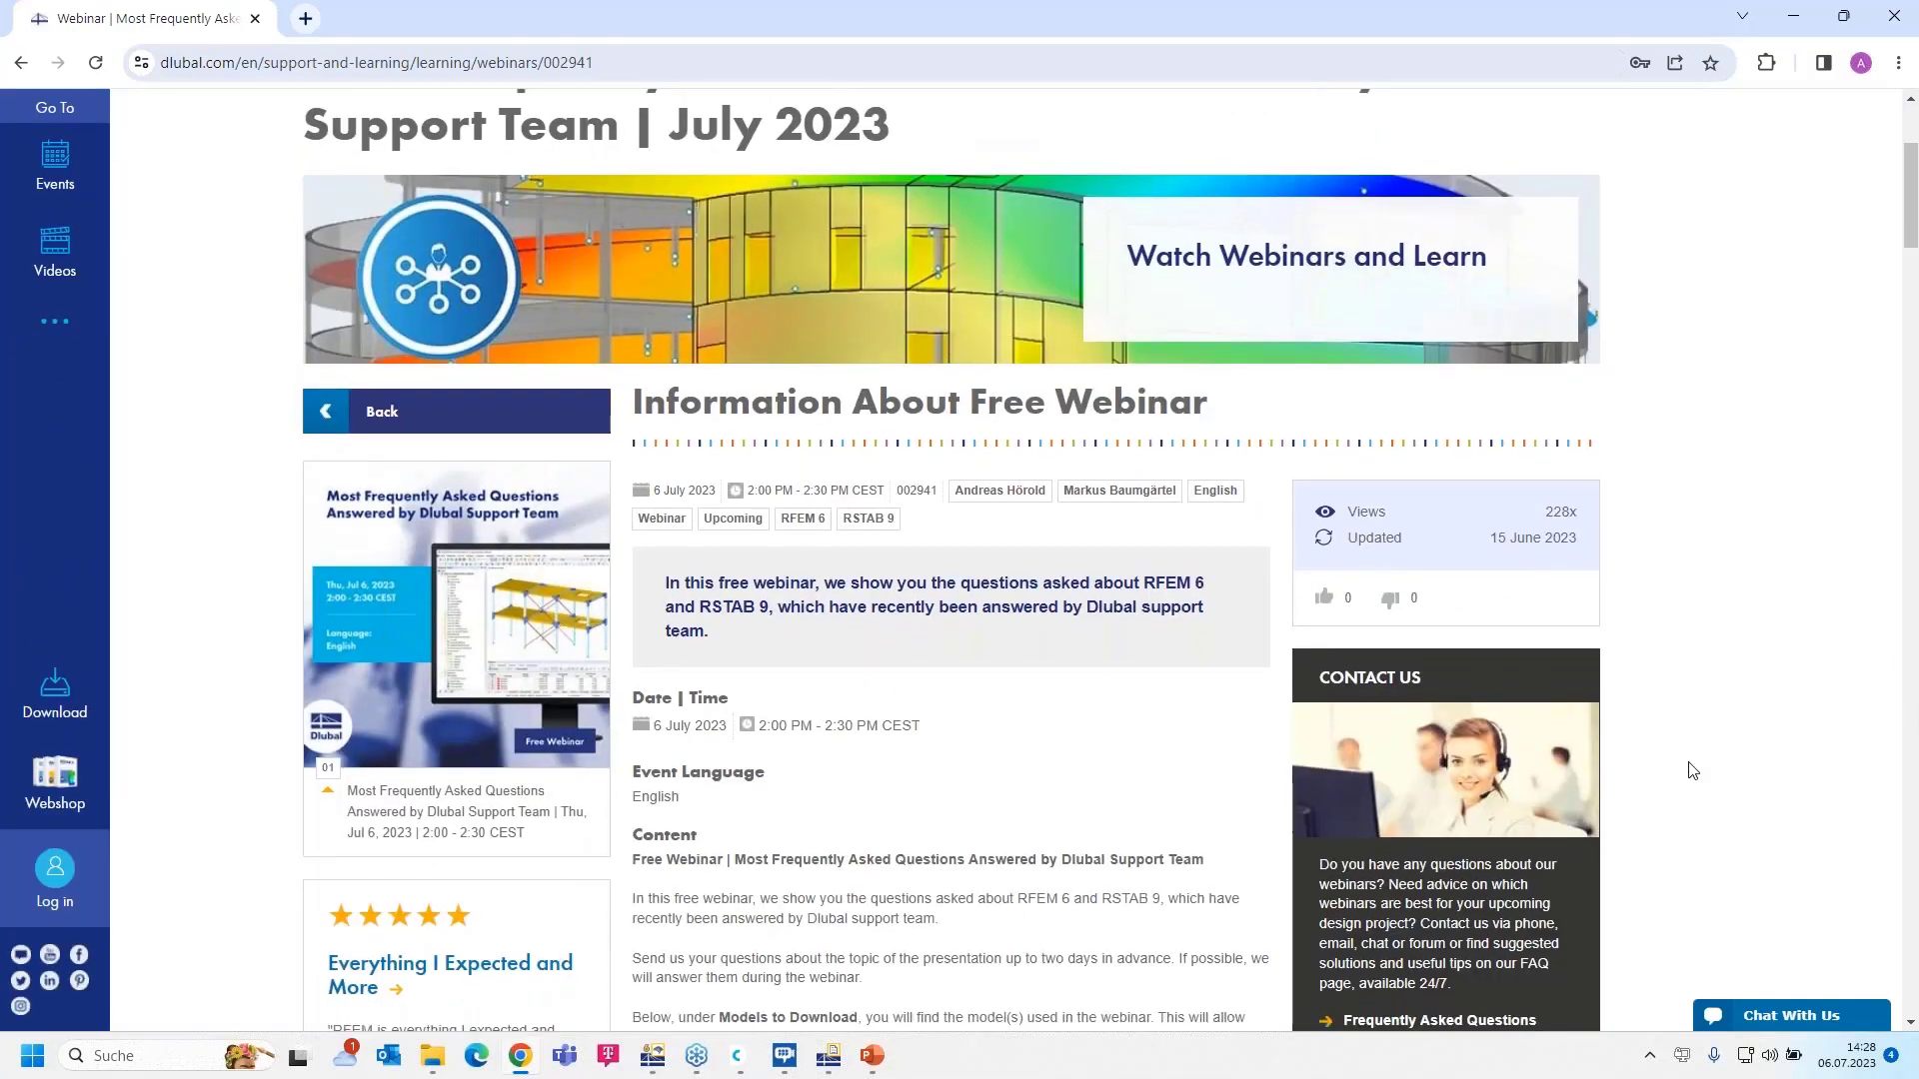
pyautogui.scroll(-4, 1692, 770)
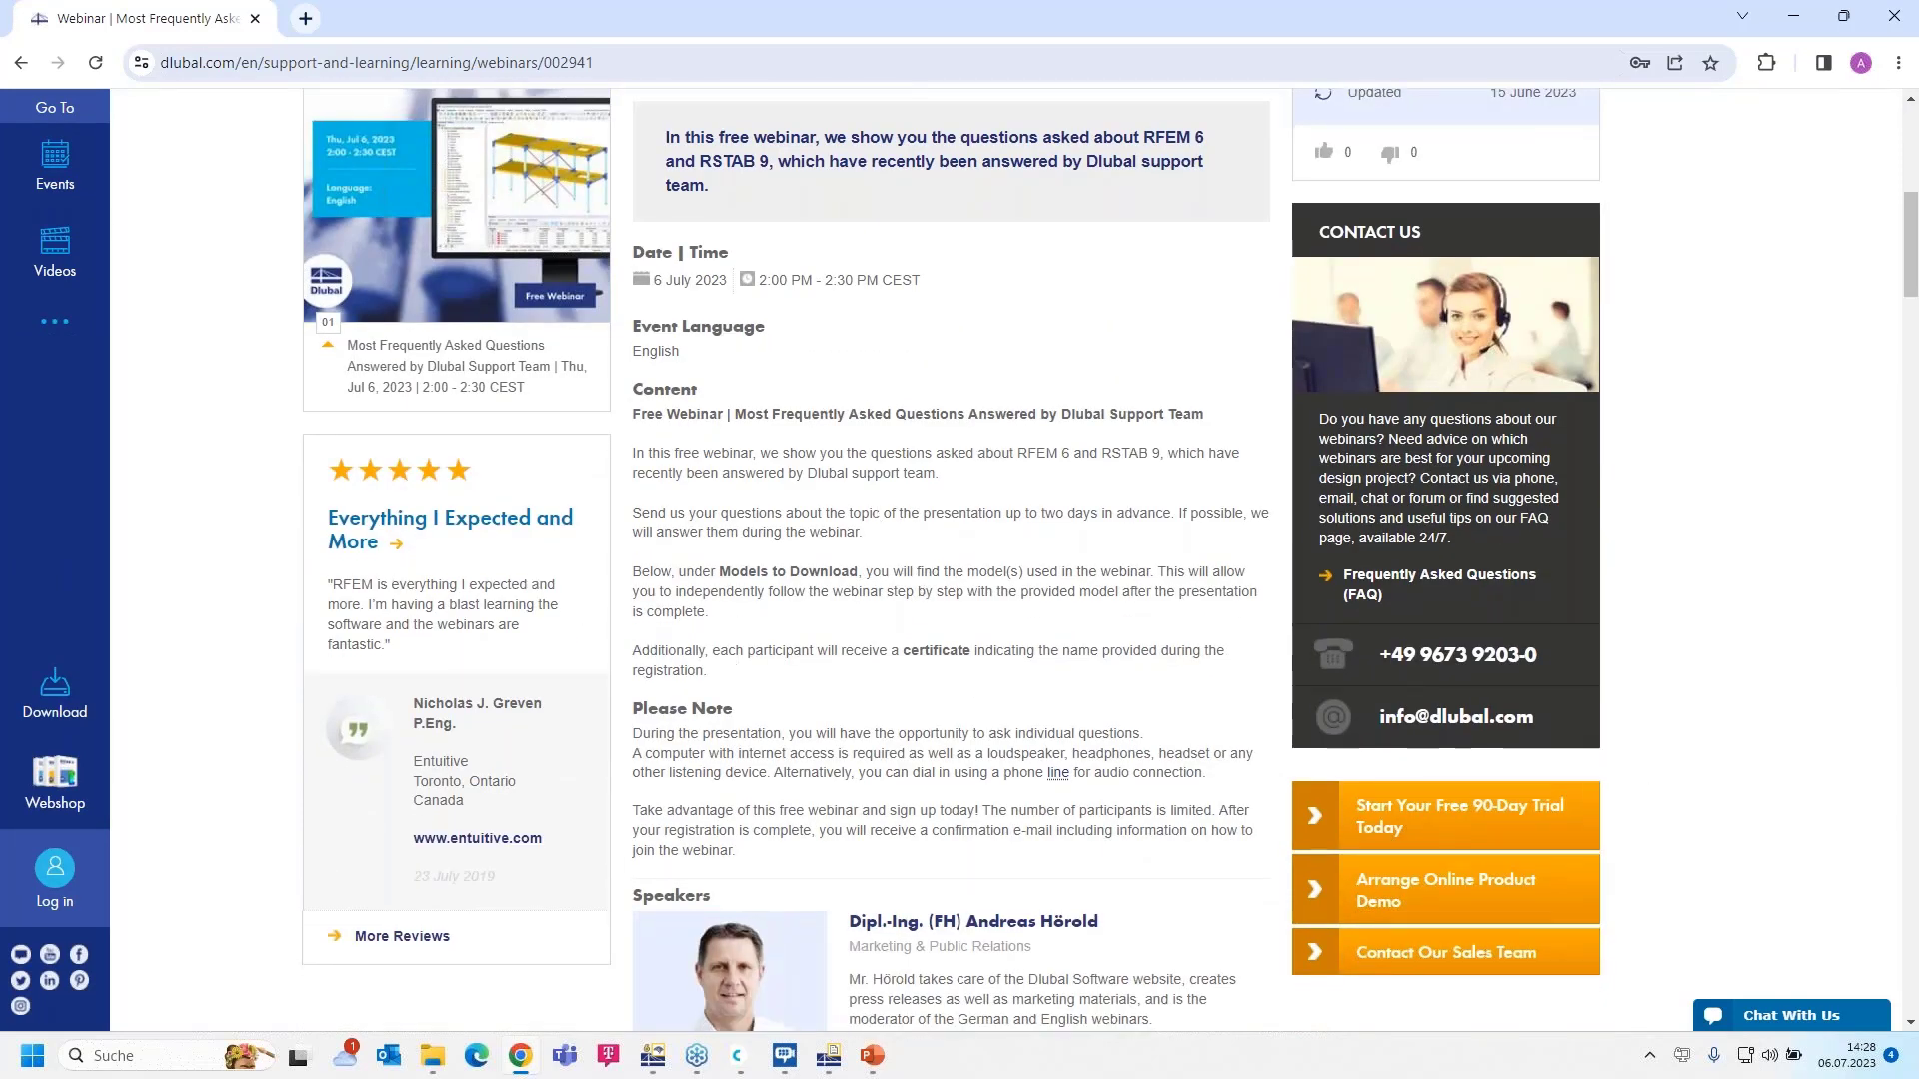
pyautogui.scroll(-2, 931, 572)
pyautogui.scroll(-10, 828, 485)
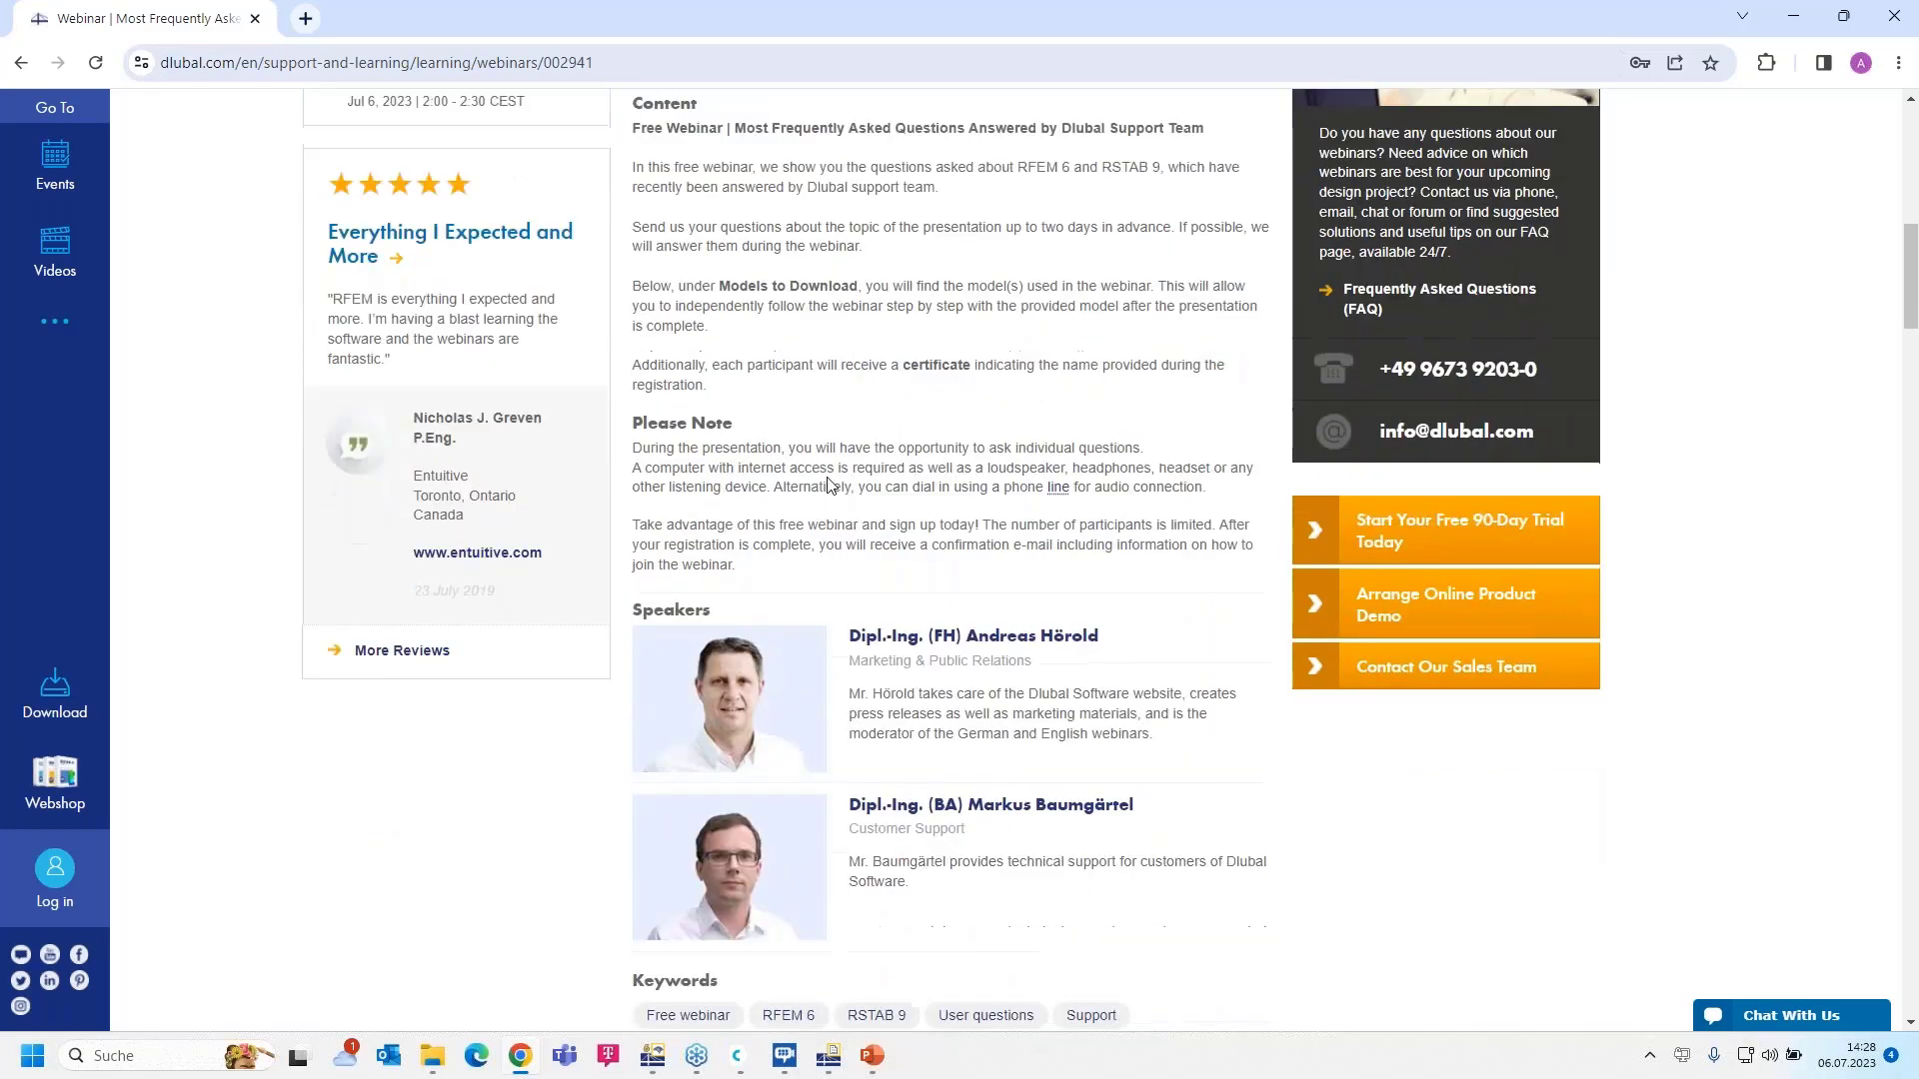
pyautogui.scroll(6, 820, 558)
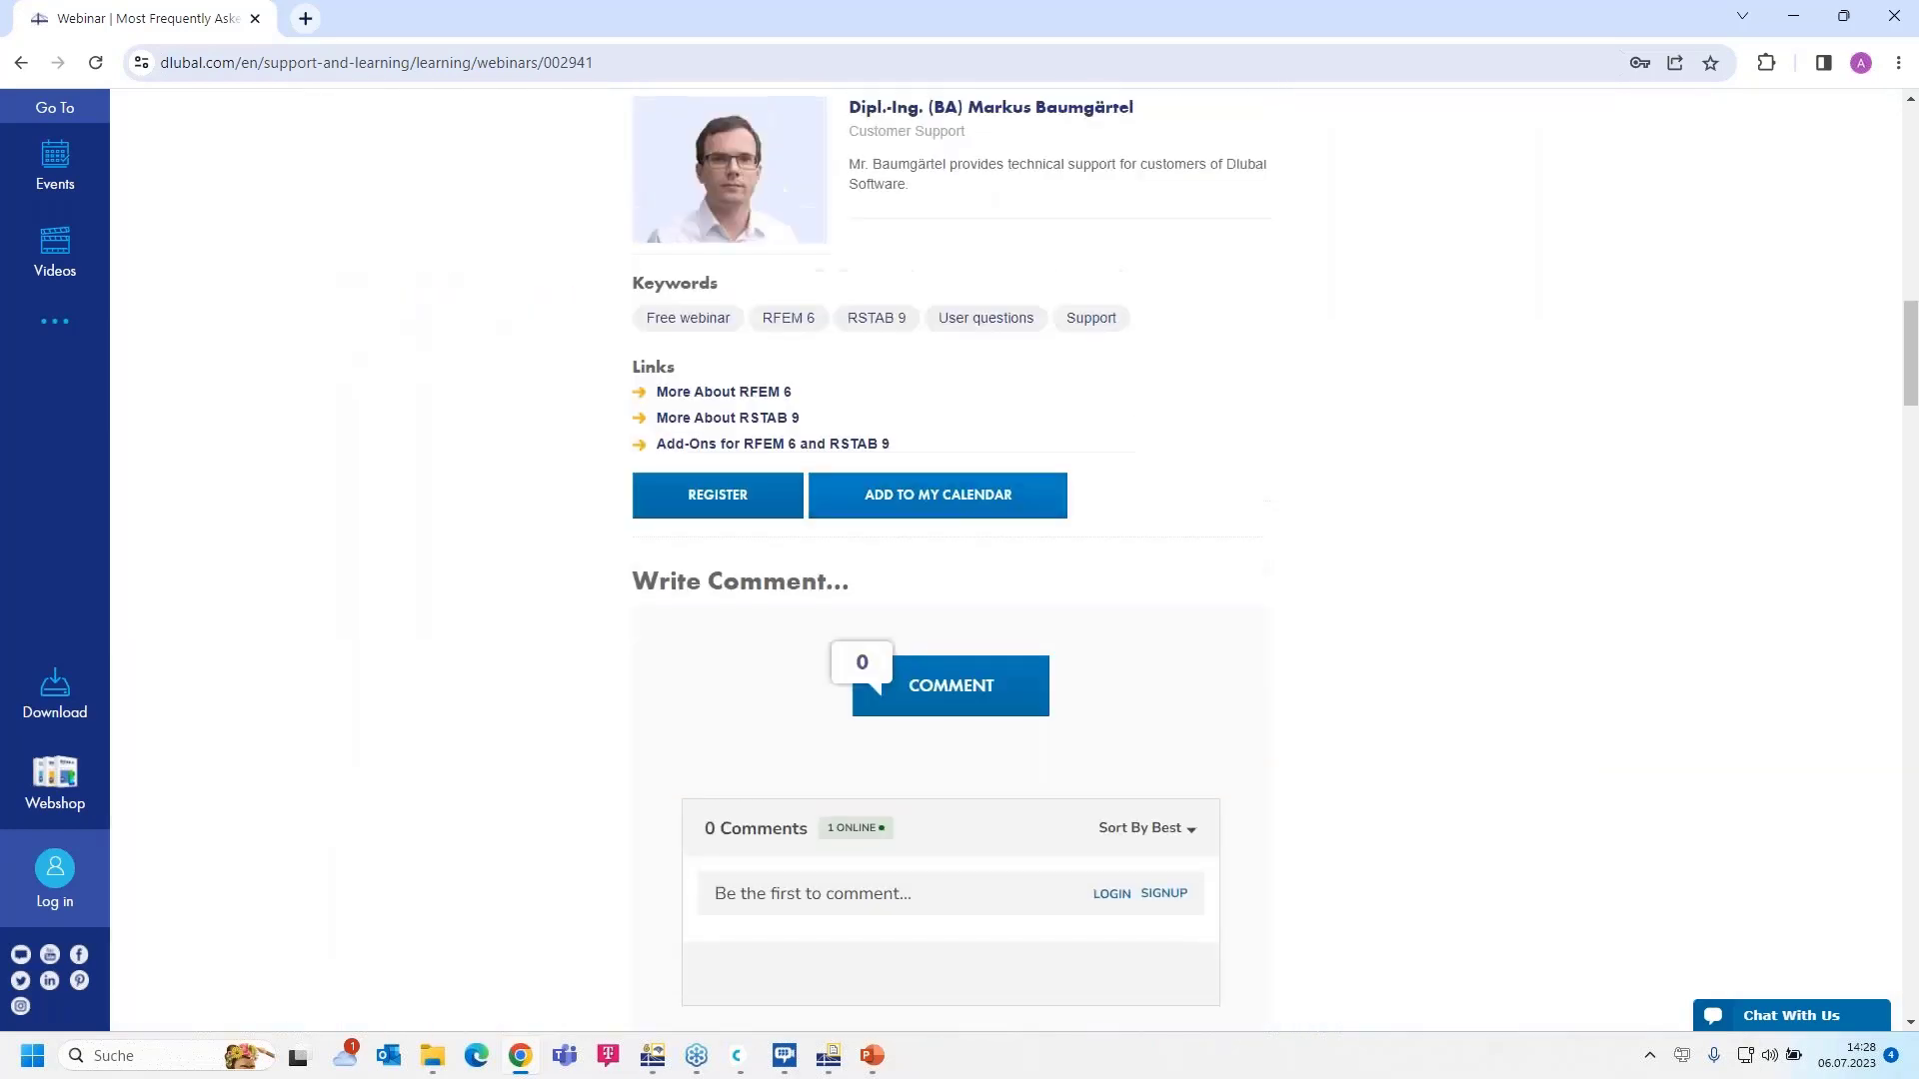
pyautogui.scroll(-10, 820, 557)
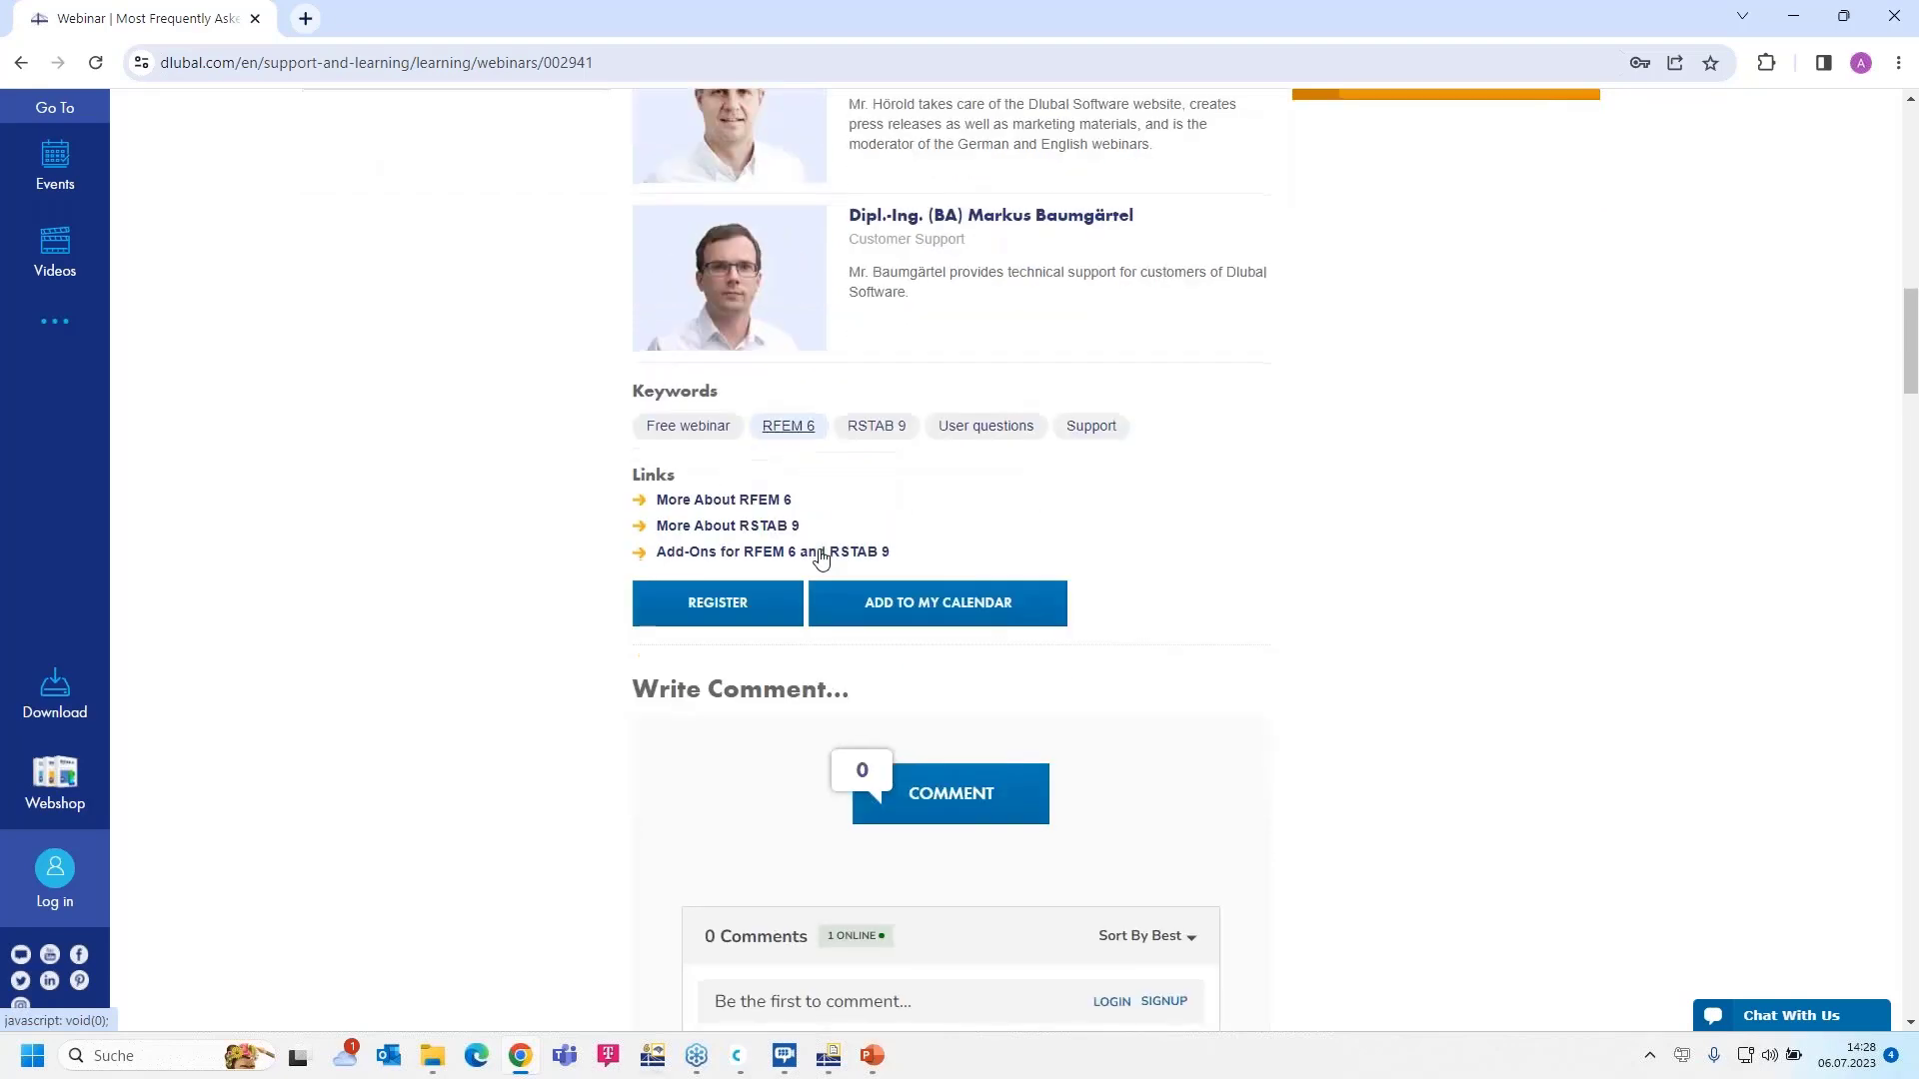
# - View the Models to Download section of the July 2023 webinar page and return to the page's title
pyautogui.scroll(-8, 820, 557)
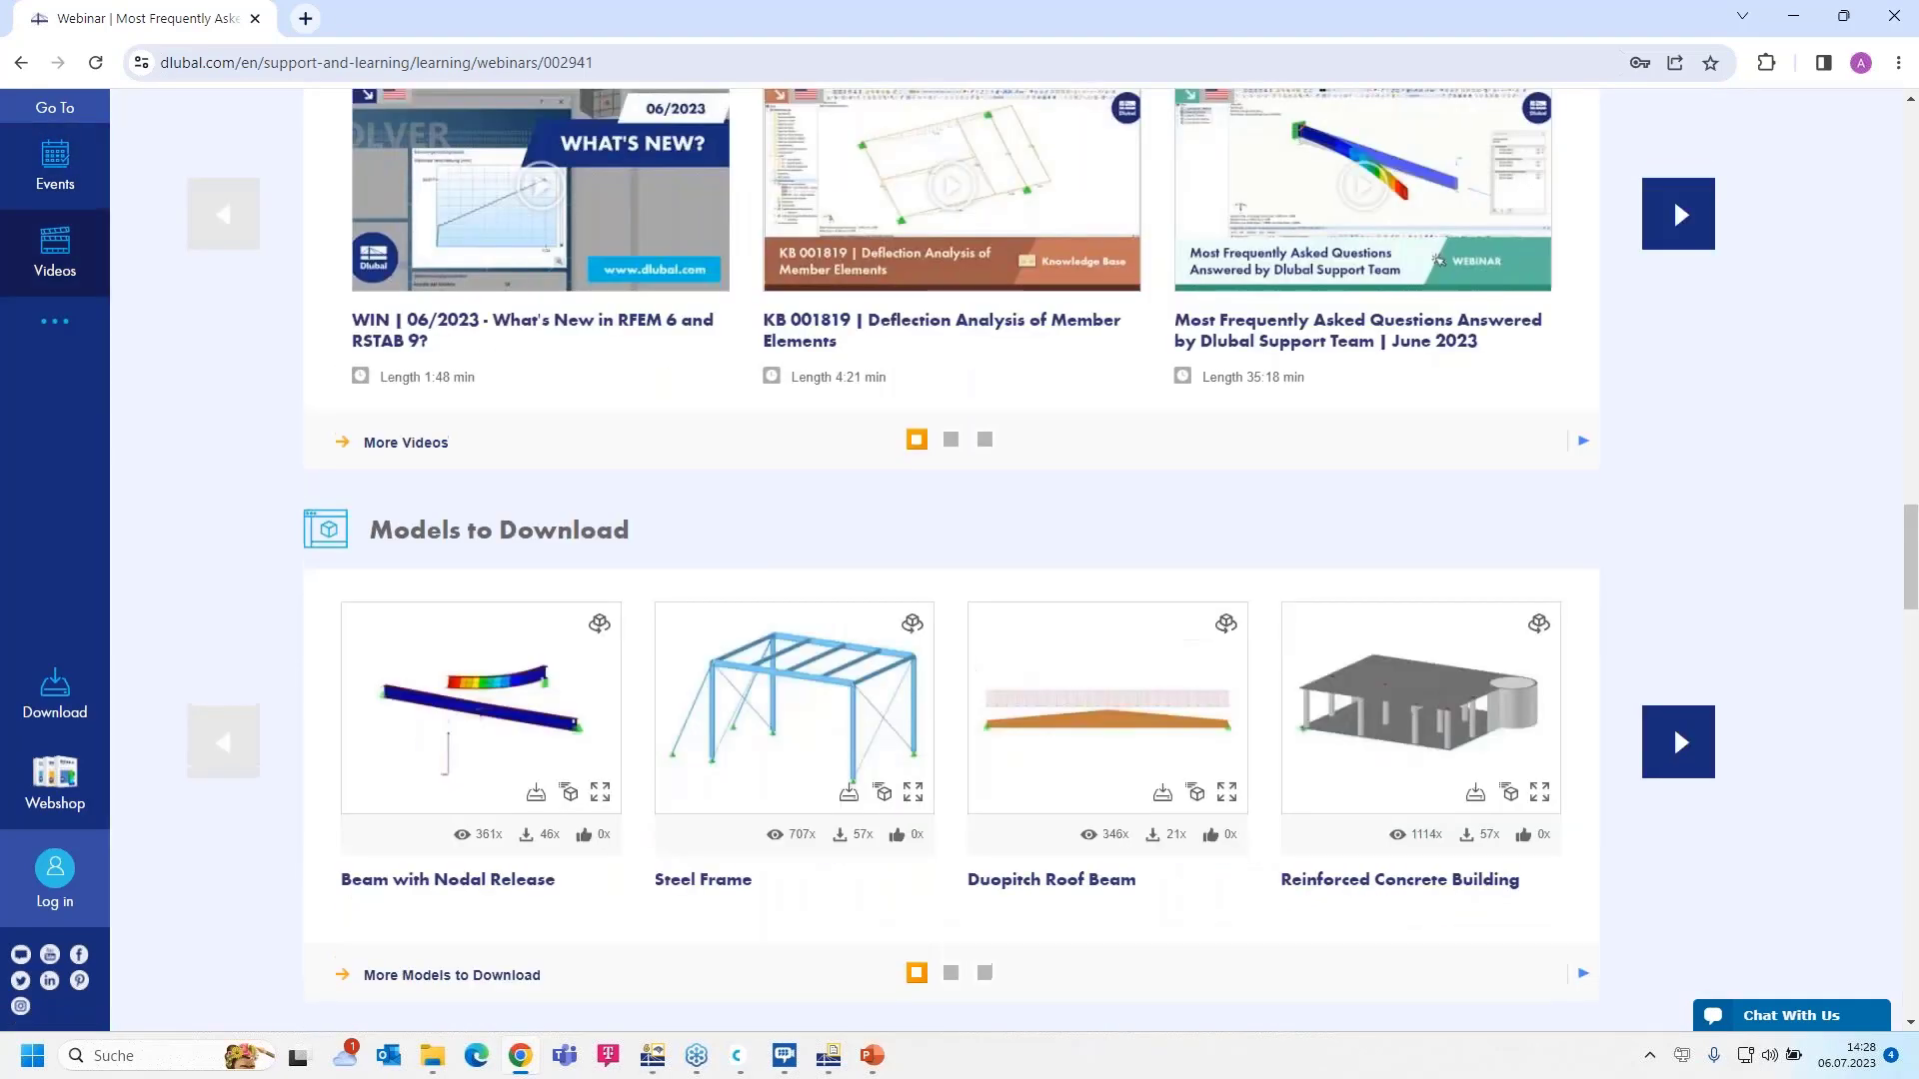
pyautogui.scroll(1, 795, 470)
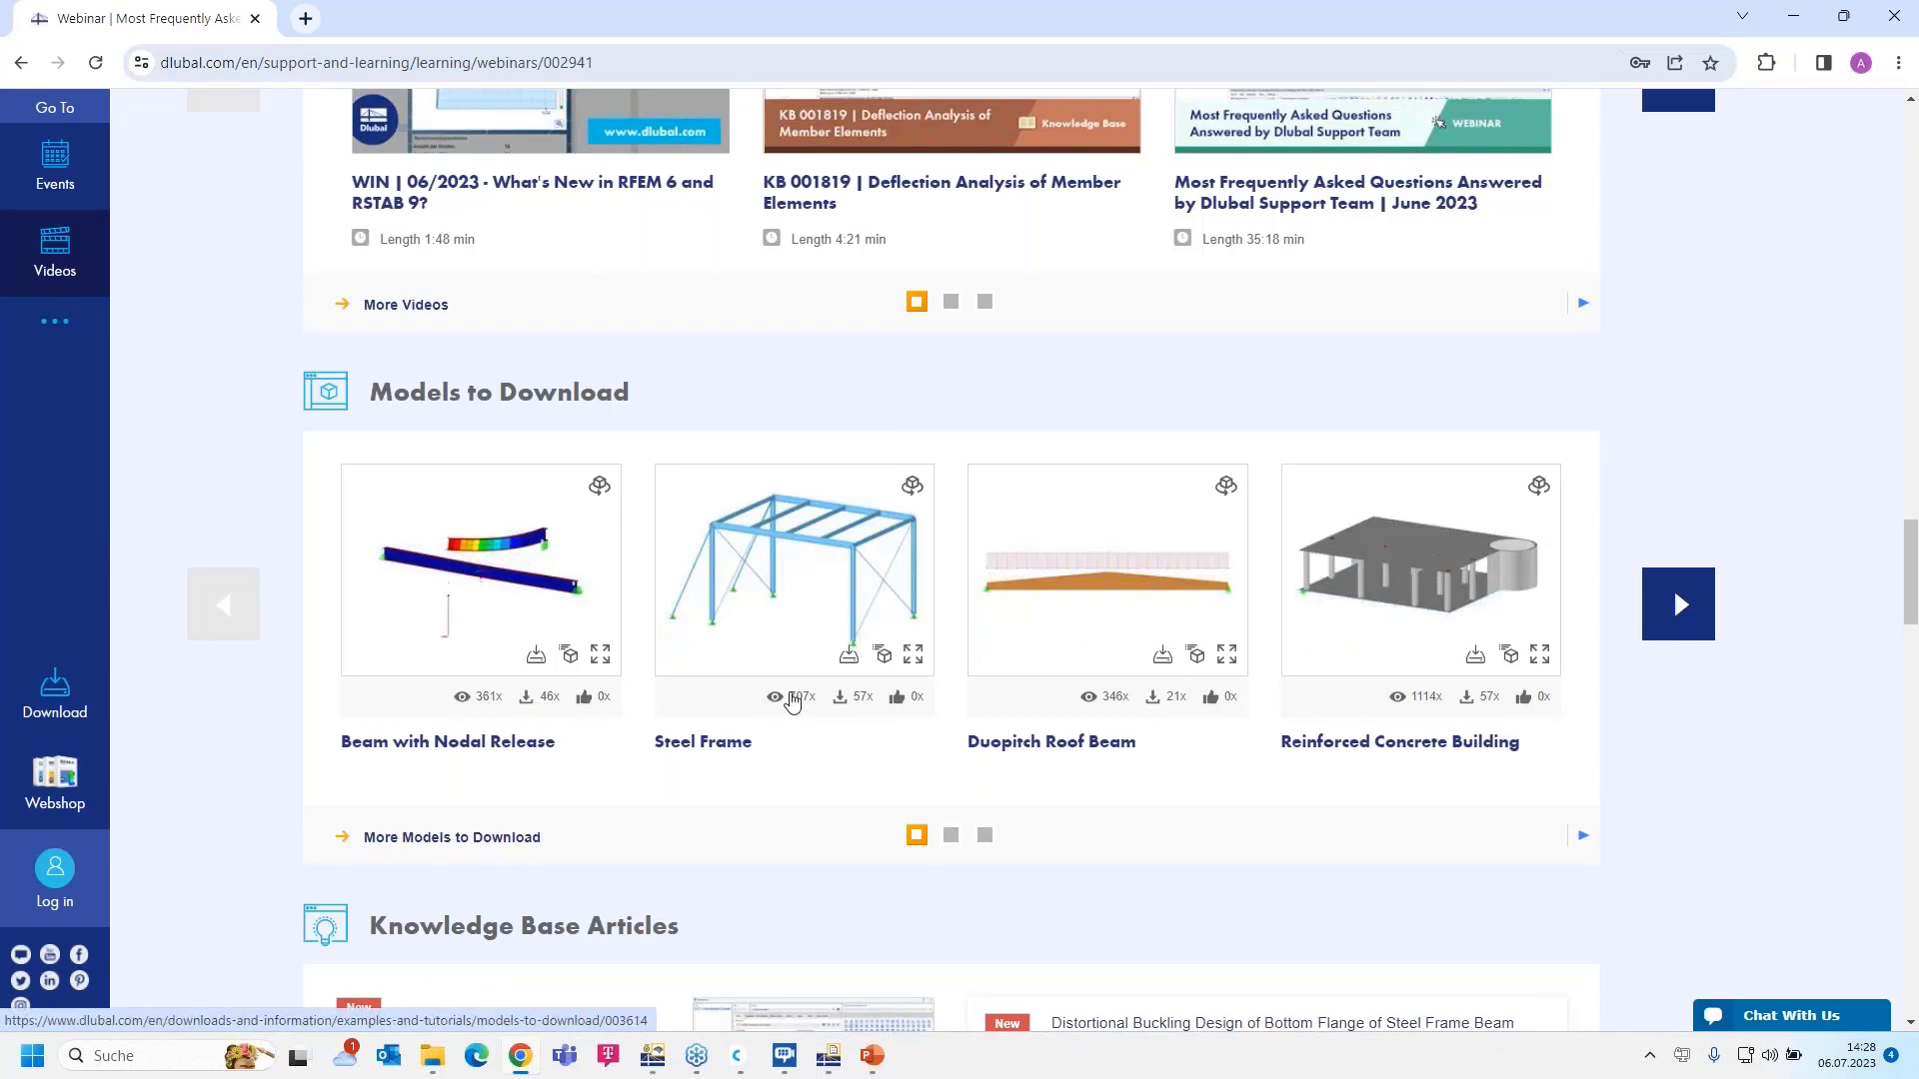
pyautogui.scroll(9, 793, 695)
pyautogui.scroll(20, 793, 702)
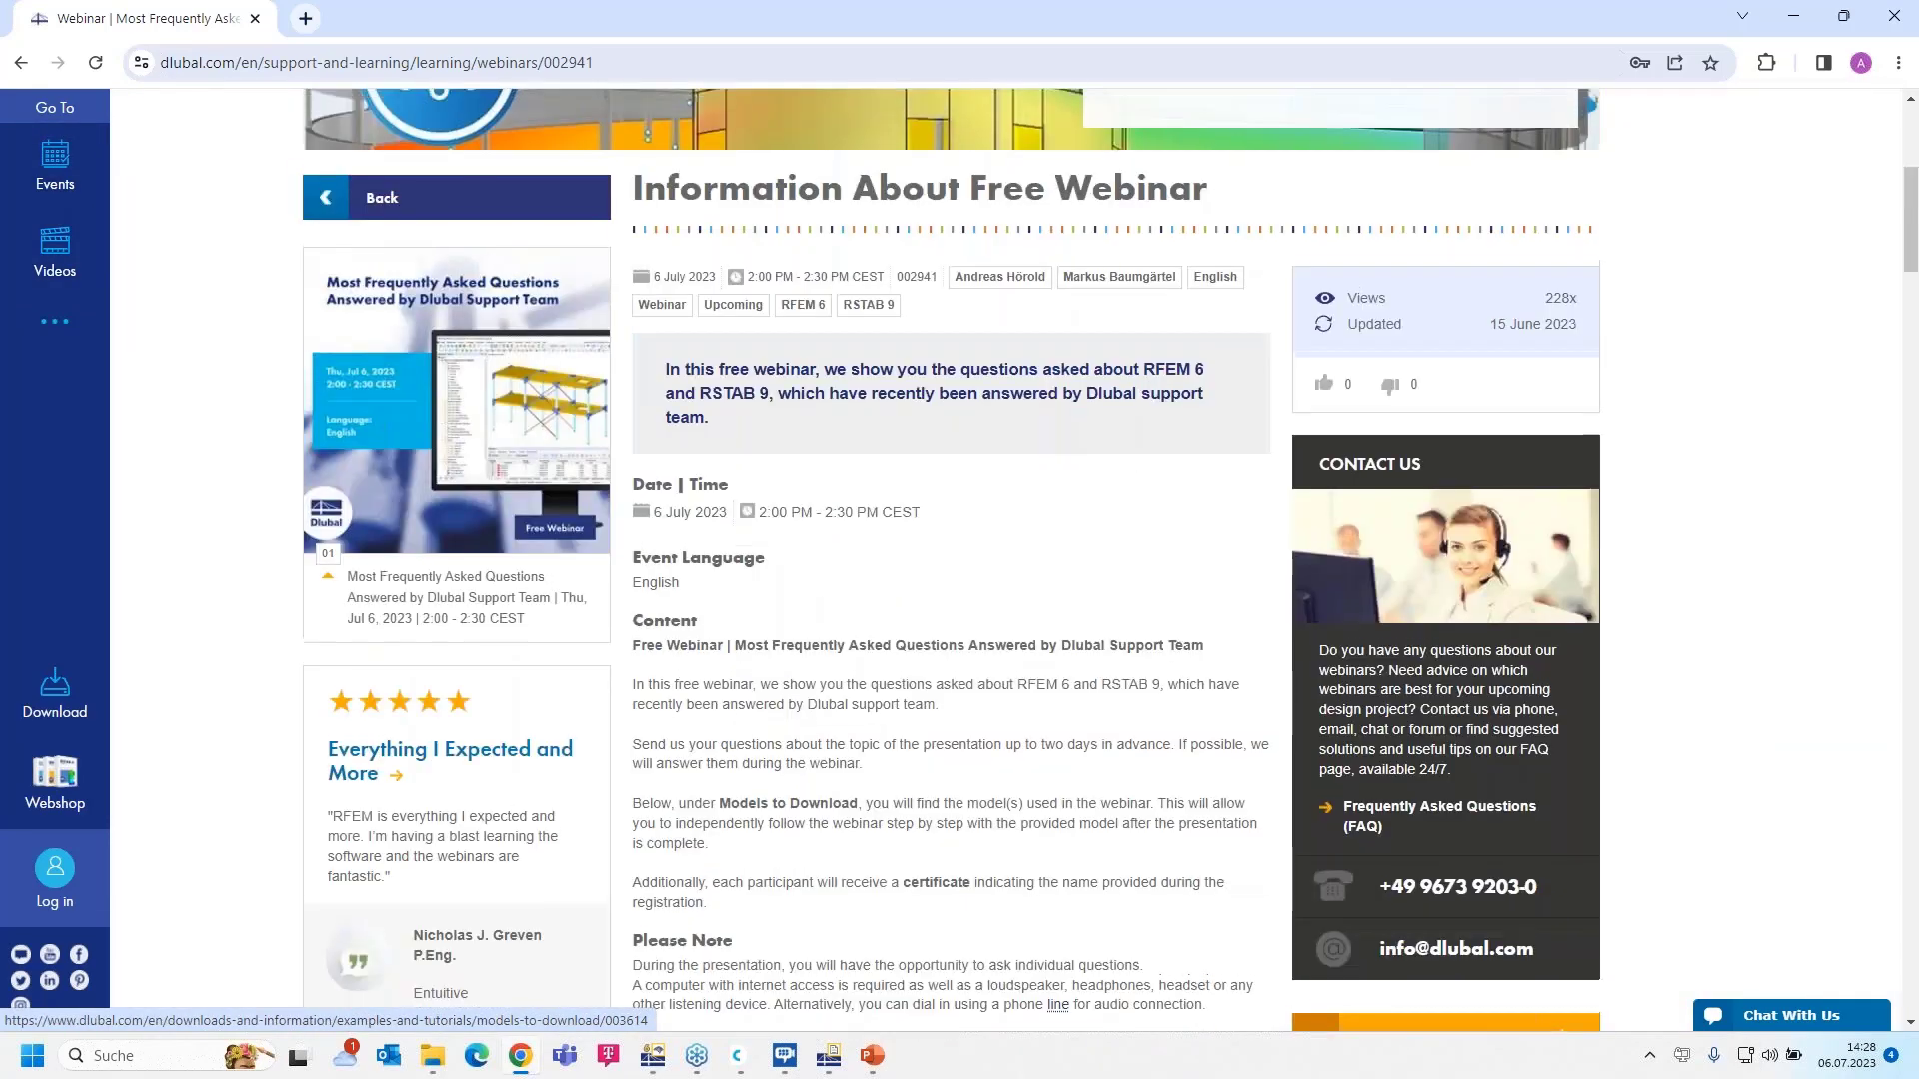
pyautogui.scroll(2, 792, 703)
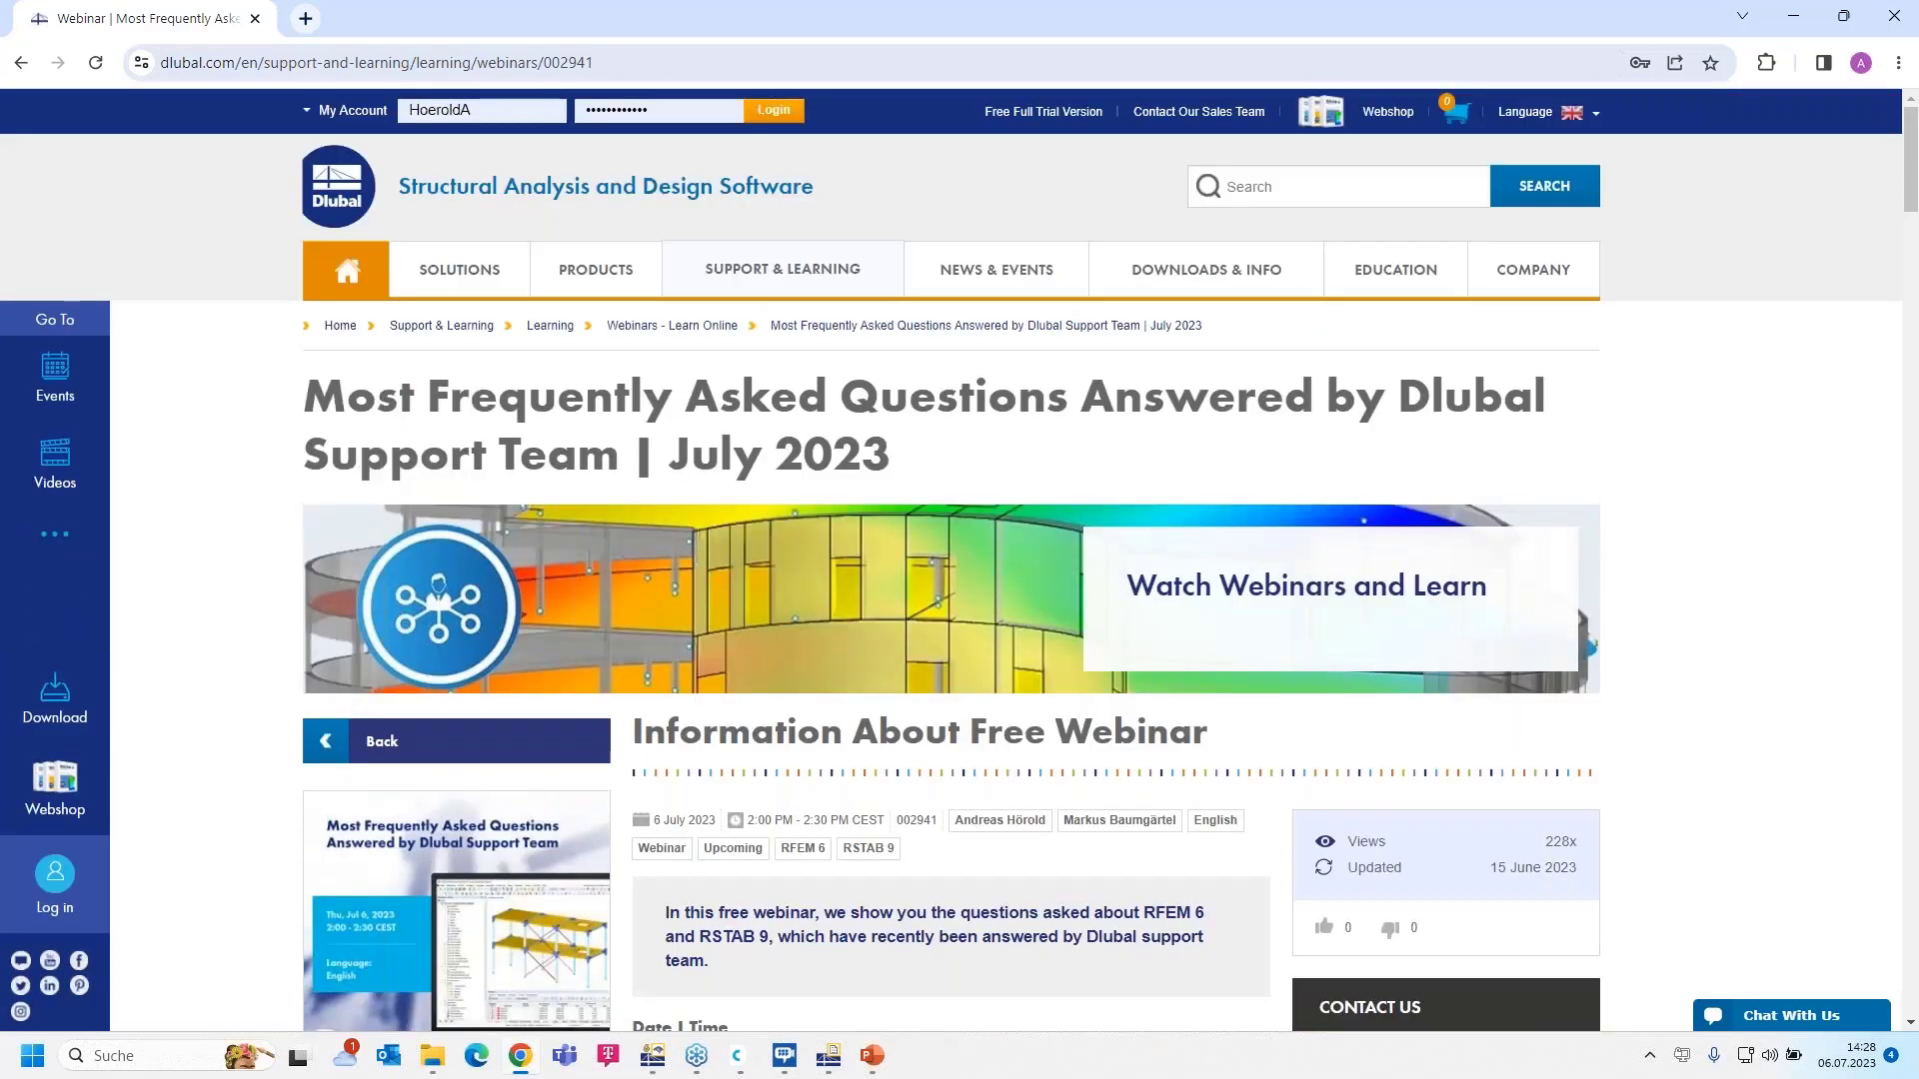